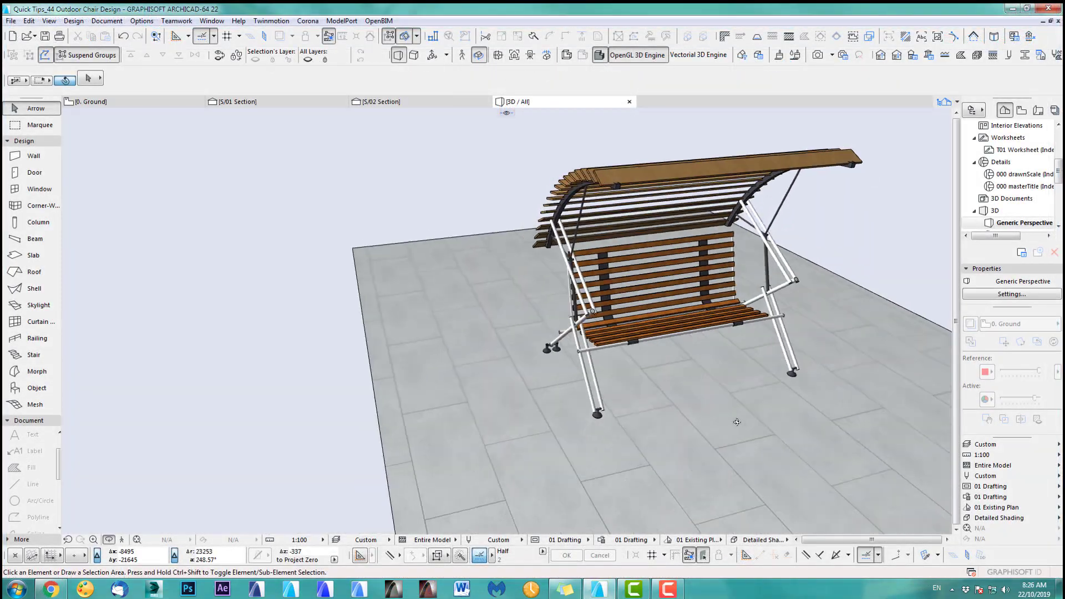
Review the reference chair in 3D, in sections S/01 and S/02, and on the ground floor plan.
{"action": "mouse_move", "coordinate": [582, 428]}
{"action": "left_mouse_down"}
{"action": "mouse_move", "coordinate": [549, 427]}
{"action": "mouse_move", "coordinate": [586, 409]}
{"action": "mouse_move", "coordinate": [542, 450]}
{"action": "mouse_move", "coordinate": [621, 430]}
{"action": "mouse_move", "coordinate": [577, 450]}
{"action": "mouse_move", "coordinate": [626, 449]}
{"action": "mouse_move", "coordinate": [571, 428]}
{"action": "left_mouse_up"}
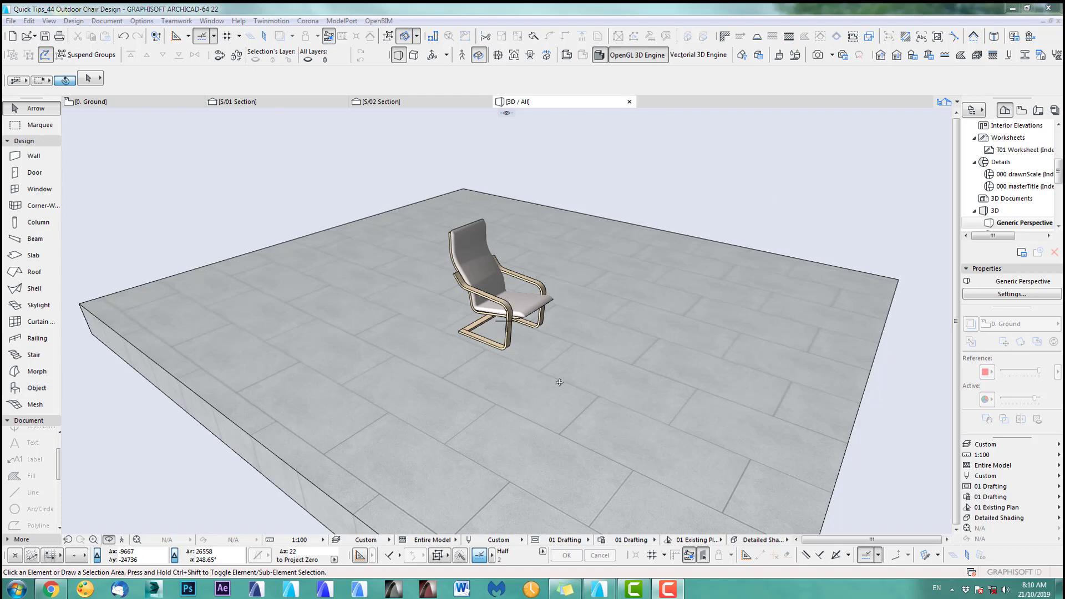
{"action": "left_click", "coordinate": [254, 102]}
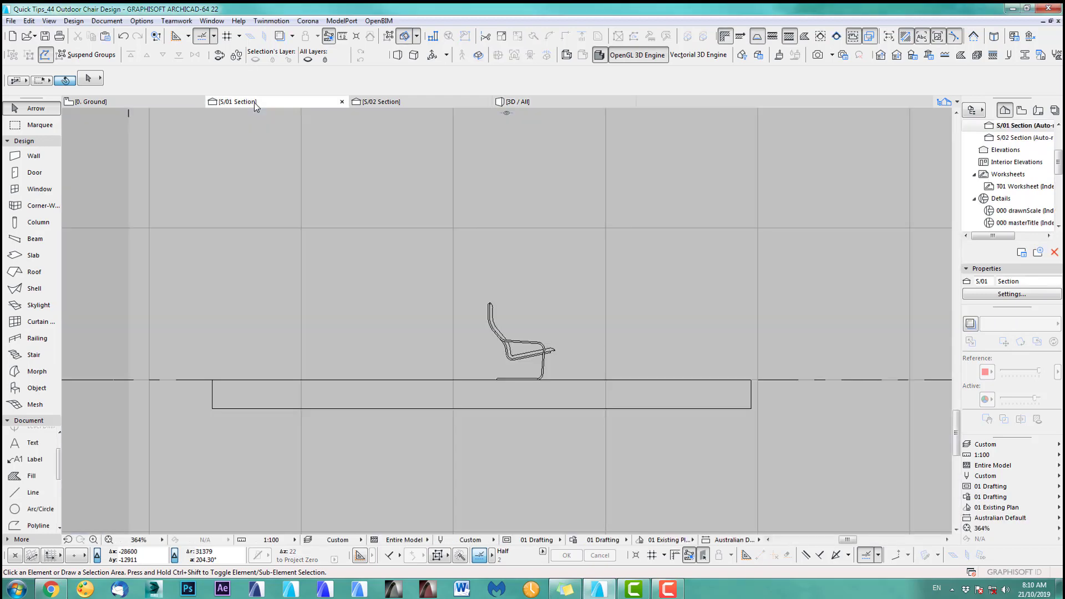
{"action": "left_click", "coordinate": [403, 103]}
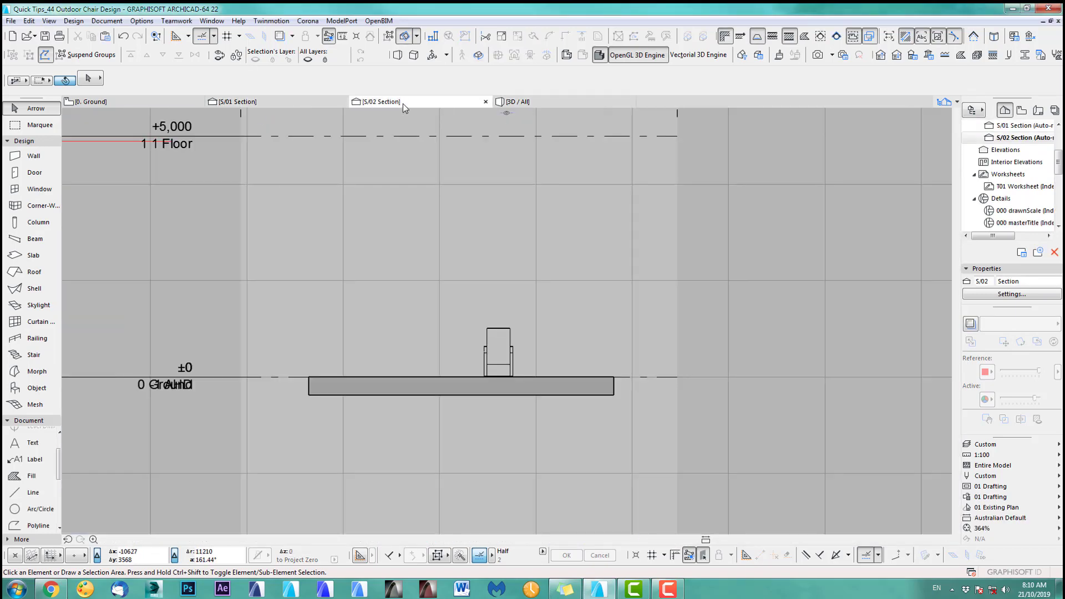
{"action": "key", "text": "F2"}
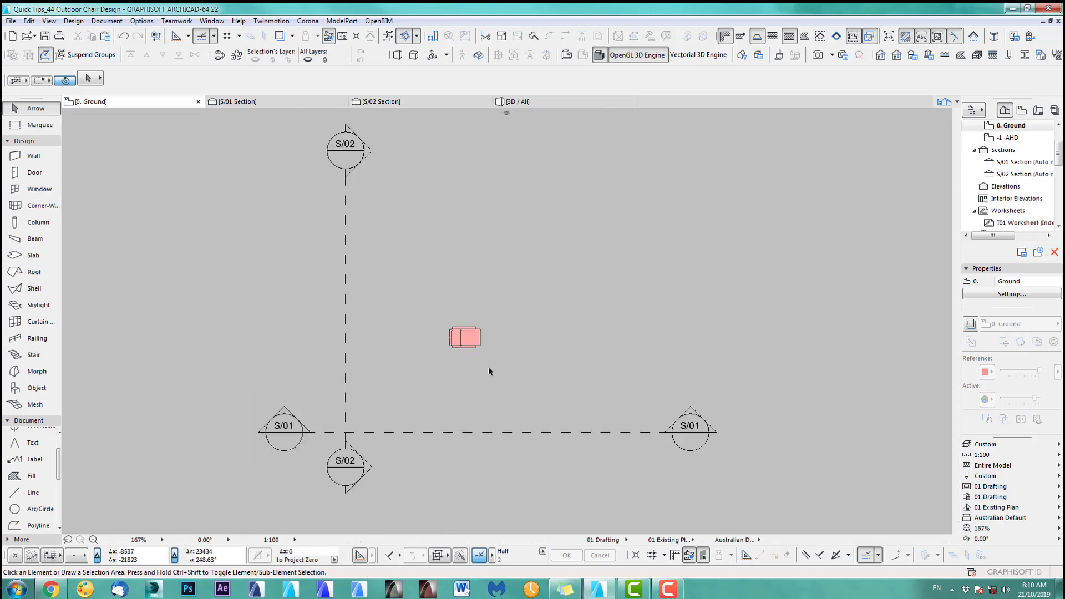
{"action": "middle_click_drag", "start_coordinate": [489, 368], "coordinate": [502, 352]}
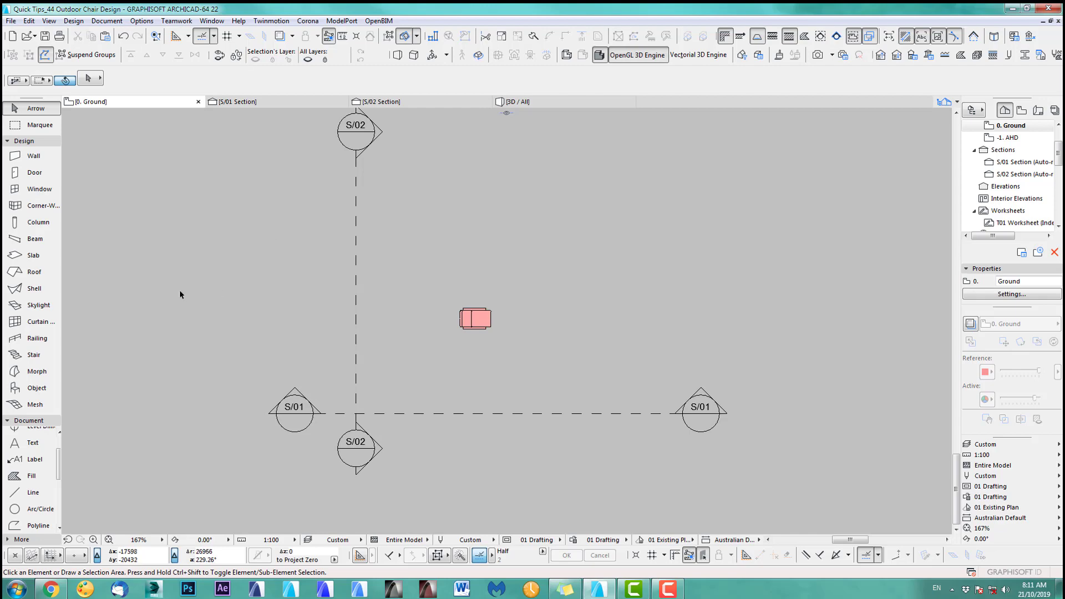
Activate the Shell tool with revolved geometry and the detailed construction method on the ground floor plan.
{"action": "left_click", "coordinate": [38, 222]}
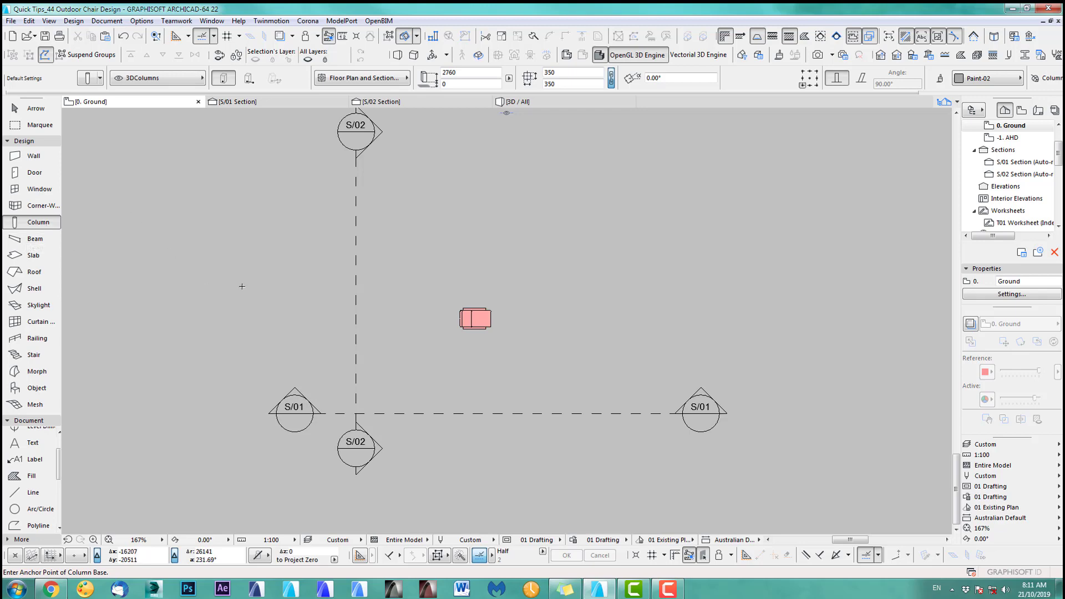
{"action": "left_click", "coordinate": [34, 289]}
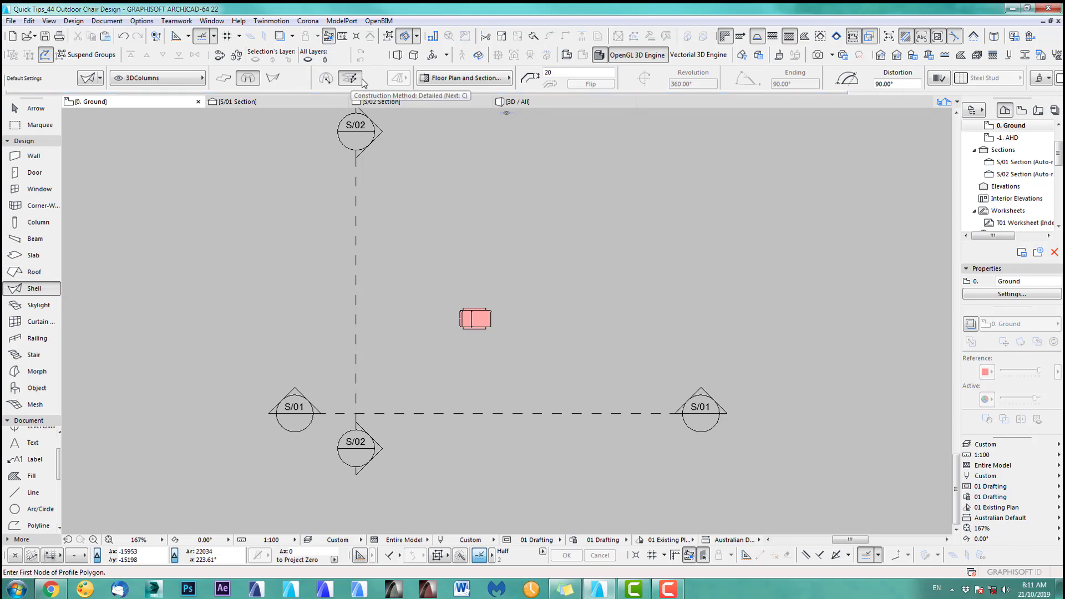
{"action": "scroll", "coordinate": [537, 317], "scroll_direction": "up", "scroll_amount": 5}
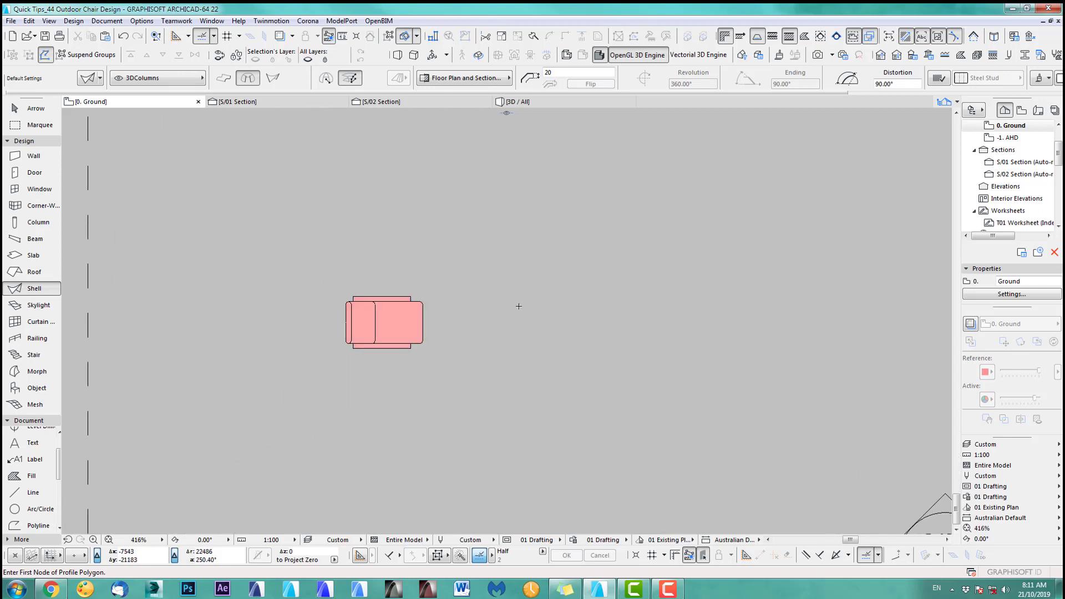
{"action": "left_click", "coordinate": [282, 109]}
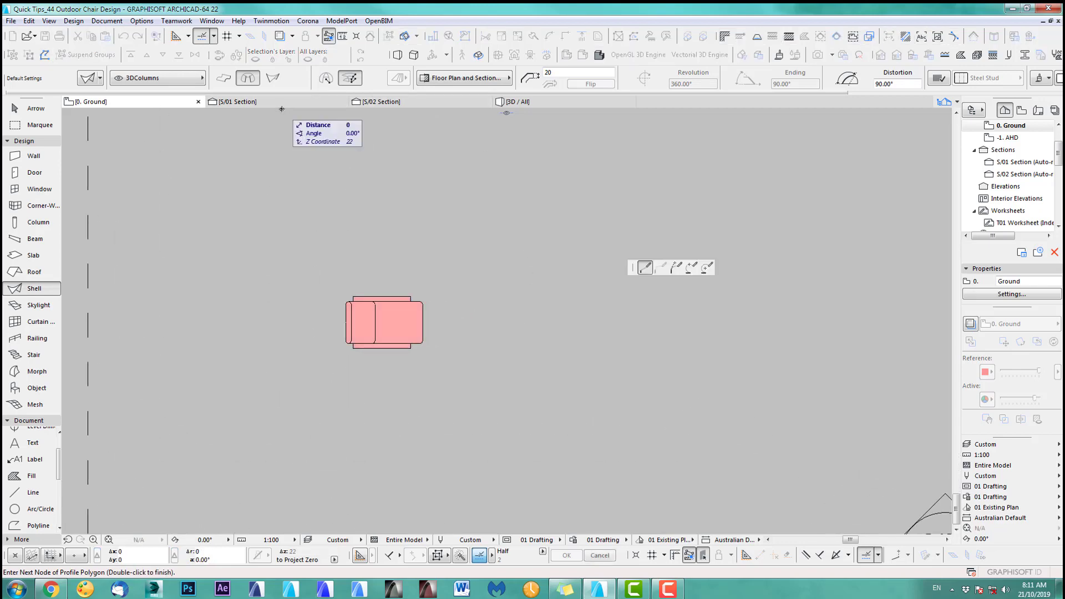
{"action": "left_click", "coordinate": [282, 102]}
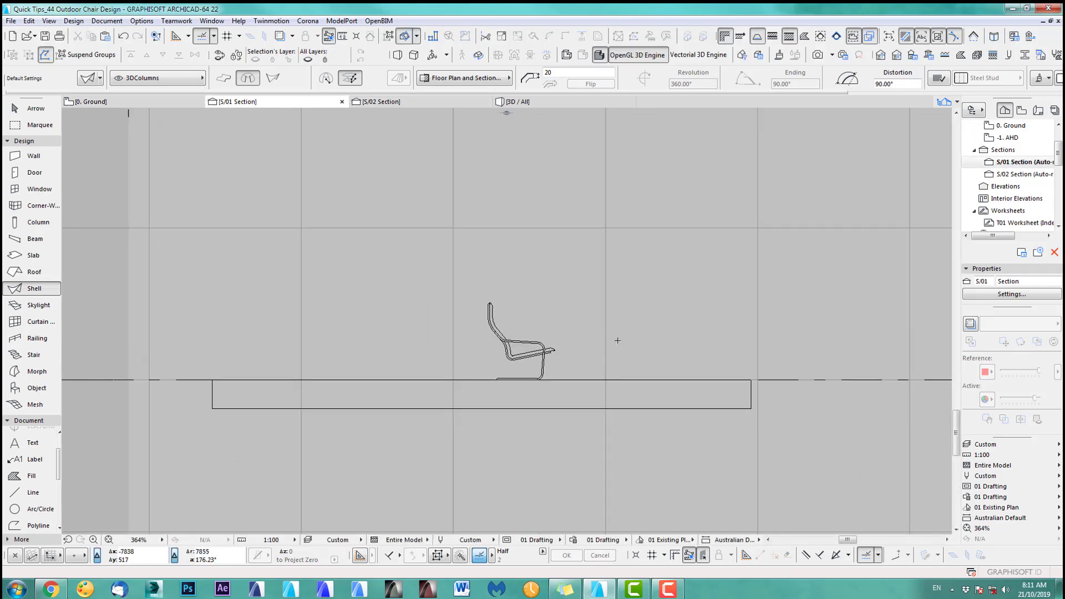
{"action": "key", "text": "ctrl+Tab"}
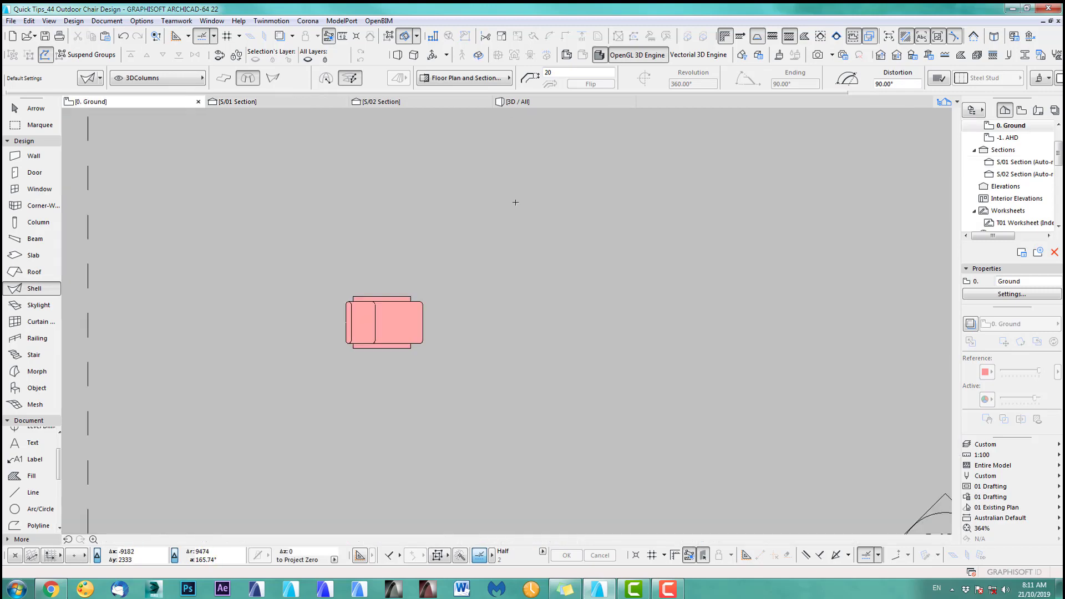
{"action": "scroll", "coordinate": [499, 339], "scroll_direction": "down", "scroll_amount": 5}
{"action": "scroll", "coordinate": [499, 289], "scroll_direction": "up", "scroll_amount": 5}
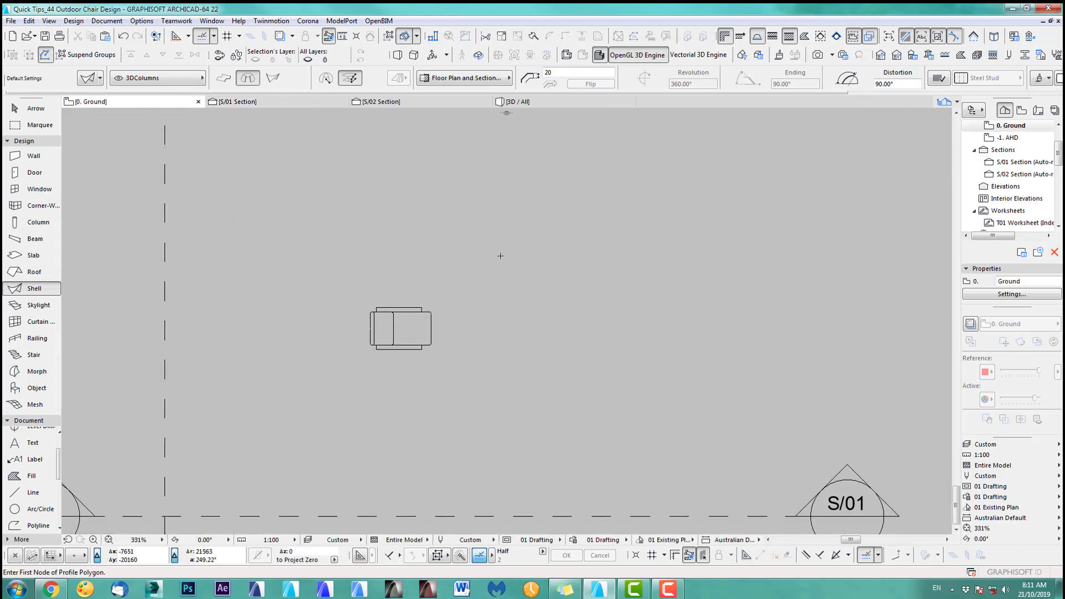
Draw a narrow rectangular shell profile about 597 mm long and 15 mm wide on the open floor plan beside the chair.
{"action": "left_click", "coordinate": [491, 287]}
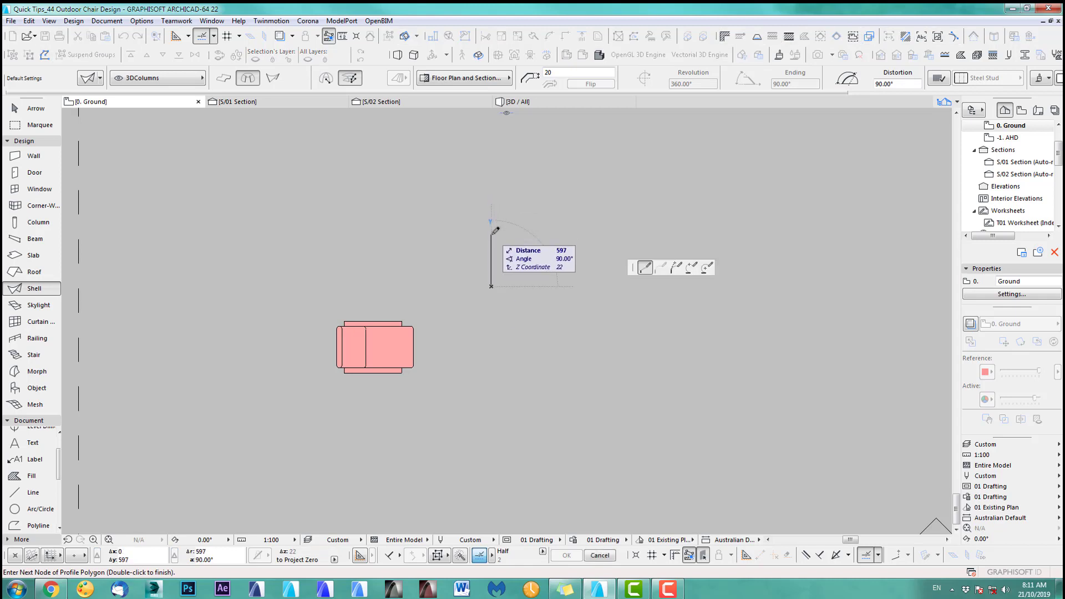
{"action": "left_click", "coordinate": [491, 233]}
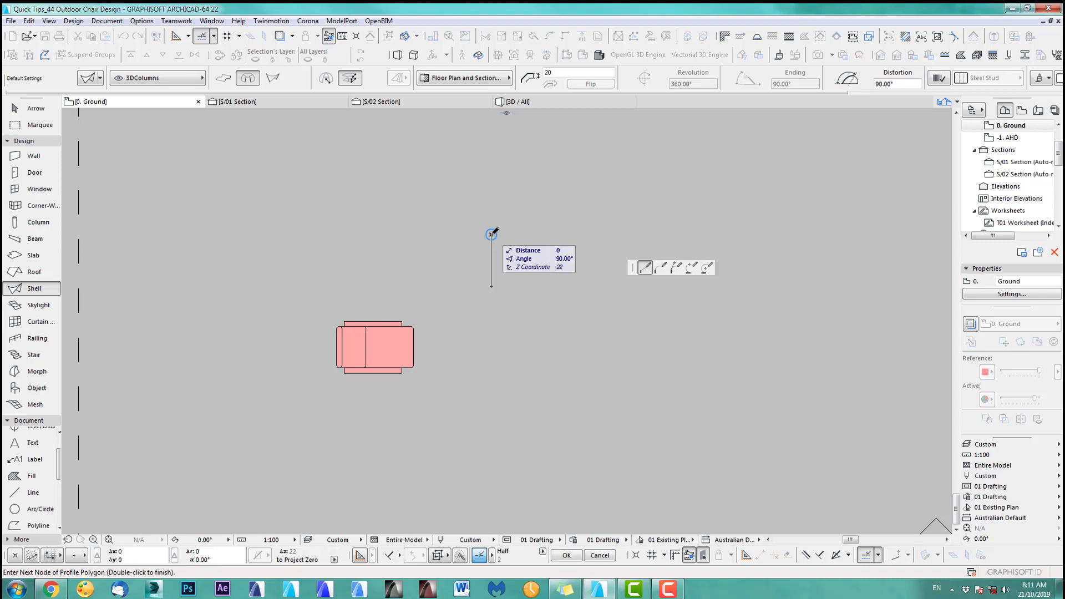
{"action": "key", "text": "x"}
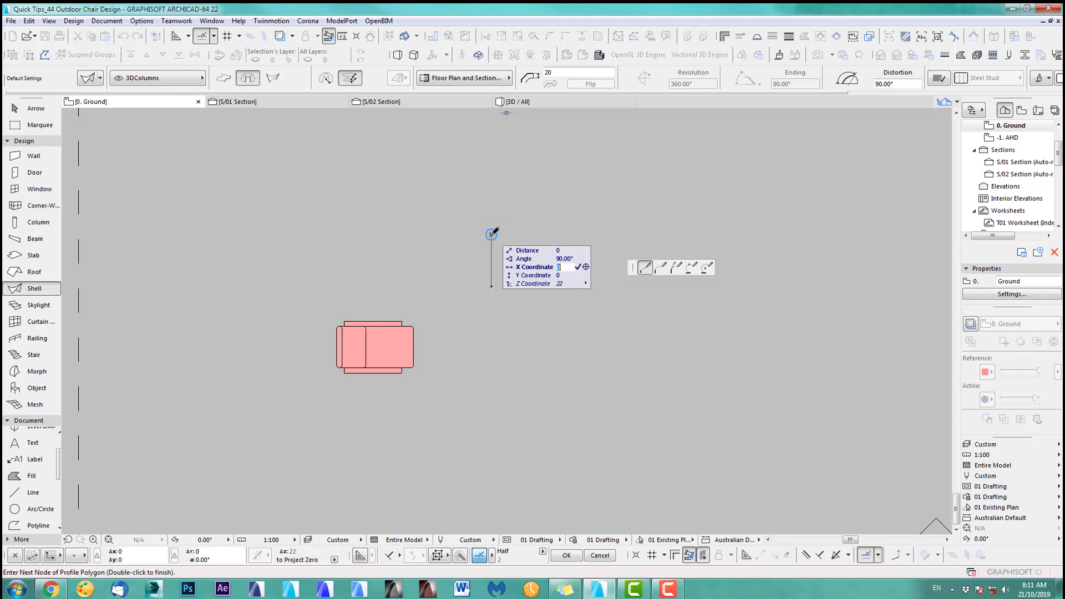
{"action": "type", "text": "15"}
{"action": "key", "text": "Return"}
{"action": "scroll", "coordinate": [492, 233], "scroll_direction": "up", "scroll_amount": 4}
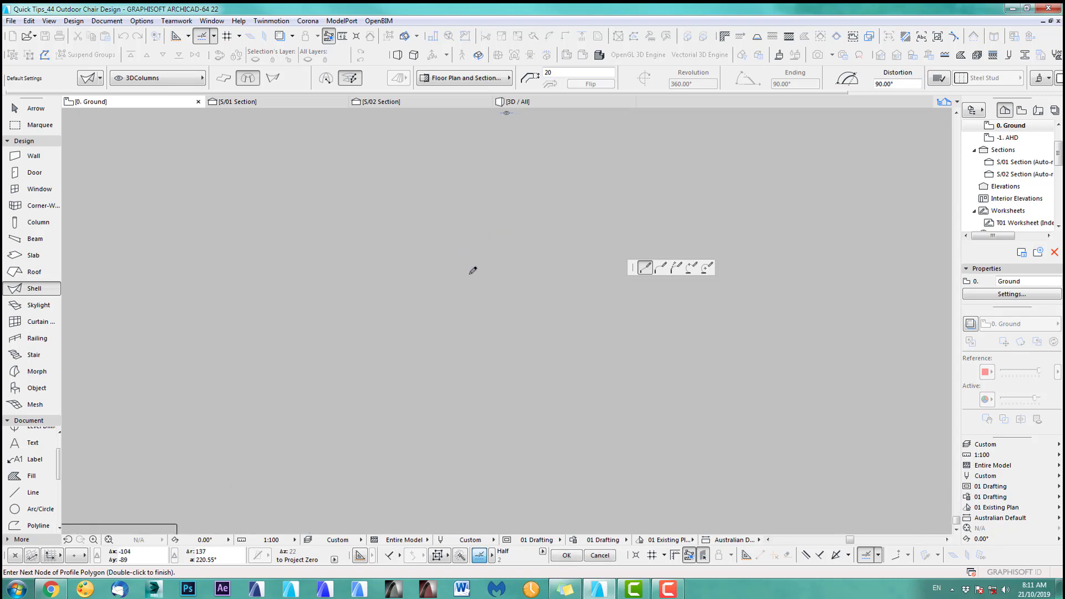
{"action": "left_click", "coordinate": [502, 213]}
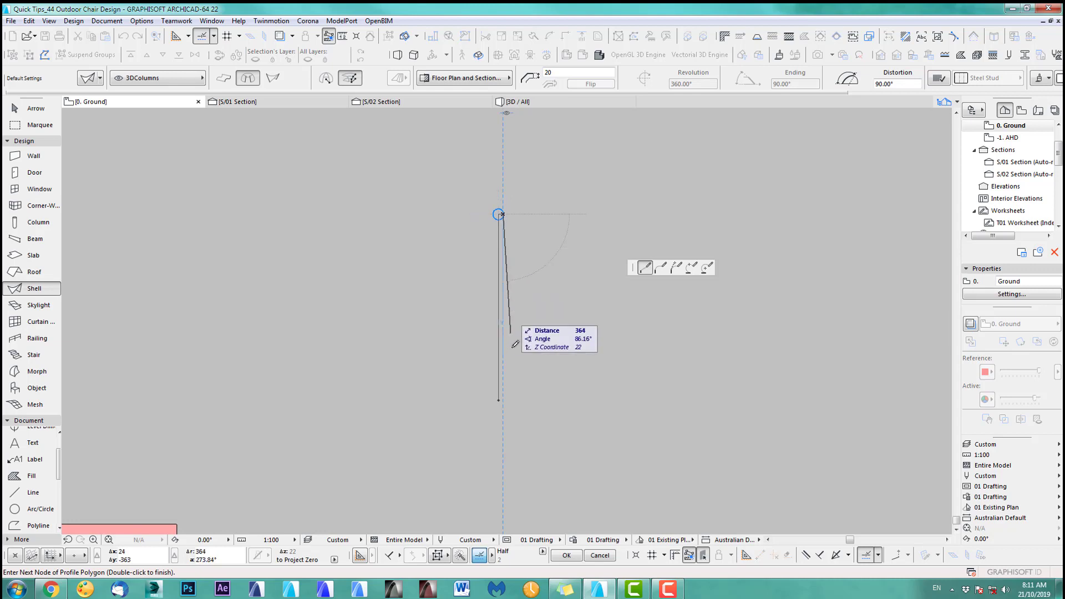
{"action": "double_click", "coordinate": [502, 399]}
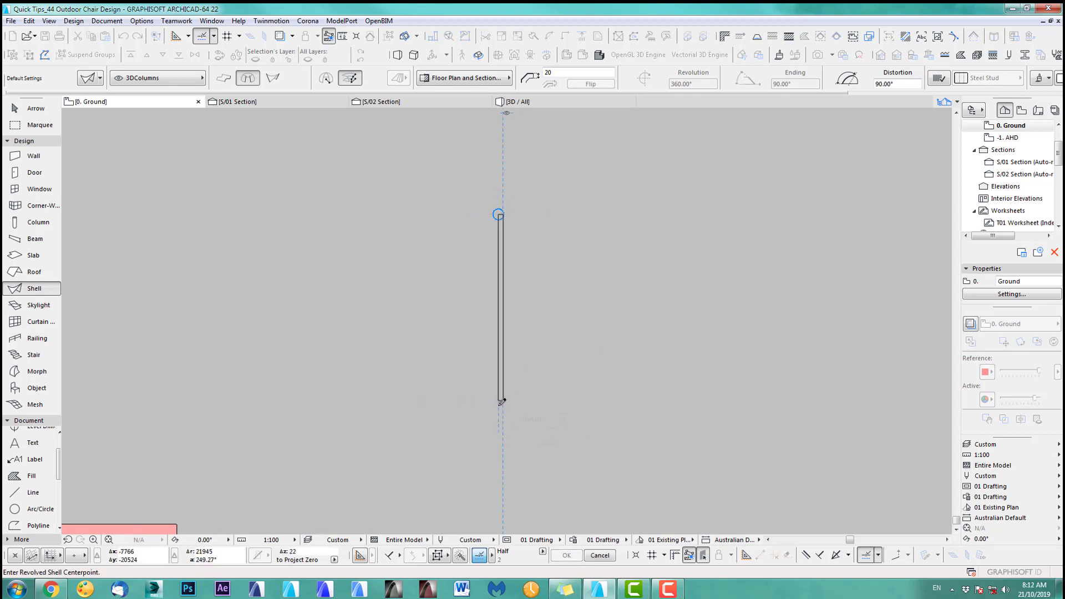
Revolve the rectangular profile 360° about its long edge farther from the 15 mm offset to form a tube.
{"action": "left_click", "coordinate": [500, 399]}
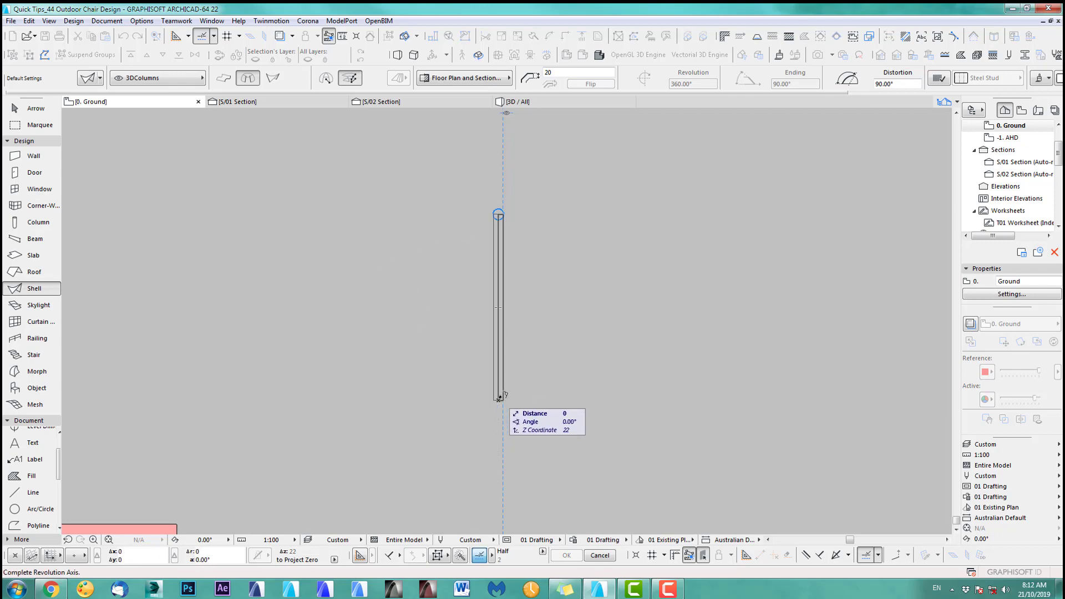
{"action": "left_click", "coordinate": [498, 419]}
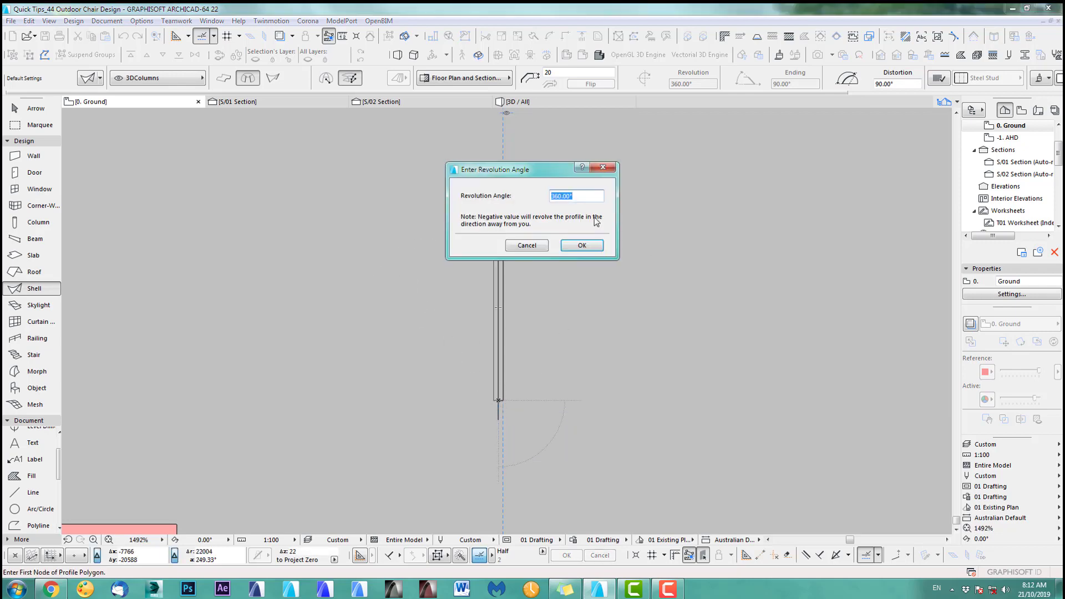
{"action": "left_click", "coordinate": [587, 245]}
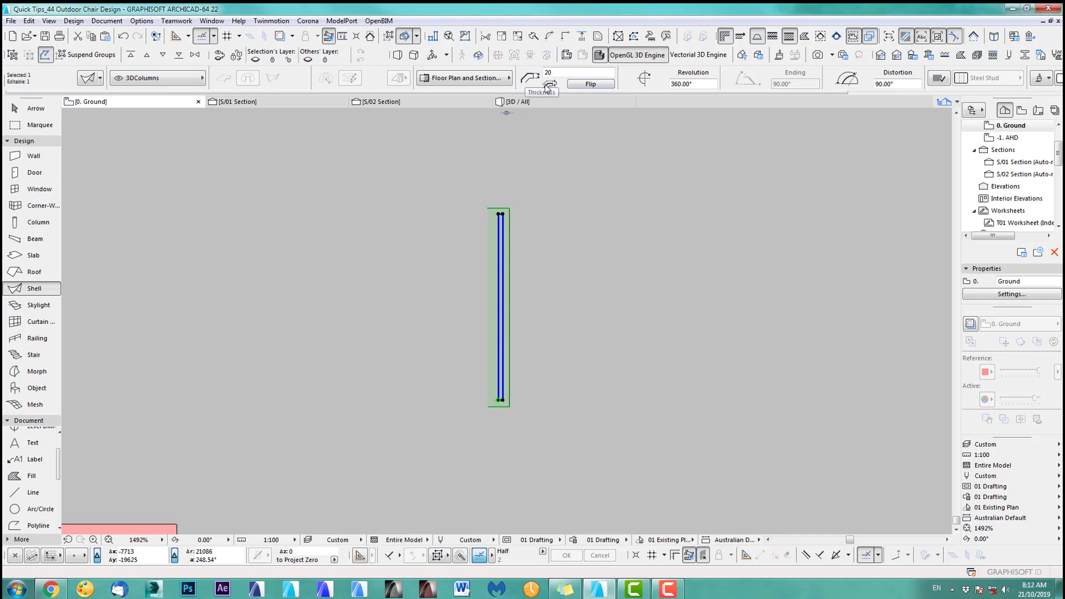
Flip the revolved shell's thickness direction, set its thickness to 15, and inspect the tube in 3D.
{"action": "left_click", "coordinate": [597, 86]}
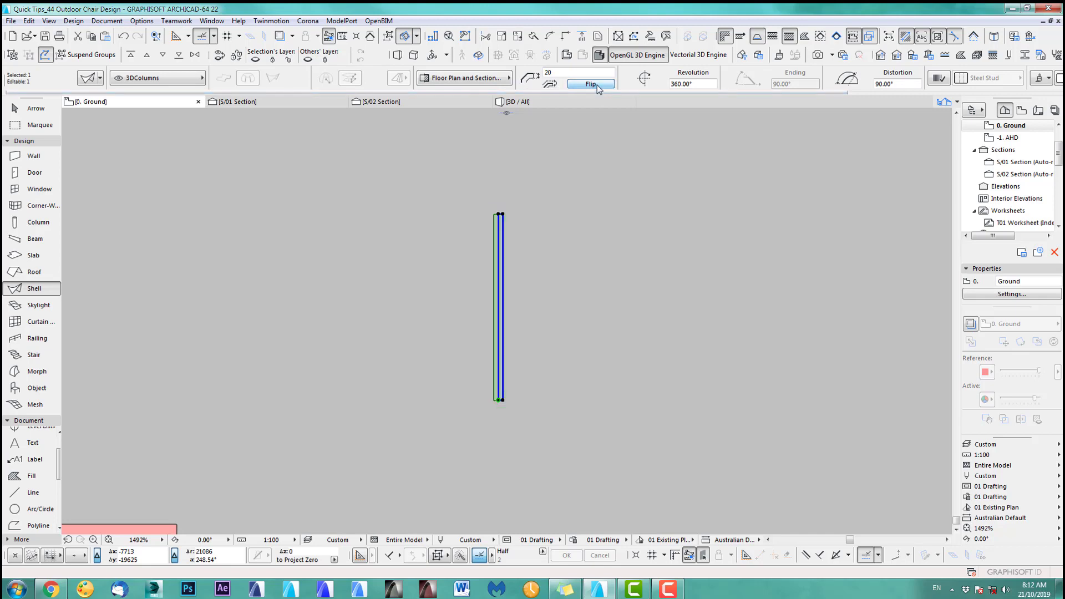
{"action": "double_click", "coordinate": [555, 73]}
{"action": "key", "text": "F5"}
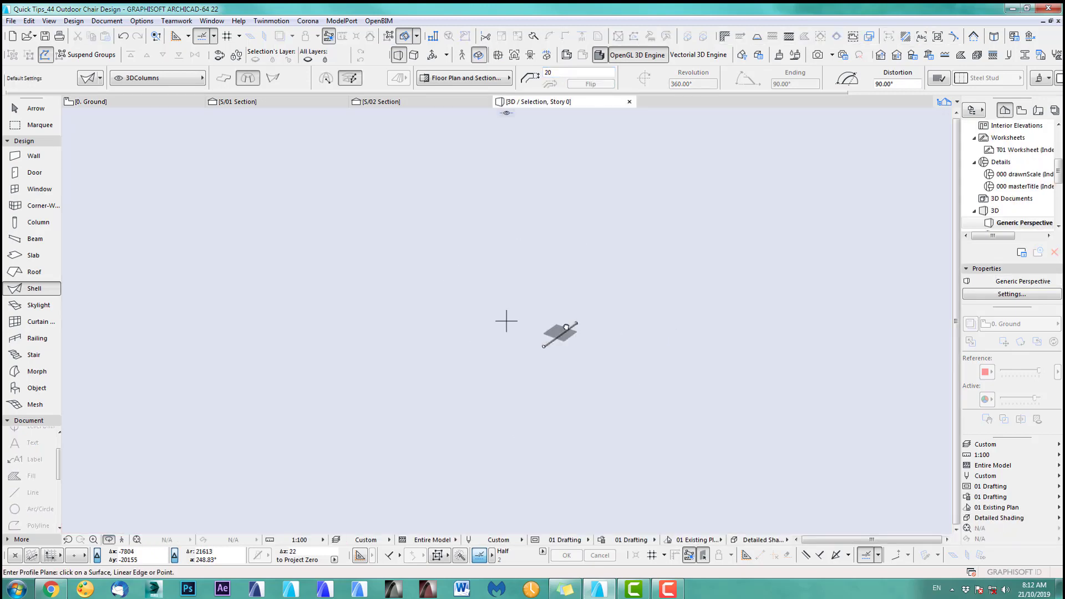
{"action": "scroll", "coordinate": [566, 328], "scroll_direction": "up", "scroll_amount": 6}
{"action": "scroll", "coordinate": [571, 329], "scroll_direction": "down", "scroll_amount": 8}
{"action": "scroll", "coordinate": [551, 336], "scroll_direction": "up", "scroll_amount": 6}
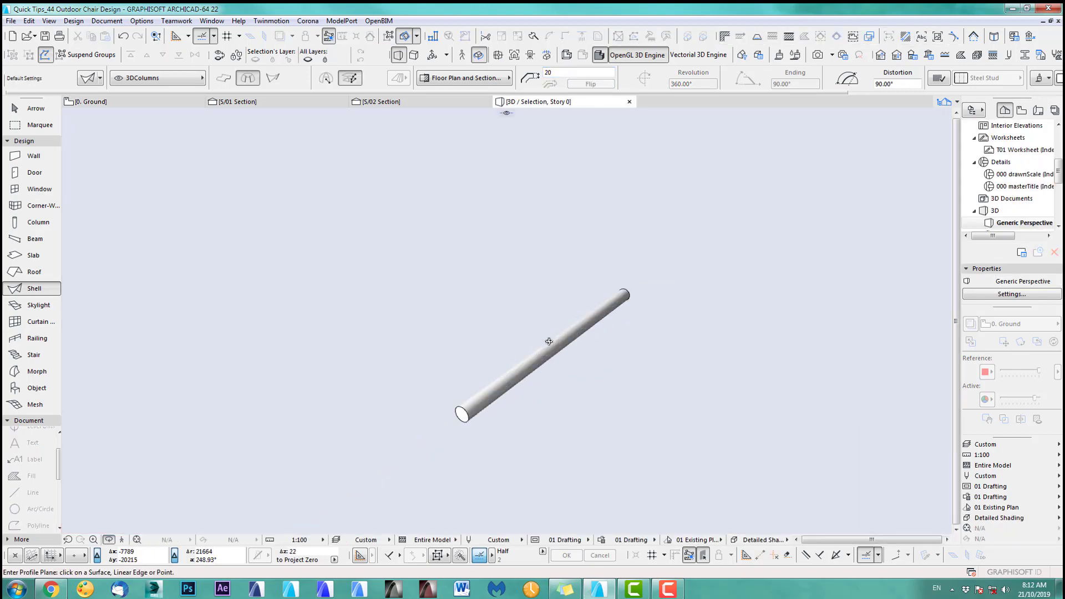
{"action": "middle_click_drag", "start_coordinate": [549, 341], "coordinate": [472, 371], "text": "shift"}
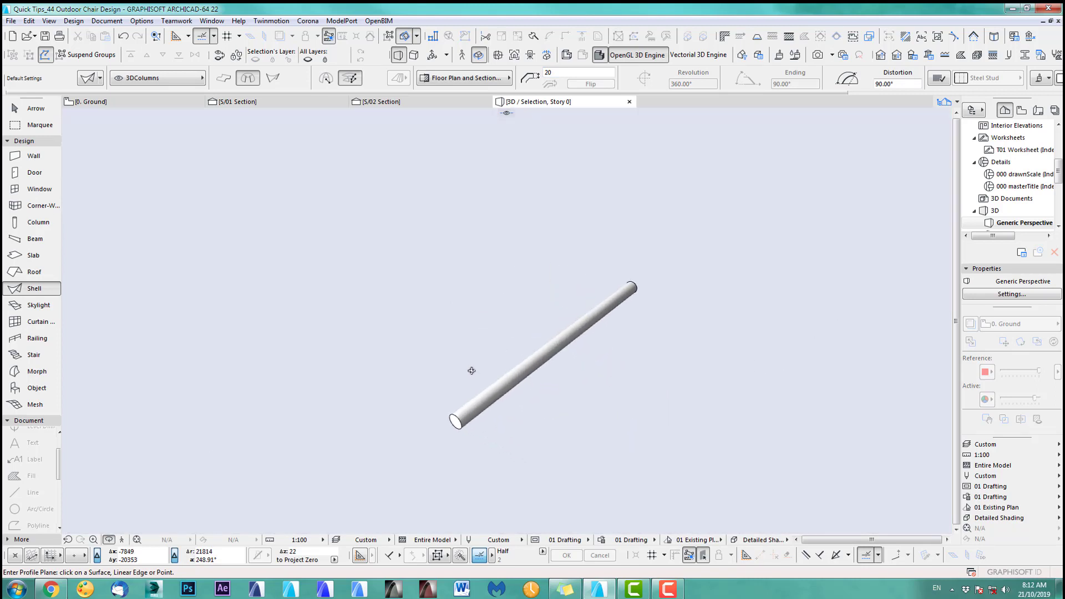
Move the shell tube on the ground floor plan to a spot near the chair's front corner on the S/01 side.
{"action": "key", "text": "F2"}
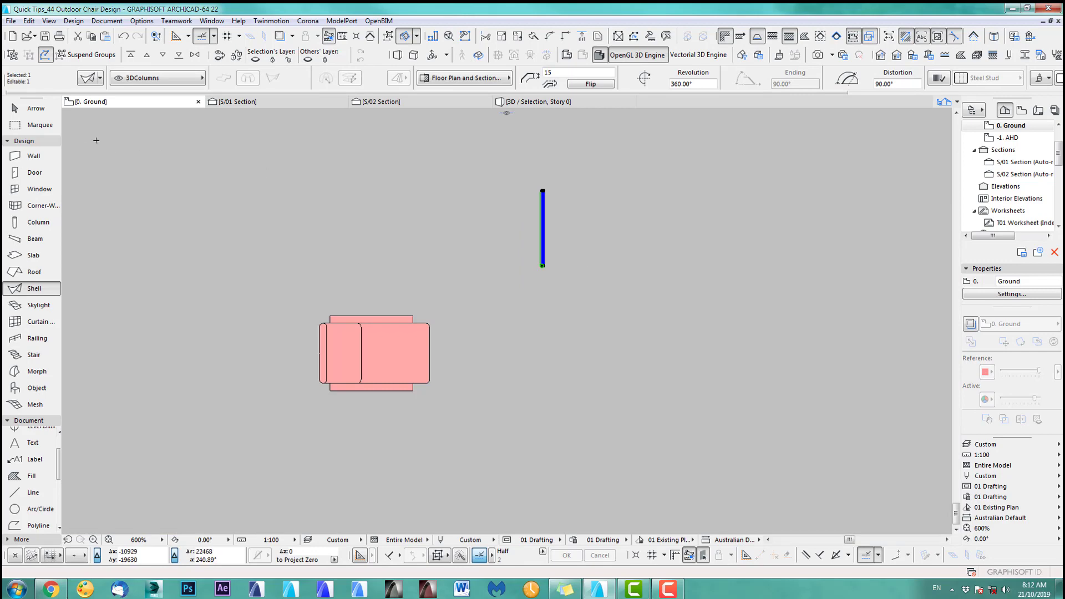
{"action": "left_click", "coordinate": [33, 108]}
{"action": "left_click", "coordinate": [569, 280]}
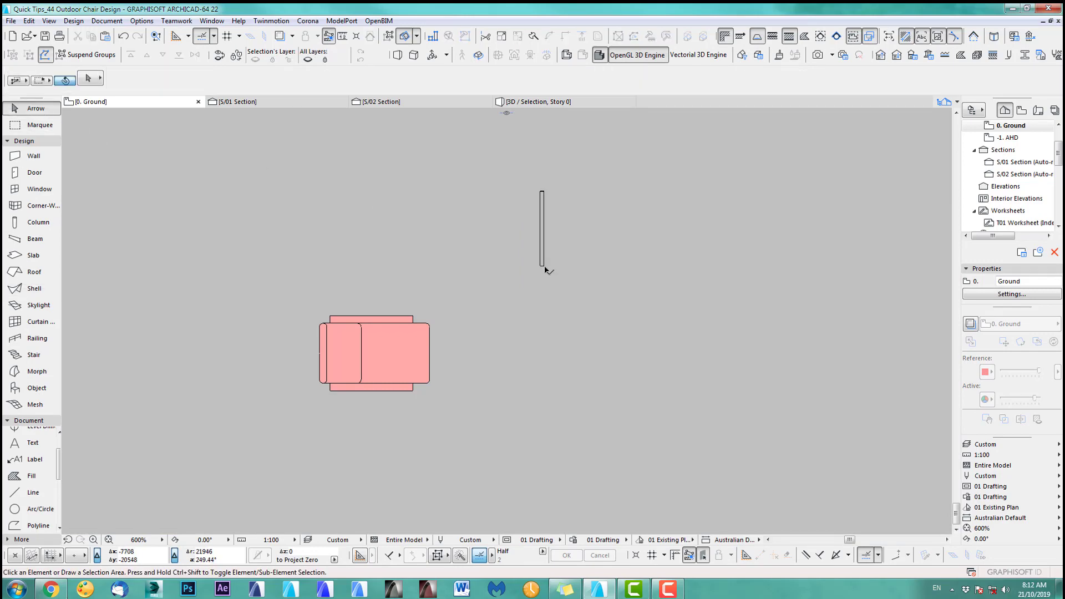
{"action": "left_click", "coordinate": [544, 267]}
{"action": "key", "text": "ctrl+d"}
{"action": "left_click", "coordinate": [543, 266]}
{"action": "middle_click_drag", "start_coordinate": [520, 352], "coordinate": [542, 262]}
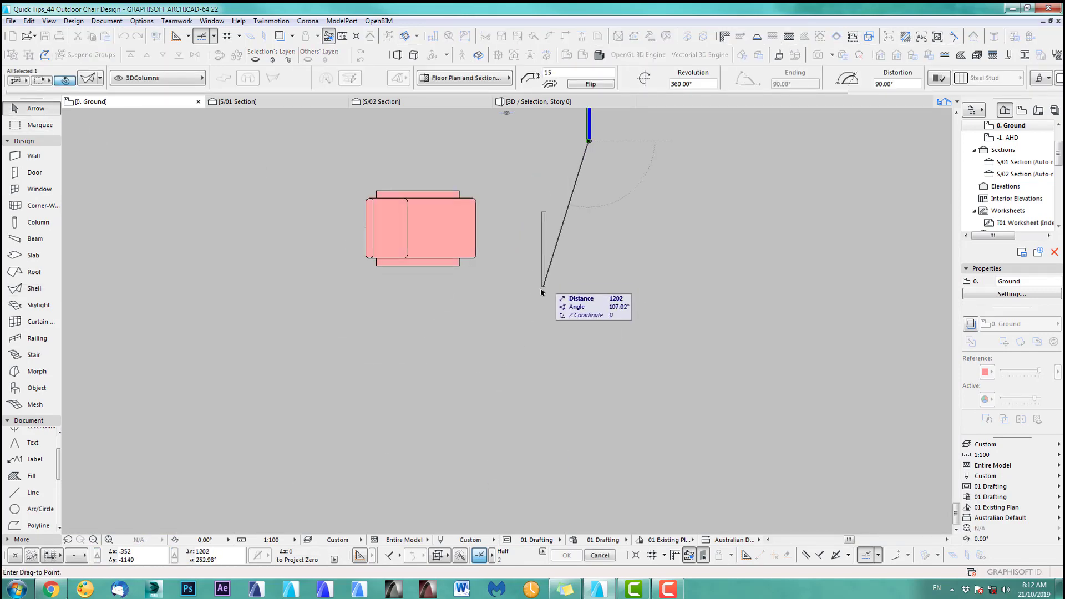
{"action": "left_click", "coordinate": [527, 303]}
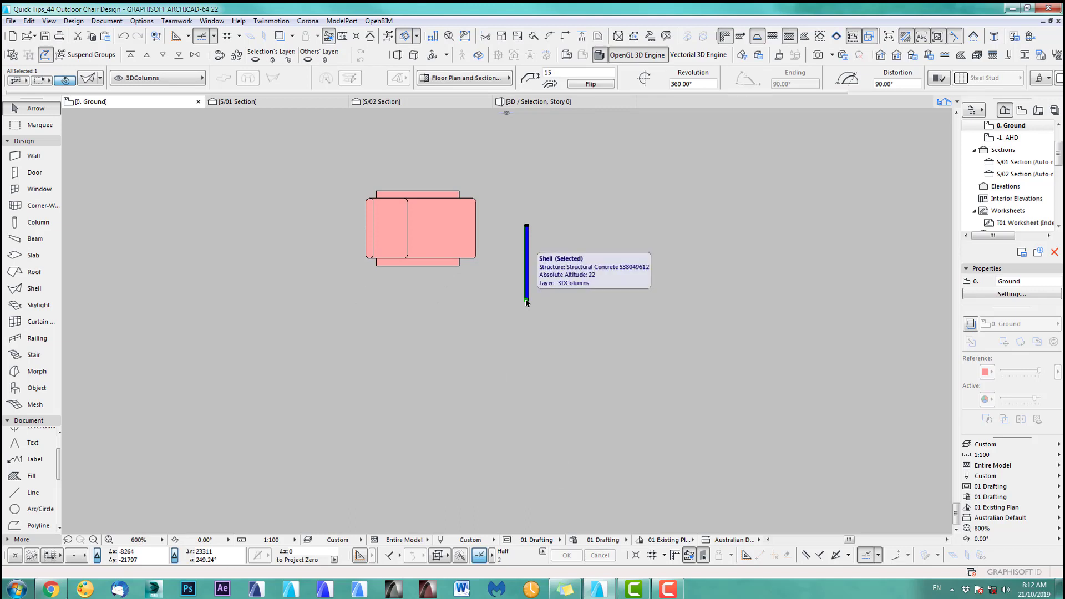
Rotate the tube 90° counterclockwise about its lower end so it lies parallel to the chair's side.
{"action": "key", "text": "ctrl+e"}
{"action": "left_click", "coordinate": [526, 300]}
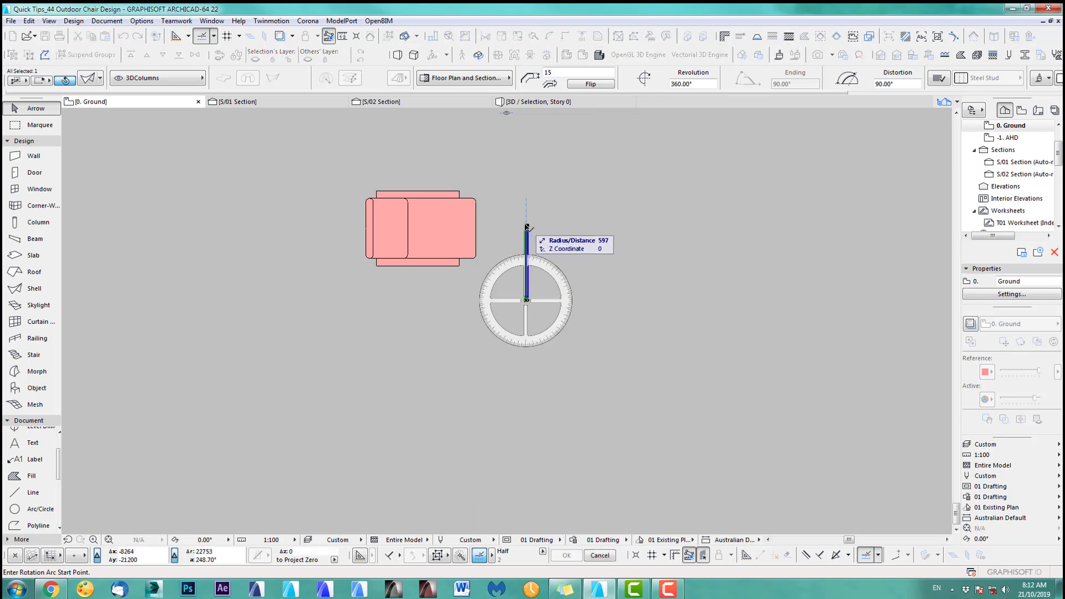
{"action": "left_click", "coordinate": [527, 227]}
{"action": "left_click", "coordinate": [446, 305]}
{"action": "left_click", "coordinate": [527, 251]}
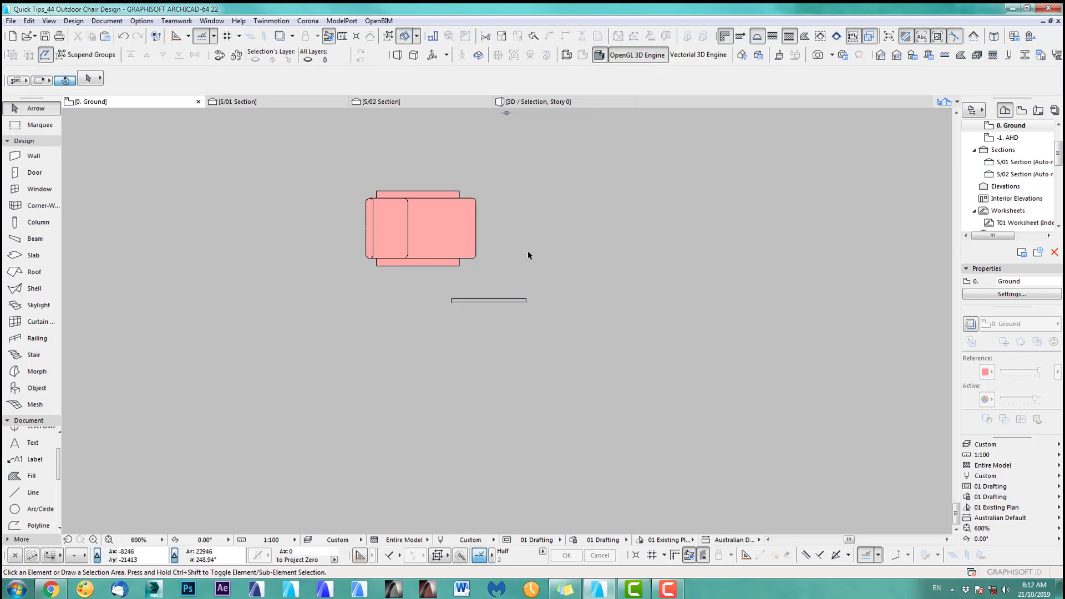
In section S/01, rotate the tube upward by about 45° around its end farther from the chair so it slants toward the seat.
{"action": "scroll", "coordinate": [519, 275], "scroll_direction": "down", "scroll_amount": 5}
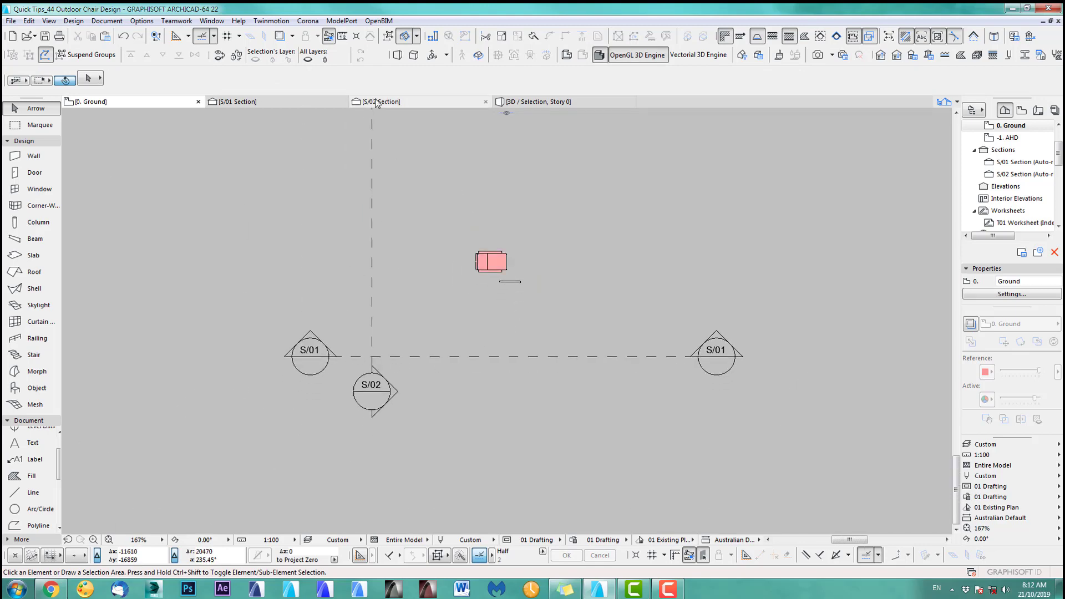
{"action": "left_click", "coordinate": [295, 102]}
{"action": "scroll", "coordinate": [605, 365], "scroll_direction": "up", "scroll_amount": 4}
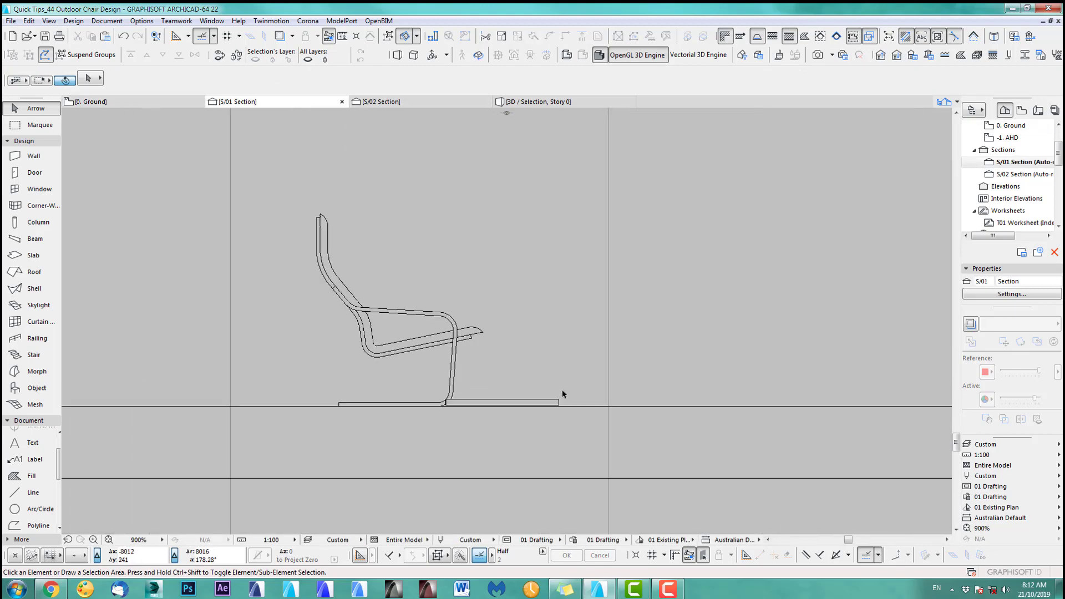
{"action": "left_click", "coordinate": [587, 356]}
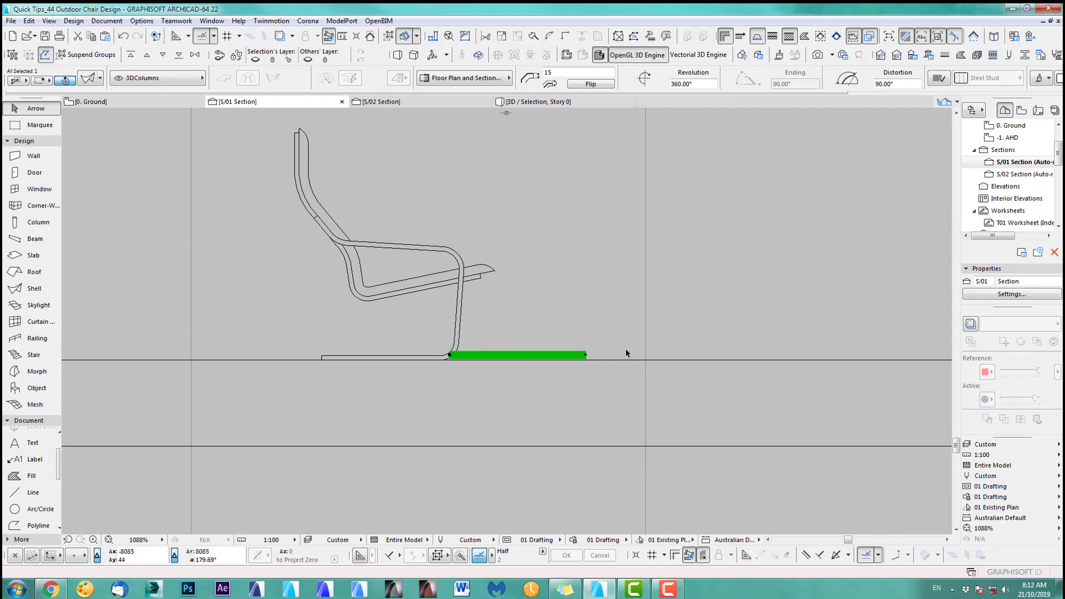
{"action": "key", "text": "ctrl+e"}
{"action": "left_click", "coordinate": [585, 356]}
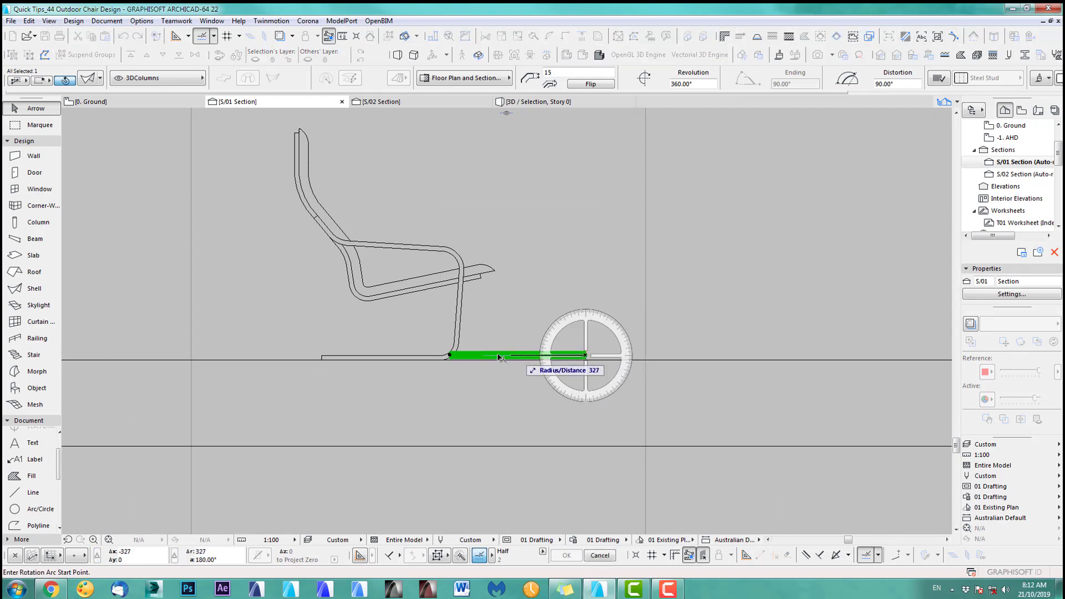
{"action": "left_click", "coordinate": [473, 355]}
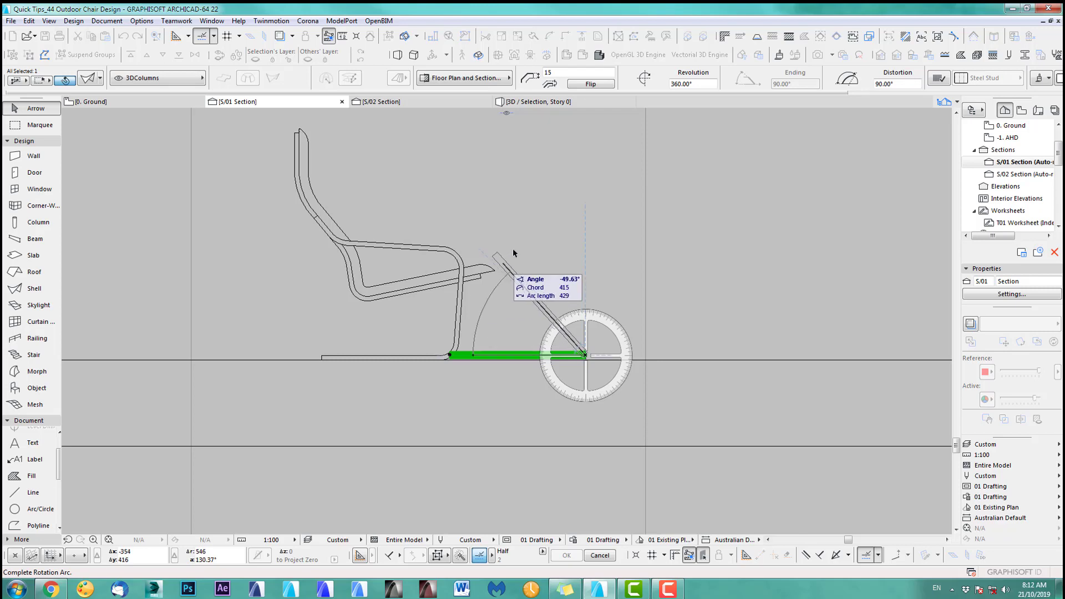
{"action": "left_click", "coordinate": [511, 281]}
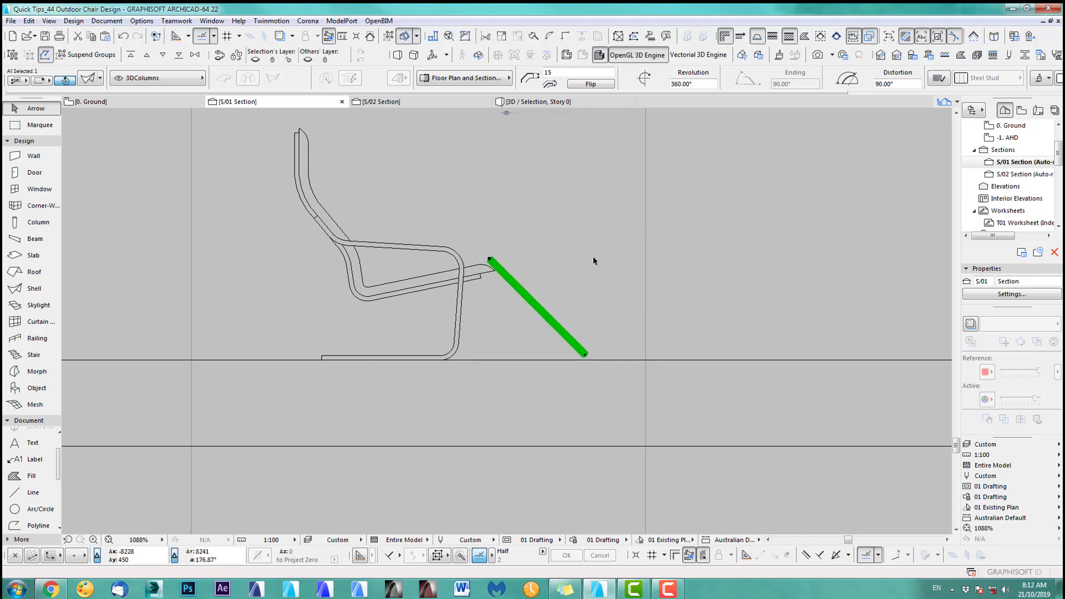
{"action": "left_click", "coordinate": [593, 261]}
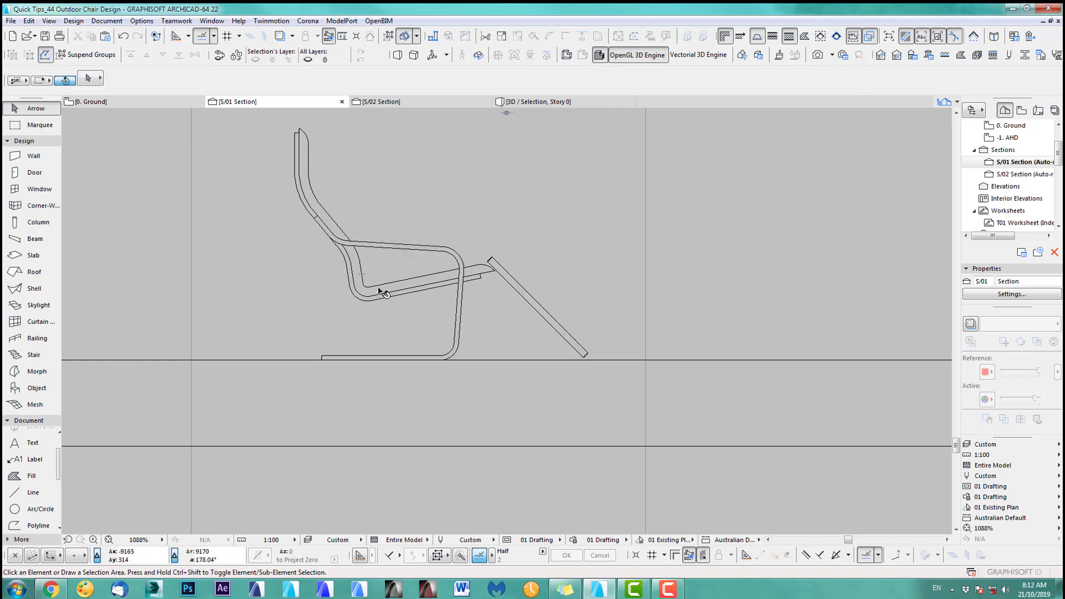
Draw a vertical guide line 450 long, rising from the ground line beneath the chair seat.
{"action": "left_click", "coordinate": [30, 493]}
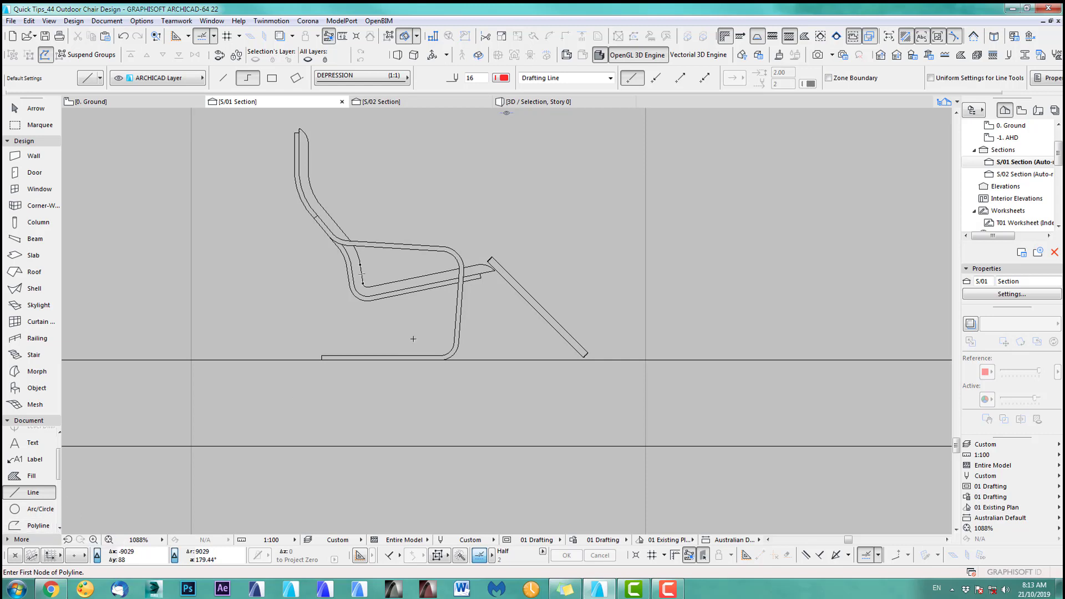
{"action": "left_click", "coordinate": [400, 360]}
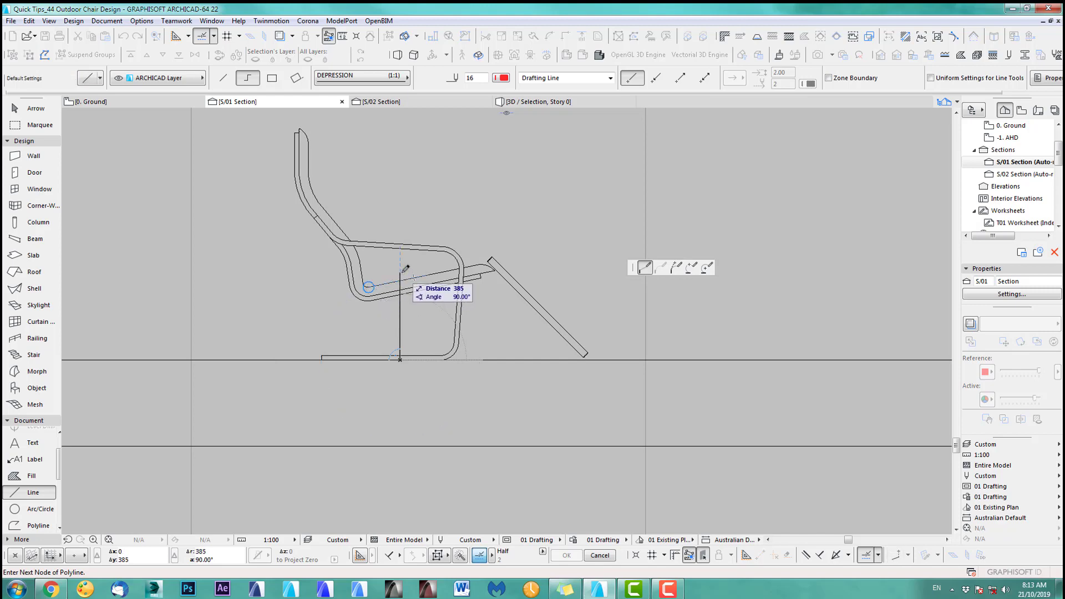
{"action": "type", "text": "450"}
{"action": "key", "text": "Return"}
{"action": "key", "text": "Return"}
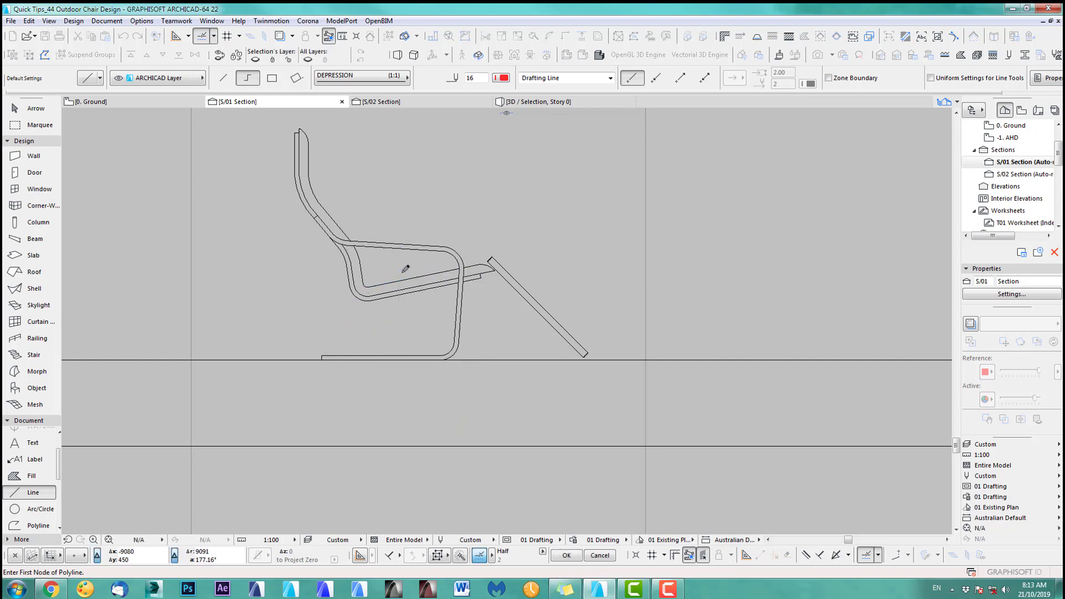
Raise the armchair vertically so the low rear of its seat meets the guide line's upper end, and delete the guide line.
{"action": "left_click", "coordinate": [458, 267], "text": "shift"}
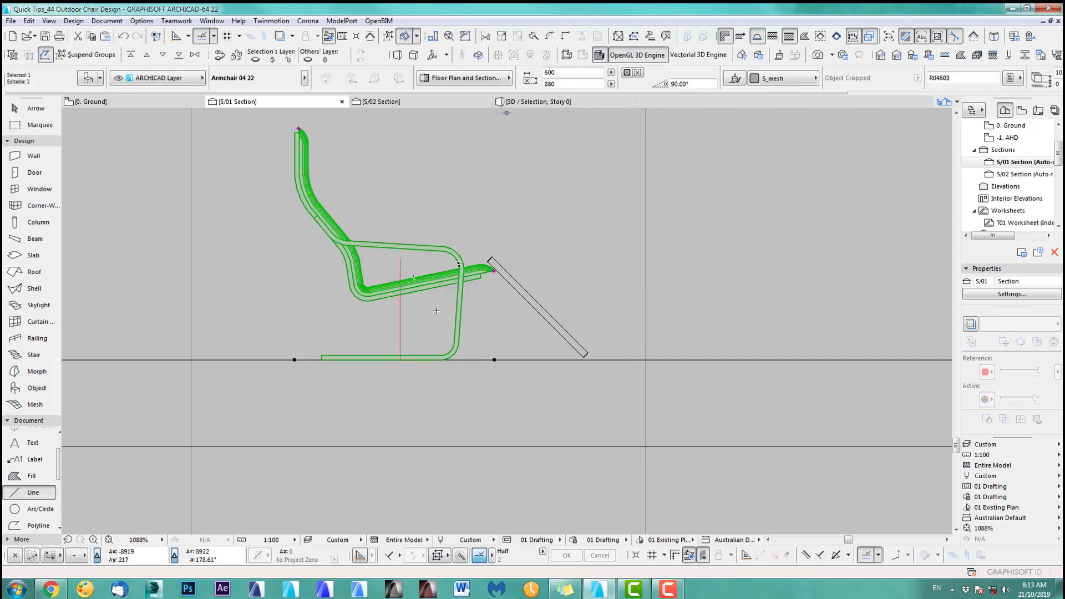
{"action": "key", "text": "ctrl+d"}
{"action": "left_click", "coordinate": [368, 287]}
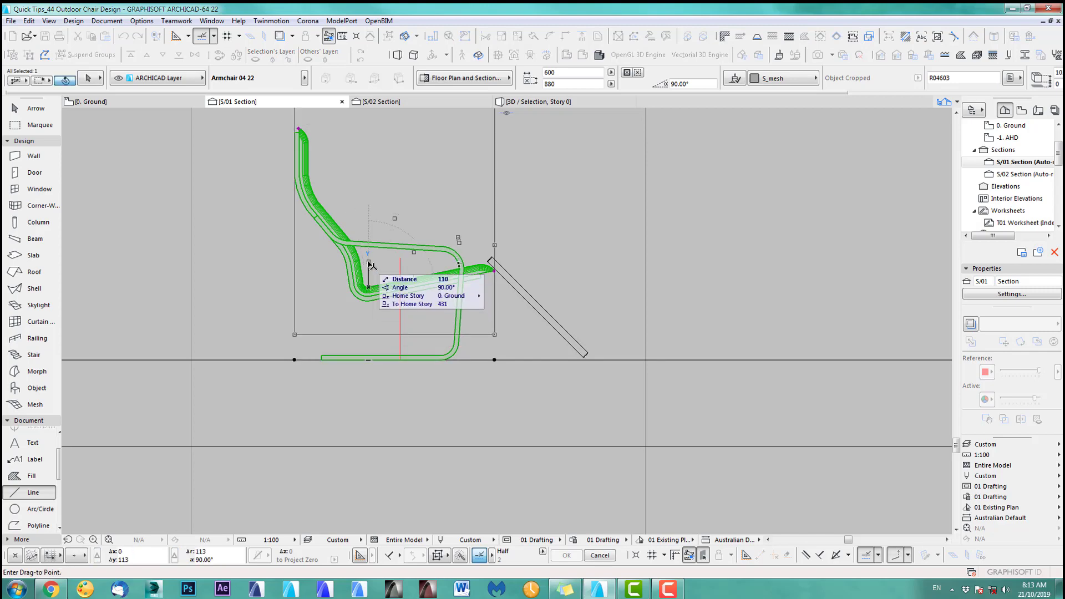
{"action": "left_click", "coordinate": [401, 256]}
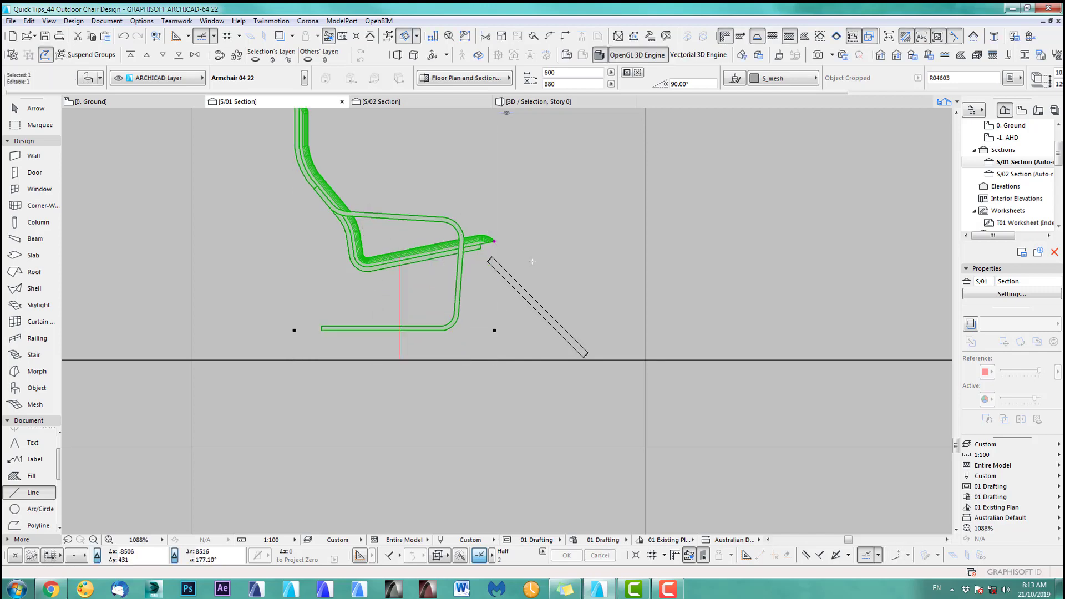
{"action": "key", "text": "Escape"}
{"action": "left_click", "coordinate": [400, 290]}
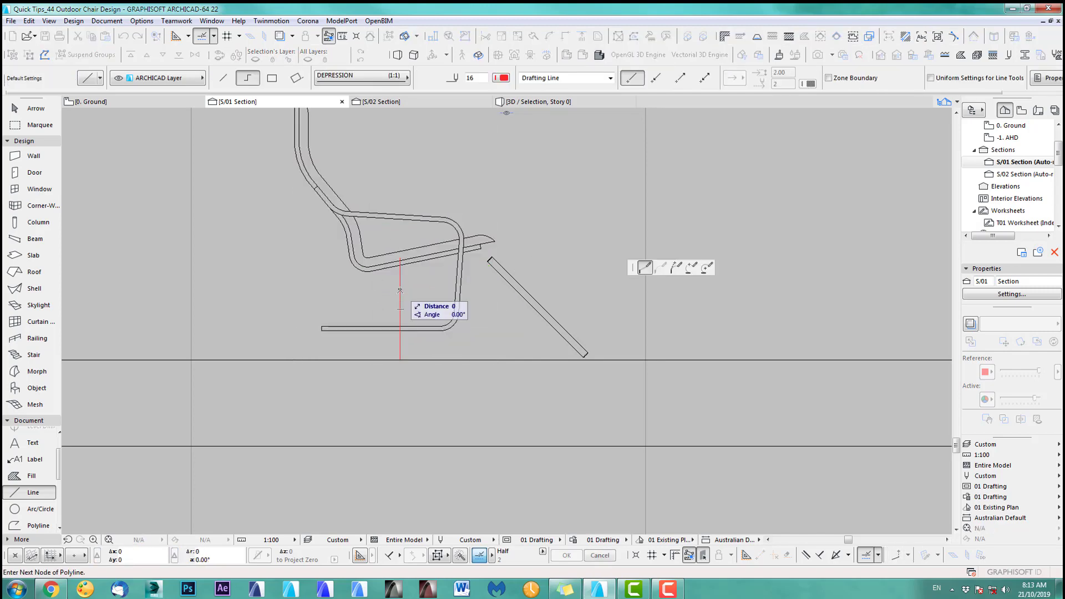
{"action": "key", "text": "Escape"}
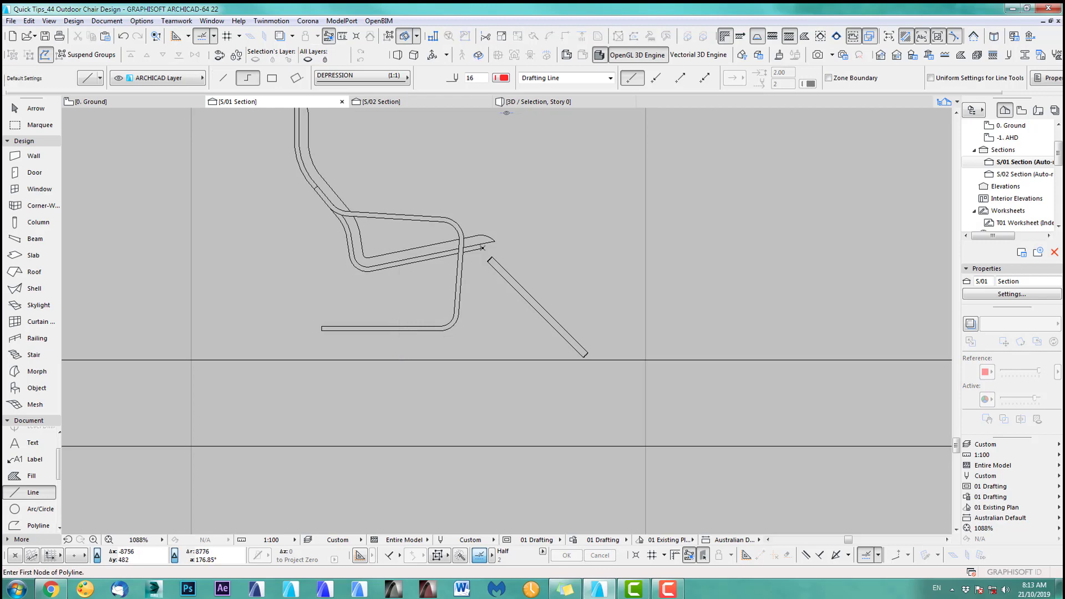
Trace the chair's profile with connected lines from the seat's front tip along the seat, past its rear bend and up to the backrest top.
{"action": "middle_click_drag", "start_coordinate": [494, 231], "coordinate": [499, 304]}
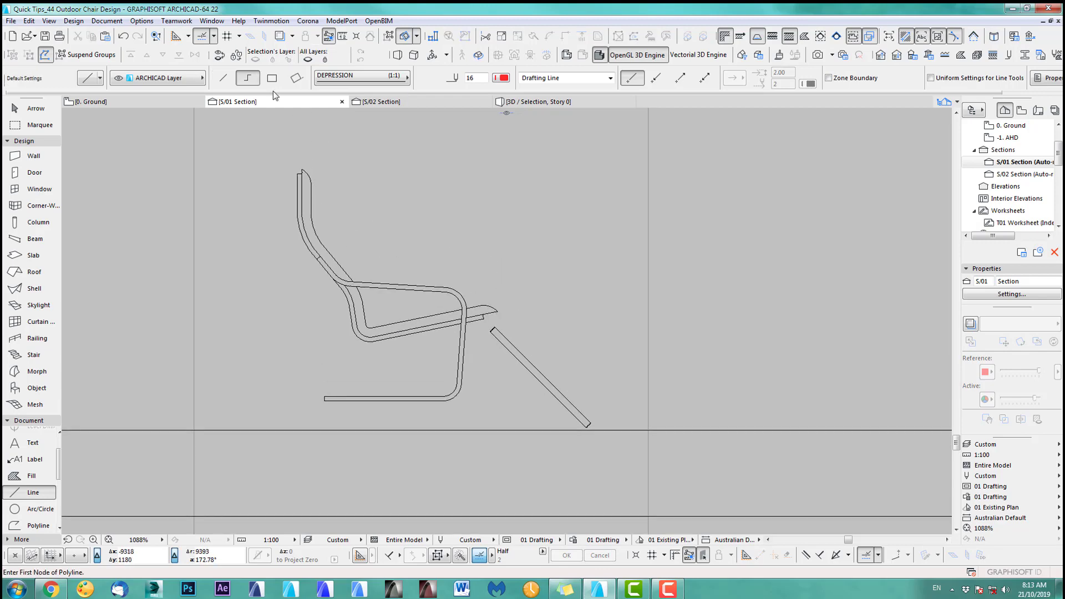
{"action": "left_click", "coordinate": [499, 310]}
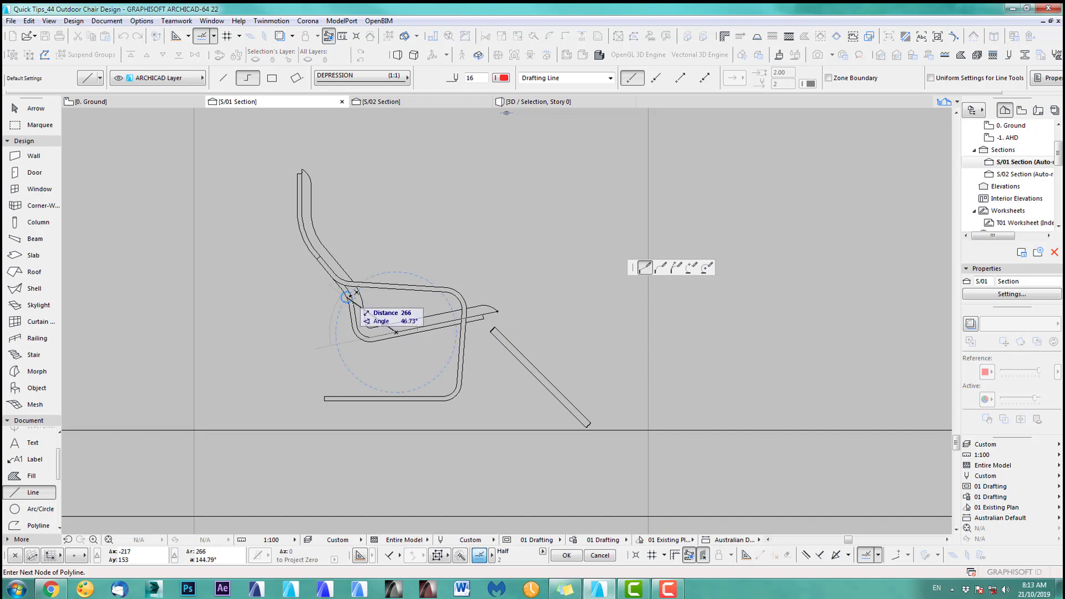
{"action": "left_click", "coordinate": [347, 296]}
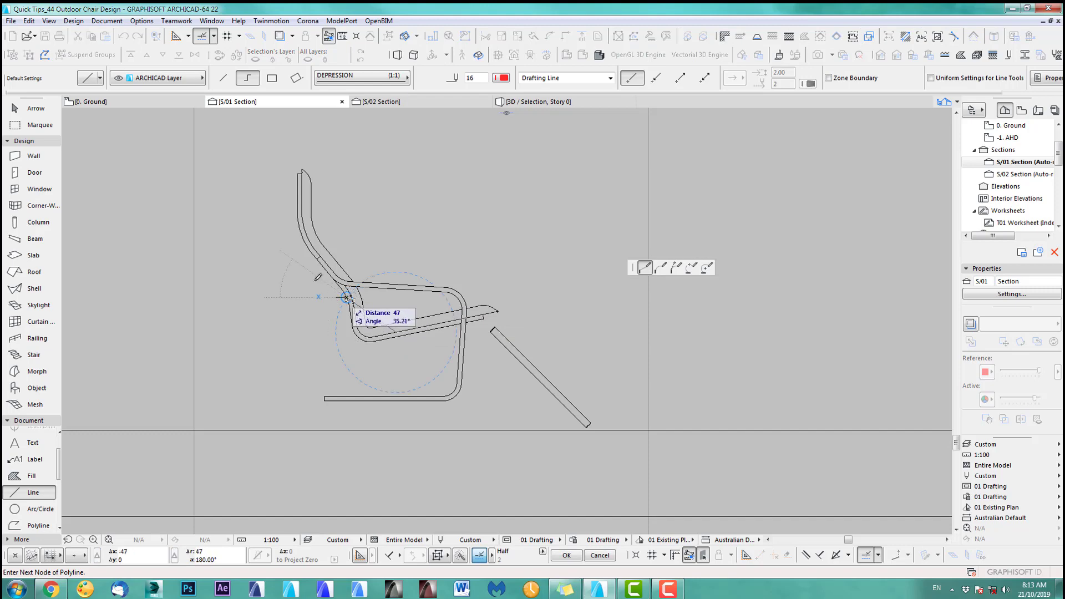
{"action": "double_click", "coordinate": [305, 170]}
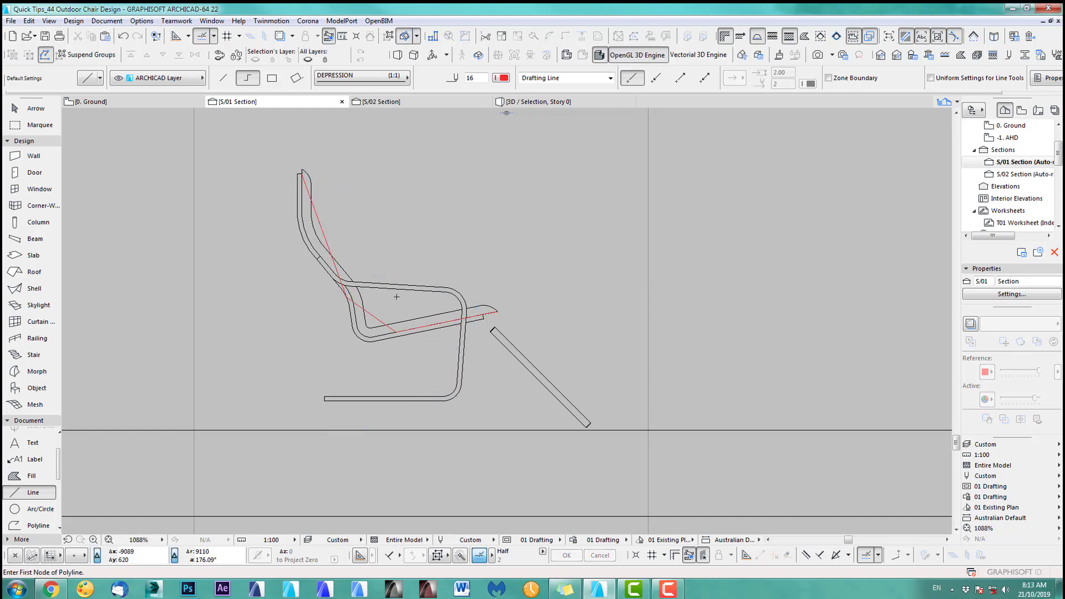
Suspend grouping and curve the middle segment of the traced profile into an arc that follows the bend between seat and backrest.
{"action": "left_click", "coordinate": [377, 319], "text": "shift"}
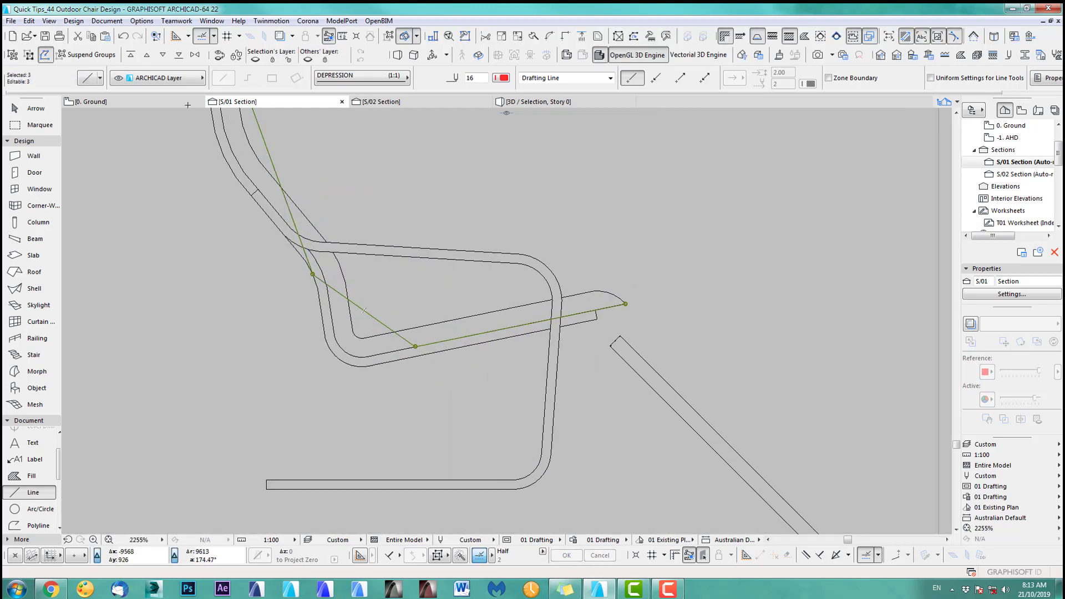
{"action": "left_click", "coordinate": [104, 55]}
{"action": "left_click", "coordinate": [376, 319]}
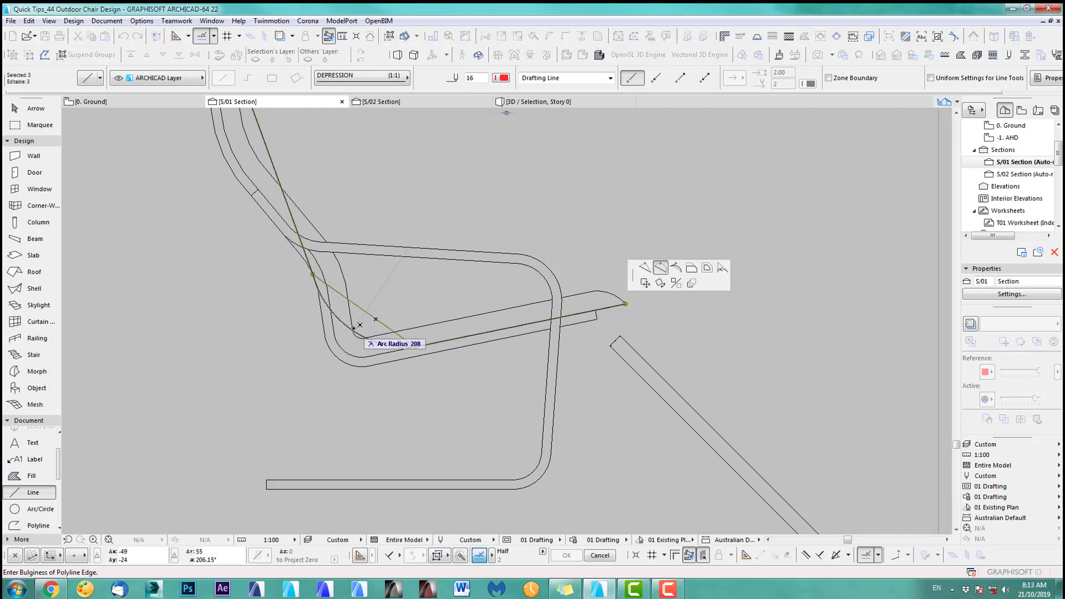
{"action": "left_click", "coordinate": [358, 328]}
{"action": "scroll", "coordinate": [447, 373], "scroll_direction": "down", "scroll_amount": 5}
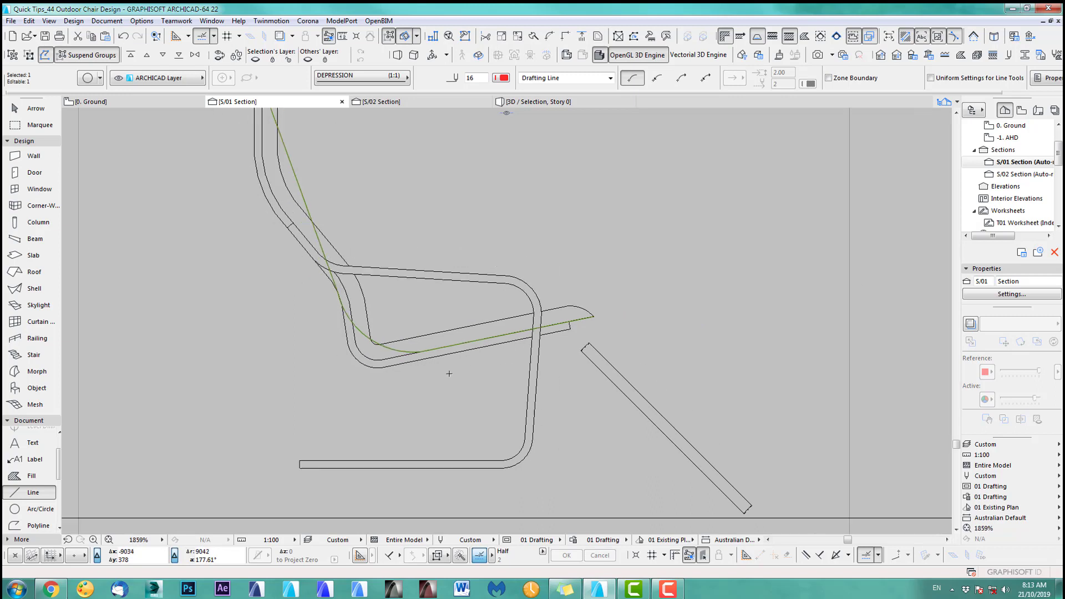
{"action": "key", "text": "Escape"}
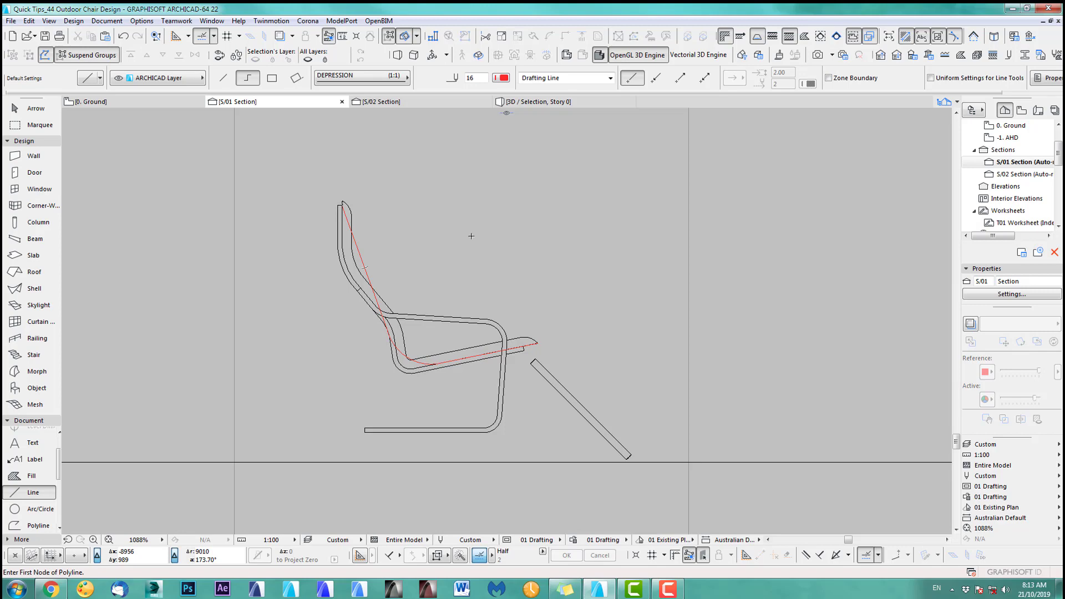
Move the slanted tube horizontally toward the chair so its upper end sits just under the seat, behind the front leg.
{"action": "middle_click_drag", "start_coordinate": [583, 345], "coordinate": [556, 294]}
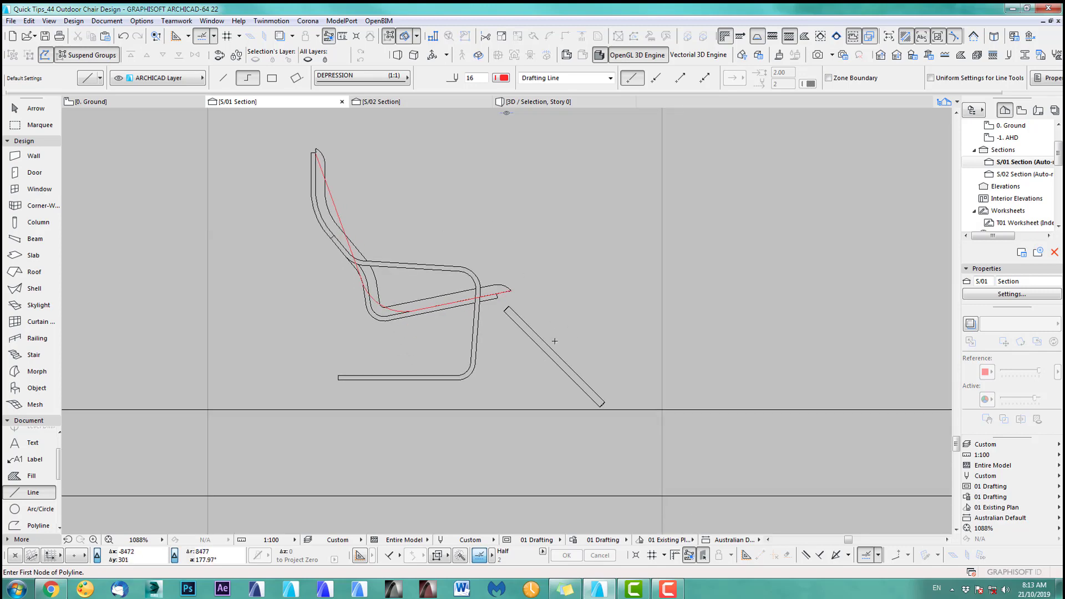
{"action": "left_click", "coordinate": [558, 358], "text": "shift"}
{"action": "key", "text": "ctrl+d"}
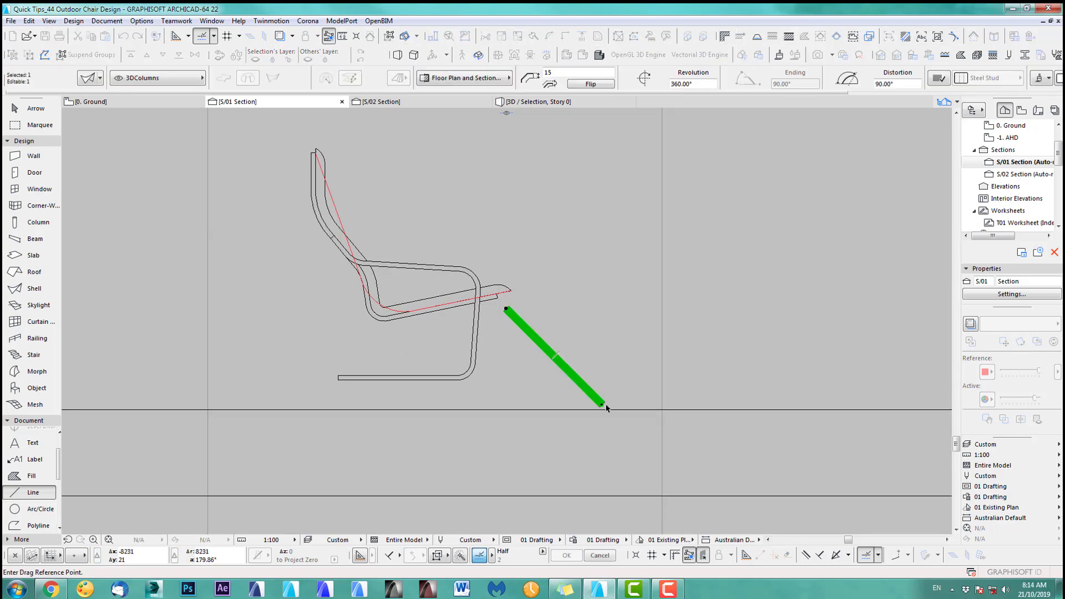
{"action": "left_click", "coordinate": [602, 405]}
{"action": "left_click", "coordinate": [560, 403]}
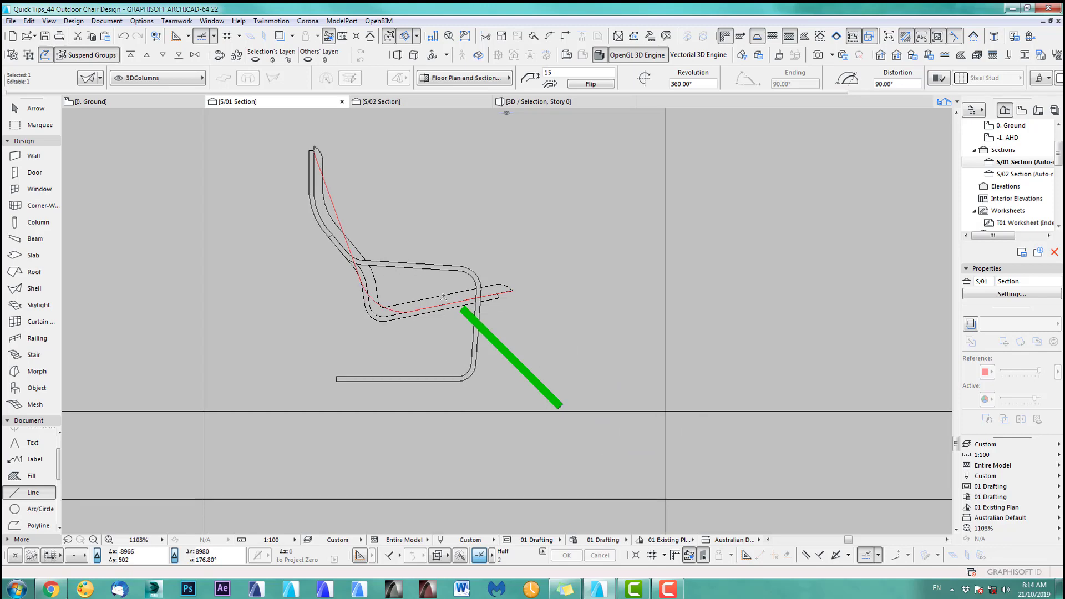
{"action": "scroll", "coordinate": [506, 245], "scroll_direction": "up", "scroll_amount": 8}
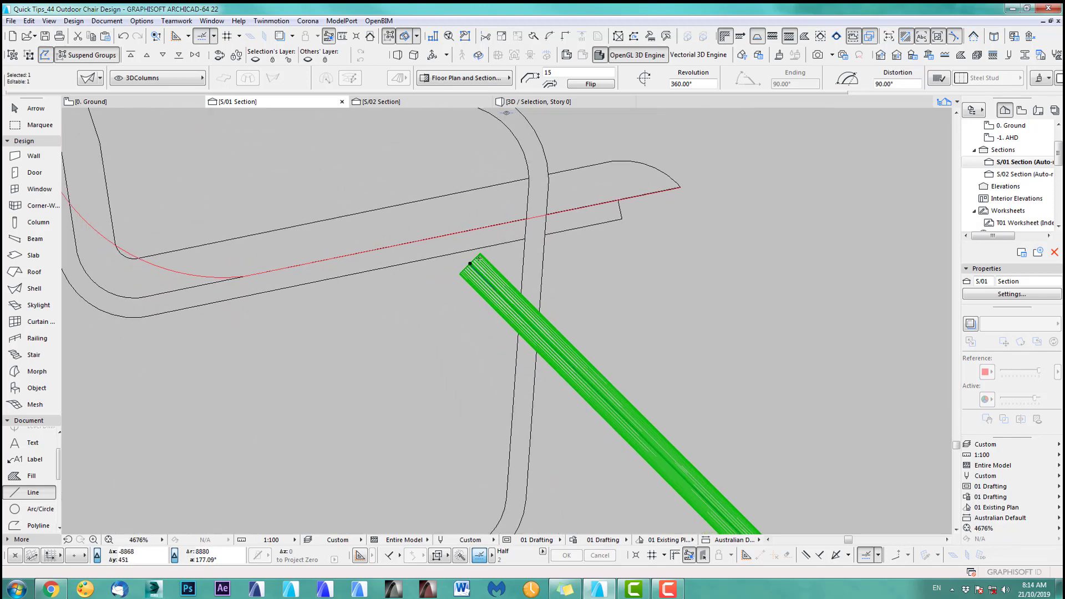
{"action": "scroll", "coordinate": [500, 292], "scroll_direction": "up", "scroll_amount": 1}
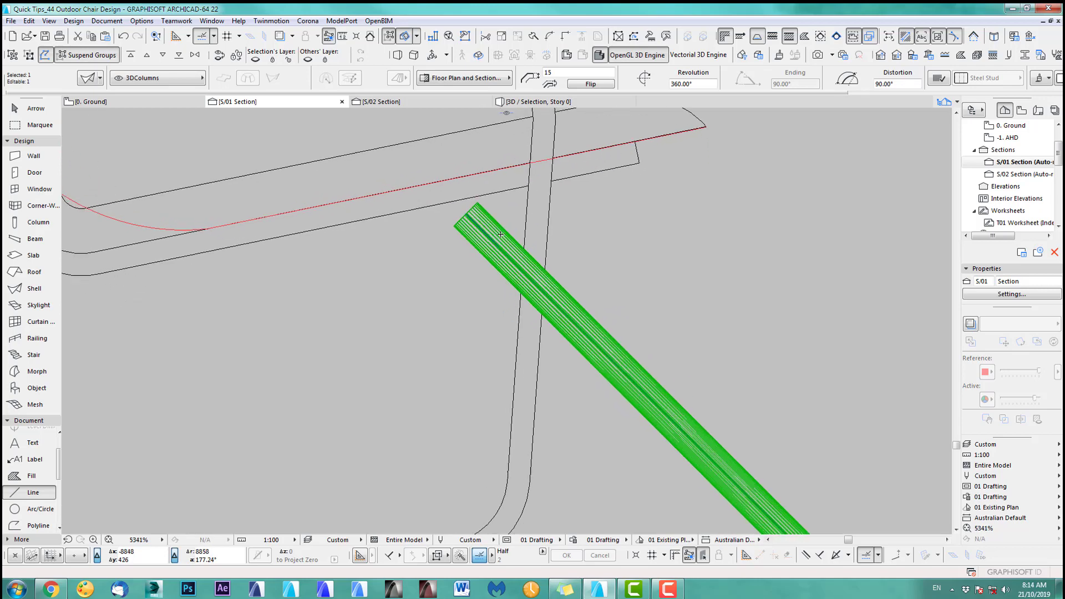
{"action": "left_click", "coordinate": [463, 211]}
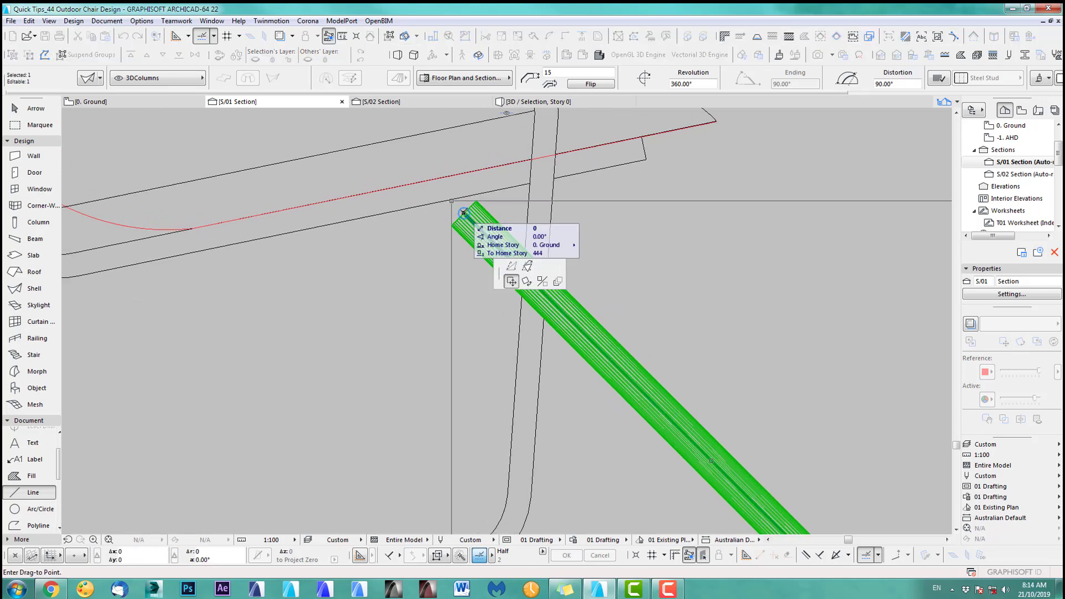
{"action": "left_click", "coordinate": [517, 269]}
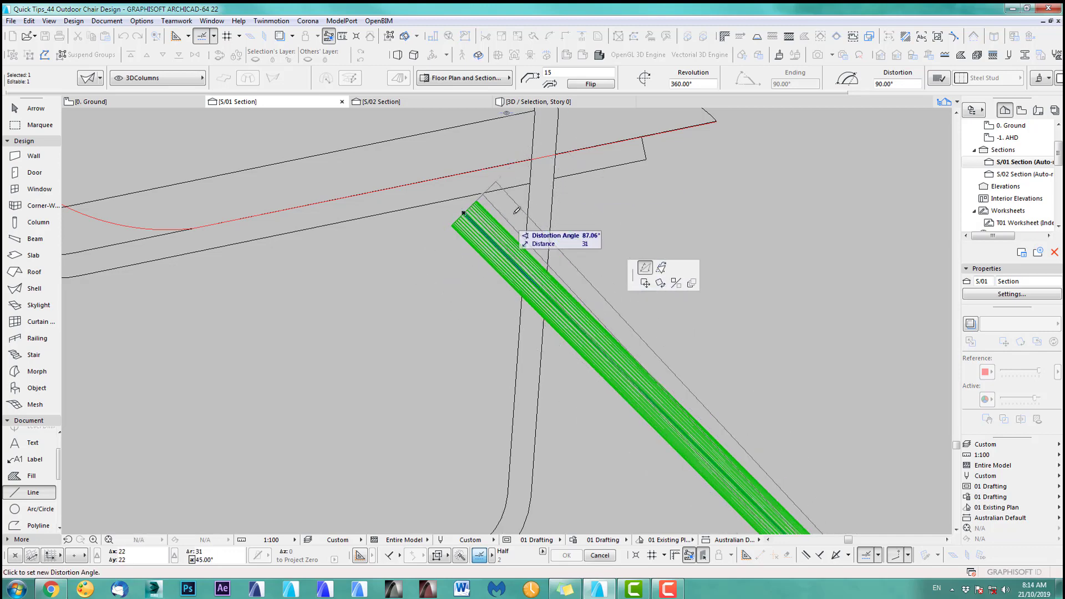
{"action": "left_click", "coordinate": [661, 267]}
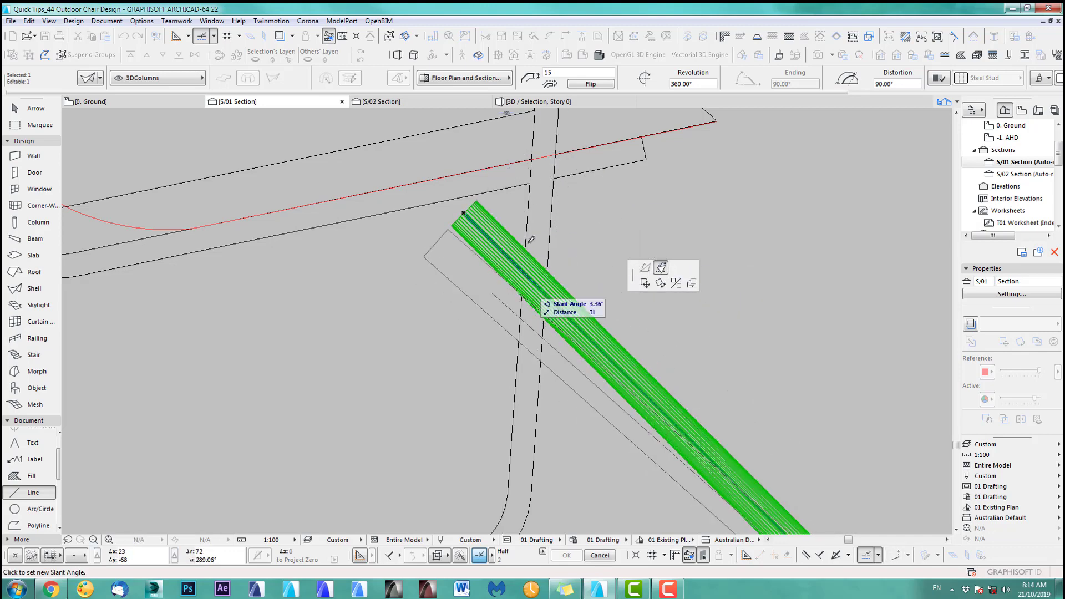
{"action": "scroll", "coordinate": [532, 240], "scroll_direction": "down", "scroll_amount": 5}
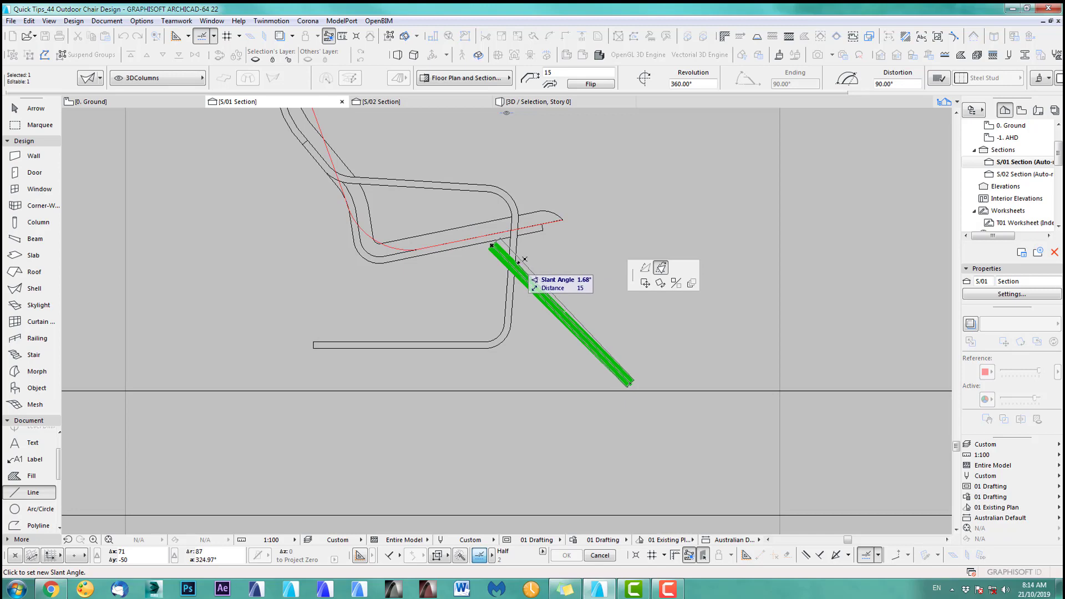
{"action": "left_click", "coordinate": [525, 259]}
{"action": "key", "text": "Escape"}
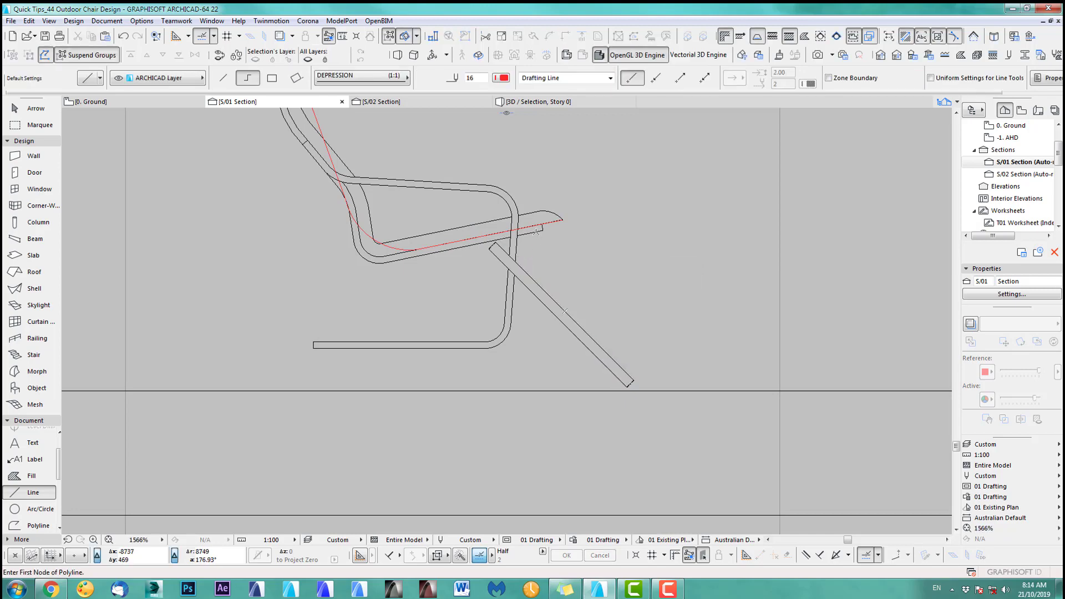
Show only the armchair and the slanted tube in 3D and examine their relative positions from behind and the side.
{"action": "left_click", "coordinate": [506, 207], "text": "shift"}
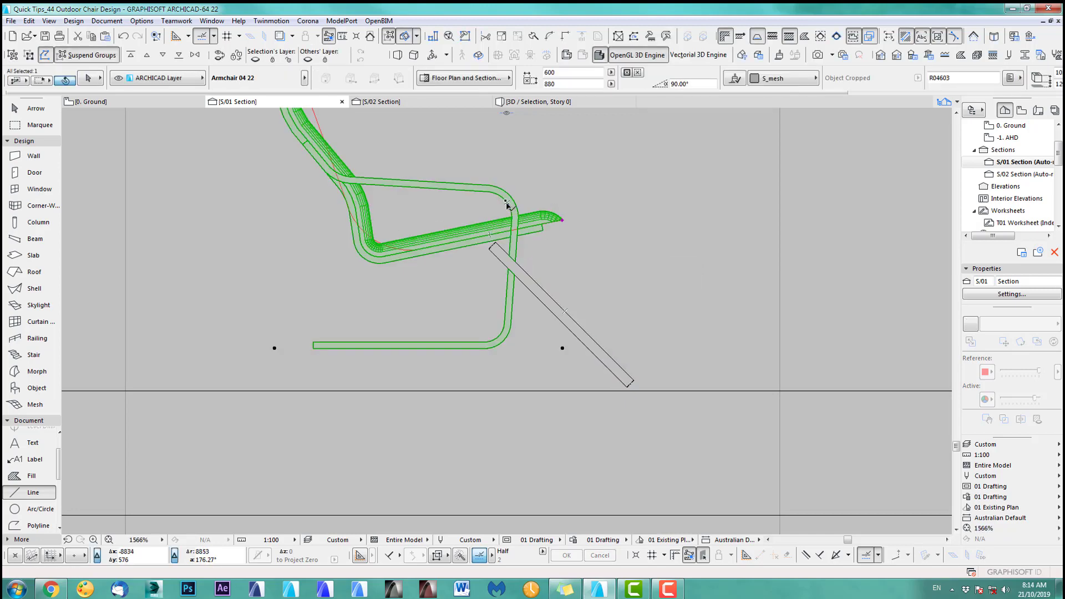
{"action": "left_click", "coordinate": [571, 331], "text": "shift"}
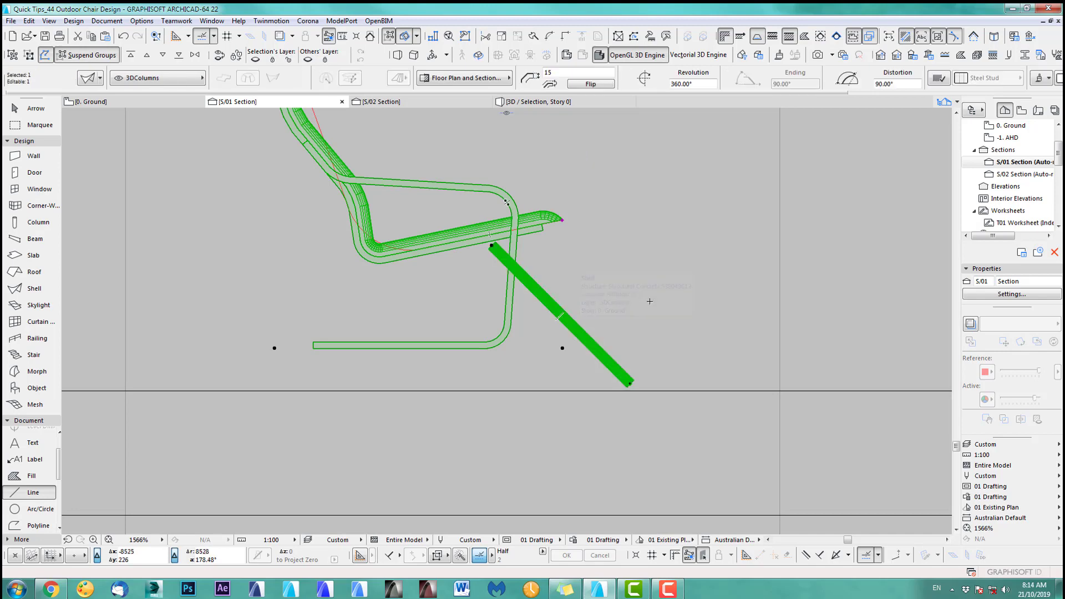
{"action": "key", "text": "F5"}
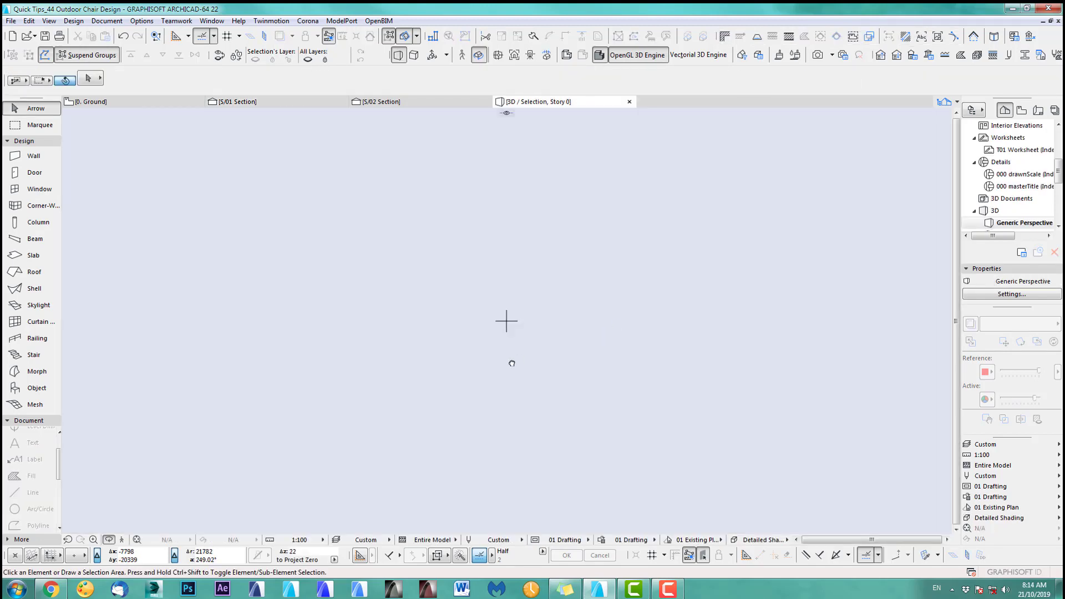
{"action": "middle_click", "coordinate": [511, 363]}
{"action": "left_click_drag", "start_coordinate": [411, 361], "coordinate": [606, 435]}
{"action": "scroll", "coordinate": [582, 376], "scroll_direction": "up", "scroll_amount": 3}
{"action": "scroll", "coordinate": [582, 380], "scroll_direction": "up", "scroll_amount": 5}
{"action": "scroll", "coordinate": [584, 388], "scroll_direction": "down", "scroll_amount": 6}
{"action": "scroll", "coordinate": [609, 386], "scroll_direction": "up", "scroll_amount": 2}
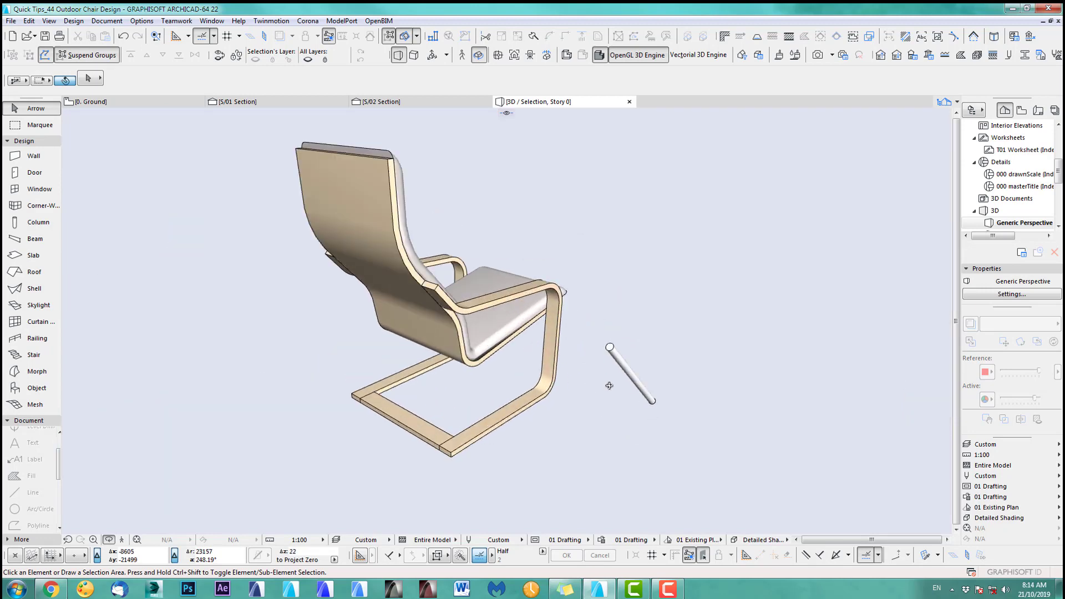
Move the slanted tube sideways in the ground floor plan onto the armchair's side frame, and display both in 3D.
{"action": "key", "text": "F2"}
{"action": "scroll", "coordinate": [504, 260], "scroll_direction": "up", "scroll_amount": 4}
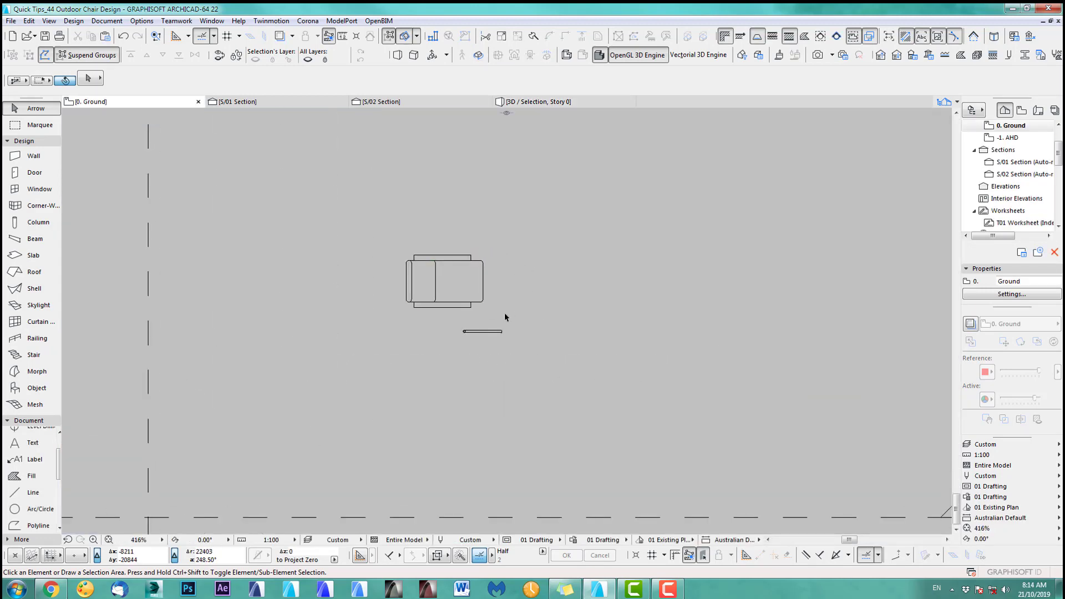
{"action": "scroll", "coordinate": [504, 317], "scroll_direction": "up", "scroll_amount": 3}
{"action": "left_click_drag", "start_coordinate": [494, 357], "coordinate": [495, 290]}
{"action": "left_click", "coordinate": [442, 263], "text": "shift"}
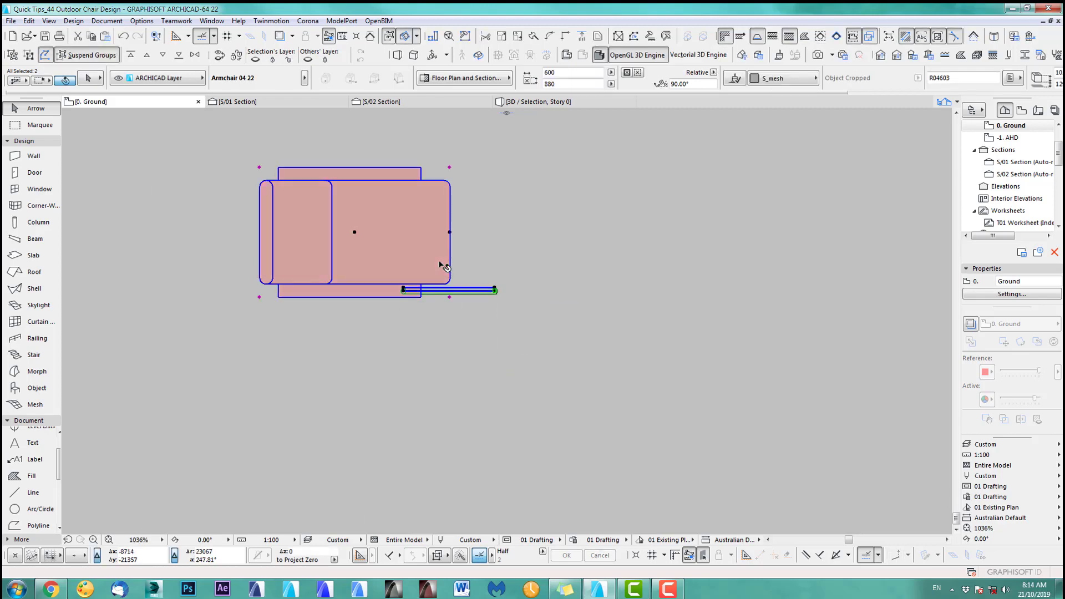
{"action": "key", "text": "F5"}
{"action": "scroll", "coordinate": [531, 328], "scroll_direction": "up", "scroll_amount": 4}
{"action": "middle_click_drag", "start_coordinate": [533, 330], "coordinate": [507, 321]}
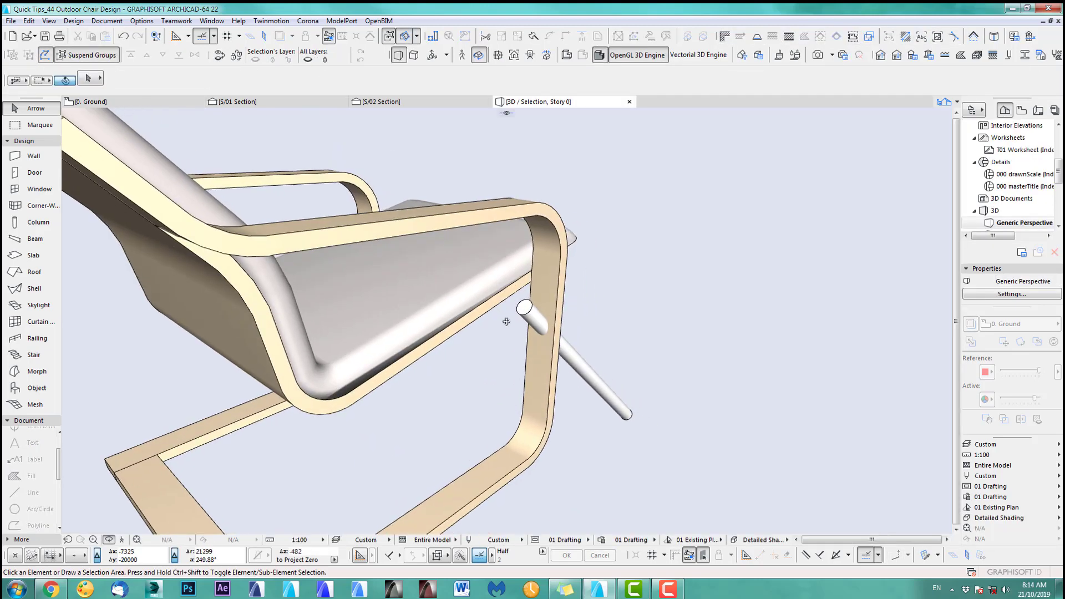
{"action": "left_click_drag", "start_coordinate": [506, 321], "coordinate": [522, 308]}
{"action": "middle_click_drag", "start_coordinate": [524, 309], "coordinate": [524, 308], "text": "shift"}
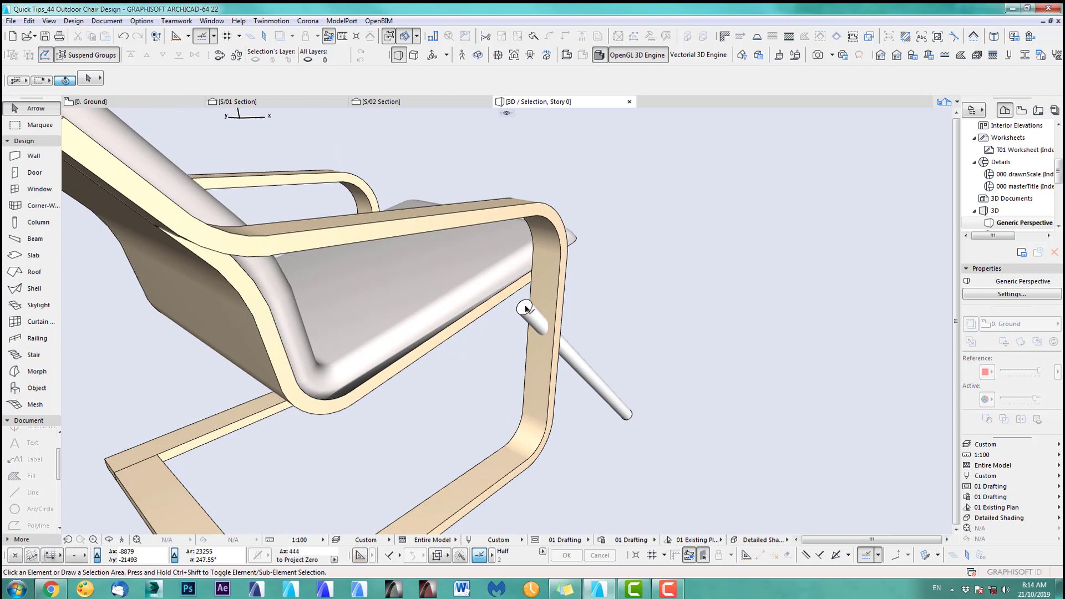
Lengthen the slanted tube by offsetting its upper end edge along the tube's axis to above the armrest.
{"action": "left_click", "coordinate": [524, 309]}
{"action": "scroll", "coordinate": [524, 310], "scroll_direction": "up", "scroll_amount": 6}
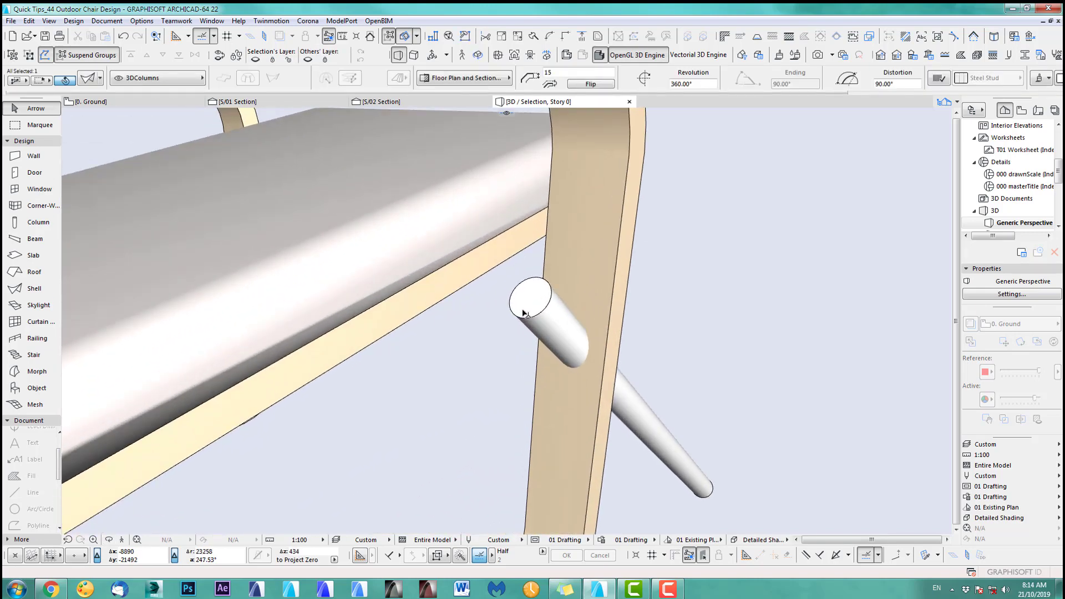
{"action": "scroll", "coordinate": [523, 311], "scroll_direction": "up", "scroll_amount": 1}
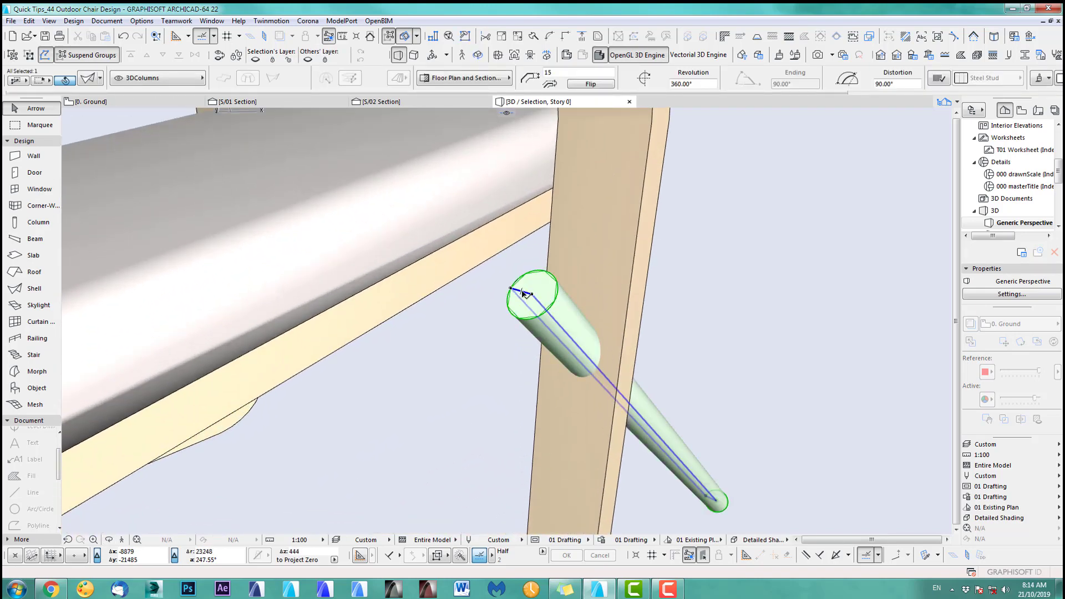
{"action": "left_click", "coordinate": [528, 294]}
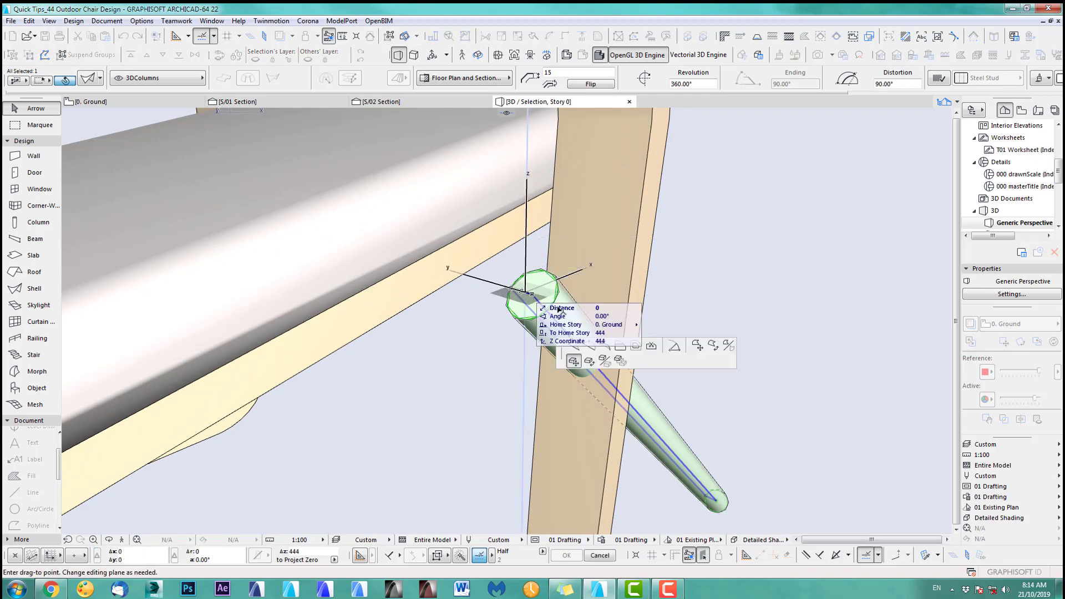
{"action": "left_click", "coordinate": [617, 345]}
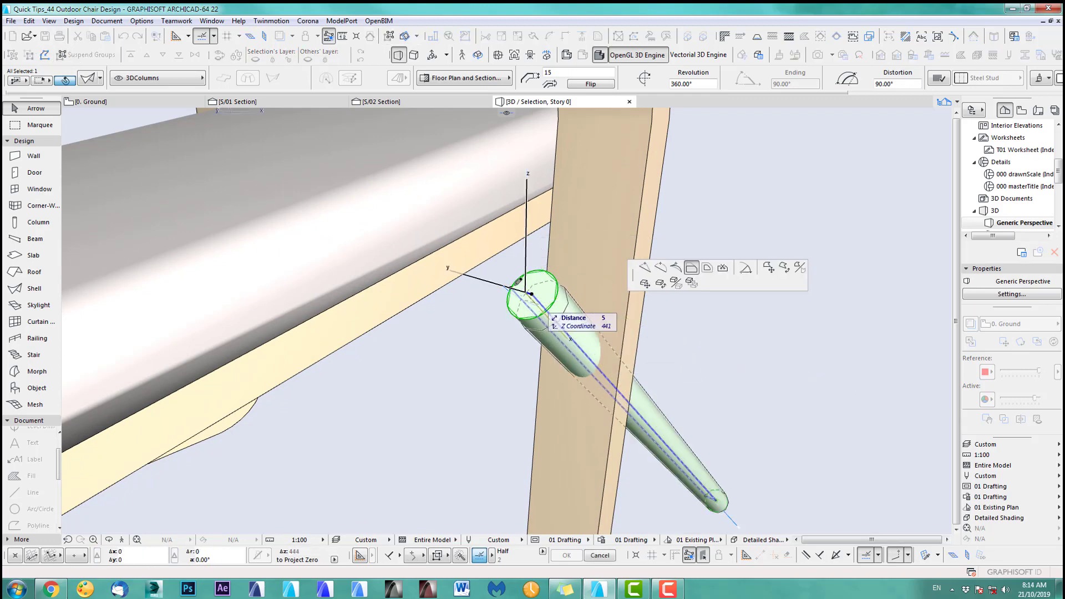
{"action": "scroll", "coordinate": [469, 244], "scroll_direction": "down", "scroll_amount": 5}
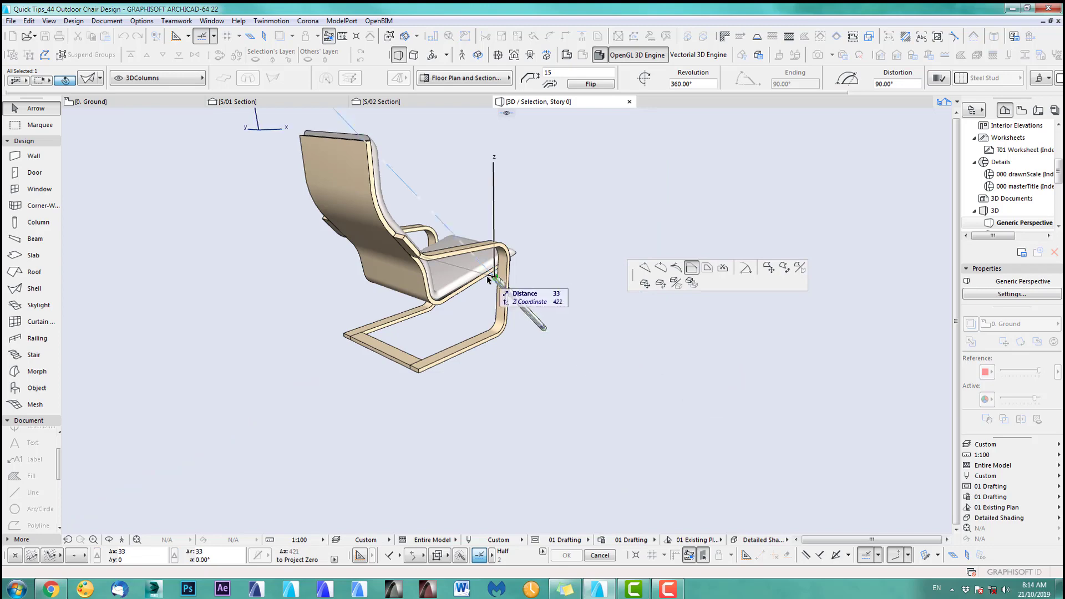
{"action": "left_click", "coordinate": [464, 245]}
Check the lengthened tube against the armchair's seat and armrest in 3D and in section S/01.
{"action": "scroll", "coordinate": [487, 247], "scroll_direction": "up", "scroll_amount": 5}
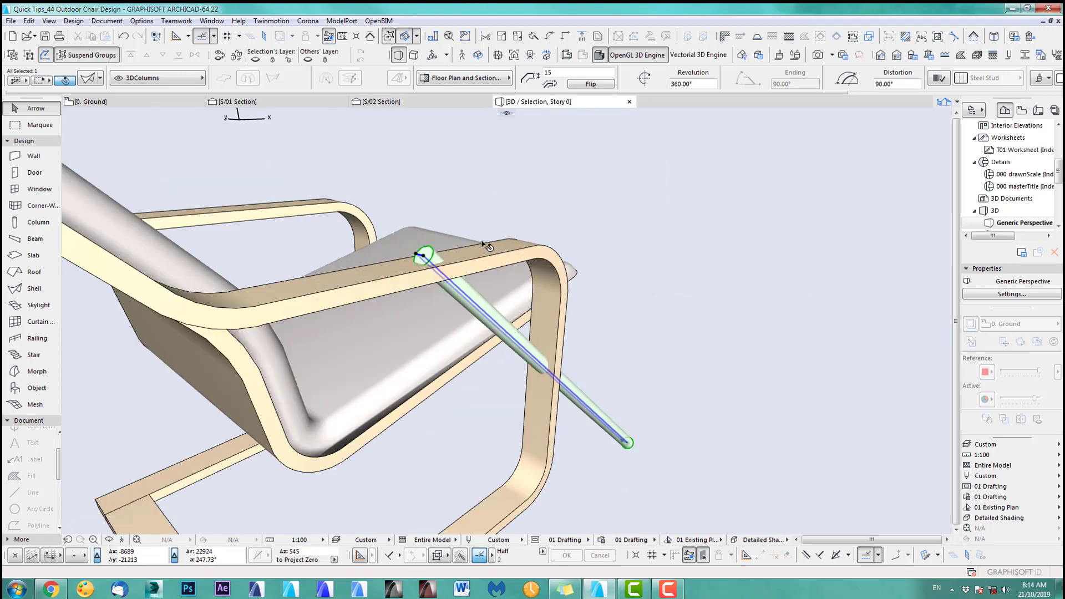
{"action": "scroll", "coordinate": [487, 247], "scroll_direction": "down", "scroll_amount": 5}
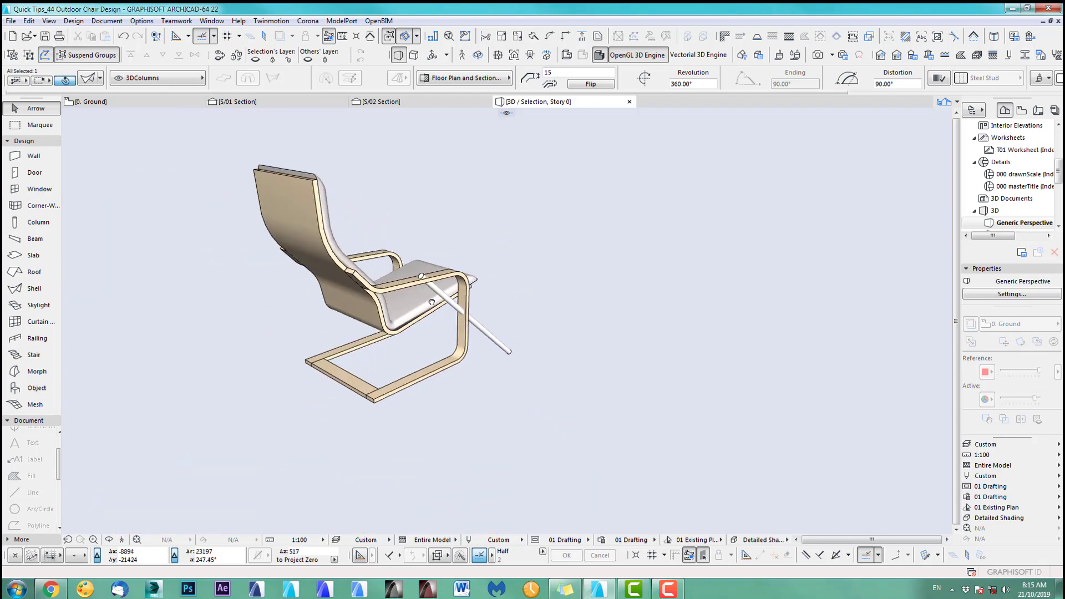
{"action": "middle_click_drag", "start_coordinate": [448, 312], "coordinate": [321, 336], "text": "shift"}
{"action": "scroll", "coordinate": [433, 310], "scroll_direction": "up", "scroll_amount": 3}
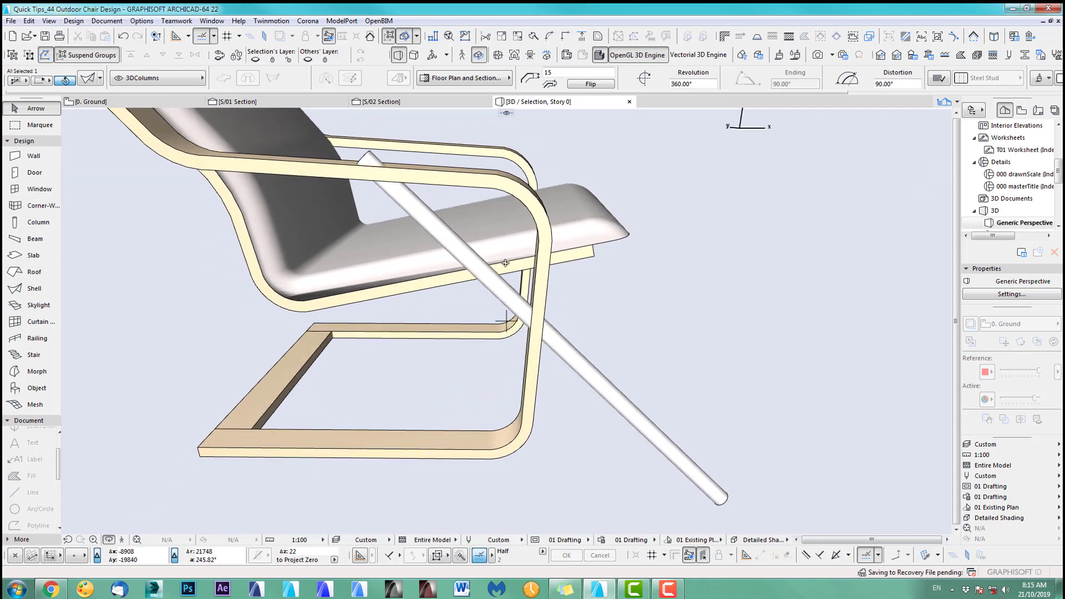
{"action": "key", "text": "F2"}
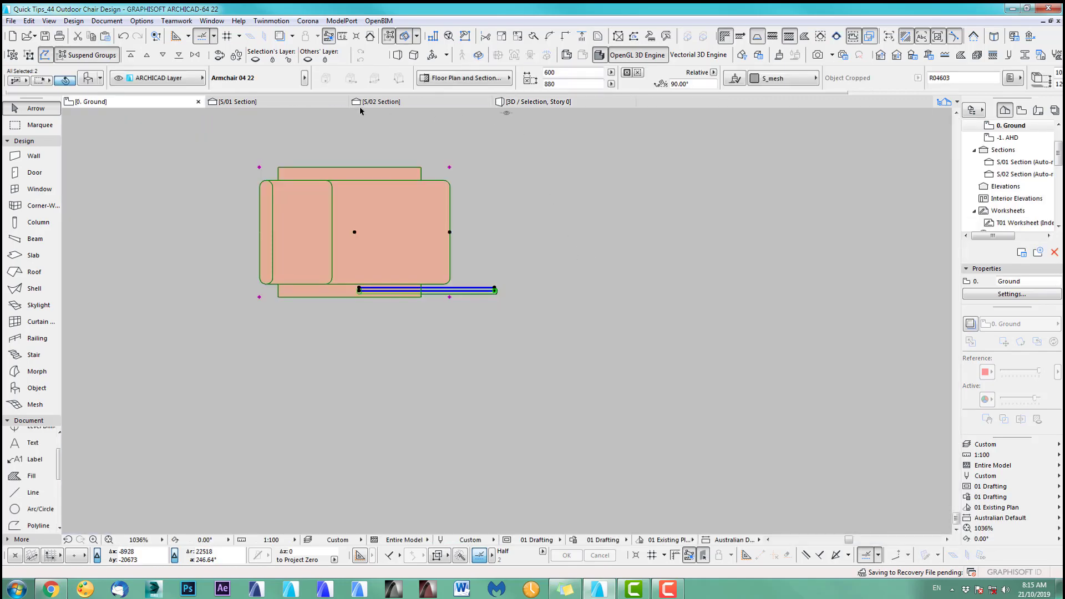
{"action": "left_click", "coordinate": [298, 103]}
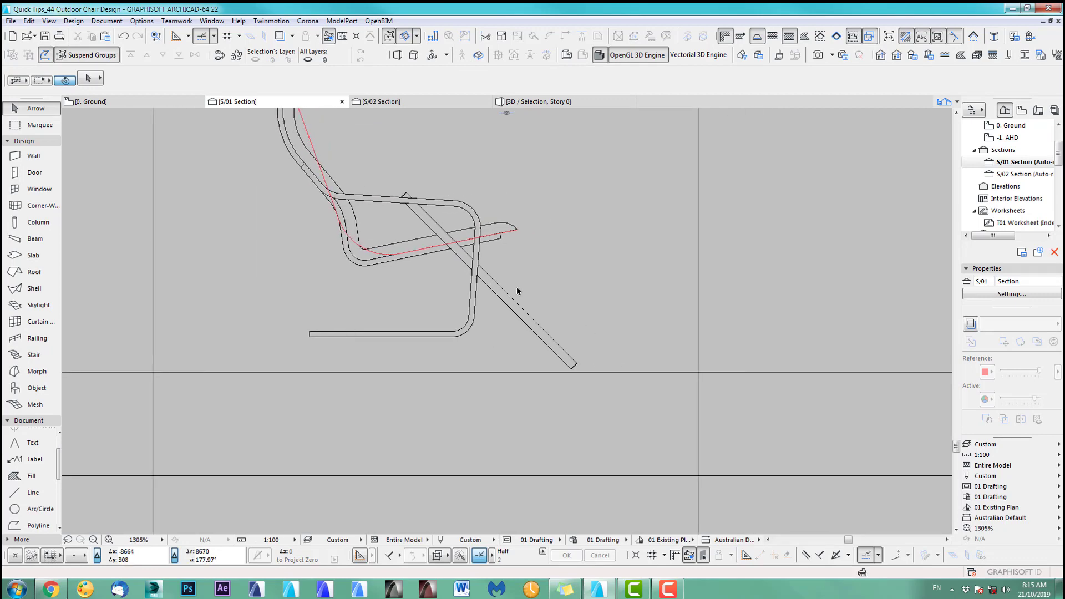
Copy the slanted tube in the ground floor plan directly against its side facing the chair's centre.
{"action": "key", "text": "F2"}
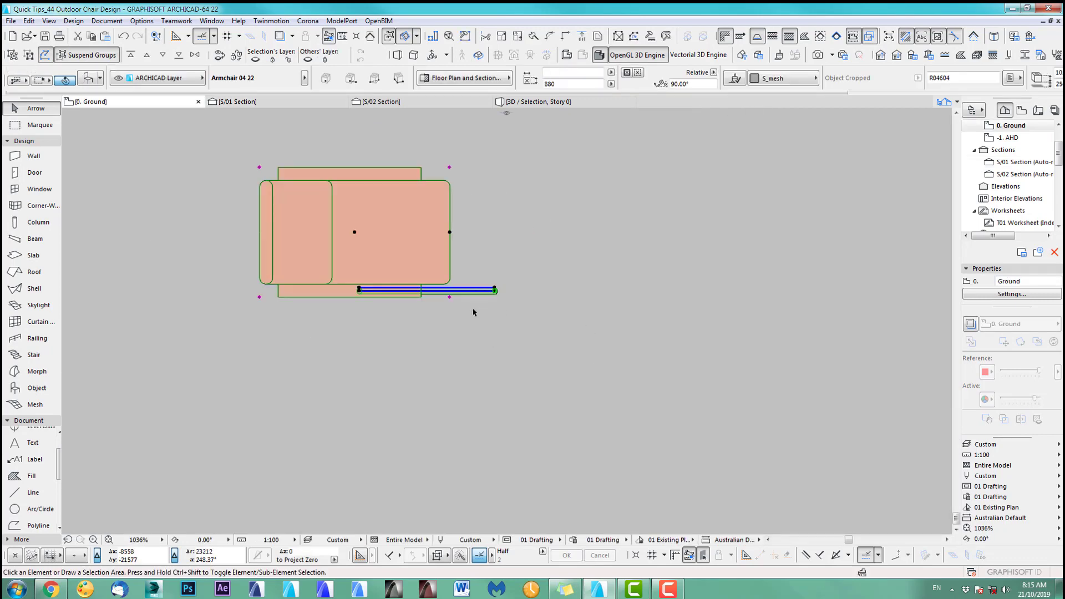
{"action": "scroll", "coordinate": [491, 303], "scroll_direction": "up", "scroll_amount": 3}
{"action": "left_click", "coordinate": [493, 287]}
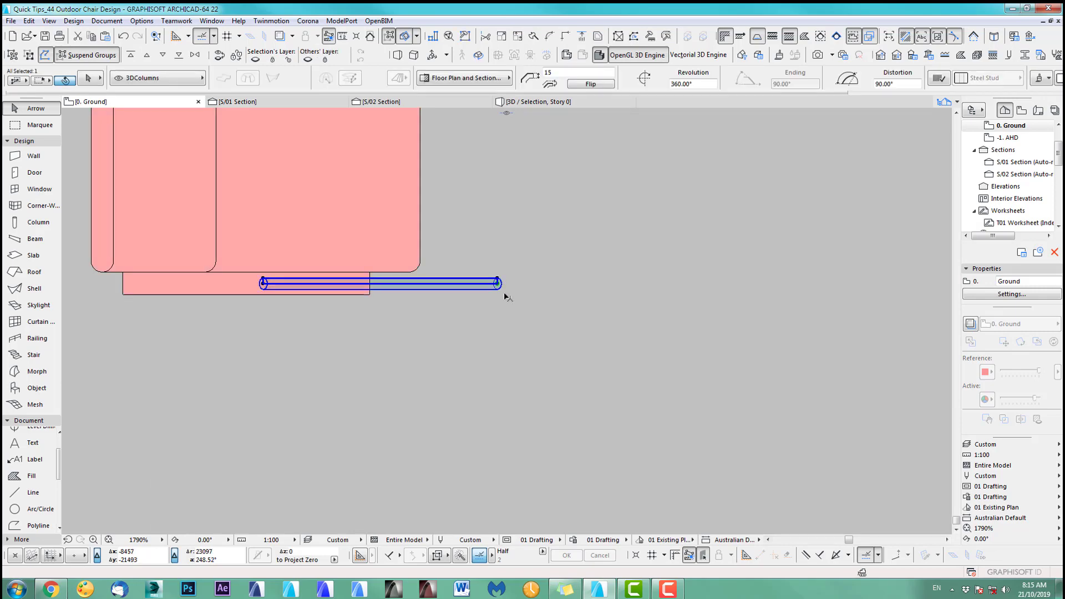
{"action": "scroll", "coordinate": [518, 276], "scroll_direction": "up", "scroll_amount": 1}
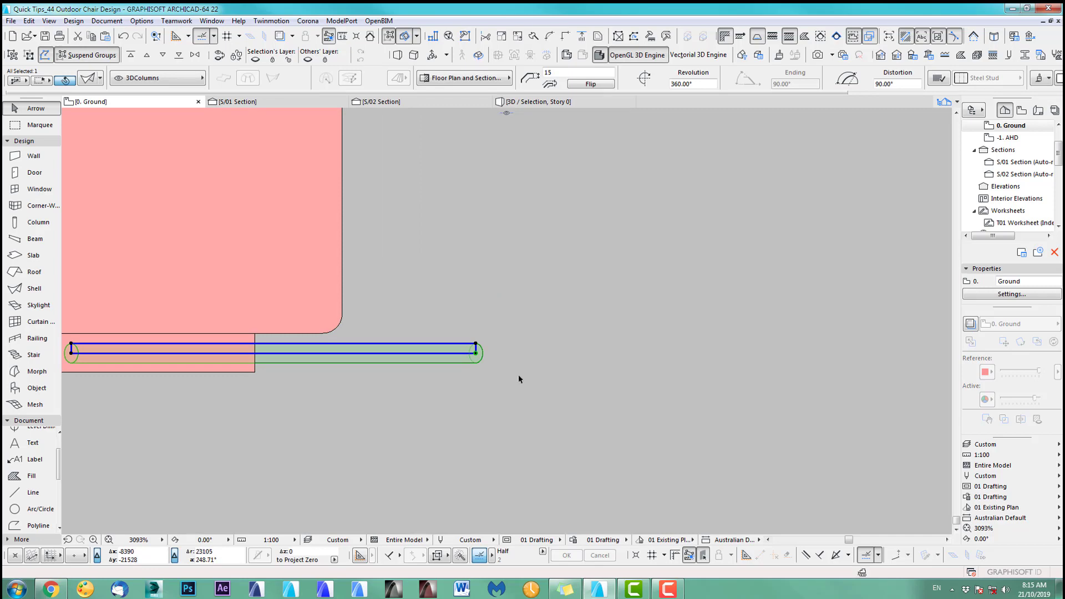
{"action": "key", "text": "ctrl+shift+d"}
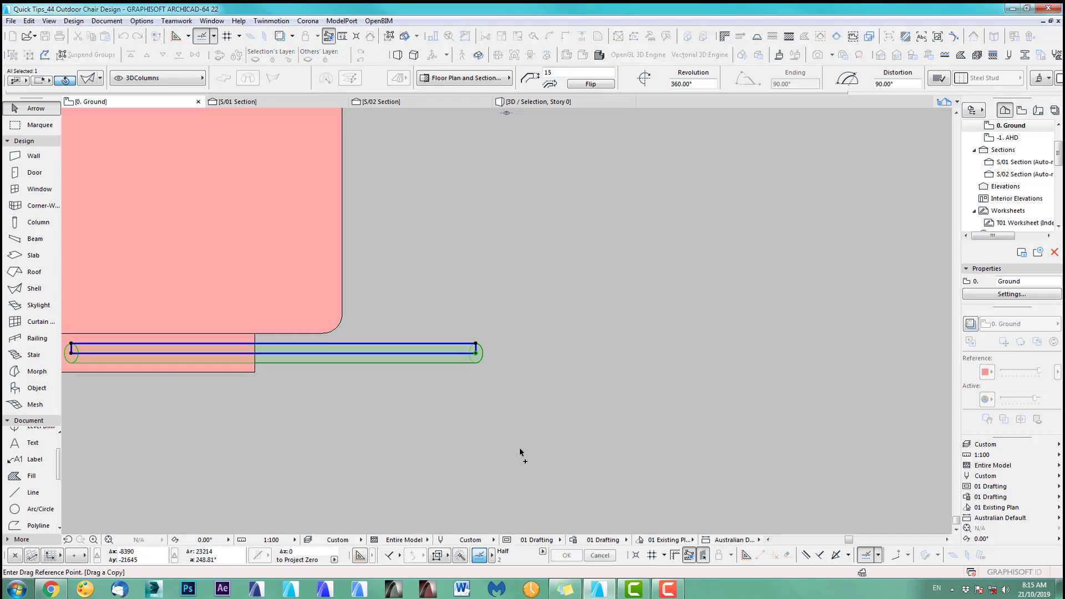
{"action": "left_click", "coordinate": [478, 364]}
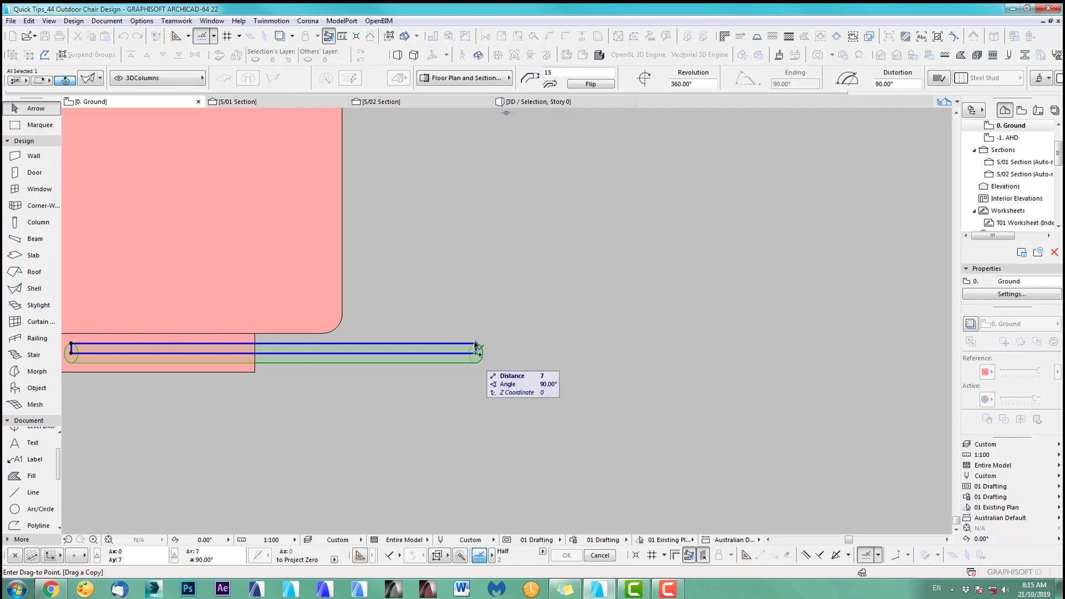
{"action": "left_click", "coordinate": [476, 344]}
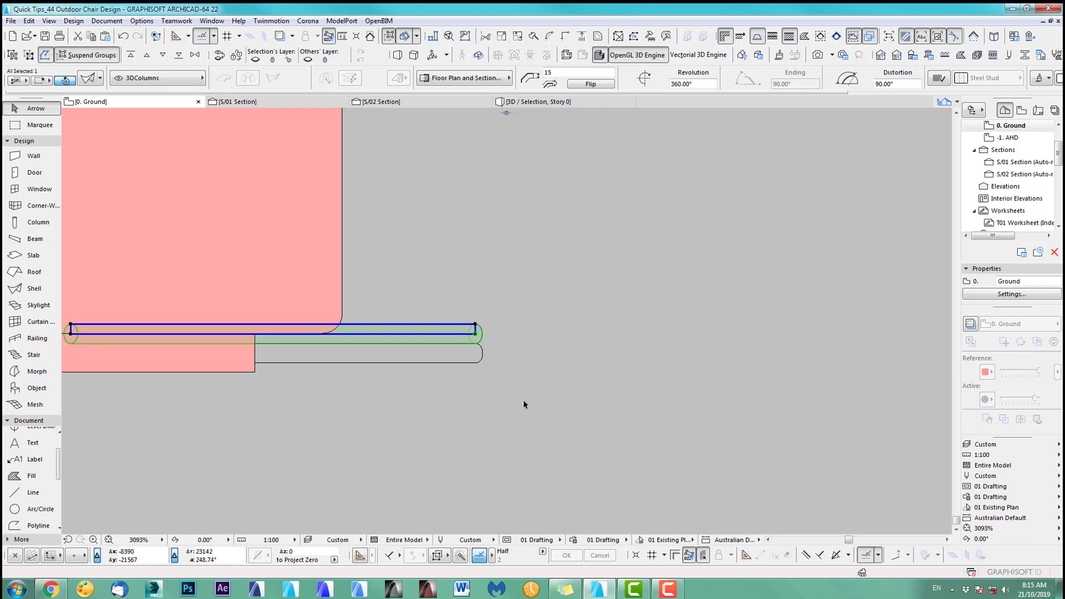
Move the copied tube 50 mm along Y toward the chair's centre, and display the whole model in 3D.
{"action": "key", "text": "ctrl+d"}
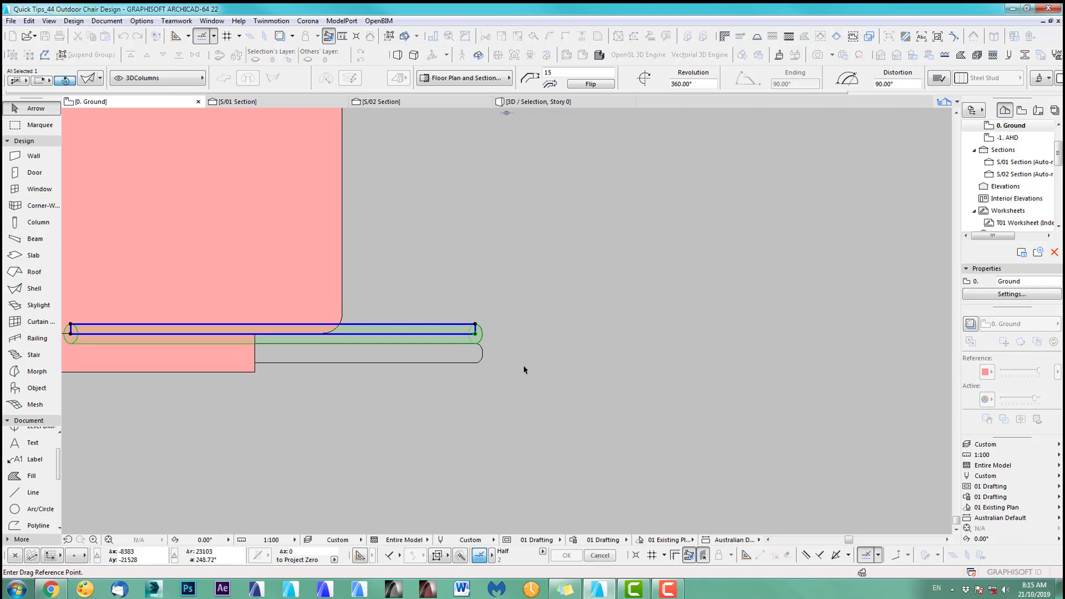
{"action": "left_click", "coordinate": [476, 348]}
{"action": "type", "text": "y"}
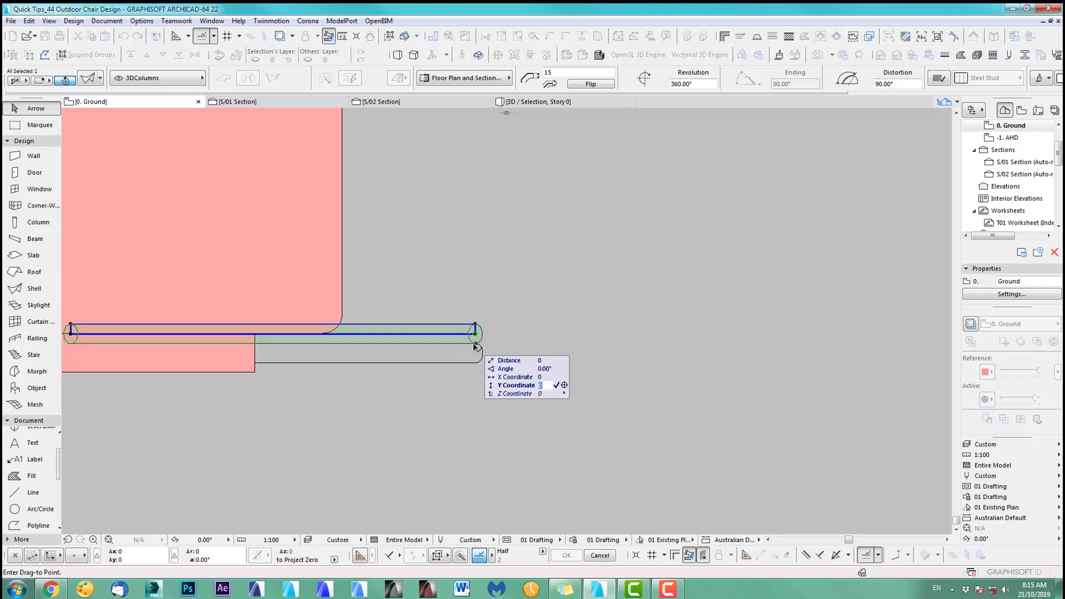
{"action": "type", "text": "50"}
{"action": "key", "text": "Return"}
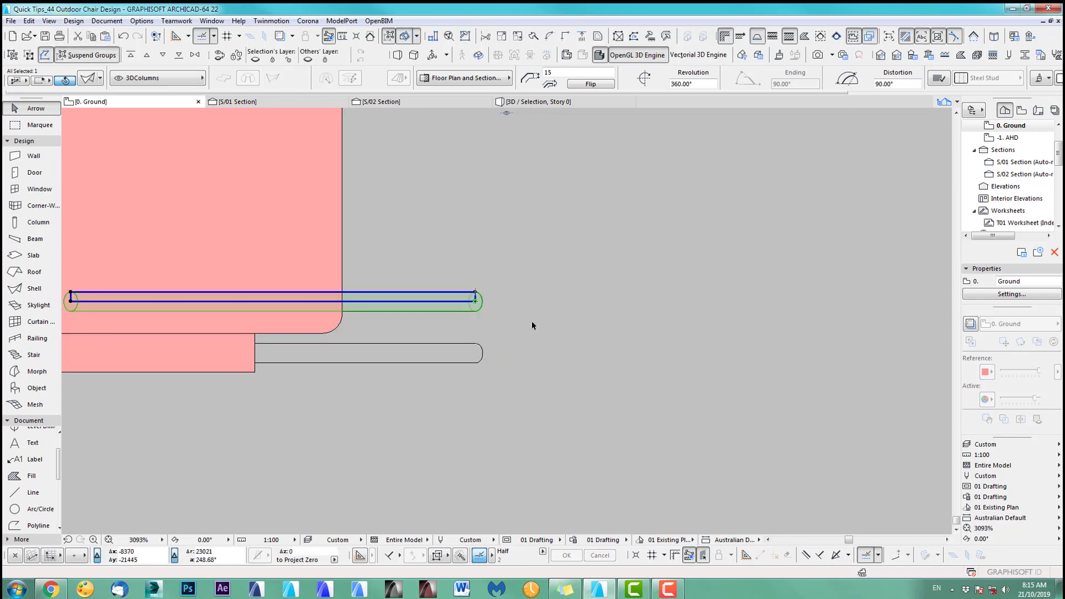
{"action": "key", "text": "Escape"}
{"action": "scroll", "coordinate": [566, 405], "scroll_direction": "down", "scroll_amount": 3}
{"action": "key", "text": "ctrl+F5"}
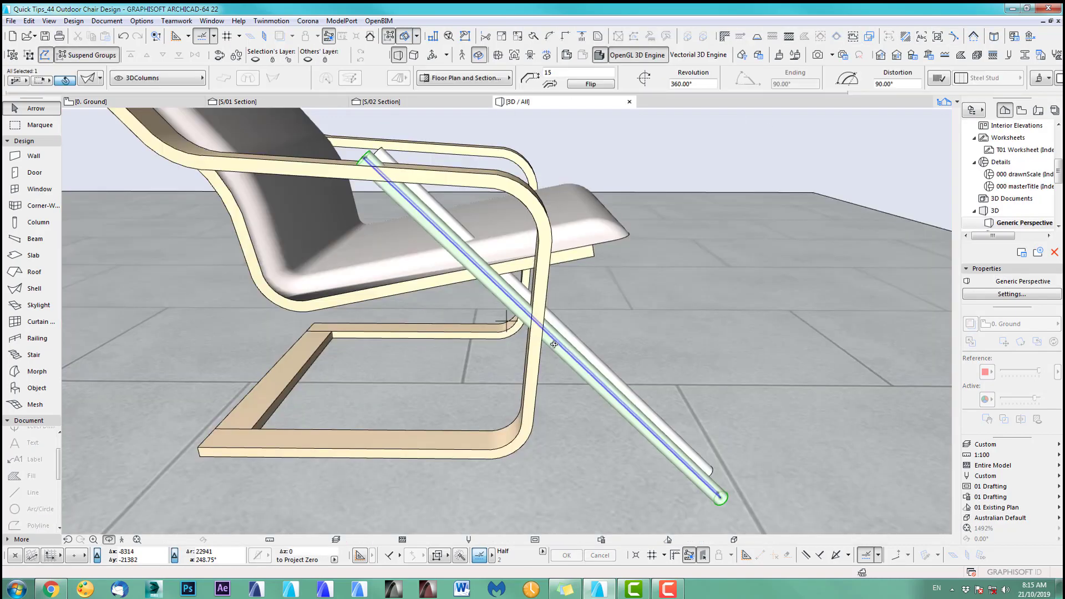
{"action": "middle_click_drag", "start_coordinate": [620, 359], "coordinate": [387, 364], "text": "shift"}
{"action": "middle_click_drag", "start_coordinate": [613, 419], "coordinate": [560, 299]}
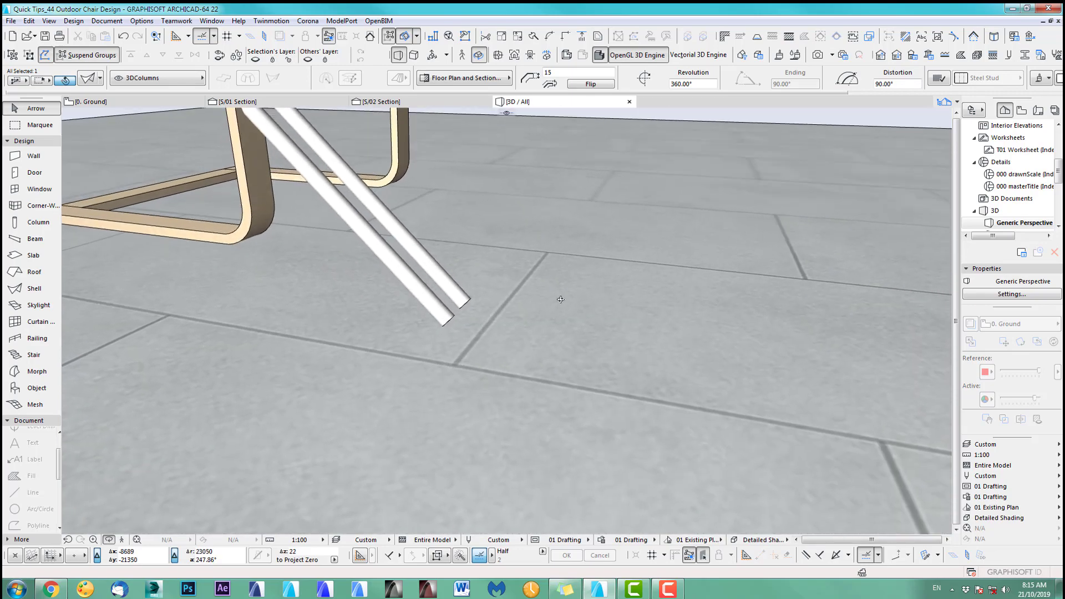
In the ground floor plan beside the slanted tubes' ends, draw a shell half-profile of a foot with a 10 mm rim, sloped shoulder and slim stem.
{"action": "key", "text": "F2"}
{"action": "scroll", "coordinate": [564, 314], "scroll_direction": "down", "scroll_amount": 5}
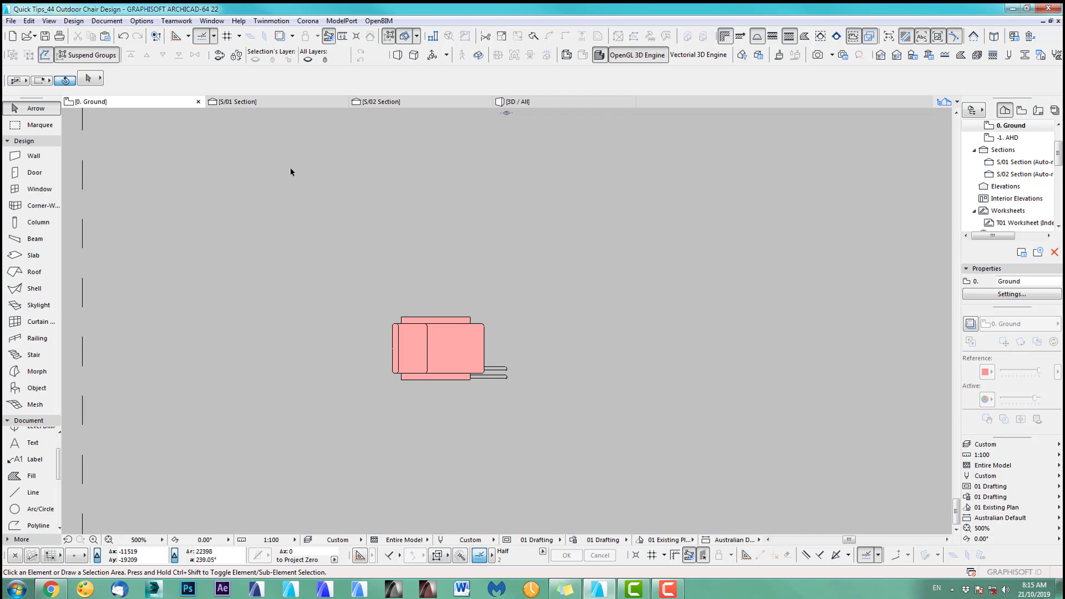
{"action": "scroll", "coordinate": [507, 258], "scroll_direction": "down", "scroll_amount": 3}
{"action": "middle_click_drag", "start_coordinate": [514, 286], "coordinate": [435, 326]}
{"action": "scroll", "coordinate": [437, 328], "scroll_direction": "up", "scroll_amount": 3}
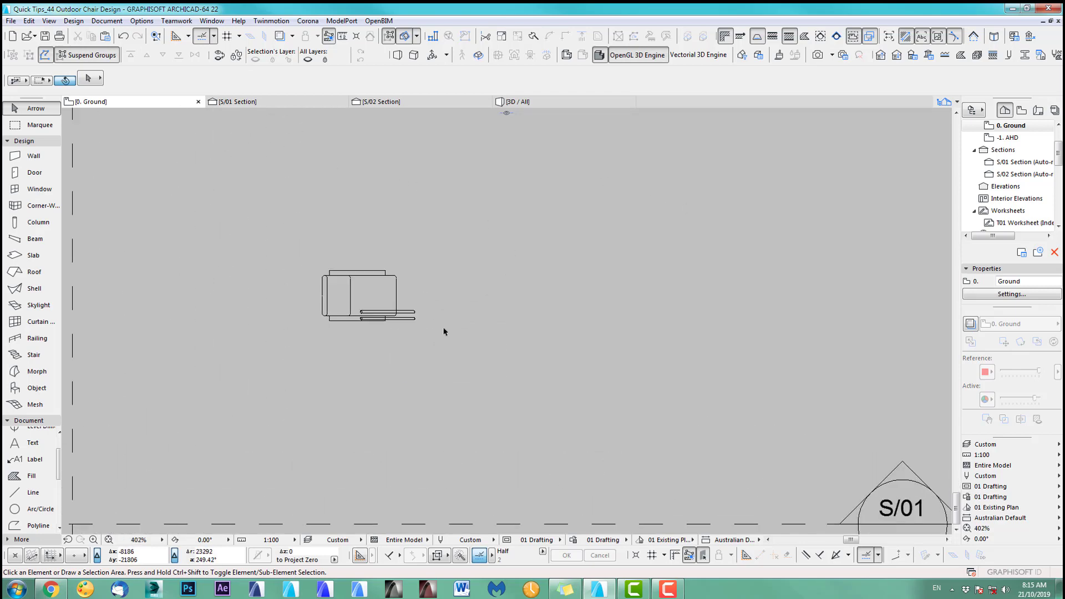
{"action": "left_click", "coordinate": [34, 289]}
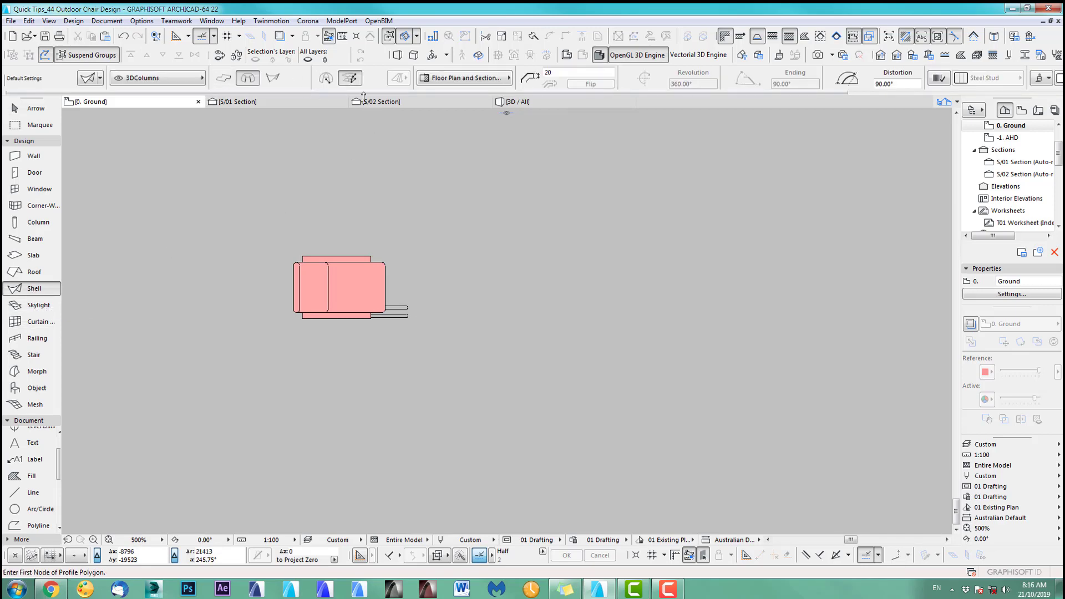
{"action": "scroll", "coordinate": [439, 310], "scroll_direction": "up", "scroll_amount": 10}
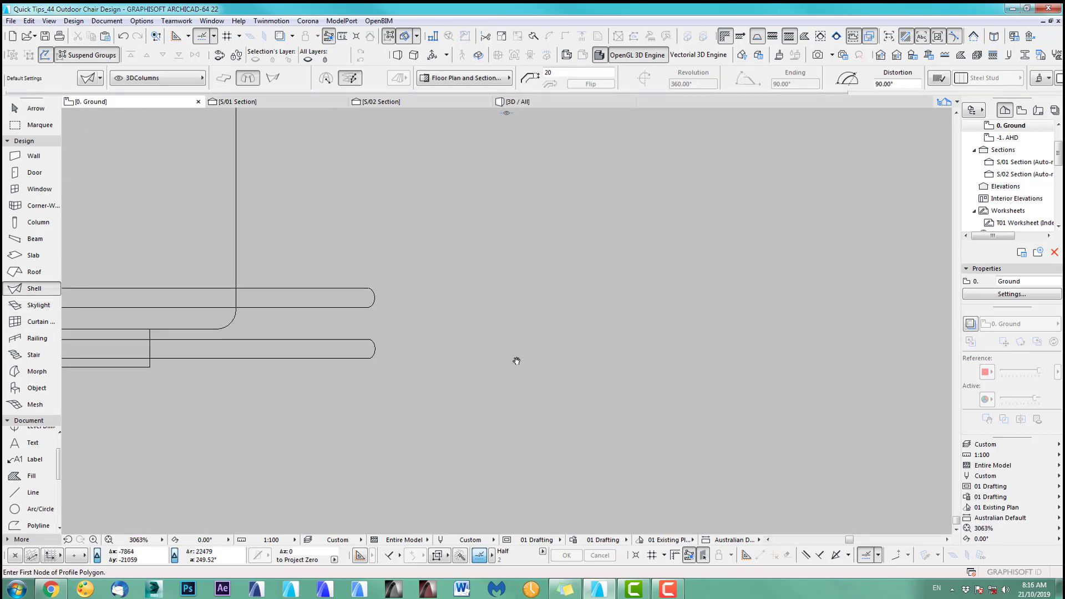
{"action": "scroll", "coordinate": [470, 393], "scroll_direction": "up", "scroll_amount": 1}
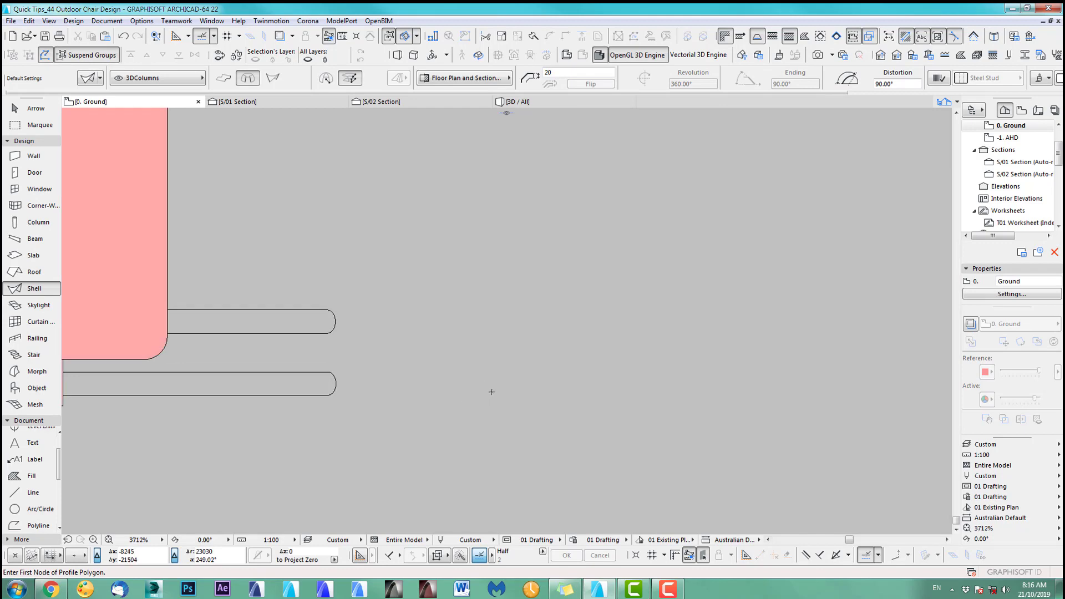
{"action": "left_click", "coordinate": [492, 391]}
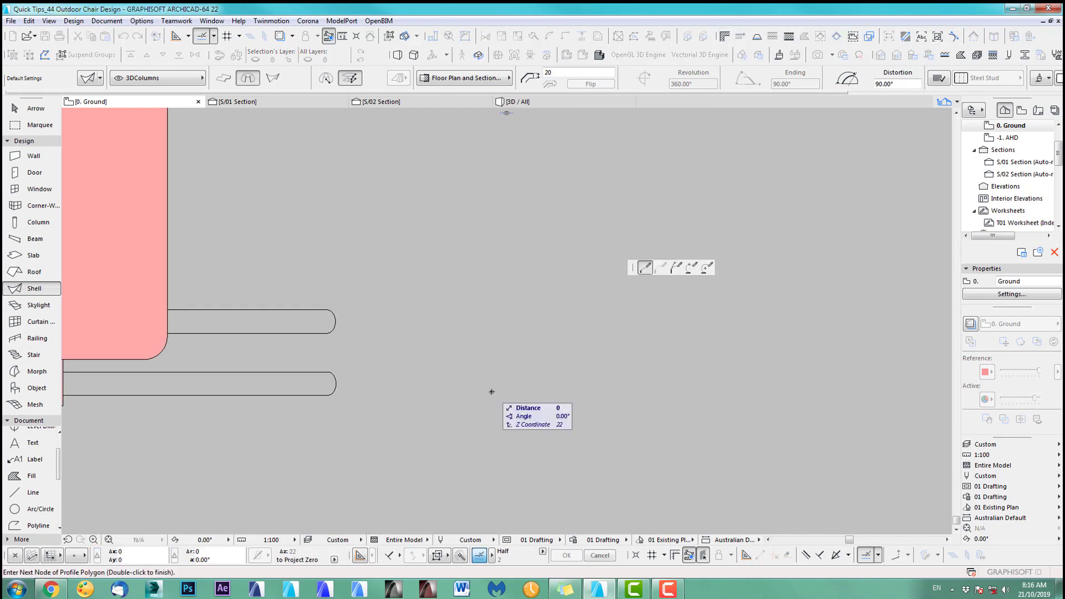
{"action": "left_click", "coordinate": [460, 392]}
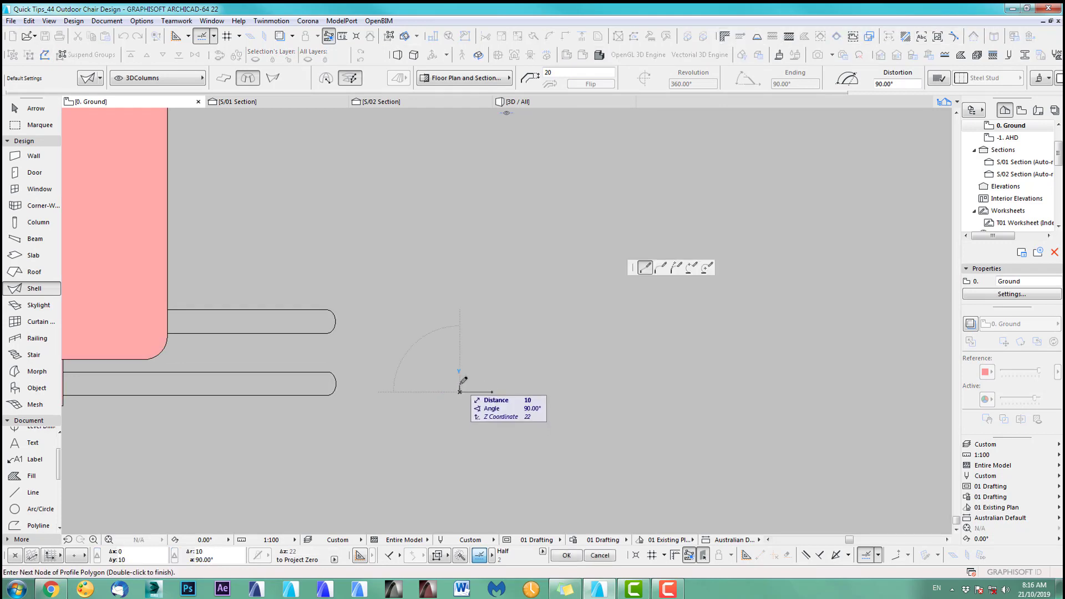
{"action": "left_click", "coordinate": [461, 383]}
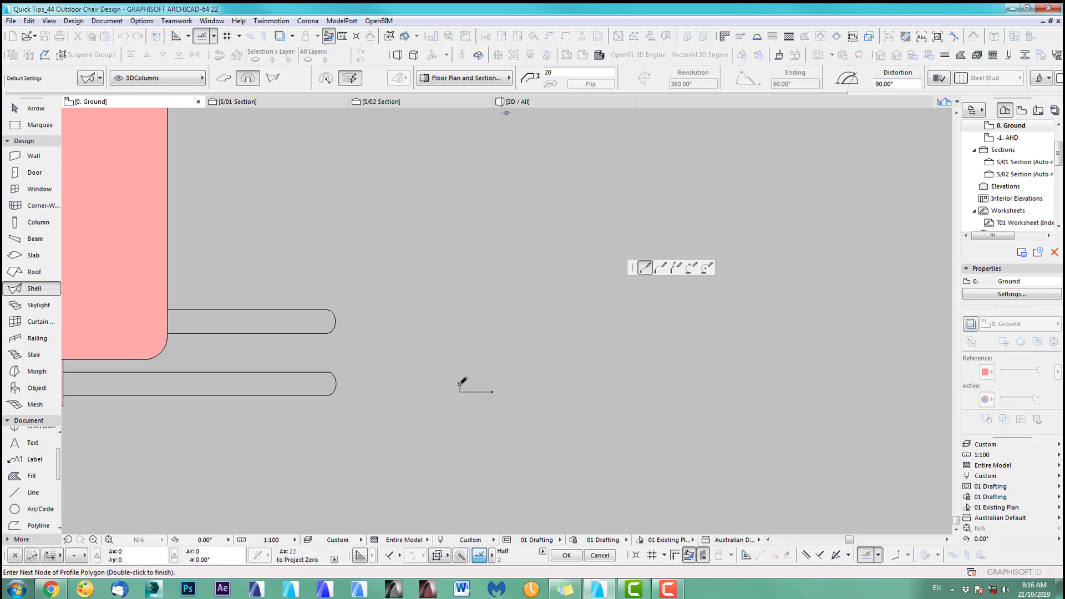
{"action": "left_click", "coordinate": [489, 366]}
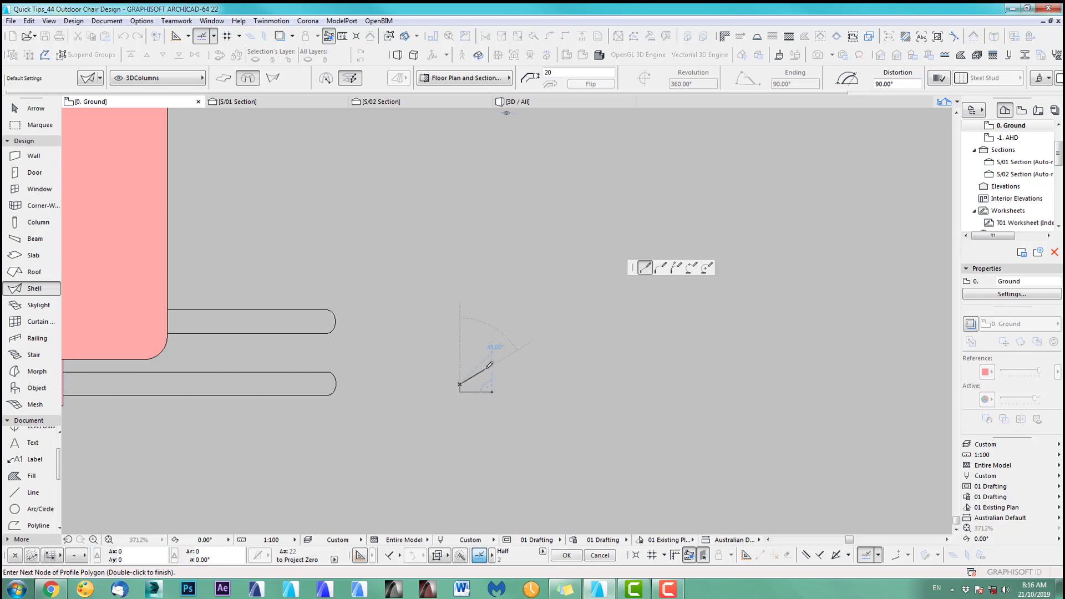
{"action": "left_click", "coordinate": [491, 302]}
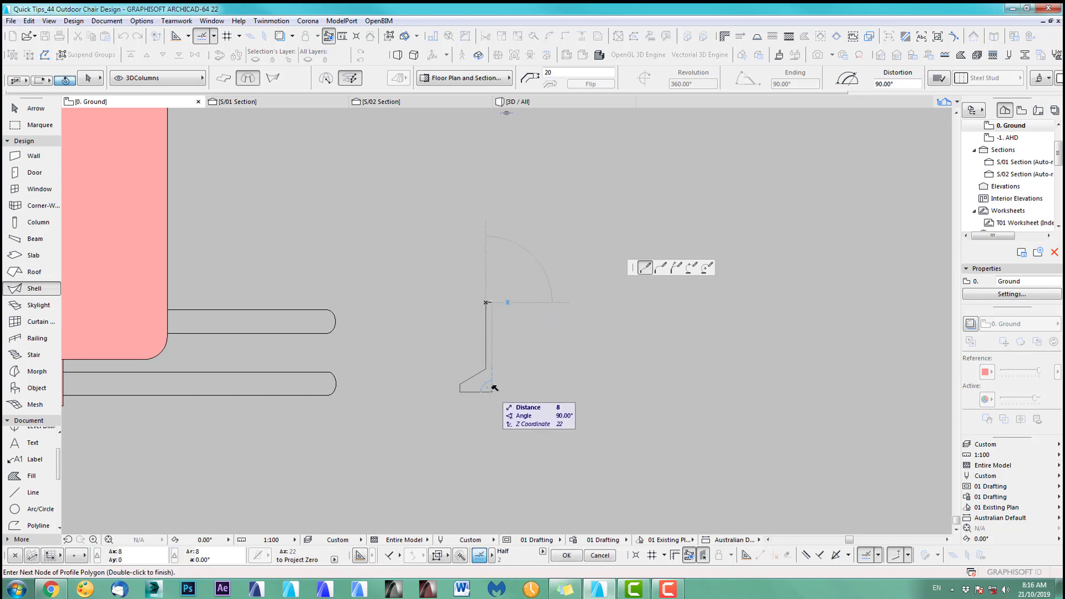
{"action": "left_click", "coordinate": [492, 390]}
Revolve the half-profile 360° into a foot shell about an axis through the stem's center line, perpendicular to the base.
{"action": "left_click", "coordinate": [492, 391]}
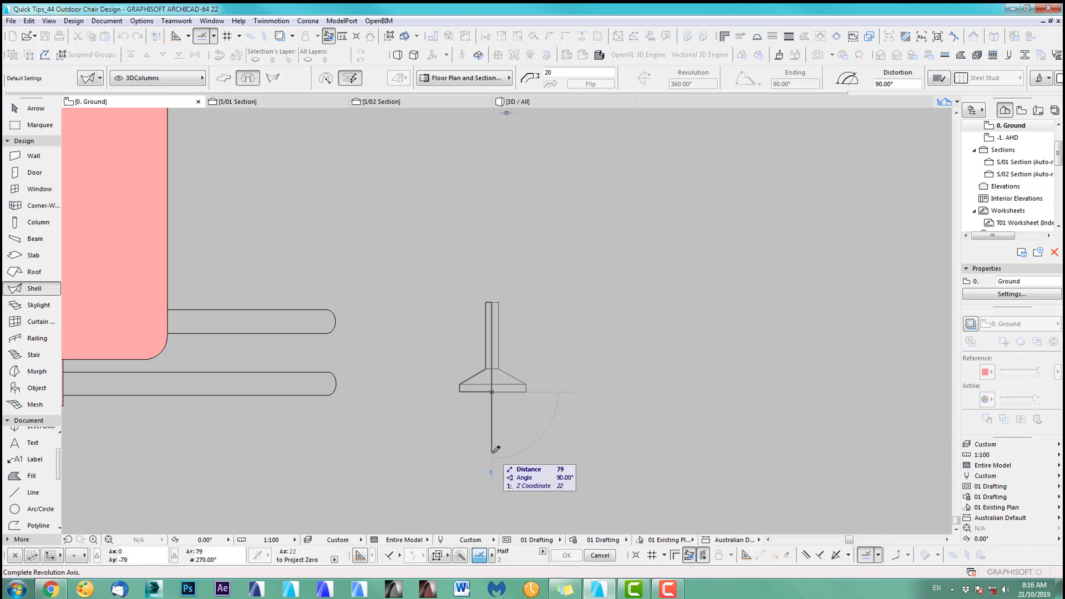
{"action": "left_click", "coordinate": [491, 453]}
{"action": "left_click", "coordinate": [588, 244]}
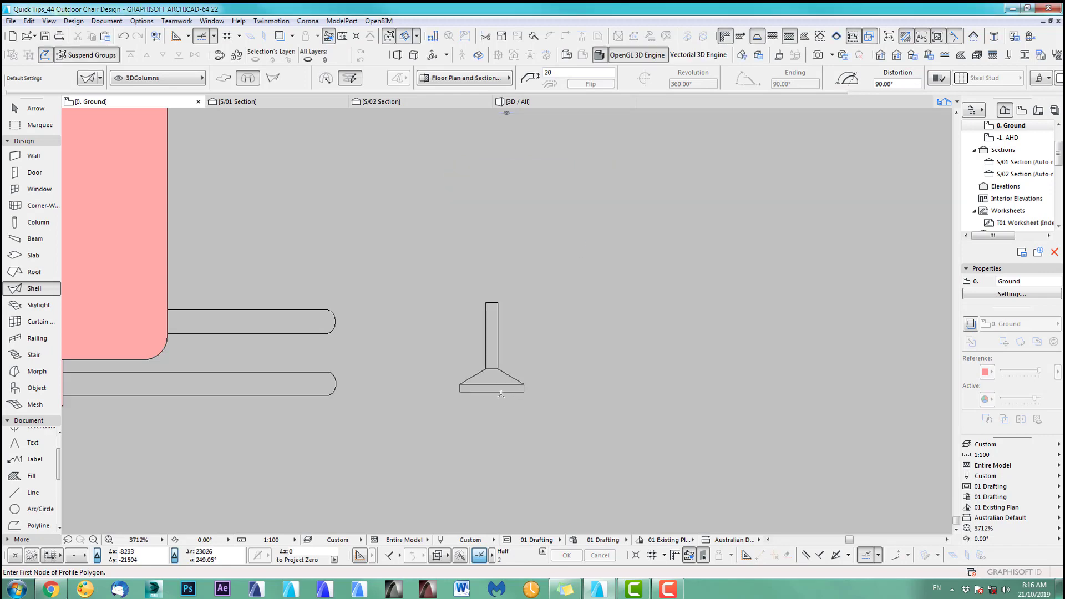
Fillet the foot profile's outer shoulder corner between the rim and the sloped edge.
{"action": "scroll", "coordinate": [501, 394], "scroll_direction": "up", "scroll_amount": 5}
{"action": "scroll", "coordinate": [527, 387], "scroll_direction": "down", "scroll_amount": 3}
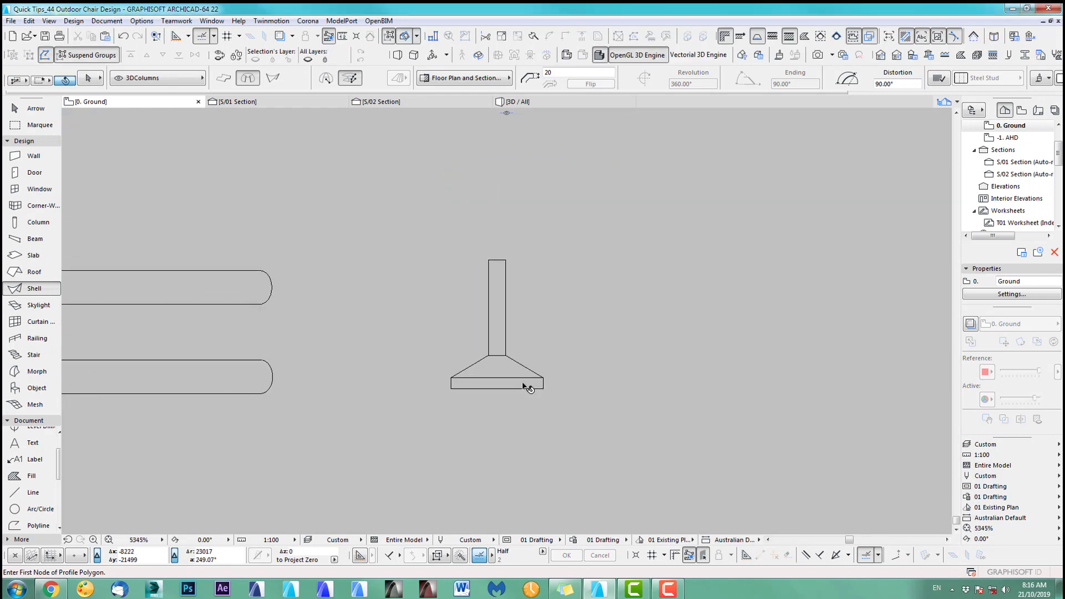
{"action": "left_click", "coordinate": [527, 386]}
{"action": "scroll", "coordinate": [527, 383], "scroll_direction": "up", "scroll_amount": 4}
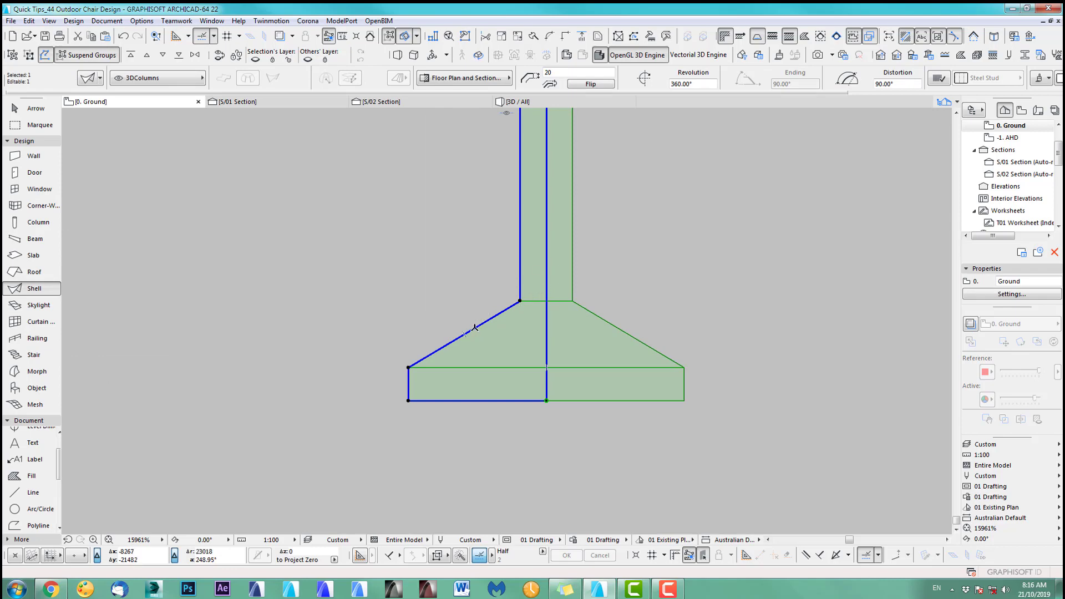
{"action": "left_click", "coordinate": [408, 367]}
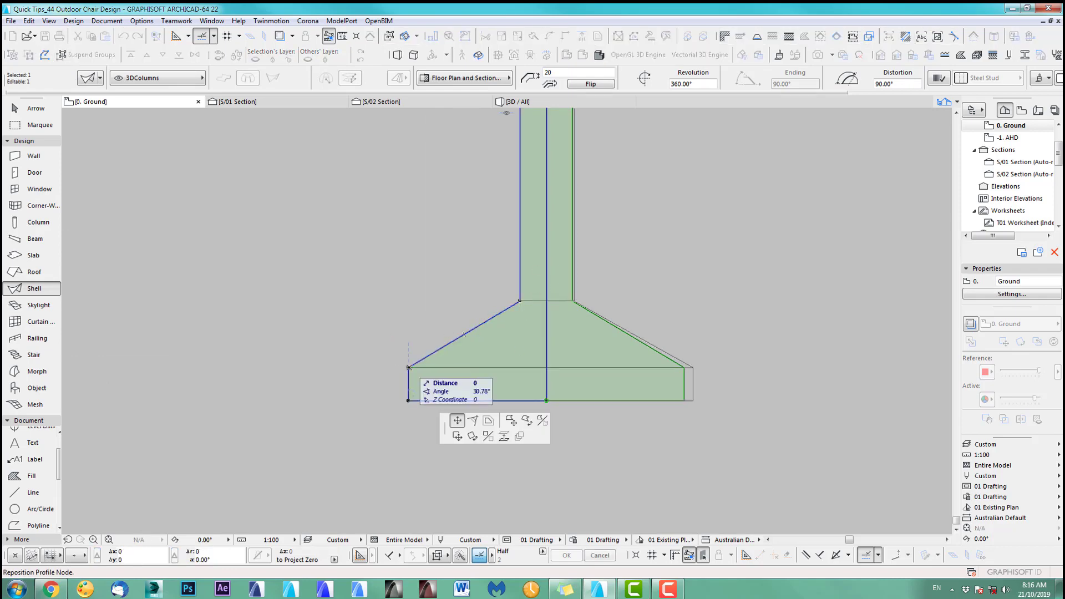
{"action": "left_click", "coordinate": [486, 421]}
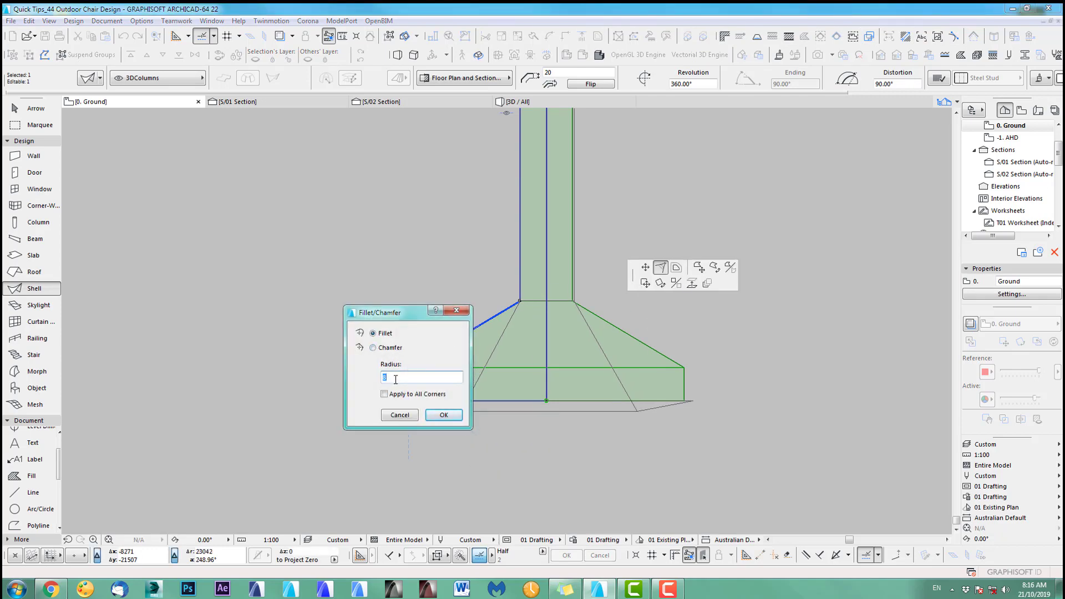
{"action": "left_click", "coordinate": [444, 415]}
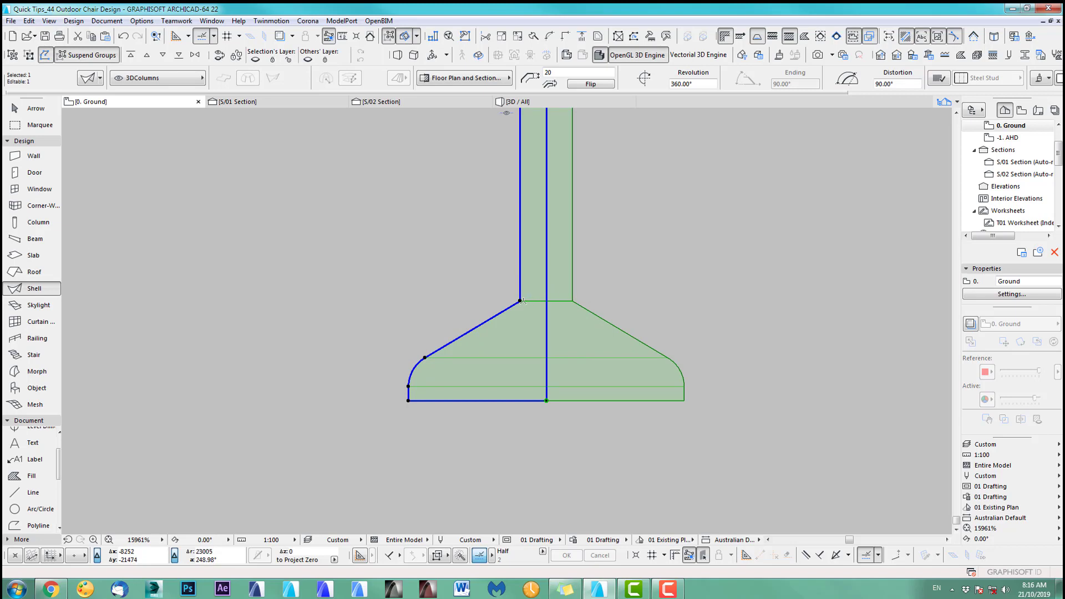
Fillet the foot profile's neck corner where the sloped edge meets the stem.
{"action": "left_click", "coordinate": [523, 301]}
{"action": "left_click", "coordinate": [589, 358]}
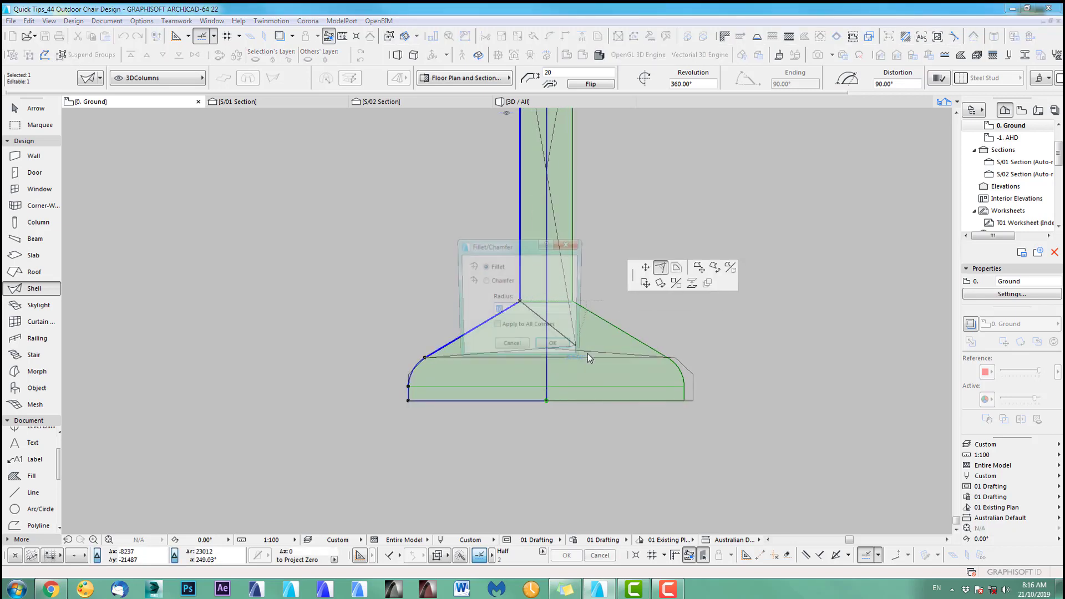
{"action": "left_click", "coordinate": [555, 349]}
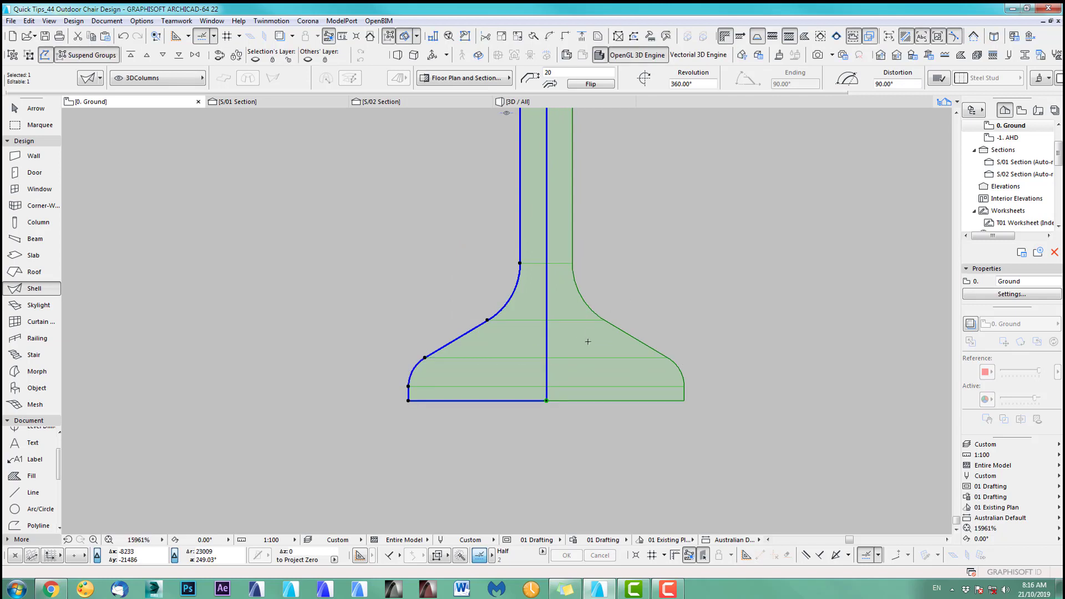
In section S/02, rotate the foot shell 90° about its base center so the stem stands upright.
{"action": "scroll", "coordinate": [588, 342], "scroll_direction": "down", "scroll_amount": 6}
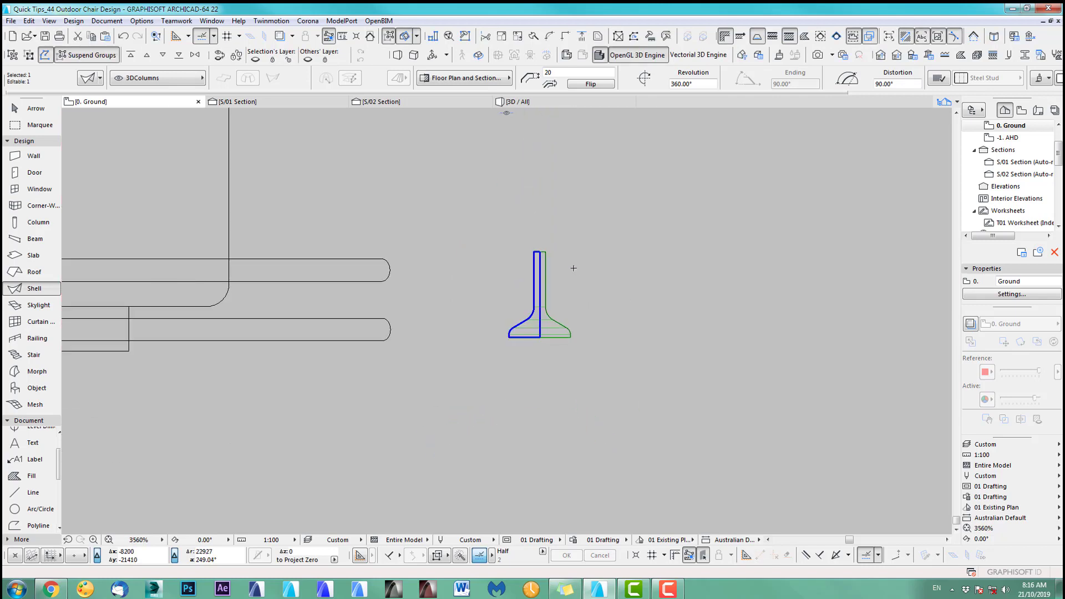
{"action": "scroll", "coordinate": [574, 268], "scroll_direction": "down", "scroll_amount": 1}
{"action": "scroll", "coordinate": [524, 303], "scroll_direction": "down", "scroll_amount": 4}
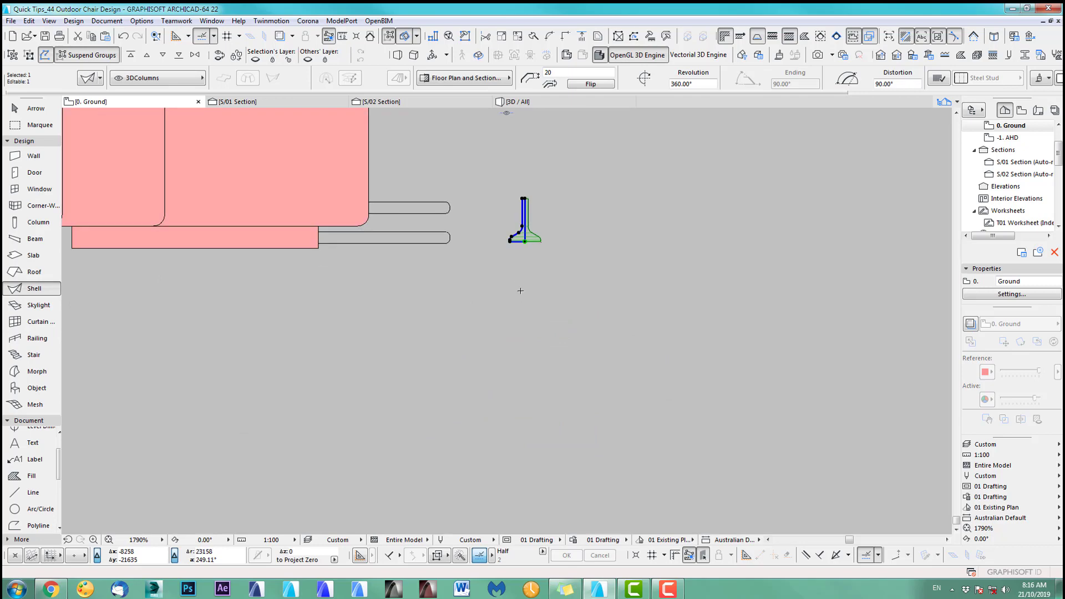
{"action": "key", "text": "Escape"}
{"action": "left_click", "coordinate": [276, 100]}
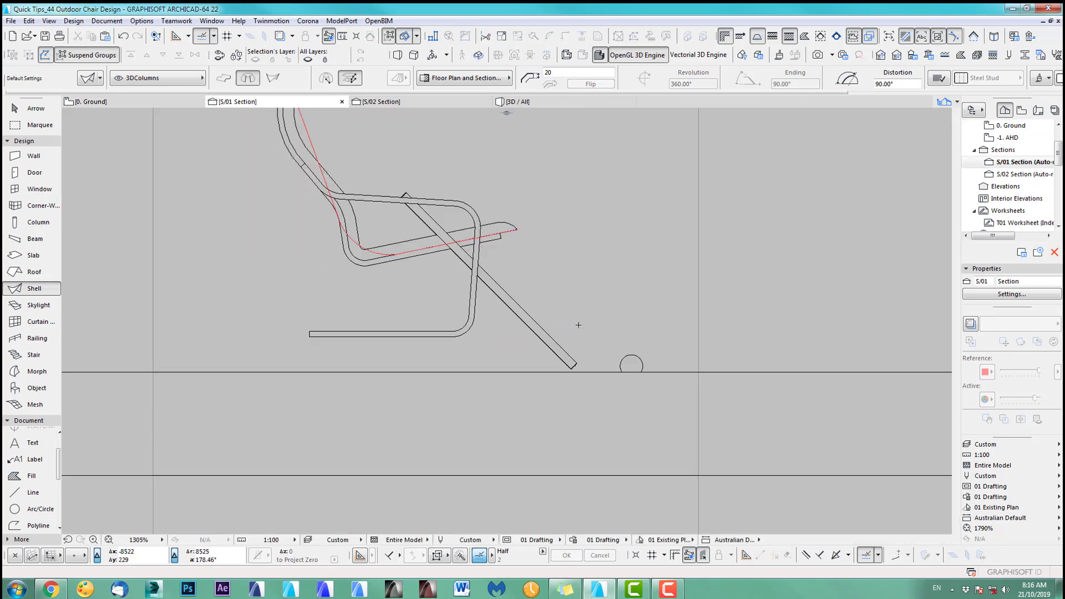
{"action": "left_click", "coordinate": [385, 101]}
{"action": "scroll", "coordinate": [535, 371], "scroll_direction": "up", "scroll_amount": 8}
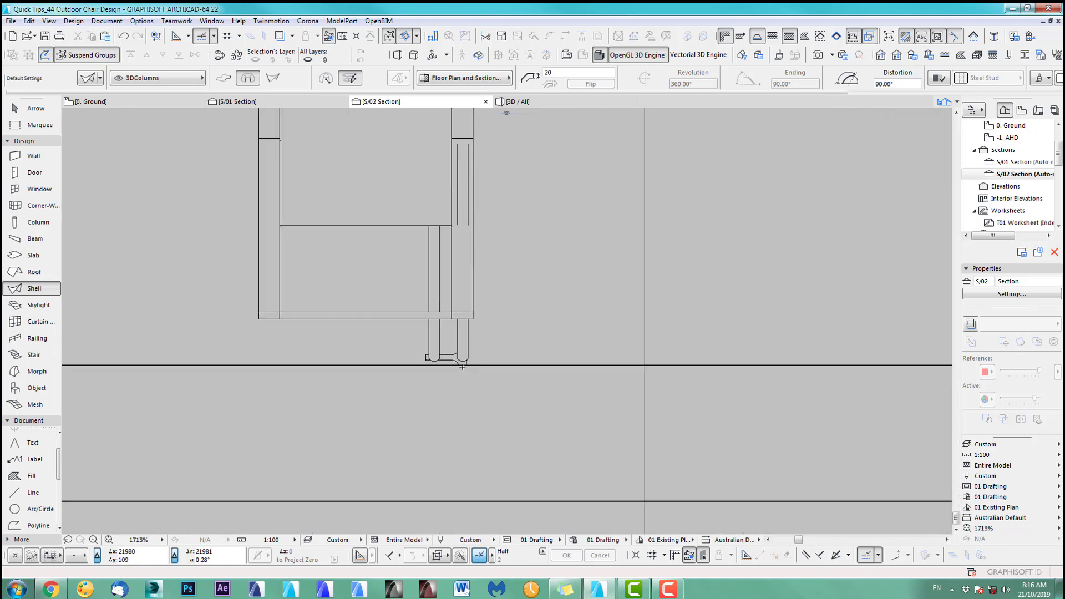
{"action": "left_click", "coordinate": [458, 362]}
{"action": "scroll", "coordinate": [458, 361], "scroll_direction": "up", "scroll_amount": 3}
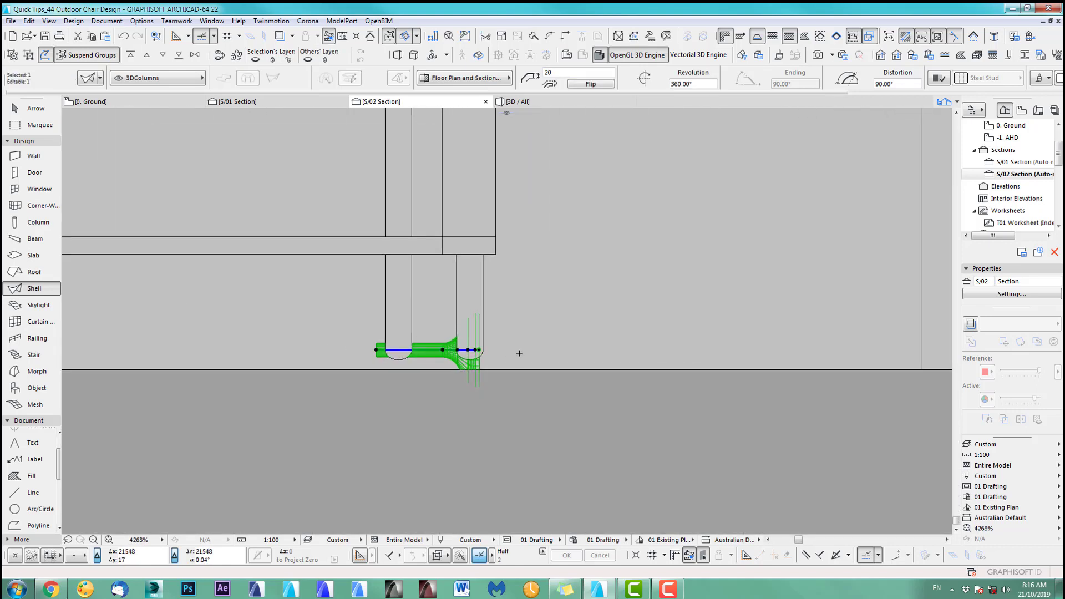
{"action": "key", "text": "ctrl+e"}
{"action": "left_click", "coordinate": [480, 350]}
{"action": "left_click", "coordinate": [427, 350]}
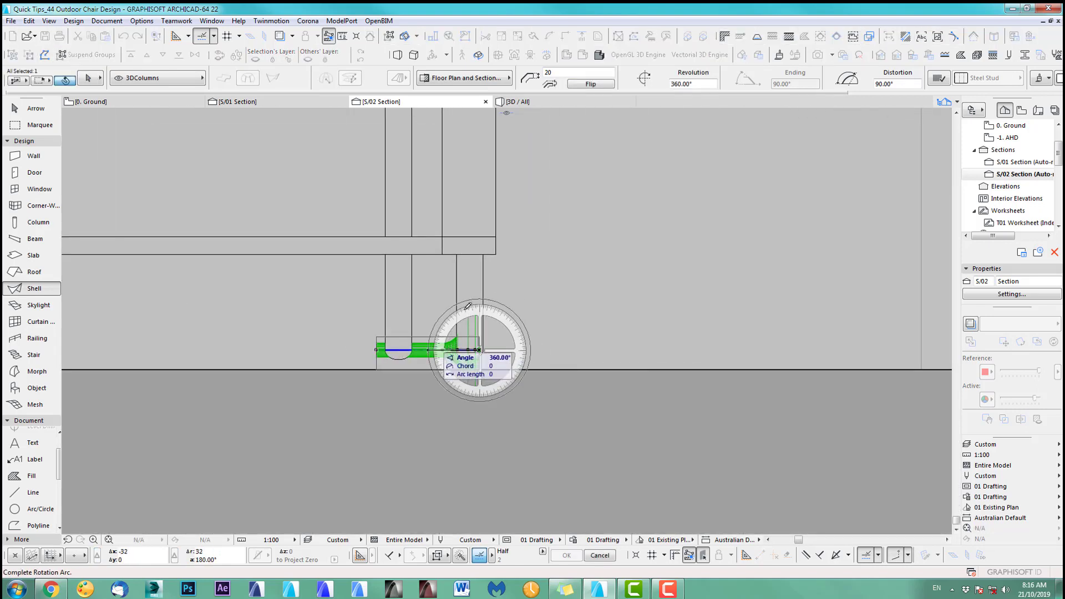
{"action": "left_click", "coordinate": [480, 294]}
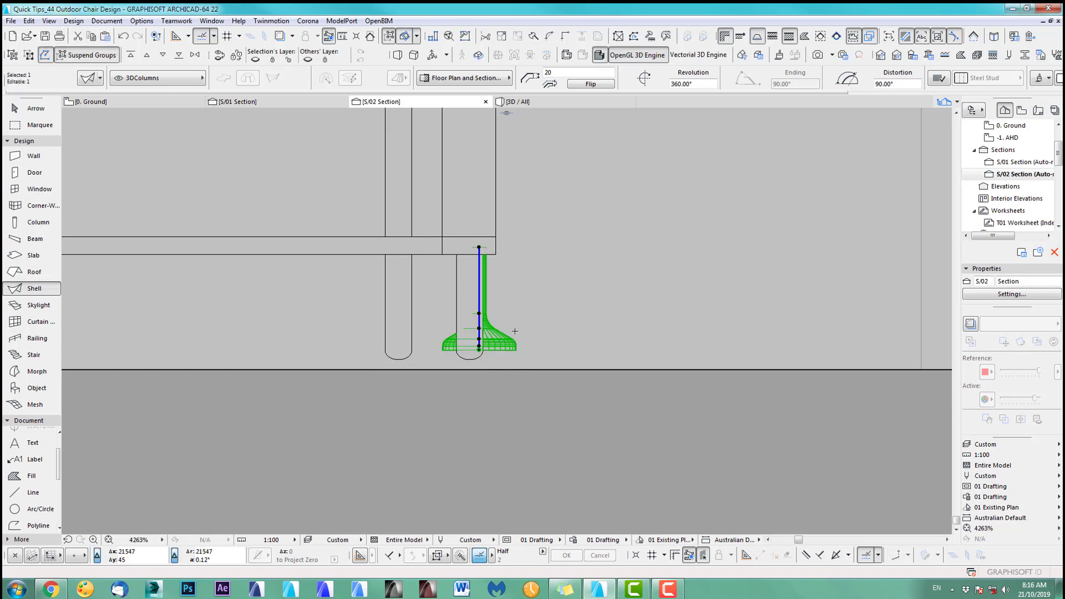
Move the upright foot in section S/02 down onto the ground line and sideways to midway between the two tubes.
{"action": "key", "text": "ctrl+d"}
{"action": "scroll", "coordinate": [486, 351], "scroll_direction": "up", "scroll_amount": 3}
{"action": "left_click", "coordinate": [473, 350]}
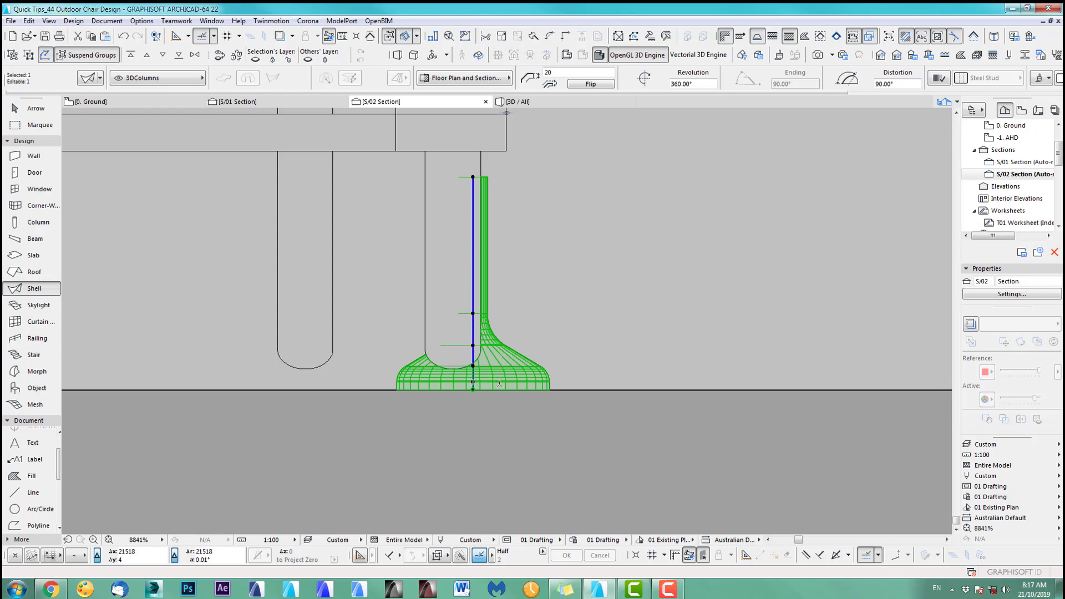
{"action": "key", "text": "ctrl+d"}
{"action": "left_click", "coordinate": [472, 390]}
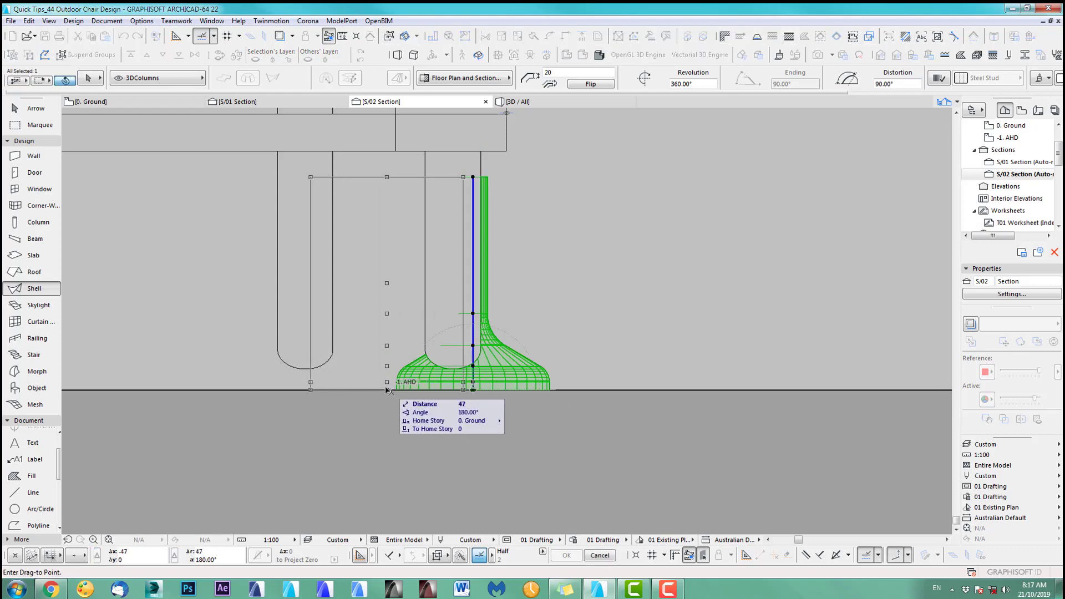
{"action": "left_click", "coordinate": [381, 390]}
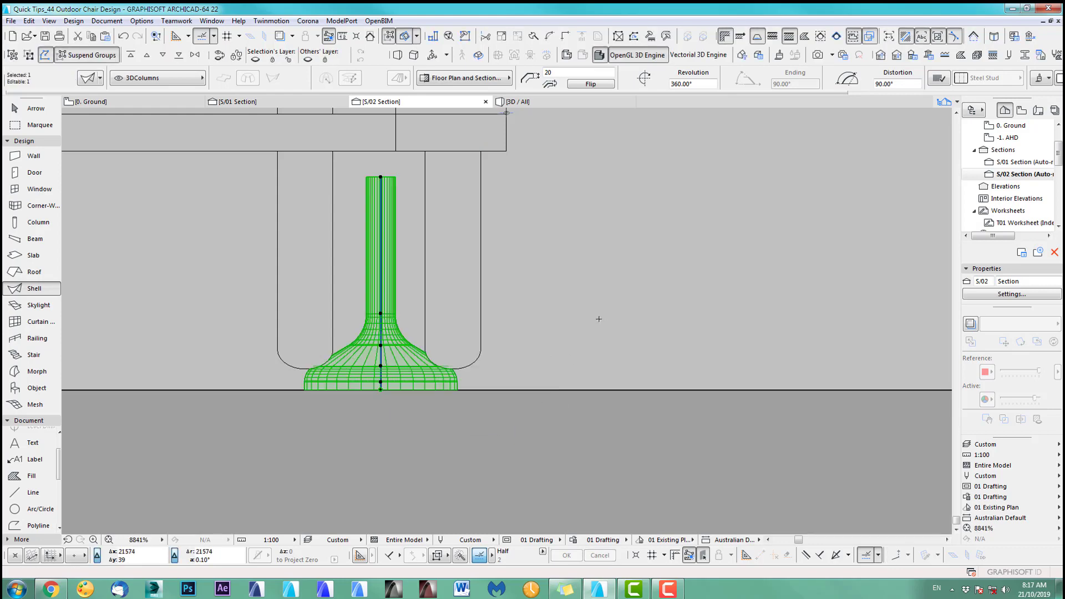
{"action": "key", "text": "Escape"}
Inspect the upright foot's shape and its position relative to the two slanted tubes in 3D.
{"action": "key", "text": "F3"}
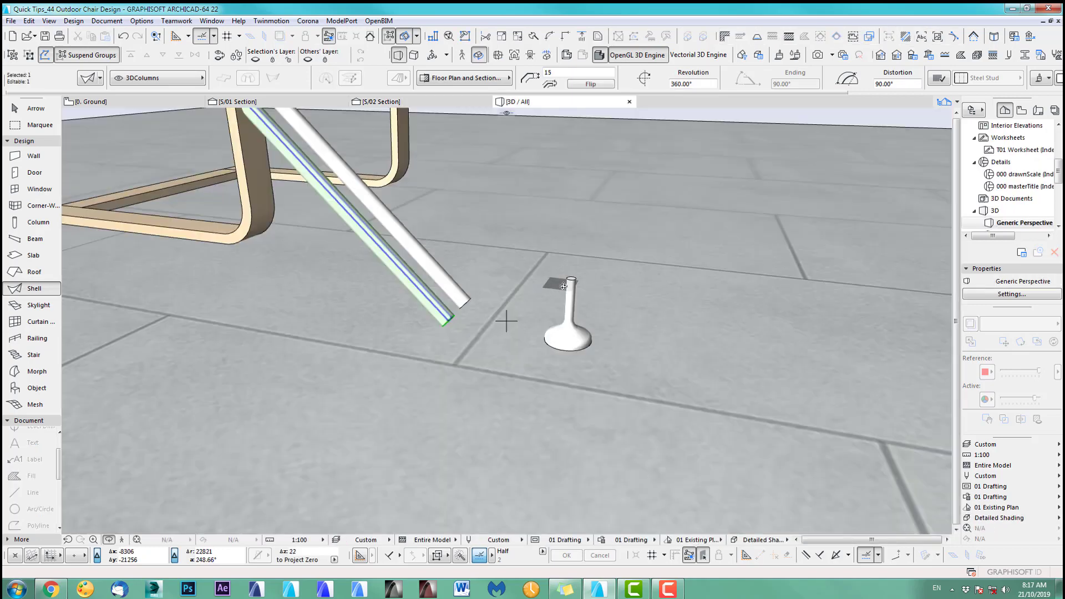
{"action": "scroll", "coordinate": [201, 287], "scroll_direction": "up", "scroll_amount": 5}
{"action": "middle_click_drag", "start_coordinate": [201, 287], "coordinate": [565, 315], "text": "shift"}
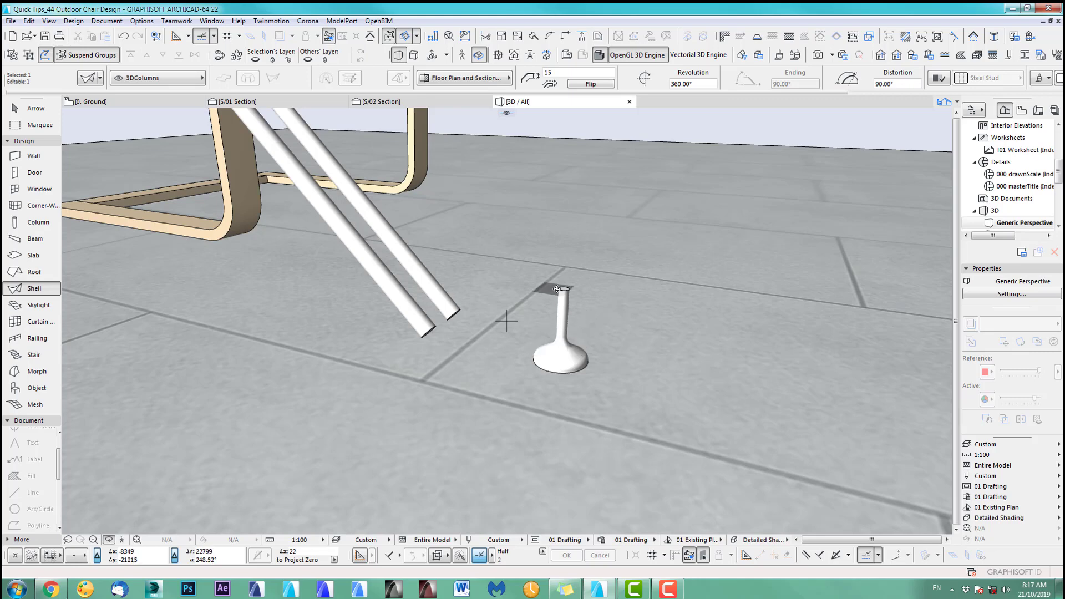
{"action": "middle_click_drag", "start_coordinate": [580, 355], "coordinate": [588, 349], "text": "shift"}
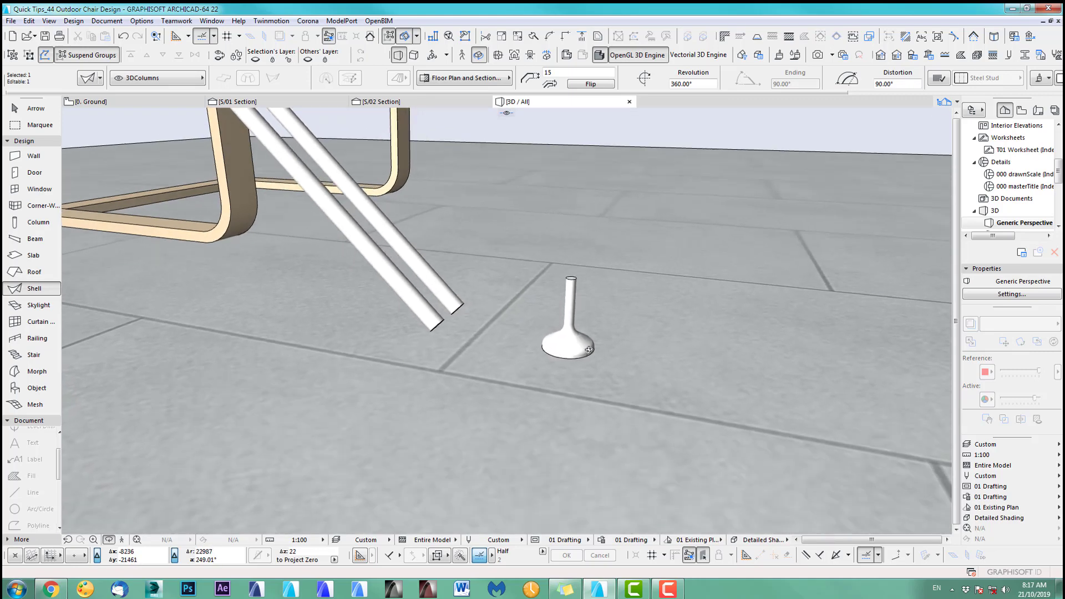
In section S/01, move the upright foot 220 mm horizontally along the ground line to beneath the slanted tubes' lower ends.
{"action": "left_click", "coordinate": [303, 102]}
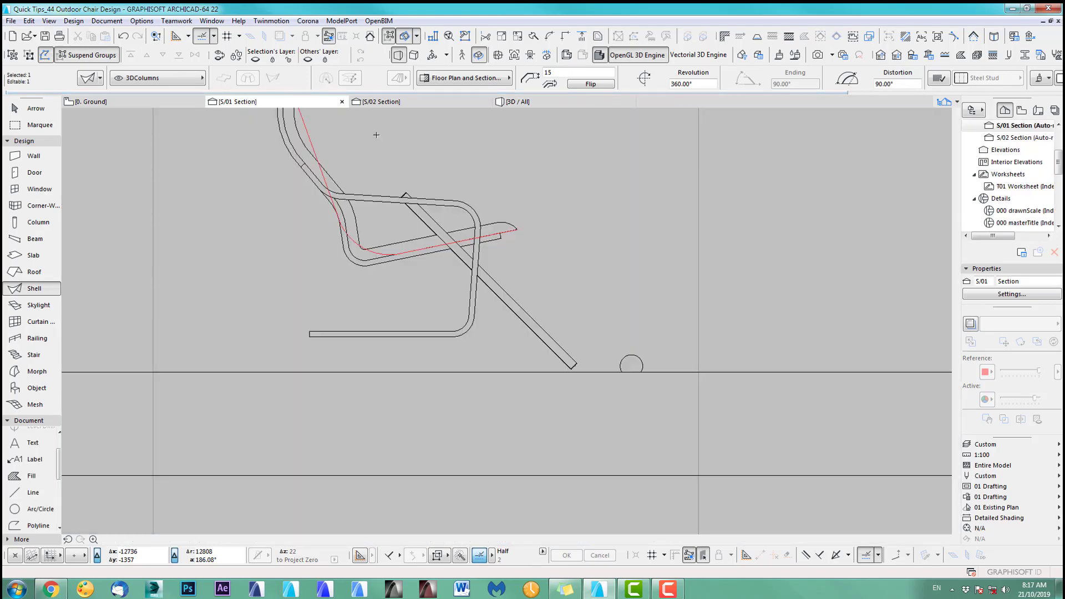
{"action": "left_click", "coordinate": [48, 112]}
{"action": "scroll", "coordinate": [566, 379], "scroll_direction": "up", "scroll_amount": 4}
{"action": "left_click", "coordinate": [728, 359]}
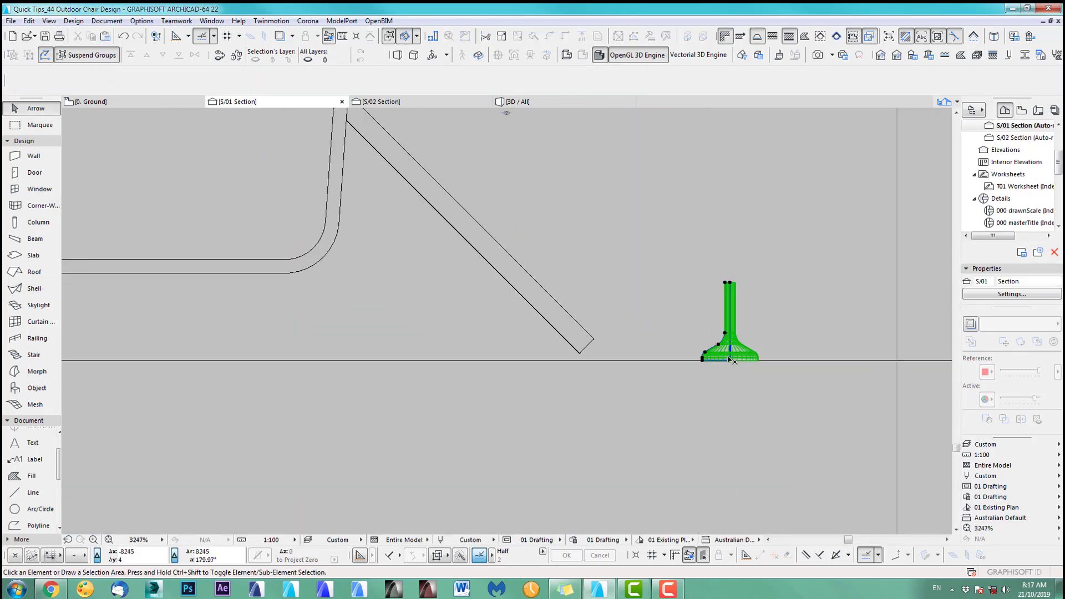
{"action": "left_click", "coordinate": [728, 359]}
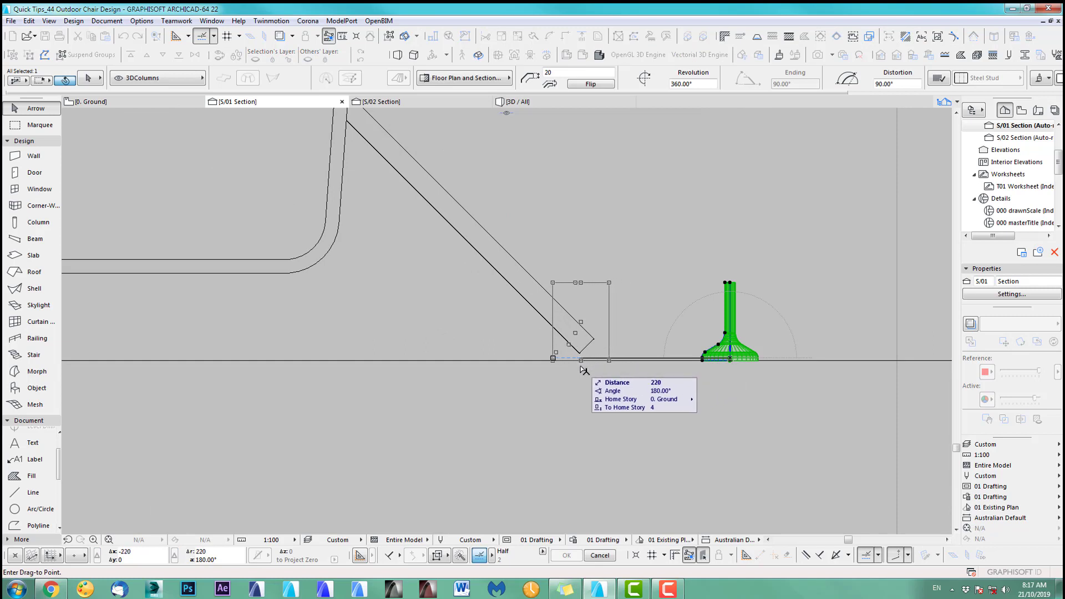
{"action": "left_click", "coordinate": [582, 367]}
{"action": "left_click", "coordinate": [617, 299]}
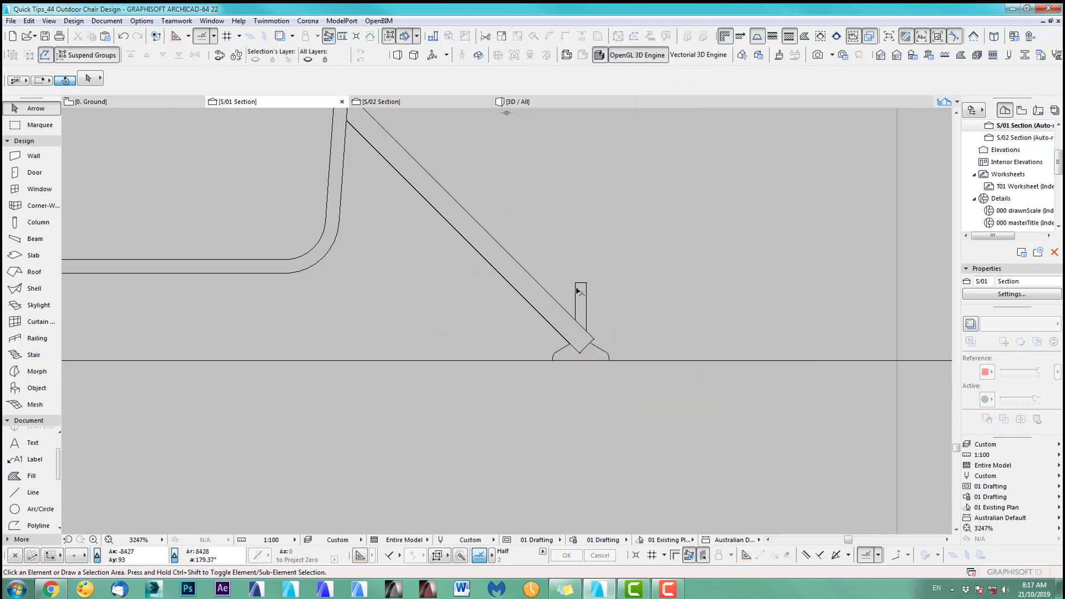
Move both slanted tubes straight up by about 36 mm in section S/01, so their lower ends rise along the foot's stem.
{"action": "scroll", "coordinate": [514, 238], "scroll_direction": "down", "scroll_amount": 2}
{"action": "left_click", "coordinate": [514, 225]}
{"action": "left_click", "coordinate": [490, 271]}
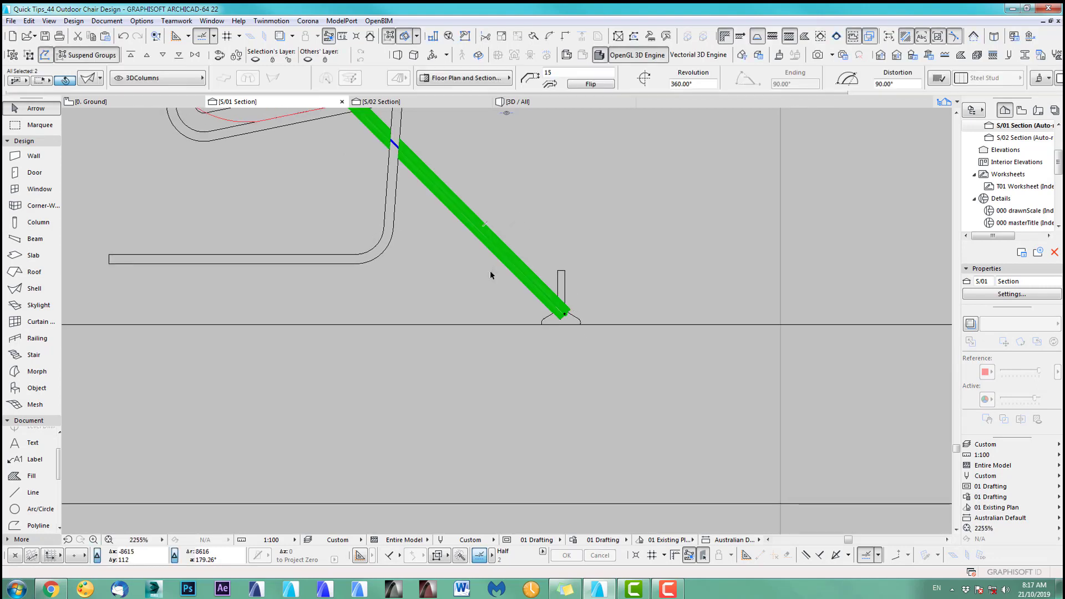
{"action": "scroll", "coordinate": [591, 306], "scroll_direction": "up", "scroll_amount": 2}
{"action": "key", "text": "ctrl+d"}
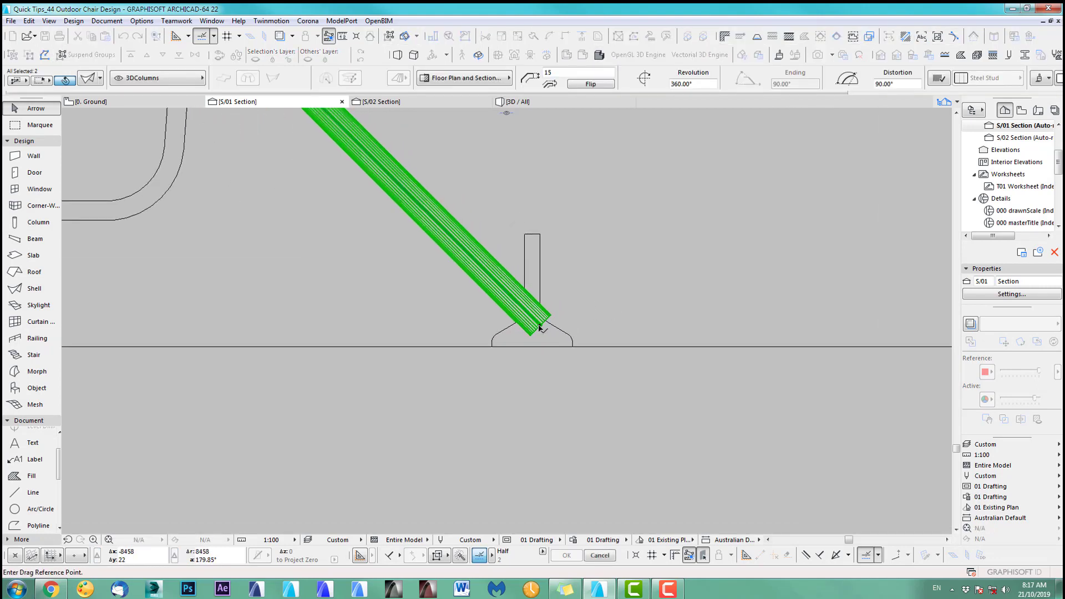
{"action": "left_click", "coordinate": [541, 327]}
{"action": "left_click", "coordinate": [542, 292]}
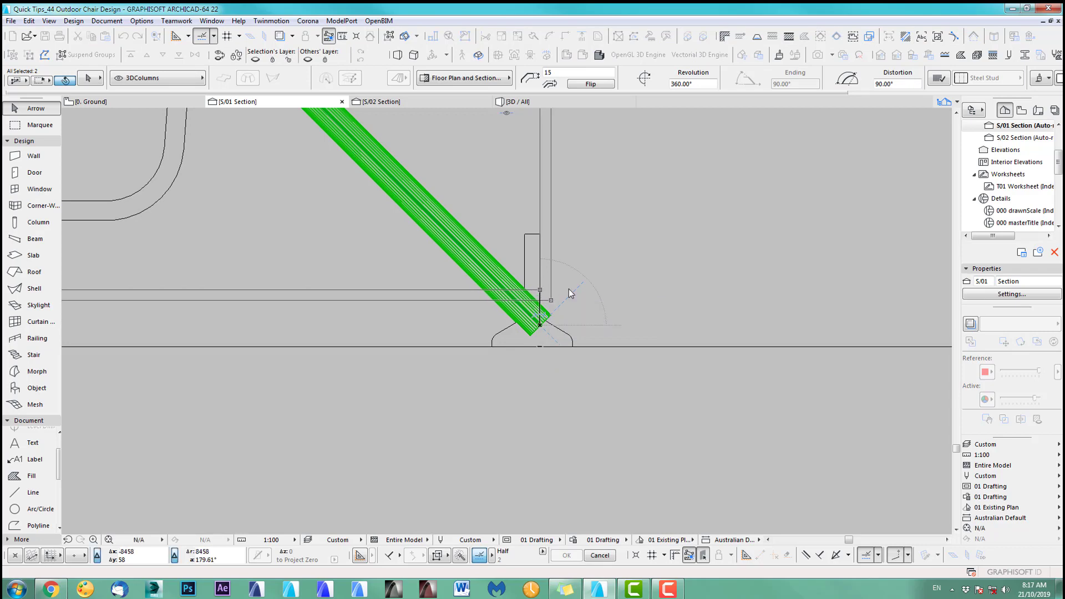
{"action": "left_click", "coordinate": [604, 296]}
Inspect the raised tube ends beside the foot in 3D, and bring up the whole chair in the Ground floor plan.
{"action": "key", "text": "F3"}
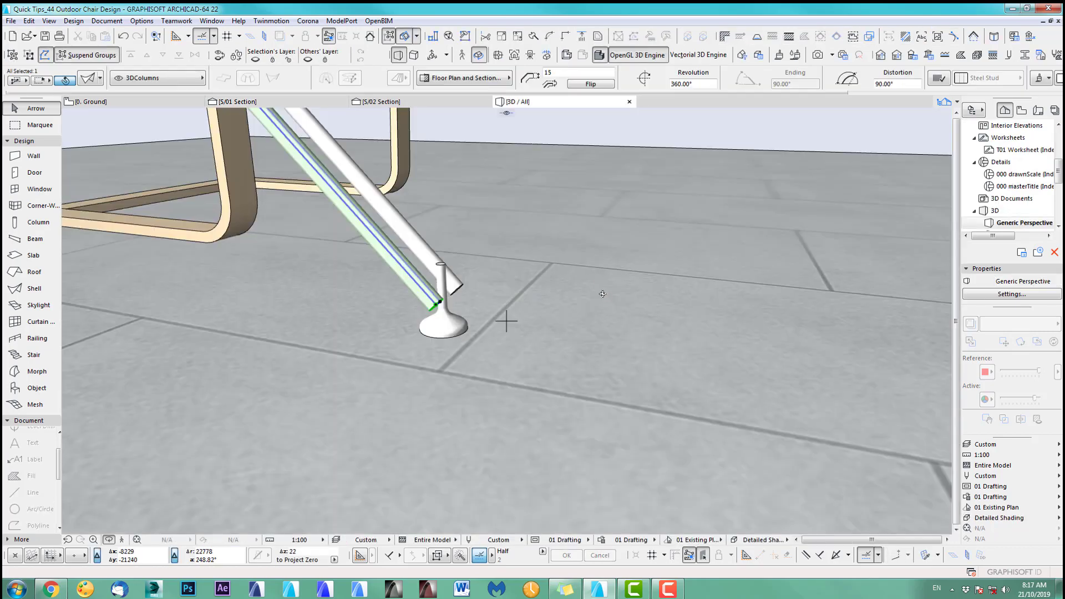
{"action": "middle_click_drag", "start_coordinate": [504, 314], "coordinate": [354, 390], "text": "shift"}
{"action": "scroll", "coordinate": [417, 303], "scroll_direction": "up", "scroll_amount": 2}
{"action": "scroll", "coordinate": [362, 383], "scroll_direction": "up", "scroll_amount": 1}
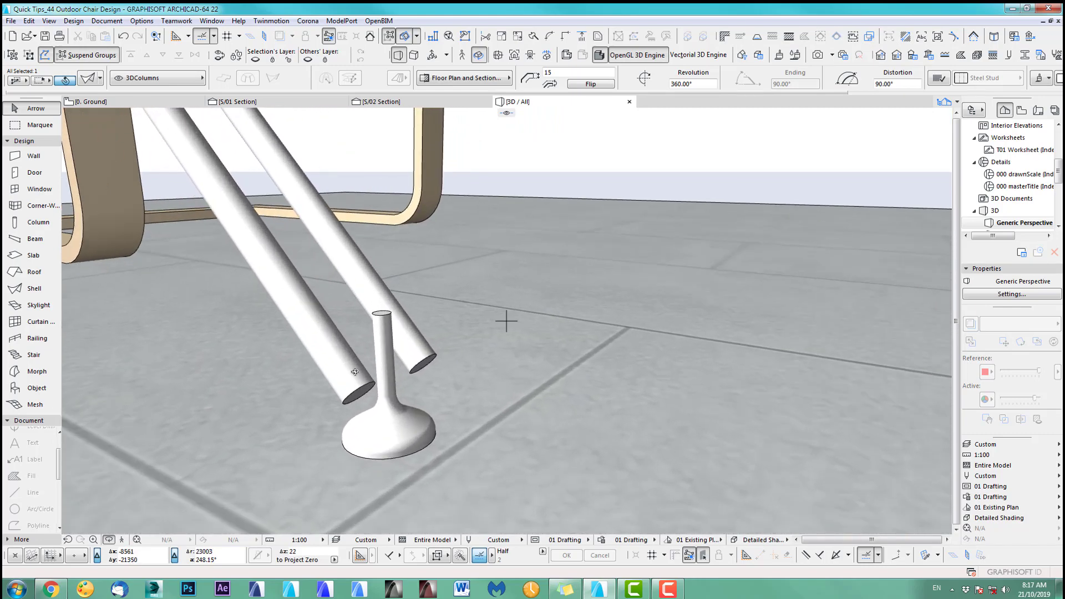
{"action": "key", "text": "F2"}
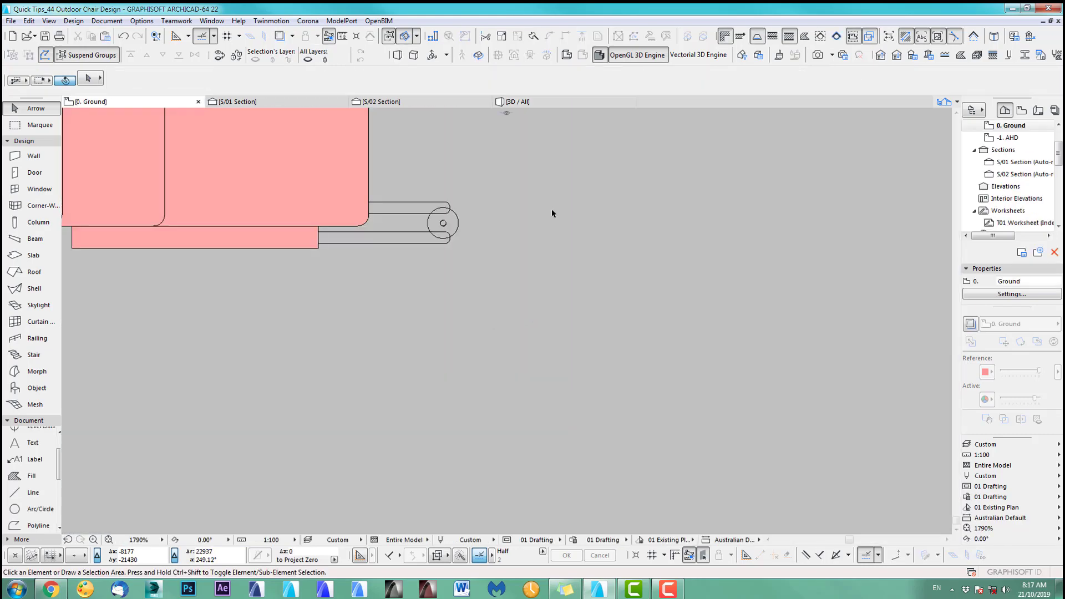
{"action": "scroll", "coordinate": [551, 208], "scroll_direction": "down", "scroll_amount": 2}
{"action": "middle_click_drag", "start_coordinate": [534, 234], "coordinate": [533, 348]}
{"action": "scroll", "coordinate": [537, 335], "scroll_direction": "down", "scroll_amount": 2}
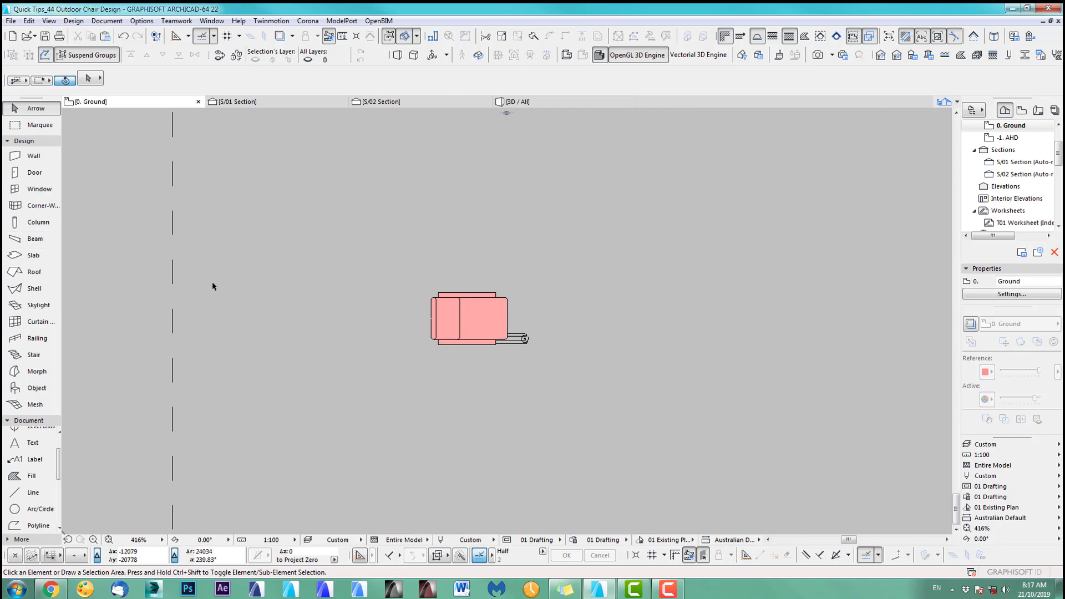
{"action": "double_click", "coordinate": [34, 239]}
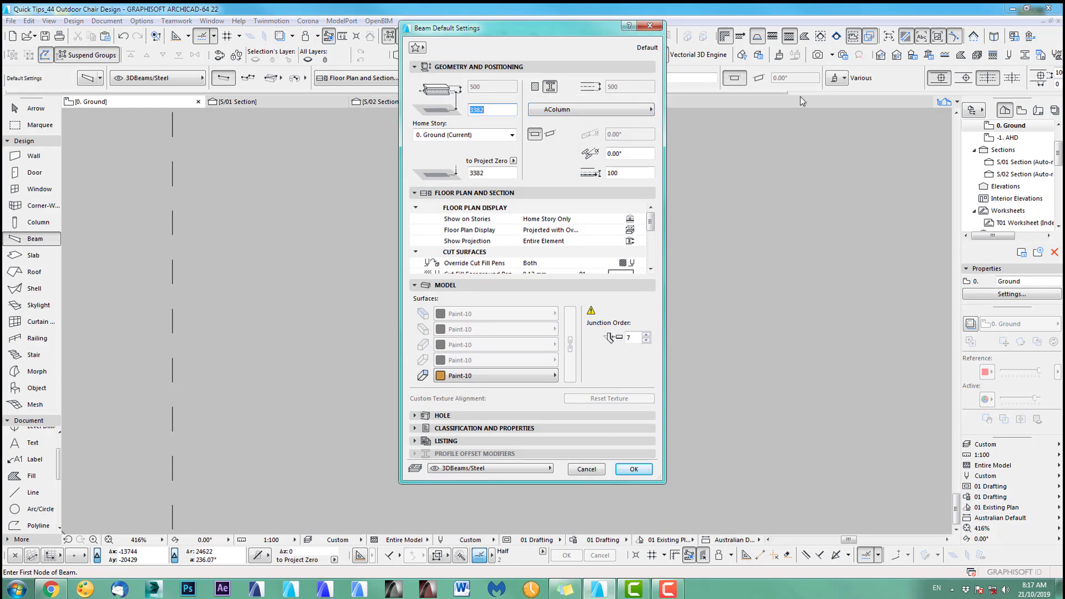
{"action": "left_click", "coordinate": [597, 468]}
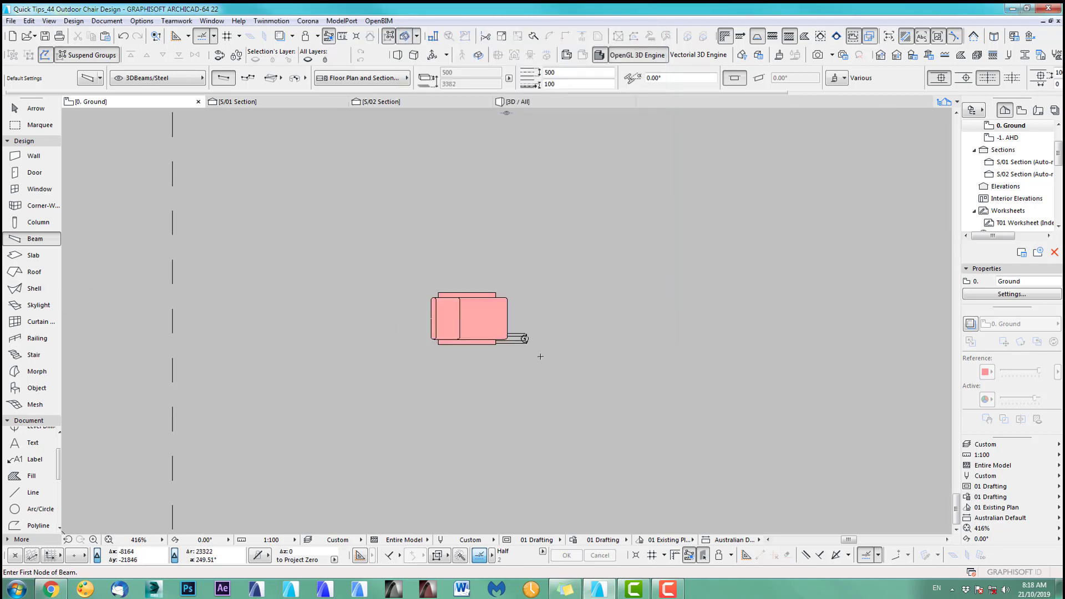
{"action": "scroll", "coordinate": [533, 344], "scroll_direction": "up", "scroll_amount": 6}
{"action": "scroll", "coordinate": [282, 137], "scroll_direction": "up", "scroll_amount": 1}
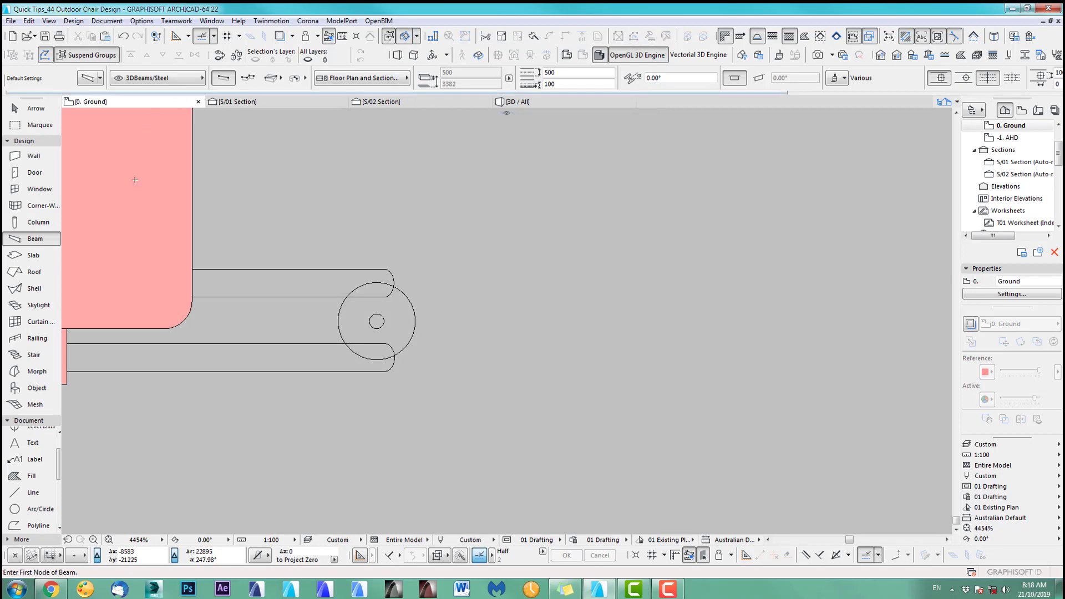
In the Ground plan, draw a revolved shell with a 50 × 14 mm rectangular profile between the two tube ends, revolved about its long edge.
{"action": "left_click", "coordinate": [45, 287]}
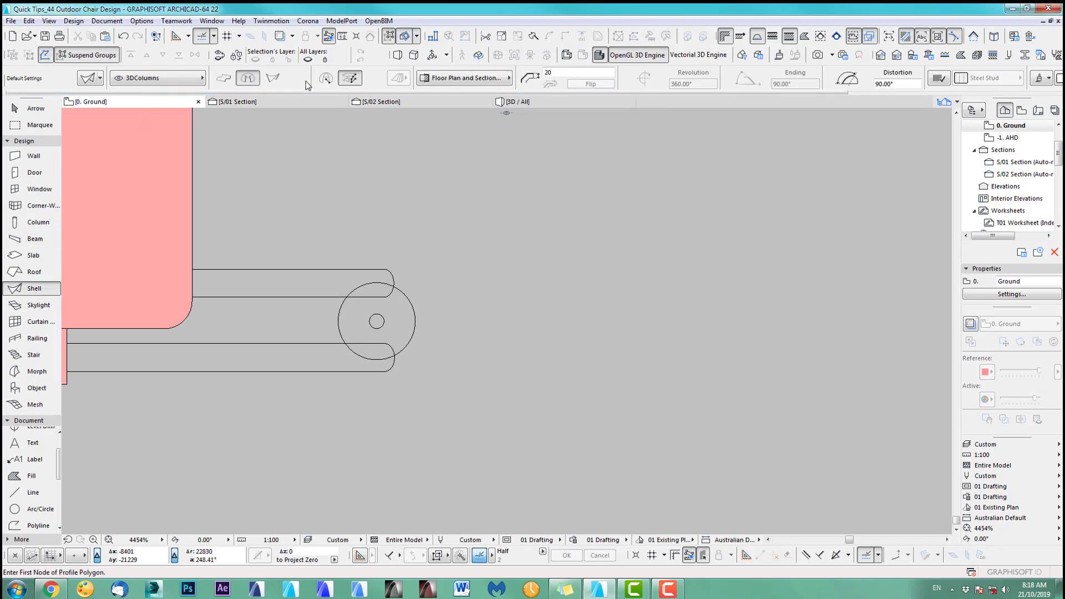
{"action": "scroll", "coordinate": [454, 356], "scroll_direction": "up", "scroll_amount": 3}
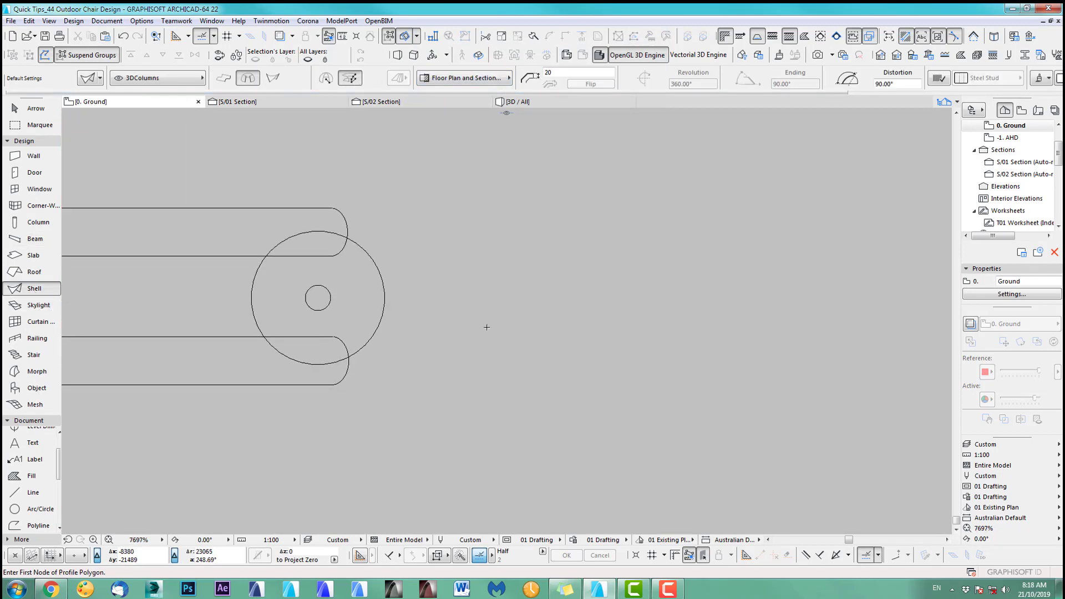
{"action": "left_click", "coordinate": [516, 331]}
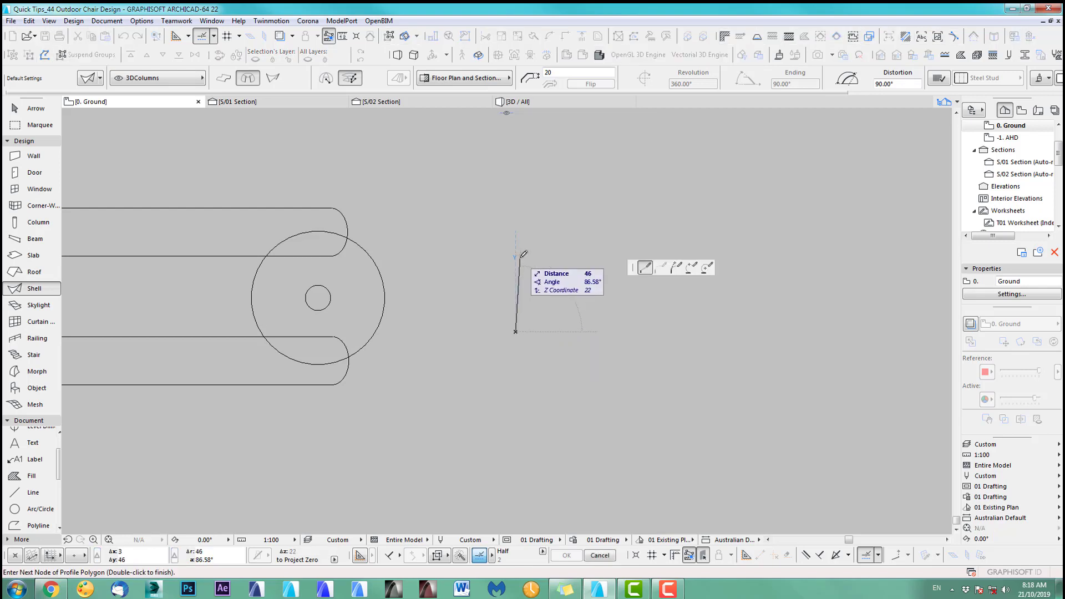
{"action": "key", "text": "Escape"}
{"action": "scroll", "coordinate": [499, 347], "scroll_direction": "up", "scroll_amount": 2}
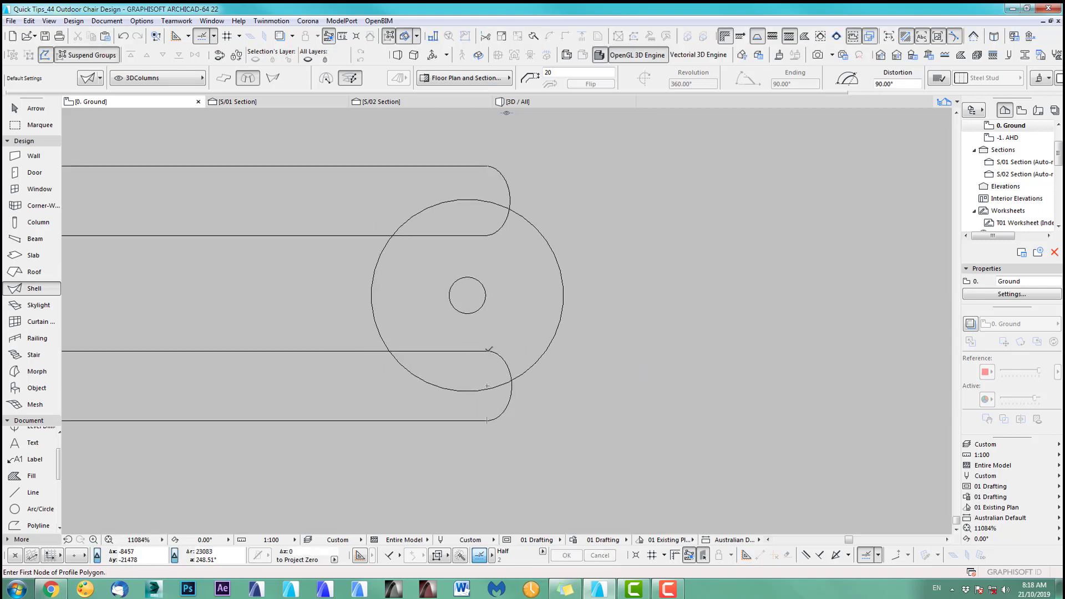
{"action": "left_click", "coordinate": [487, 350]}
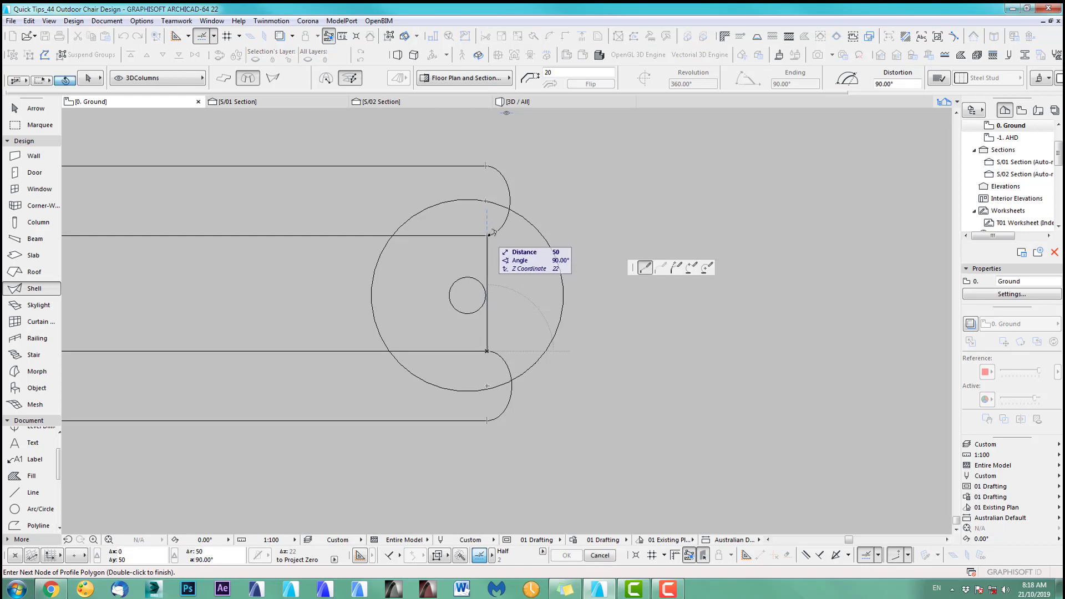
{"action": "left_click", "coordinate": [488, 234]}
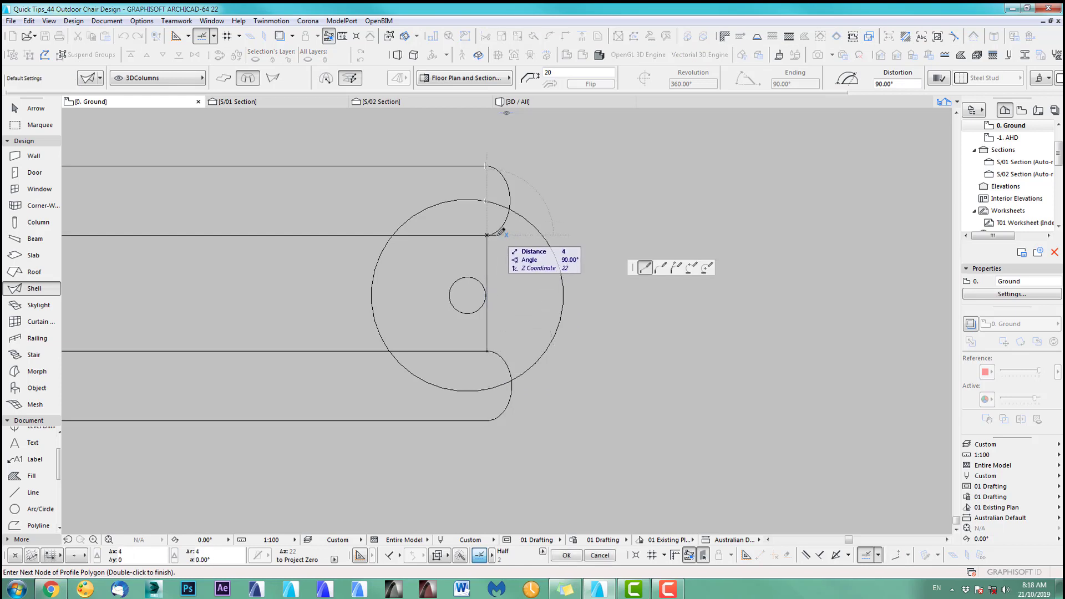
{"action": "type", "text": "14"}
{"action": "key", "text": "Return"}
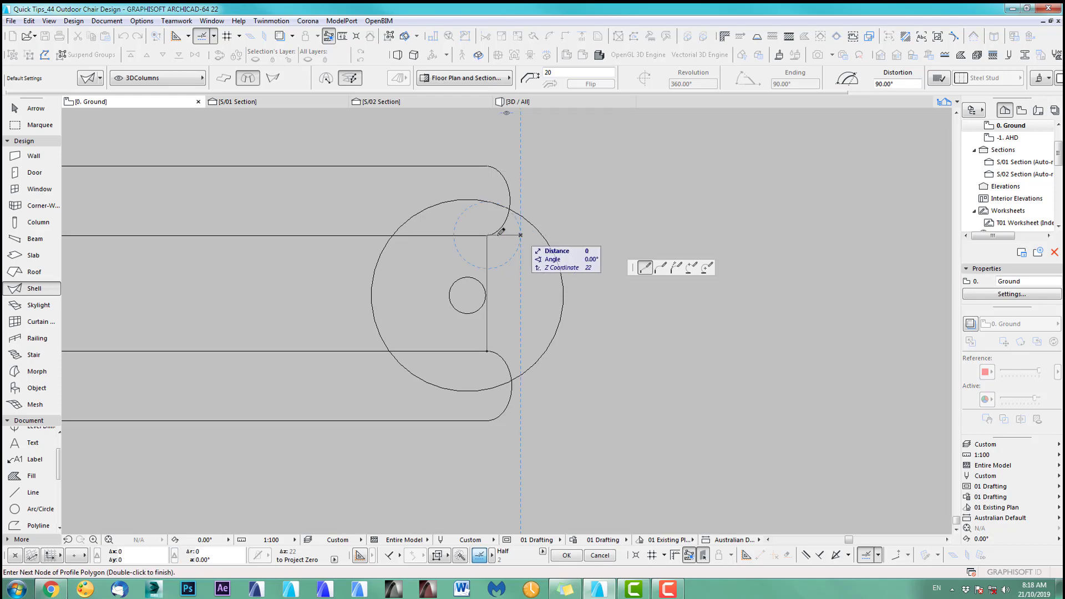
{"action": "double_click", "coordinate": [487, 348]}
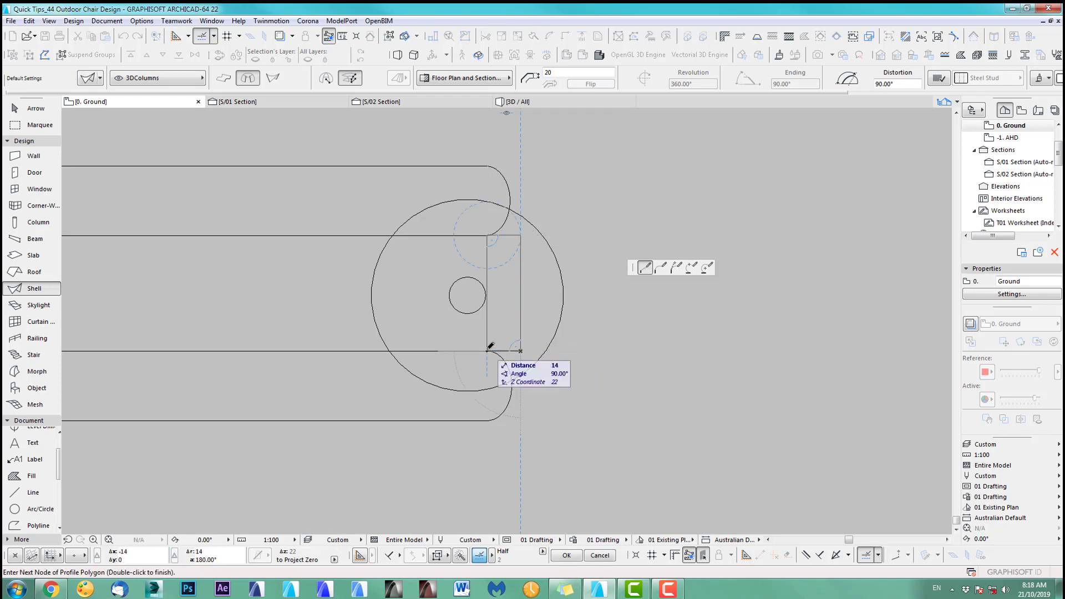
{"action": "left_click", "coordinate": [487, 398]}
{"action": "left_click", "coordinate": [580, 246]}
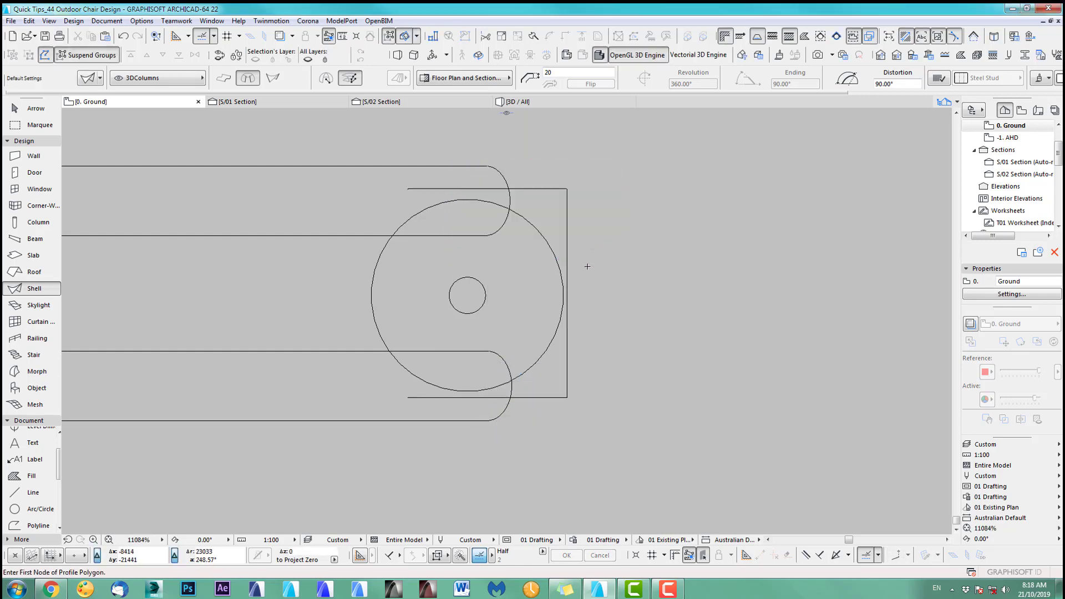
Flip the new connector shell's thickness to the inside of its profile and check the resulting cylinder in 3D.
{"action": "left_click", "coordinate": [567, 189], "text": "shift"}
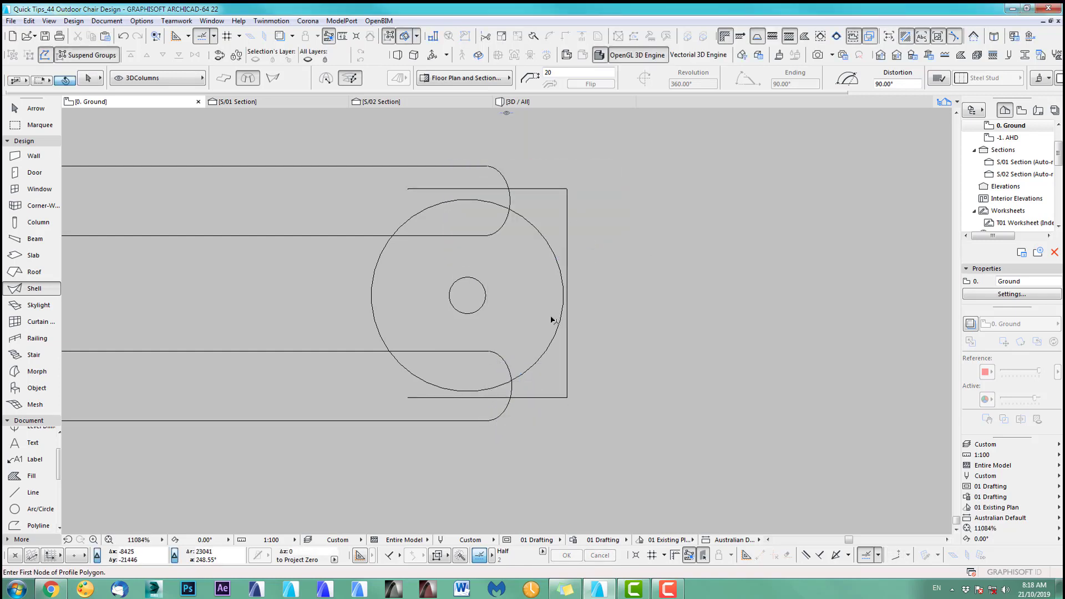
{"action": "left_click", "coordinate": [487, 326], "text": "shift"}
{"action": "left_click", "coordinate": [581, 84]}
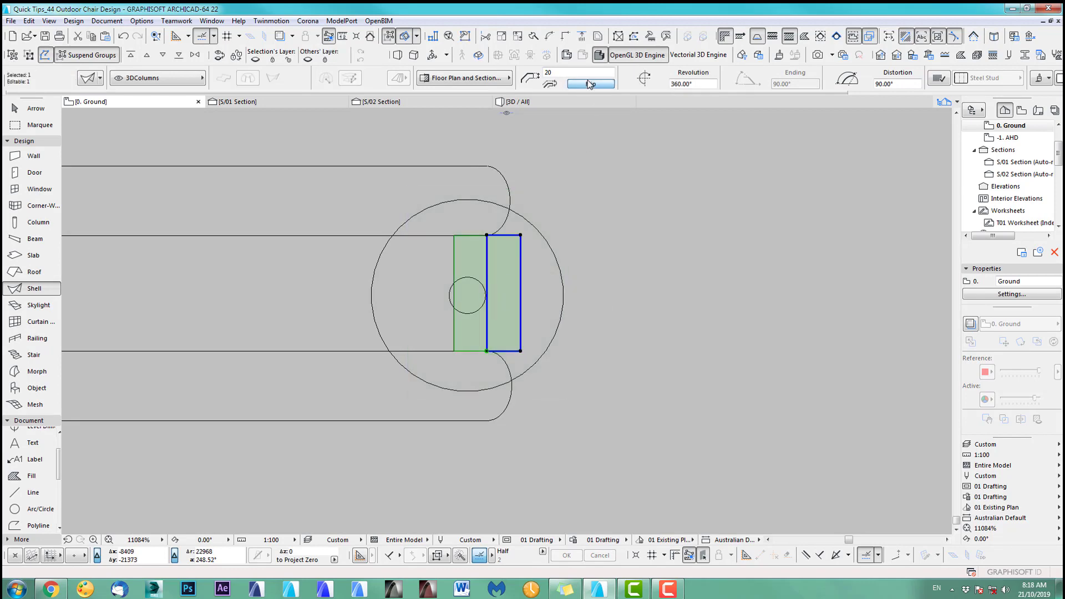
{"action": "key", "text": "Escape"}
{"action": "key", "text": "F3"}
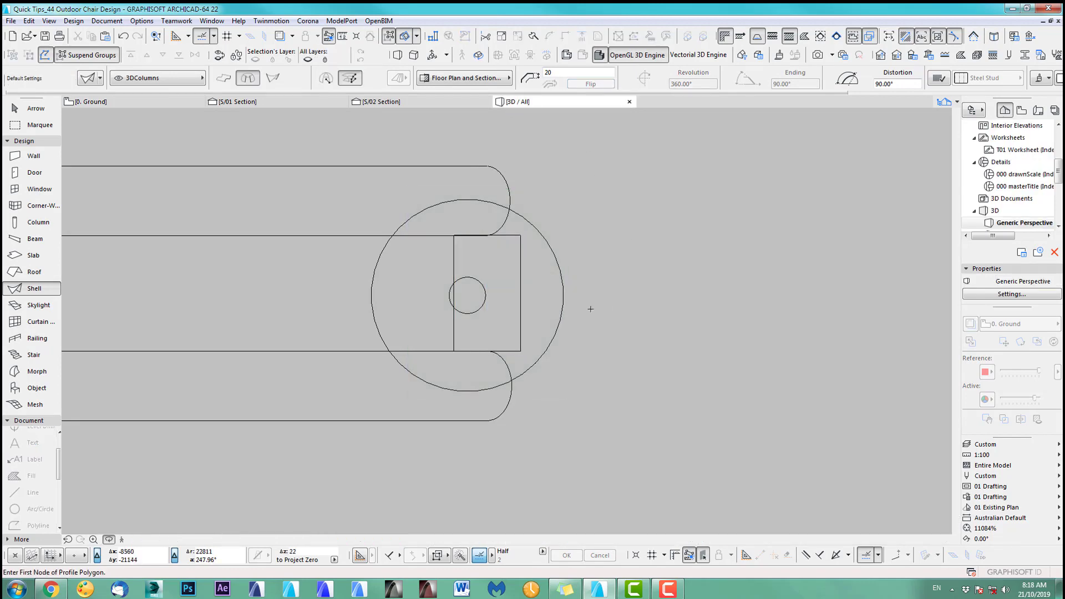
{"action": "middle_click_drag", "start_coordinate": [442, 388], "coordinate": [444, 361]}
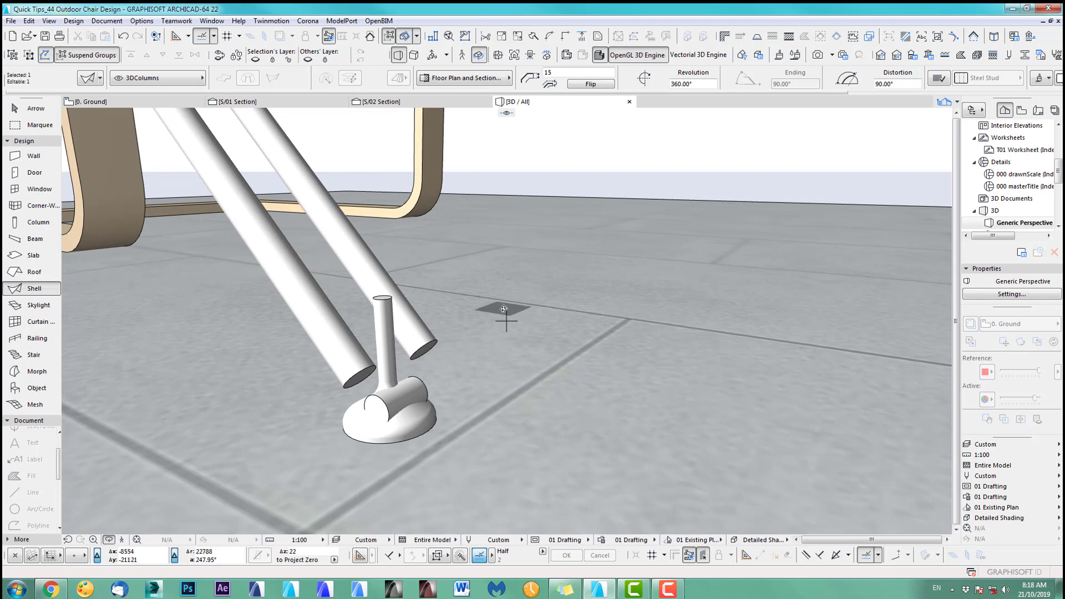
Try a much slimmer connector cylinder by offsetting its profile's outer long edge inward in plan, and check it in 3D.
{"action": "key", "text": "F2"}
{"action": "left_click", "coordinate": [521, 289]}
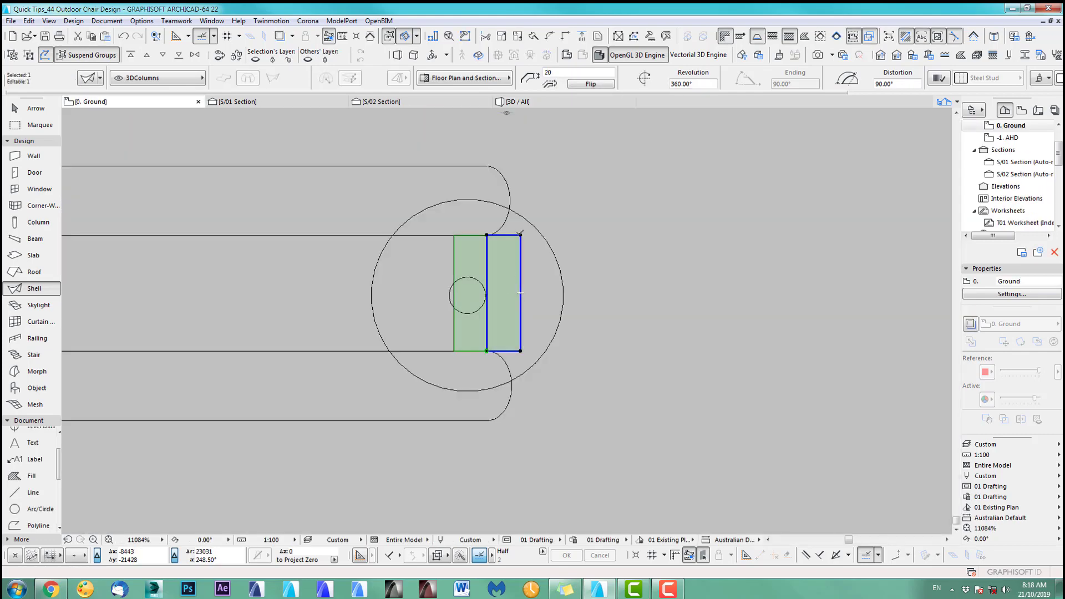
{"action": "scroll", "coordinate": [521, 290], "scroll_direction": "up", "scroll_amount": 4}
{"action": "left_click", "coordinate": [521, 286]}
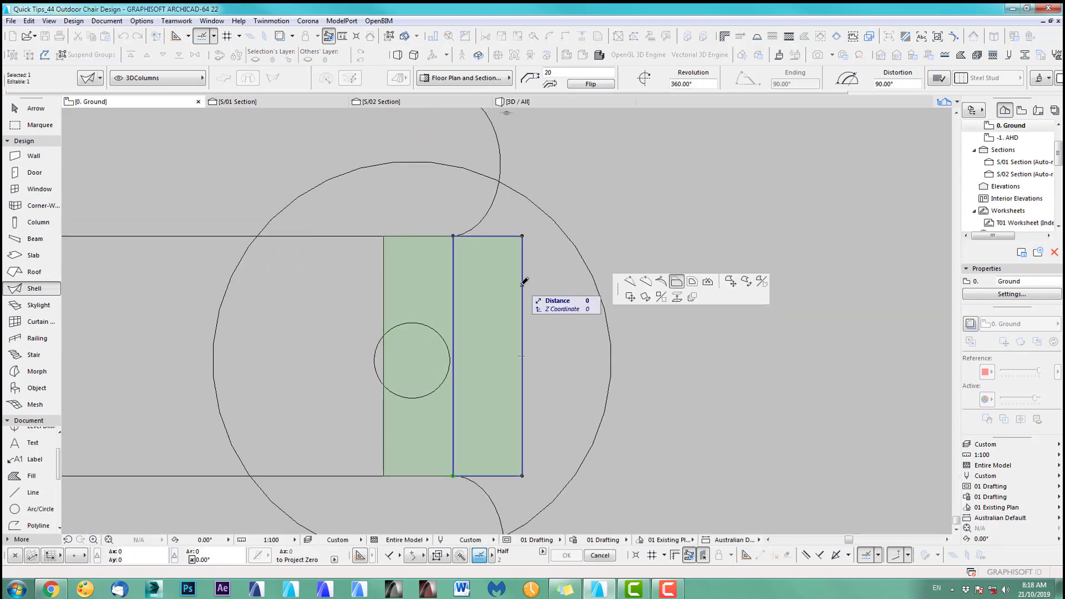
{"action": "left_click", "coordinate": [484, 284]}
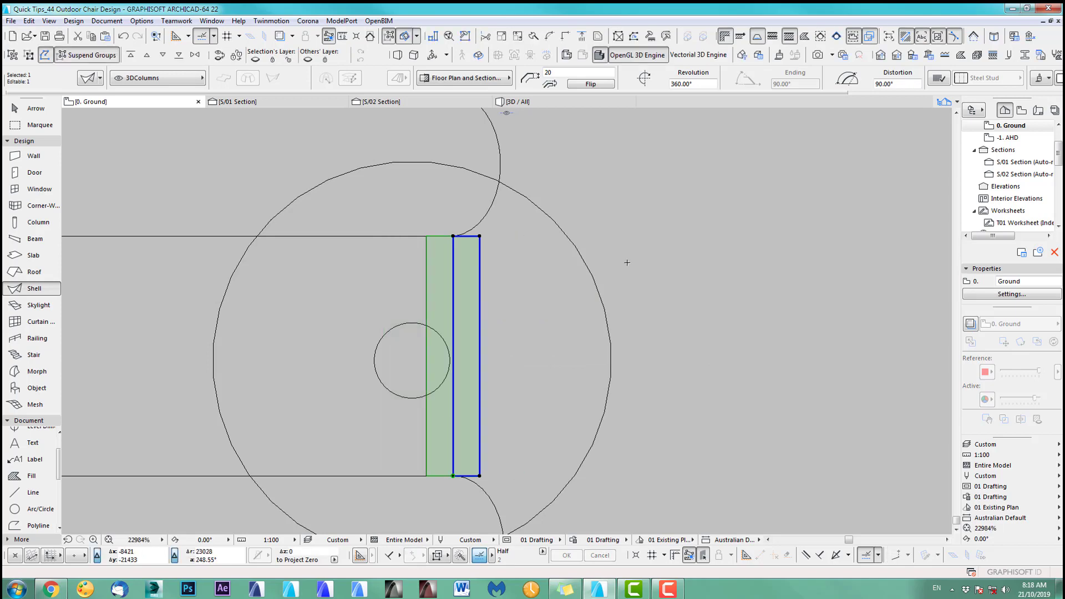
{"action": "key", "text": "Escape"}
{"action": "key", "text": "F3"}
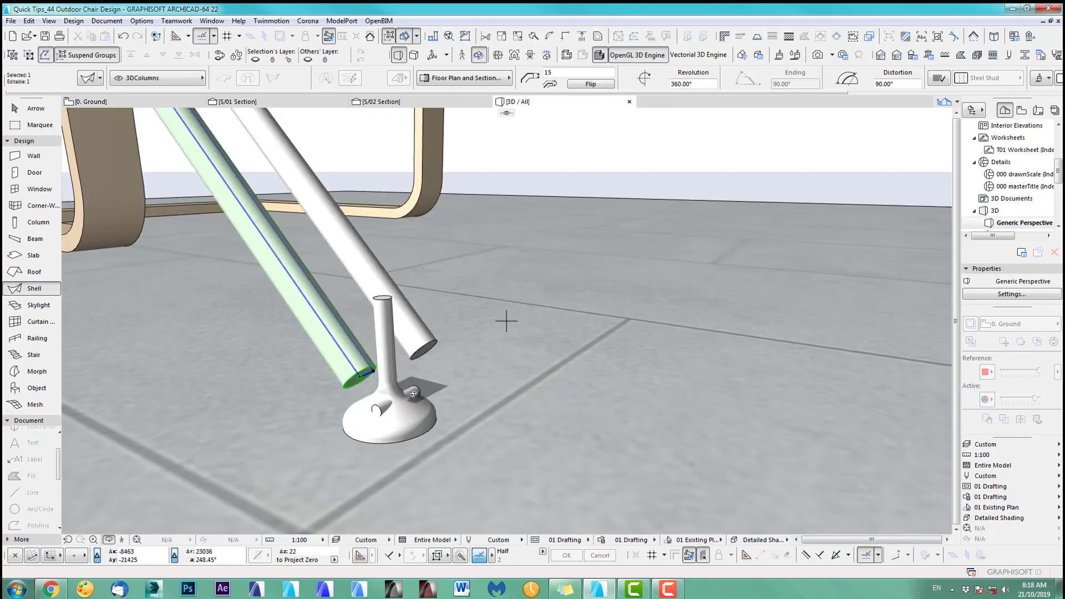
{"action": "middle_click_drag", "start_coordinate": [413, 390], "coordinate": [418, 355], "text": "shift"}
Offset the connector profile's outer long edge outward in plan to thicken the cylinder, and check it in 3D.
{"action": "key", "text": "F2"}
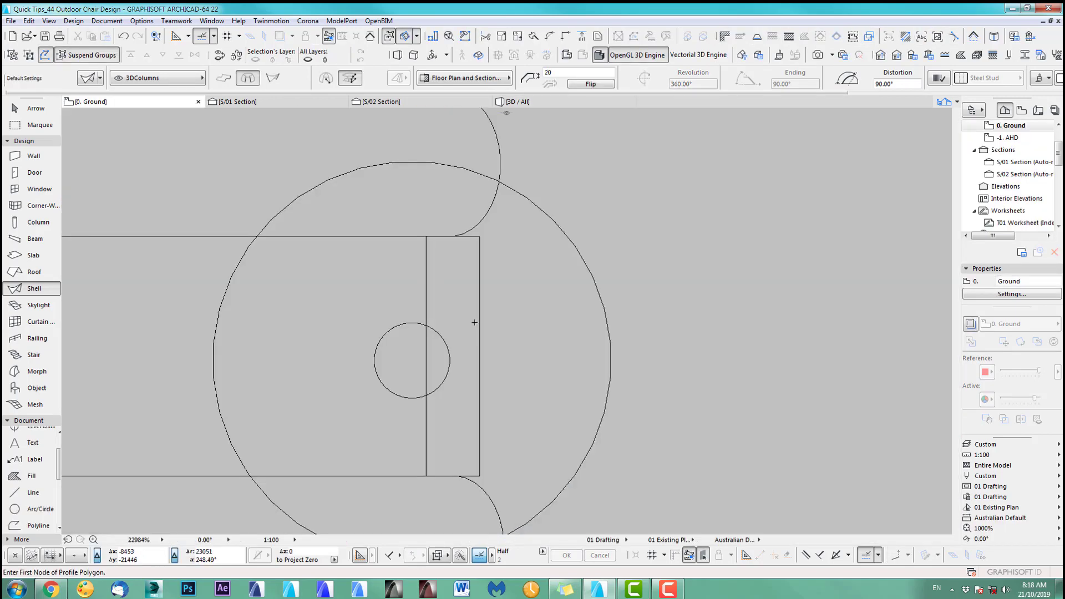
{"action": "left_click", "coordinate": [481, 329]}
{"action": "left_click", "coordinate": [480, 329]}
{"action": "left_click", "coordinate": [501, 322]}
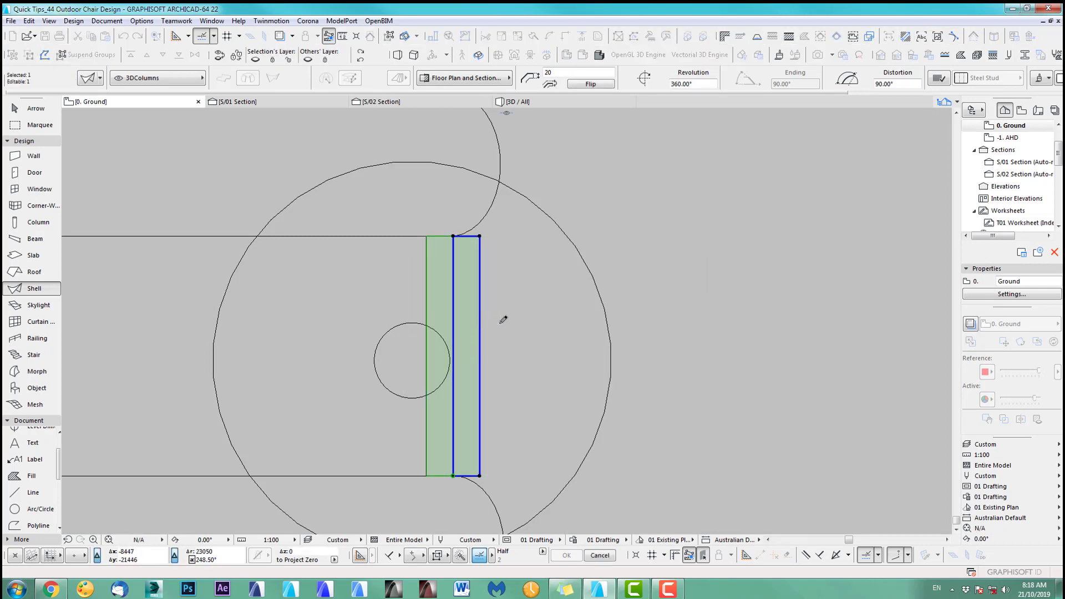
{"action": "key", "text": "Escape"}
{"action": "key", "text": "F3"}
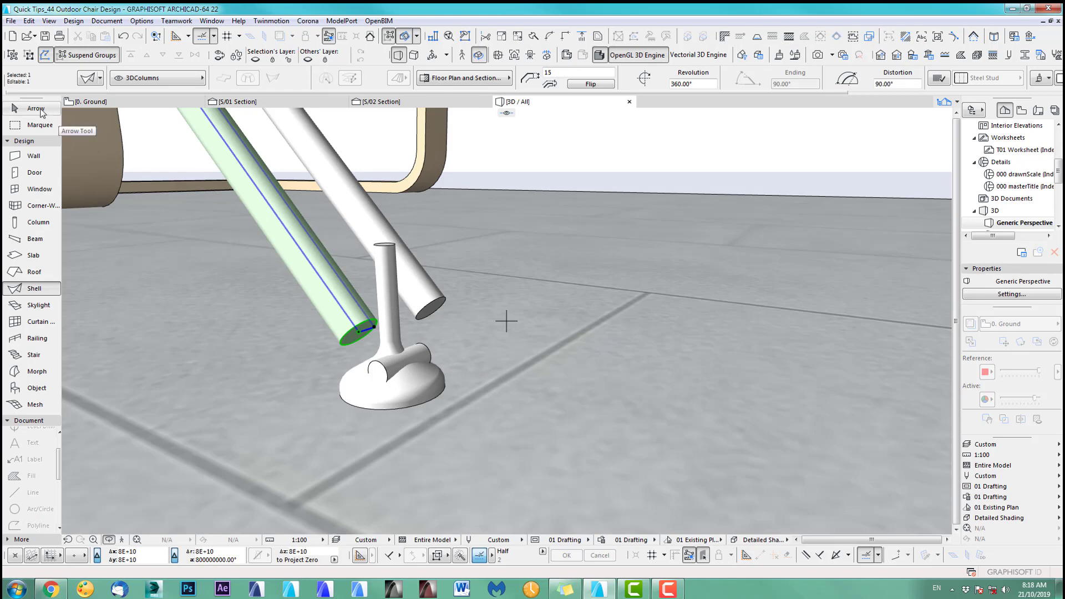
In the S/01 Section, move the connector cylinder about 51 mm up from the foot's base into the lower ends of the slanted tubes.
{"action": "left_click", "coordinate": [37, 112]}
{"action": "left_click", "coordinate": [238, 101]}
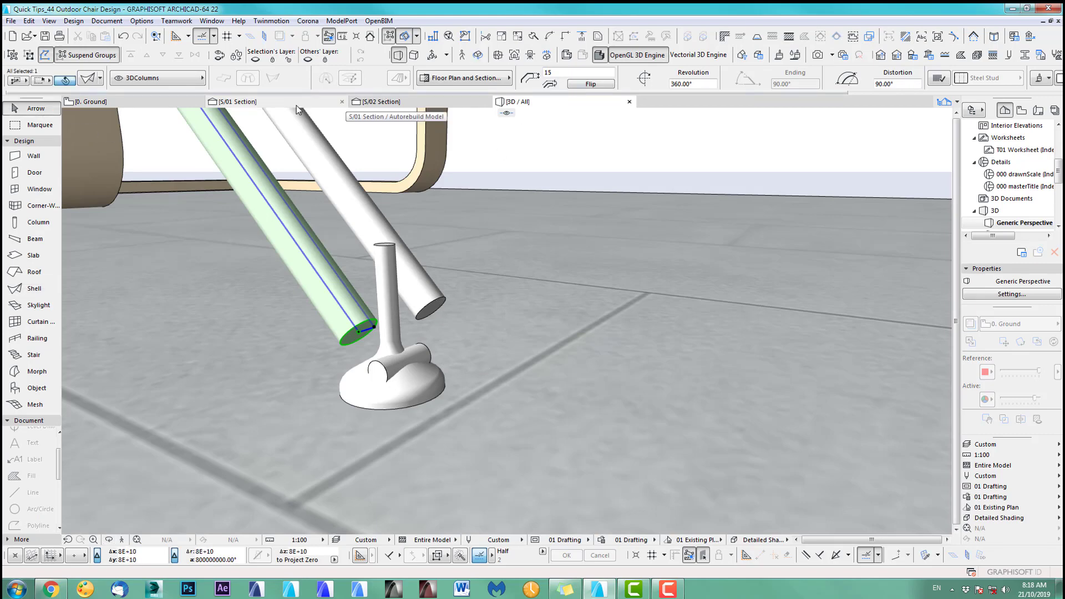
{"action": "scroll", "coordinate": [560, 327], "scroll_direction": "up", "scroll_amount": 4}
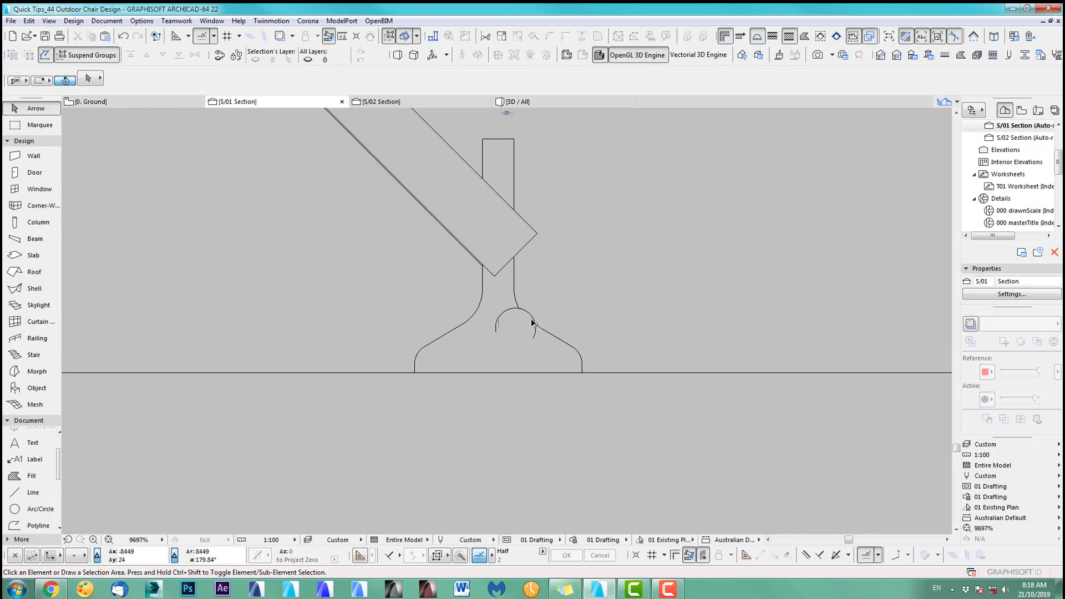
{"action": "left_click", "coordinate": [532, 323]}
{"action": "key", "text": "ctrl+d"}
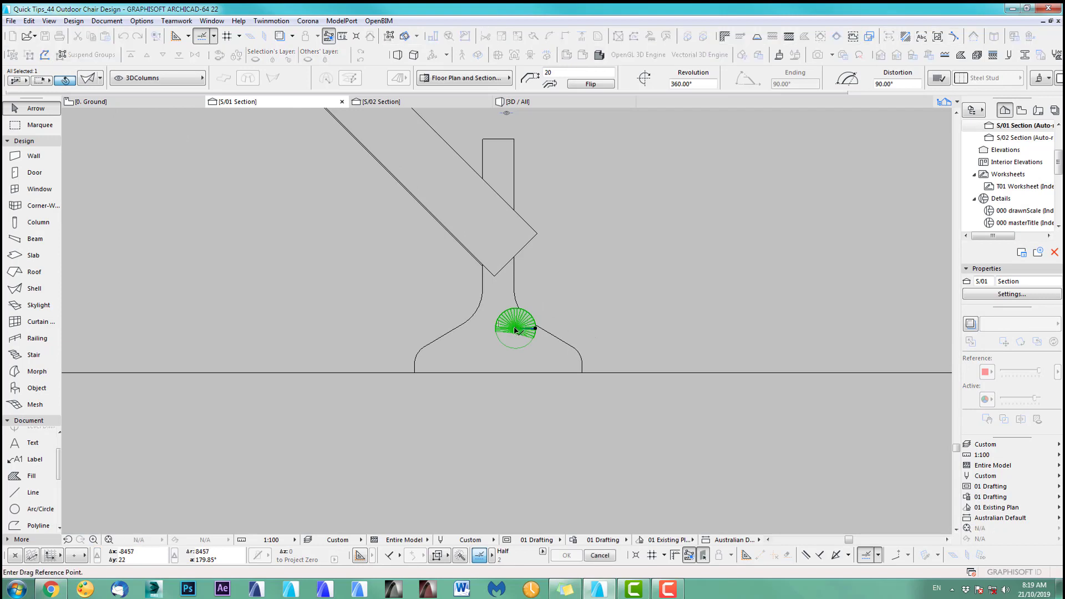
{"action": "left_click", "coordinate": [515, 329]}
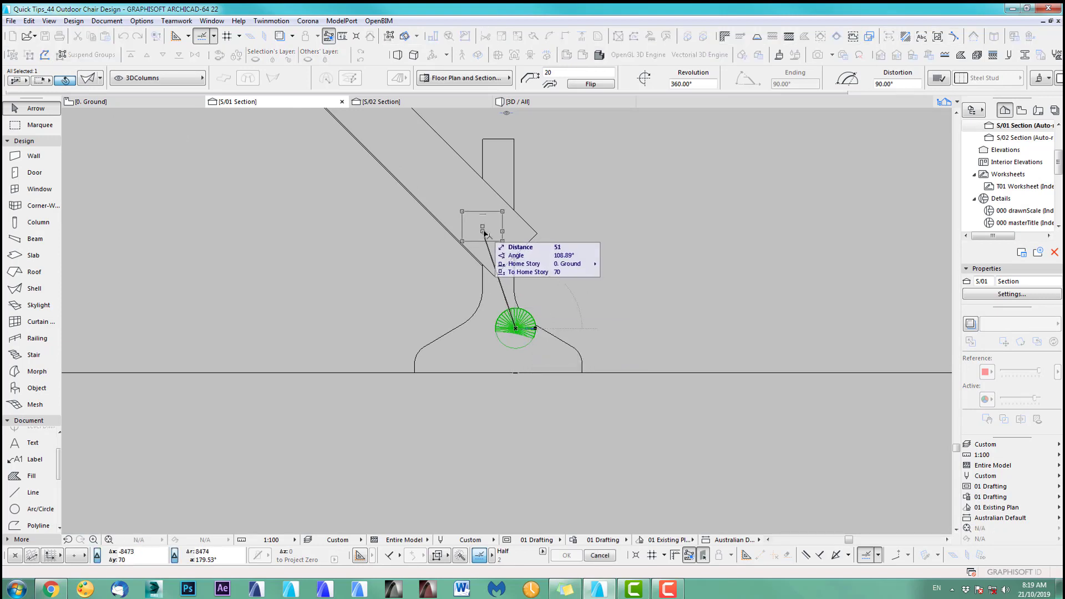
{"action": "left_click", "coordinate": [485, 233]}
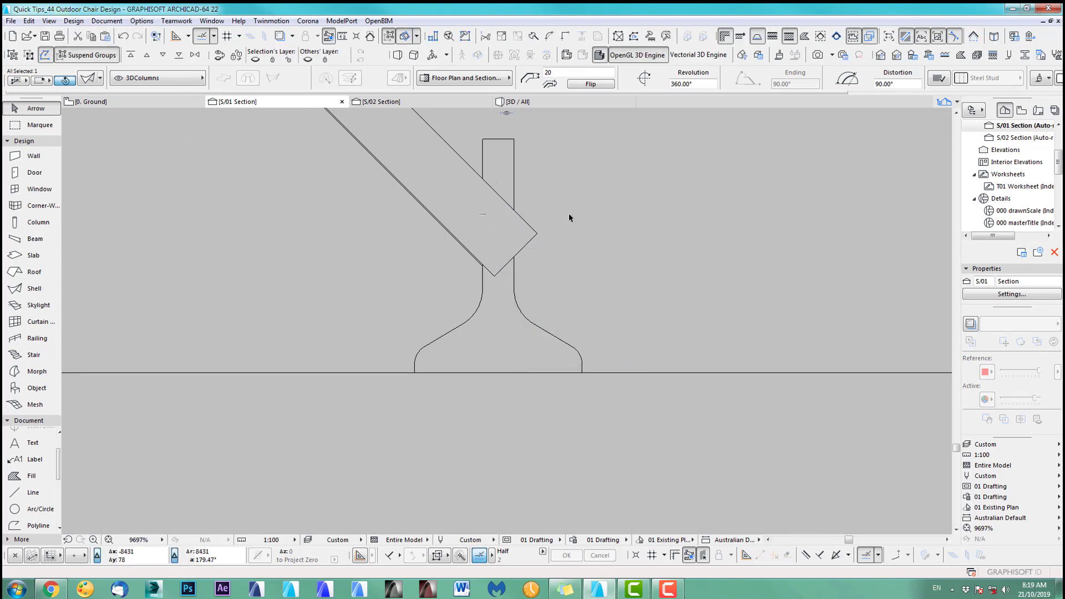
In the Ground plan, move the foot sideways so its centre sits on the connector's axis, and check the joint in 3D.
{"action": "key", "text": "F2"}
{"action": "scroll", "coordinate": [522, 356], "scroll_direction": "down", "scroll_amount": 4}
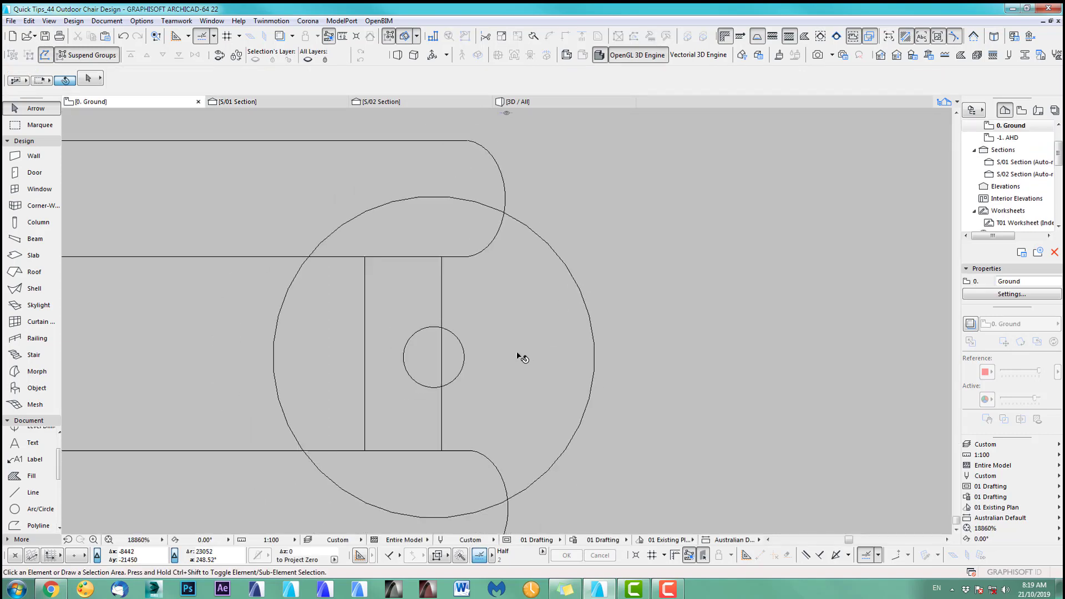
{"action": "scroll", "coordinate": [525, 350], "scroll_direction": "up", "scroll_amount": 4}
{"action": "middle_click_drag", "start_coordinate": [511, 350], "coordinate": [499, 351]}
{"action": "left_click", "coordinate": [498, 350]}
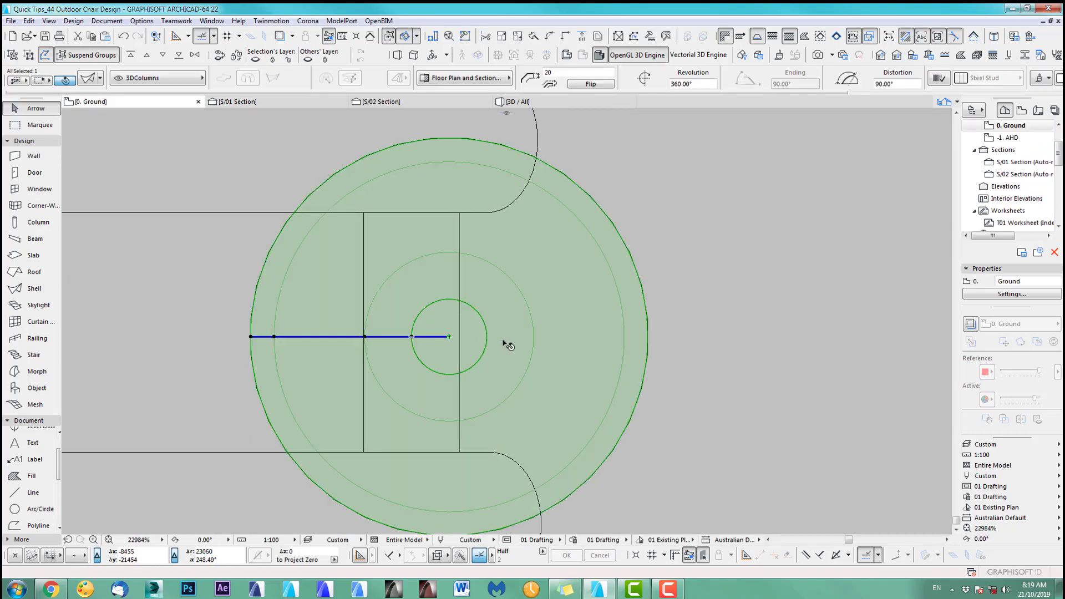
{"action": "key", "text": "ctrl+d"}
{"action": "left_click", "coordinate": [449, 336]}
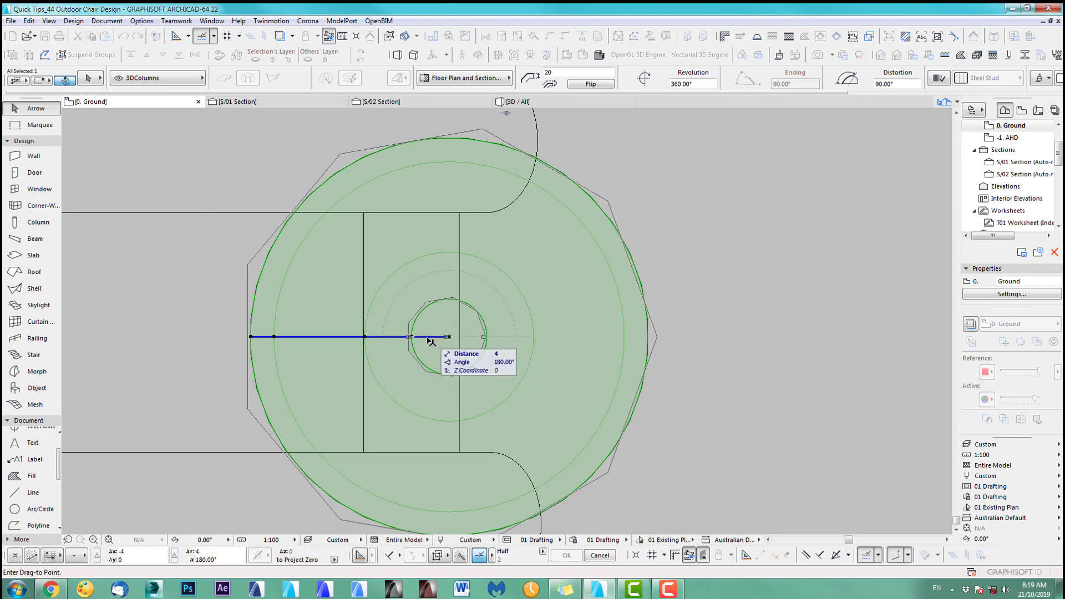
{"action": "left_click", "coordinate": [412, 337]}
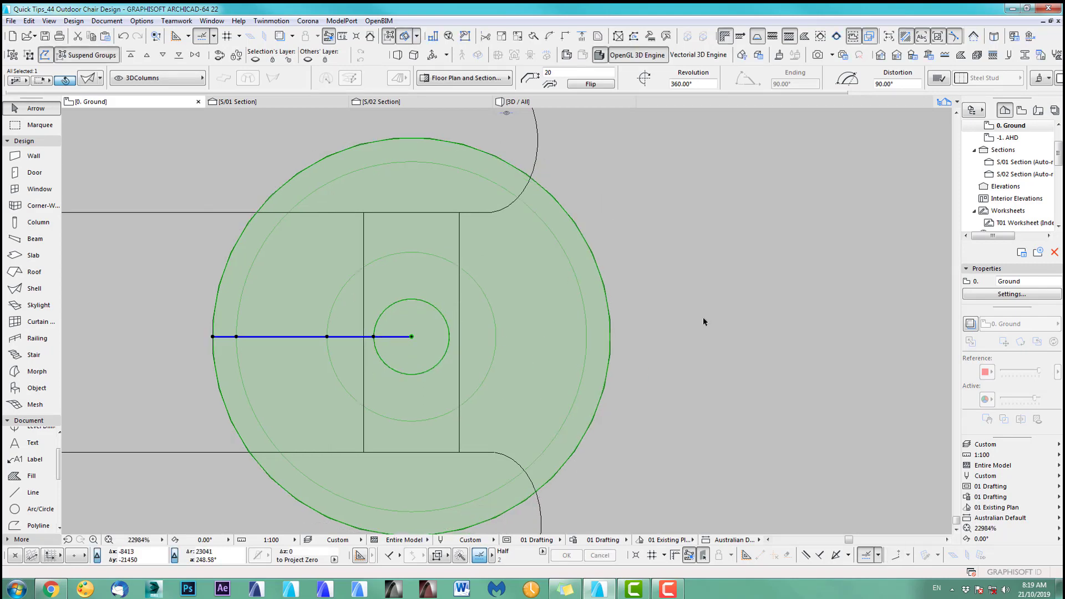
{"action": "left_click", "coordinate": [703, 322]}
{"action": "key", "text": "F3"}
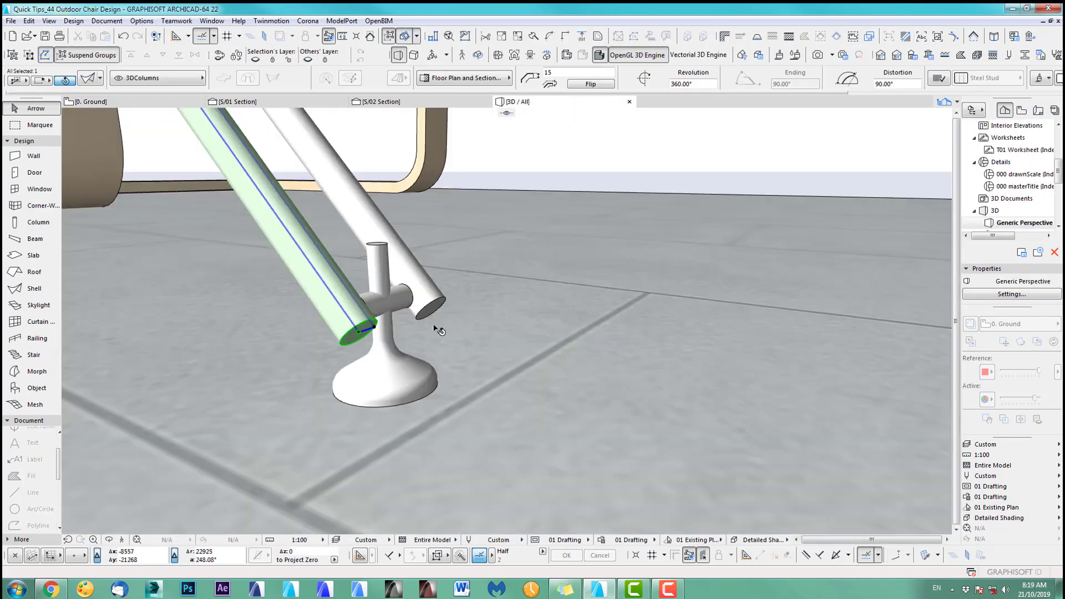
{"action": "scroll", "coordinate": [406, 348], "scroll_direction": "down", "scroll_amount": 1}
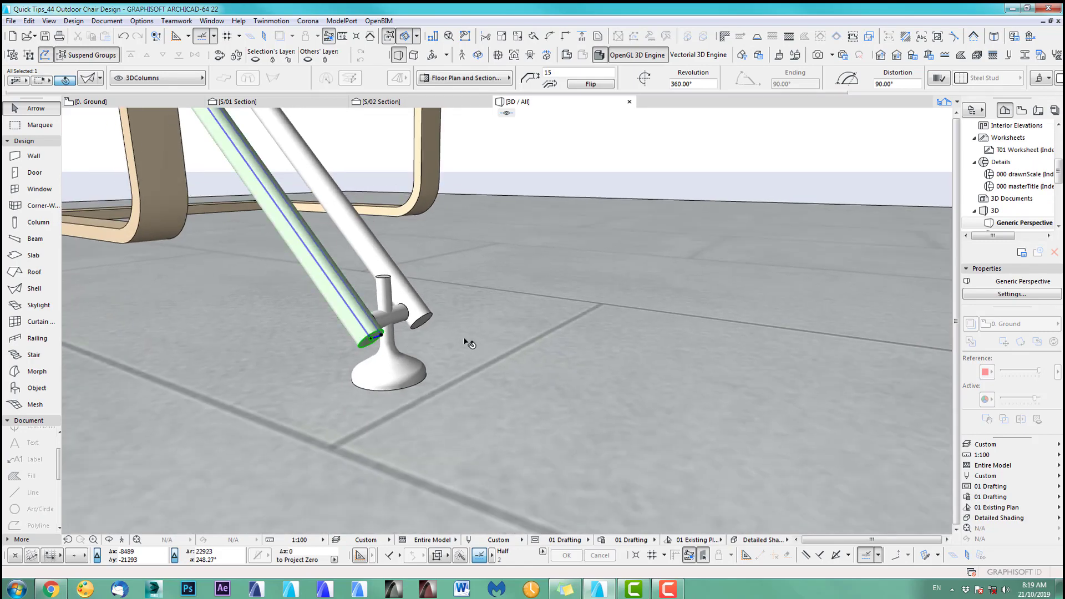
{"action": "middle_click_drag", "start_coordinate": [465, 340], "coordinate": [269, 389], "text": "shift"}
{"action": "scroll", "coordinate": [295, 358], "scroll_direction": "up", "scroll_amount": 4}
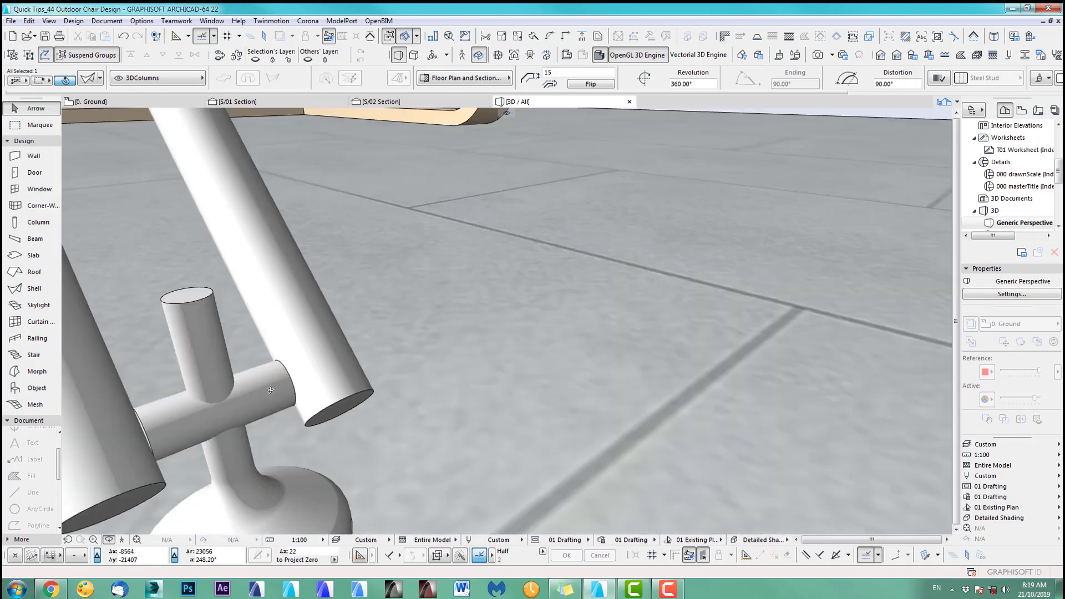
Lengthen the connector in plan by offsetting both short edges outward so it penetrates the two tubes, and check it in 3D.
{"action": "key", "text": "F2"}
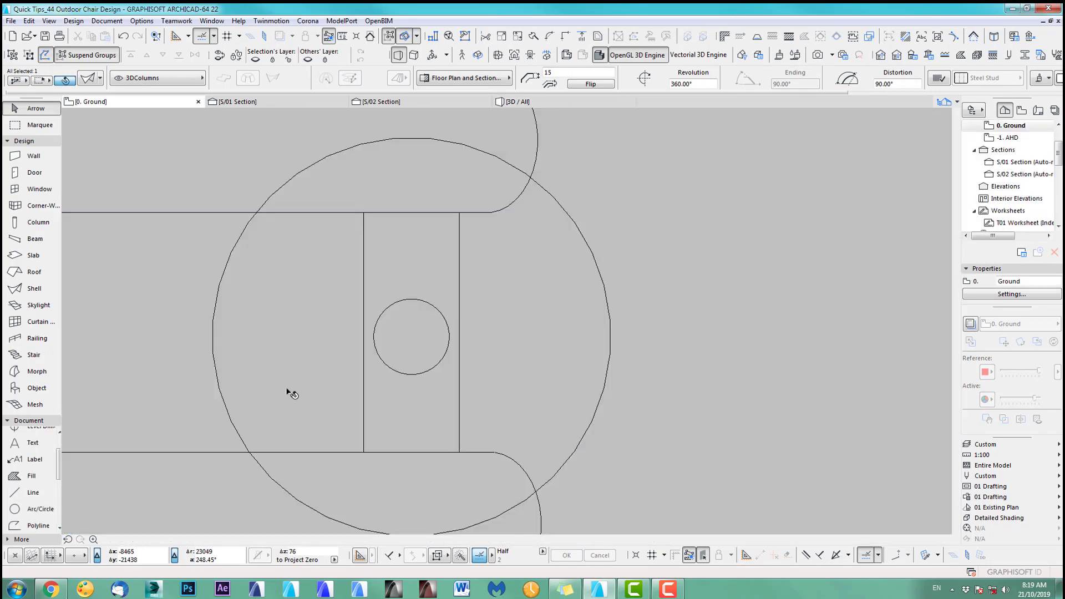
{"action": "left_click", "coordinate": [405, 282]}
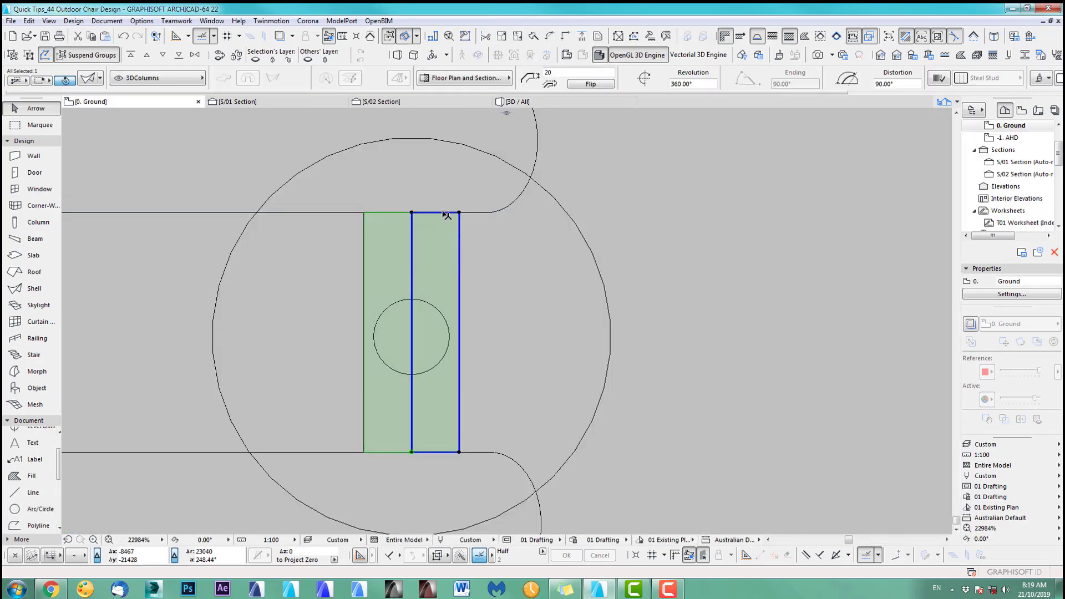
{"action": "left_click", "coordinate": [447, 215]}
{"action": "left_click", "coordinate": [446, 194]}
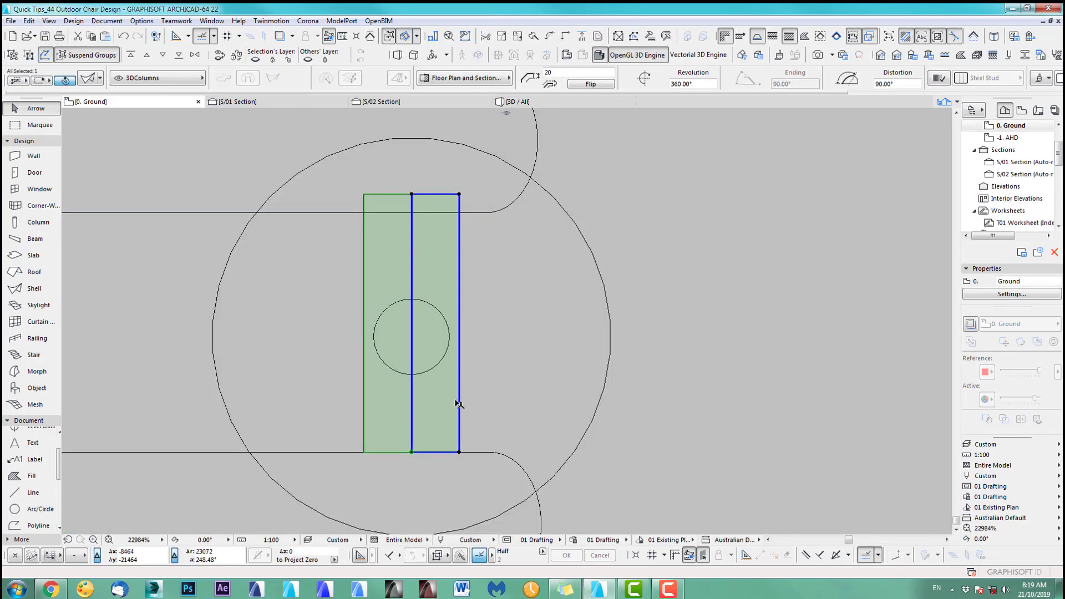
{"action": "left_click", "coordinate": [440, 452]}
{"action": "left_click", "coordinate": [439, 481]}
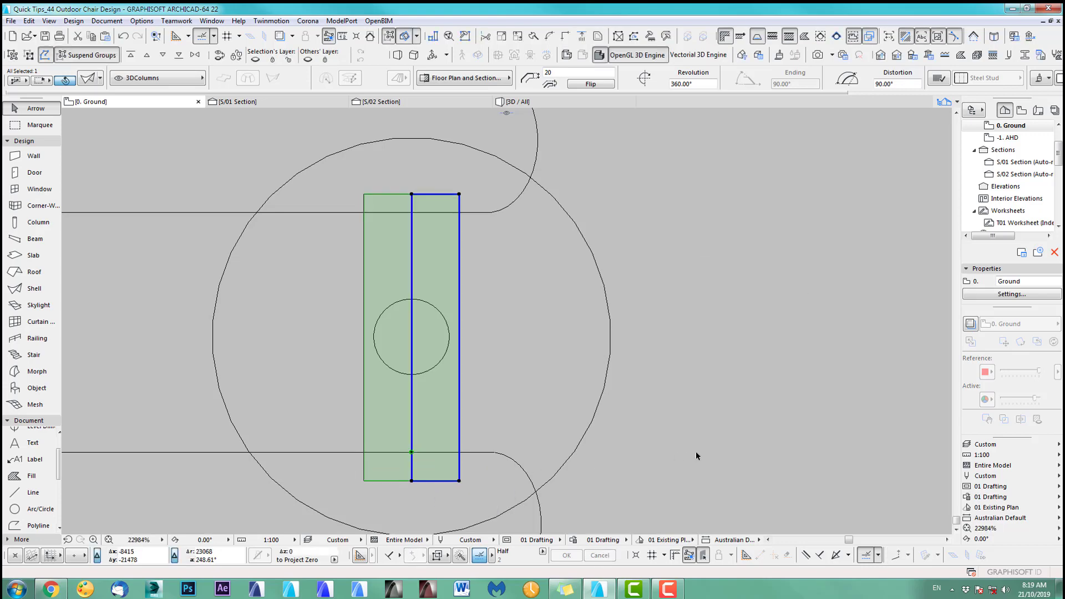
{"action": "left_click", "coordinate": [696, 452]}
{"action": "key", "text": "F3"}
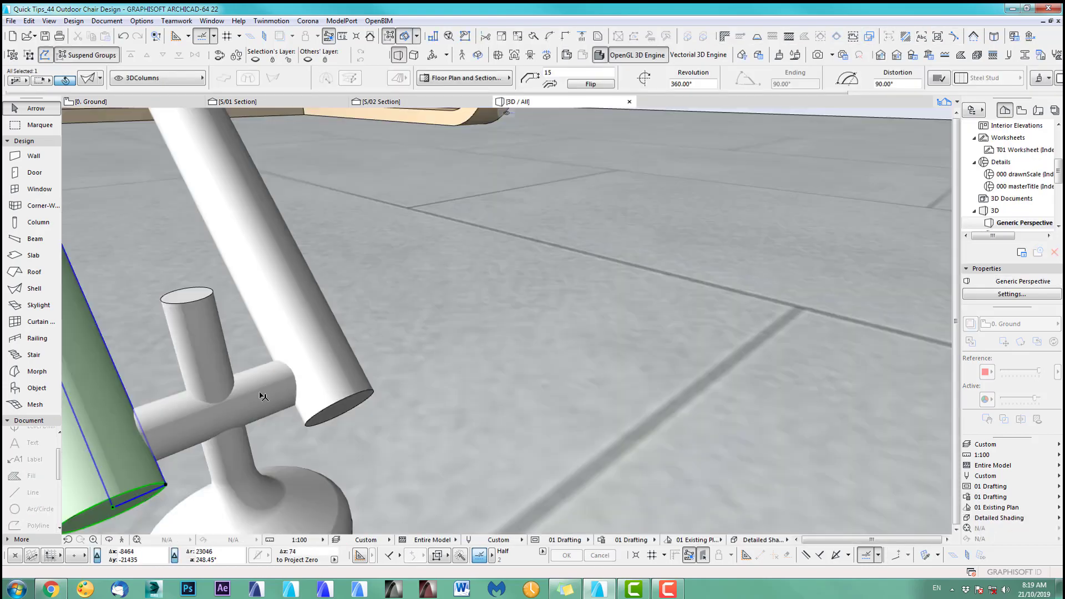
{"action": "middle_click_drag", "start_coordinate": [261, 395], "coordinate": [360, 313], "text": "shift"}
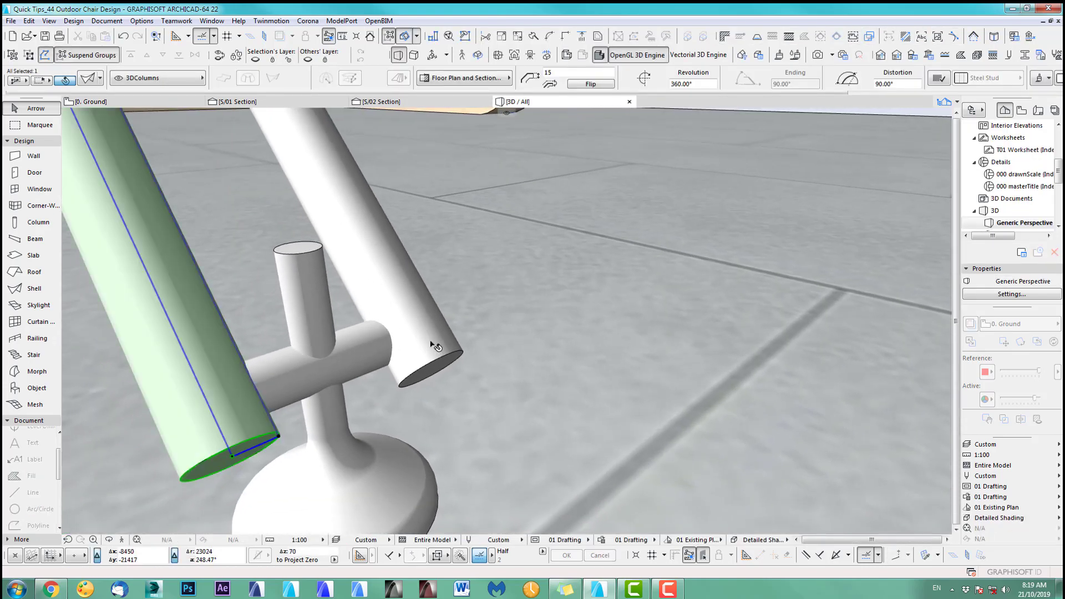
{"action": "middle_click_drag", "start_coordinate": [431, 344], "coordinate": [393, 332], "text": "shift"}
Shorten the foot's stem in 3D by lowering its top edge down to the connector cylinder.
{"action": "left_click", "coordinate": [311, 260]}
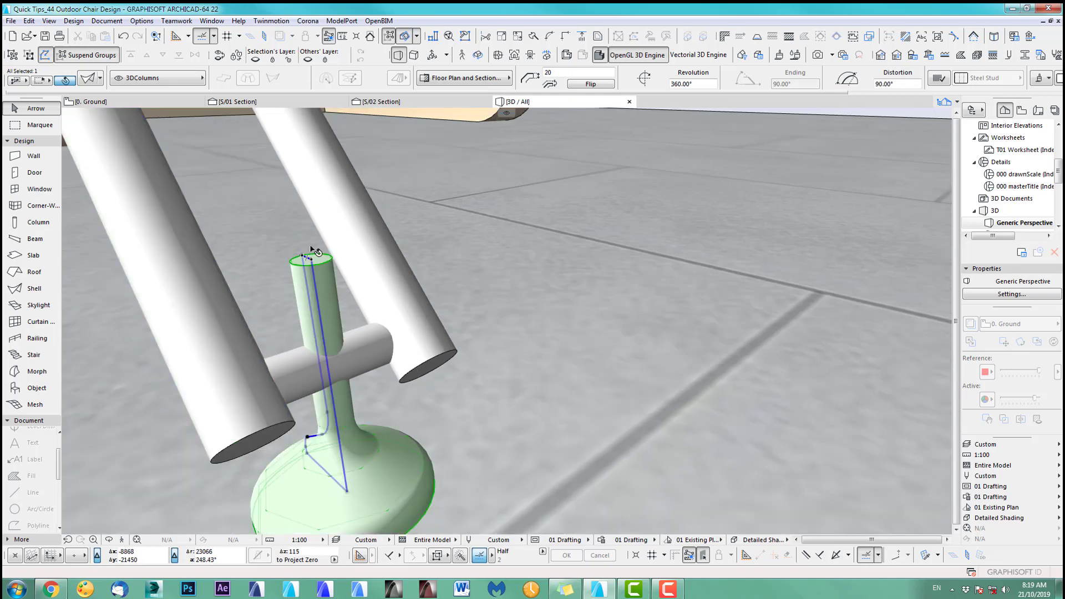
{"action": "middle_click_drag", "start_coordinate": [321, 298], "coordinate": [532, 311]}
{"action": "scroll", "coordinate": [532, 311], "scroll_direction": "up", "scroll_amount": 2}
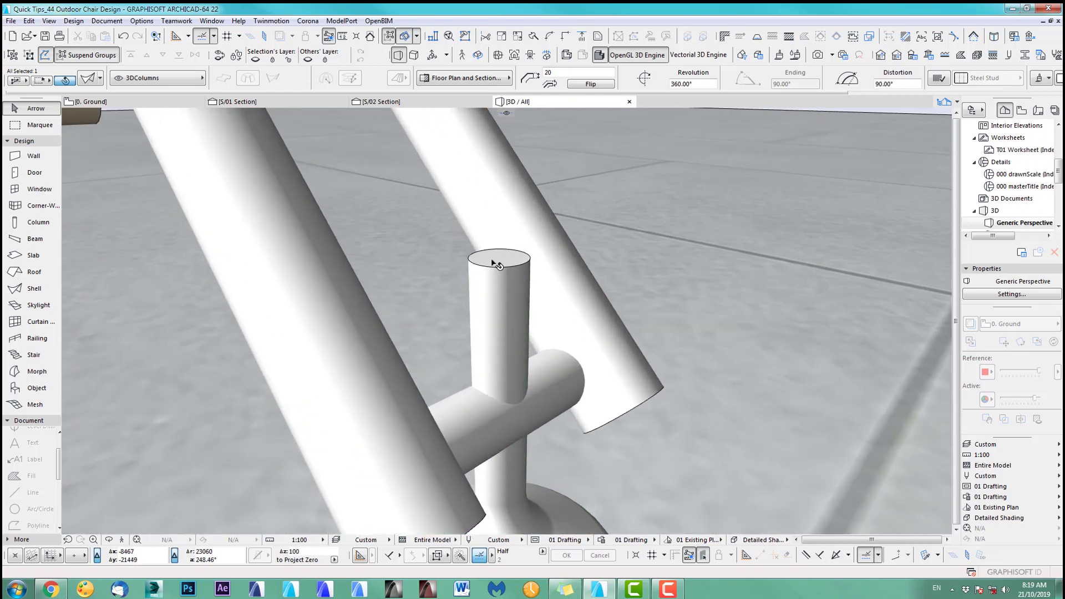
{"action": "left_click", "coordinate": [491, 257]}
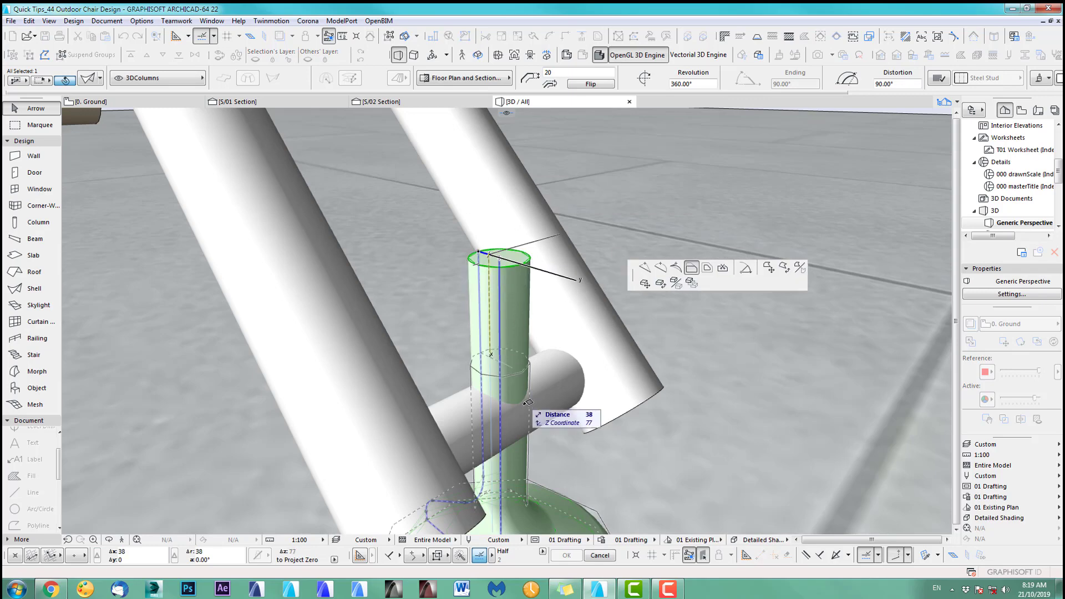
{"action": "left_click", "coordinate": [527, 419]}
Examine how the foot, connector and paired tubes sit against the reference armchair in 3D and in the Ground plan.
{"action": "scroll", "coordinate": [477, 247], "scroll_direction": "down", "scroll_amount": 5}
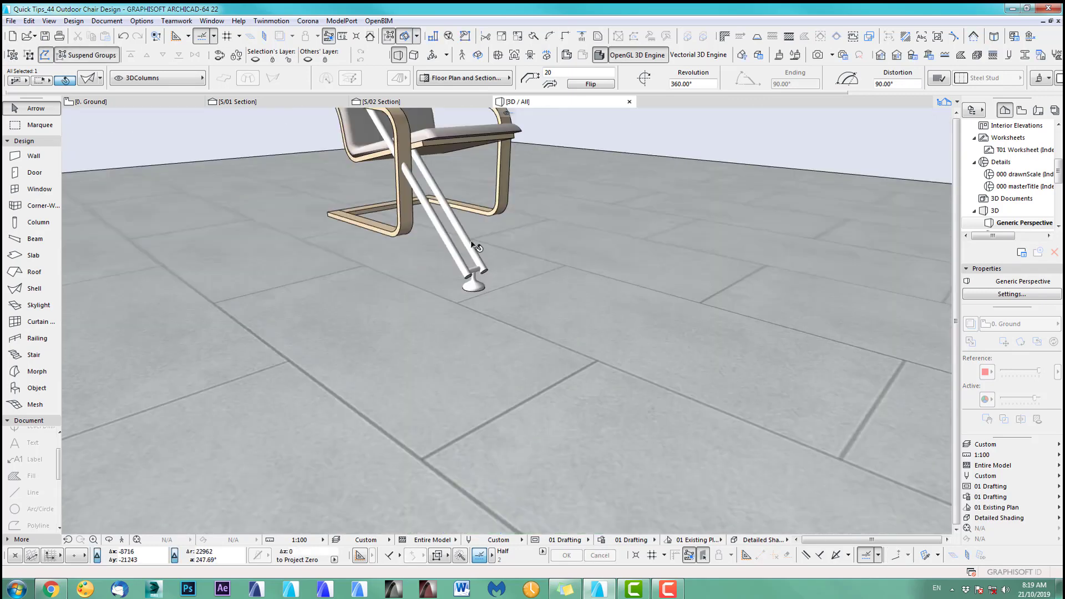
{"action": "scroll", "coordinate": [482, 252], "scroll_direction": "up", "scroll_amount": 5}
{"action": "scroll", "coordinate": [488, 269], "scroll_direction": "down", "scroll_amount": 4}
{"action": "scroll", "coordinate": [483, 278], "scroll_direction": "up", "scroll_amount": 2}
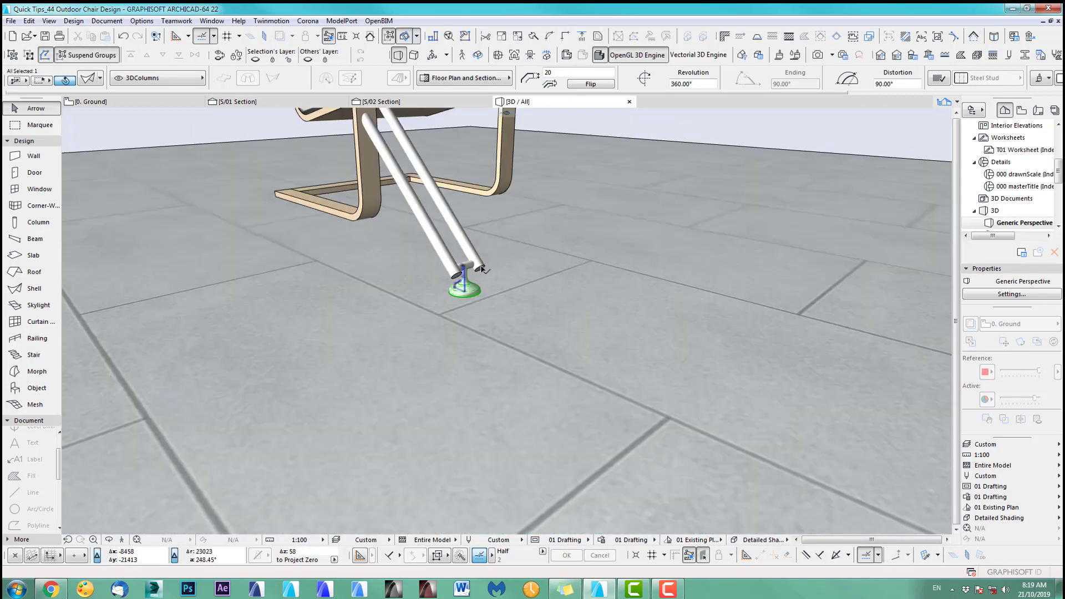
{"action": "left_click", "coordinate": [715, 139]}
{"action": "middle_click_drag", "start_coordinate": [546, 311], "coordinate": [560, 411]}
{"action": "scroll", "coordinate": [564, 409], "scroll_direction": "down", "scroll_amount": 1}
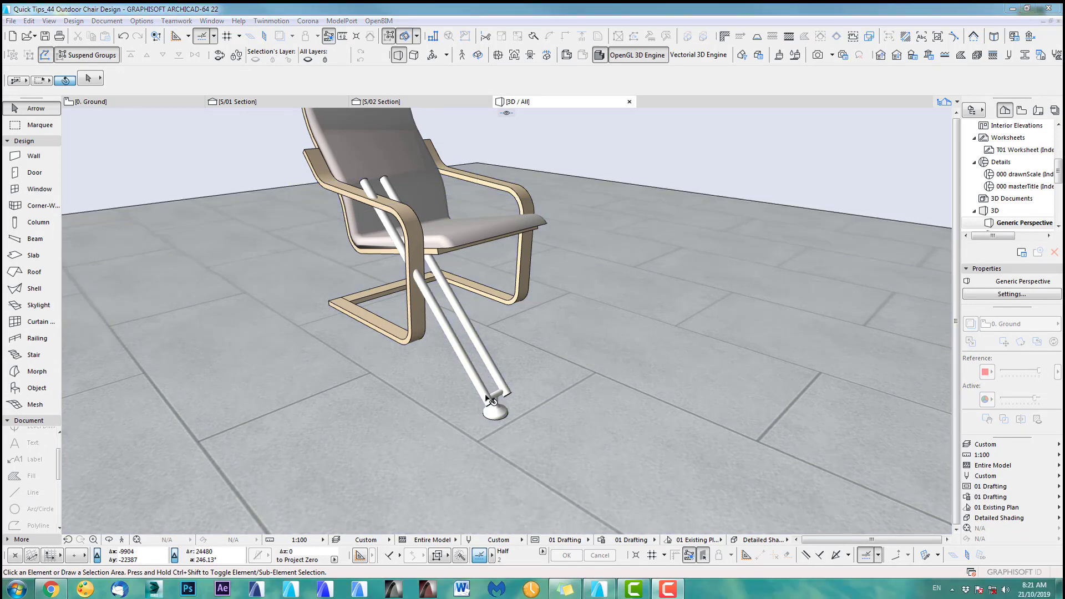
{"action": "scroll", "coordinate": [483, 380], "scroll_direction": "up", "scroll_amount": 4}
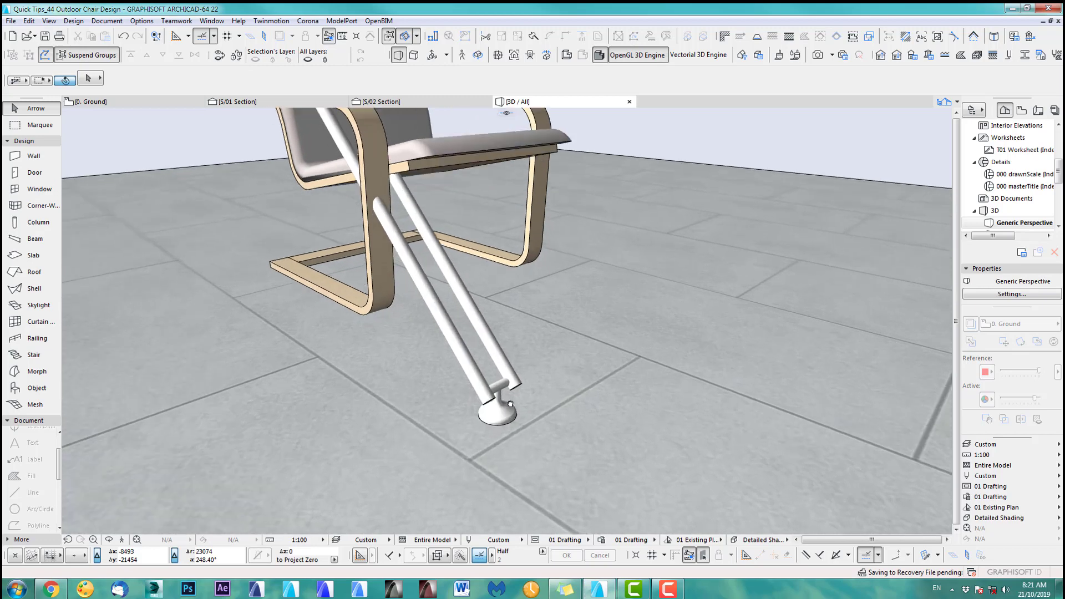
{"action": "scroll", "coordinate": [505, 417], "scroll_direction": "up", "scroll_amount": 1}
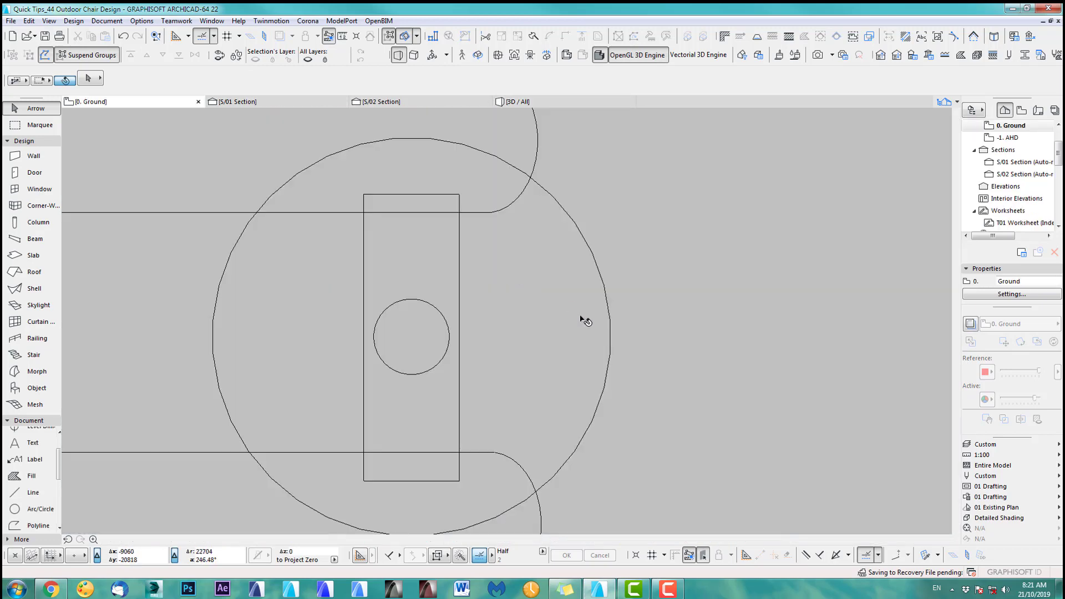
{"action": "key", "text": "F2"}
{"action": "left_click", "coordinate": [611, 335]}
{"action": "scroll", "coordinate": [560, 373], "scroll_direction": "down", "scroll_amount": 3}
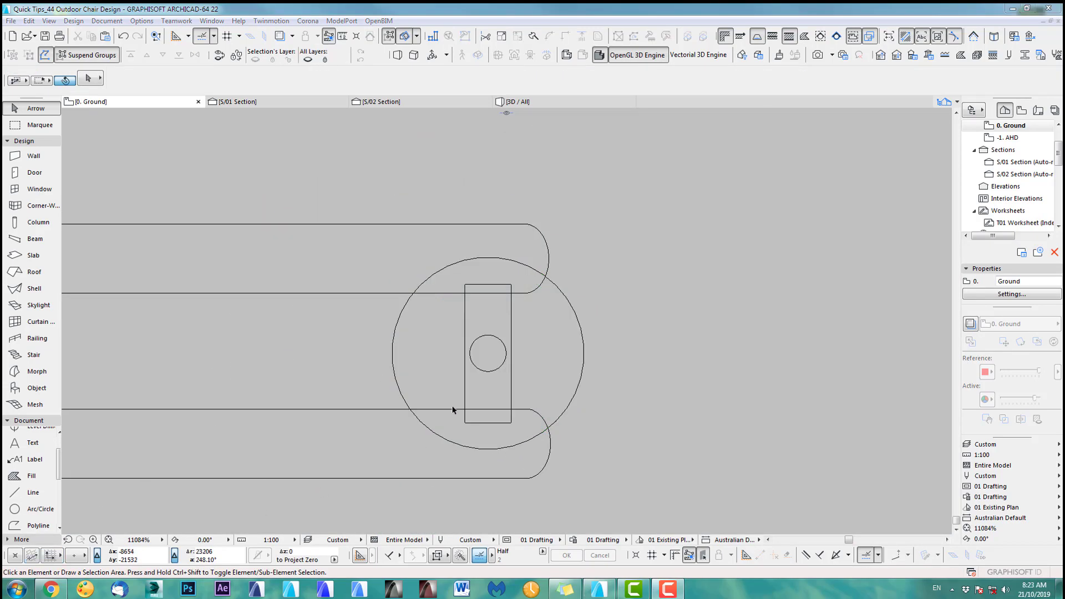
{"action": "scroll", "coordinate": [452, 410], "scroll_direction": "down", "scroll_amount": 10}
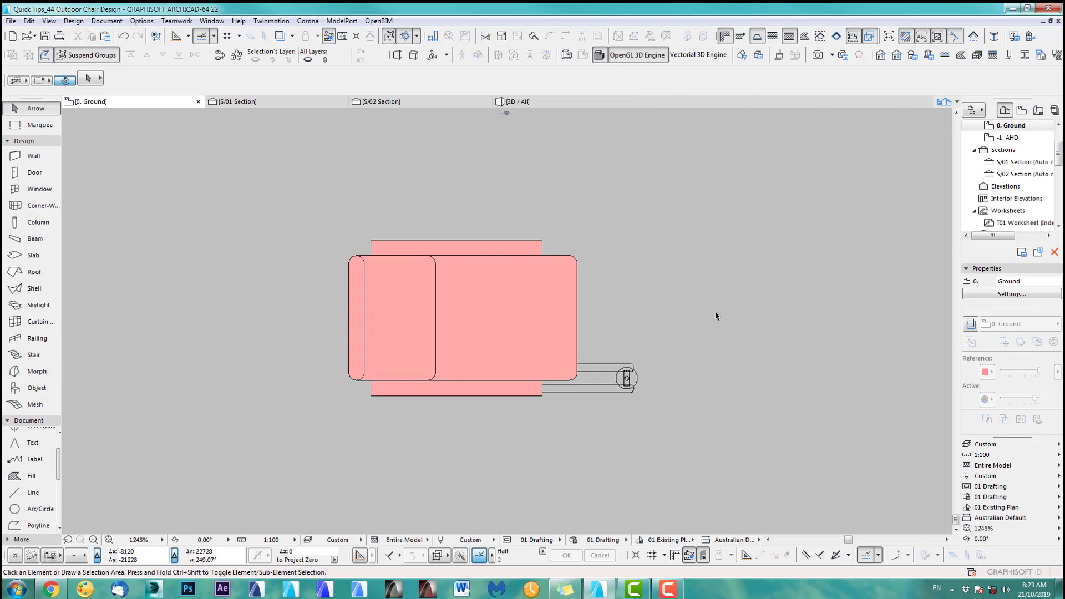
{"action": "left_click_drag", "start_coordinate": [627, 383], "coordinate": [629, 442]}
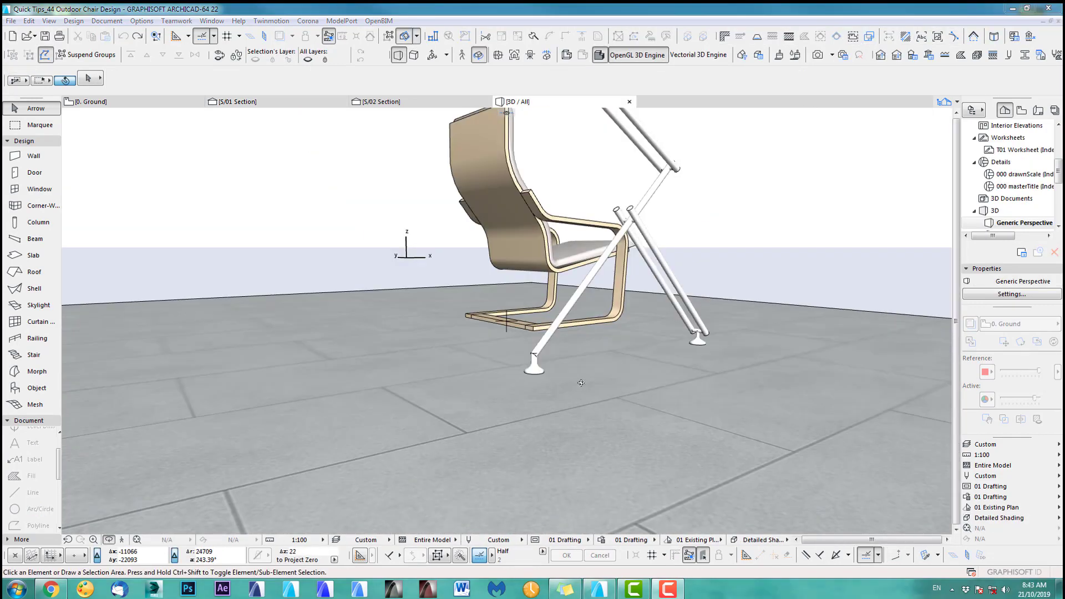
Examine the joint between the rear leg and its foot, and the overall side frame, in 3D.
{"action": "scroll", "coordinate": [553, 374], "scroll_direction": "up", "scroll_amount": 5}
{"action": "scroll", "coordinate": [607, 400], "scroll_direction": "up", "scroll_amount": 8}
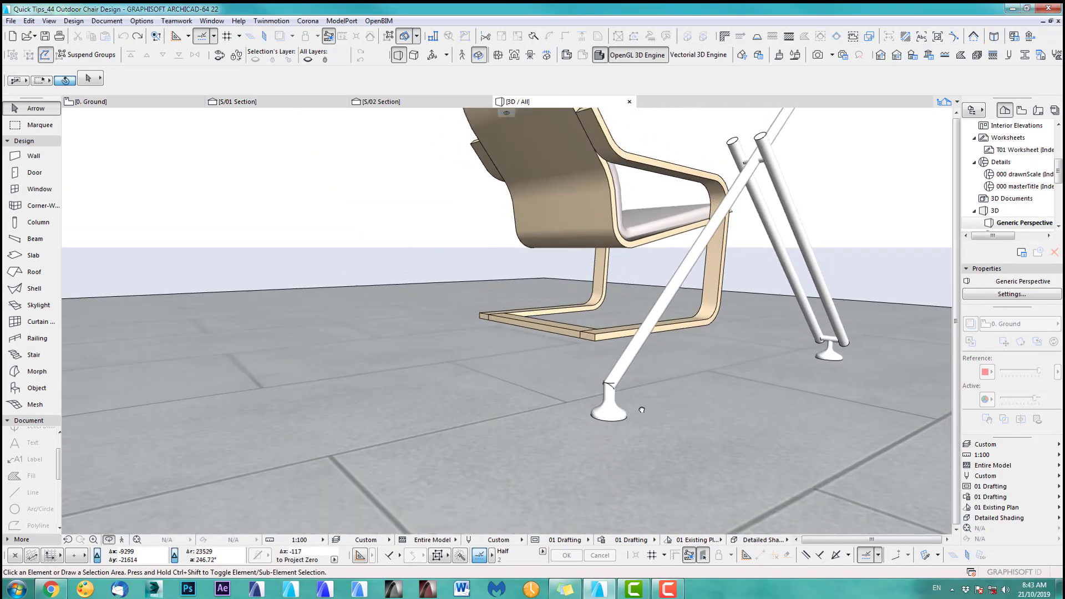
{"action": "scroll", "coordinate": [606, 403], "scroll_direction": "down", "scroll_amount": 12}
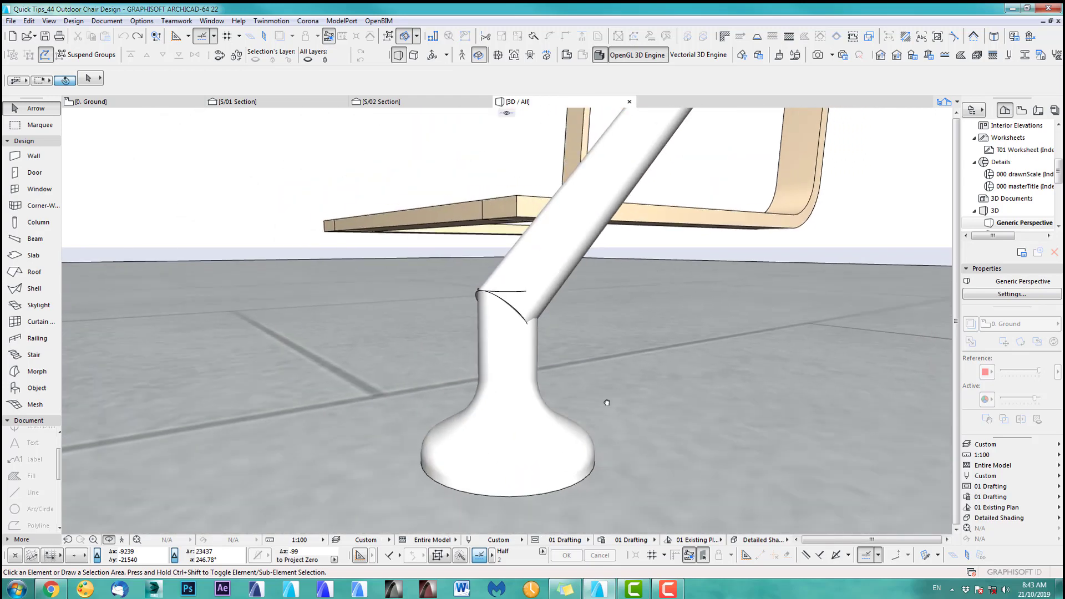
{"action": "scroll", "coordinate": [546, 385], "scroll_direction": "up", "scroll_amount": 8}
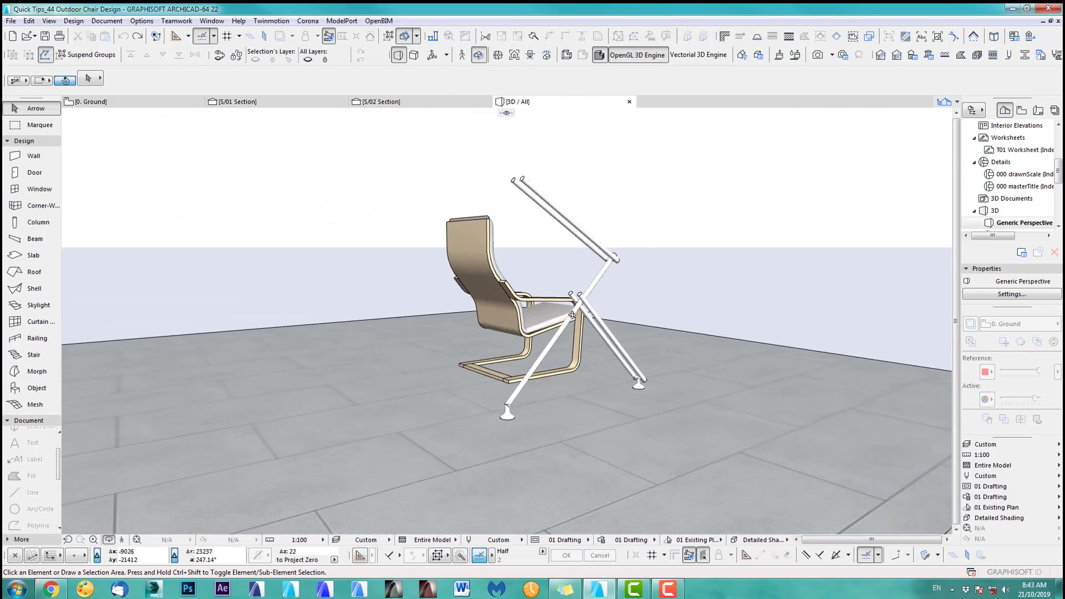
{"action": "scroll", "coordinate": [480, 447], "scroll_direction": "down", "scroll_amount": 7}
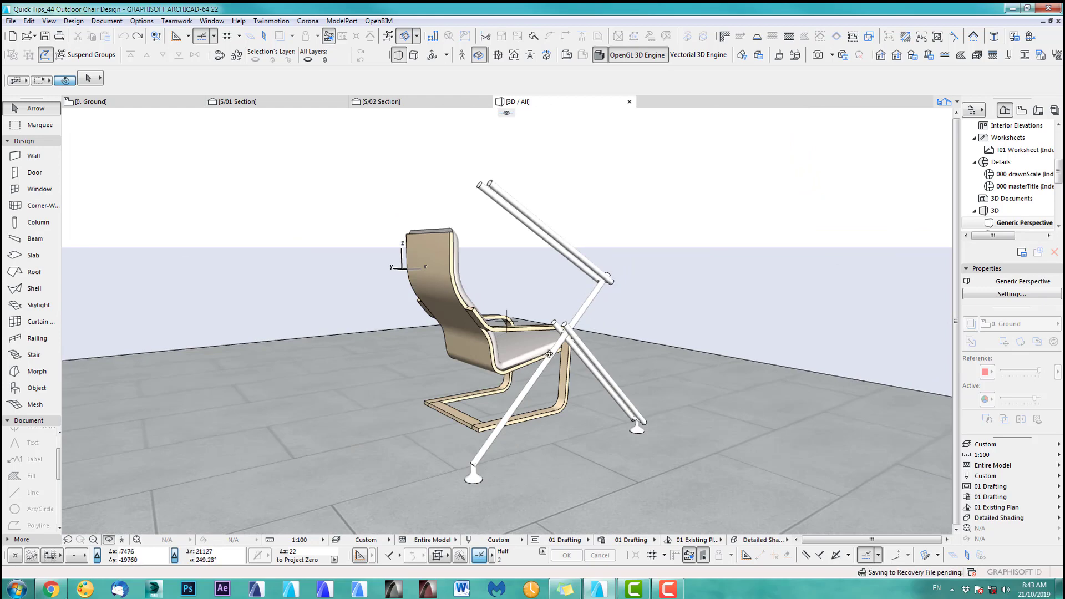
Thicken the single rear leg tube in the Ground plan by offsetting its profile's long edge outward by 5, and check it in 3D.
{"action": "key", "text": "F2"}
{"action": "left_click", "coordinate": [574, 364]}
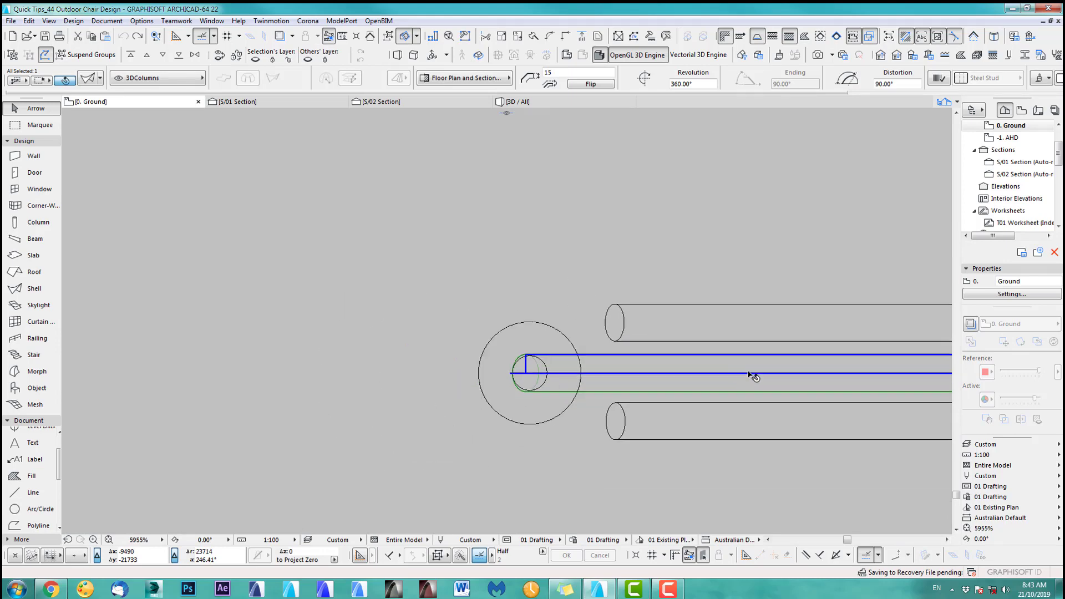
{"action": "scroll", "coordinate": [749, 374], "scroll_direction": "down", "scroll_amount": 1}
{"action": "middle_click_drag", "start_coordinate": [749, 375], "coordinate": [638, 375]}
{"action": "scroll", "coordinate": [641, 375], "scroll_direction": "up", "scroll_amount": 4}
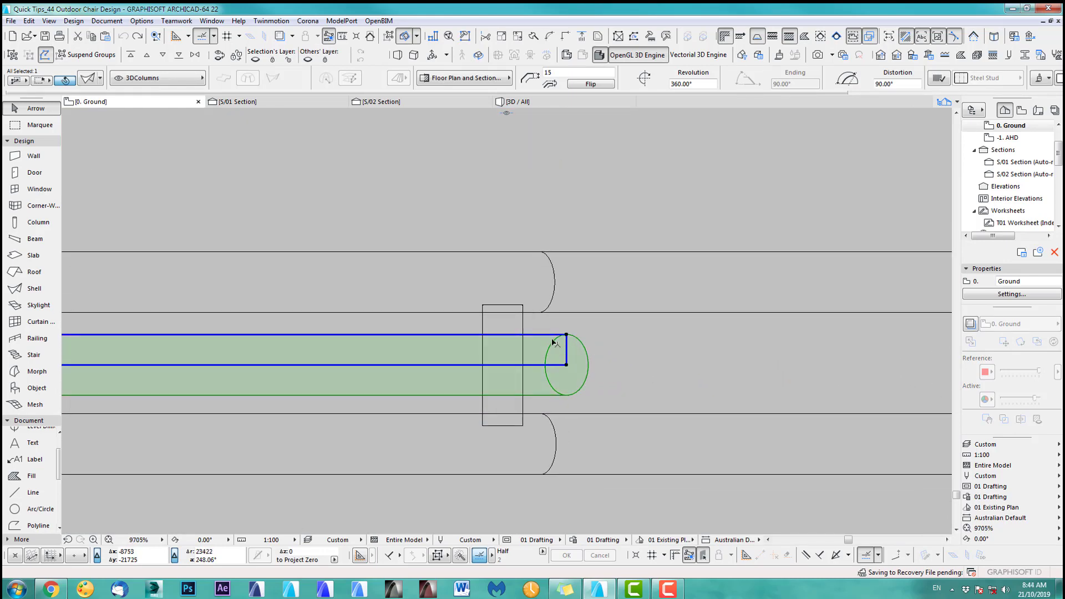
{"action": "left_click", "coordinate": [545, 339]}
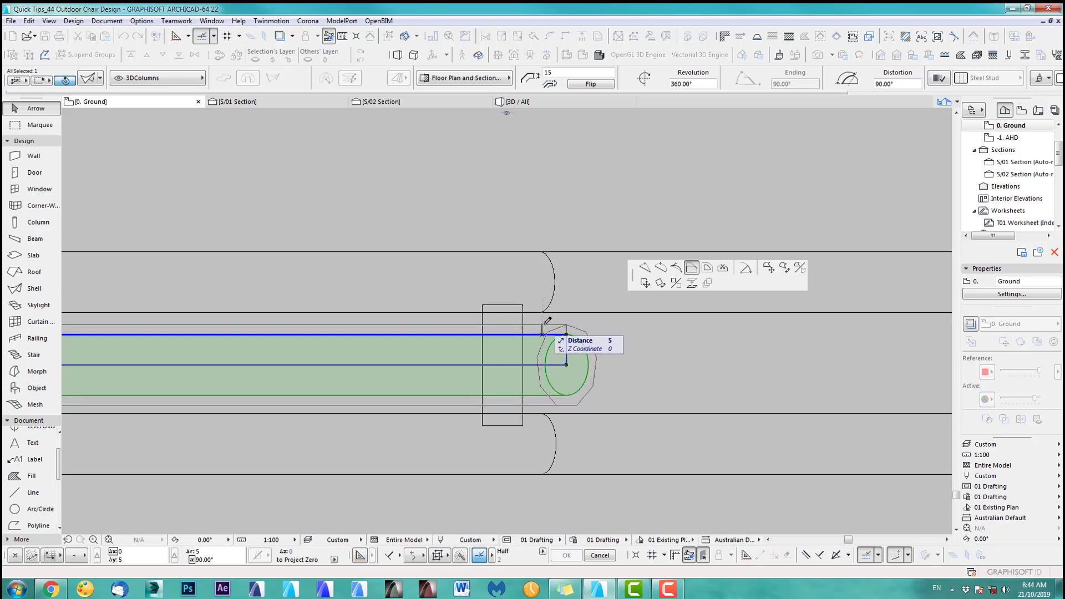
{"action": "key", "text": "Escape"}
{"action": "key", "text": "Escape"}
{"action": "key", "text": "F3"}
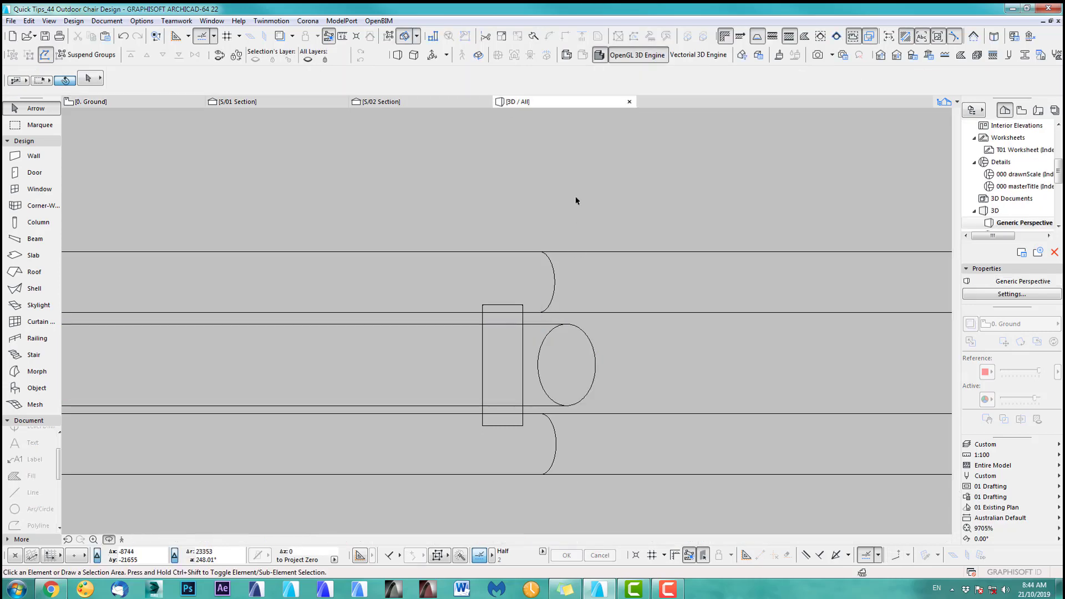
{"action": "mouse_move", "coordinate": [544, 366]}
{"action": "left_mouse_down"}
{"action": "mouse_move", "coordinate": [685, 363]}
{"action": "mouse_move", "coordinate": [709, 344]}
{"action": "mouse_move", "coordinate": [546, 365]}
{"action": "left_mouse_up"}
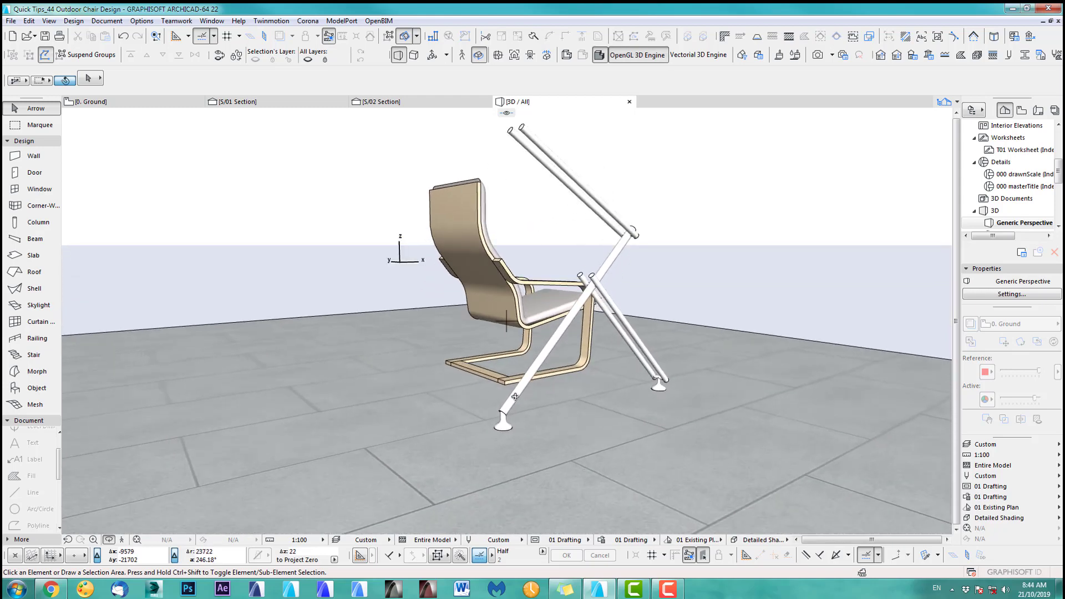
Move the rear foot in the Ground plan crosswise to the leg tube, off its centreline, and view the frame in 3D.
{"action": "key", "text": "F2"}
{"action": "scroll", "coordinate": [659, 376], "scroll_direction": "down", "scroll_amount": 5}
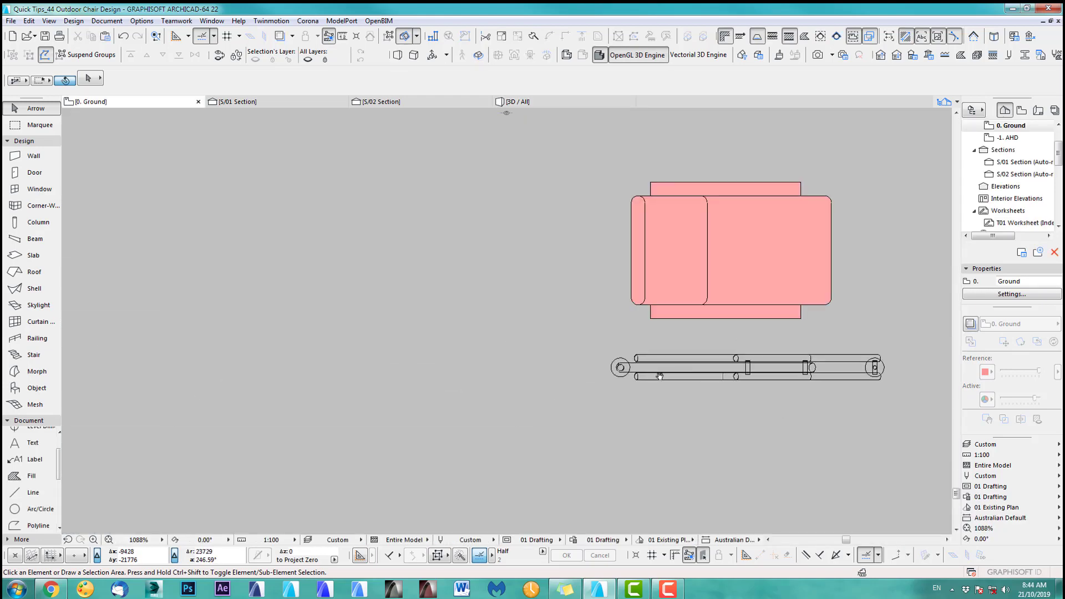
{"action": "scroll", "coordinate": [660, 371], "scroll_direction": "up", "scroll_amount": 6}
{"action": "left_click", "coordinate": [529, 332]}
{"action": "key", "text": "ctrl+d"}
{"action": "left_click", "coordinate": [529, 332]}
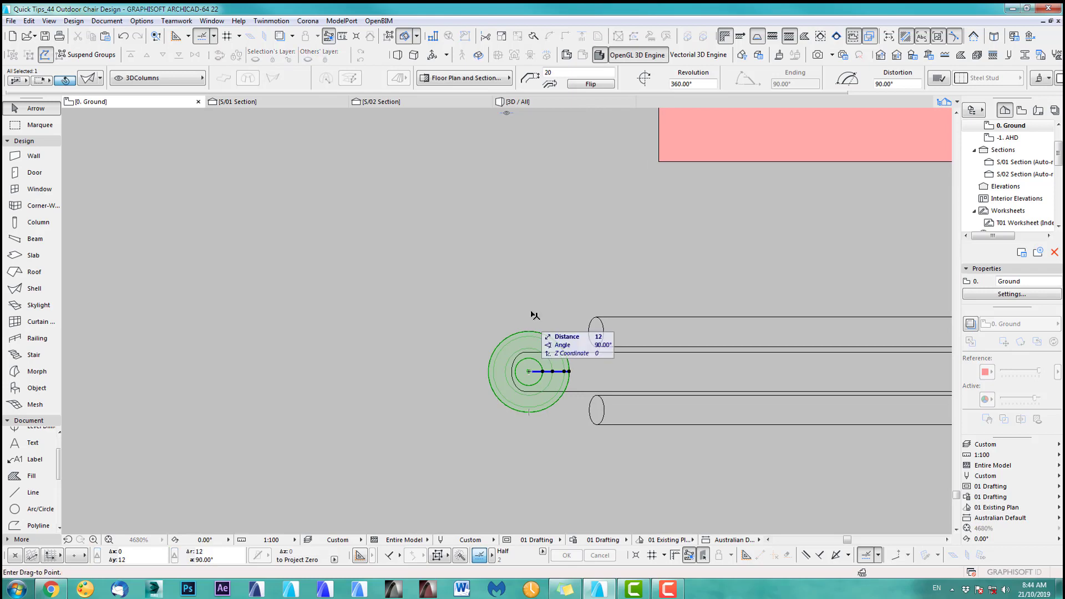
{"action": "left_click", "coordinate": [530, 289]}
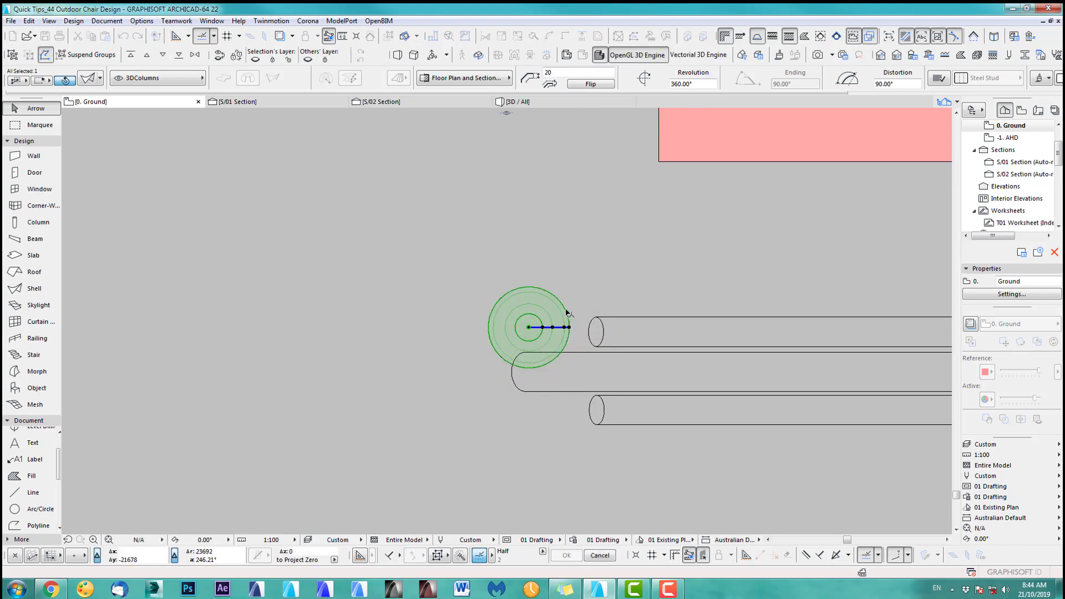
{"action": "left_click", "coordinate": [572, 252]}
{"action": "key", "text": "F3"}
{"action": "scroll", "coordinate": [516, 412], "scroll_direction": "up", "scroll_amount": 4}
{"action": "middle_click_drag", "start_coordinate": [519, 411], "coordinate": [545, 431], "text": "shift"}
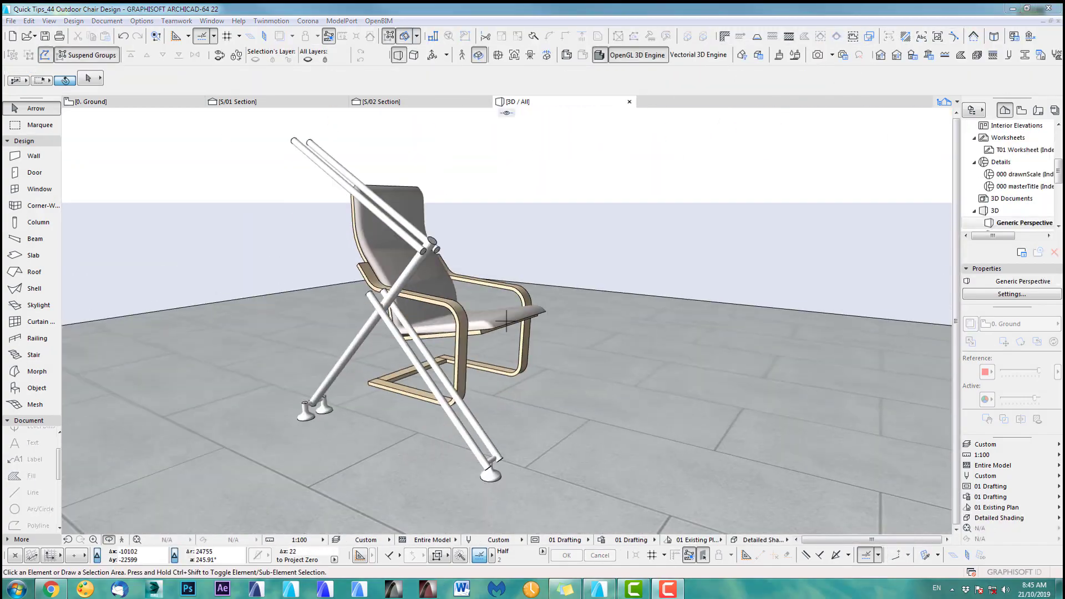
Examine the side frame with its feet, connectors and dark brace against the reference armchair from several angles in 3D.
{"action": "scroll", "coordinate": [557, 212], "scroll_direction": "up", "scroll_amount": 5}
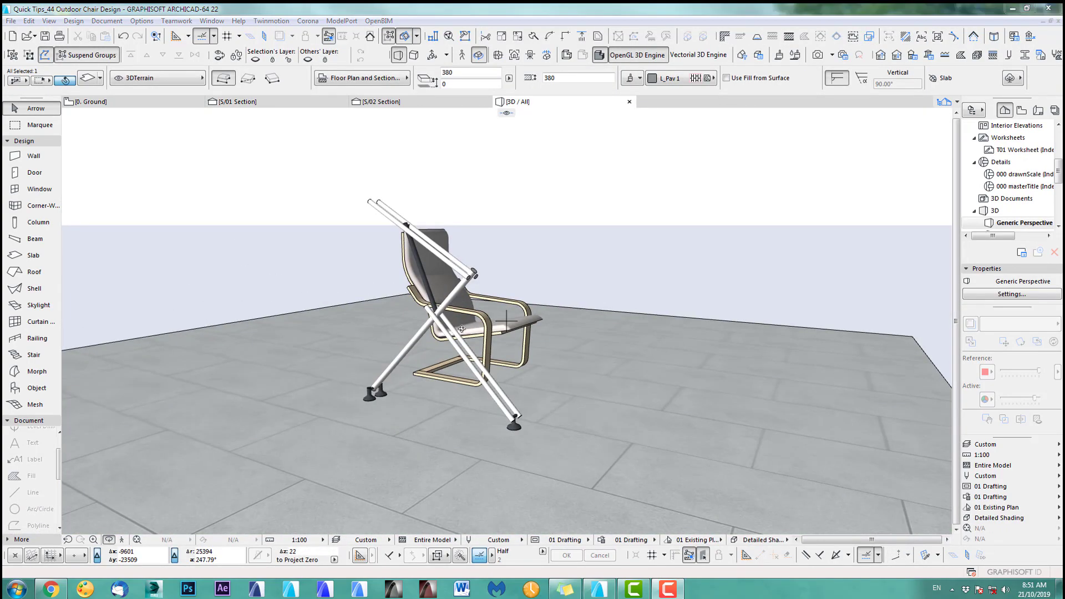
{"action": "scroll", "coordinate": [461, 329], "scroll_direction": "up", "scroll_amount": 3}
{"action": "middle_click_drag", "start_coordinate": [462, 333], "coordinate": [543, 349]}
{"action": "left_click_drag", "start_coordinate": [543, 355], "coordinate": [508, 382]}
{"action": "middle_click_drag", "start_coordinate": [508, 391], "coordinate": [476, 322]}
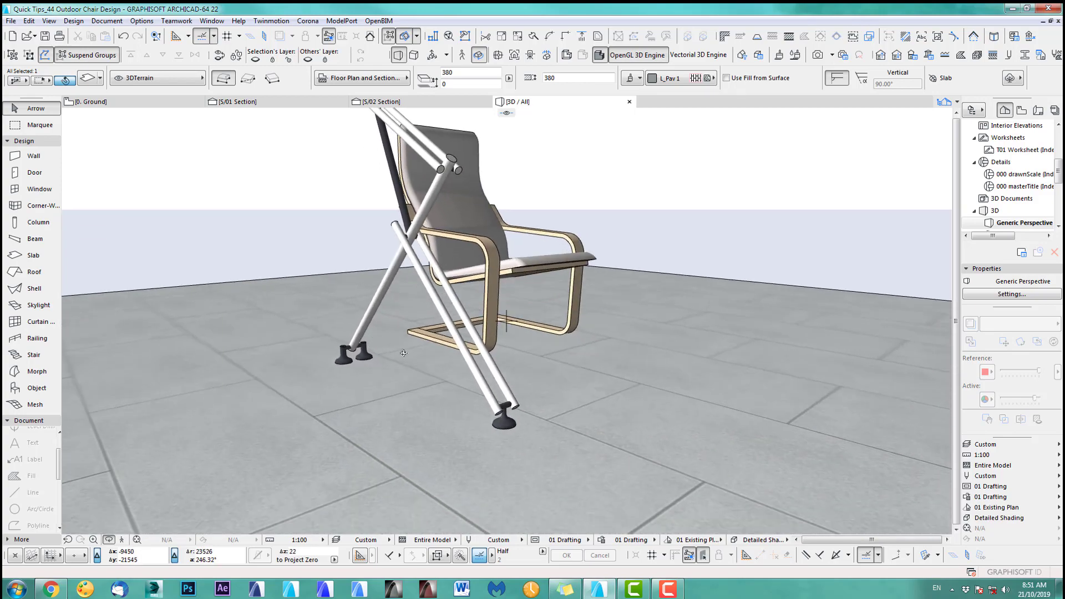
{"action": "left_click_drag", "start_coordinate": [417, 249], "coordinate": [407, 277]}
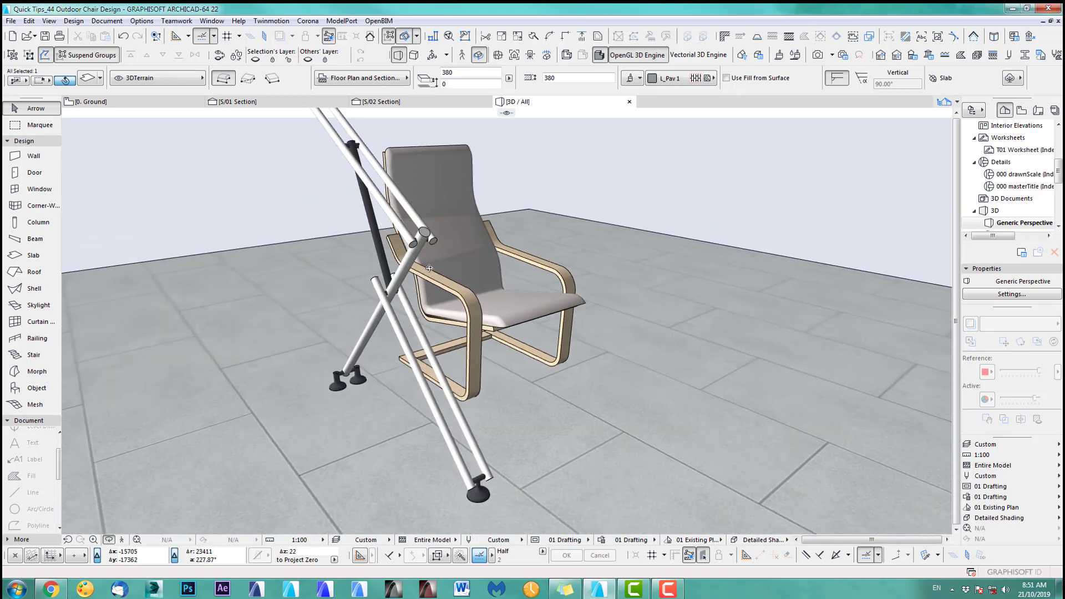
{"action": "scroll", "coordinate": [462, 291], "scroll_direction": "down", "scroll_amount": 2}
{"action": "middle_click_drag", "start_coordinate": [461, 293], "coordinate": [481, 304]}
{"action": "left_click_drag", "start_coordinate": [480, 355], "coordinate": [506, 311]}
{"action": "middle_click_drag", "start_coordinate": [508, 311], "coordinate": [506, 320]}
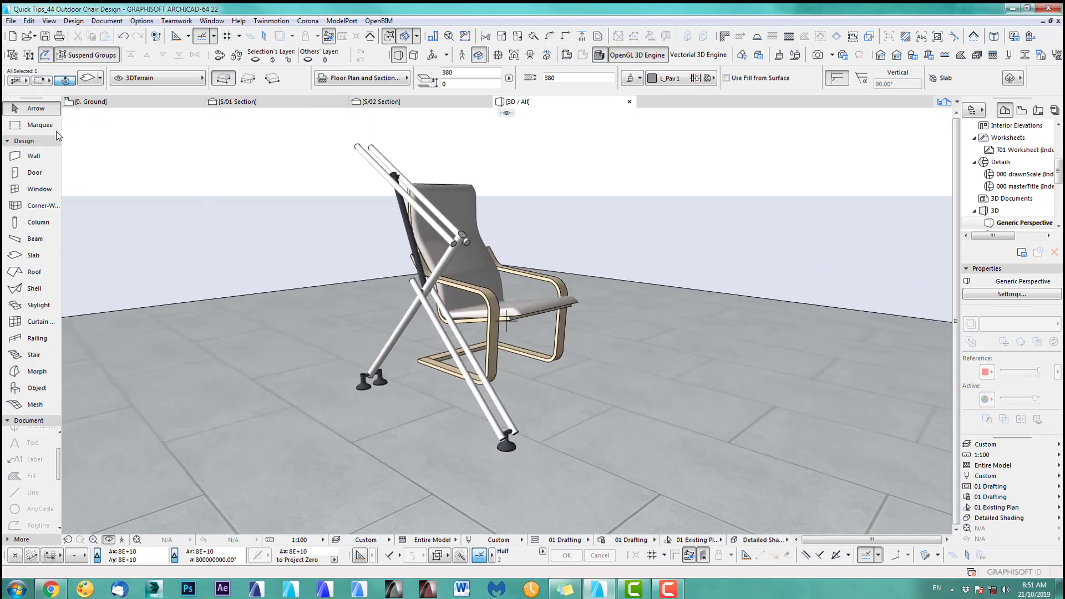
Select all side frame elements in 3D, leaving out the armchair and floor slab, and group them.
{"action": "left_click", "coordinate": [38, 115]}
{"action": "left_click_drag", "start_coordinate": [306, 126], "coordinate": [618, 466]}
{"action": "left_click", "coordinate": [566, 294], "text": "shift"}
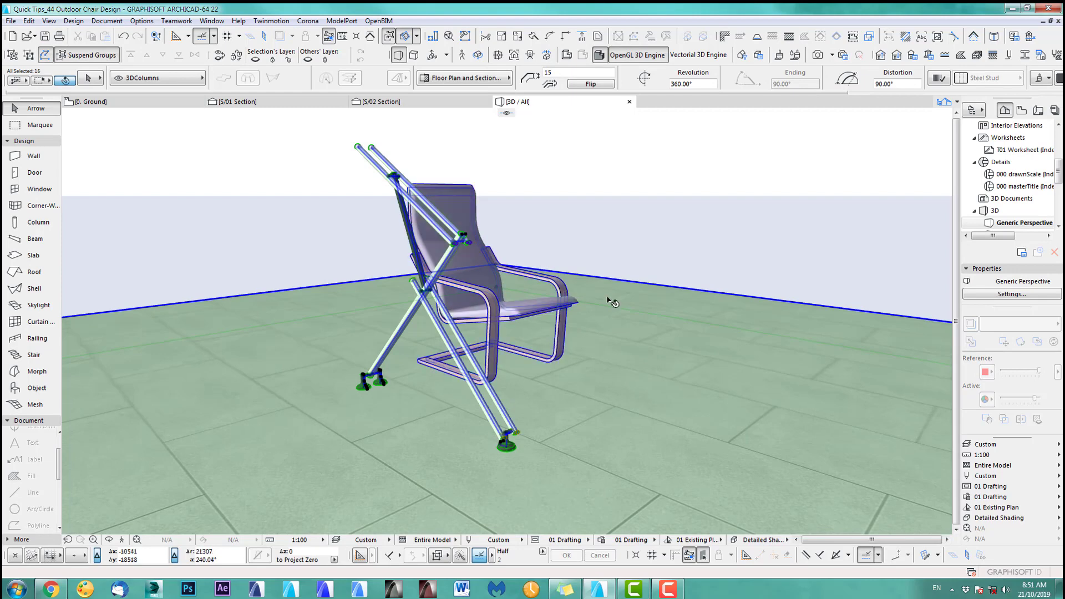
{"action": "left_click", "coordinate": [639, 301], "text": "shift"}
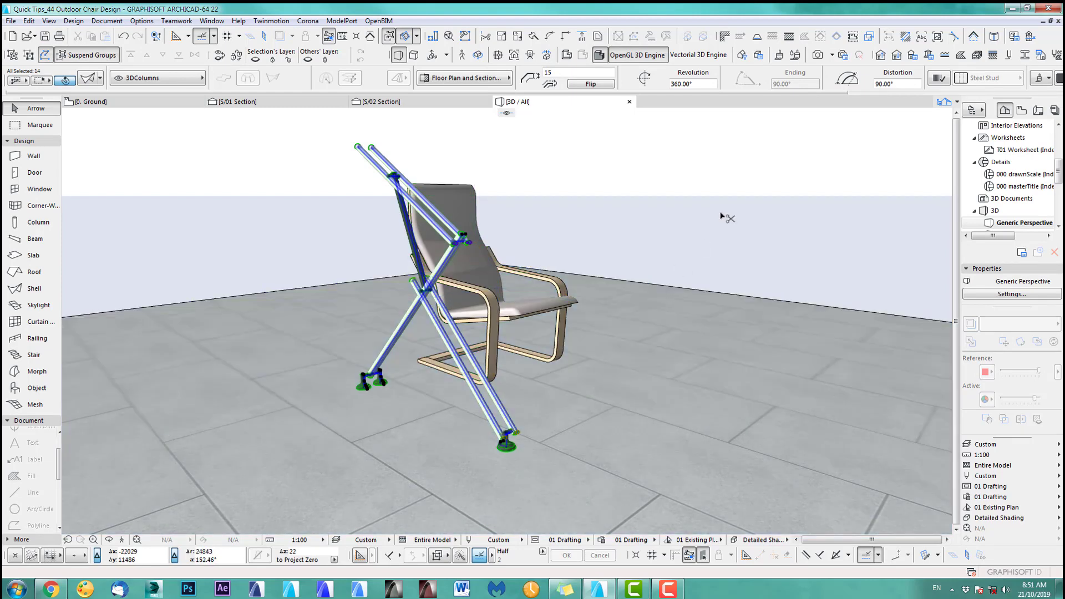
{"action": "left_click", "coordinate": [694, 207]}
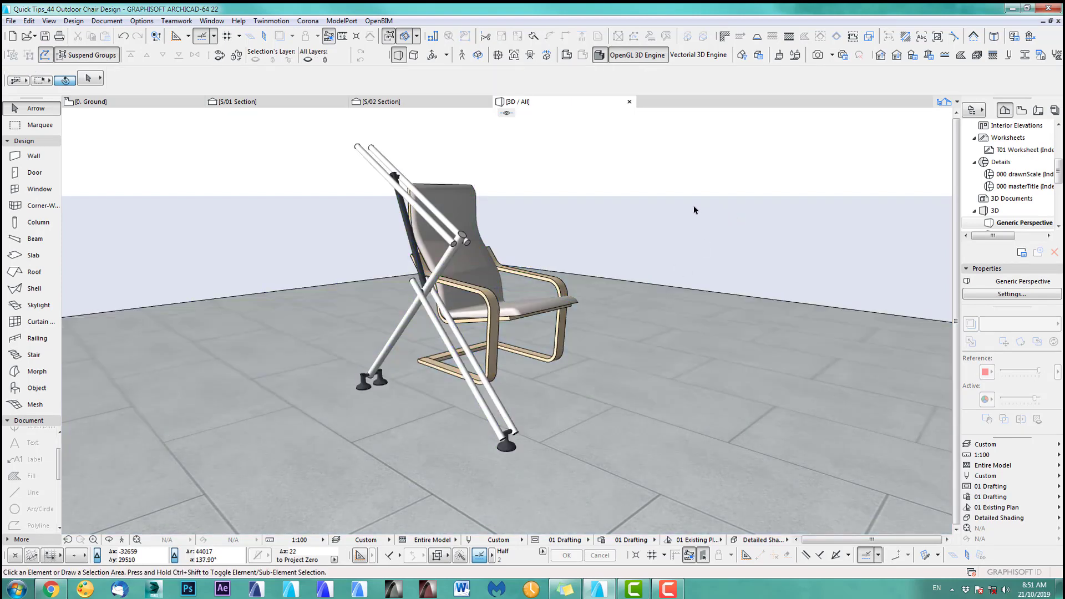
Turn off Suspend Groups in the Ground plan so the whole side frame is selected as one group.
{"action": "key", "text": "F2"}
{"action": "scroll", "coordinate": [638, 377], "scroll_direction": "down", "scroll_amount": 3}
{"action": "middle_click_drag", "start_coordinate": [532, 390], "coordinate": [565, 378]}
{"action": "scroll", "coordinate": [565, 378], "scroll_direction": "down", "scroll_amount": 3}
{"action": "middle_click_drag", "start_coordinate": [624, 409], "coordinate": [525, 400]}
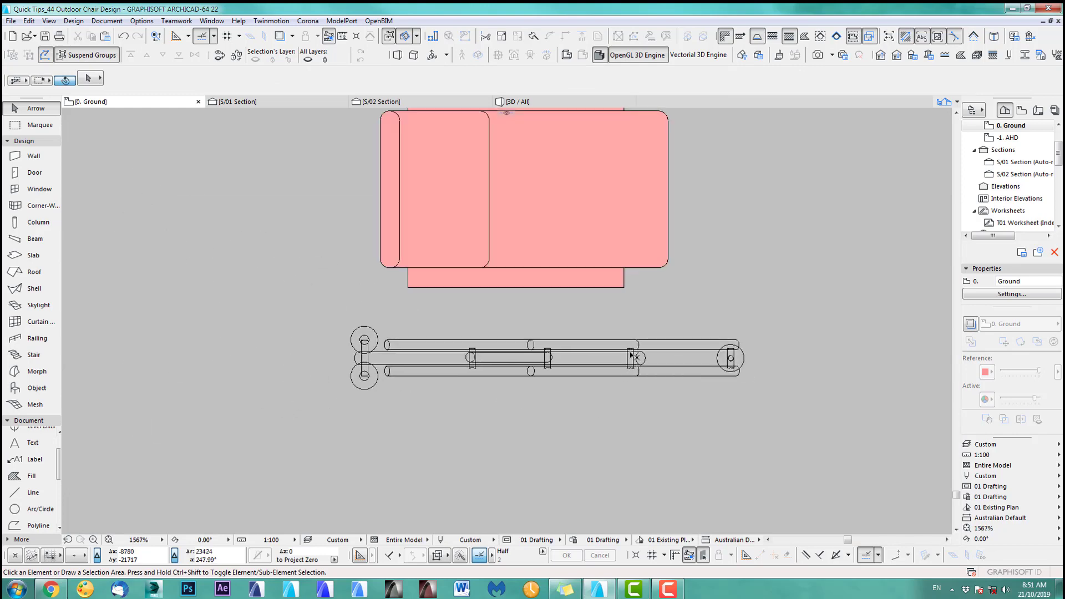
{"action": "left_click", "coordinate": [732, 359]}
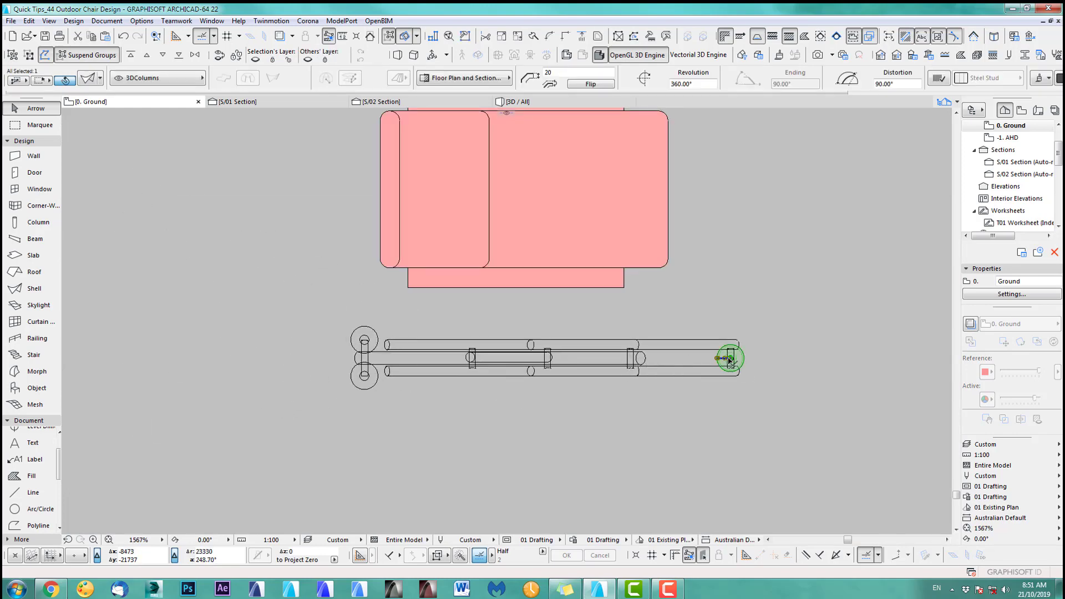
{"action": "left_click", "coordinate": [89, 55]}
{"action": "scroll", "coordinate": [695, 311], "scroll_direction": "down", "scroll_amount": 2}
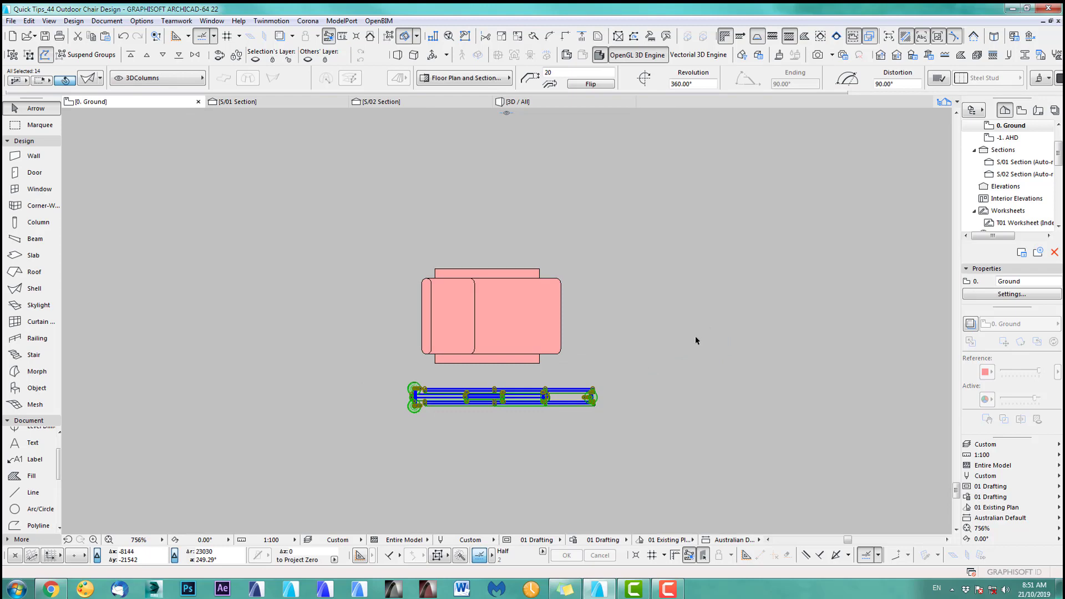
Drag a copy of the grouped side frame 2000 along the Y axis in plan, and check the pair in 3D.
{"action": "key", "text": "ctrl+alt+d"}
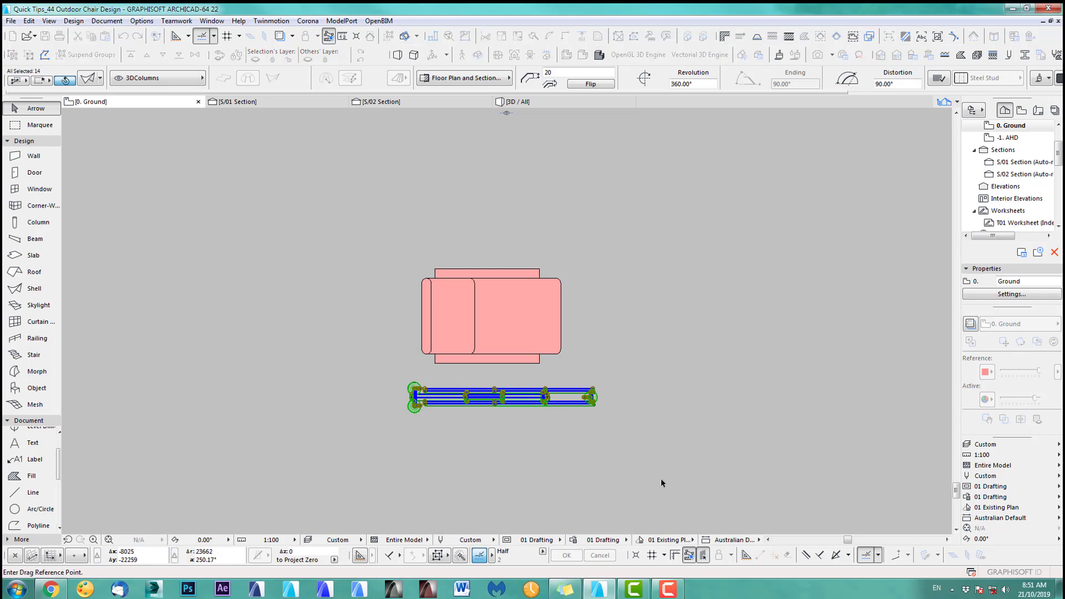
{"action": "left_click", "coordinate": [592, 405]}
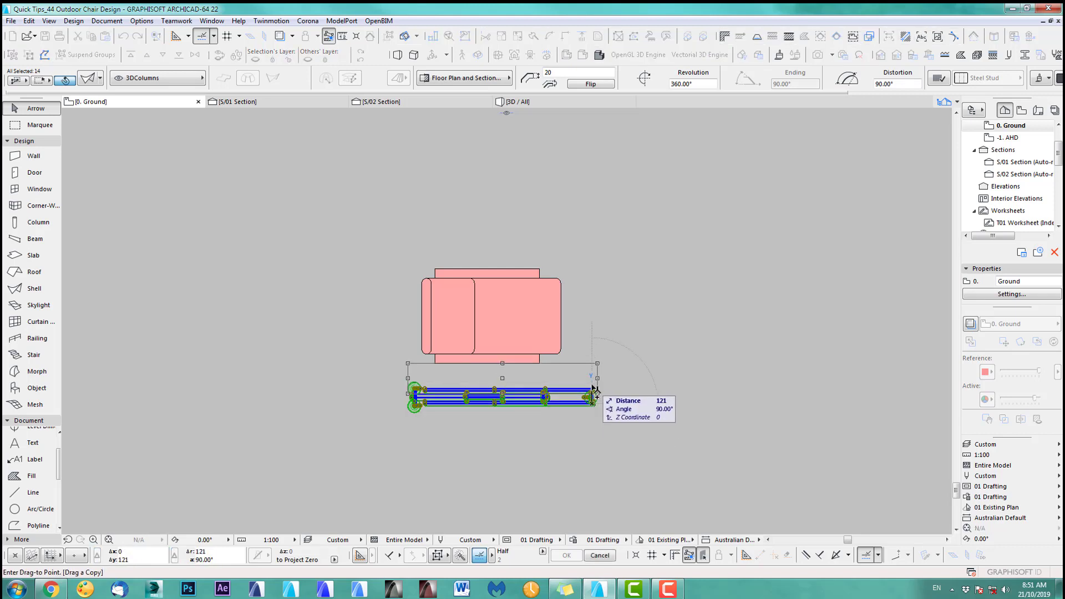
{"action": "type", "text": "y2"}
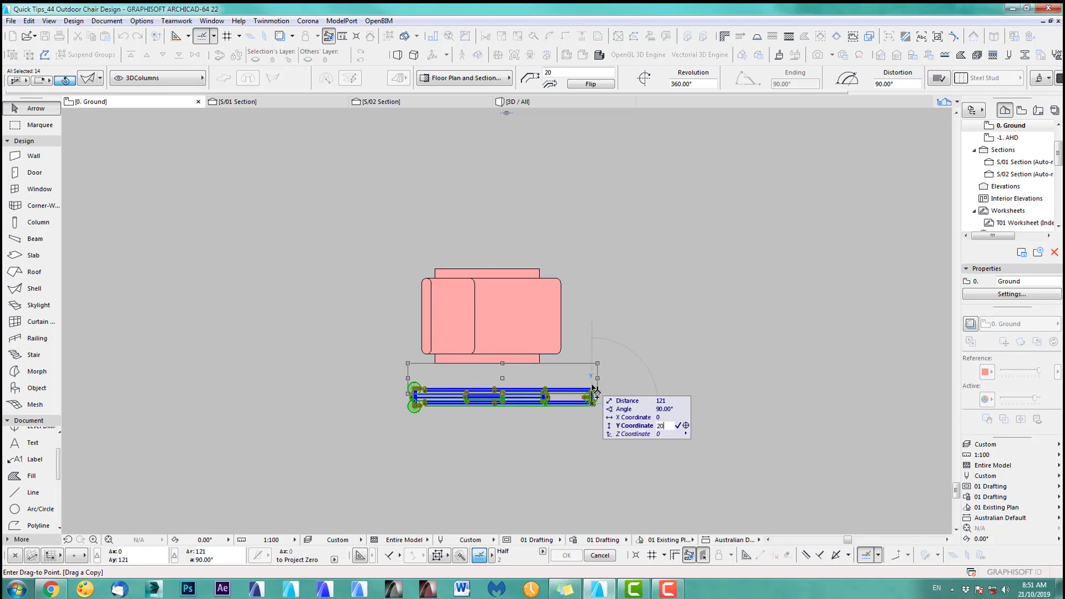
{"action": "type", "text": "000"}
{"action": "key", "text": "Return"}
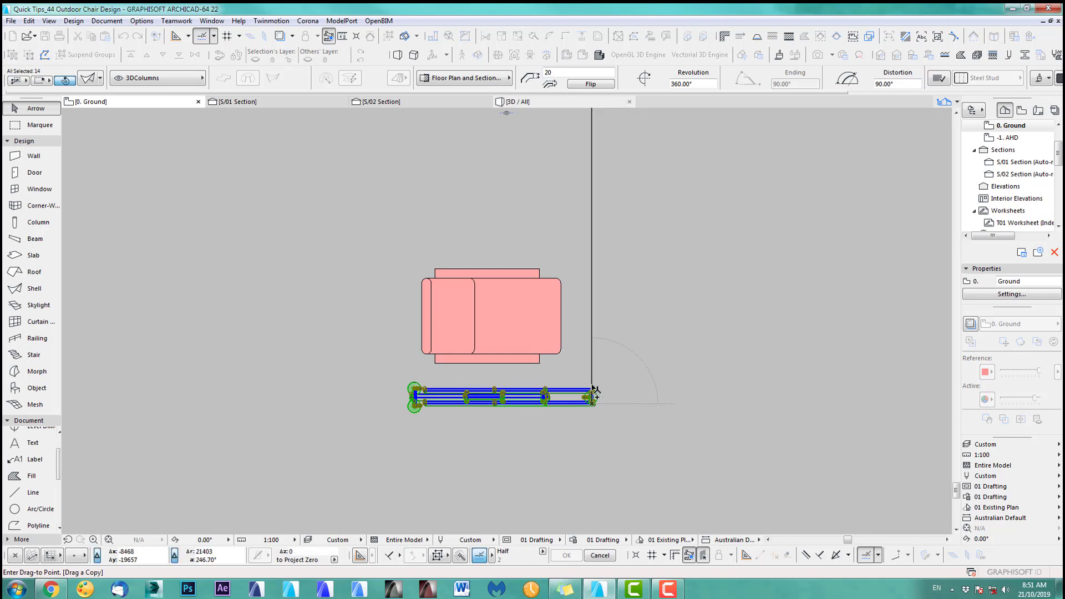
{"action": "left_click", "coordinate": [678, 231]}
{"action": "scroll", "coordinate": [659, 310], "scroll_direction": "down", "scroll_amount": 5}
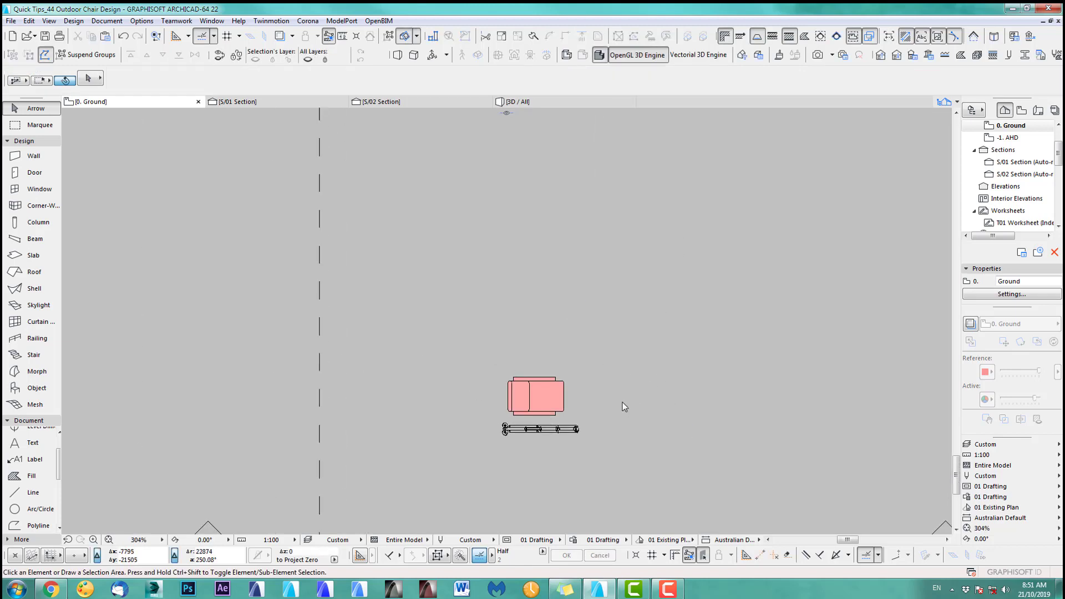
{"action": "key", "text": "F3"}
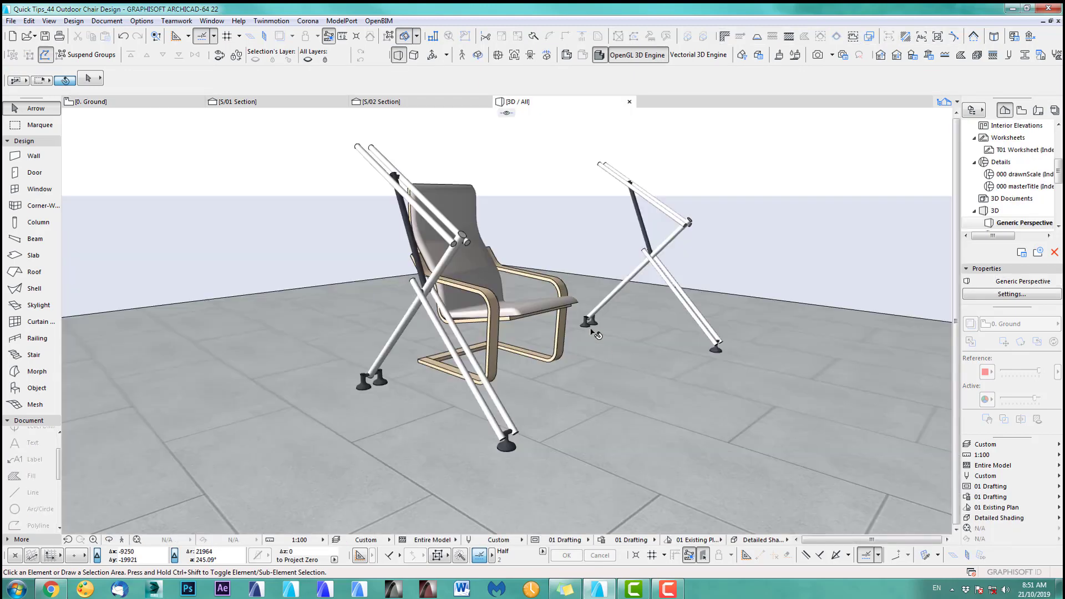
{"action": "middle_click_drag", "start_coordinate": [599, 333], "coordinate": [551, 345]}
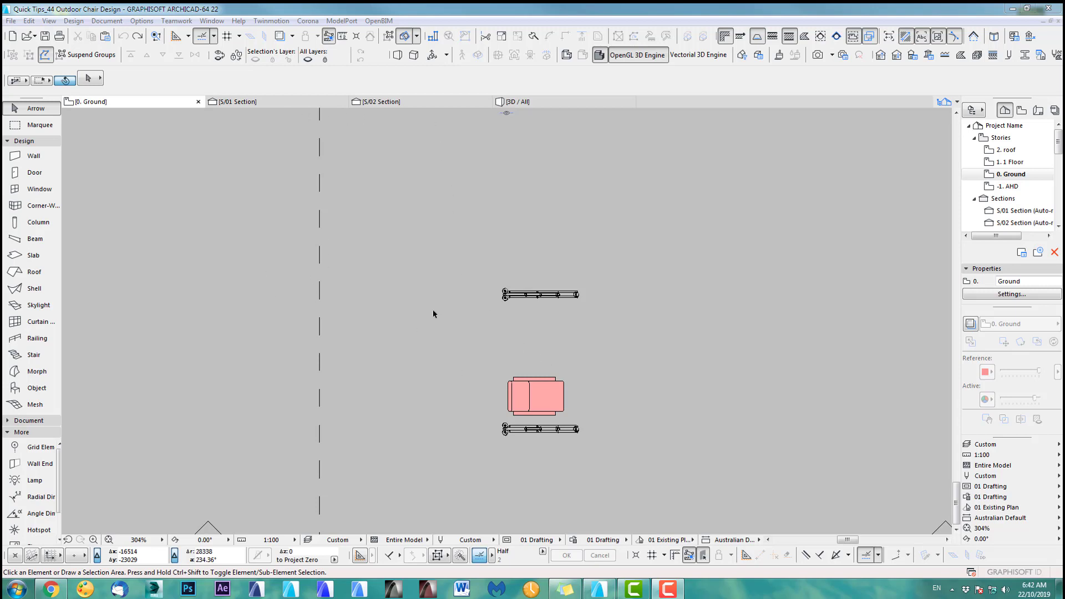
Copy the red seat profile lines and arc from the S/01 Section and paste them into the Ground plan between the side frames.
{"action": "left_click", "coordinate": [247, 101]}
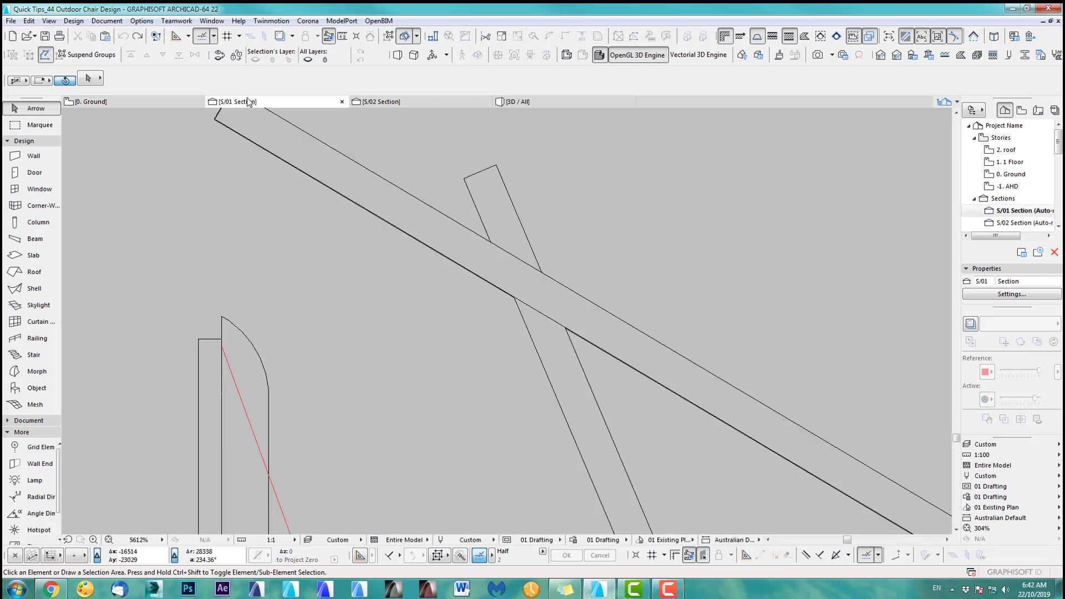
{"action": "scroll", "coordinate": [433, 316], "scroll_direction": "down", "scroll_amount": 8}
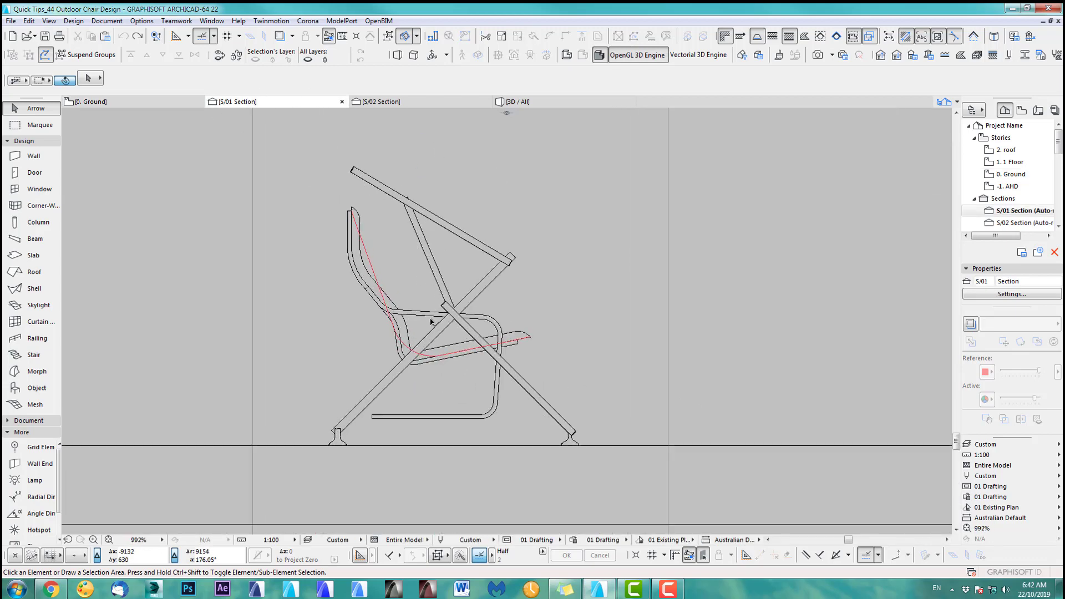
{"action": "scroll", "coordinate": [432, 322], "scroll_direction": "up", "scroll_amount": 1}
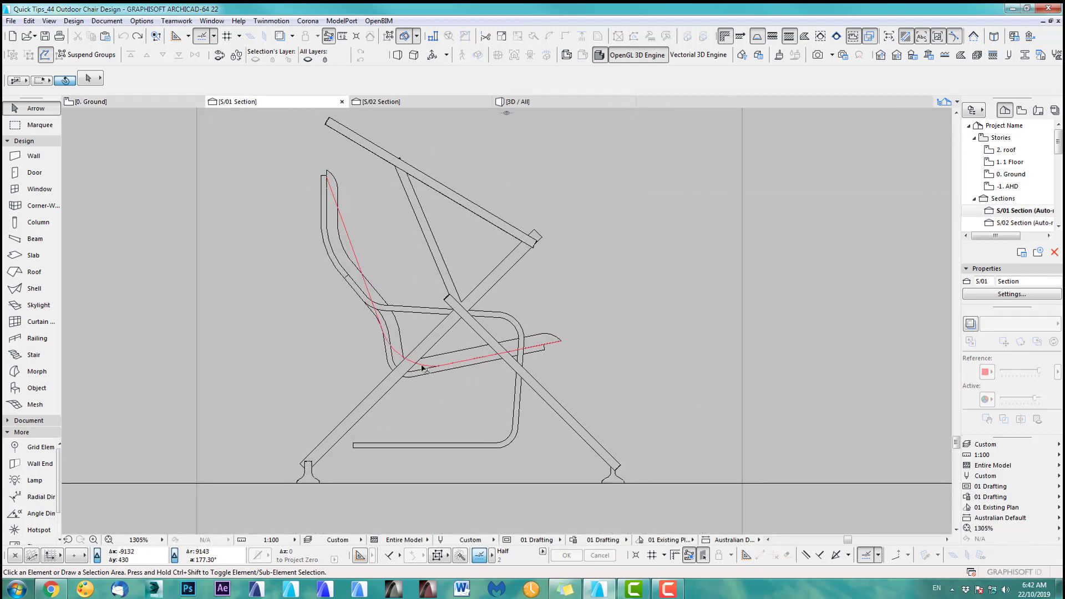
{"action": "left_click", "coordinate": [350, 240]}
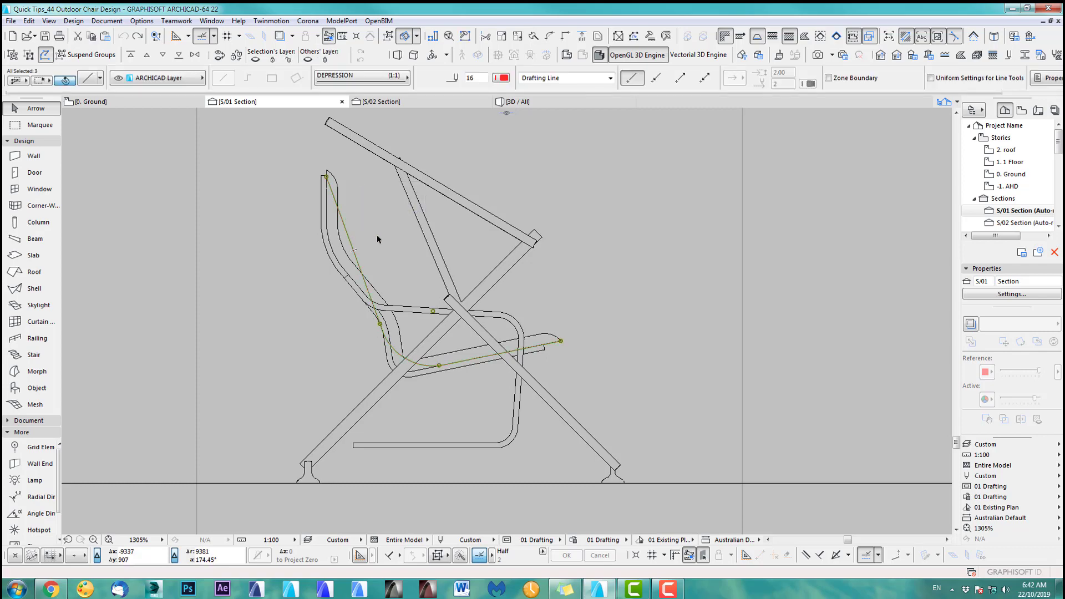
{"action": "key", "text": "F2"}
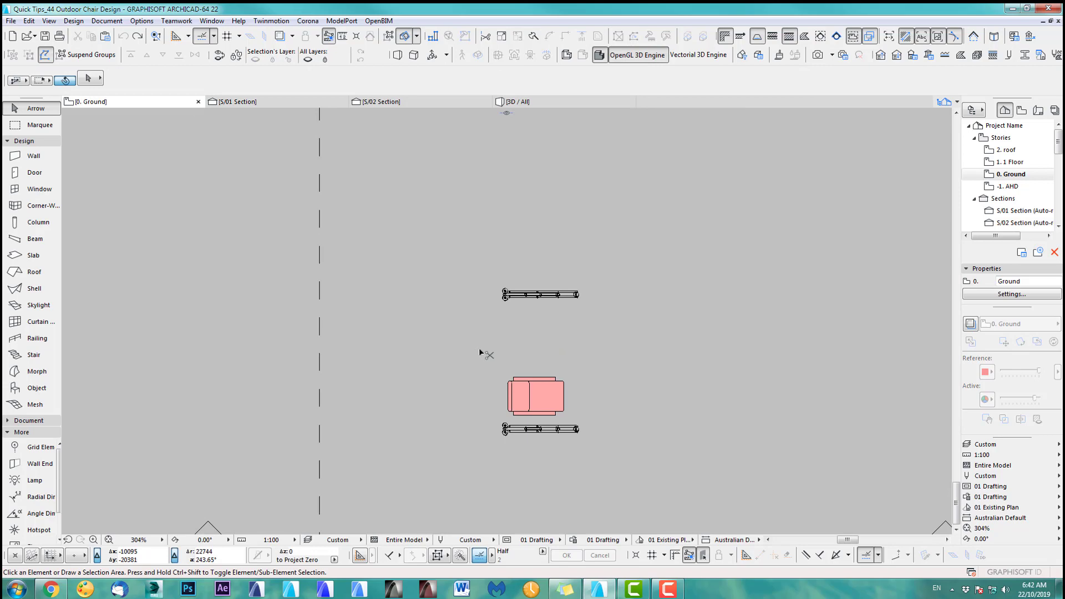
{"action": "key", "text": "ctrl+v"}
{"action": "left_click", "coordinate": [599, 267]}
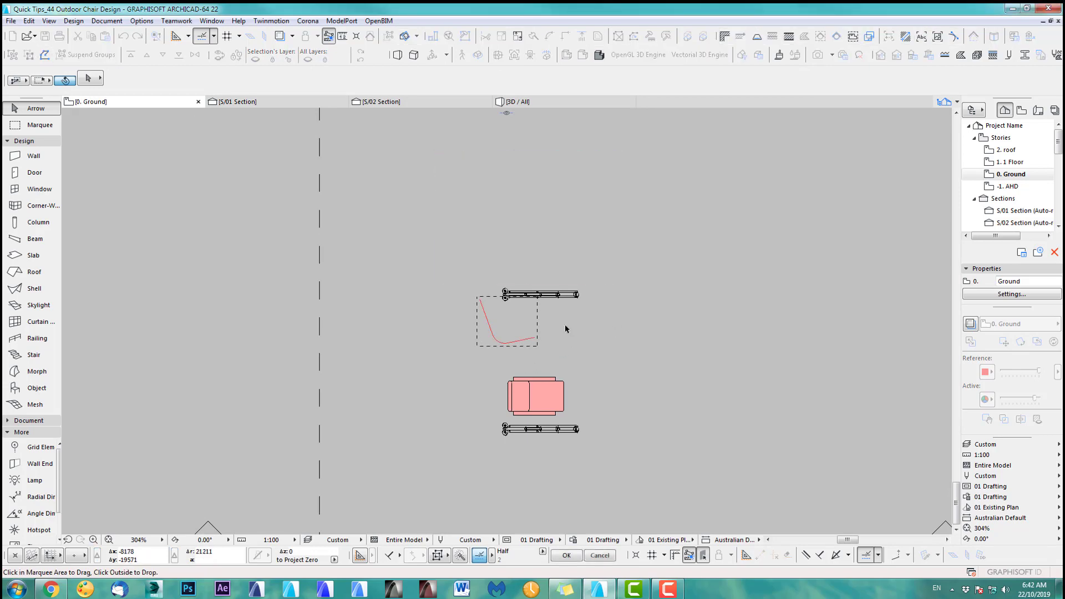
{"action": "left_click", "coordinate": [519, 337]}
{"action": "left_click", "coordinate": [558, 235]}
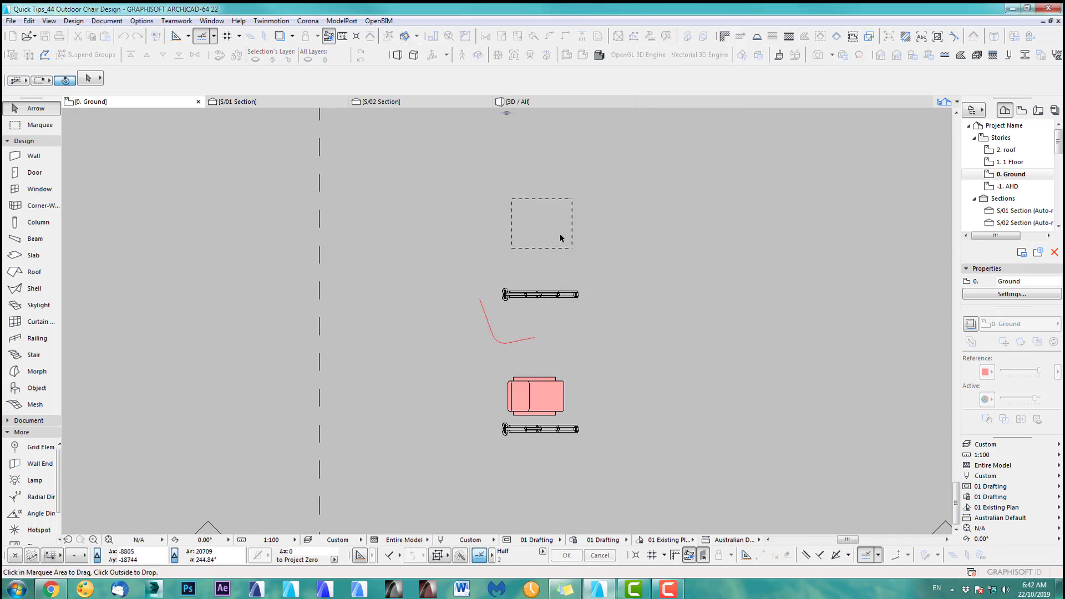
Set up the Shell tool for an extruded shell with Wd-Mahogany on all of its surfaces.
{"action": "scroll", "coordinate": [551, 207], "scroll_direction": "up", "scroll_amount": 5}
{"action": "scroll", "coordinate": [589, 274], "scroll_direction": "up", "scroll_amount": 2}
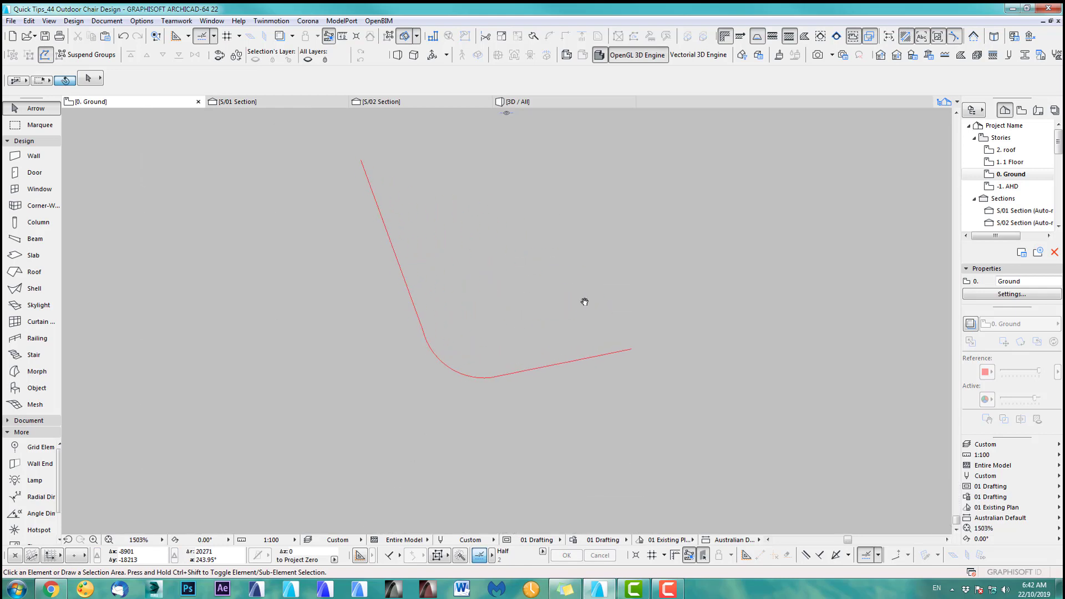
{"action": "left_click", "coordinate": [32, 289]}
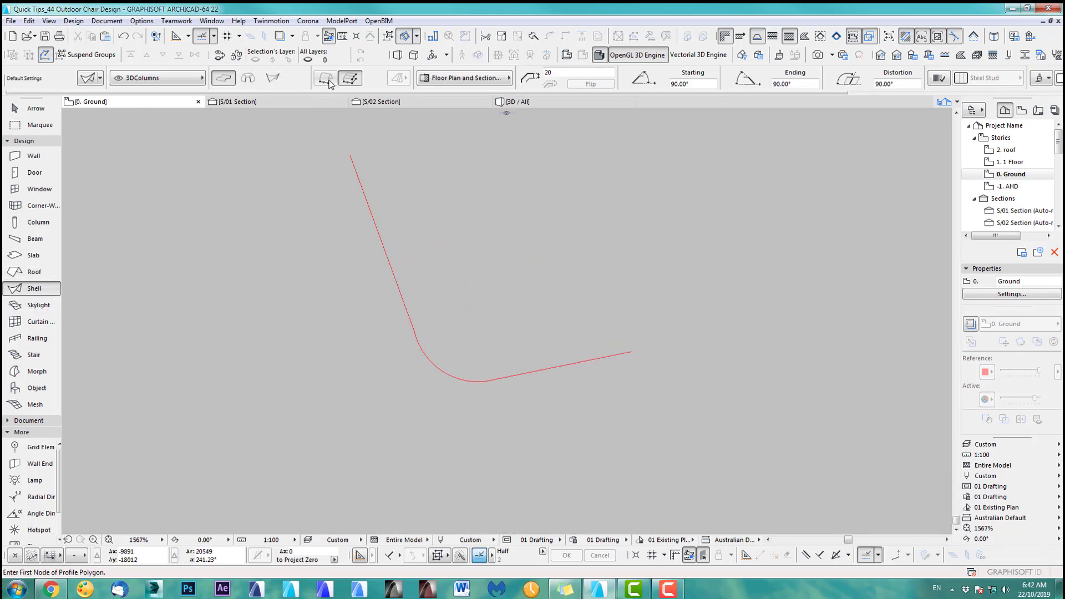
{"action": "left_click", "coordinate": [349, 80]}
{"action": "left_click", "coordinate": [348, 80]}
{"action": "left_click", "coordinate": [1040, 77]}
{"action": "left_click", "coordinate": [994, 108]}
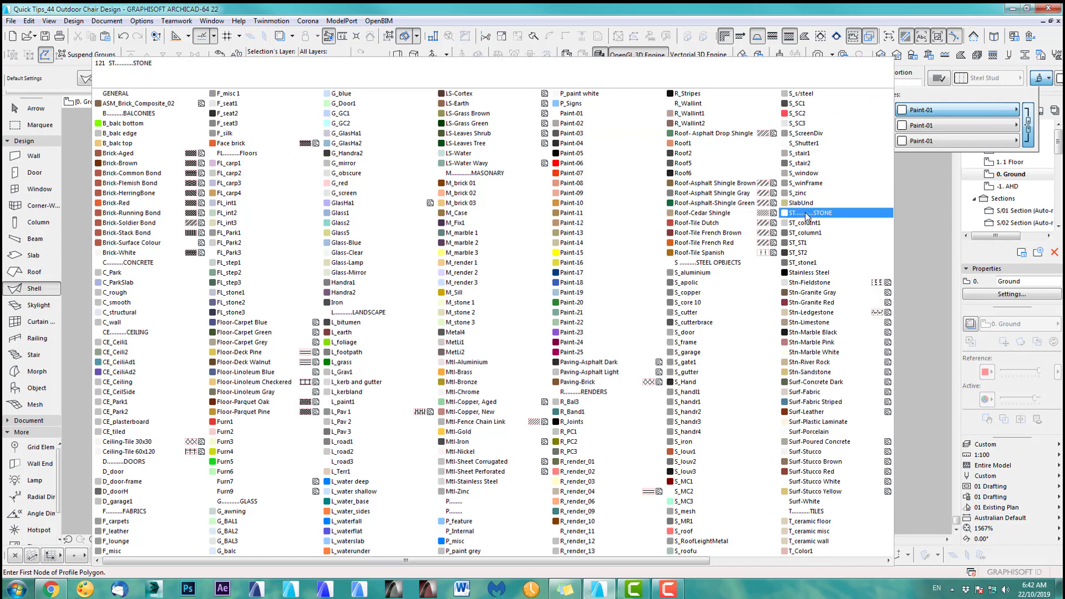
{"action": "scroll", "coordinate": [805, 236], "scroll_direction": "down", "scroll_amount": 2}
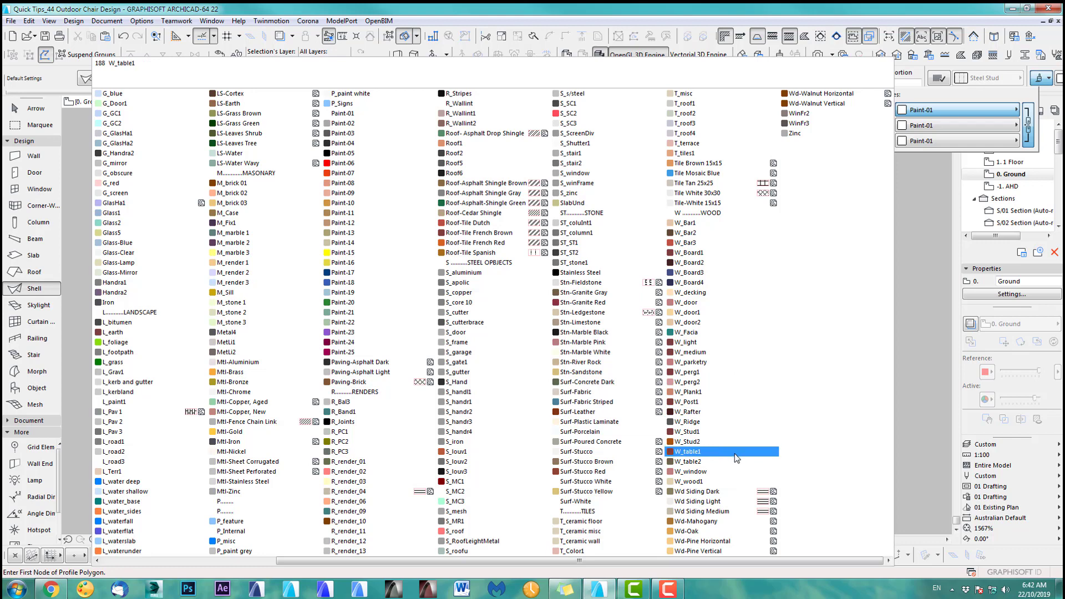
{"action": "left_click", "coordinate": [710, 521]}
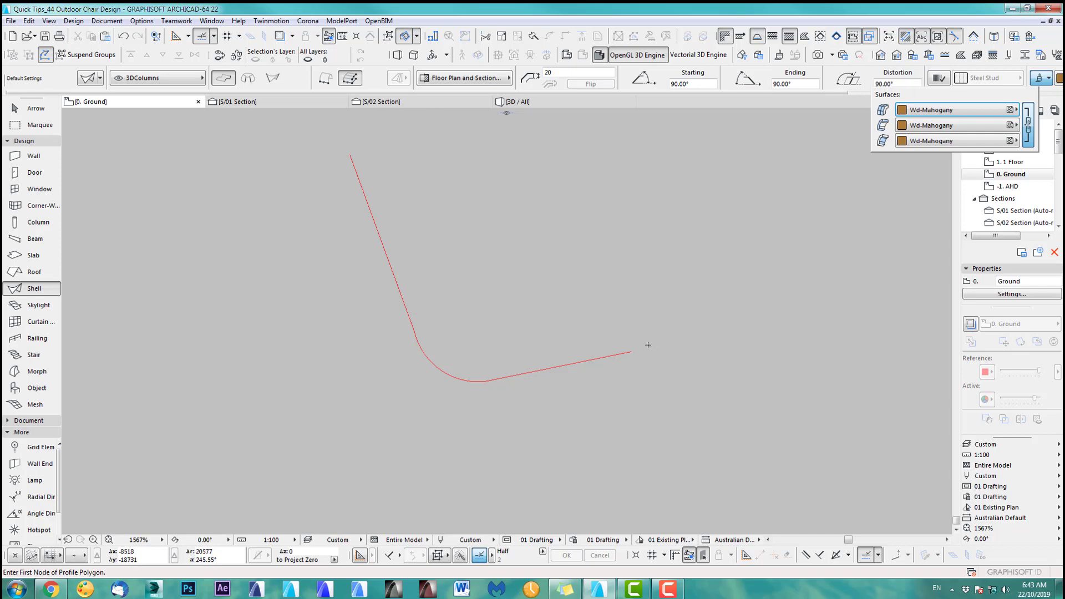
Create an extruded shell slat 100 long from the front end of the red seat profile and flip it to the upper side.
{"action": "left_click", "coordinate": [630, 351]}
{"action": "left_click", "coordinate": [631, 351]}
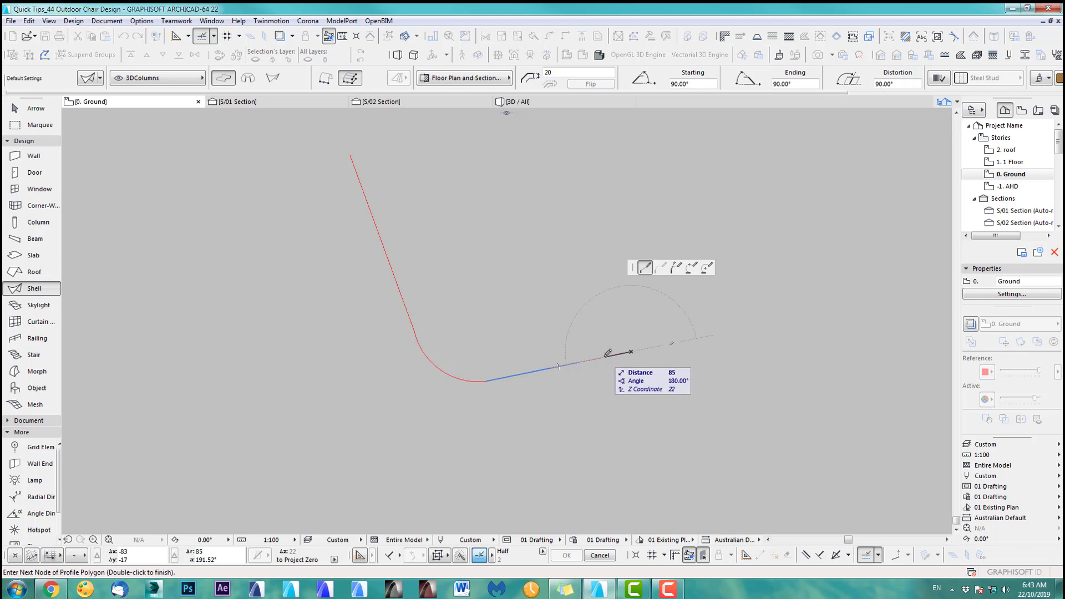
{"action": "type", "text": "1"}
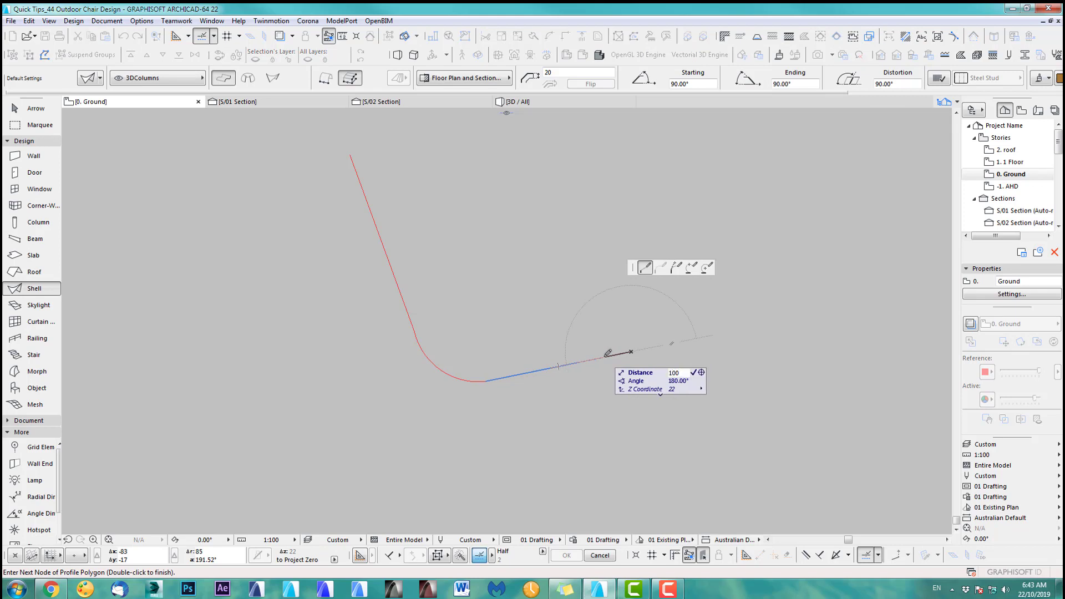
{"action": "type", "text": "00"}
{"action": "key", "text": "Return"}
{"action": "key", "text": "Return"}
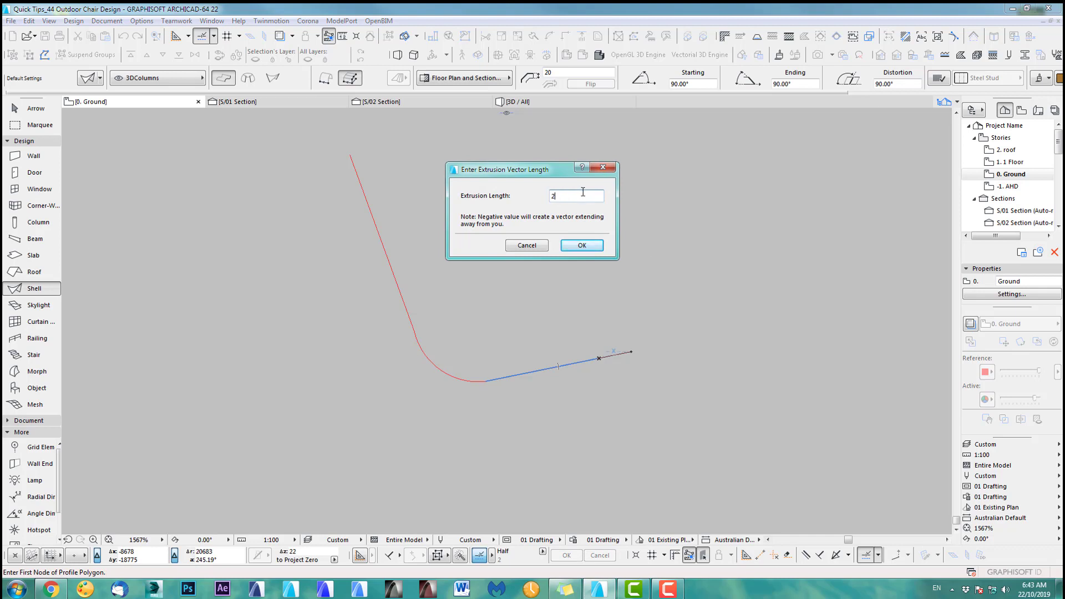
{"action": "left_click", "coordinate": [585, 244]}
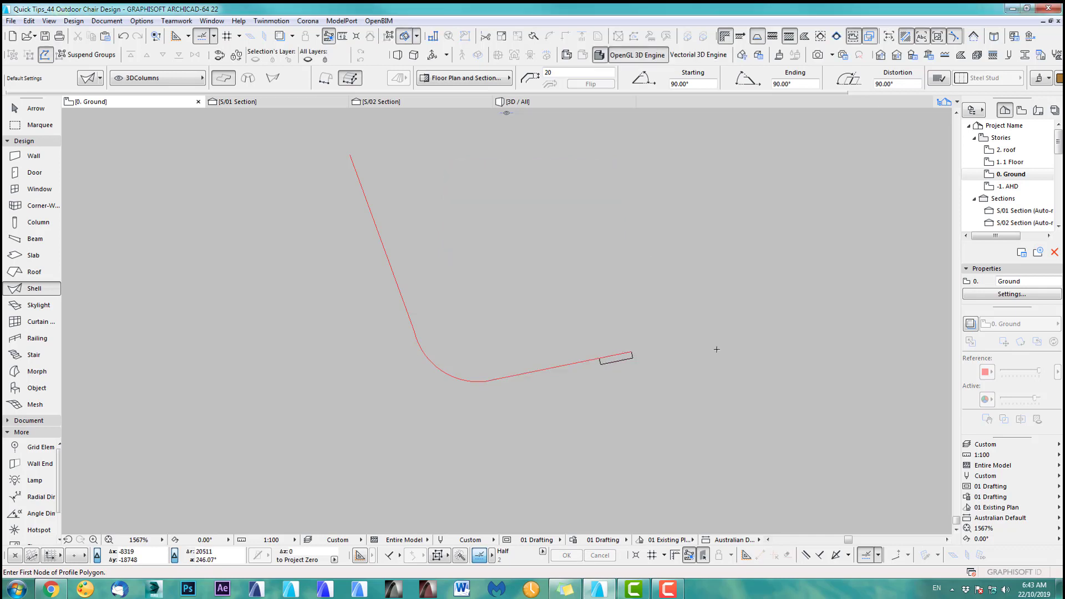
{"action": "left_click", "coordinate": [634, 355], "text": "shift"}
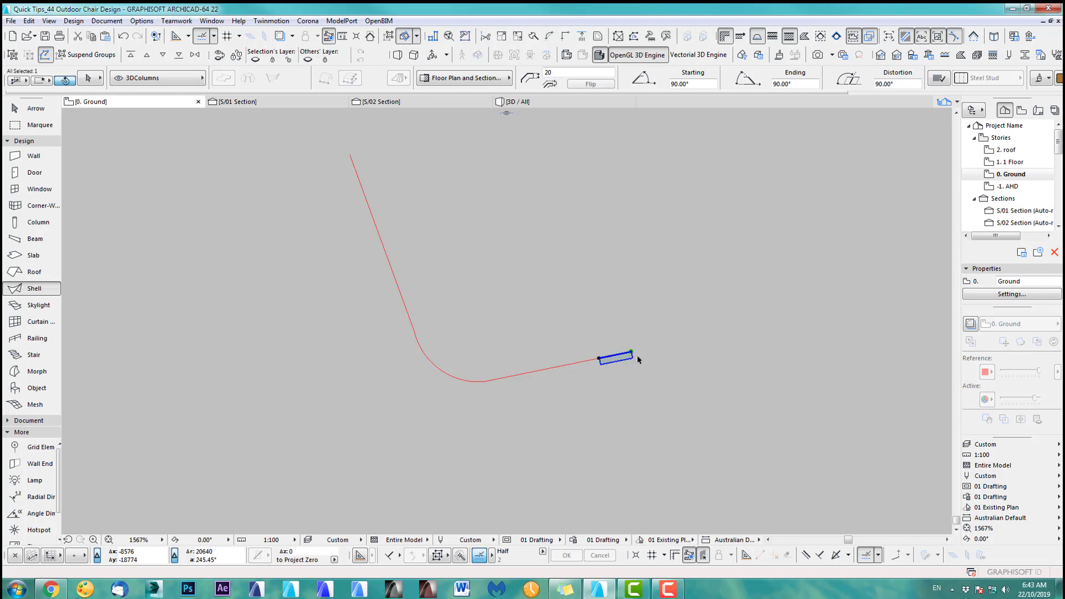
{"action": "left_click", "coordinate": [587, 83]}
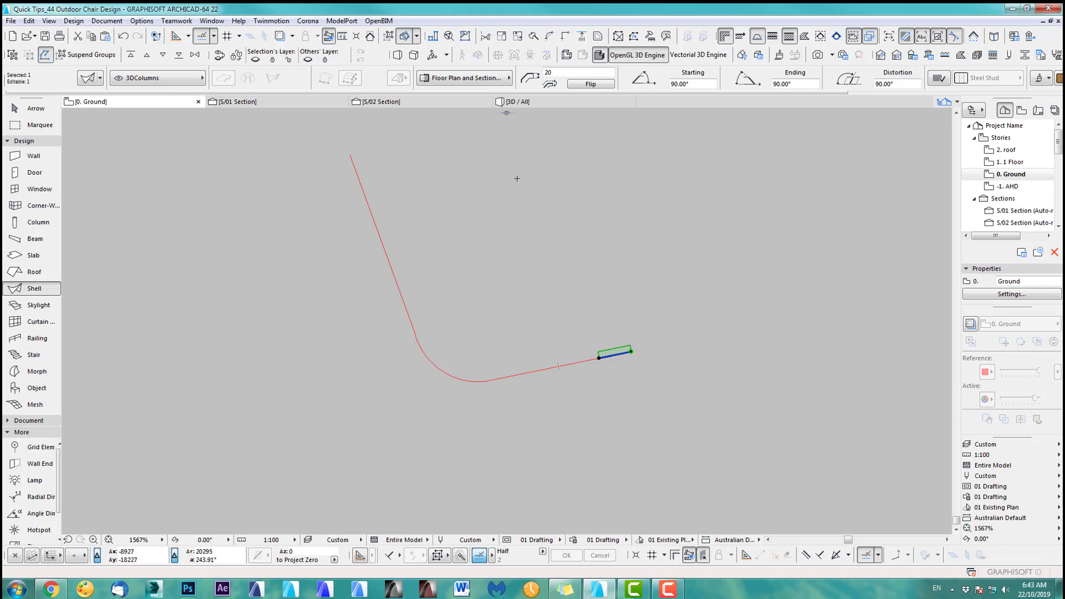
Configure Multiply to distribute 8 dragged copies of the slat along a picked path, with the copies rotated to the path.
{"action": "key", "text": "ctrl+u"}
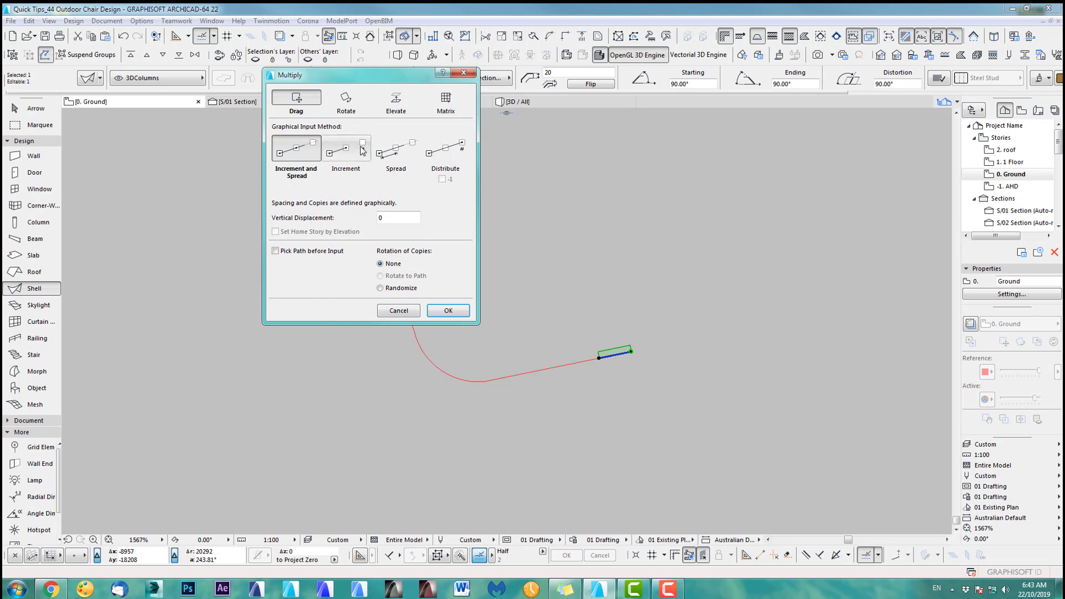
{"action": "left_click", "coordinate": [447, 147]}
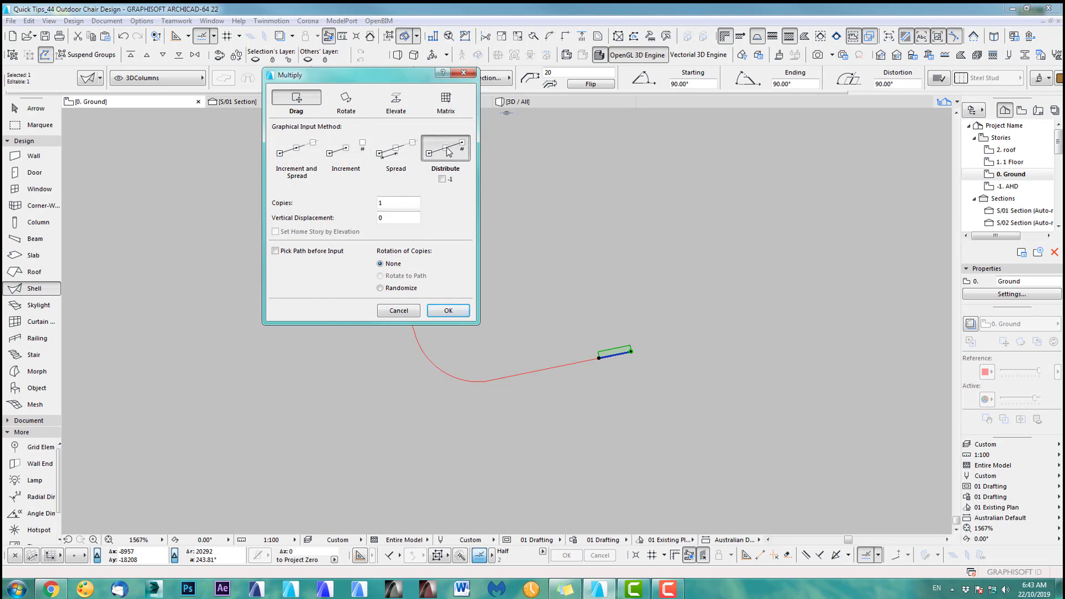
{"action": "left_click", "coordinate": [298, 252]}
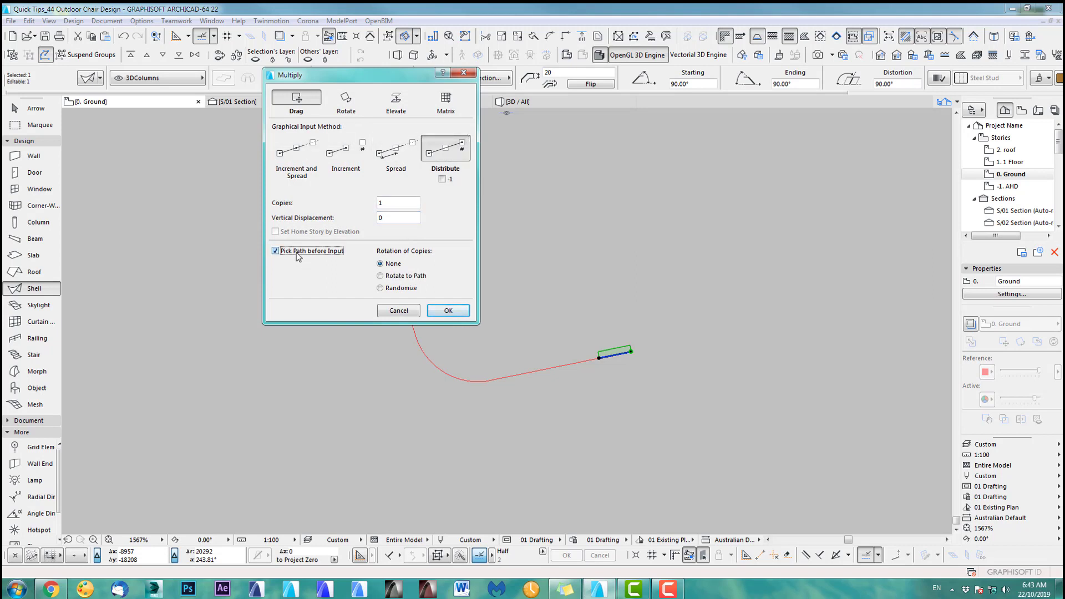
{"action": "left_click", "coordinate": [395, 277]}
{"action": "left_click", "coordinate": [448, 311]}
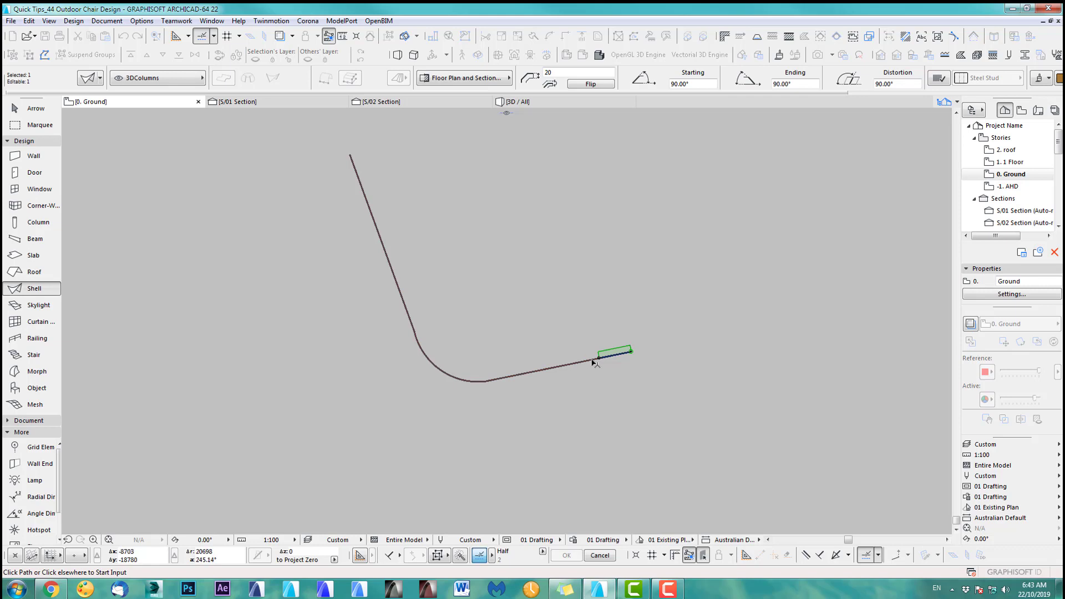
Try distributing the 8 slat copies along the seat profile from its front end to the backrest top, and undo it.
{"action": "left_click", "coordinate": [593, 363]}
{"action": "left_click", "coordinate": [632, 352]}
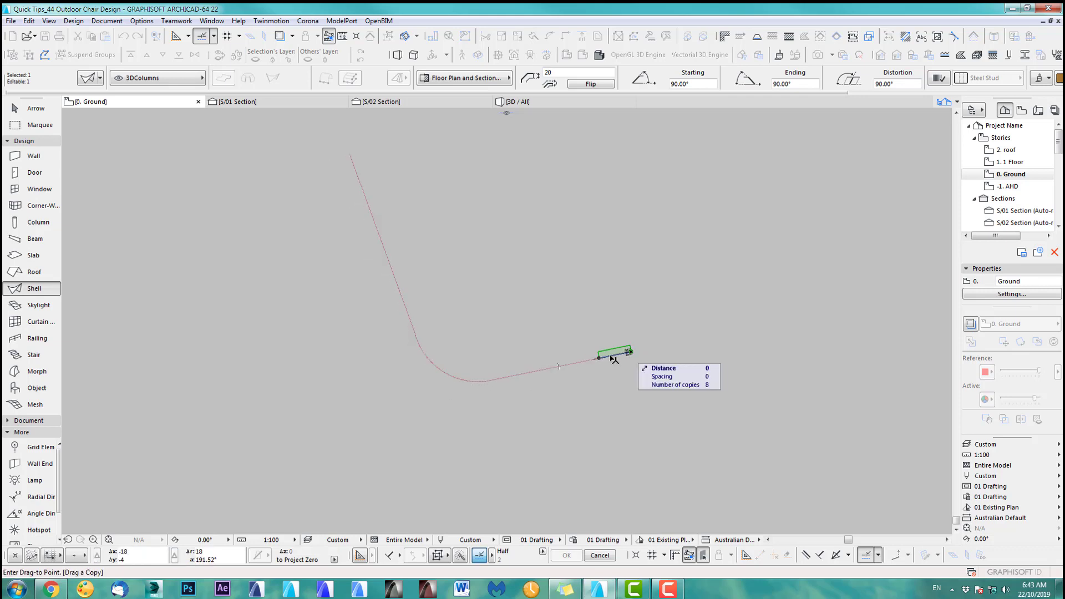
{"action": "left_click", "coordinate": [352, 157]}
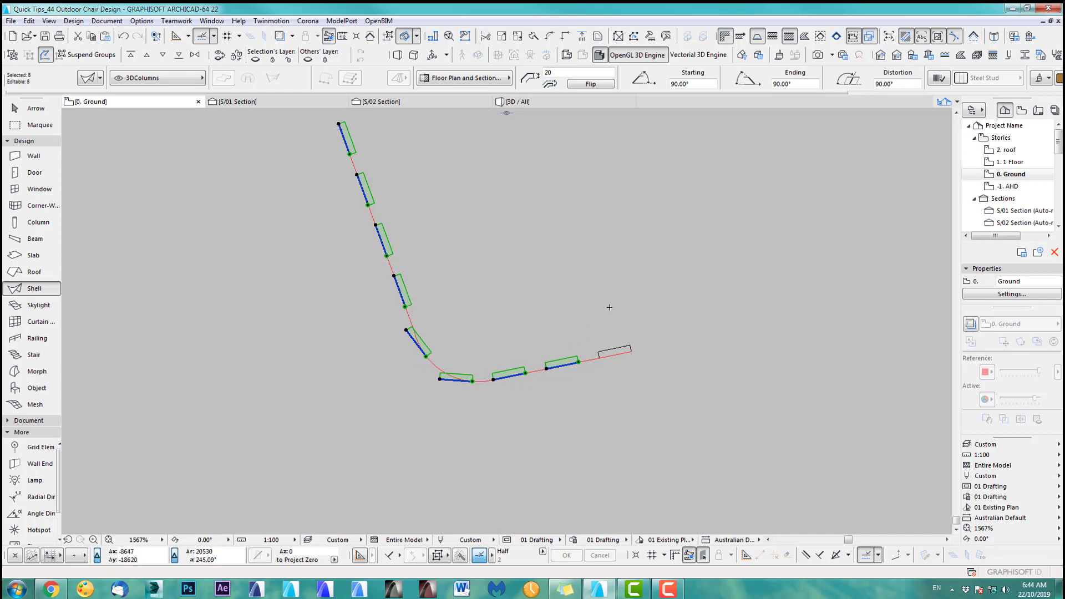
{"action": "key", "text": "ctrl+z"}
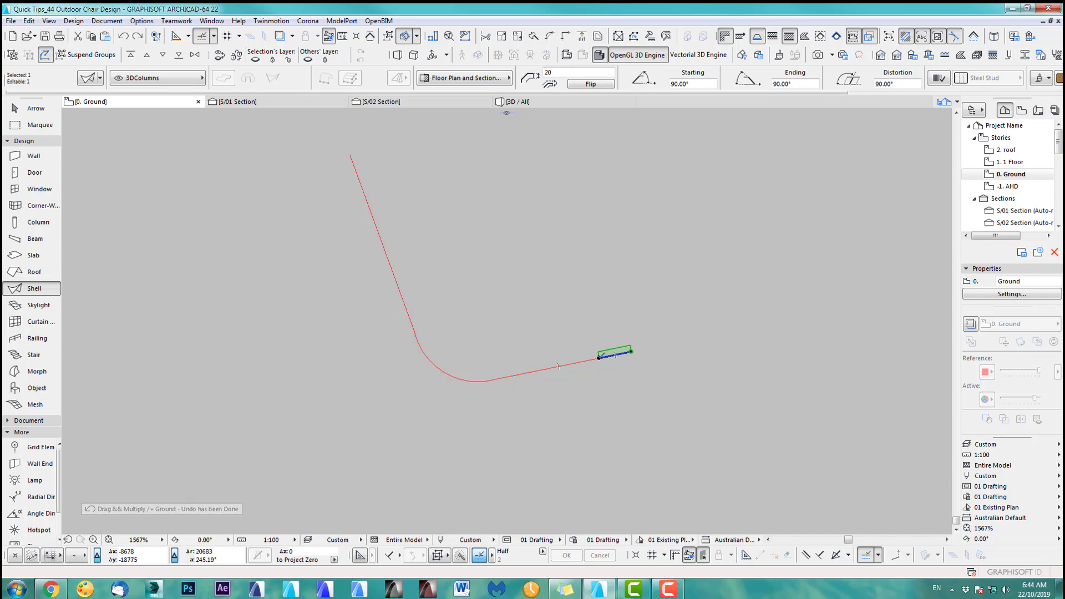
Shorten the slat to about half its length and distribute 12 copies along the seat profile up to the backrest top, rotated to the path.
{"action": "left_click", "coordinate": [599, 357]}
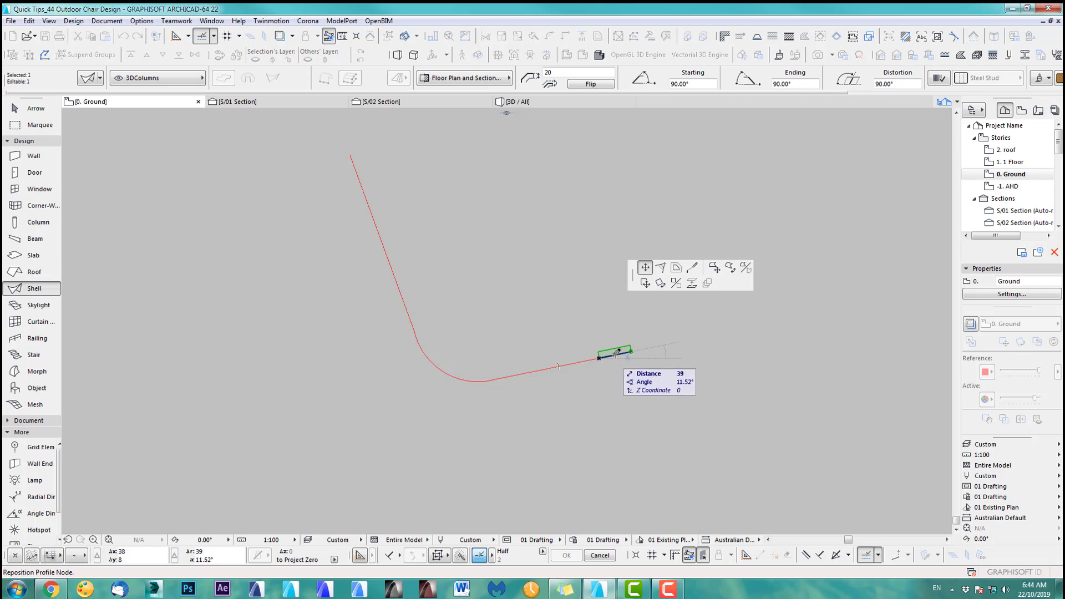
{"action": "left_click", "coordinate": [620, 351]}
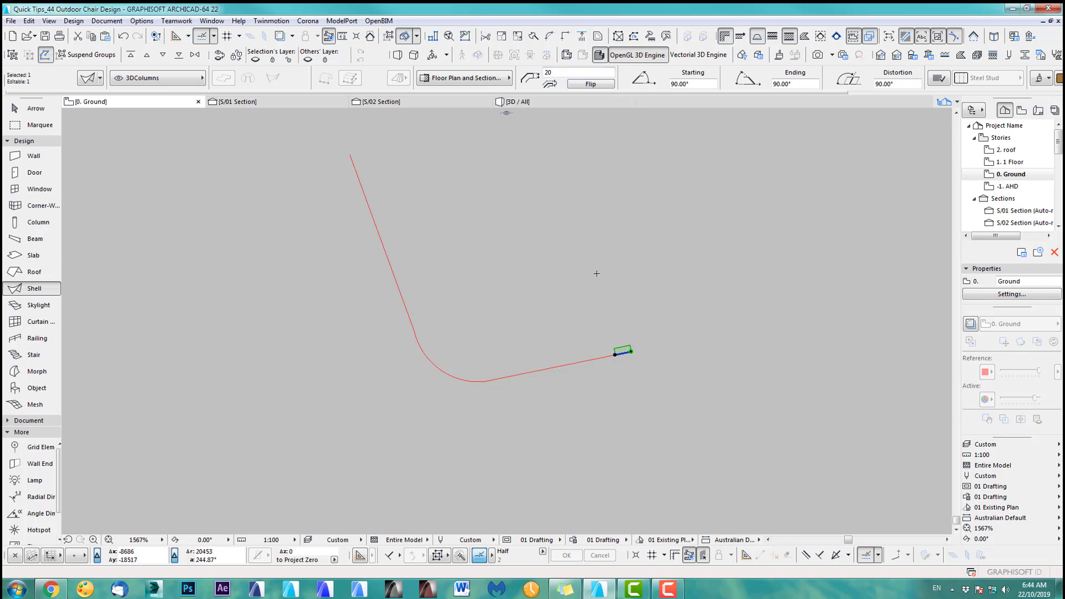
{"action": "key", "text": "ctrl+u"}
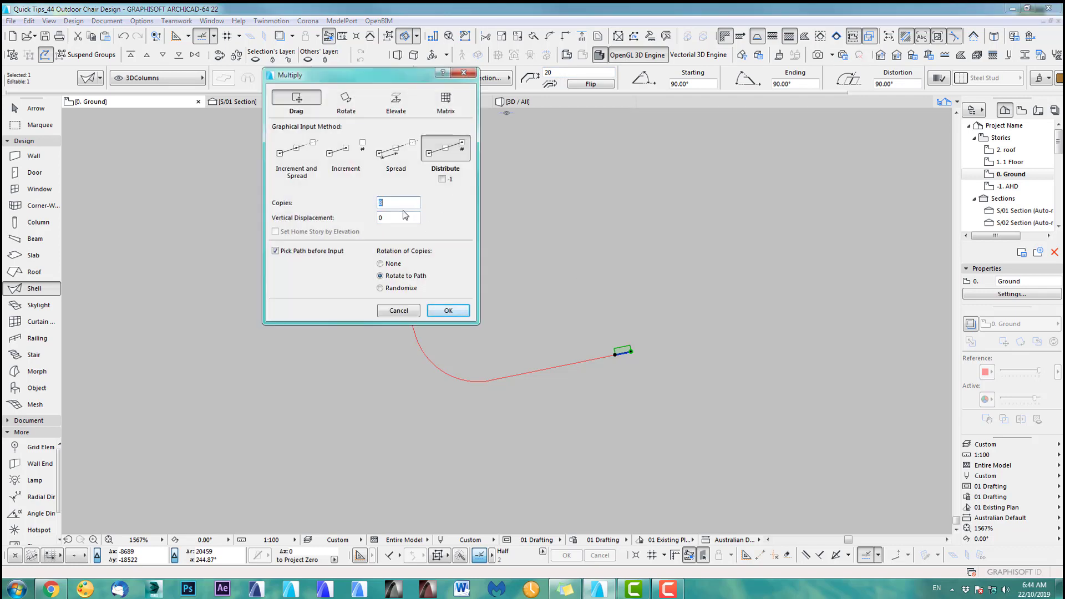
{"action": "left_click", "coordinate": [448, 311]}
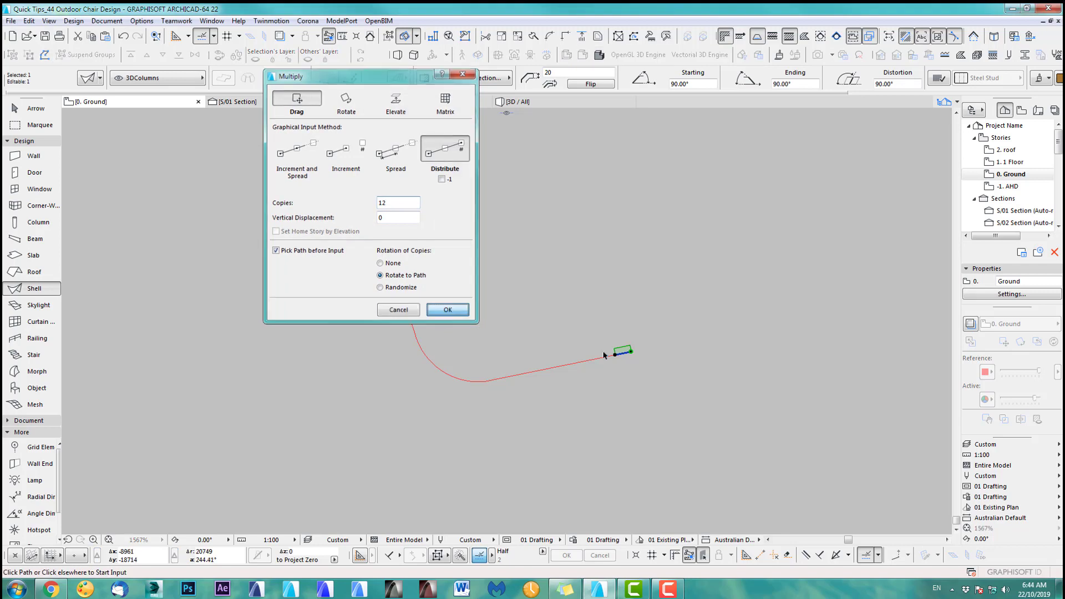
{"action": "left_click", "coordinate": [612, 358]}
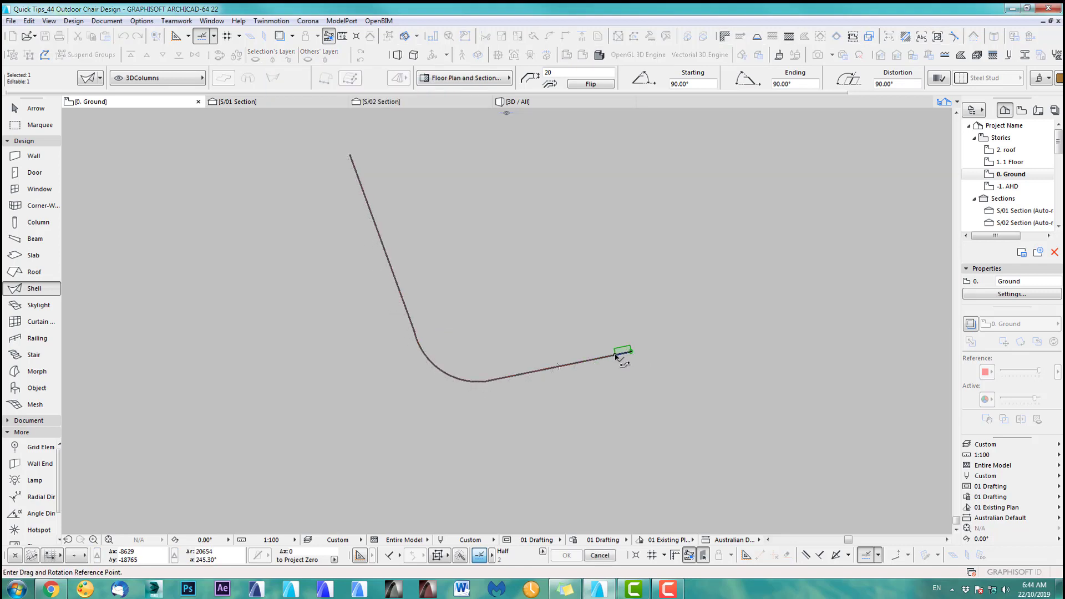
{"action": "left_click", "coordinate": [615, 355]}
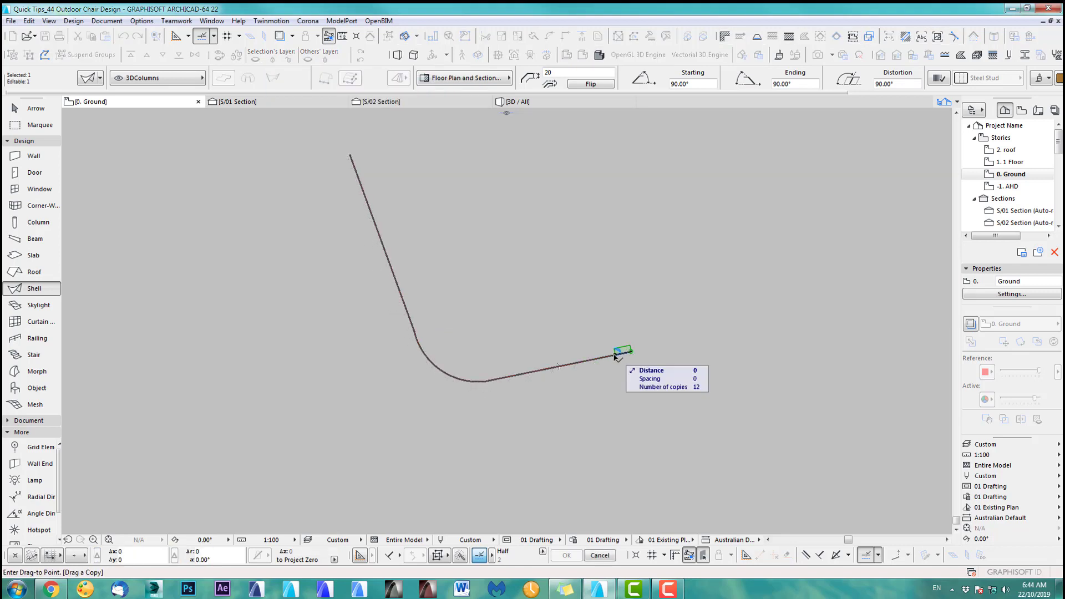
{"action": "left_click", "coordinate": [351, 156]}
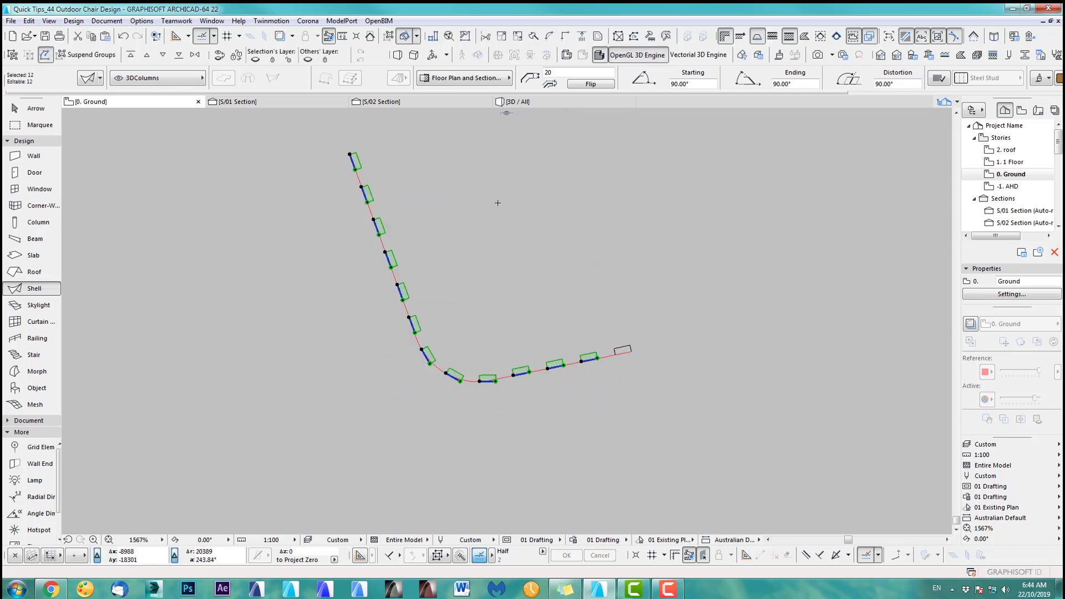
{"action": "key", "text": "Escape"}
Select all the slats together with the seat profile and inspect them in 3D from several angles.
{"action": "scroll", "coordinate": [594, 431], "scroll_direction": "down", "scroll_amount": 5}
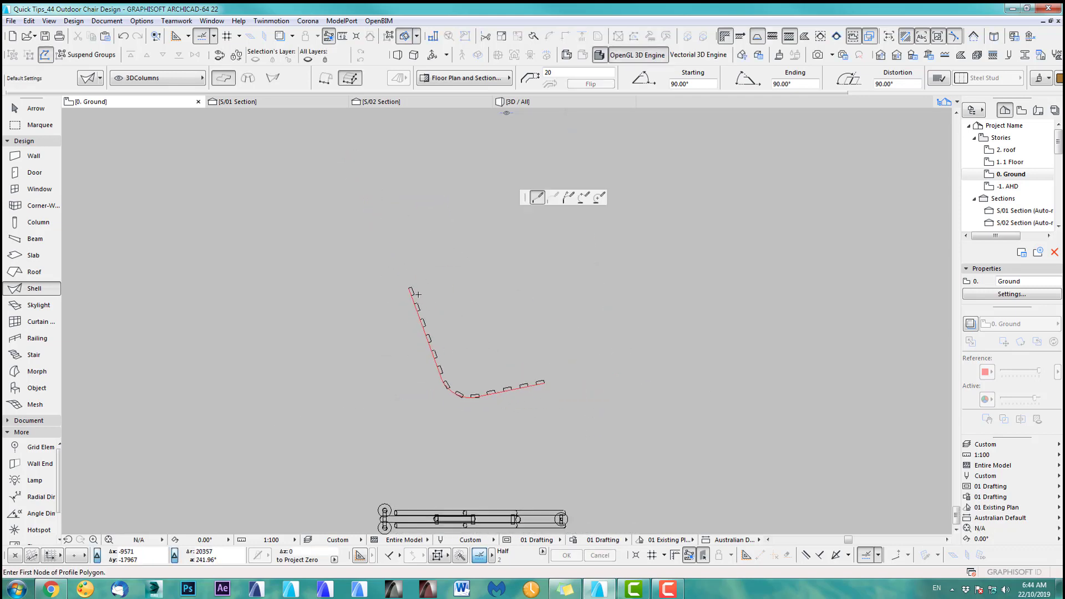
{"action": "left_click", "coordinate": [390, 260]}
{"action": "left_click", "coordinate": [30, 110]}
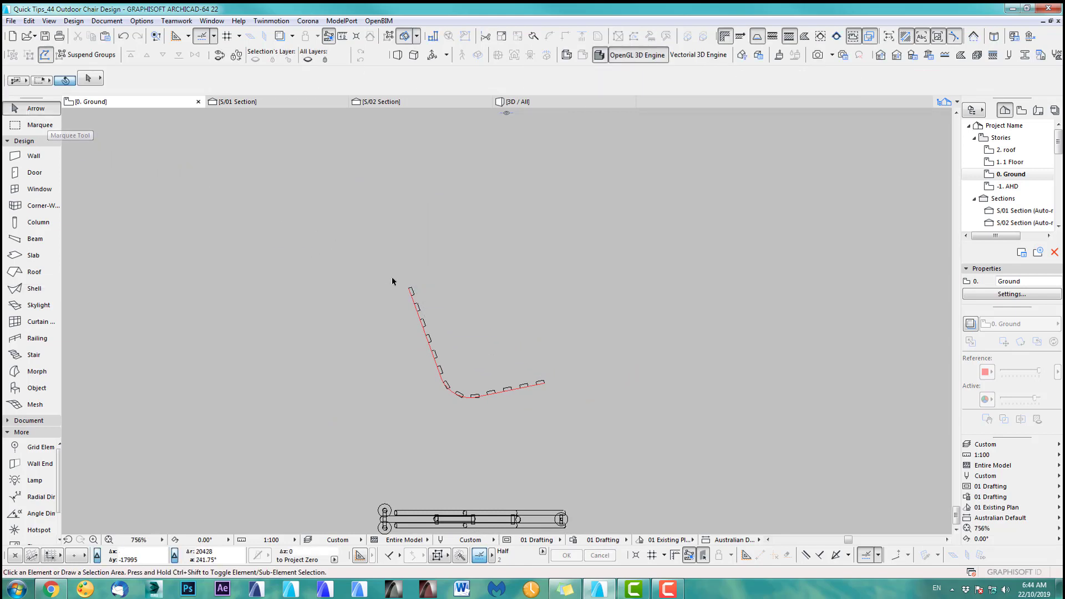
{"action": "left_click_drag", "start_coordinate": [392, 282], "coordinate": [571, 406]}
{"action": "key", "text": "F5"}
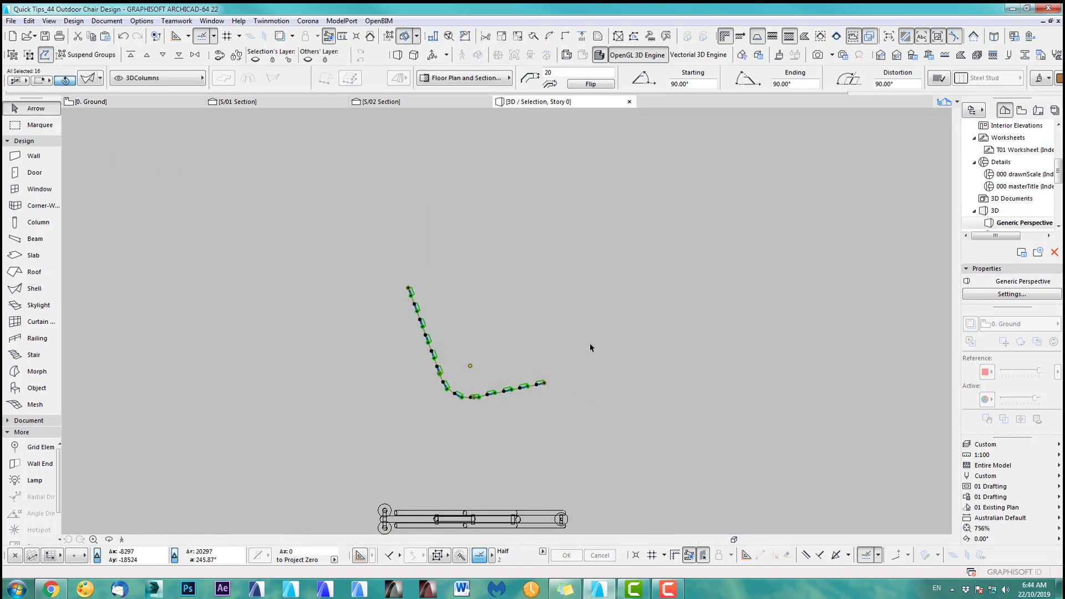
{"action": "scroll", "coordinate": [661, 344], "scroll_direction": "down", "scroll_amount": 2}
{"action": "middle_click_drag", "start_coordinate": [662, 344], "coordinate": [444, 409]}
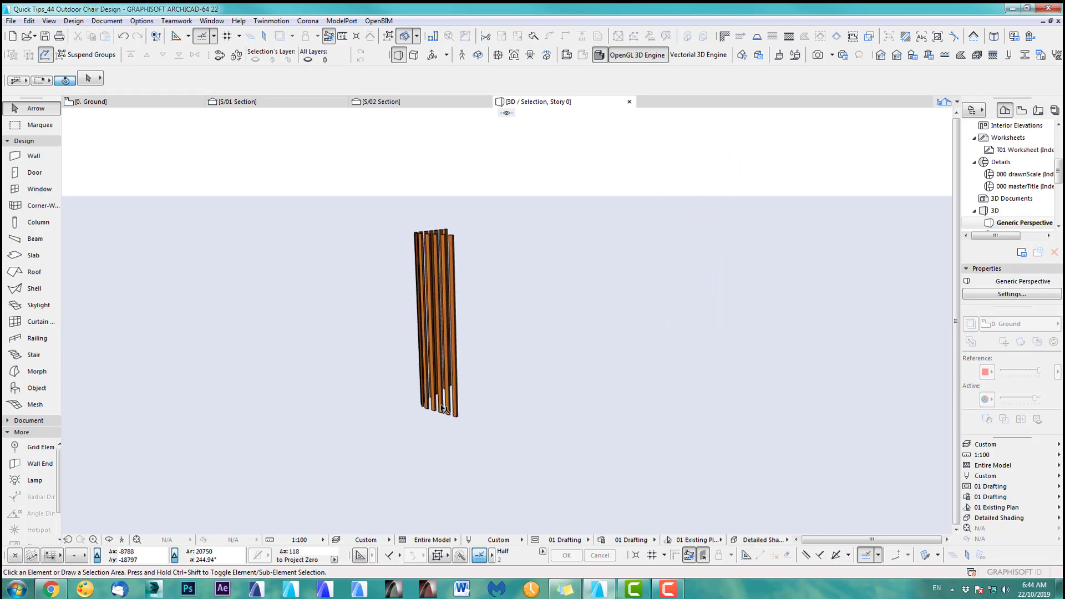
{"action": "key", "text": "o"}
{"action": "left_click_drag", "start_coordinate": [497, 404], "coordinate": [656, 384]}
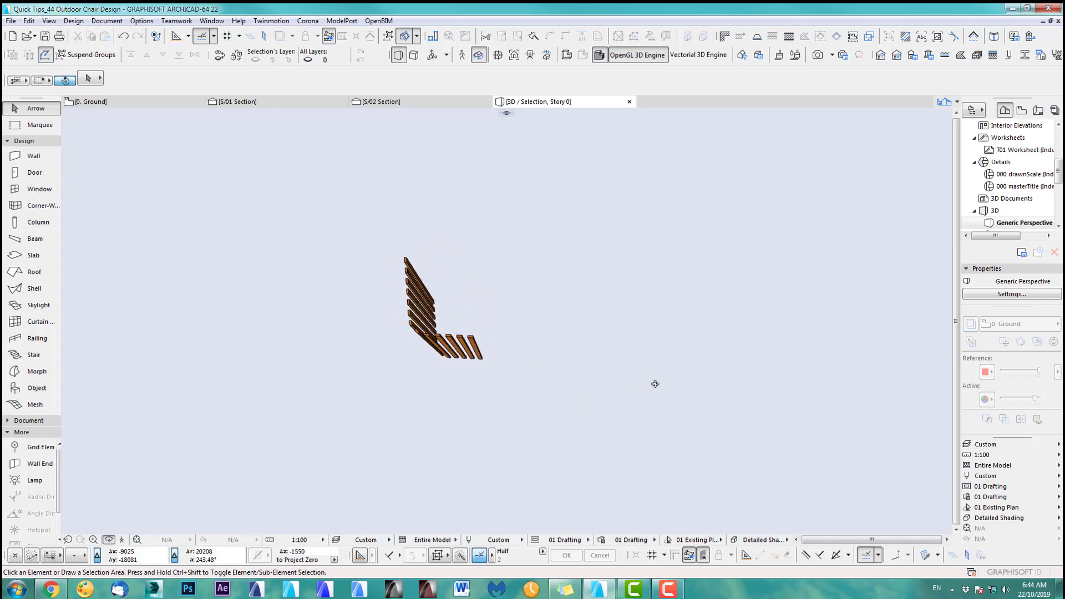
On the Ground floor plan, rotate the slat at the bottom of the seat curve about its backrest-side corner until its base meets the profile.
{"action": "key", "text": "F2"}
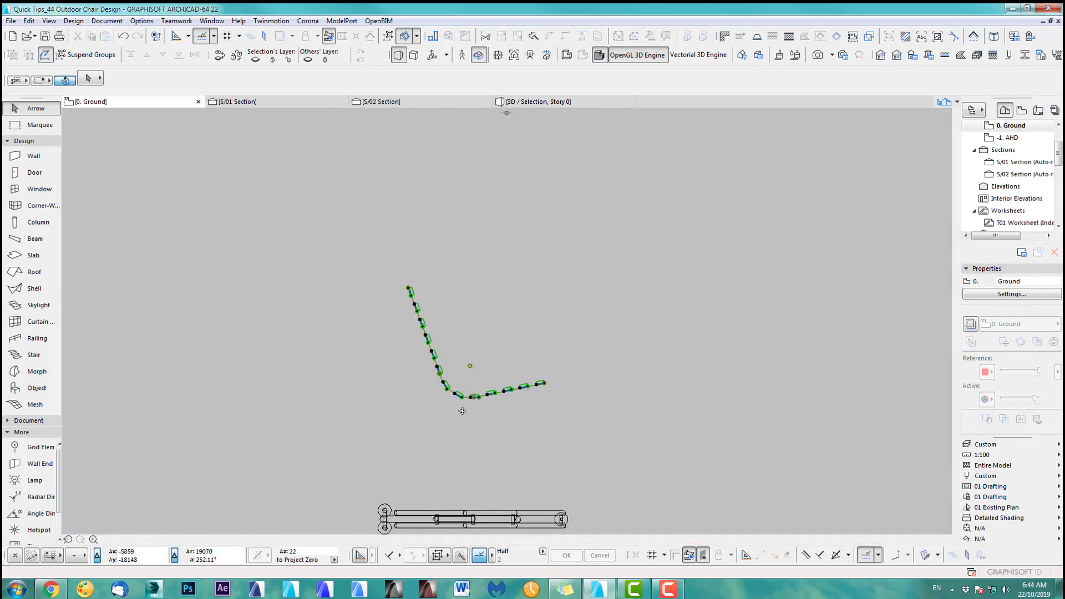
{"action": "scroll", "coordinate": [461, 408], "scroll_direction": "up", "scroll_amount": 5}
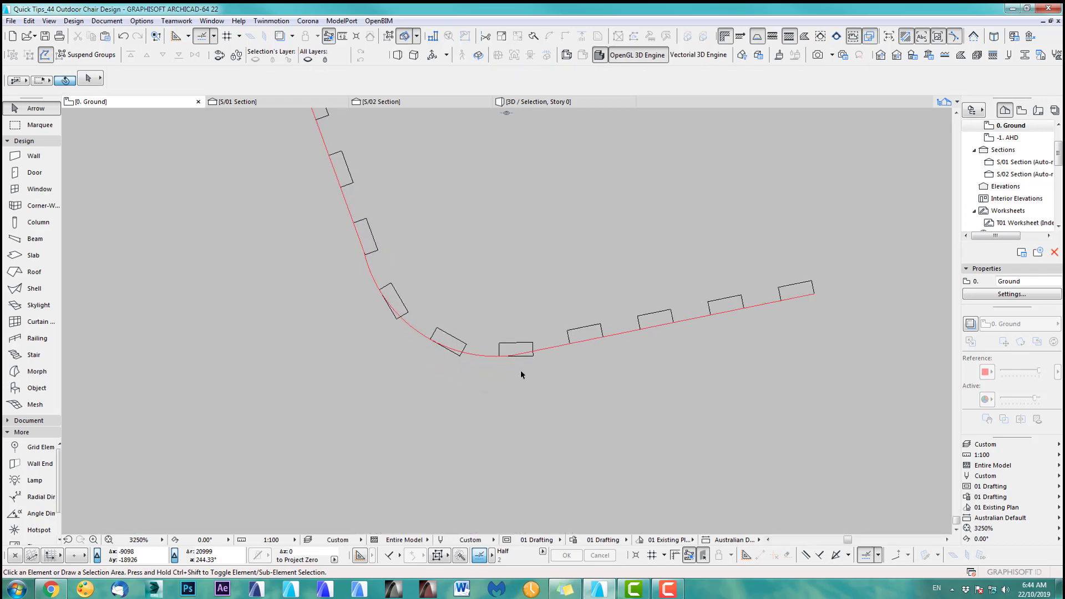
{"action": "scroll", "coordinate": [520, 370], "scroll_direction": "up", "scroll_amount": 3}
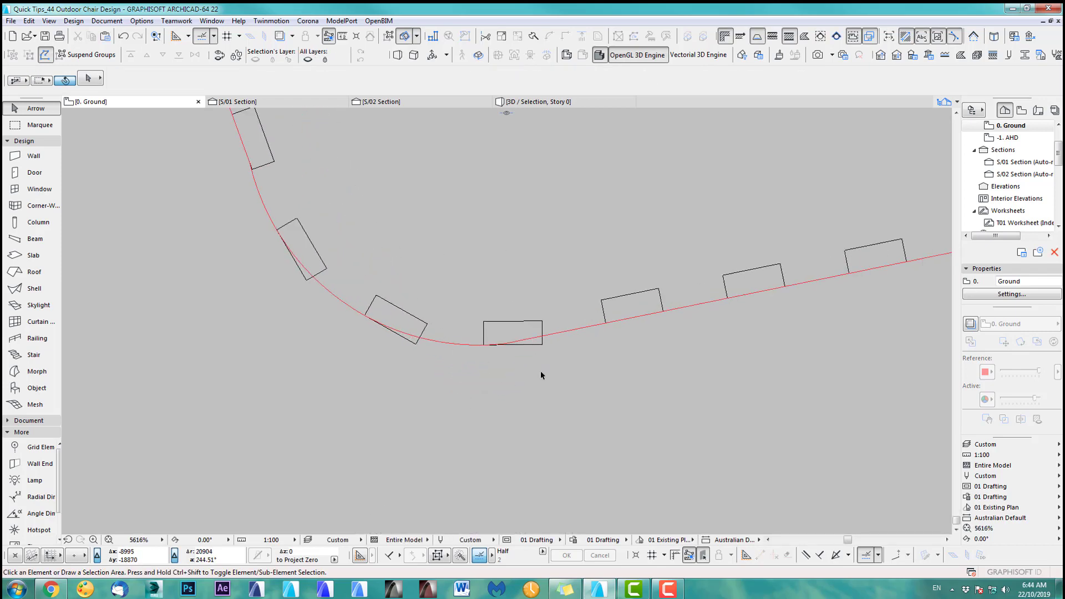
{"action": "left_click", "coordinate": [543, 345]}
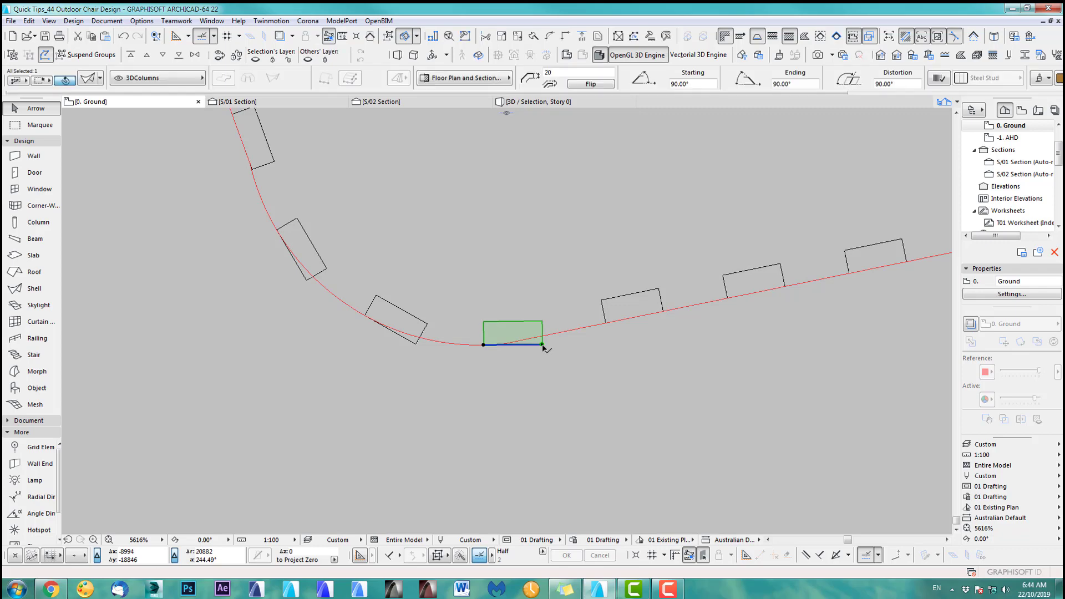
{"action": "key", "text": "ctrl+e"}
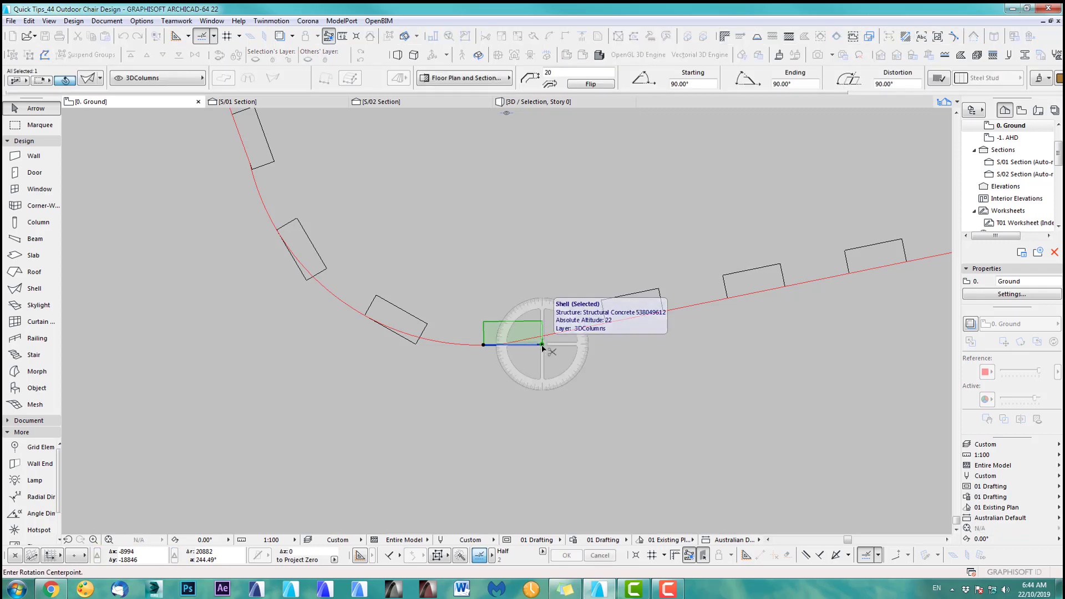
{"action": "left_click", "coordinate": [483, 345]}
{"action": "left_click", "coordinate": [542, 344]}
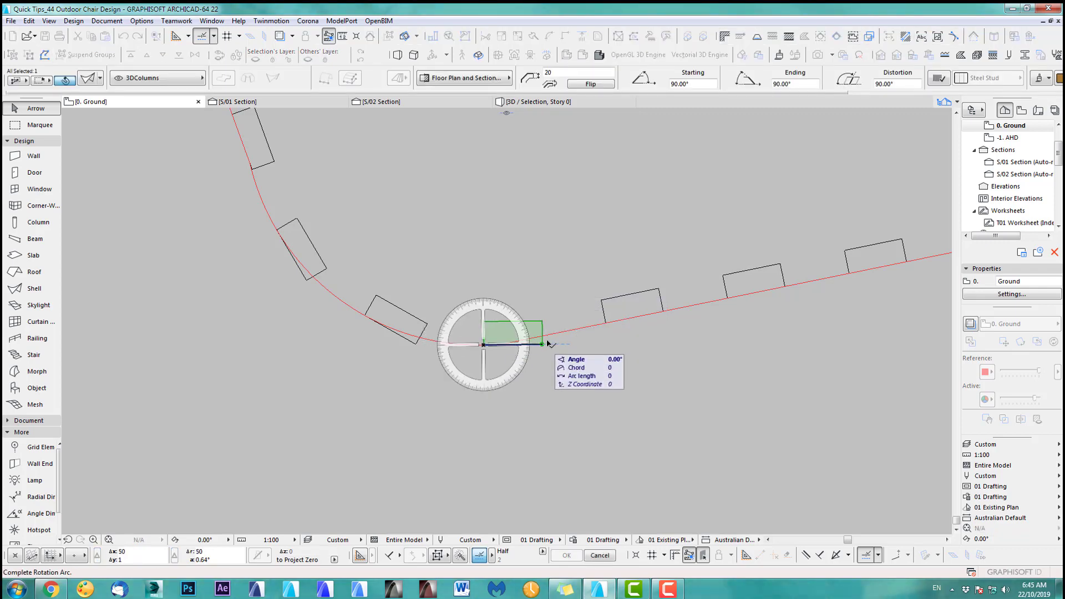
{"action": "left_click", "coordinate": [547, 339]}
{"action": "middle_click_drag", "start_coordinate": [520, 362], "coordinate": [624, 389]}
{"action": "key", "text": "Escape"}
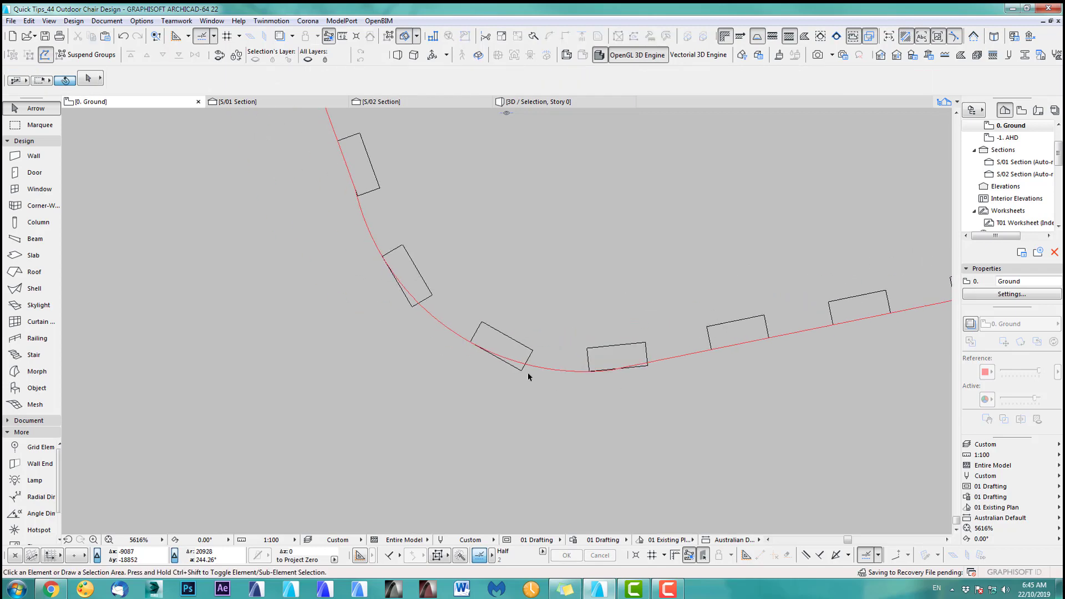
Rotate the middle slat on the seat curve about its upper base corner so that its lower corner lands on the profile.
{"action": "left_click", "coordinate": [520, 371]}
{"action": "key", "text": "ctrl+e"}
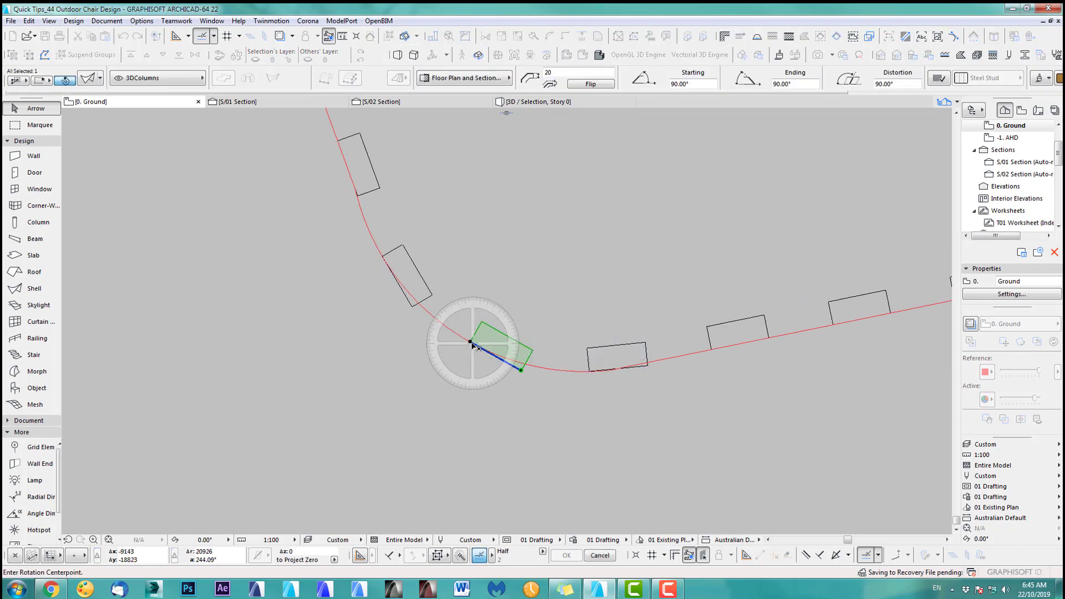
{"action": "left_click", "coordinate": [470, 341]}
{"action": "left_click", "coordinate": [520, 369]}
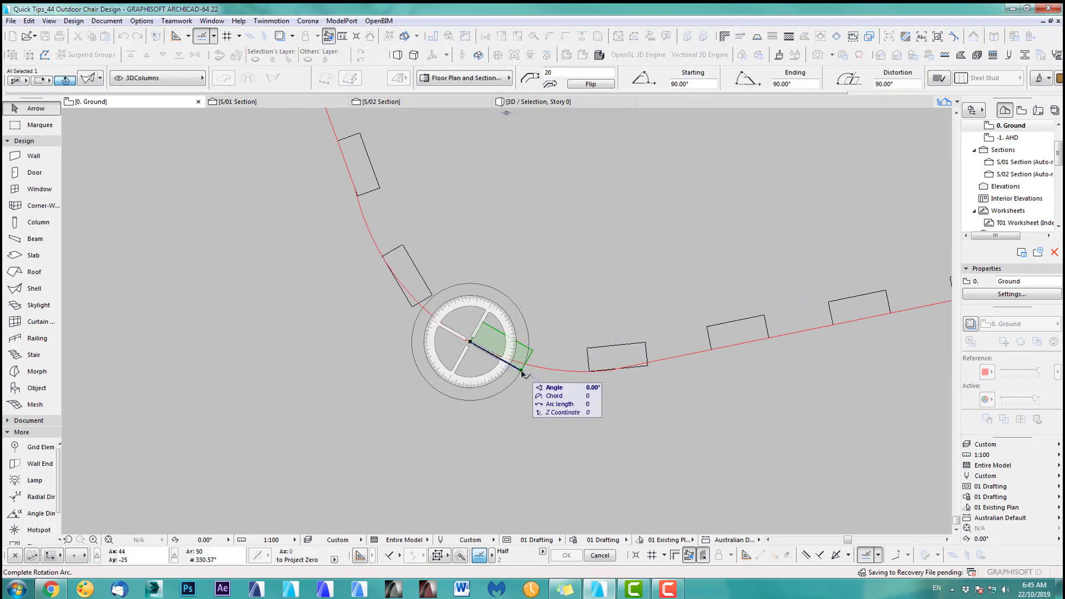
{"action": "left_click", "coordinate": [528, 368]}
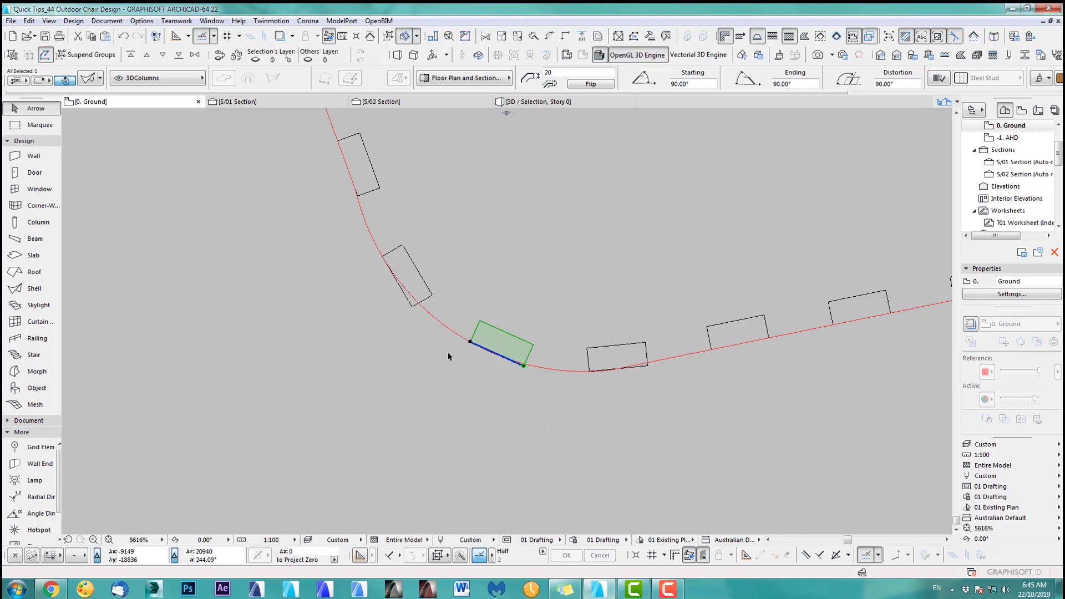
Rotate the uppermost slat on the seat curve about its upper base corner to bring its base onto the profile.
{"action": "scroll", "coordinate": [517, 358], "scroll_direction": "down", "scroll_amount": 5}
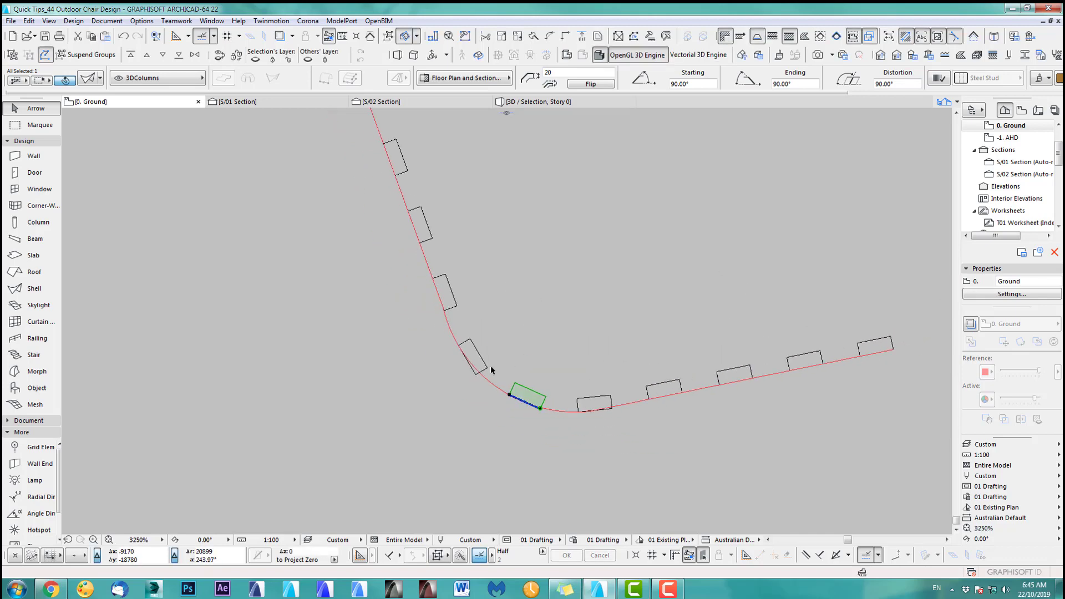
{"action": "scroll", "coordinate": [483, 378], "scroll_direction": "up", "scroll_amount": 10}
{"action": "key", "text": "ctrl+e"}
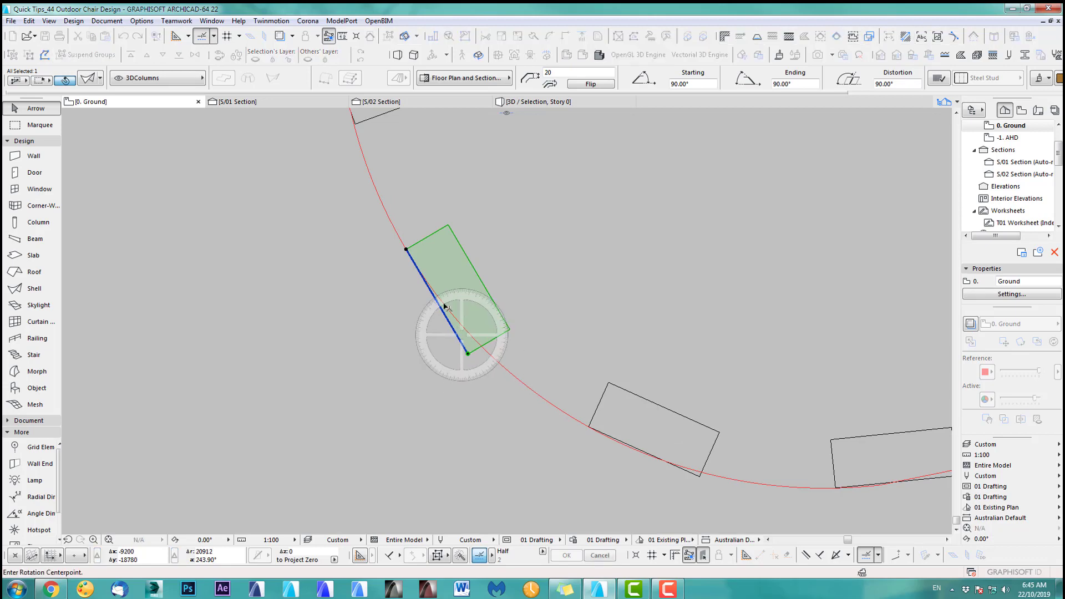
{"action": "left_click", "coordinate": [407, 251]}
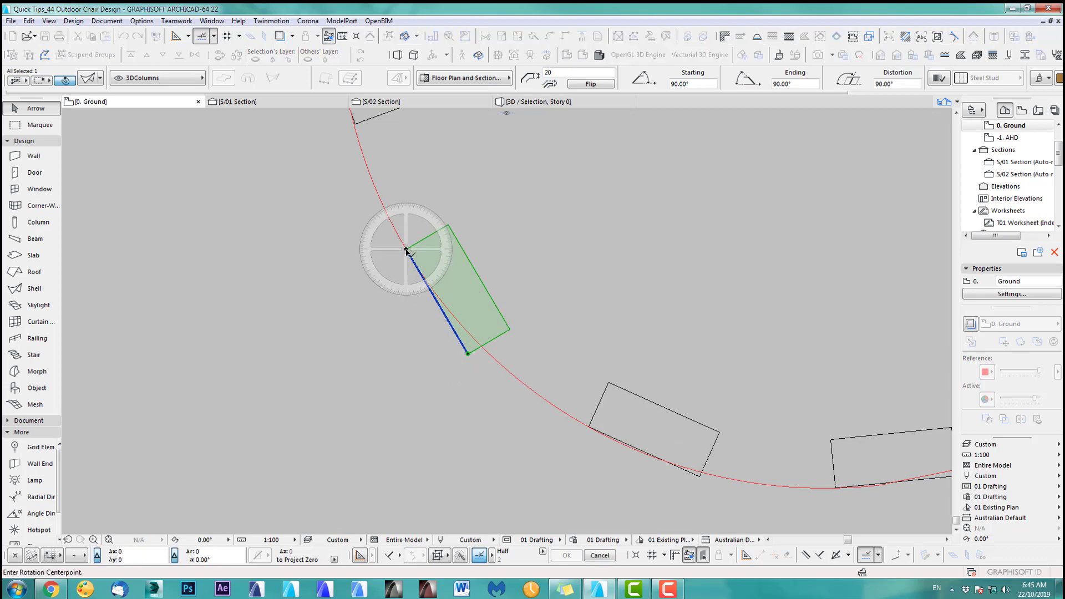
{"action": "left_click", "coordinate": [468, 354]}
{"action": "left_click", "coordinate": [482, 358]}
{"action": "scroll", "coordinate": [440, 369], "scroll_direction": "down", "scroll_amount": 6}
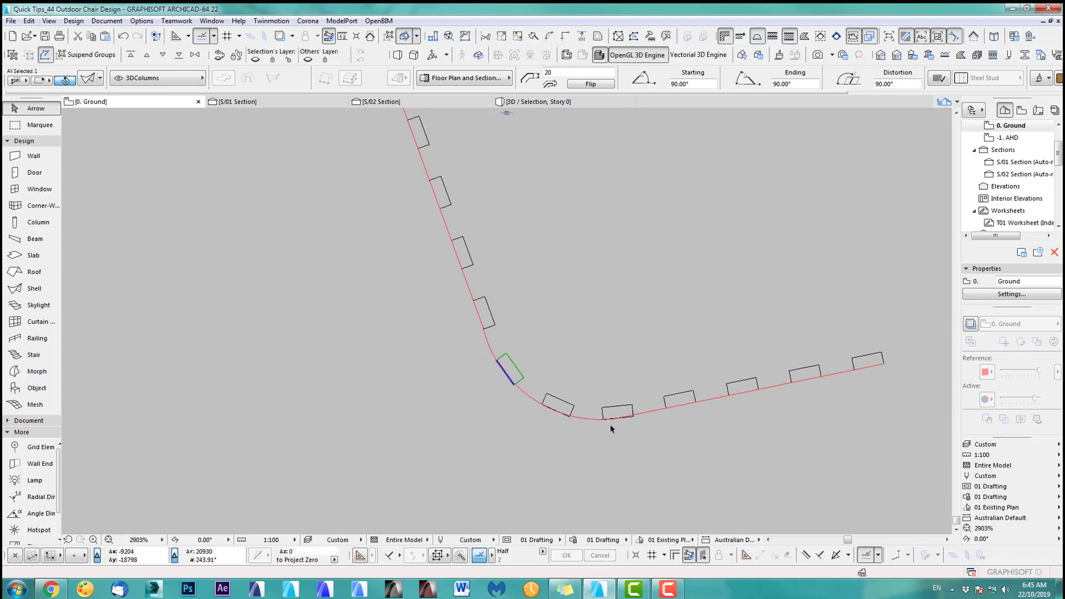
{"action": "scroll", "coordinate": [610, 344], "scroll_direction": "down", "scroll_amount": 2}
{"action": "middle_click_drag", "start_coordinate": [556, 322], "coordinate": [416, 272]}
{"action": "key", "text": "Escape"}
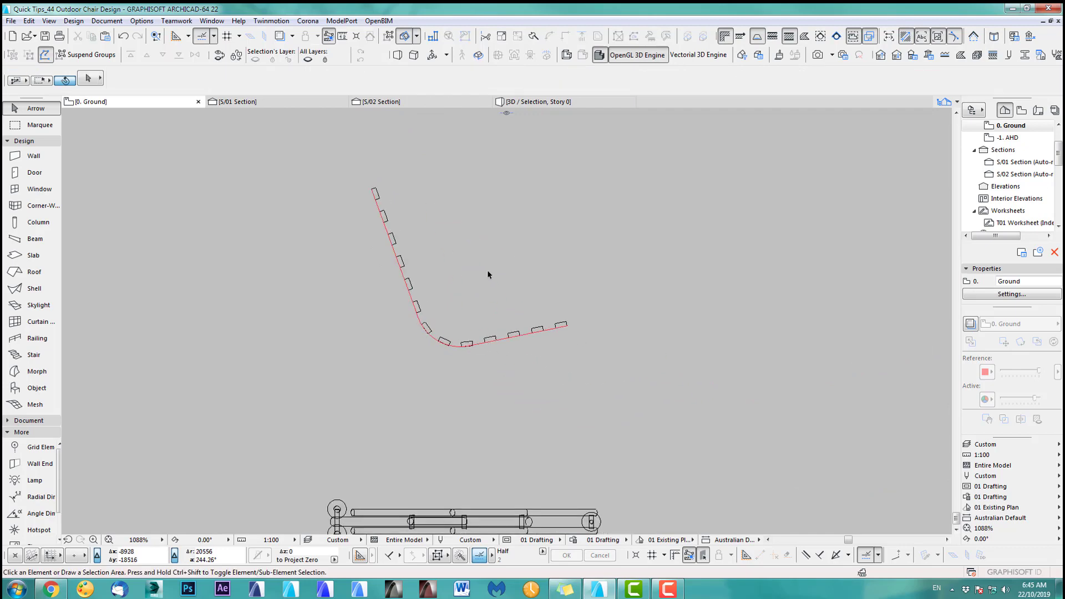
Select all the slats without the profile line and move them about 4050 straight down the plan, past the two side frames.
{"action": "left_click_drag", "start_coordinate": [351, 165], "coordinate": [621, 395]}
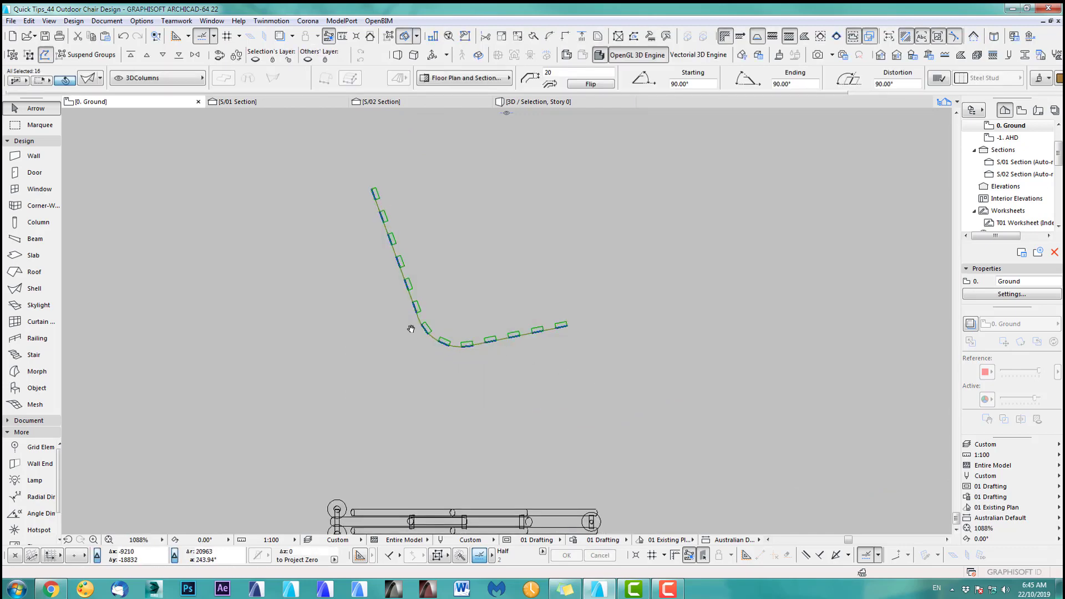
{"action": "scroll", "coordinate": [412, 333], "scroll_direction": "up", "scroll_amount": 5}
{"action": "left_click", "coordinate": [428, 295], "text": "shift"}
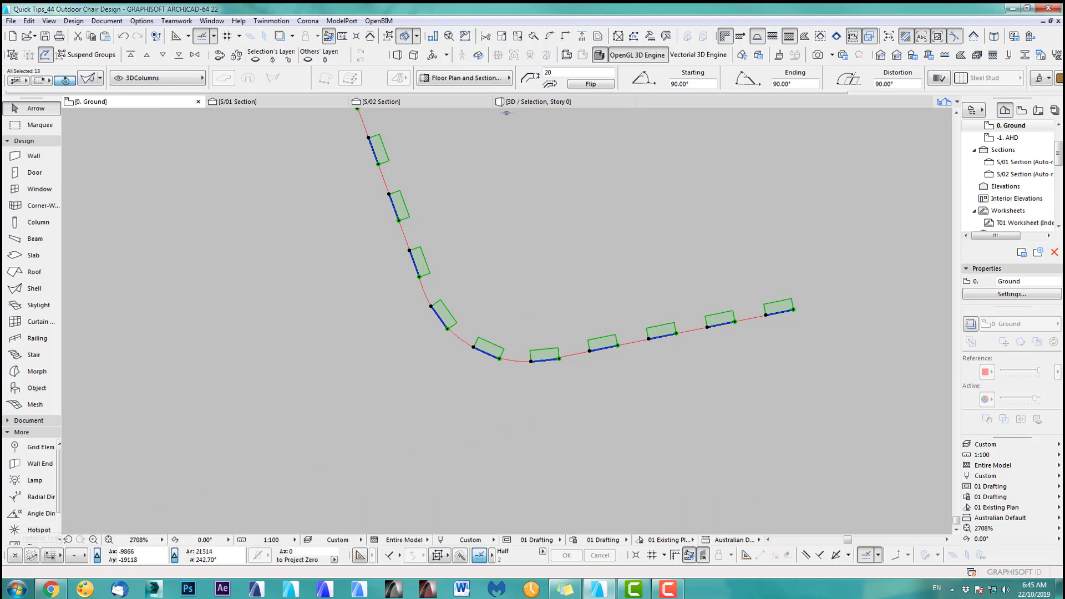
{"action": "scroll", "coordinate": [644, 434], "scroll_direction": "down", "scroll_amount": 2}
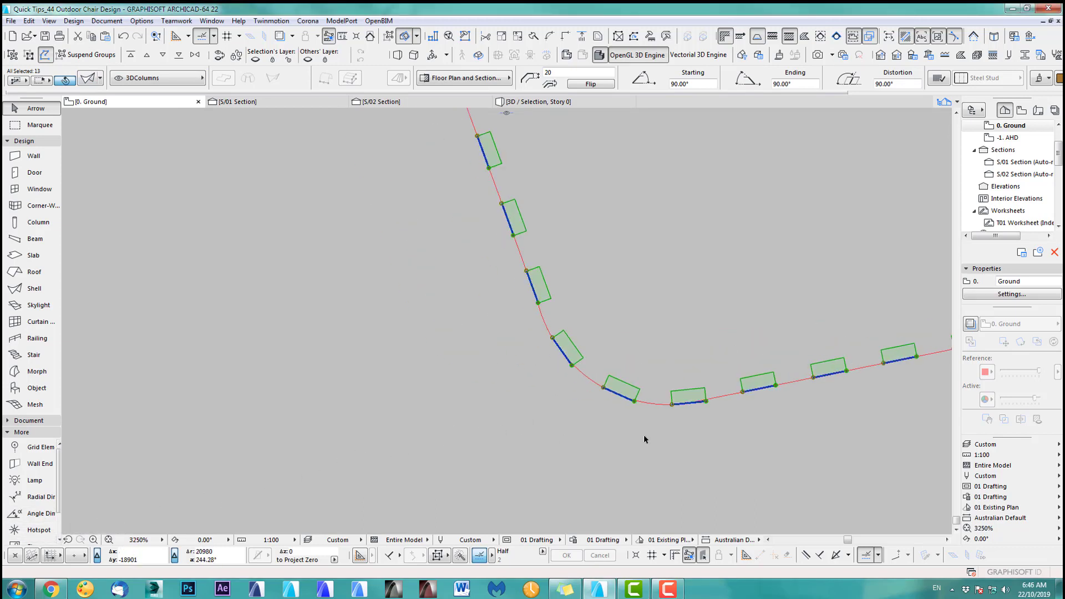
{"action": "scroll", "coordinate": [583, 464], "scroll_direction": "down", "scroll_amount": 4}
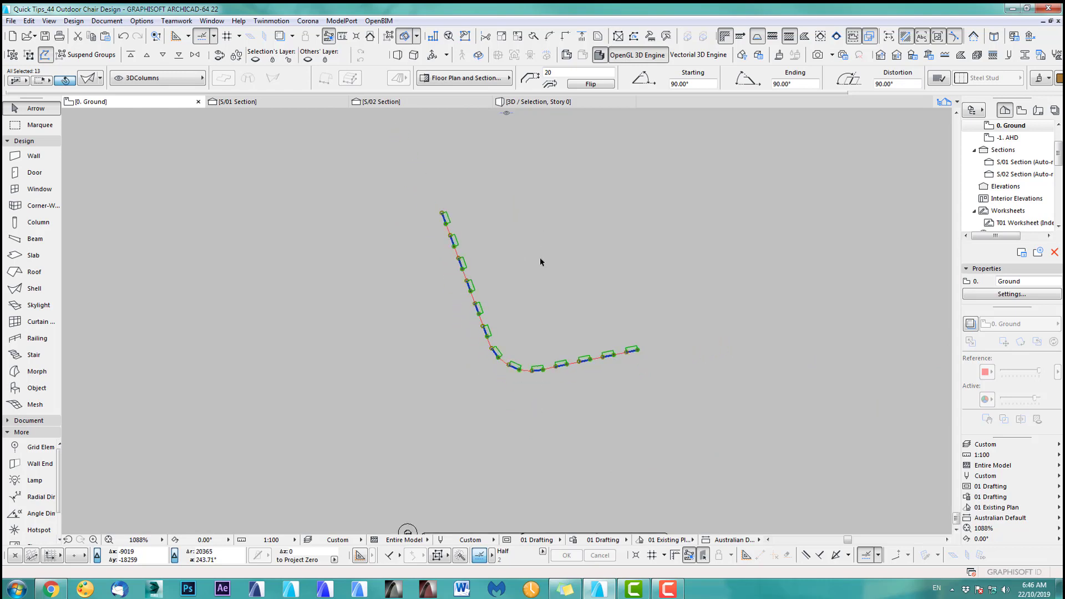
{"action": "scroll", "coordinate": [508, 419], "scroll_direction": "down", "scroll_amount": 6}
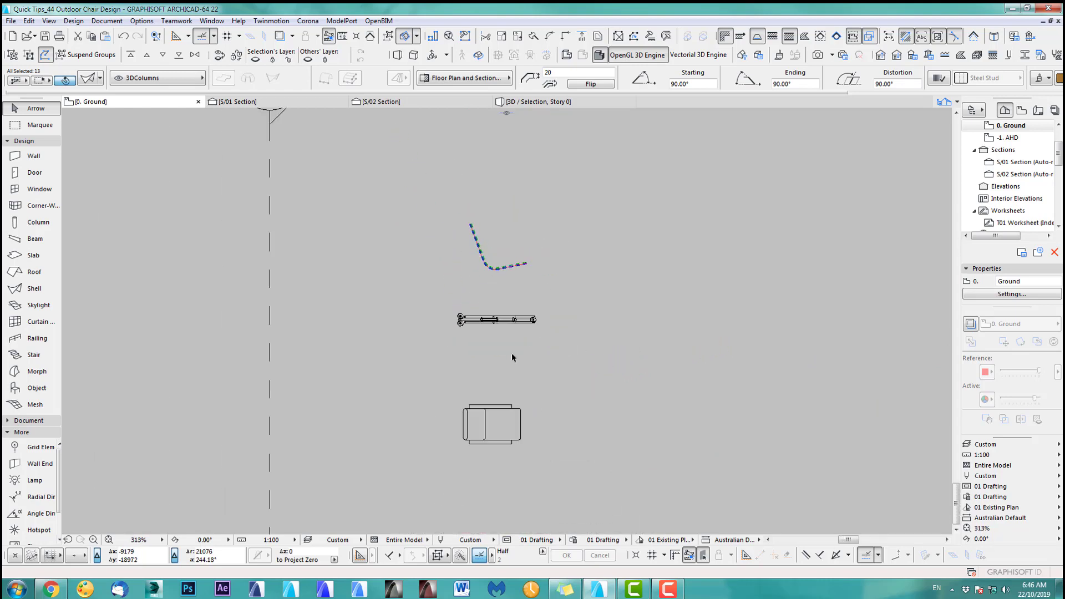
{"action": "scroll", "coordinate": [519, 285], "scroll_direction": "down", "scroll_amount": 1}
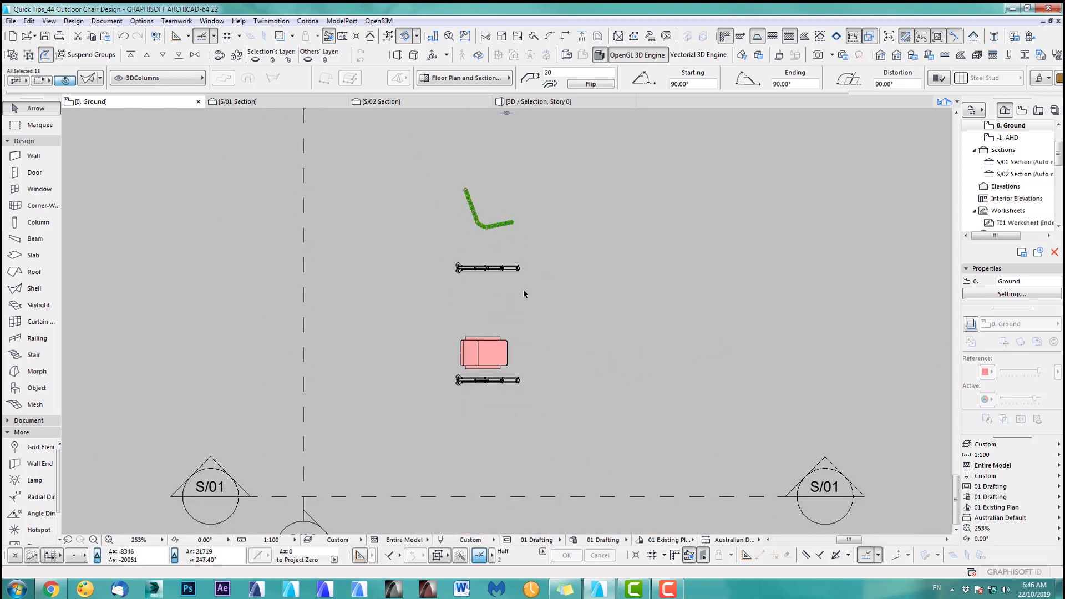
{"action": "key", "text": "ctrl+d"}
{"action": "left_click", "coordinate": [489, 226]}
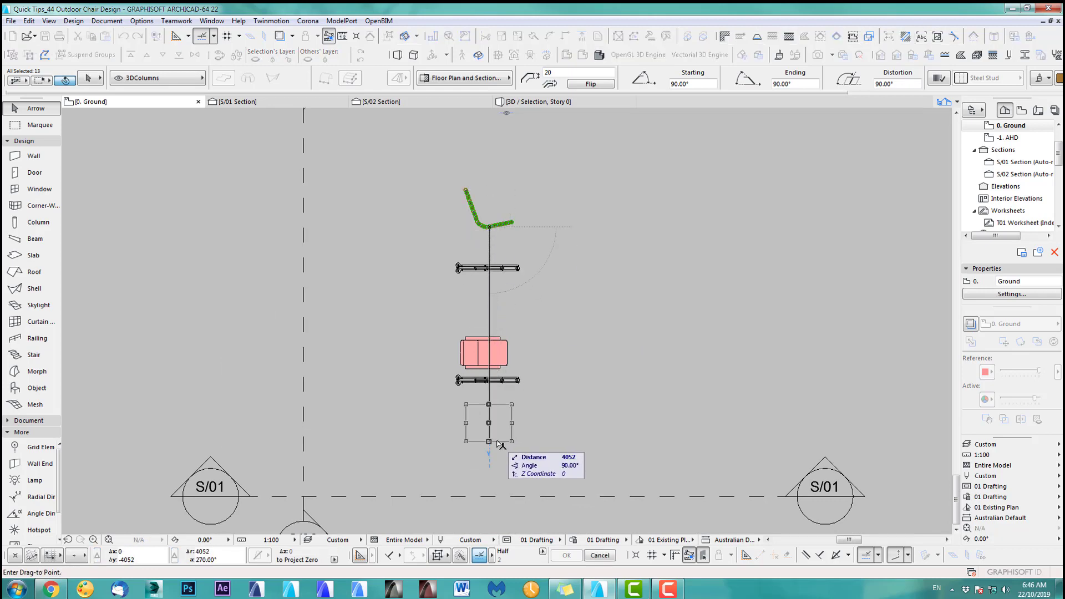
{"action": "left_click", "coordinate": [489, 442]}
{"action": "left_click", "coordinate": [552, 454]}
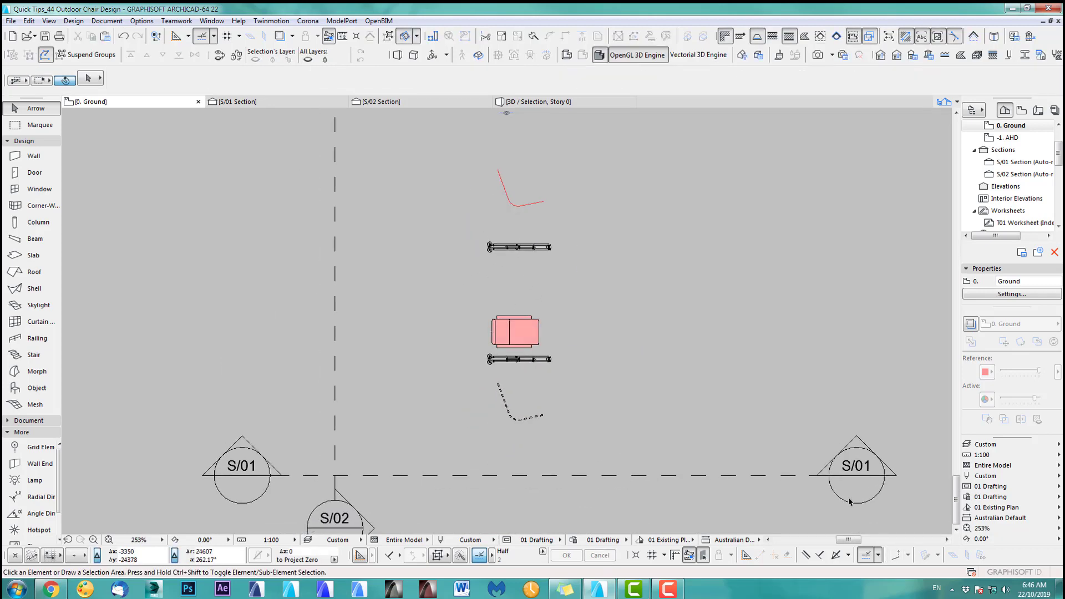
In section S/02, rotate all the upright slats 90° clockwise so they lie horizontally.
{"action": "left_click", "coordinate": [319, 103]}
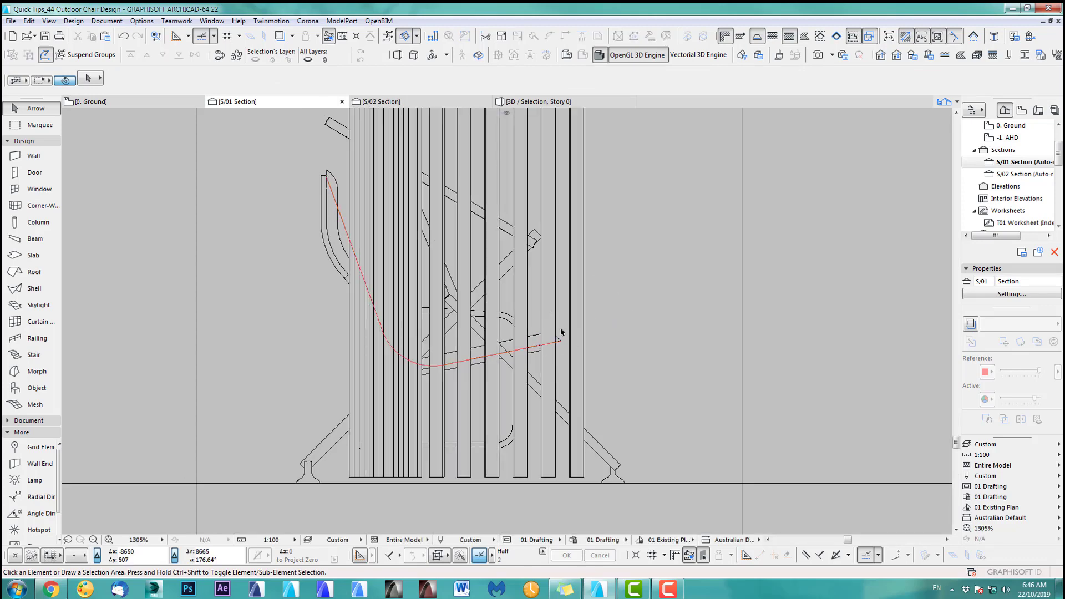
{"action": "left_click", "coordinate": [374, 103]}
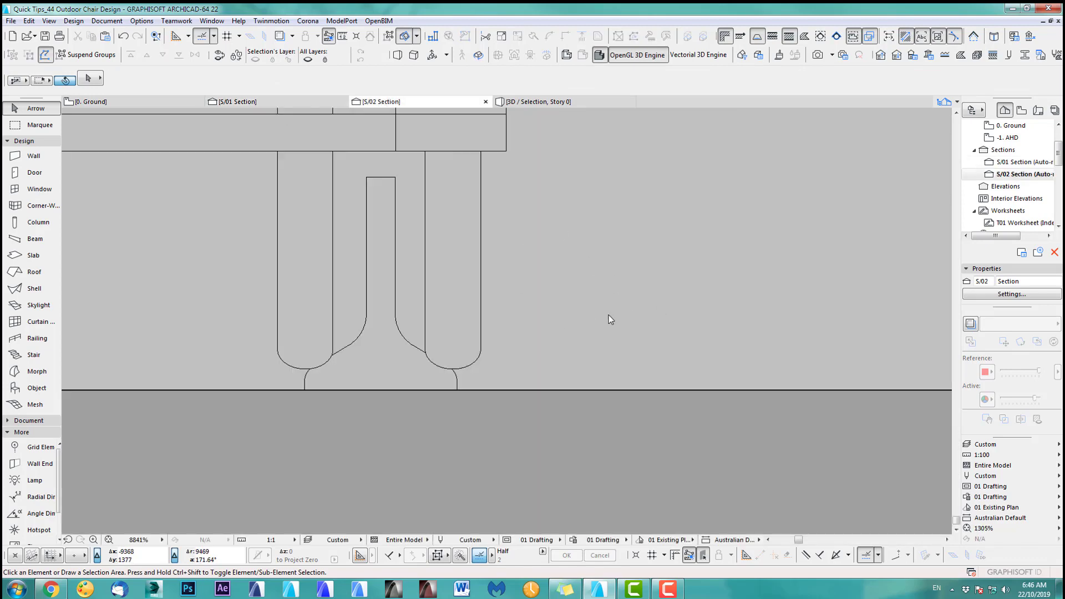
{"action": "scroll", "coordinate": [595, 420], "scroll_direction": "down", "scroll_amount": 3}
{"action": "scroll", "coordinate": [622, 420], "scroll_direction": "down", "scroll_amount": 5}
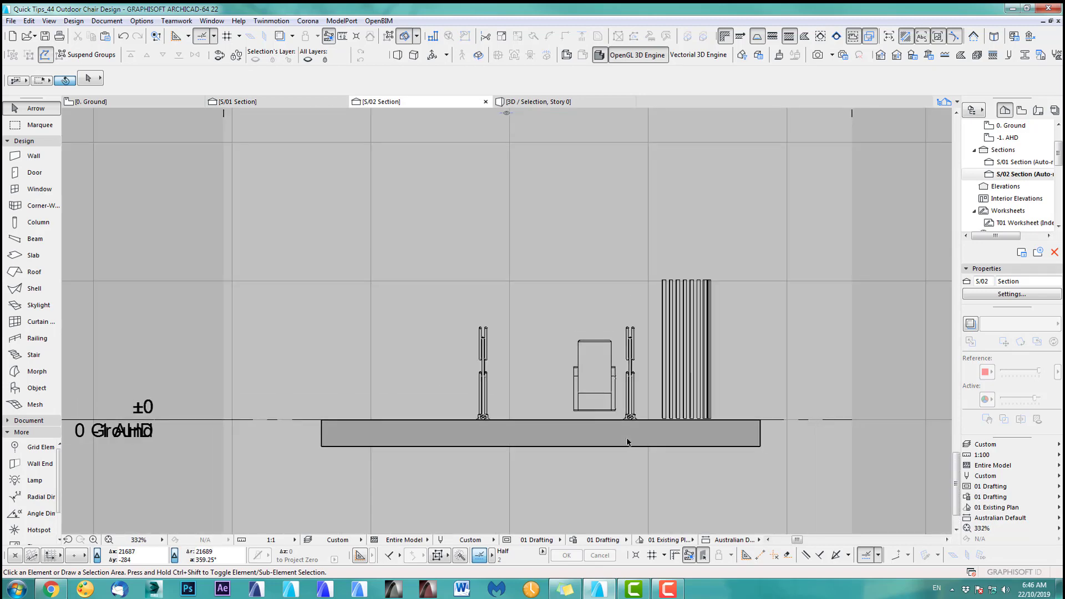
{"action": "left_click", "coordinate": [693, 302]}
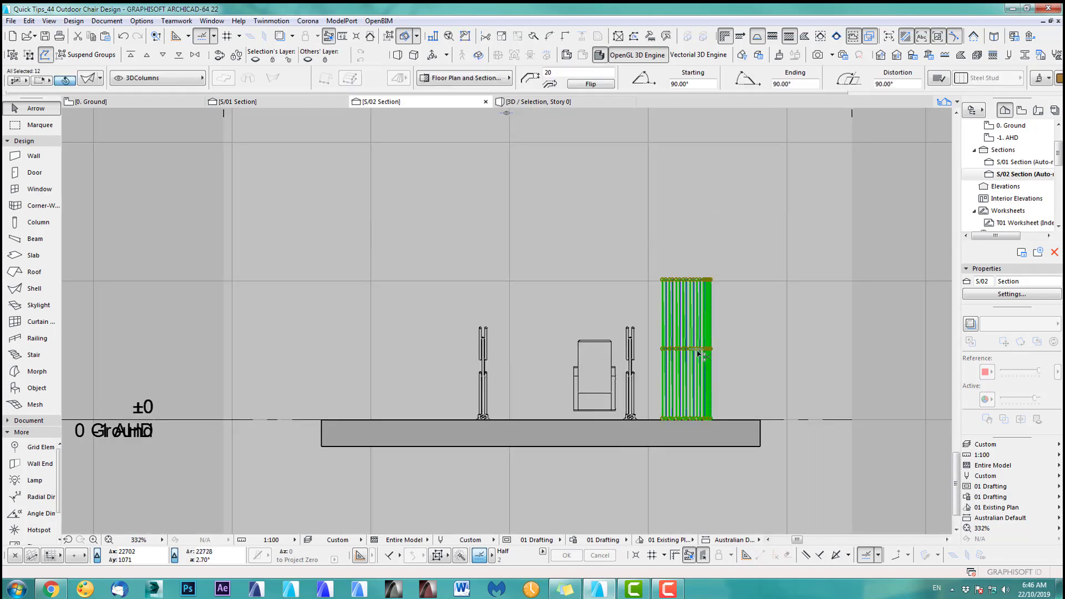
{"action": "key", "text": "ctrl+e"}
{"action": "left_click", "coordinate": [700, 381]}
{"action": "left_click", "coordinate": [700, 308]}
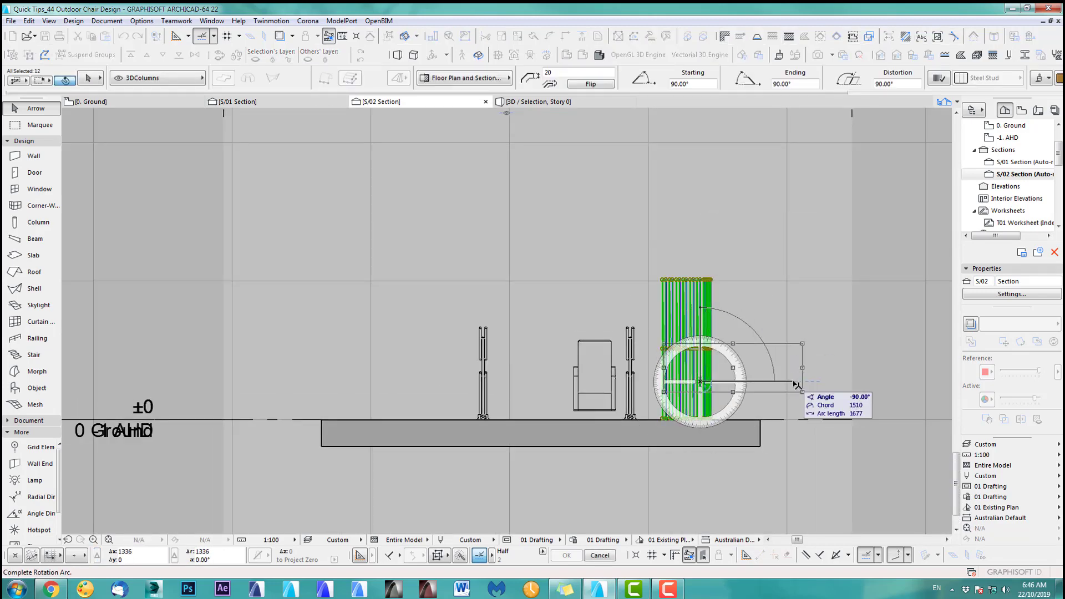
{"action": "left_click", "coordinate": [798, 384]}
Move the horizontal slats about 2480 sideways so that they sit between the two side frames.
{"action": "key", "text": "ctrl+d"}
{"action": "left_click", "coordinate": [773, 375]}
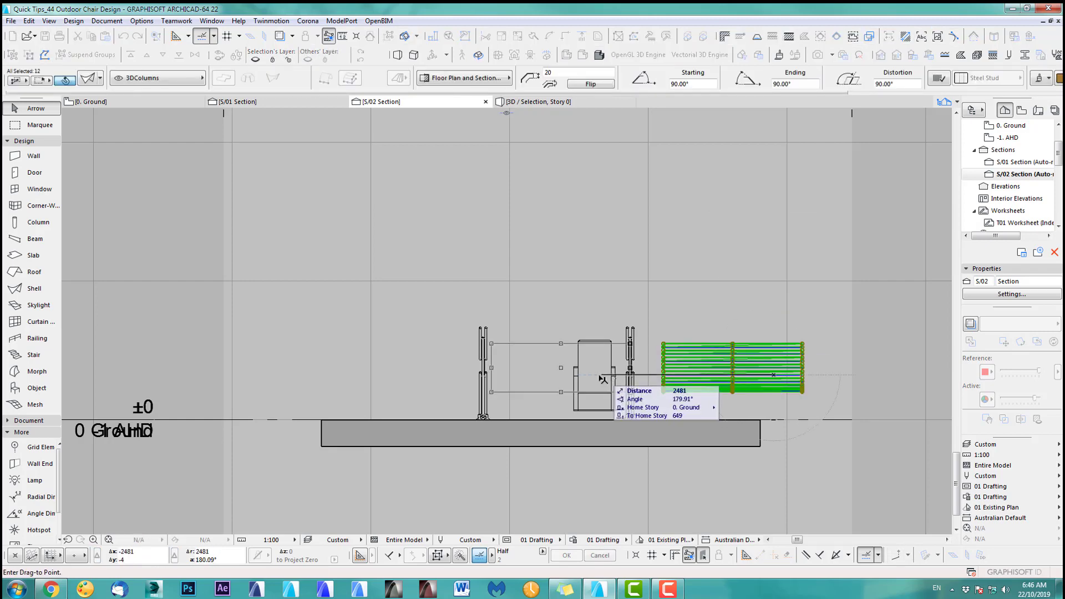
{"action": "key", "text": "Escape"}
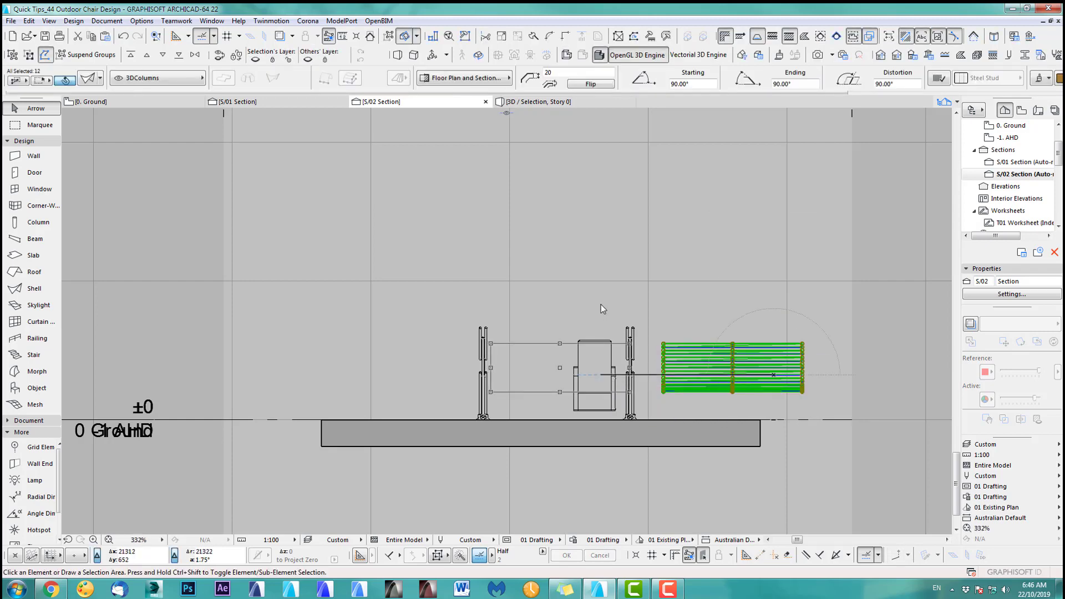
{"action": "key", "text": "Escape"}
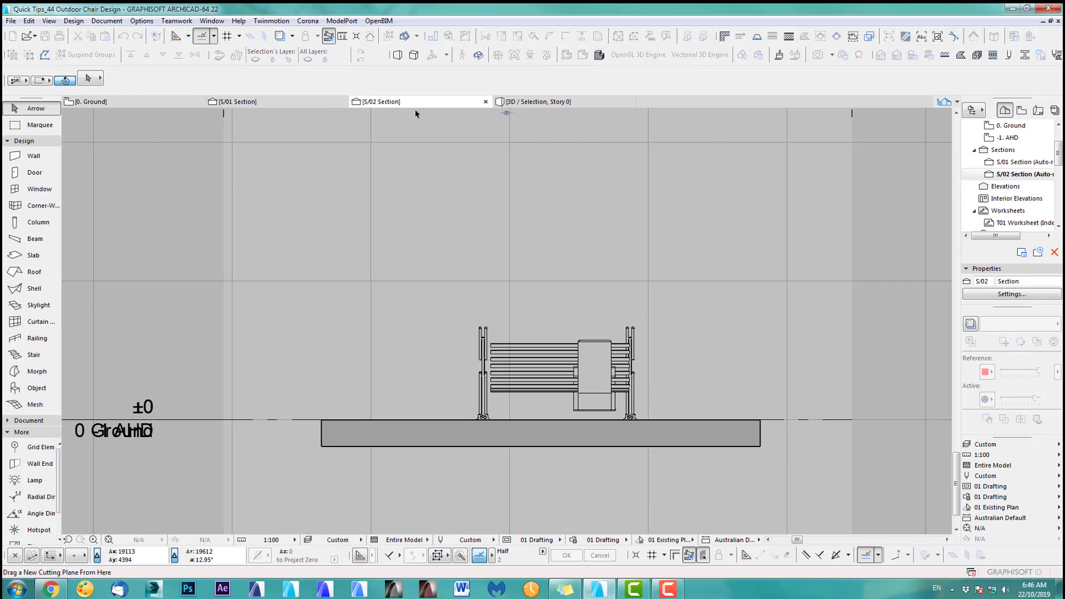
In section S/01, move the slats by the front slat's lower corner onto the front end of the seat profile line.
{"action": "left_click", "coordinate": [315, 102]}
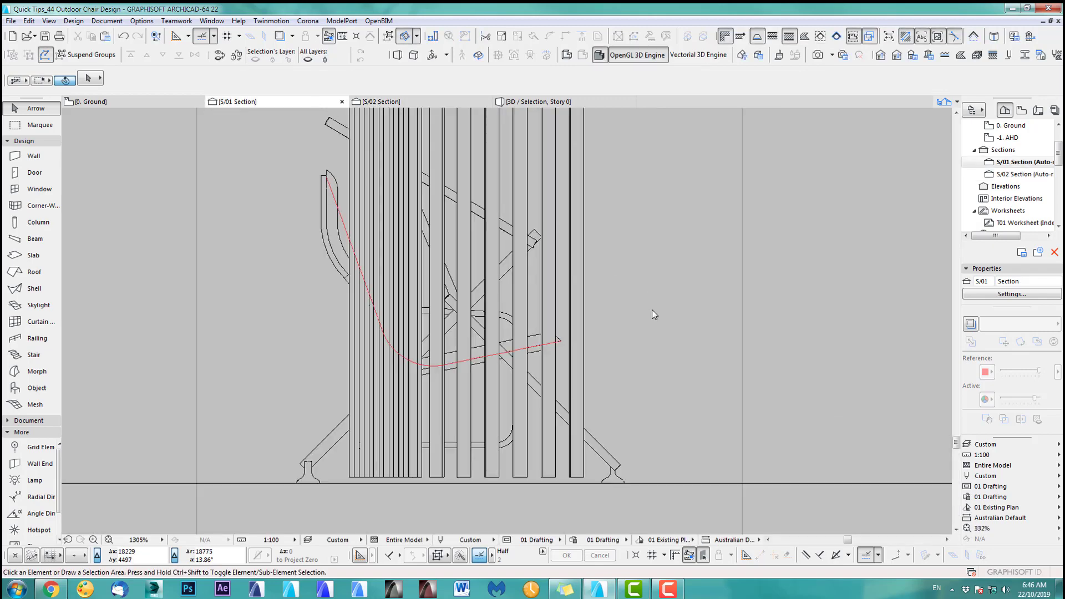
{"action": "scroll", "coordinate": [443, 389], "scroll_direction": "up", "scroll_amount": 3}
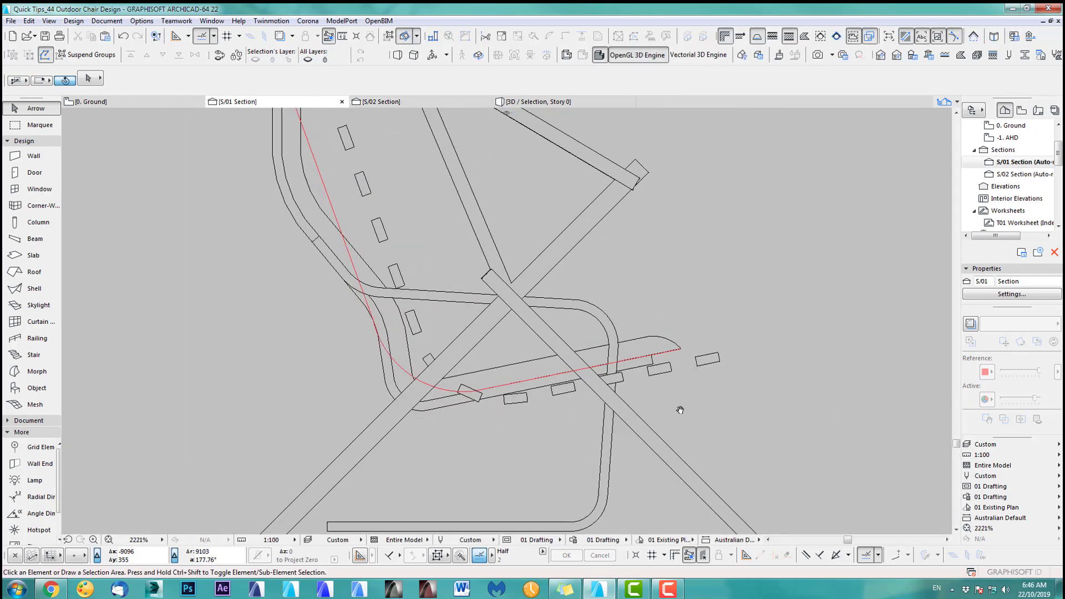
{"action": "left_click", "coordinate": [724, 361]}
{"action": "key", "text": "ctrl+d"}
{"action": "left_click", "coordinate": [724, 361]}
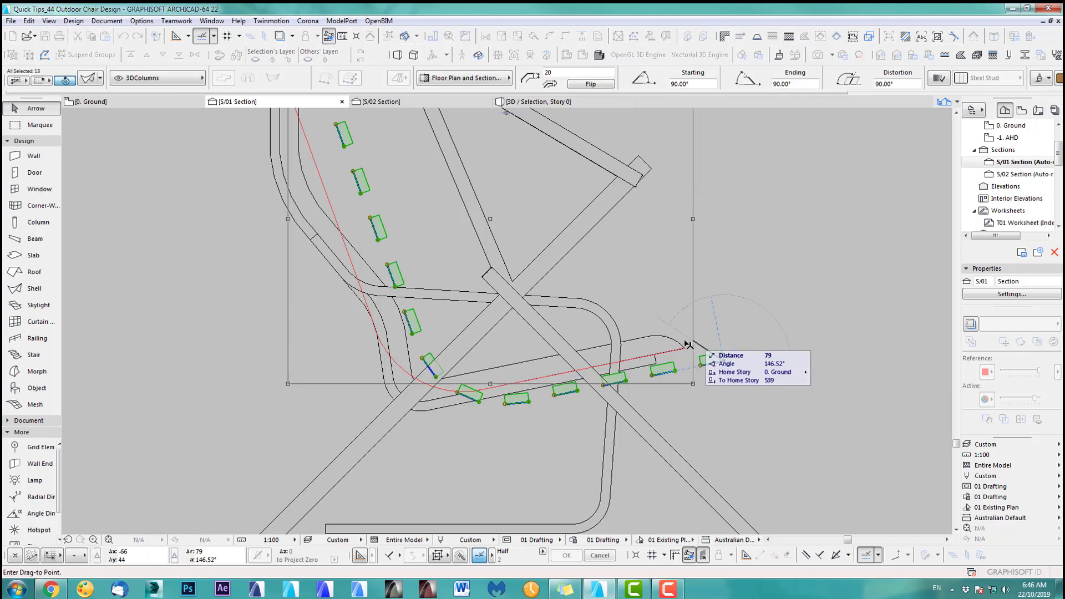
{"action": "left_click", "coordinate": [685, 349]}
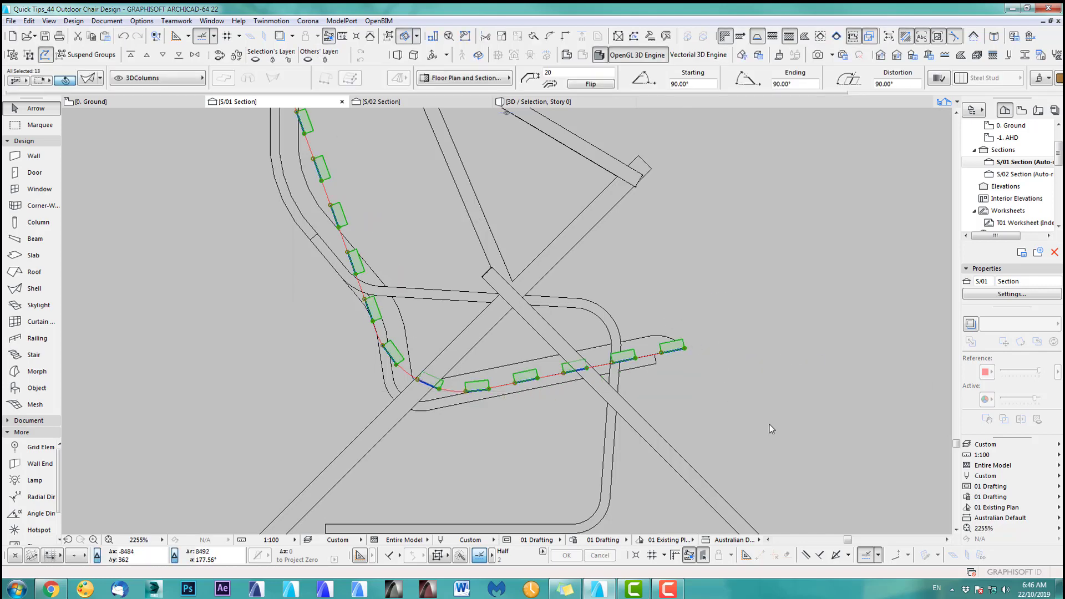
Delete the reference armchair object from the bench in the 3D view, leaving only the slats and side frames.
{"action": "key", "text": "Escape"}
{"action": "key", "text": "F2"}
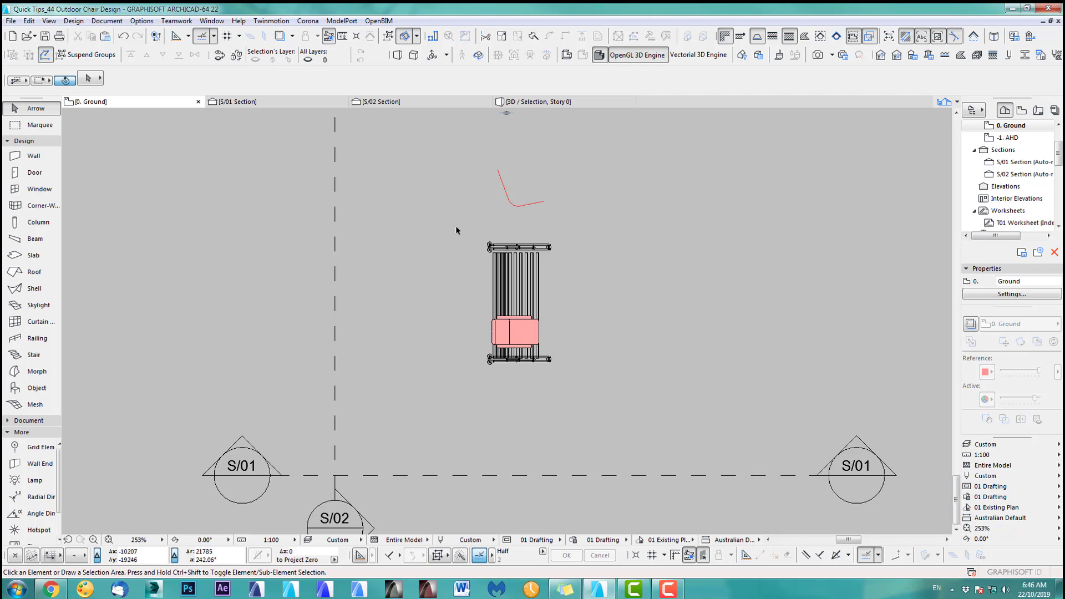
{"action": "key", "text": "F3"}
{"action": "middle_click_drag", "start_coordinate": [564, 352], "coordinate": [371, 288], "text": "shift"}
{"action": "scroll", "coordinate": [430, 328], "scroll_direction": "up", "scroll_amount": 8}
{"action": "middle_click_drag", "start_coordinate": [507, 322], "coordinate": [403, 351], "text": "shift"}
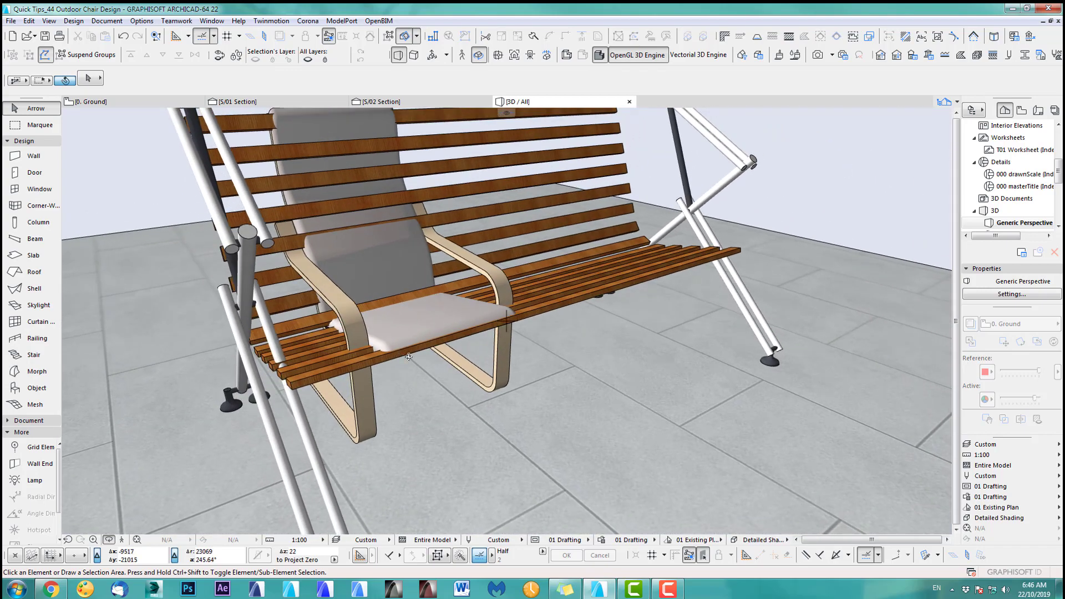
{"action": "scroll", "coordinate": [444, 338], "scroll_direction": "down", "scroll_amount": 5}
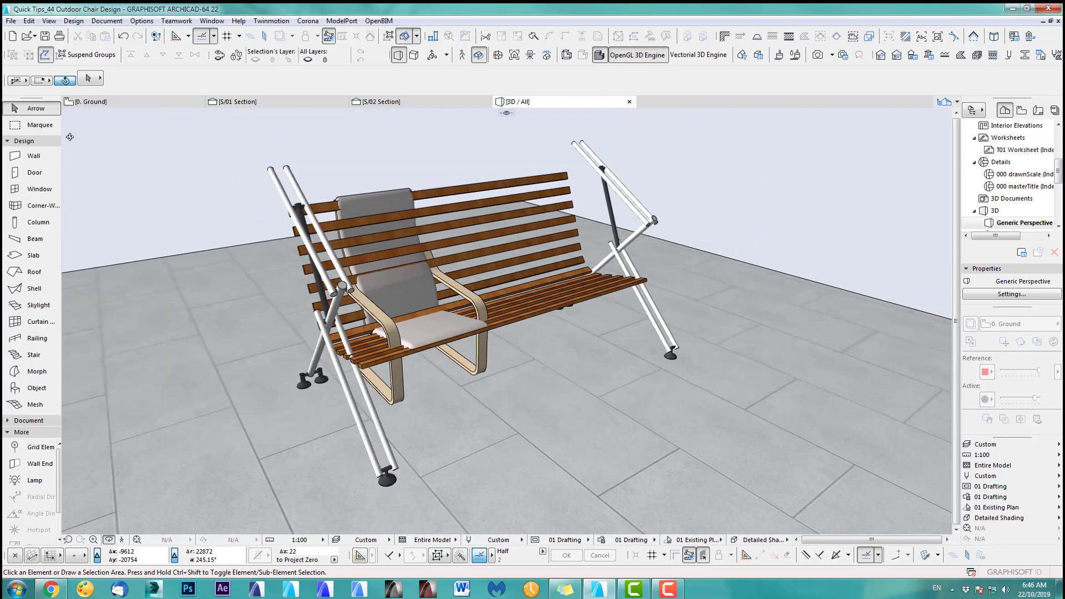
{"action": "left_click", "coordinate": [480, 305]}
{"action": "key", "text": "Delete"}
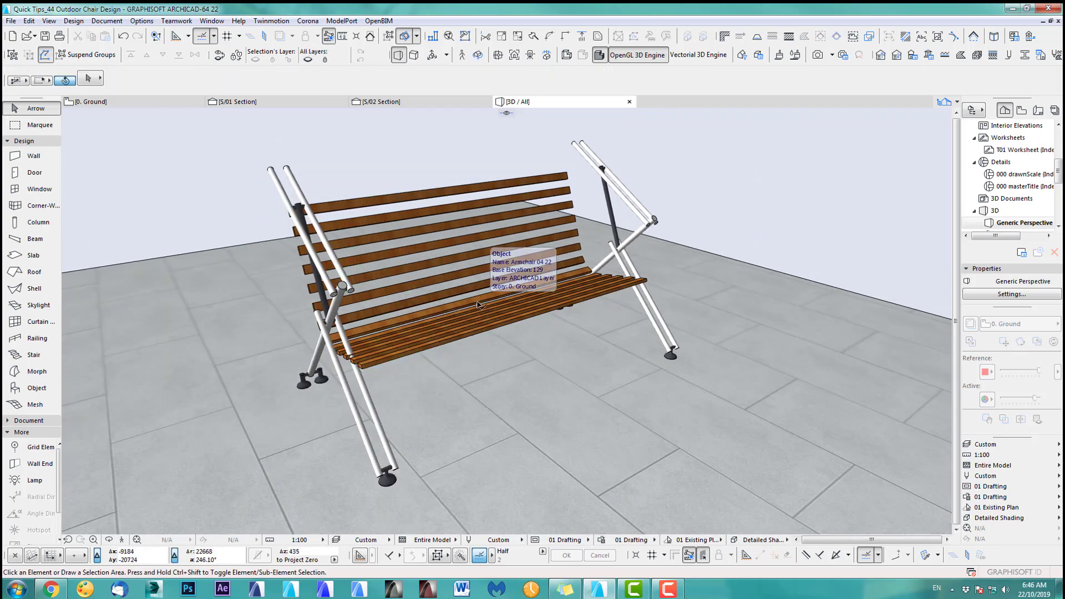
{"action": "left_click", "coordinate": [482, 369]}
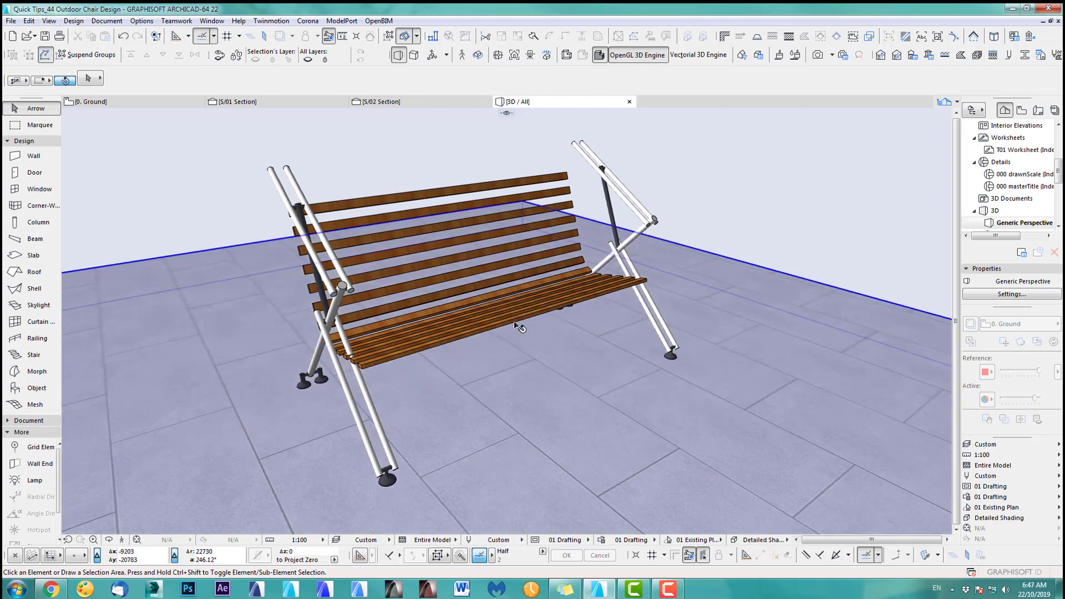
{"action": "key", "text": "Escape"}
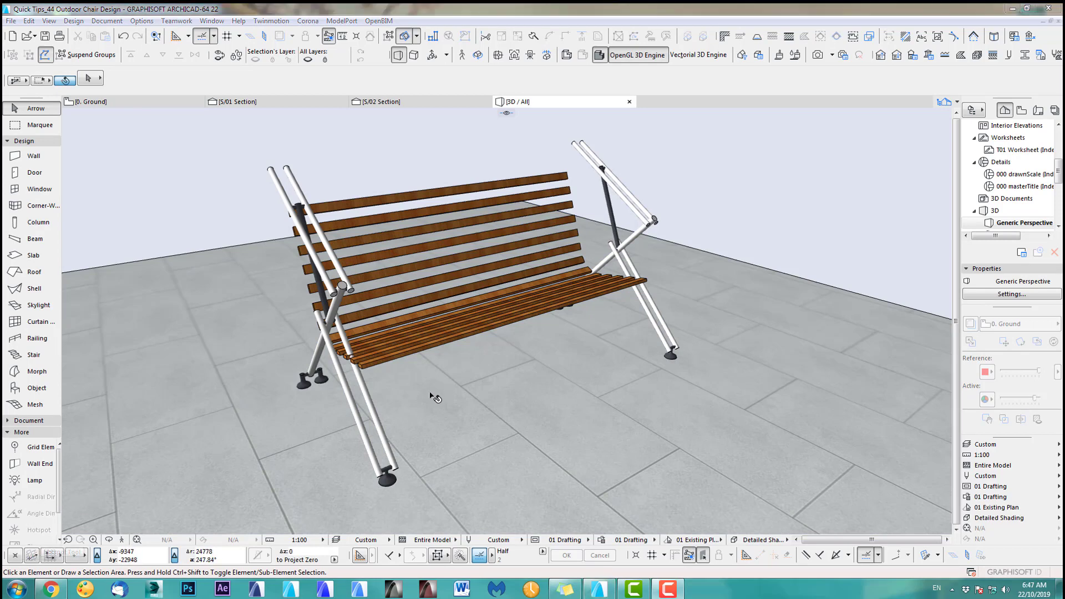
In the ground floor plan, suspend groups and stretch the upper ends of all slats downward, away from the upper side frame.
{"action": "left_click_drag", "start_coordinate": [476, 373], "coordinate": [490, 353]}
{"action": "mouse_move", "coordinate": [535, 341]}
{"action": "middle_mouse_down", "text": "shift"}
{"action": "mouse_move", "coordinate": [324, 341]}
{"action": "mouse_move", "coordinate": [538, 340]}
{"action": "middle_mouse_up", "text": "shift"}
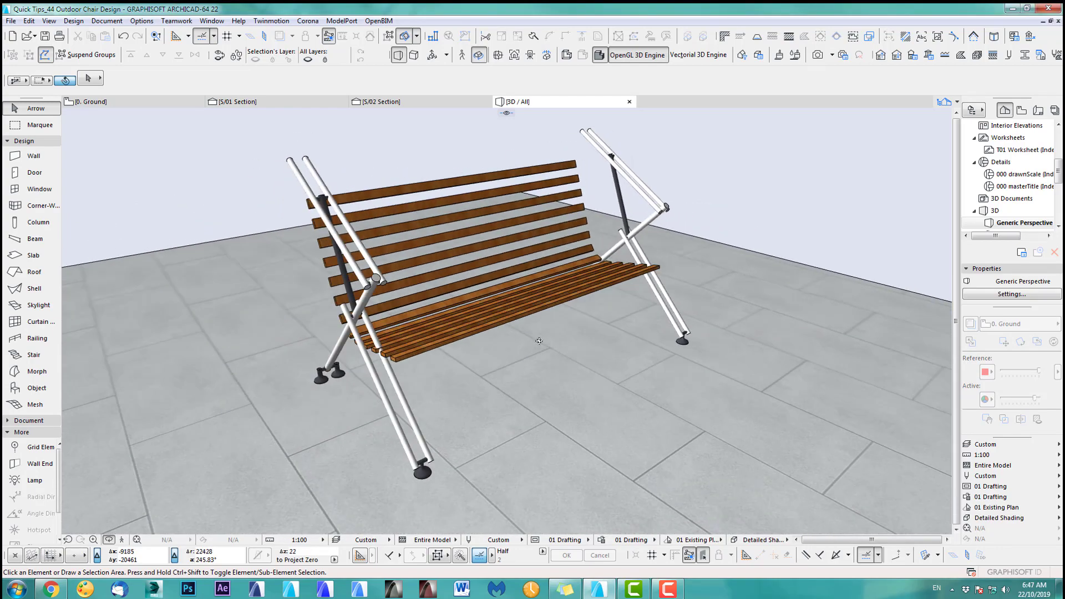
{"action": "left_click", "coordinate": [442, 350]}
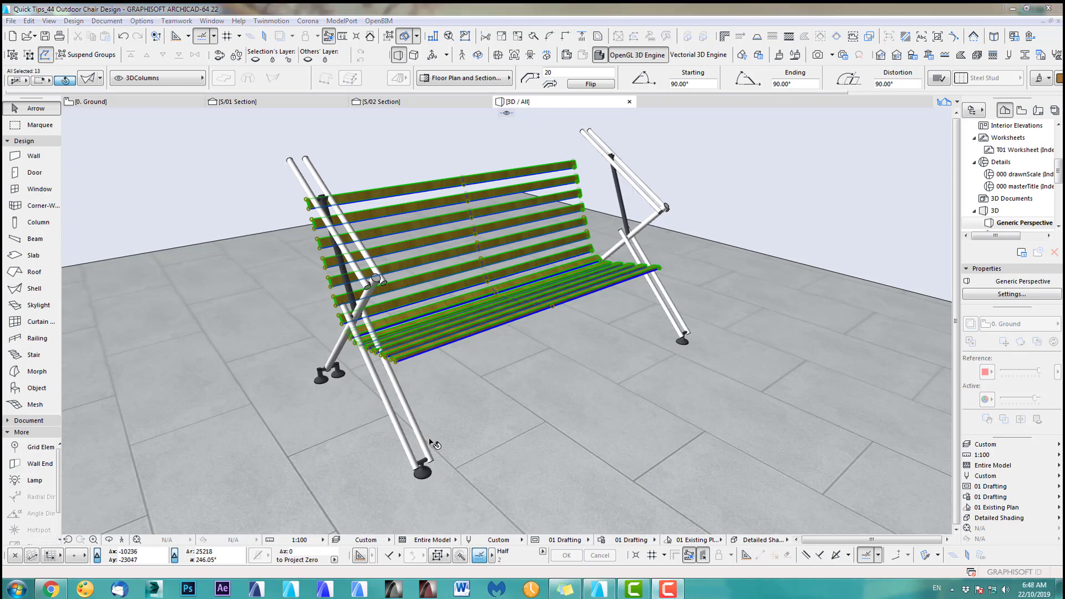
{"action": "key", "text": "F2"}
{"action": "key", "text": "Escape"}
{"action": "scroll", "coordinate": [547, 279], "scroll_direction": "up", "scroll_amount": 4}
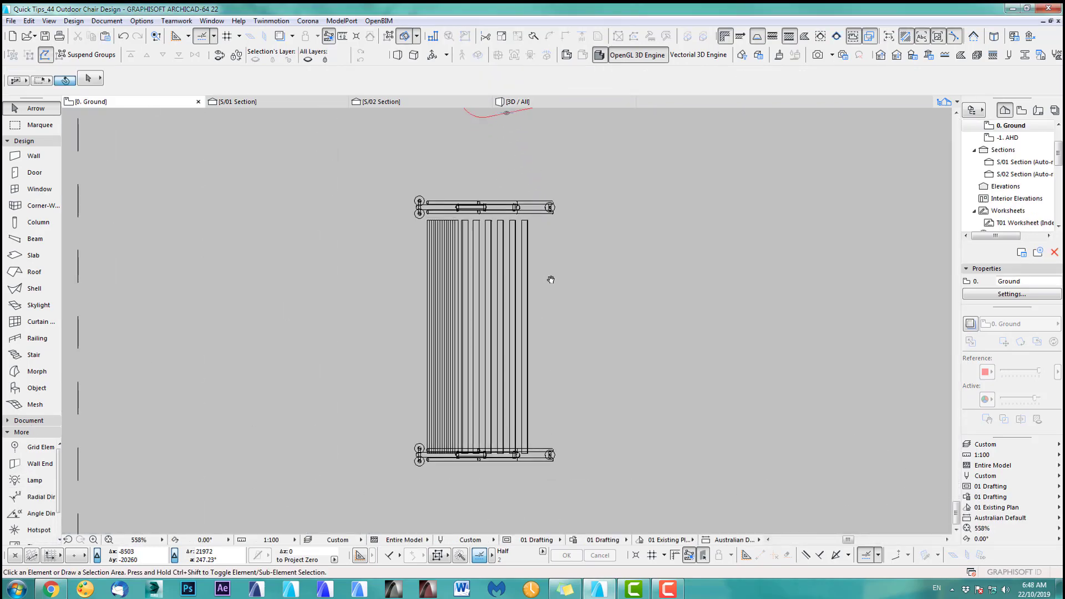
{"action": "middle_click_drag", "start_coordinate": [551, 280], "coordinate": [568, 358]}
{"action": "scroll", "coordinate": [562, 335], "scroll_direction": "up", "scroll_amount": 3}
{"action": "left_click", "coordinate": [102, 57]}
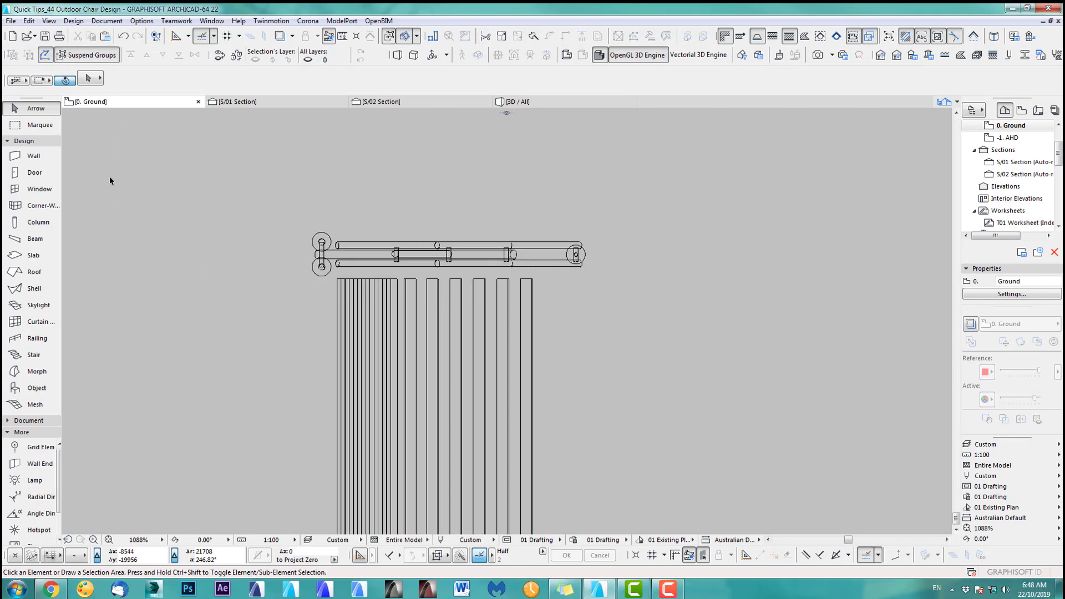
{"action": "left_click", "coordinate": [39, 126]}
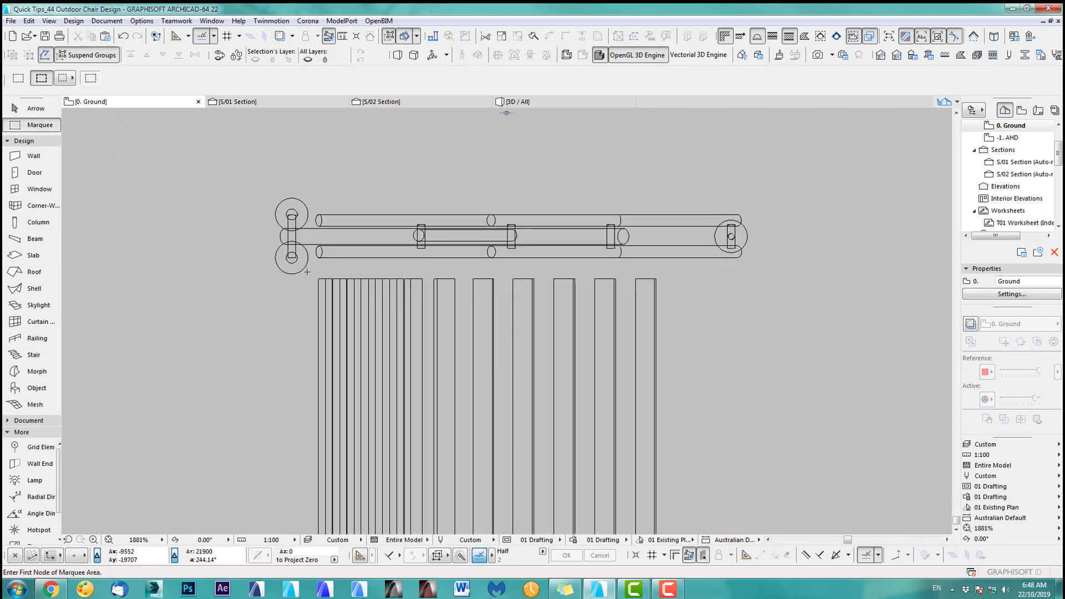
{"action": "left_click", "coordinate": [306, 272]}
{"action": "left_click", "coordinate": [673, 301]}
{"action": "key", "text": "ctrl+h"}
{"action": "left_click", "coordinate": [658, 277]}
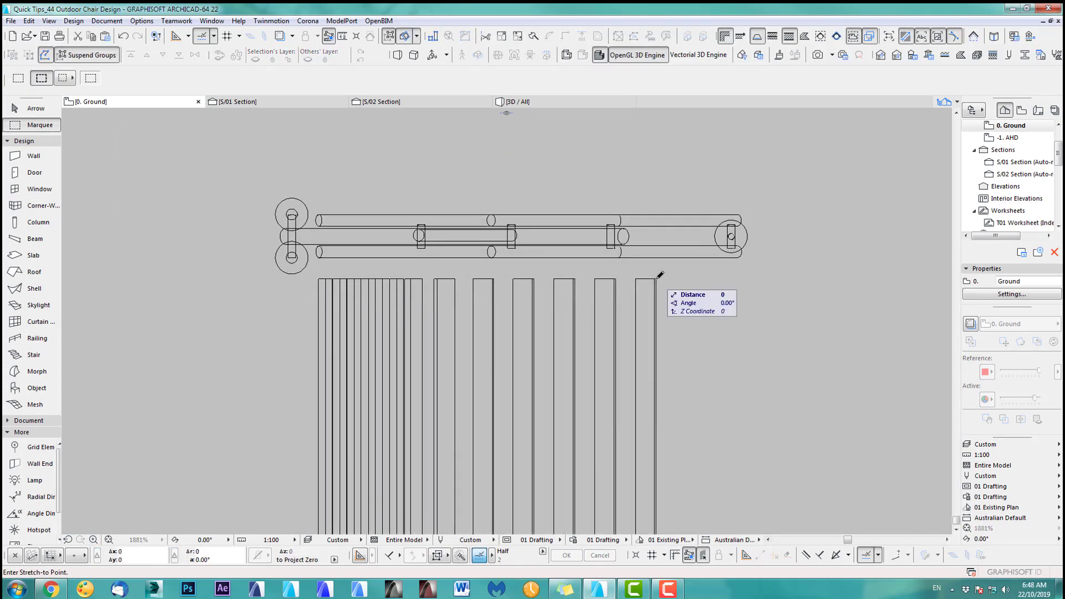
{"action": "left_click", "coordinate": [658, 326]}
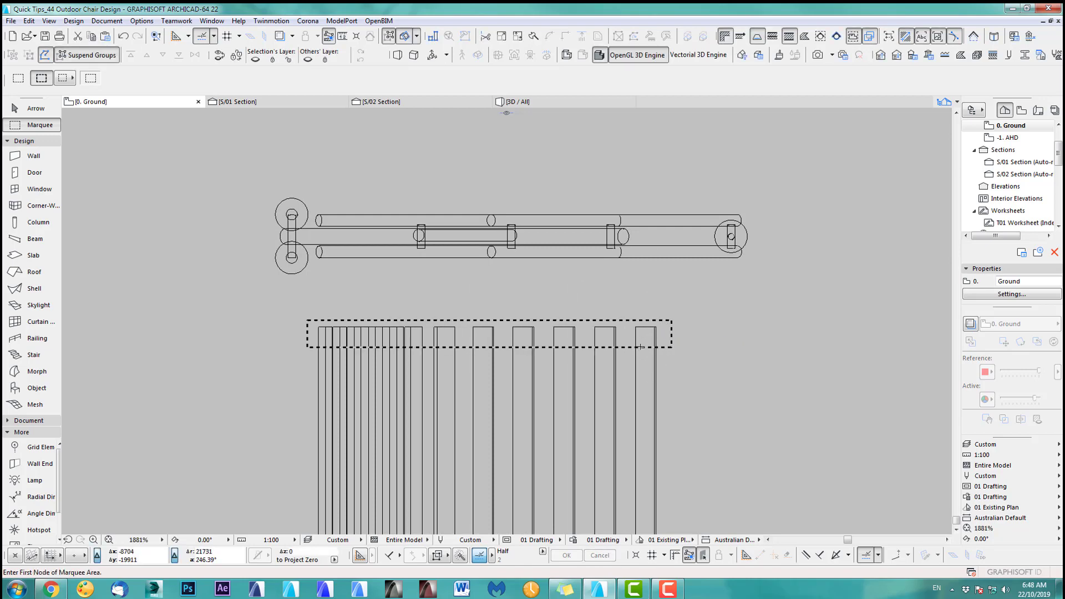
Select all the slats and move them slightly up the plan, clear of the lower side frame.
{"action": "scroll", "coordinate": [671, 388], "scroll_direction": "down", "scroll_amount": 3}
{"action": "middle_click_drag", "start_coordinate": [677, 430], "coordinate": [597, 288]}
{"action": "scroll", "coordinate": [578, 262], "scroll_direction": "down", "scroll_amount": 3}
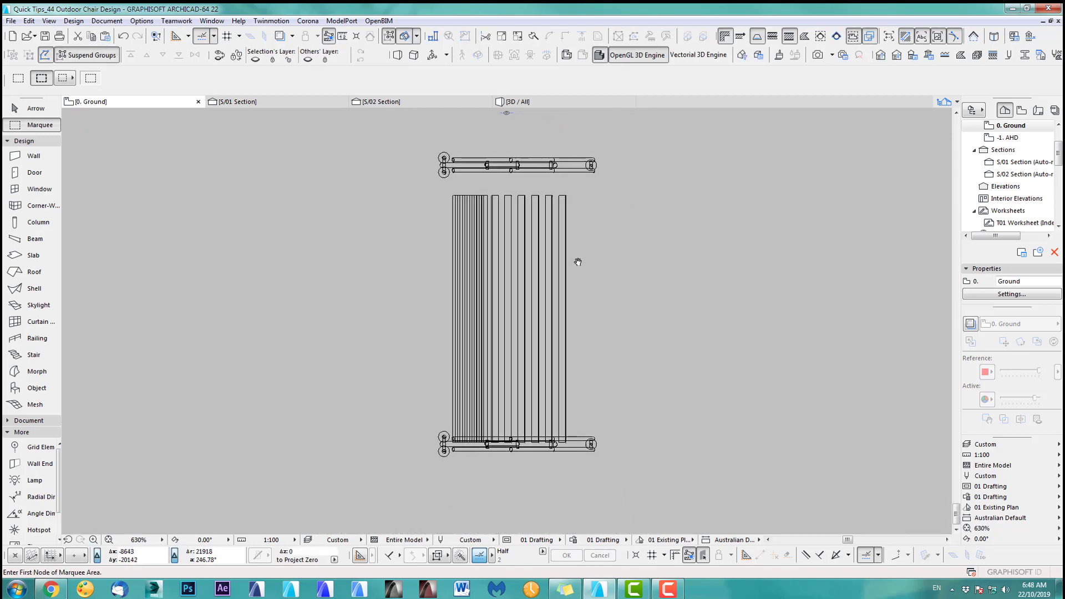
{"action": "double_click", "coordinate": [439, 208]}
{"action": "left_click", "coordinate": [457, 197], "text": "shift"}
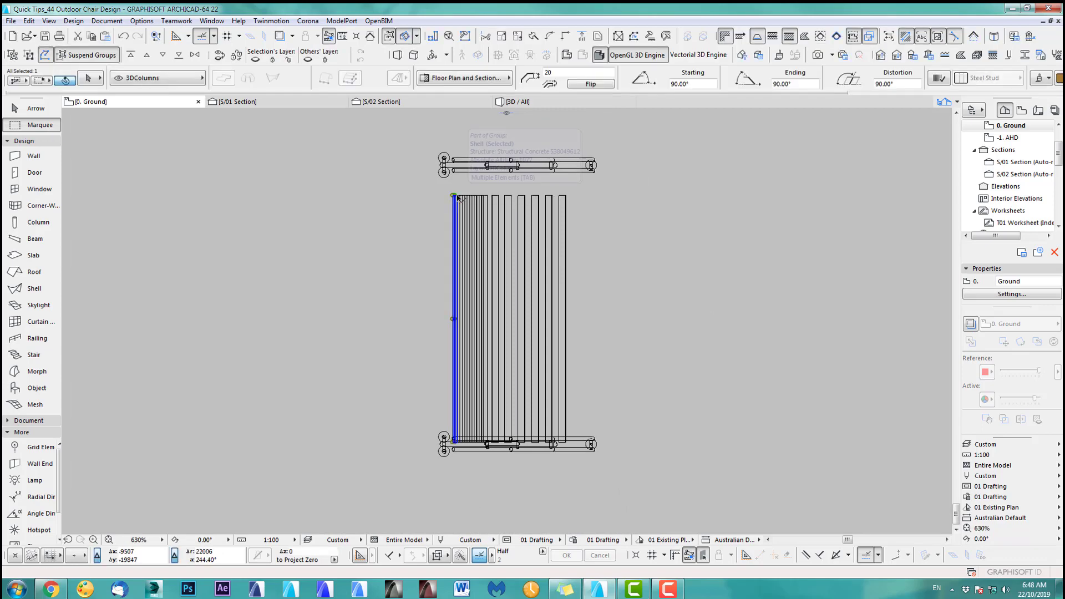
{"action": "key", "text": "ctrl+a"}
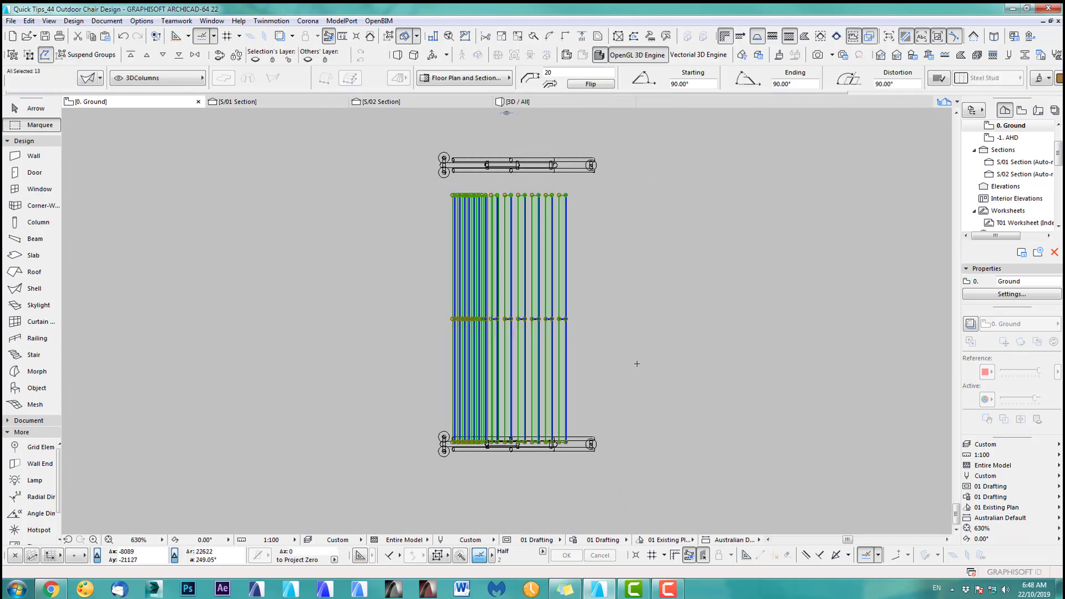
{"action": "key", "text": "ctrl+d"}
{"action": "left_click", "coordinate": [566, 319]}
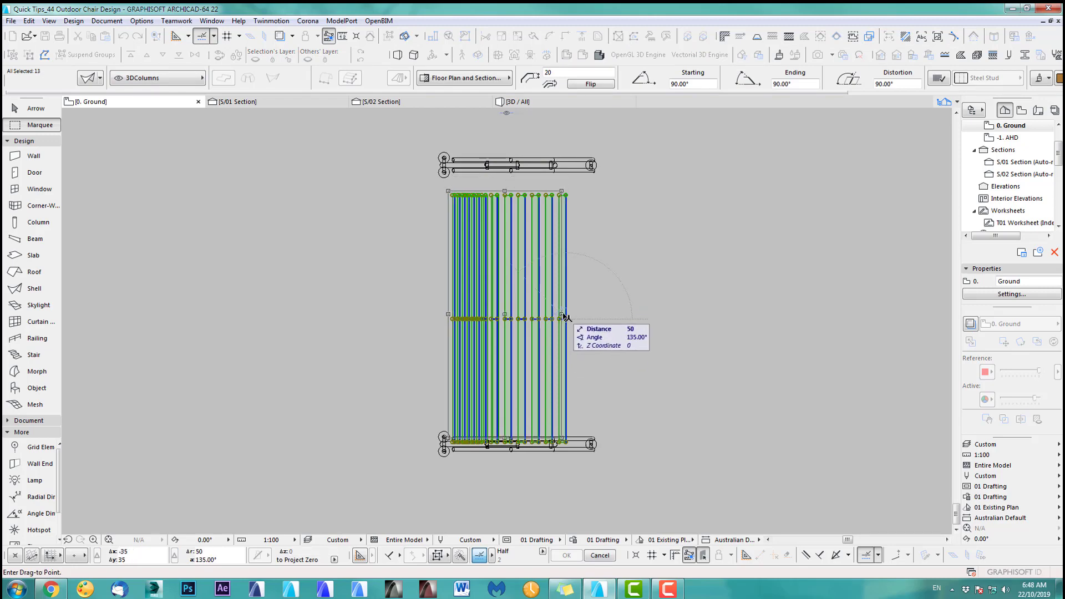
{"action": "left_click", "coordinate": [566, 313]}
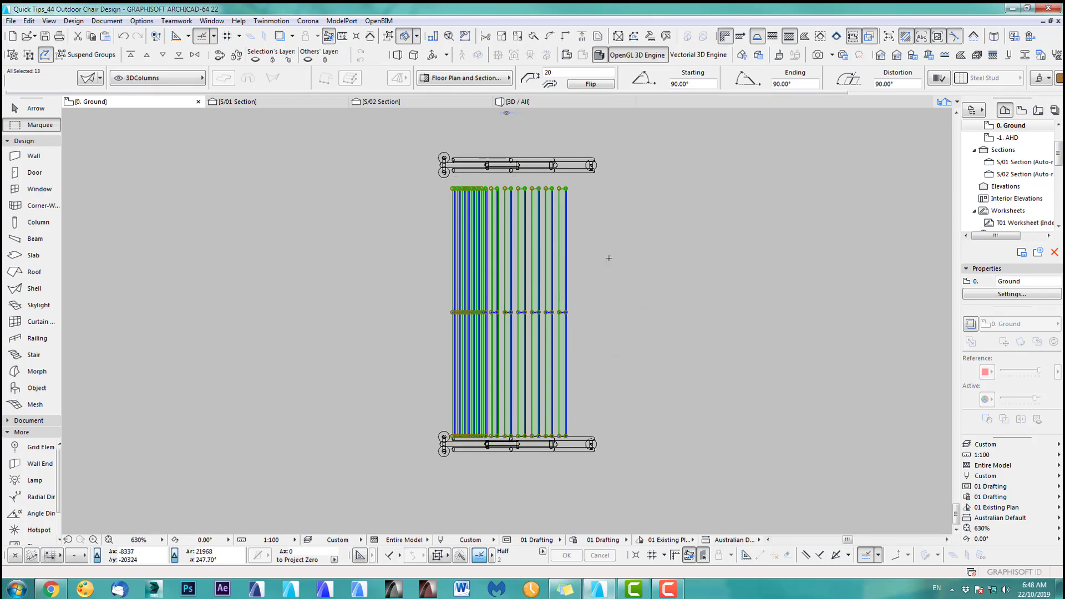
{"action": "key", "text": "Escape"}
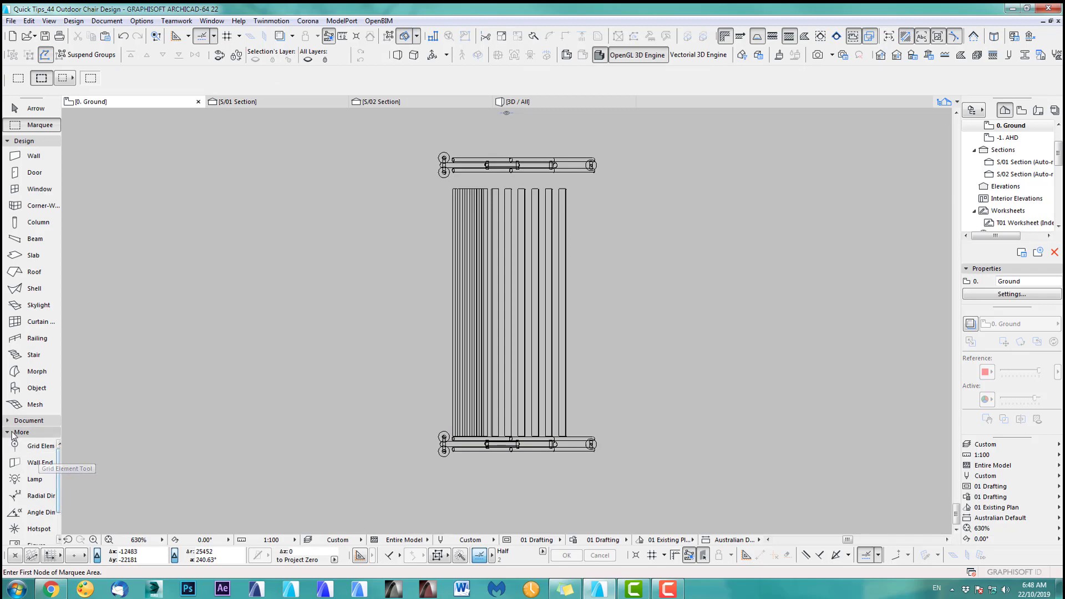
Draw a guide line about 2012 long between the inner faces of the two side frames at their front ends.
{"action": "left_click", "coordinate": [8, 421]}
{"action": "left_click", "coordinate": [53, 518]}
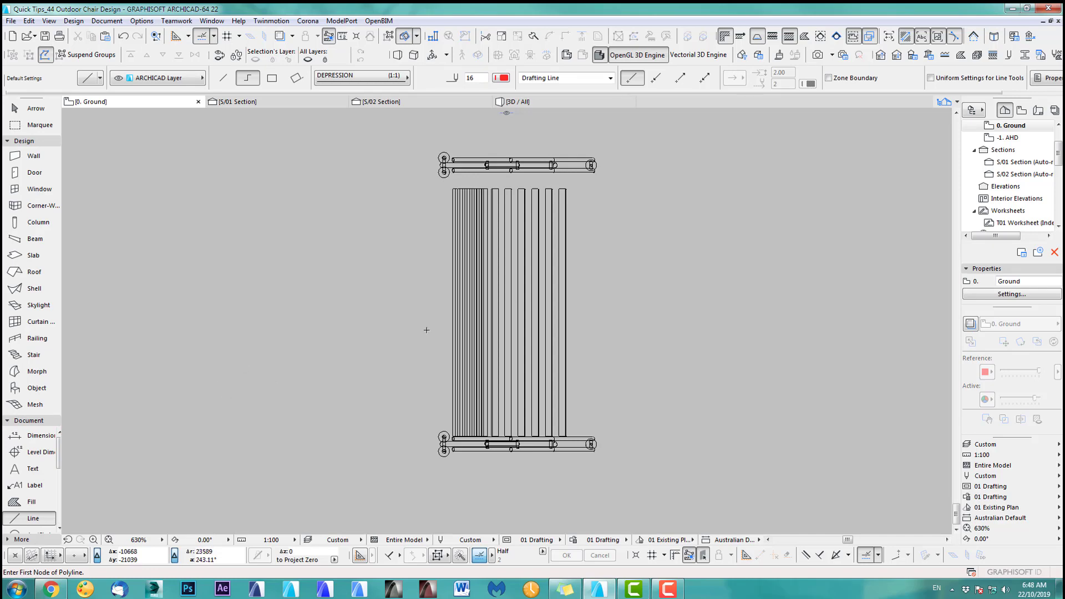
{"action": "scroll", "coordinate": [596, 181], "scroll_direction": "up", "scroll_amount": 4}
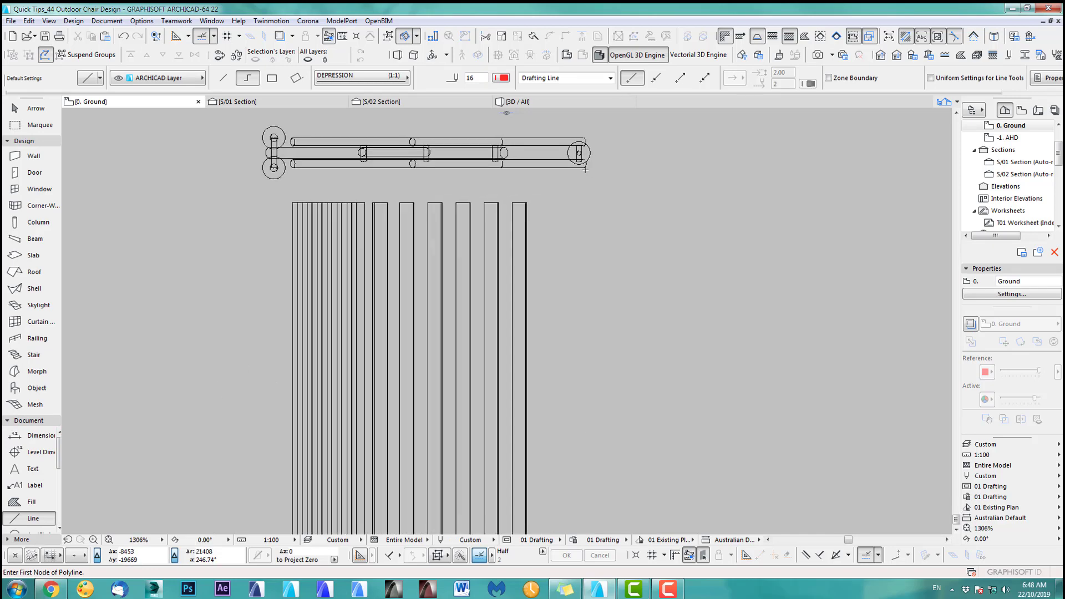
{"action": "left_click", "coordinate": [584, 166]}
{"action": "scroll", "coordinate": [584, 172], "scroll_direction": "down", "scroll_amount": 3}
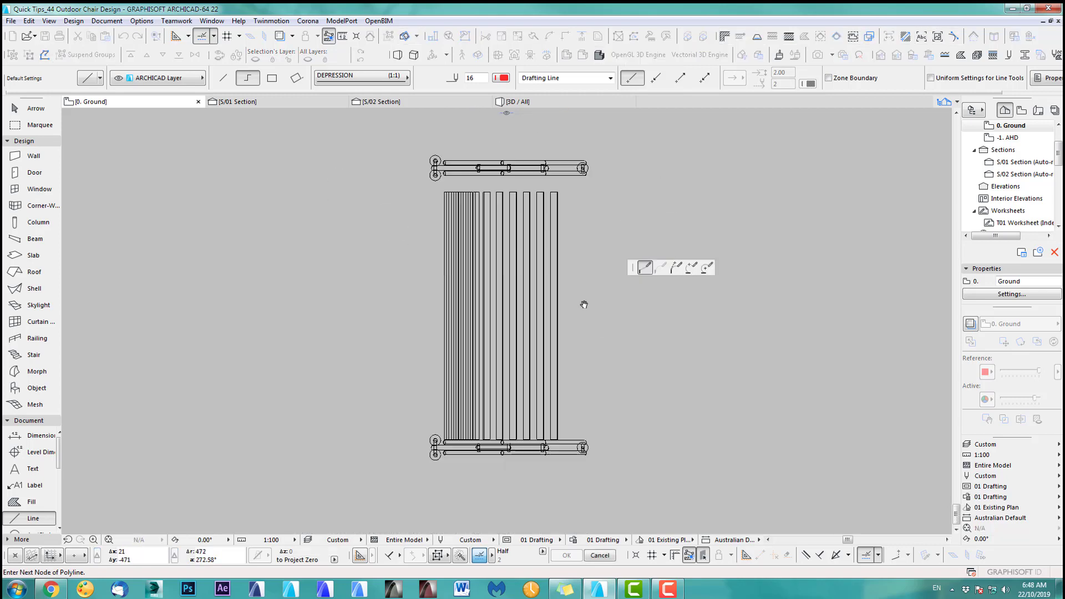
{"action": "scroll", "coordinate": [591, 388], "scroll_direction": "up", "scroll_amount": 2}
{"action": "scroll", "coordinate": [591, 388], "scroll_direction": "up", "scroll_amount": 1}
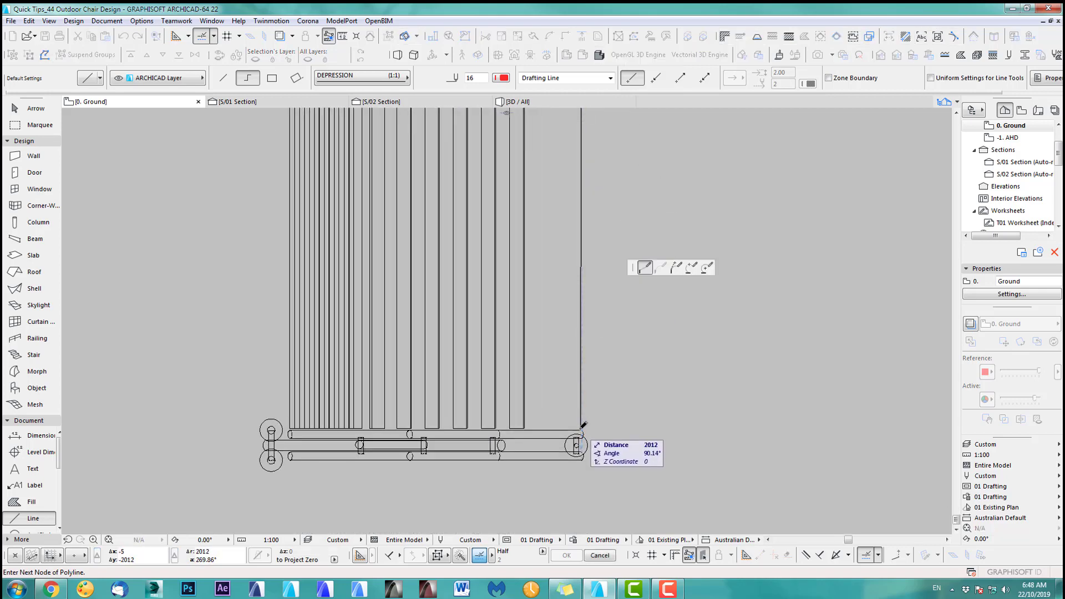
{"action": "left_click", "coordinate": [582, 426]}
{"action": "left_click", "coordinate": [581, 429]}
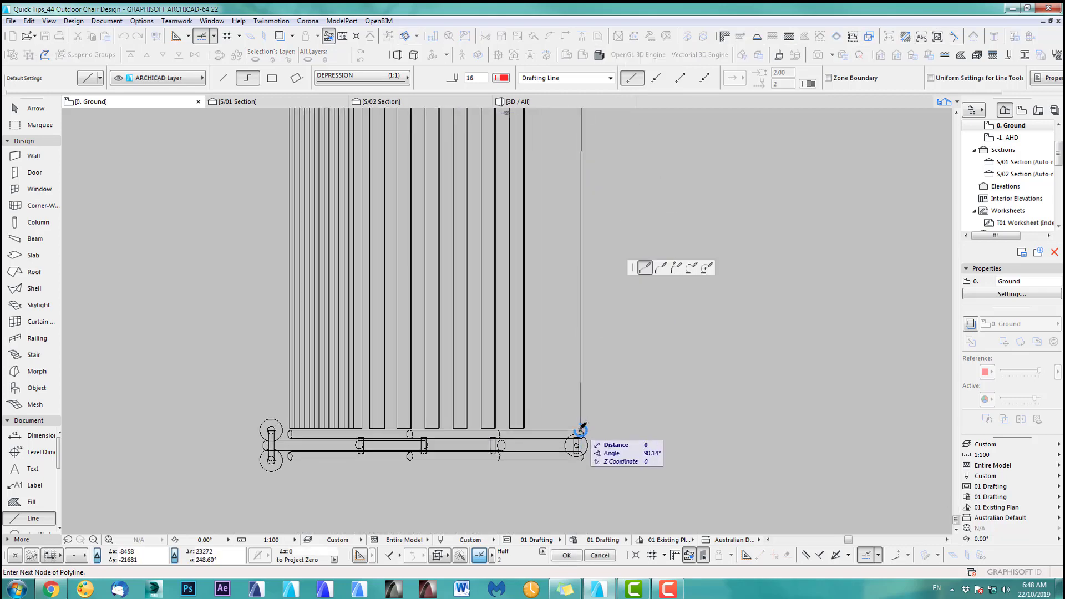
Move all the slats vertically in plan so their midpoints align with the guide line's midpoint, centring them between the frames.
{"action": "left_click", "coordinate": [524, 371], "text": "shift"}
{"action": "scroll", "coordinate": [554, 276], "scroll_direction": "down", "scroll_amount": 2}
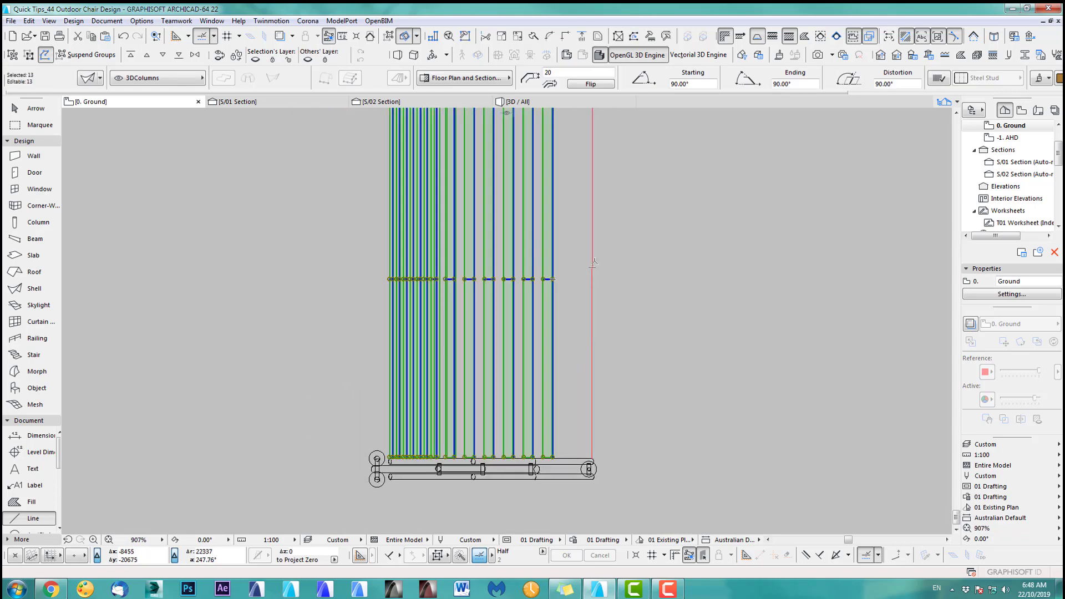
{"action": "key", "text": "ctrl+d"}
{"action": "left_click", "coordinate": [552, 279]}
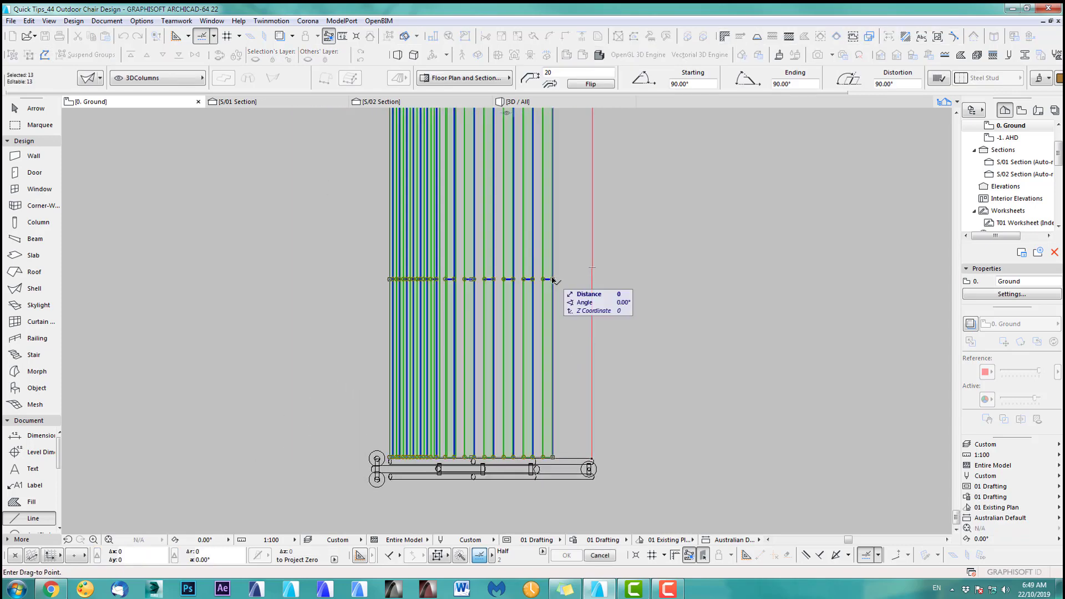
{"action": "left_click", "coordinate": [592, 273]}
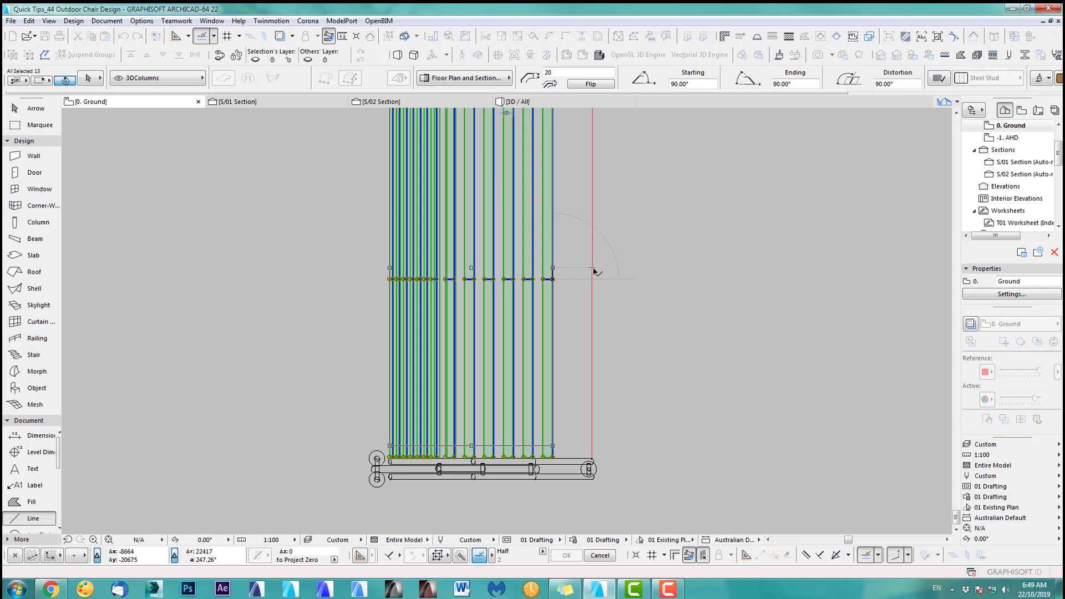
{"action": "key", "text": "Escape"}
Delete the guide line drawn between the two side frames.
{"action": "left_click", "coordinate": [593, 292], "text": "shift"}
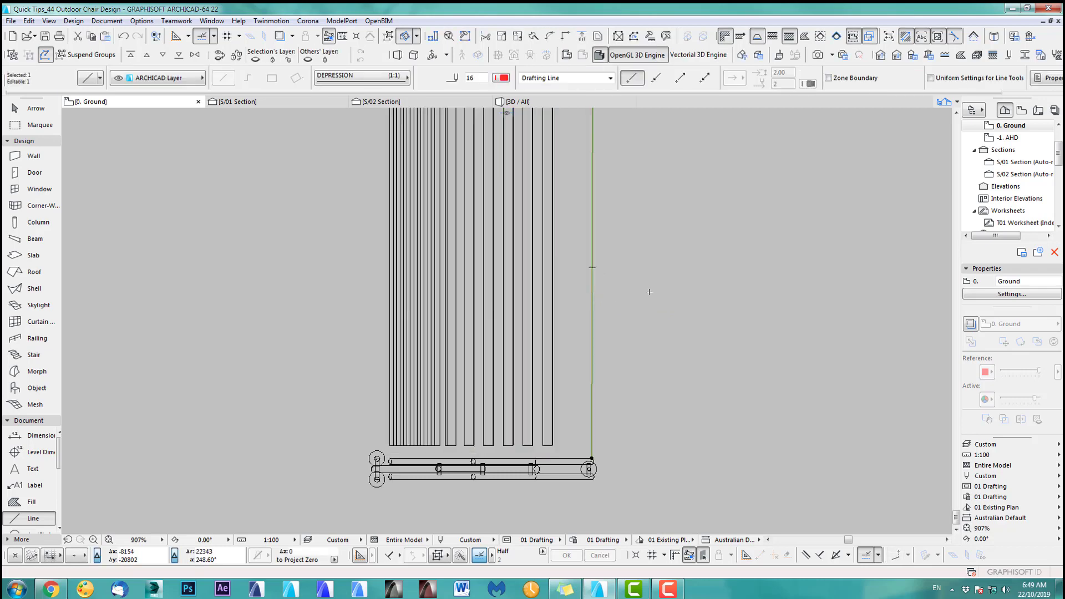
{"action": "key", "text": "Delete"}
{"action": "scroll", "coordinate": [616, 333], "scroll_direction": "down", "scroll_amount": 3}
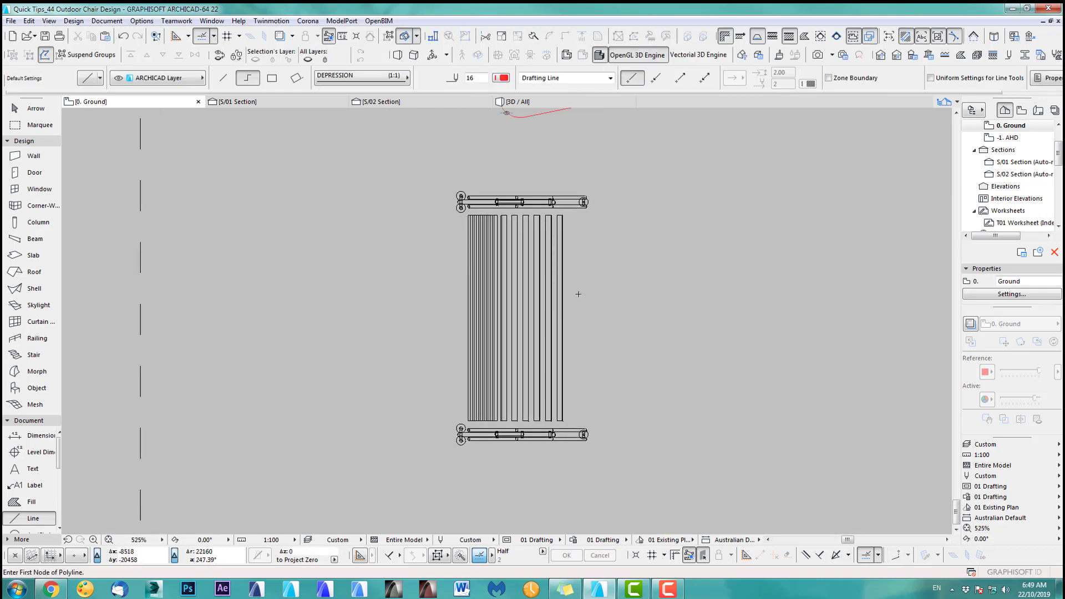
Examine how the slats sit between the side frames from several angles in 3D and in the ground floor plan.
{"action": "key", "text": "F3"}
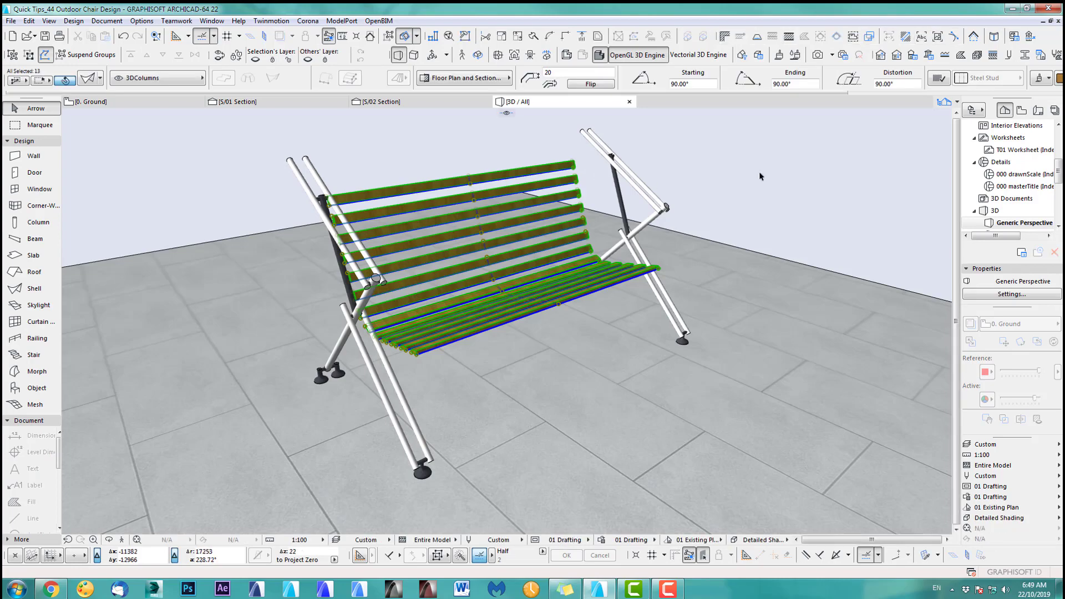
{"action": "left_click", "coordinate": [760, 176]}
{"action": "middle_click_drag", "start_coordinate": [592, 259], "coordinate": [375, 379], "text": "shift"}
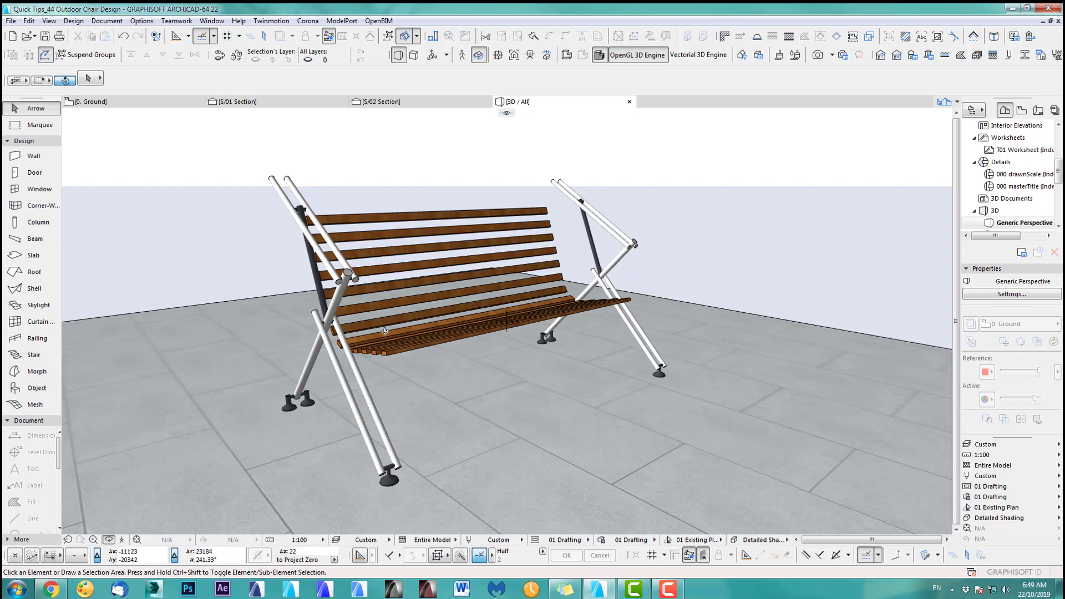
{"action": "left_click_drag", "start_coordinate": [455, 301], "coordinate": [646, 296]}
{"action": "left_click_drag", "start_coordinate": [620, 235], "coordinate": [625, 238]}
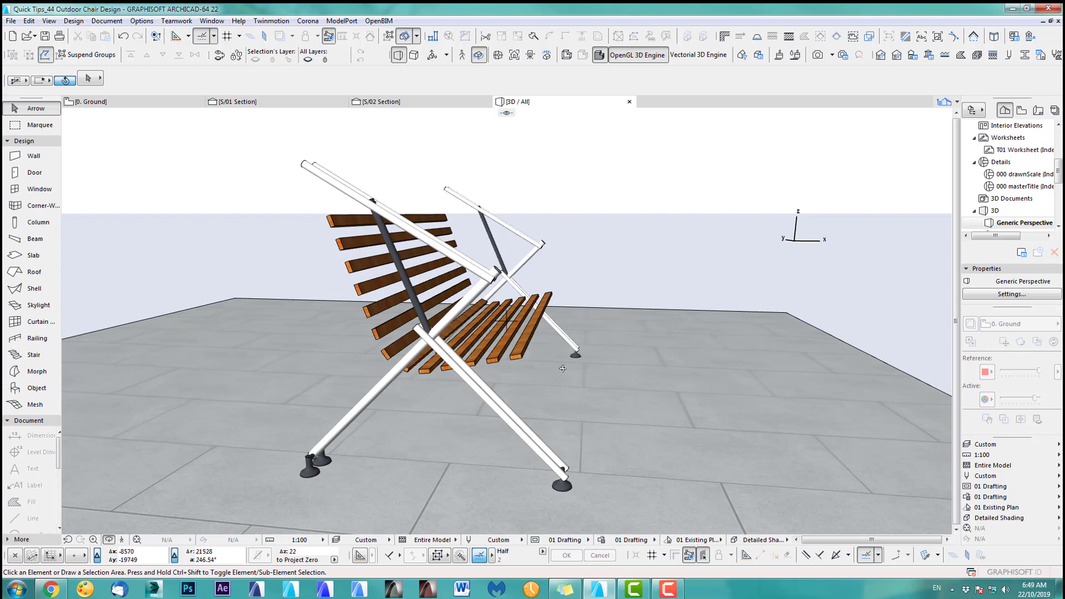
{"action": "left_click_drag", "start_coordinate": [561, 370], "coordinate": [438, 375]}
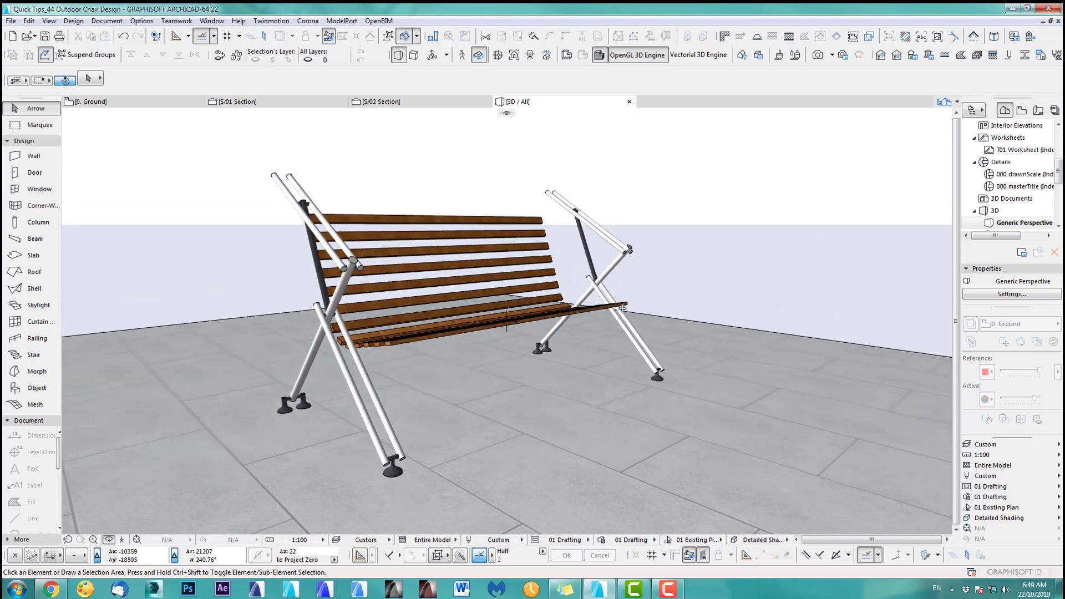
{"action": "left_click_drag", "start_coordinate": [622, 309], "coordinate": [744, 375]}
{"action": "left_click_drag", "start_coordinate": [353, 358], "coordinate": [585, 413]}
{"action": "key", "text": "F2"}
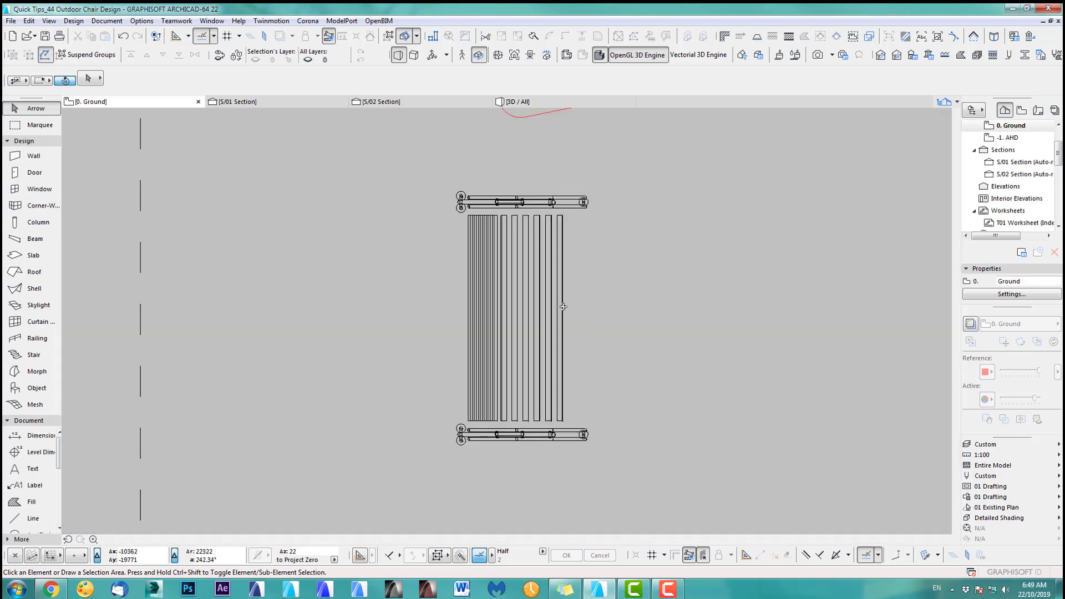
{"action": "scroll", "coordinate": [614, 233], "scroll_direction": "up", "scroll_amount": 4}
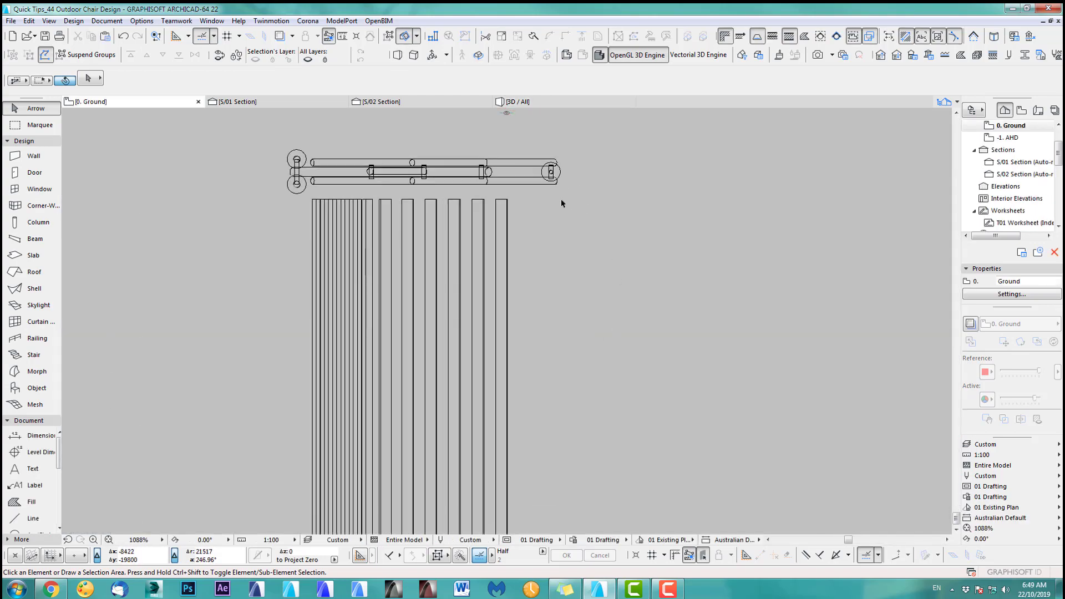
With groups suspended, copy one diagonal leg tube from the side frame into the empty area beside the slats in plan.
{"action": "key", "text": "alt+g"}
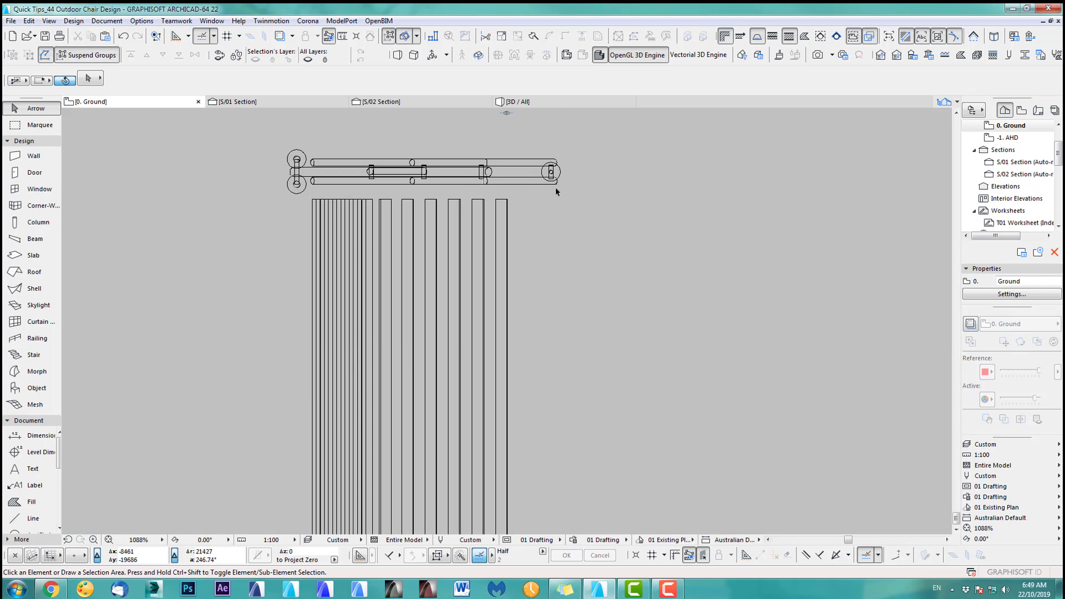
{"action": "left_click", "coordinate": [525, 184]}
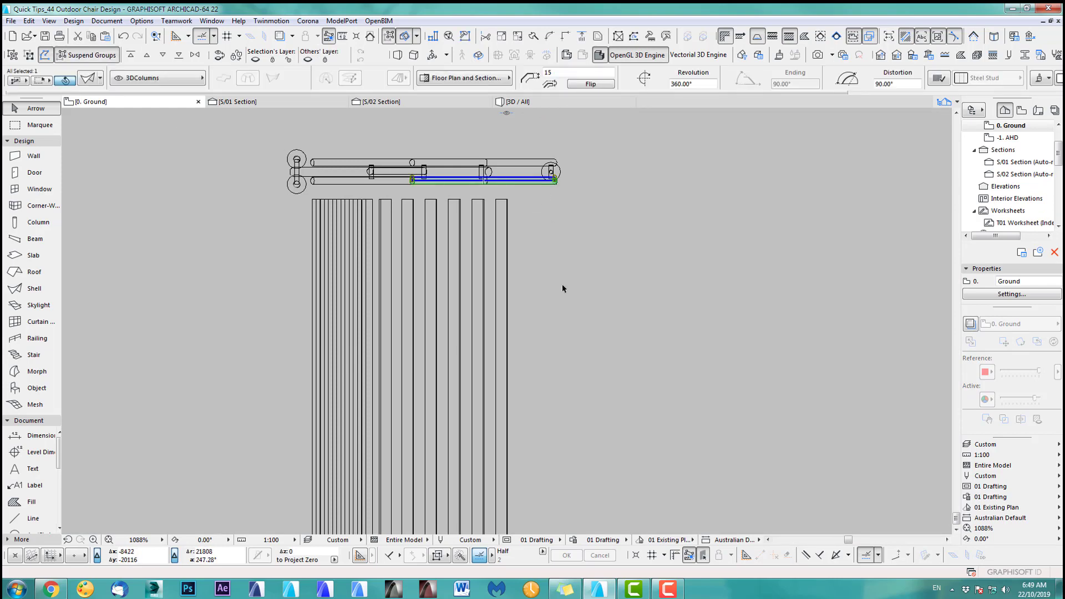
{"action": "key", "text": "ctrl+shift+d"}
{"action": "left_click", "coordinate": [518, 185]}
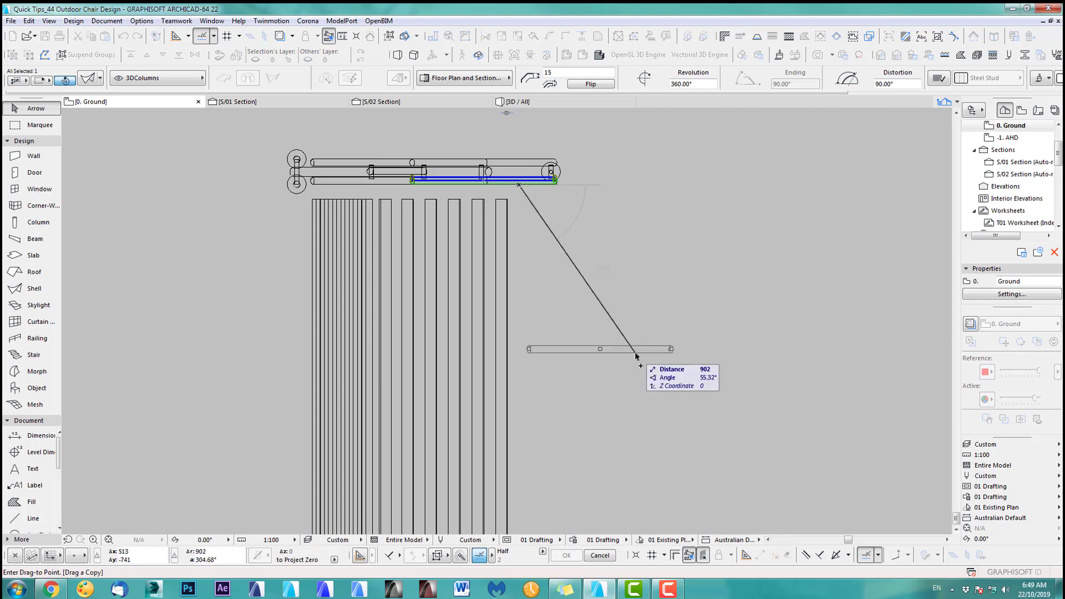
{"action": "left_click", "coordinate": [633, 392]}
{"action": "middle_click_drag", "start_coordinate": [659, 439], "coordinate": [605, 344]}
{"action": "left_click", "coordinate": [585, 215]}
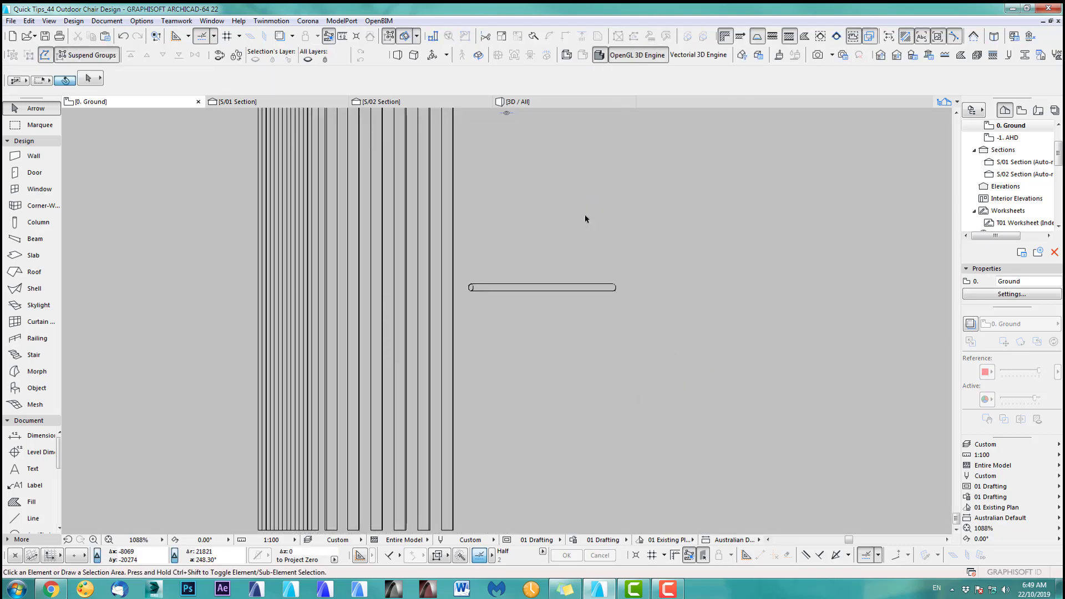
In section S/01, rotate the copied leg tube about its lower end so that it lies horizontal.
{"action": "left_click", "coordinate": [271, 102]}
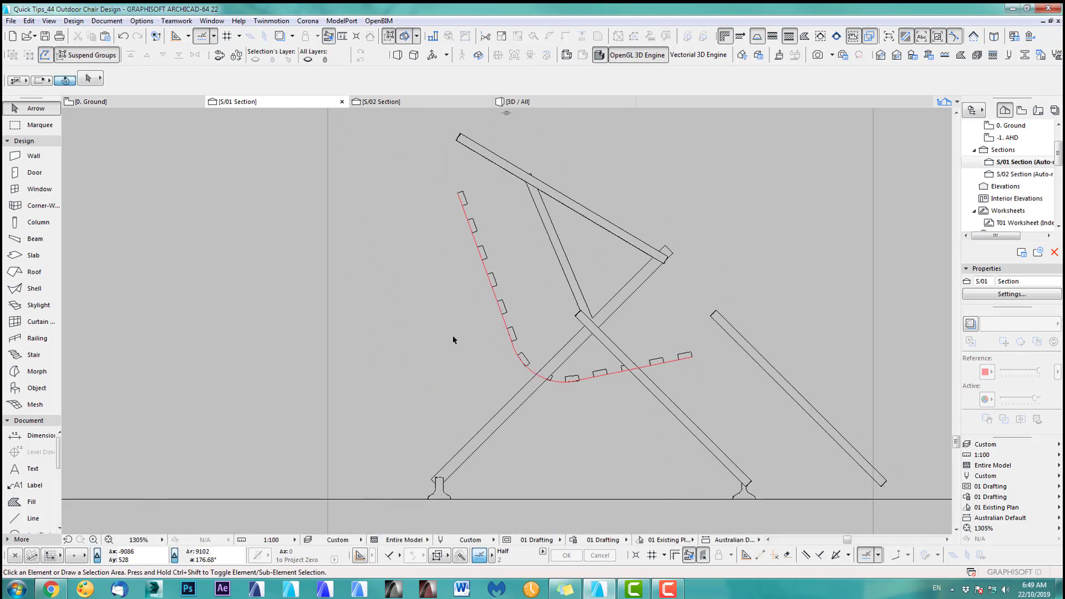
{"action": "middle_click_drag", "start_coordinate": [745, 369], "coordinate": [548, 332]}
{"action": "left_click", "coordinate": [549, 311]}
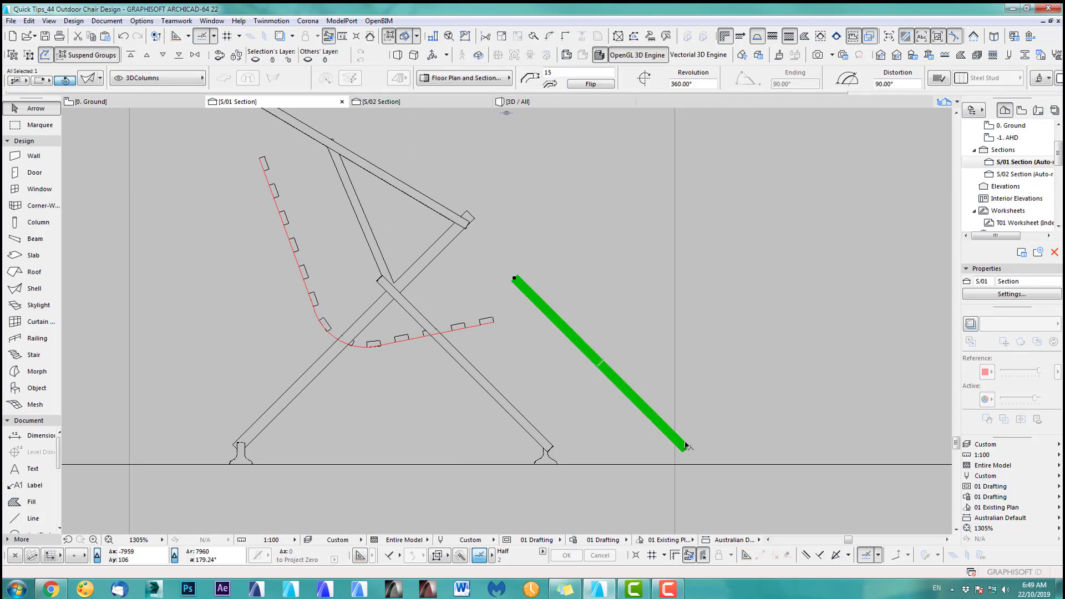
{"action": "key", "text": "ctrl+e"}
{"action": "left_click", "coordinate": [686, 448]}
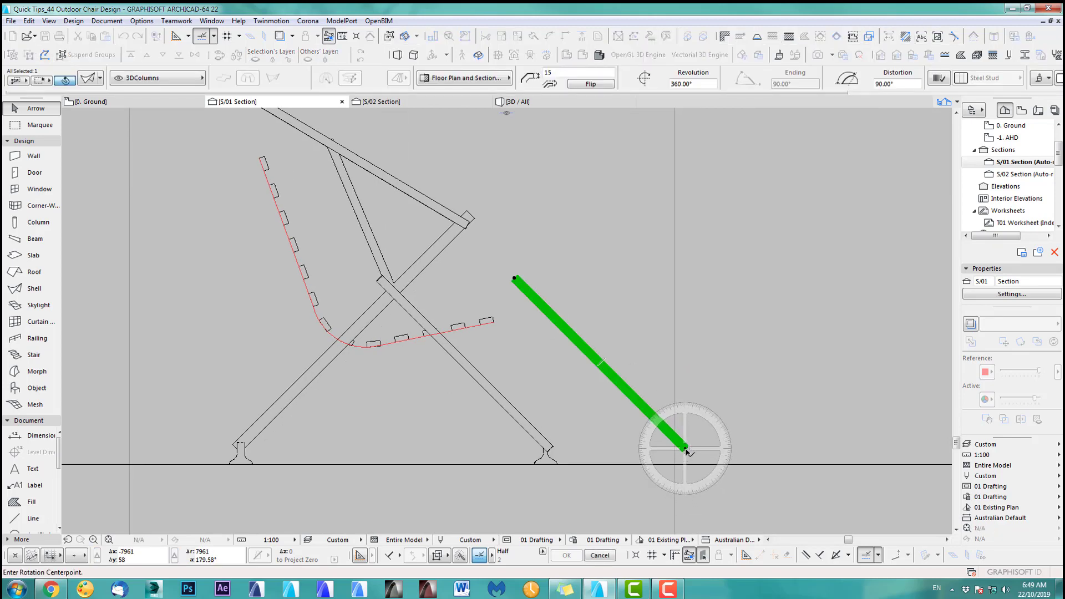
{"action": "left_click", "coordinate": [515, 279]}
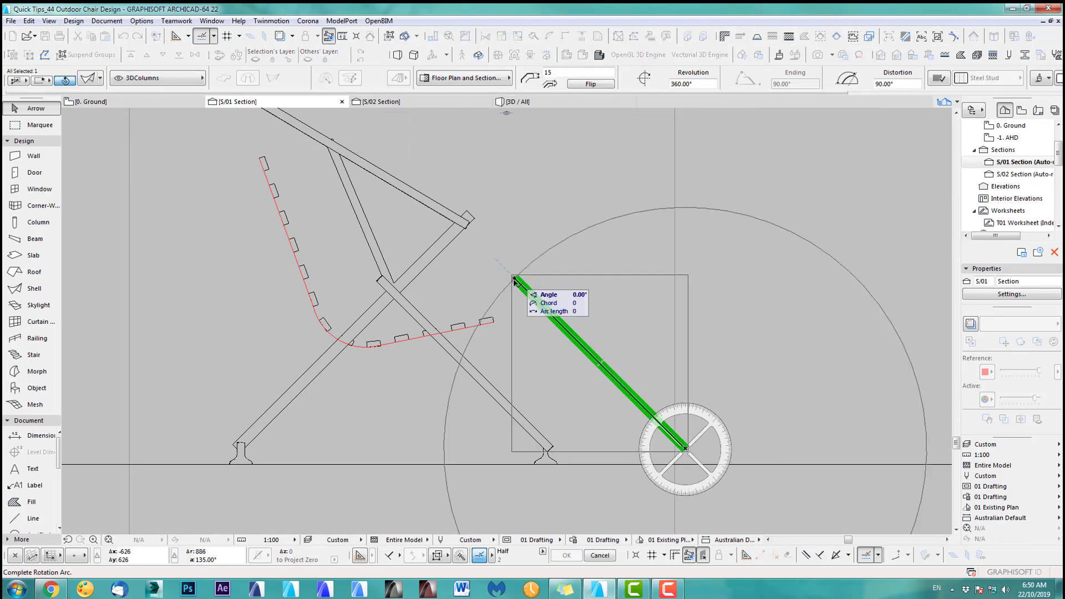
{"action": "left_click", "coordinate": [470, 444]}
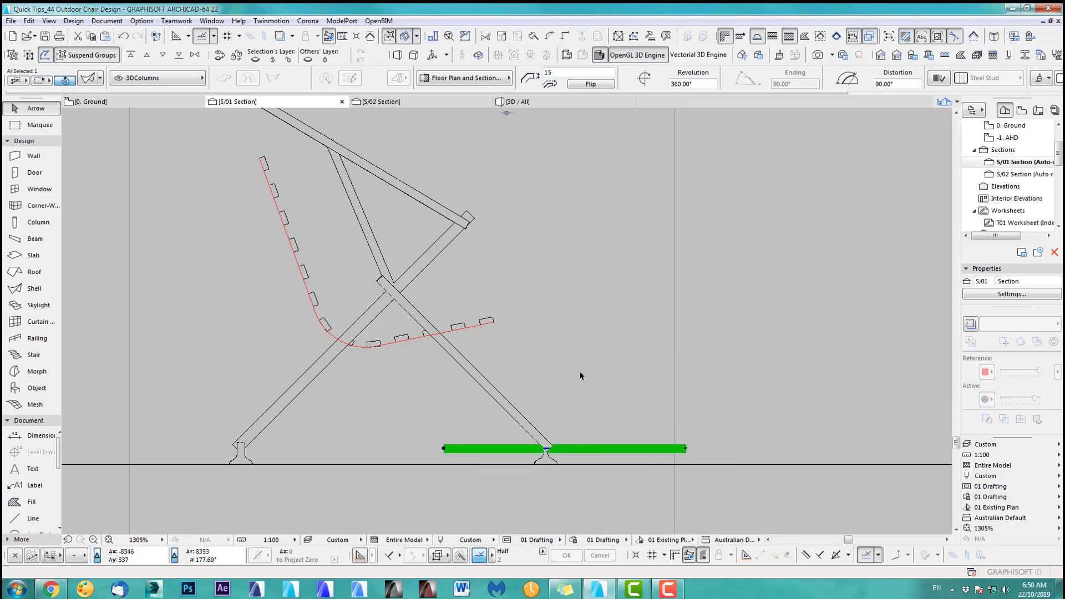
In the ground floor plan, rotate the copied tube about its end so that it runs parallel to the slats.
{"action": "key", "text": "F2"}
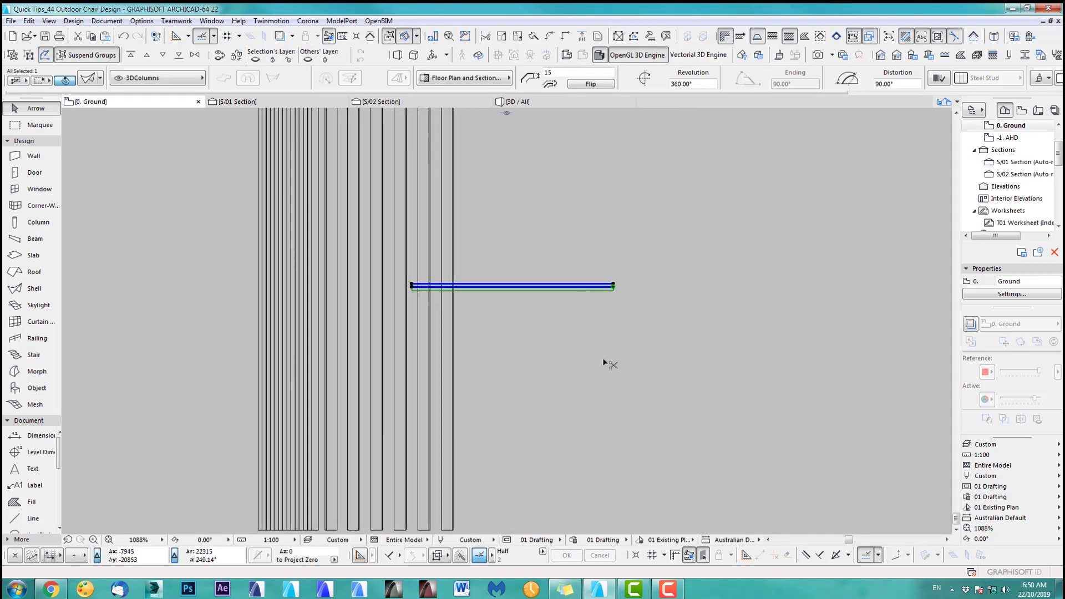
{"action": "key", "text": "ctrl+e"}
{"action": "left_click", "coordinate": [613, 287]}
{"action": "left_click", "coordinate": [557, 287]}
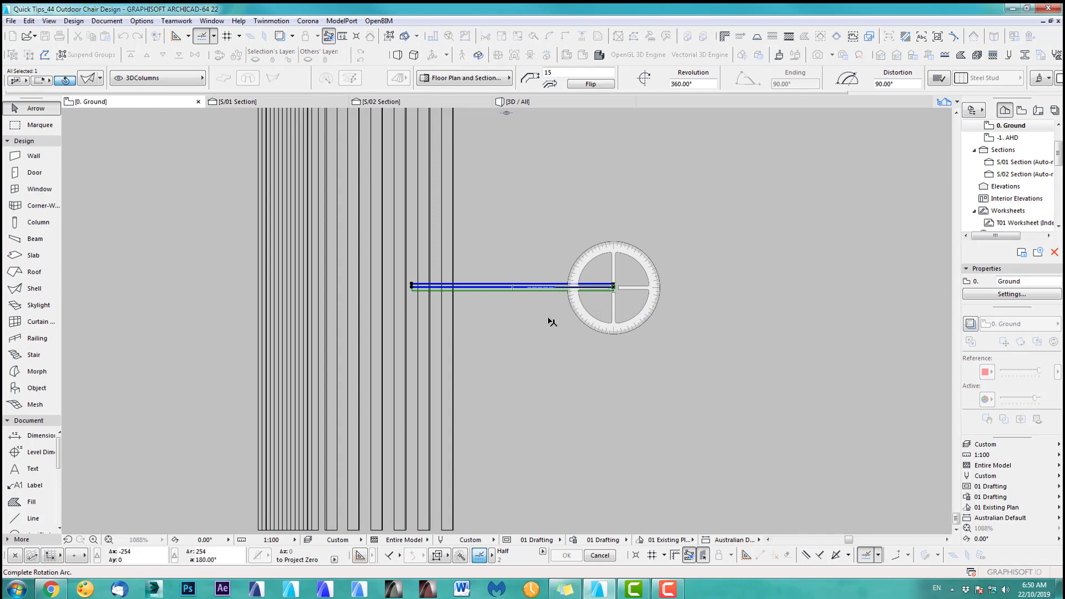
{"action": "left_click", "coordinate": [620, 396]}
Move the rotated tube in plan close beside the front slat, roughly midway along its length.
{"action": "key", "text": "ctrl+d"}
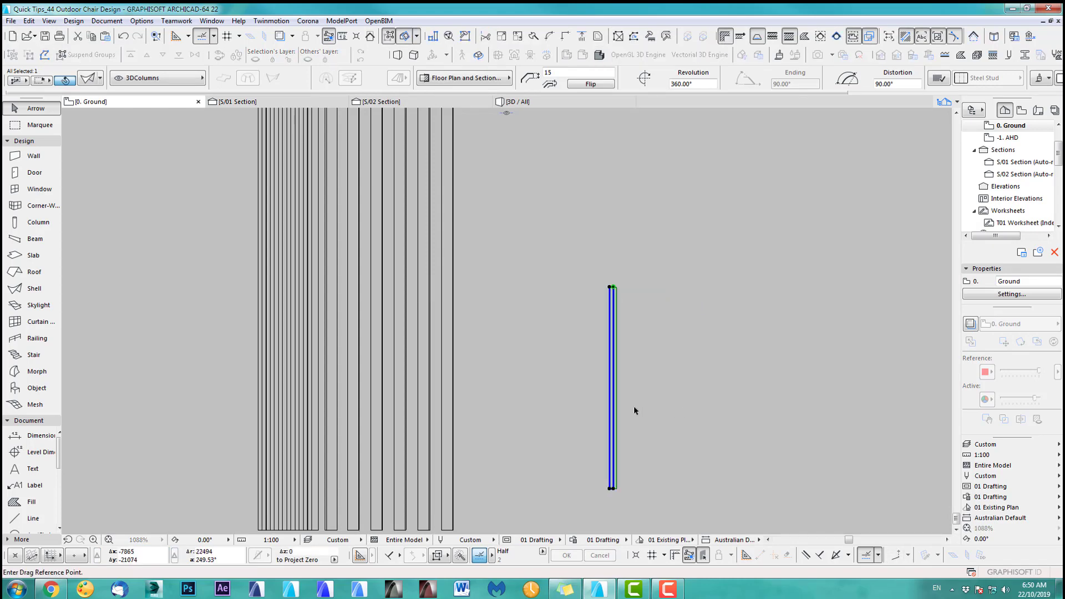
{"action": "left_click", "coordinate": [612, 405]}
{"action": "left_click", "coordinate": [467, 321]}
{"action": "left_click", "coordinate": [503, 326]}
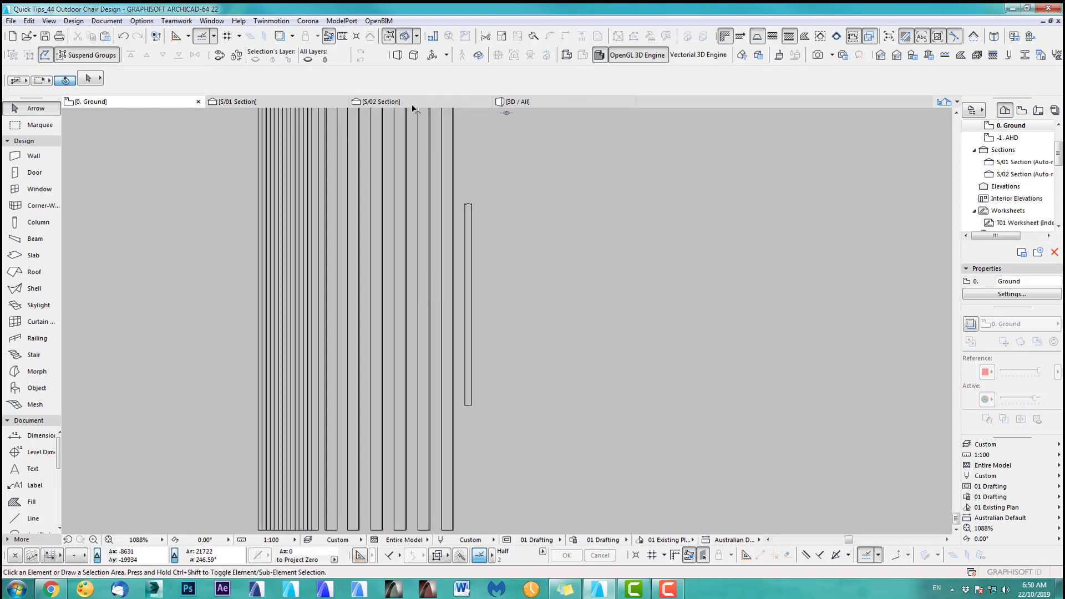
In section S/01, raise the round tube from ground level to just below the front seat slats.
{"action": "left_click", "coordinate": [279, 101]}
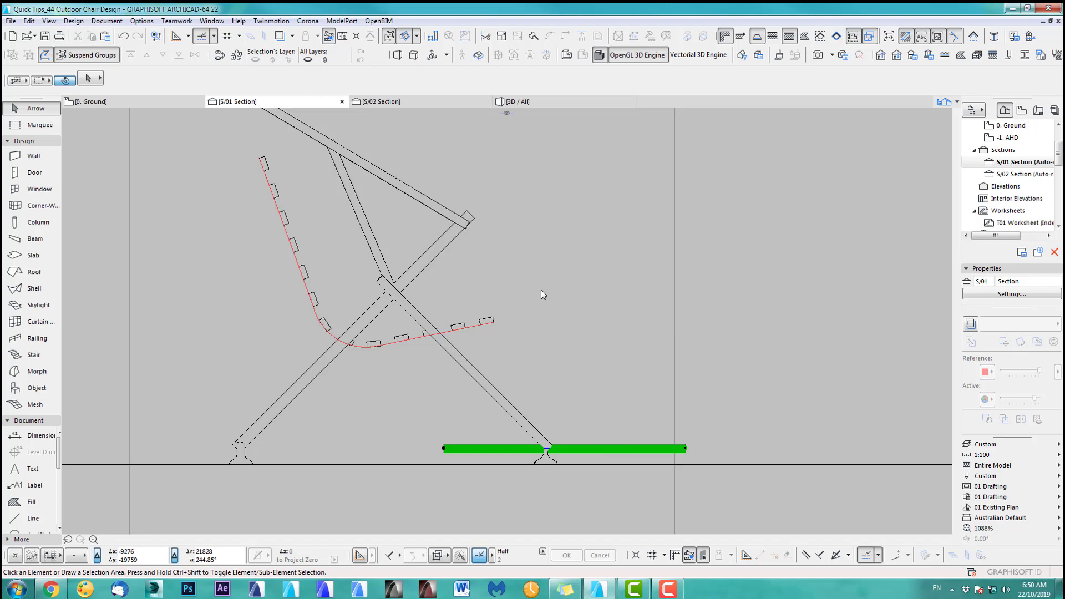
{"action": "left_click", "coordinate": [511, 449]}
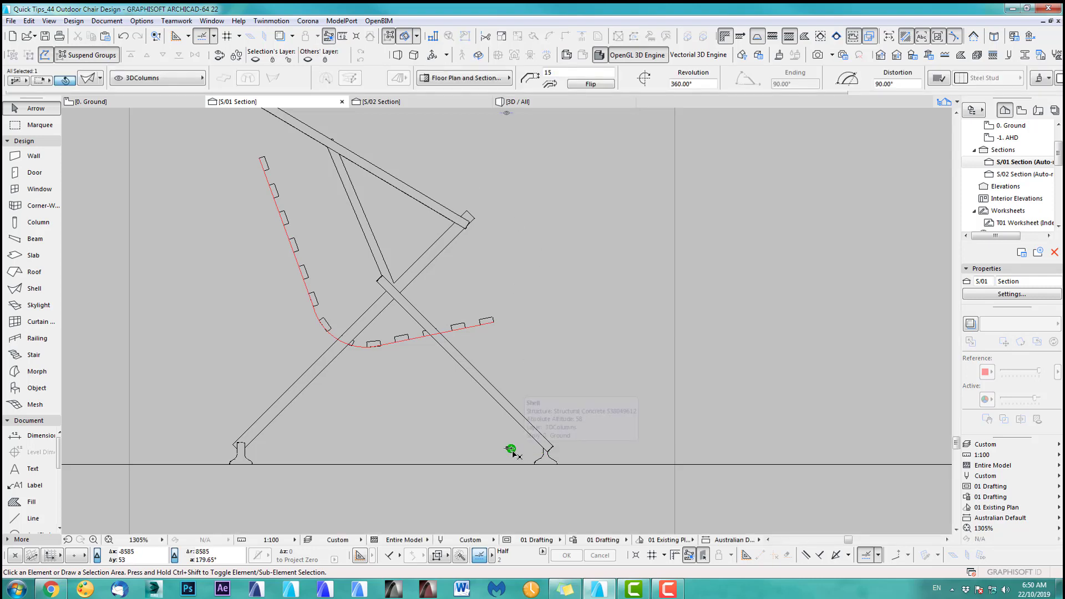
{"action": "left_click", "coordinate": [511, 448]}
{"action": "scroll", "coordinate": [504, 350], "scroll_direction": "up", "scroll_amount": 5}
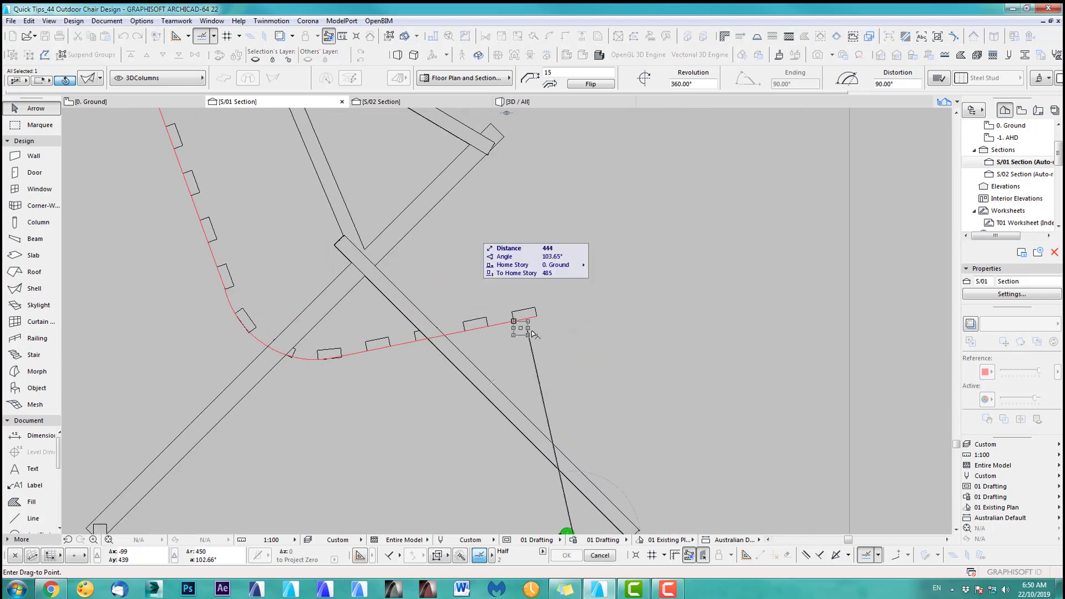
{"action": "scroll", "coordinate": [513, 339], "scroll_direction": "up", "scroll_amount": 3}
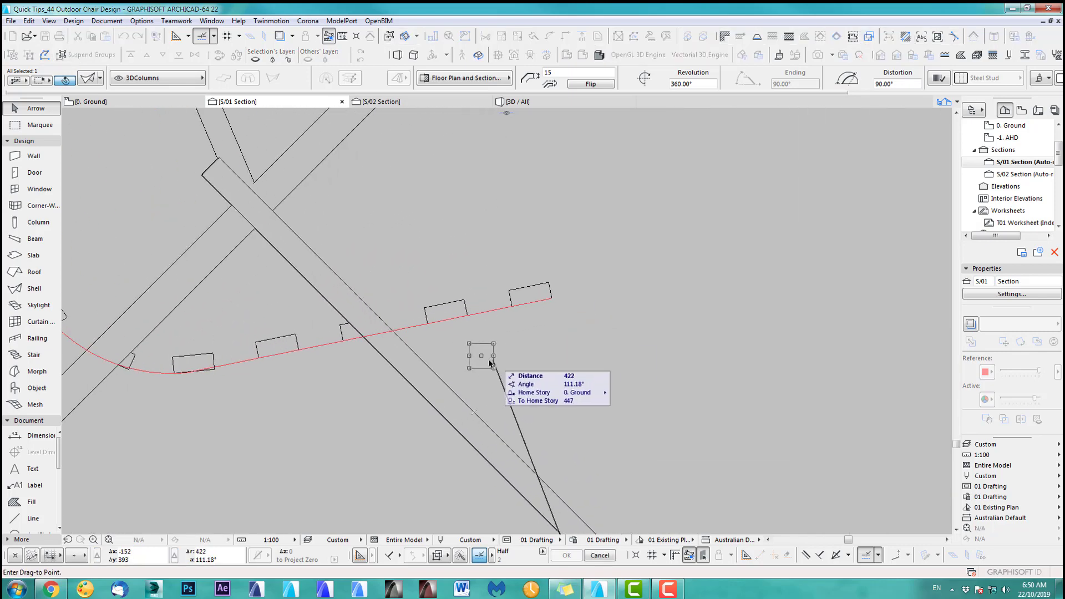
{"action": "left_click", "coordinate": [490, 359]}
{"action": "scroll", "coordinate": [492, 391], "scroll_direction": "up", "scroll_amount": 1}
{"action": "middle_click_drag", "start_coordinate": [492, 391], "coordinate": [592, 343]}
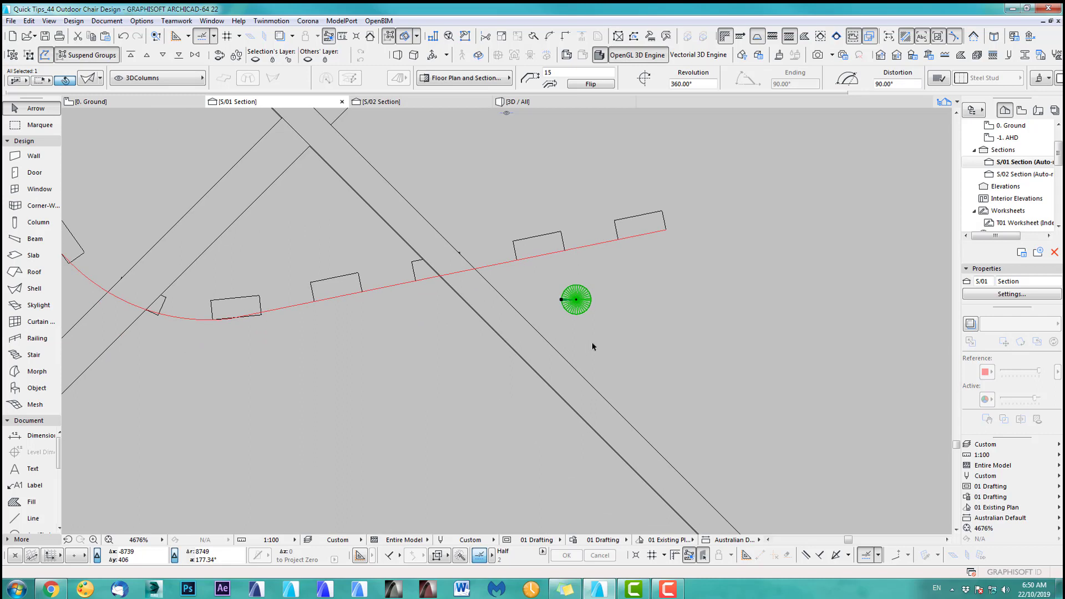
Move the round tube against the front leg so its circle meets the leg's upper edge.
{"action": "key", "text": "ctrl+d"}
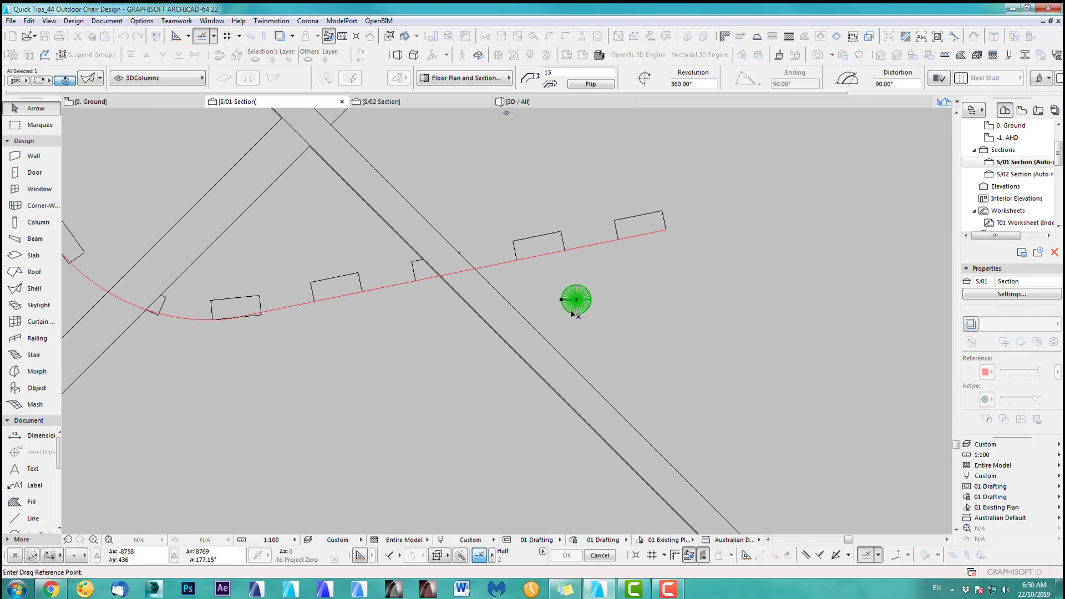
{"action": "left_click", "coordinate": [576, 300]}
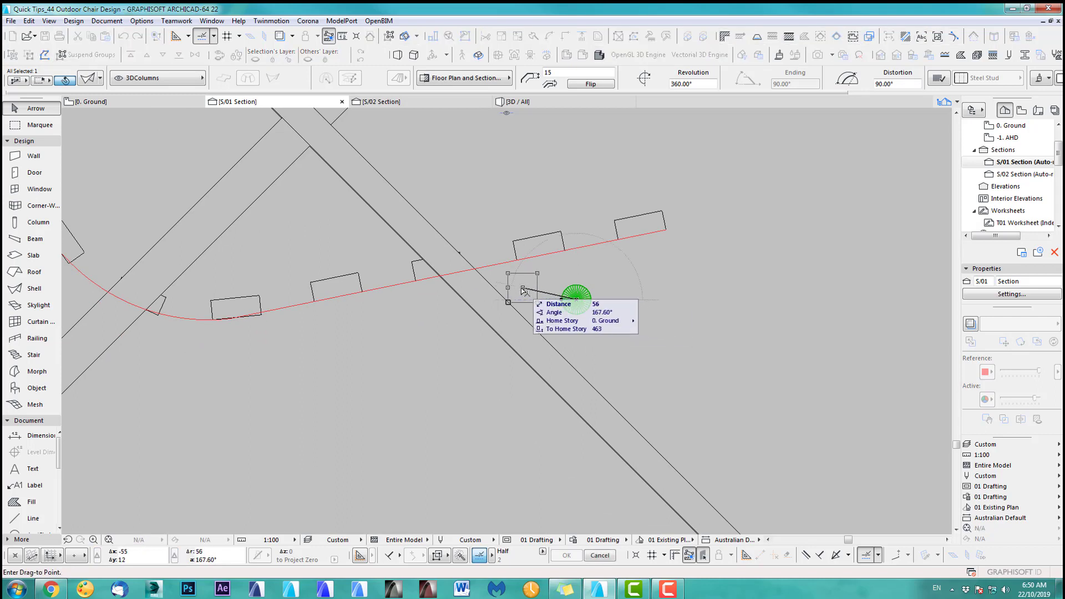
{"action": "left_click", "coordinate": [544, 315]}
{"action": "scroll", "coordinate": [535, 332], "scroll_direction": "up", "scroll_amount": 5}
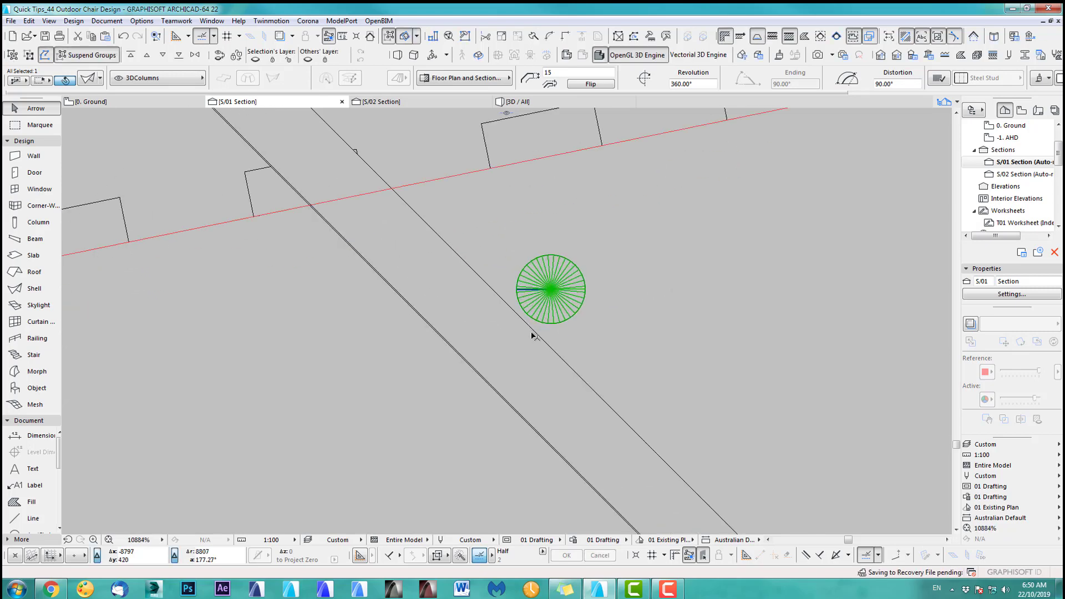
{"action": "key", "text": "ctrl+d"}
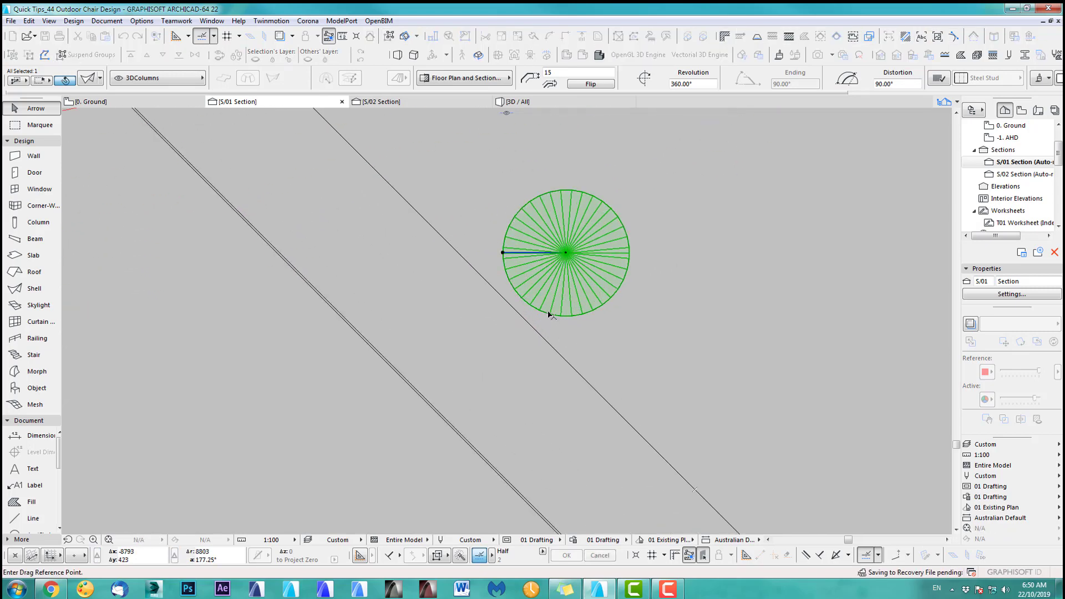
{"action": "left_click", "coordinate": [520, 296]}
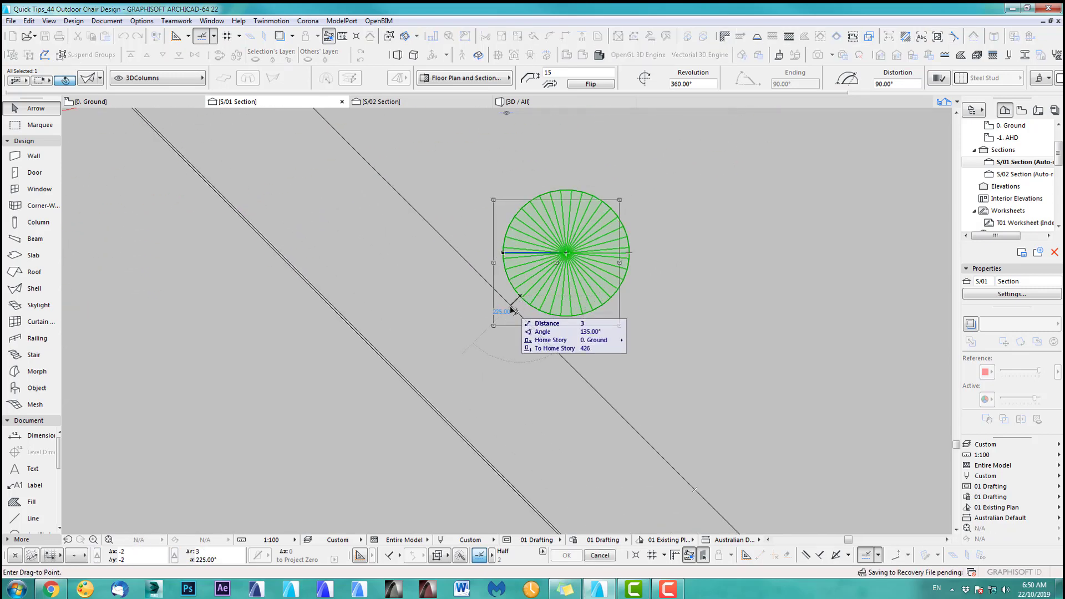
{"action": "left_click", "coordinate": [510, 307]}
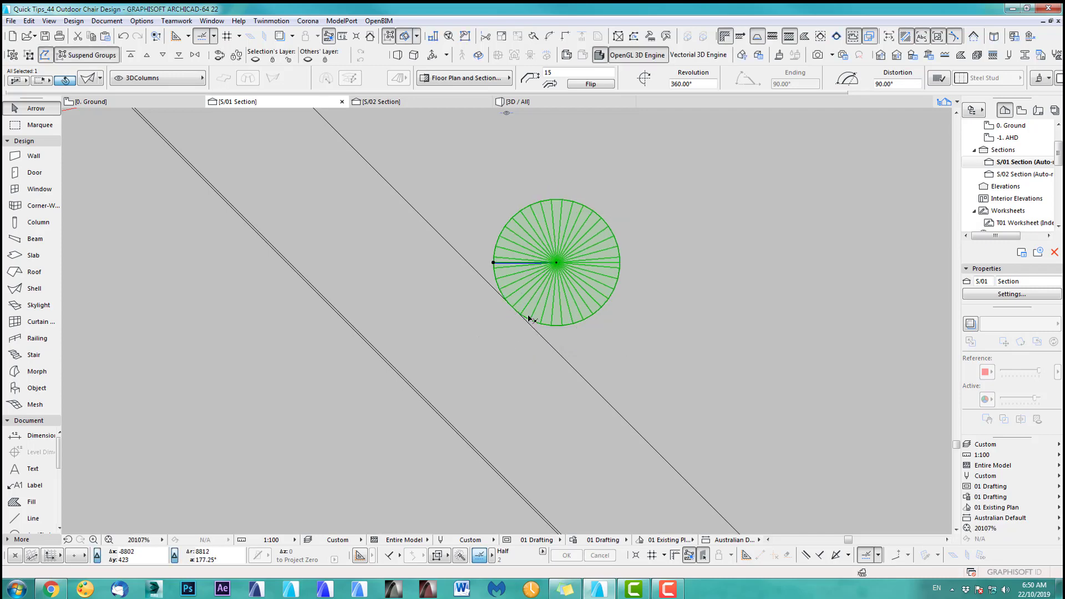
Nudge the round tube about 2 further into the front leg, perpendicular to the leg's edge.
{"action": "key", "text": "ctrl+d"}
{"action": "left_click", "coordinate": [538, 279]}
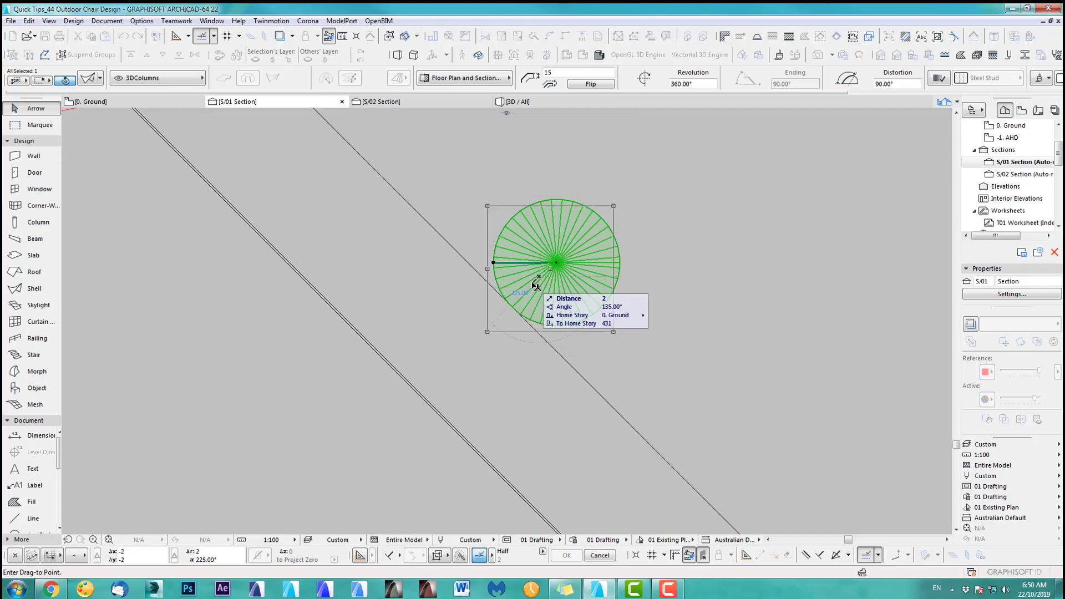
{"action": "left_click", "coordinate": [531, 285]}
{"action": "scroll", "coordinate": [546, 327], "scroll_direction": "down", "scroll_amount": 6}
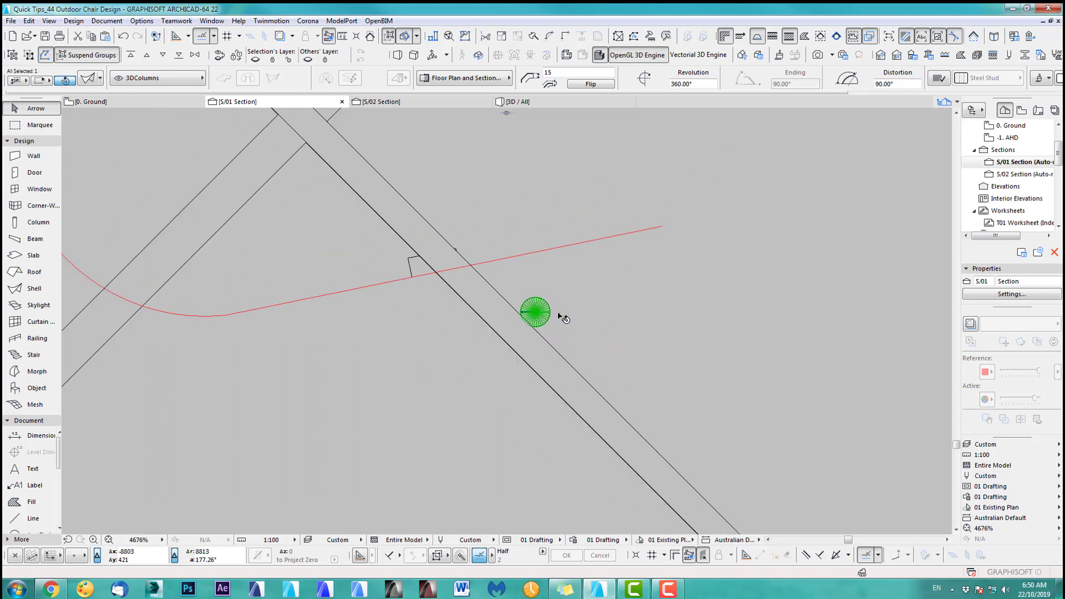
{"action": "middle_click_drag", "start_coordinate": [579, 318], "coordinate": [612, 347]}
{"action": "scroll", "coordinate": [616, 348], "scroll_direction": "down", "scroll_amount": 2}
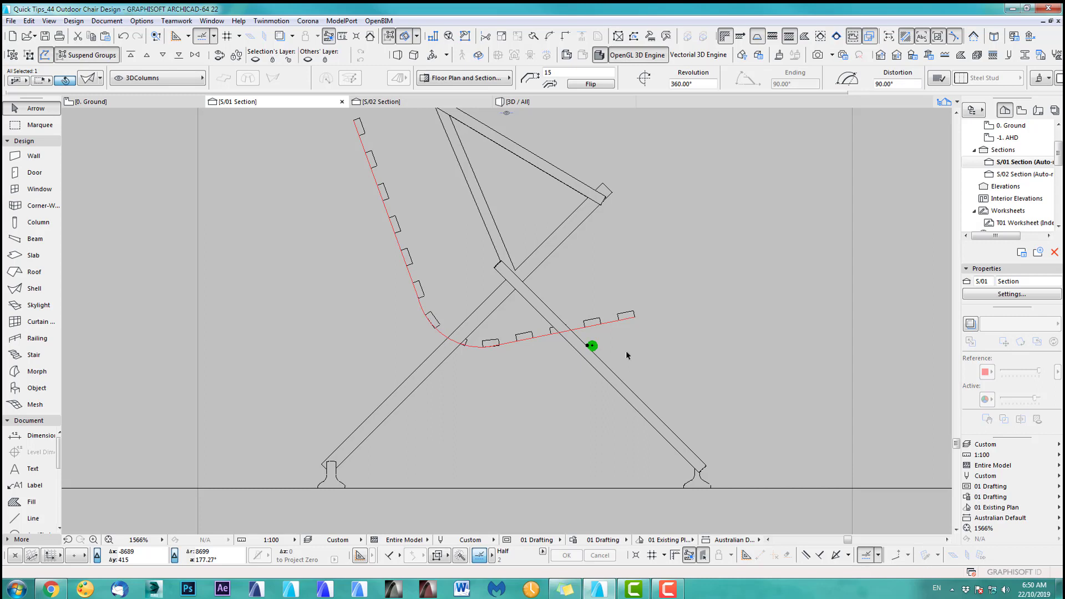
{"action": "left_click", "coordinate": [632, 331]}
Slide the round tube up along the front leg until it sits directly under the seat profile line.
{"action": "scroll", "coordinate": [605, 331], "scroll_direction": "up", "scroll_amount": 4}
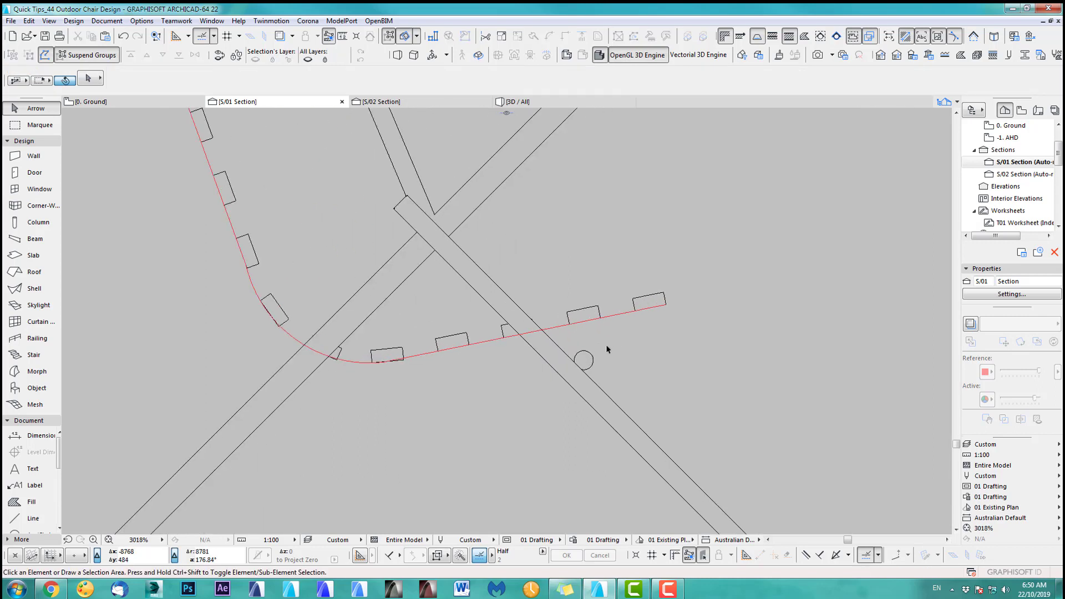
{"action": "scroll", "coordinate": [589, 361], "scroll_direction": "down", "scroll_amount": 4}
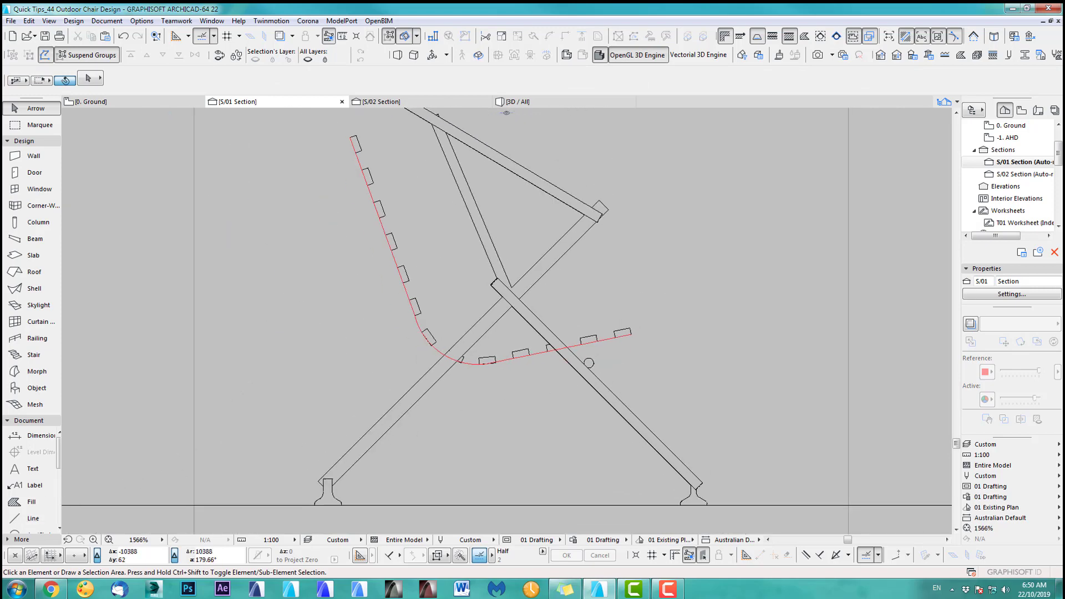
{"action": "scroll", "coordinate": [565, 362], "scroll_direction": "up", "scroll_amount": 4}
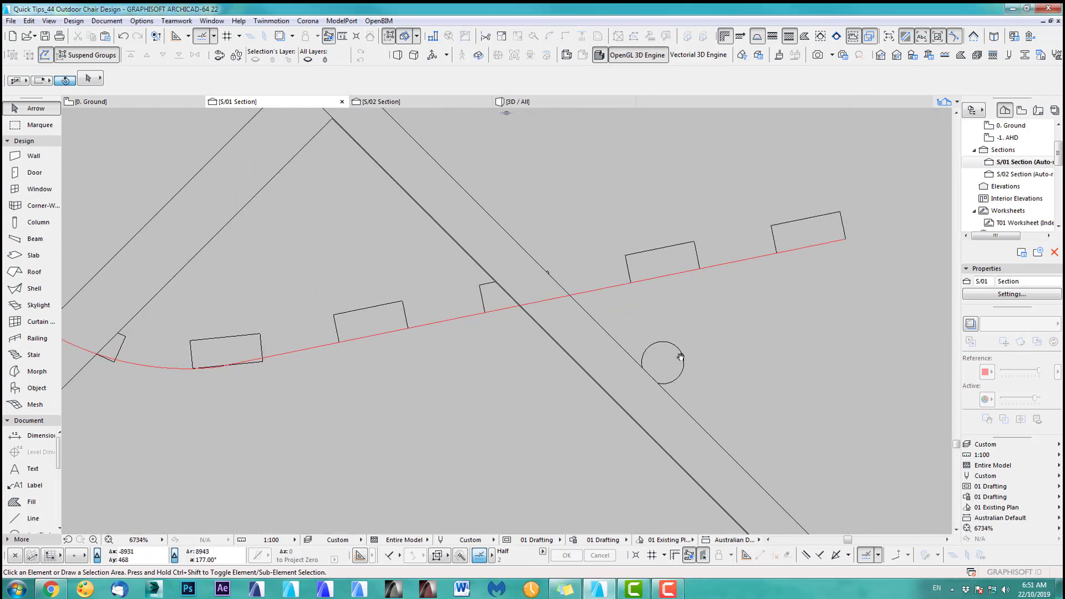
{"action": "left_click", "coordinate": [667, 368]}
{"action": "left_click_drag", "start_coordinate": [667, 368], "coordinate": [607, 307]}
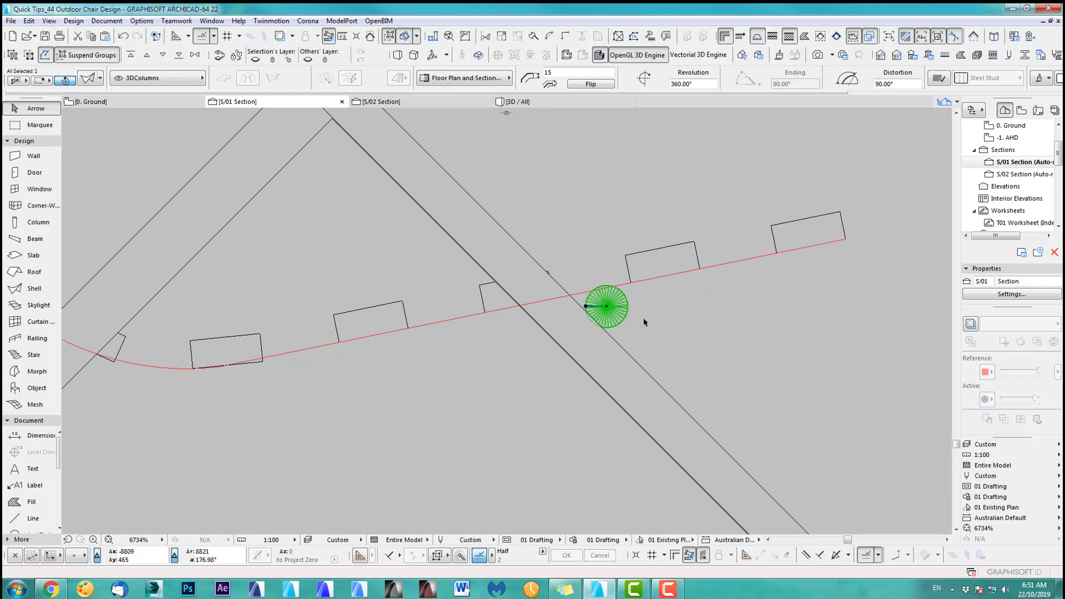
{"action": "scroll", "coordinate": [646, 321], "scroll_direction": "down", "scroll_amount": 4}
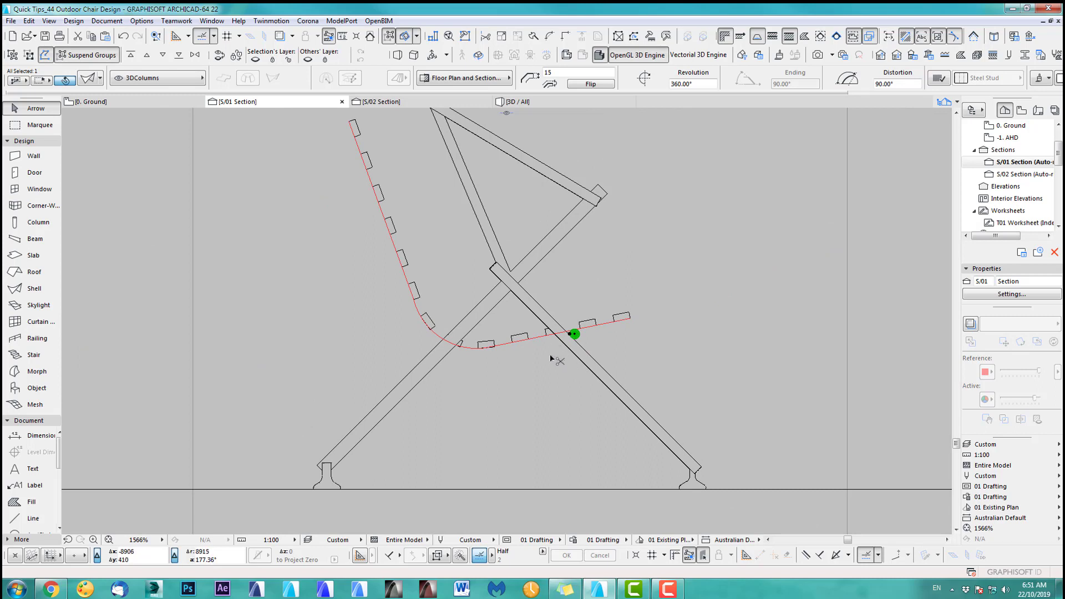
Copy the round tube to the rear of the seat, where the curved profile meets the other diagonal leg.
{"action": "key", "text": "ctrl+d"}
{"action": "left_click", "coordinate": [575, 334]}
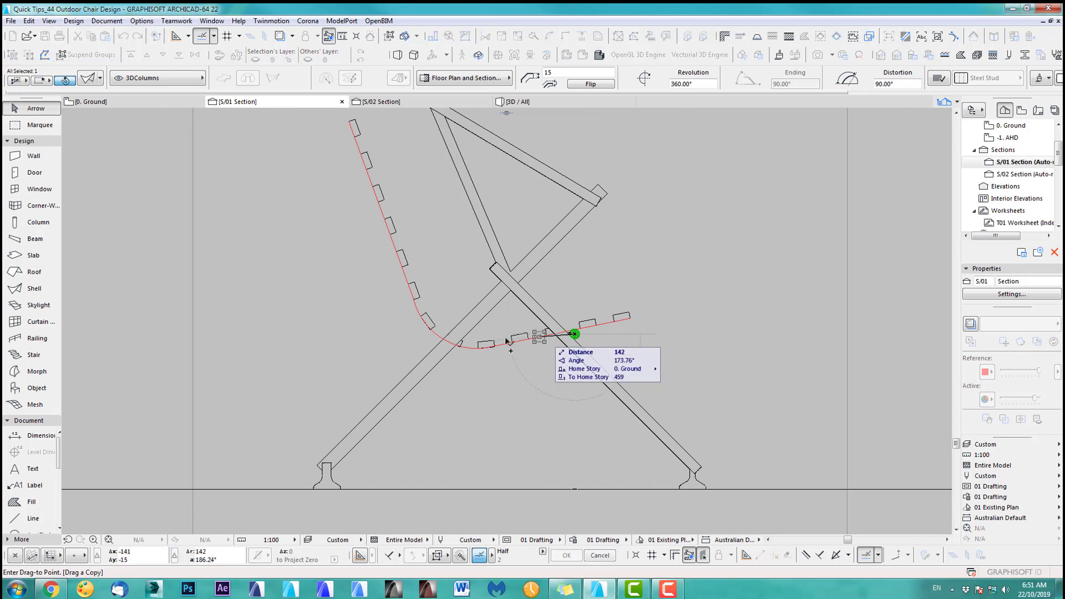
{"action": "left_click", "coordinate": [437, 338]}
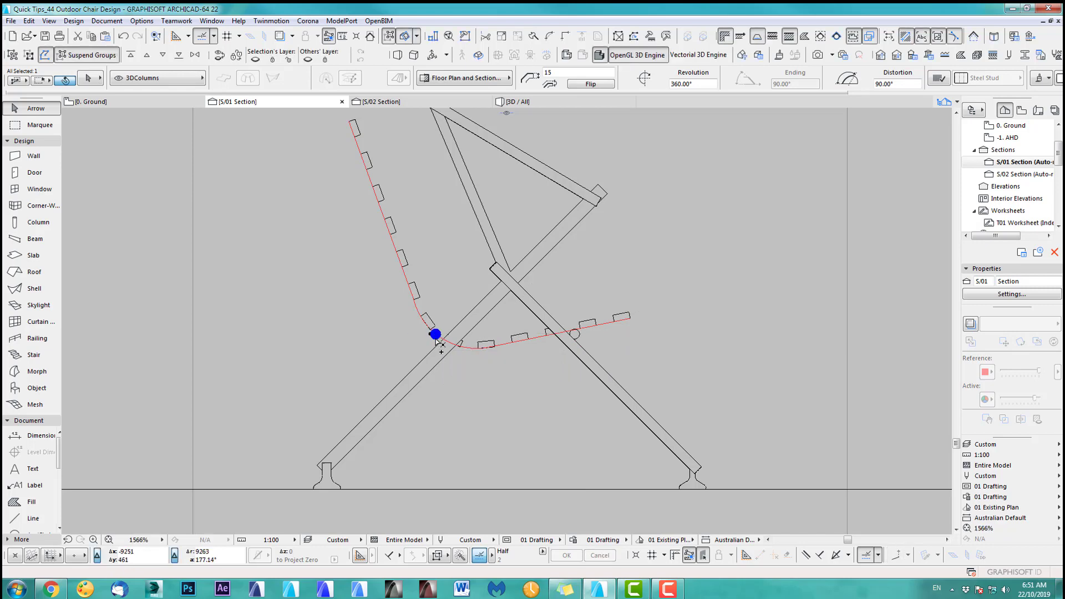
{"action": "scroll", "coordinate": [448, 331], "scroll_direction": "up", "scroll_amount": 3}
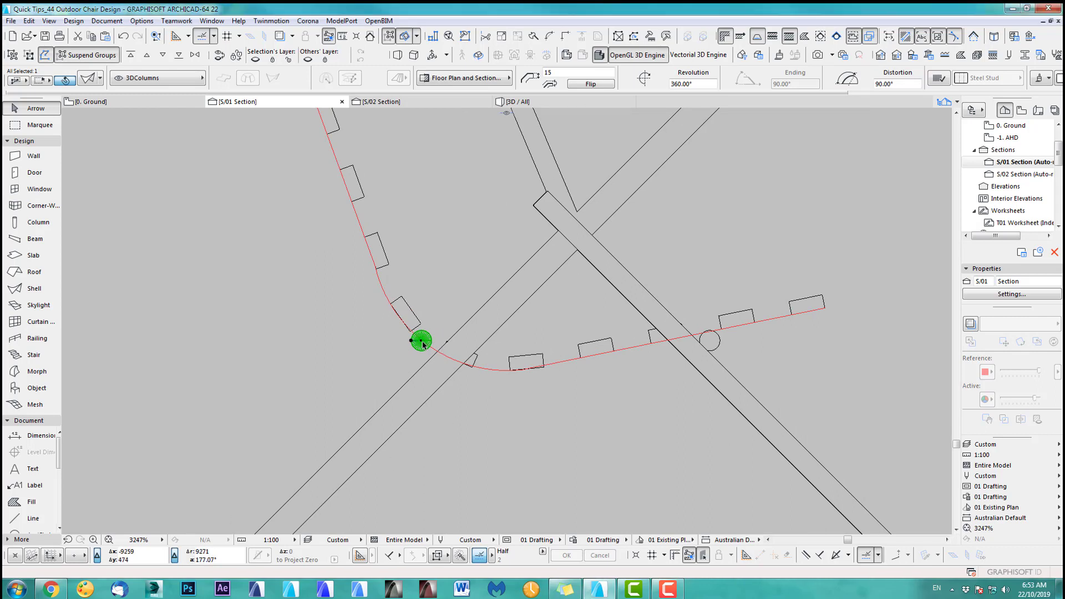
Move the copied rear tube down against the outer edge of the diagonal leg and clear the selection.
{"action": "left_click_drag", "start_coordinate": [423, 343], "coordinate": [411, 361]}
{"action": "left_click", "coordinate": [505, 401]}
{"action": "scroll", "coordinate": [505, 401], "scroll_direction": "down", "scroll_amount": 6}
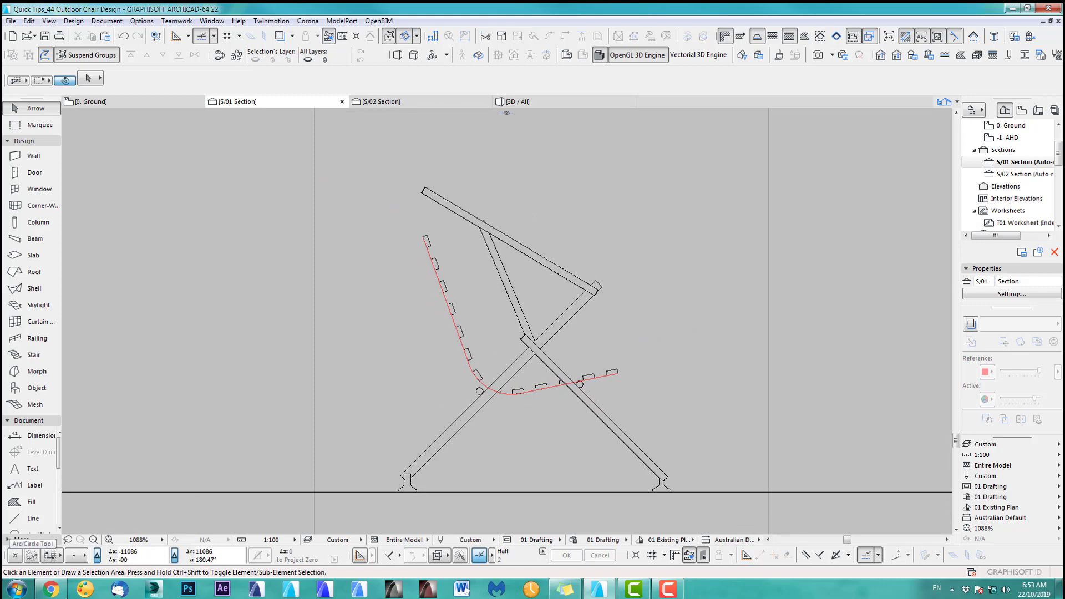
Copy the rear round tube up to the top backrest slat, behind the profile line.
{"action": "scroll", "coordinate": [441, 371], "scroll_direction": "up", "scroll_amount": 5}
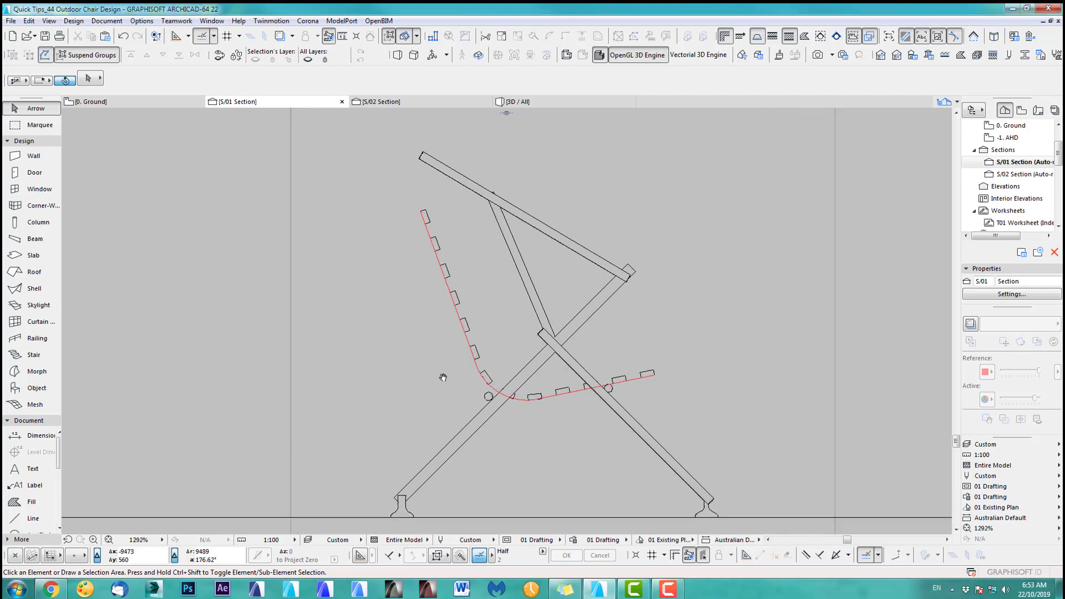
{"action": "left_click", "coordinate": [542, 419]}
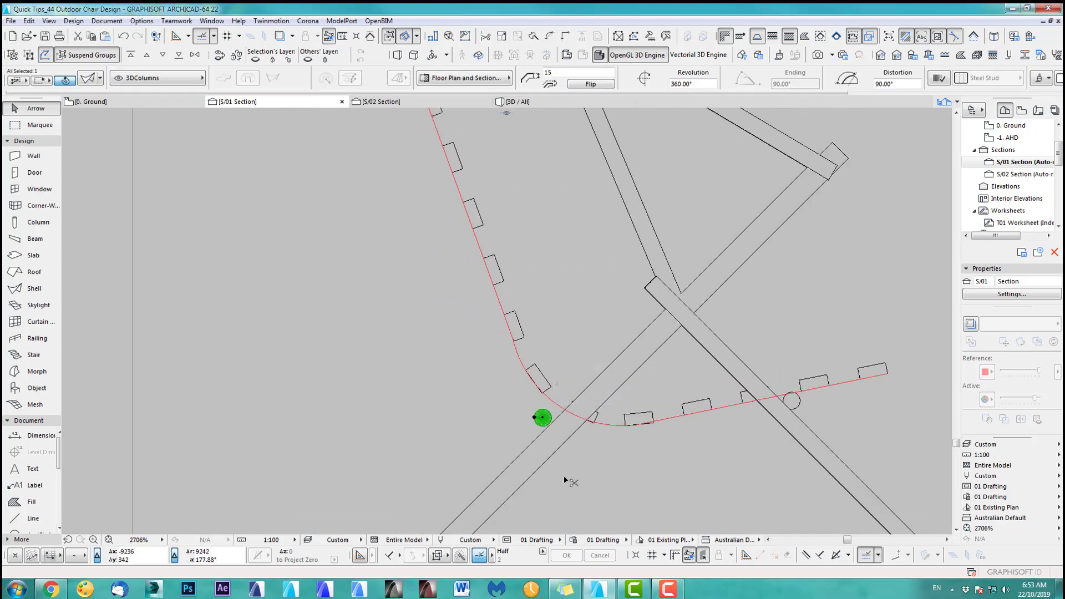
{"action": "left_click", "coordinate": [542, 418]}
{"action": "scroll", "coordinate": [423, 304], "scroll_direction": "up", "scroll_amount": 4}
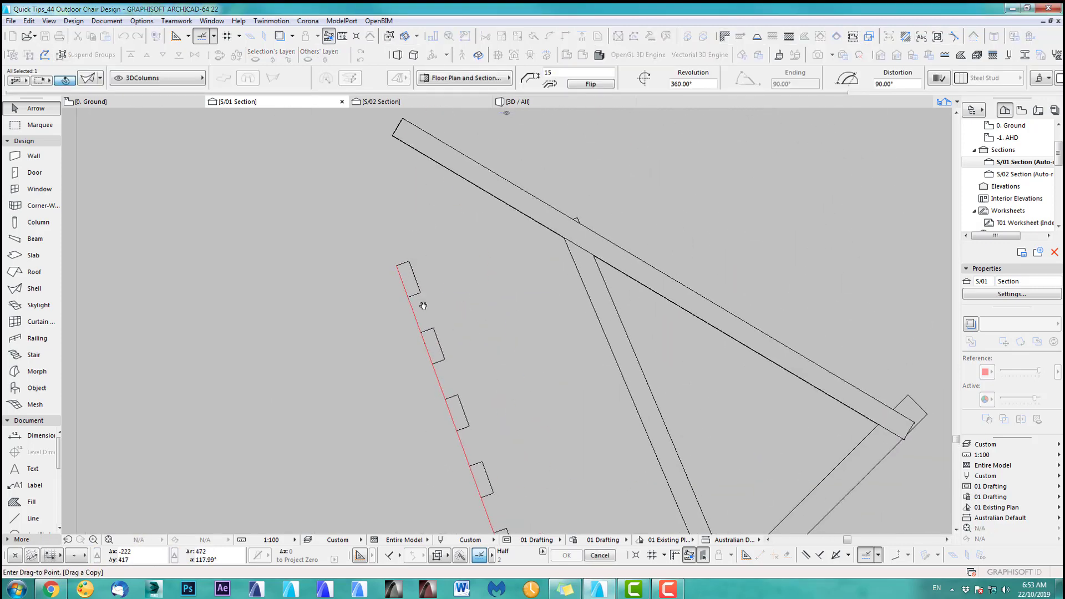
{"action": "left_click", "coordinate": [388, 279]}
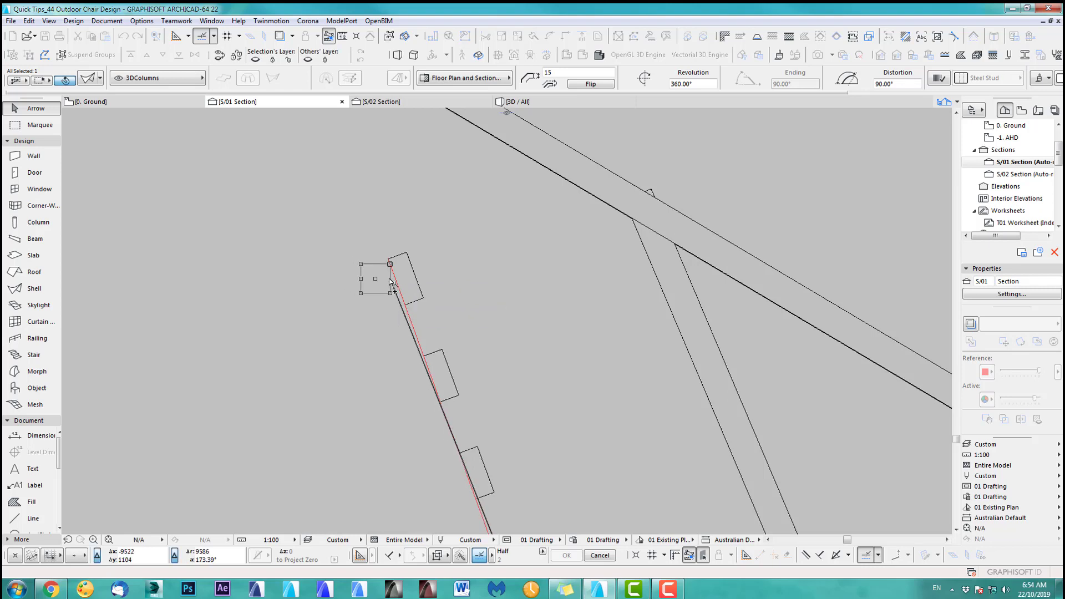
Move the upper tube about 6 towards the top backrest slat so its circle meets the profile line.
{"action": "scroll", "coordinate": [440, 257], "scroll_direction": "up", "scroll_amount": 5}
{"action": "middle_click_drag", "start_coordinate": [473, 288], "coordinate": [538, 295]}
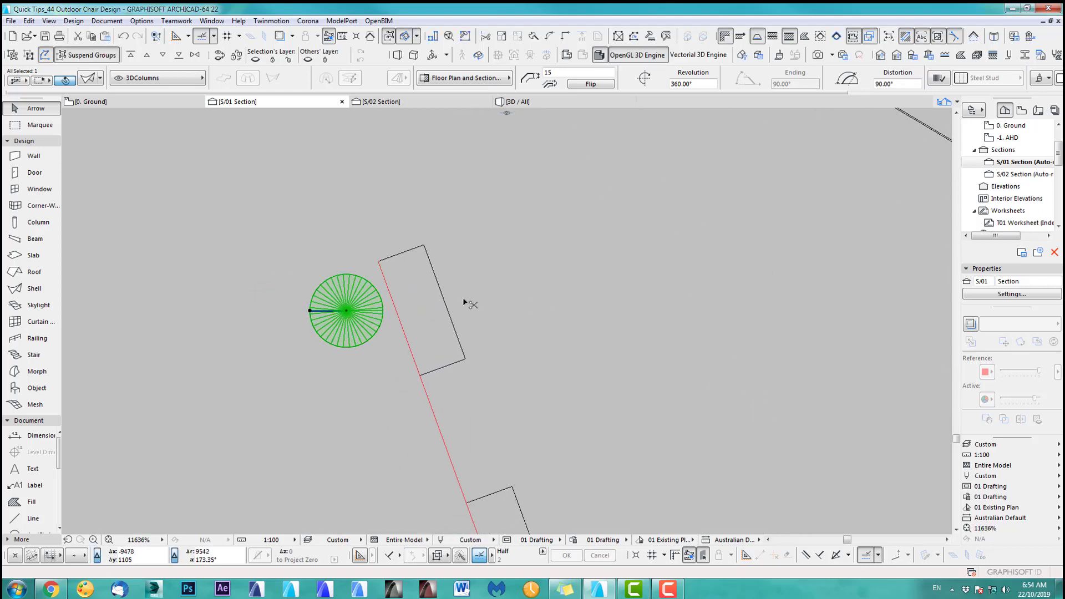
{"action": "key", "text": "ctrl+d"}
{"action": "left_click", "coordinate": [383, 305]}
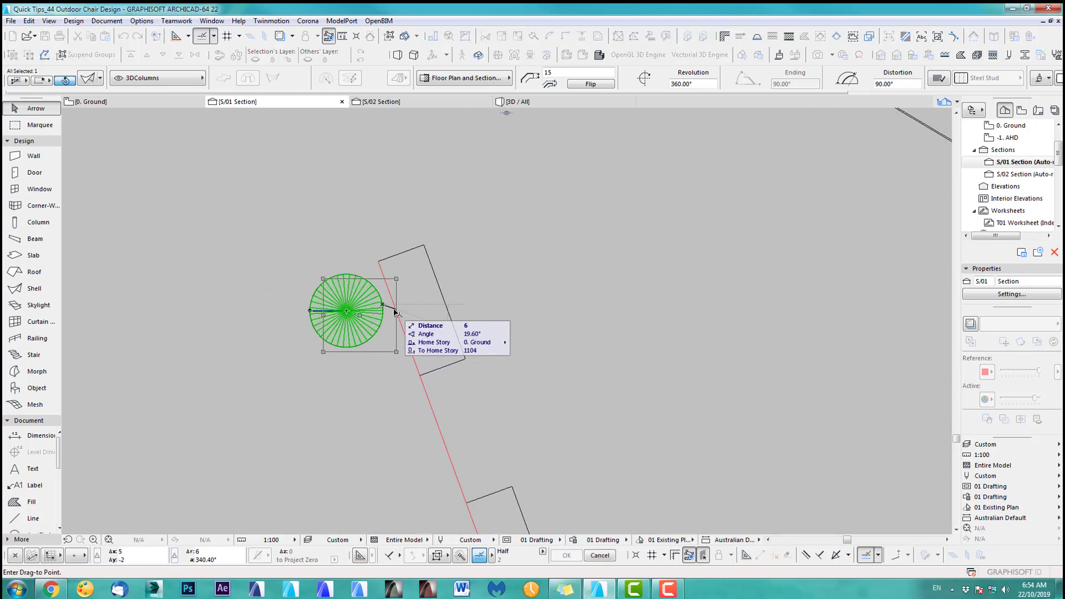
{"action": "left_click", "coordinate": [395, 309]}
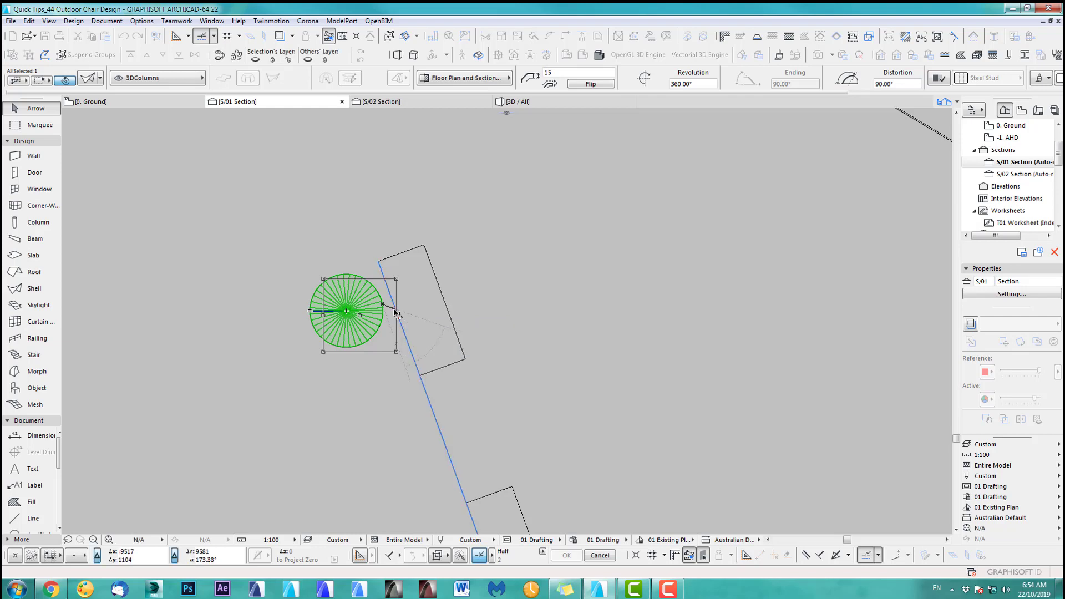
{"action": "scroll", "coordinate": [463, 264], "scroll_direction": "down", "scroll_amount": 5}
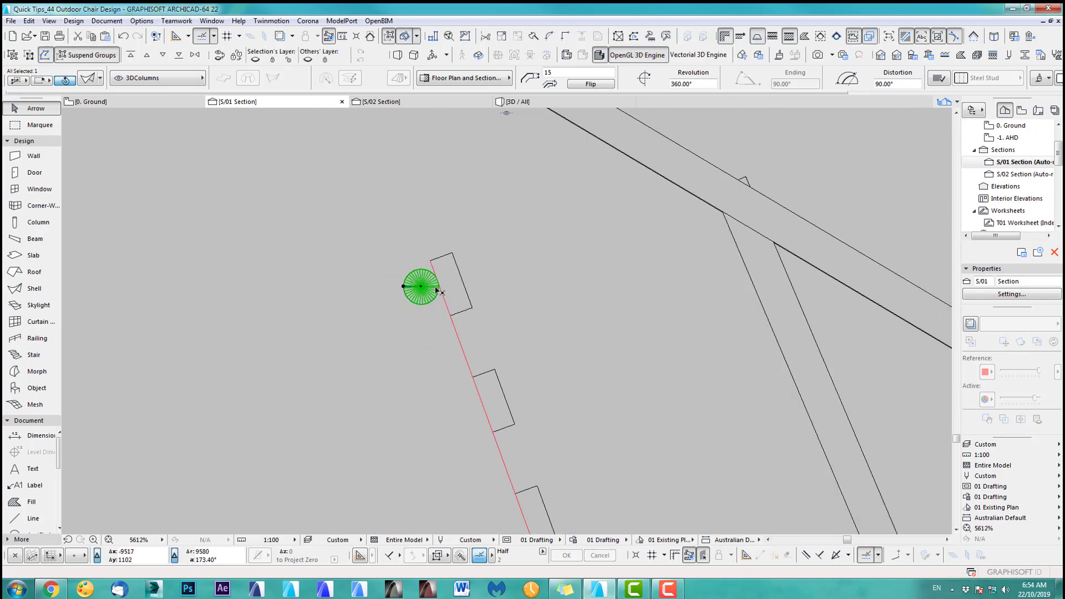
Copy the complete seat profile line together with the top and front tubes and open the Ground floor plan.
{"action": "scroll", "coordinate": [464, 347], "scroll_direction": "down", "scroll_amount": 3}
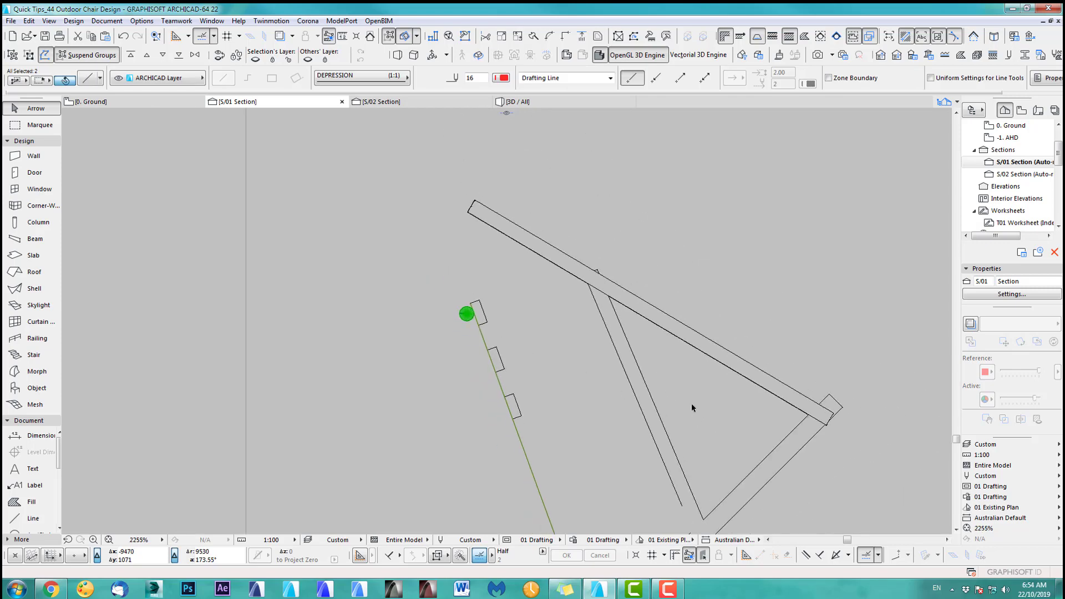
{"action": "scroll", "coordinate": [692, 404], "scroll_direction": "up", "scroll_amount": 2}
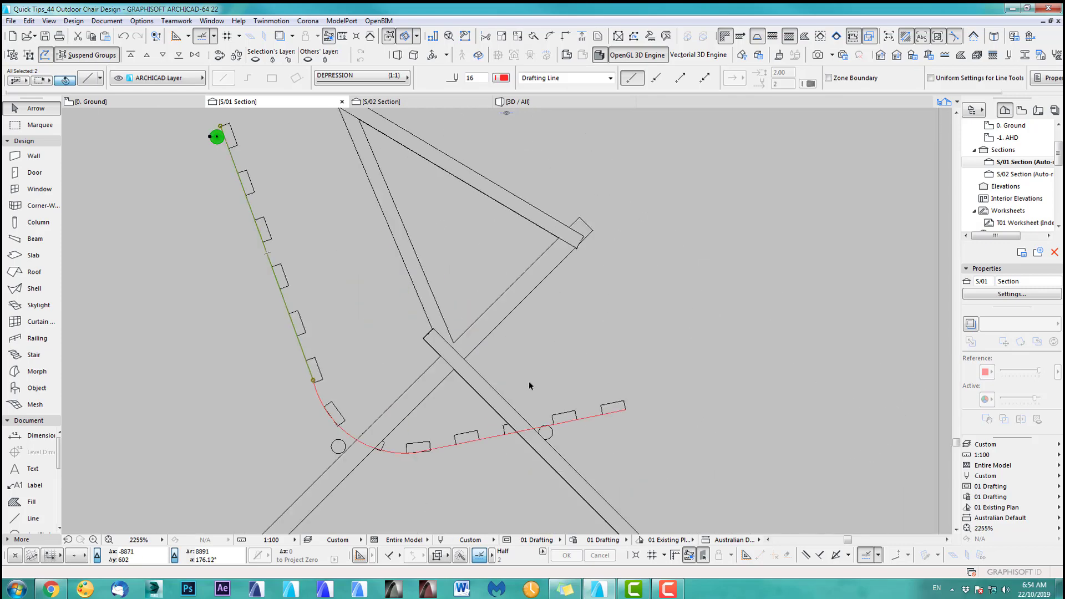
{"action": "left_click", "coordinate": [588, 421], "text": "shift"}
{"action": "left_click", "coordinate": [366, 444], "text": "shift"}
{"action": "key", "text": "F2"}
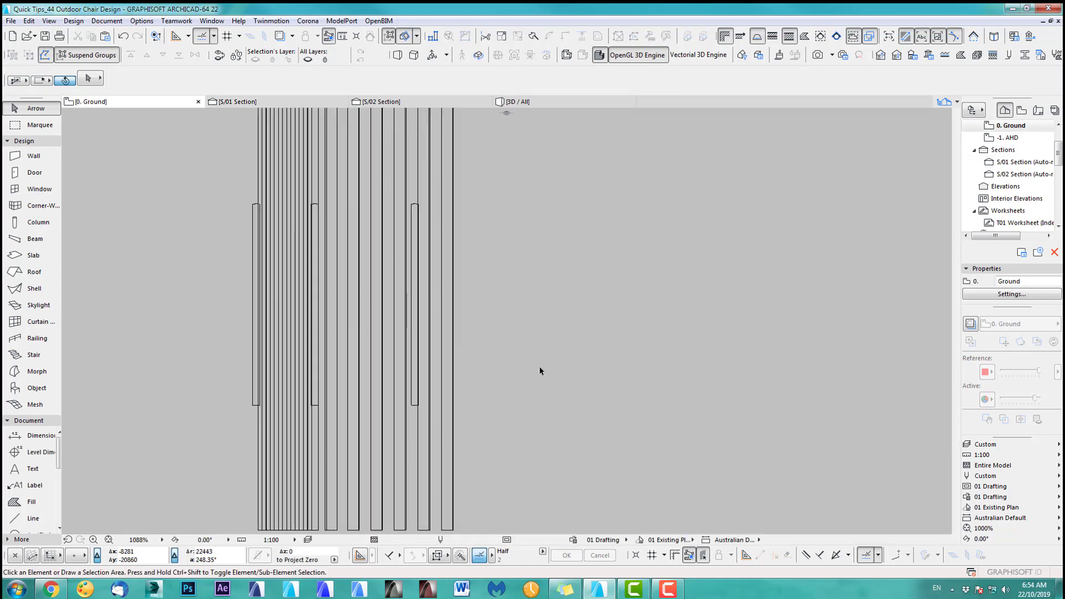
Paste the copied profile and tubes at the center of the current view, above the bench plan.
{"action": "scroll", "coordinate": [536, 371], "scroll_direction": "down", "scroll_amount": 4}
{"action": "middle_click_drag", "start_coordinate": [529, 356], "coordinate": [537, 425]}
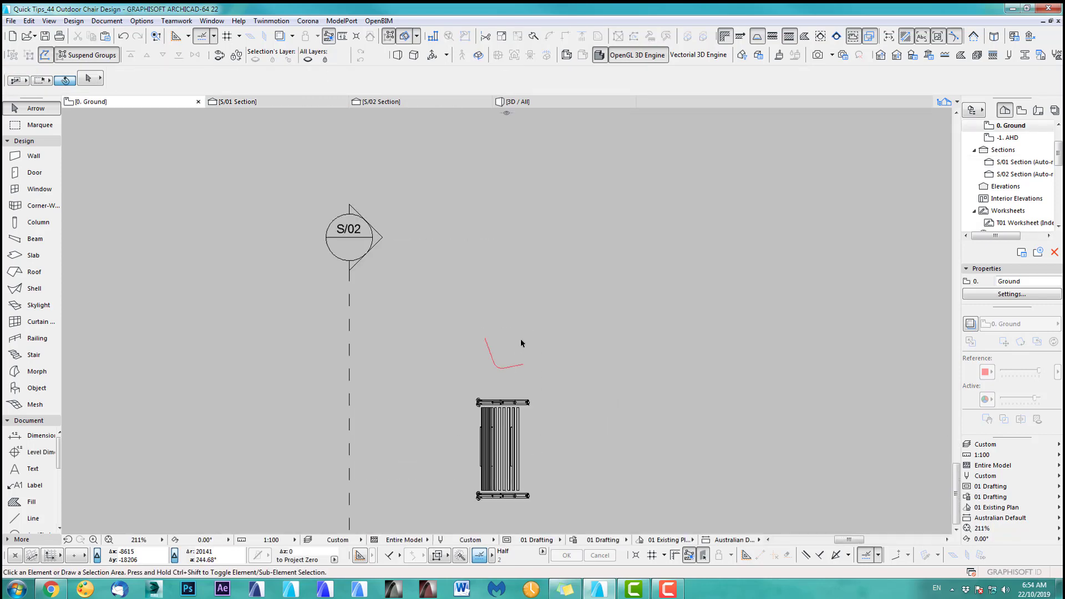
{"action": "key", "text": "ctrl+v"}
{"action": "left_click", "coordinate": [589, 267]}
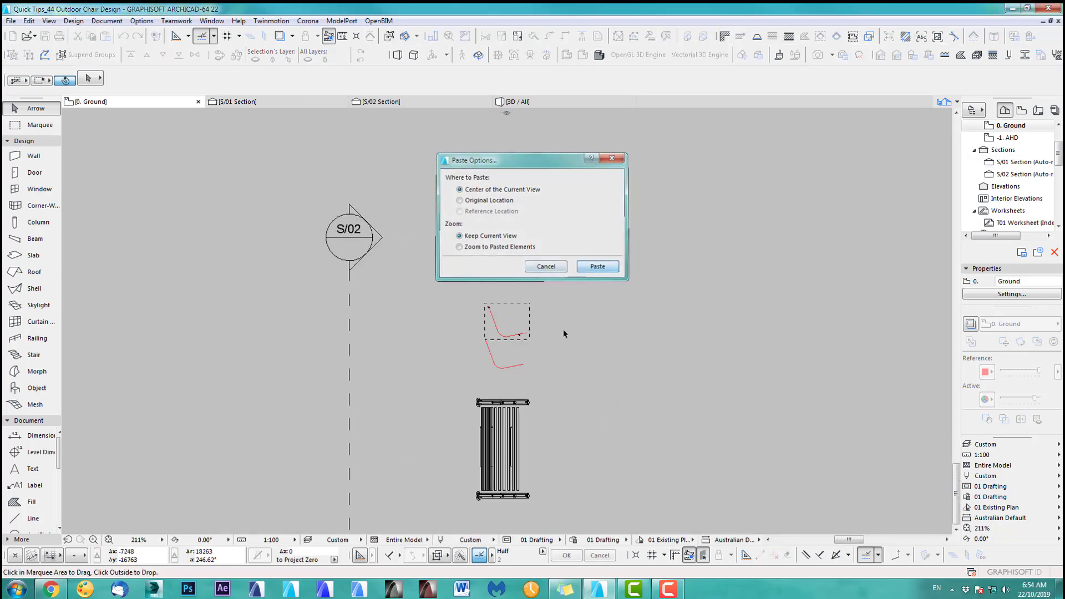
{"action": "scroll", "coordinate": [508, 350], "scroll_direction": "up", "scroll_amount": 5}
{"action": "left_click", "coordinate": [522, 324]}
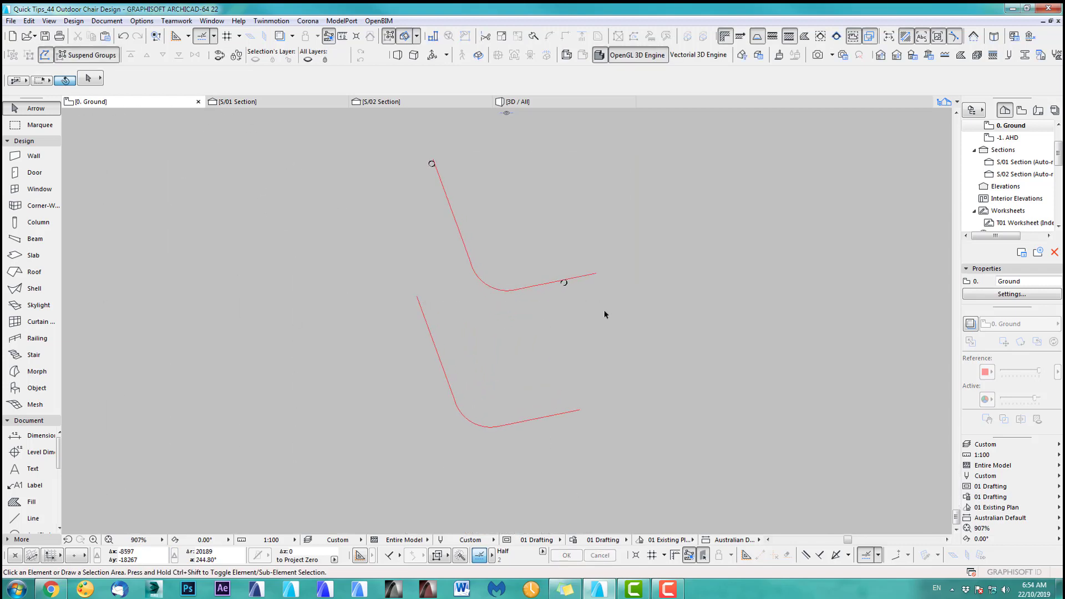
Activate the Shell tool and set its surface to Iron.
{"action": "scroll", "coordinate": [603, 311], "scroll_direction": "up", "scroll_amount": 3}
{"action": "middle_click_drag", "start_coordinate": [613, 327], "coordinate": [648, 438]}
{"action": "middle_click_drag", "start_coordinate": [617, 383], "coordinate": [642, 425]}
{"action": "scroll", "coordinate": [435, 218], "scroll_direction": "up", "scroll_amount": 1}
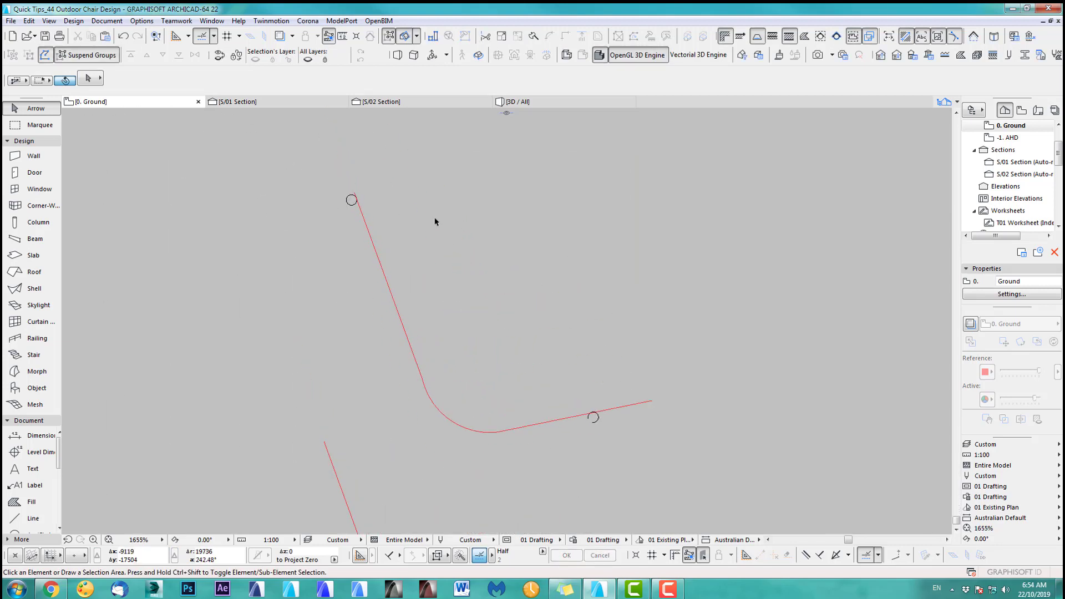
{"action": "scroll", "coordinate": [435, 221], "scroll_direction": "up", "scroll_amount": 1}
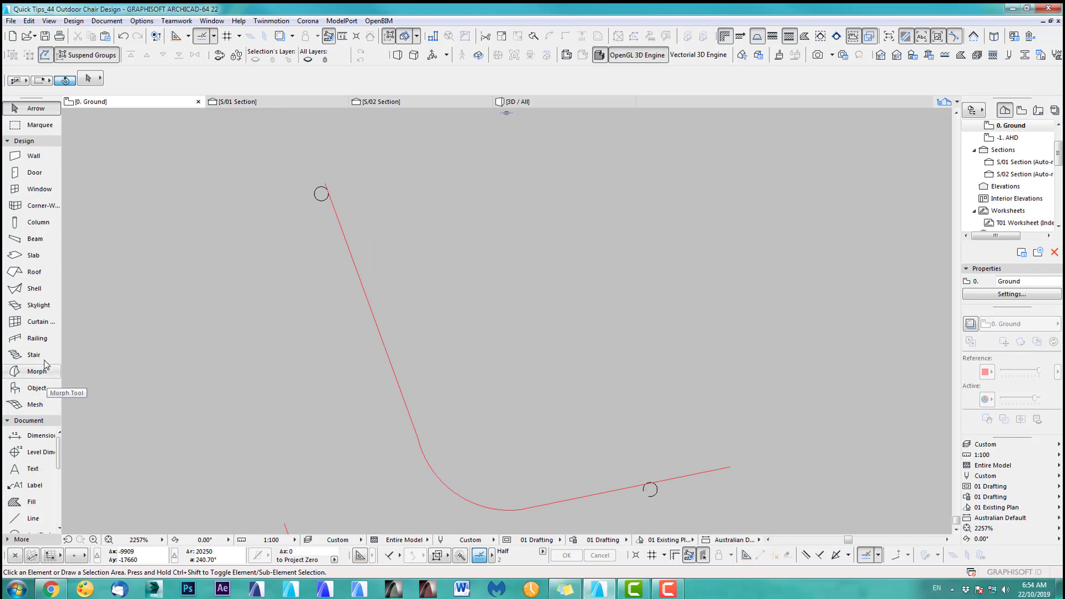
{"action": "left_click", "coordinate": [42, 295]}
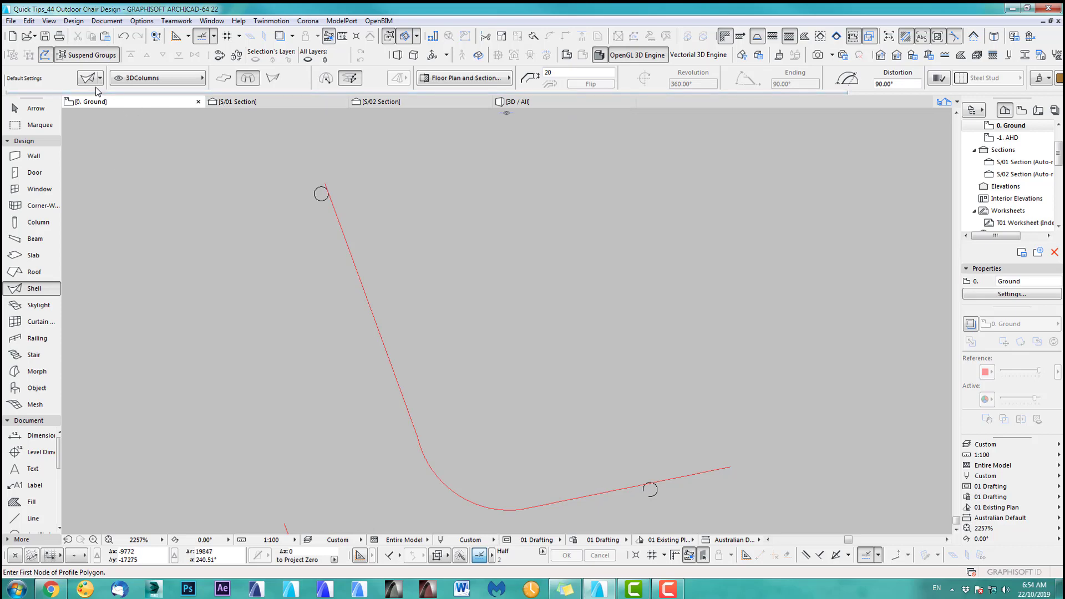
{"action": "left_click", "coordinate": [1036, 80]}
{"action": "left_click", "coordinate": [968, 119]}
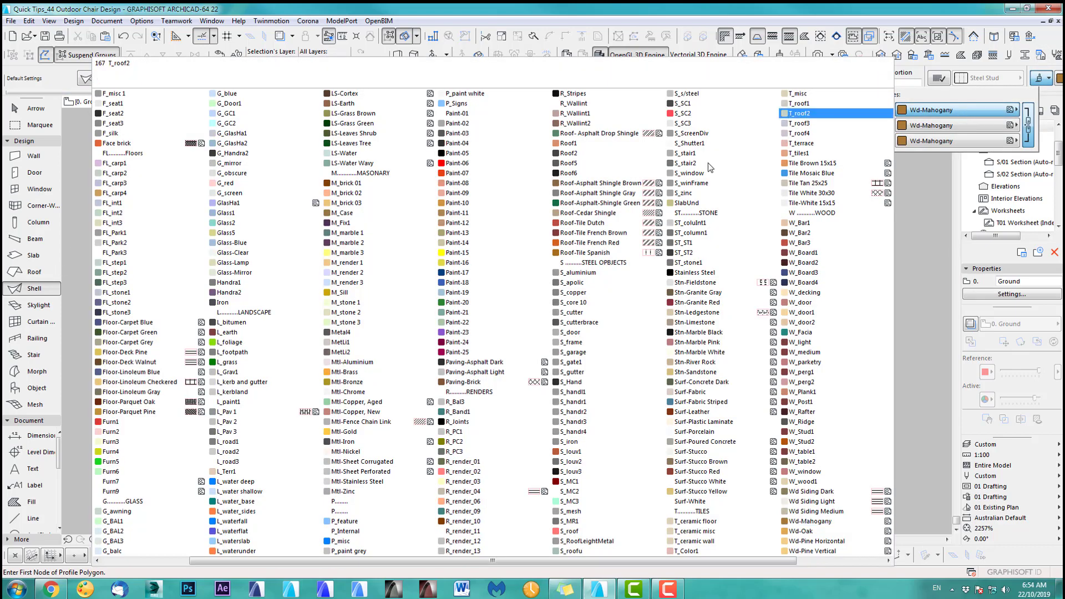
{"action": "left_click", "coordinate": [274, 302]}
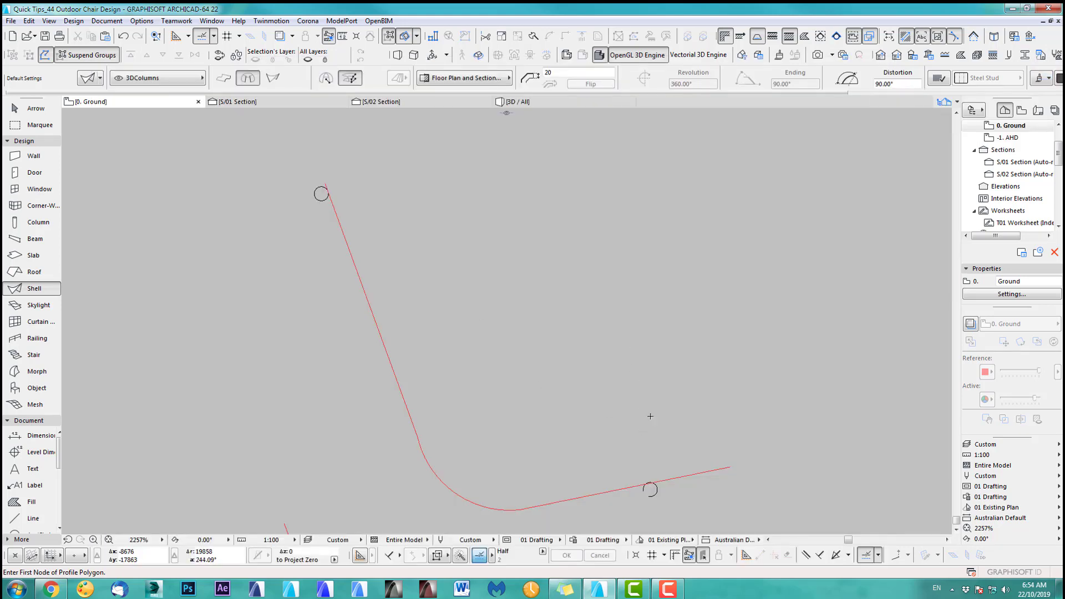
{"action": "middle_click_drag", "start_coordinate": [672, 427], "coordinate": [672, 365]}
{"action": "scroll", "coordinate": [663, 423], "scroll_direction": "up", "scroll_amount": 4}
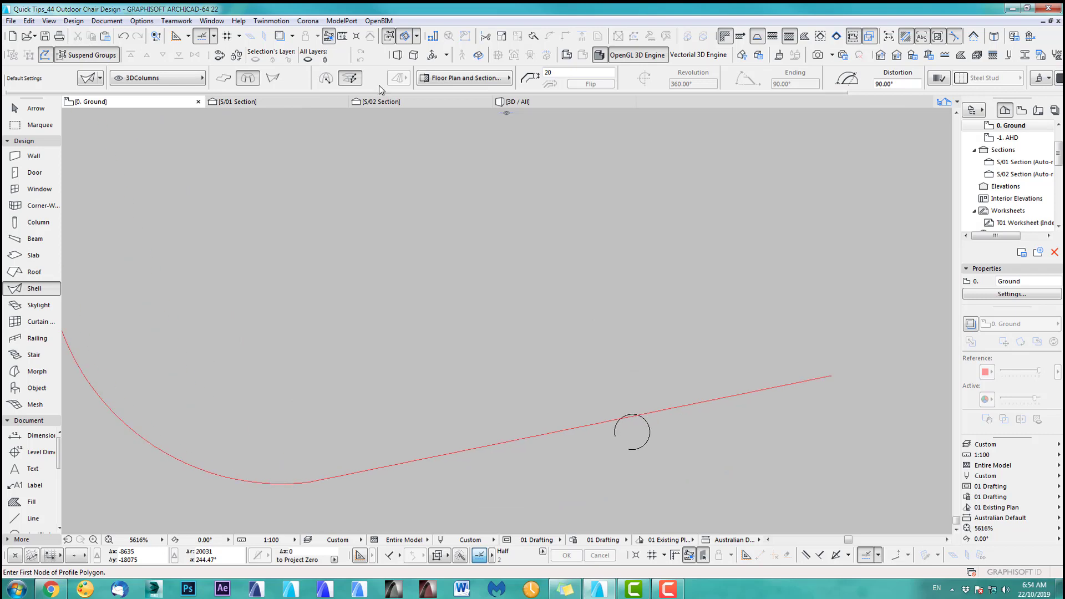
{"action": "middle_click_drag", "start_coordinate": [711, 430], "coordinate": [785, 335]}
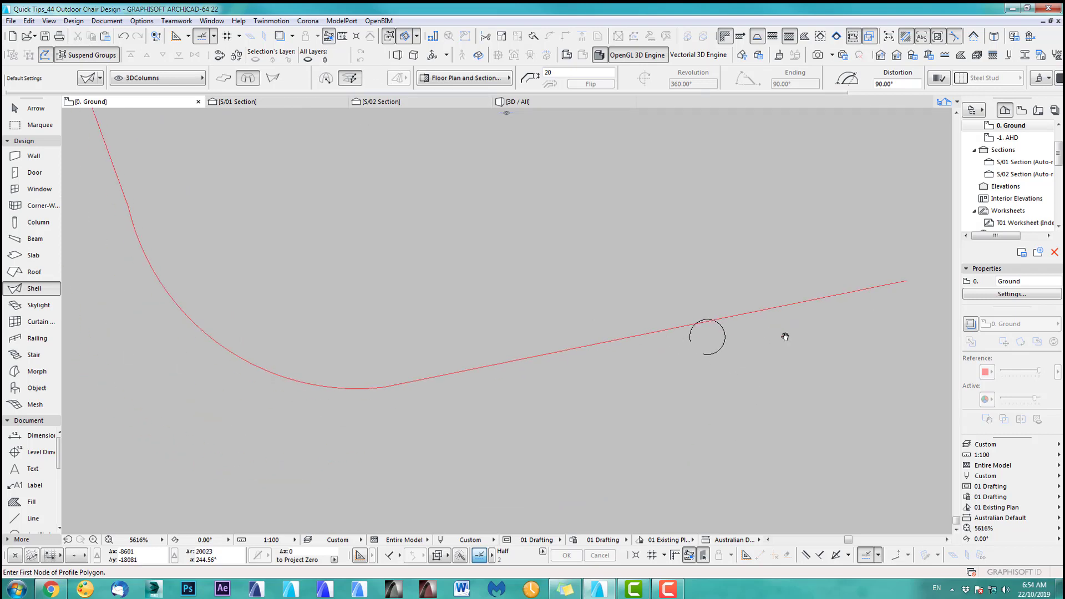
{"action": "scroll", "coordinate": [785, 339], "scroll_direction": "down", "scroll_amount": 4}
{"action": "middle_click_drag", "start_coordinate": [470, 148], "coordinate": [554, 351]}
{"action": "middle_click_drag", "start_coordinate": [493, 190], "coordinate": [511, 284]}
{"action": "scroll", "coordinate": [511, 284], "scroll_direction": "up", "scroll_amount": 5}
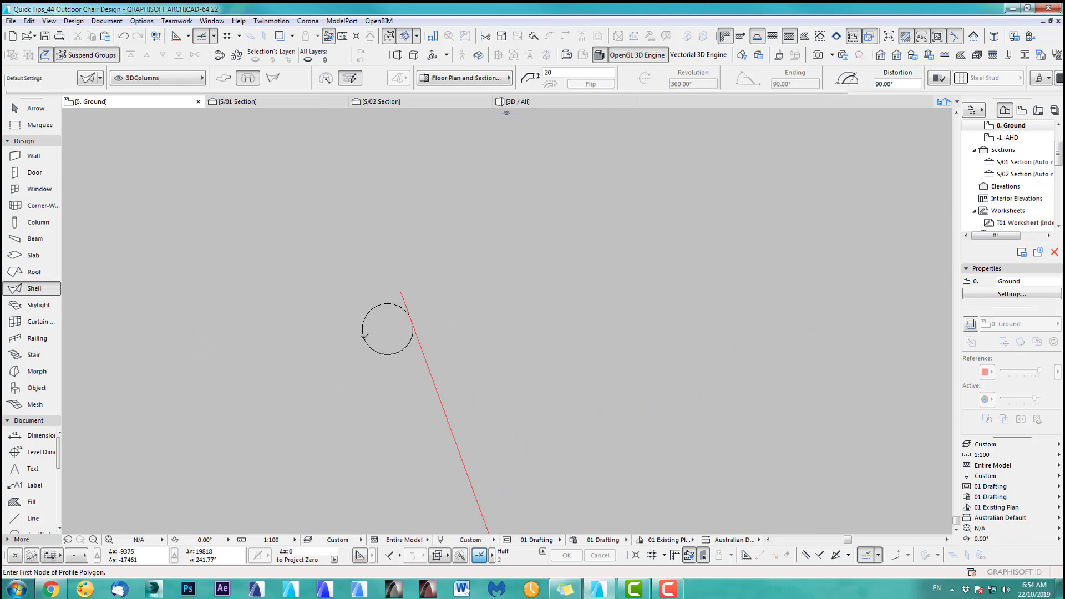
{"action": "left_click", "coordinate": [411, 322]}
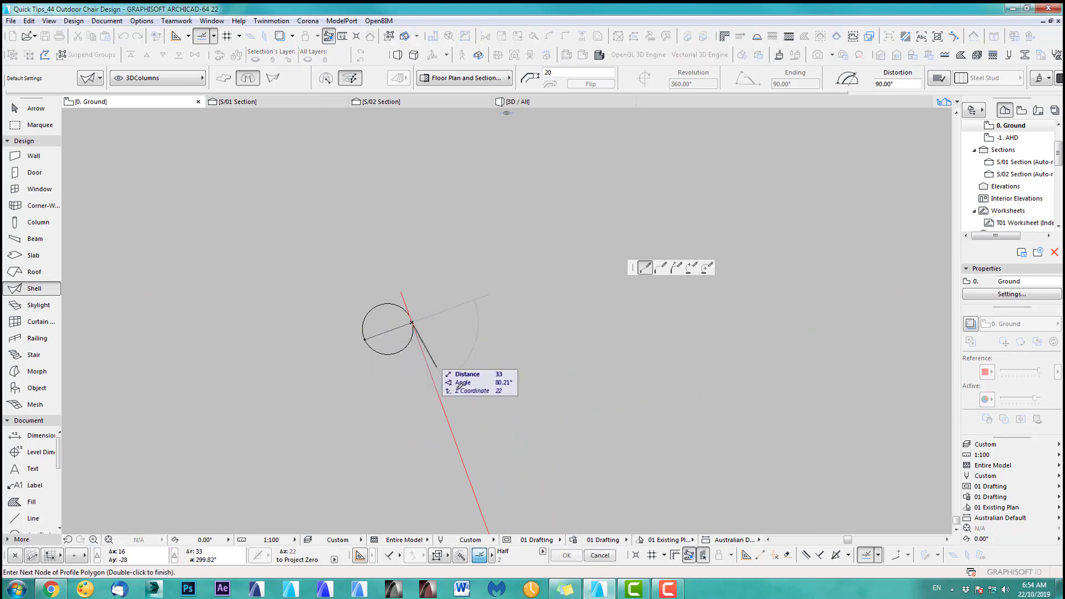
{"action": "scroll", "coordinate": [461, 390], "scroll_direction": "down", "scroll_amount": 4}
{"action": "middle_click_drag", "start_coordinate": [547, 405], "coordinate": [413, 125]}
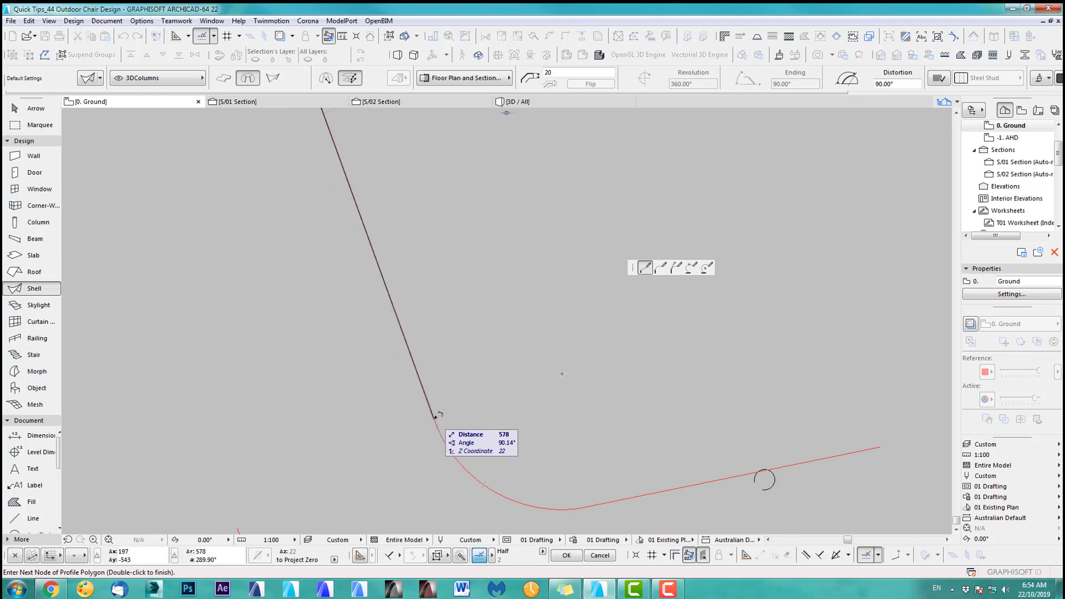
{"action": "left_click", "coordinate": [434, 418]}
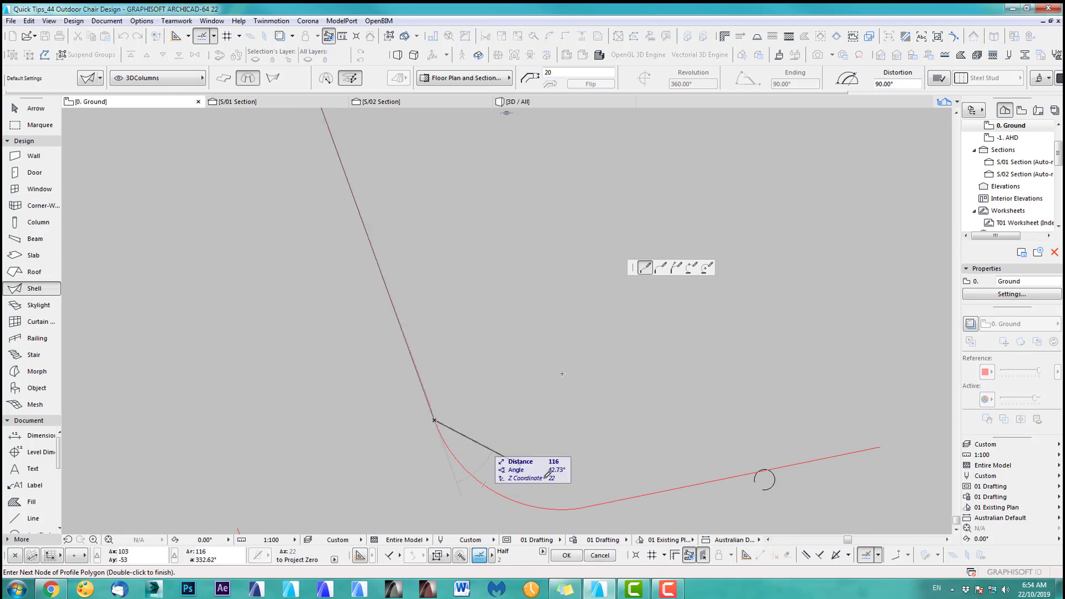
{"action": "left_click", "coordinate": [604, 503]}
{"action": "scroll", "coordinate": [749, 457], "scroll_direction": "up", "scroll_amount": 4}
{"action": "middle_click_drag", "start_coordinate": [745, 455], "coordinate": [514, 312]}
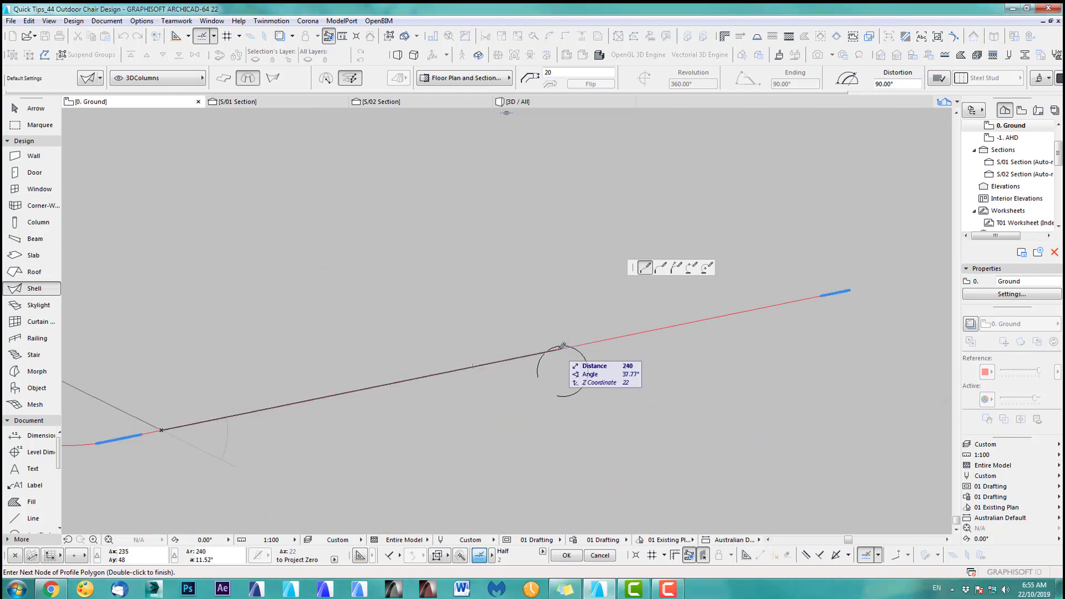
{"action": "left_click", "coordinate": [559, 349]}
{"action": "left_click", "coordinate": [570, 395]}
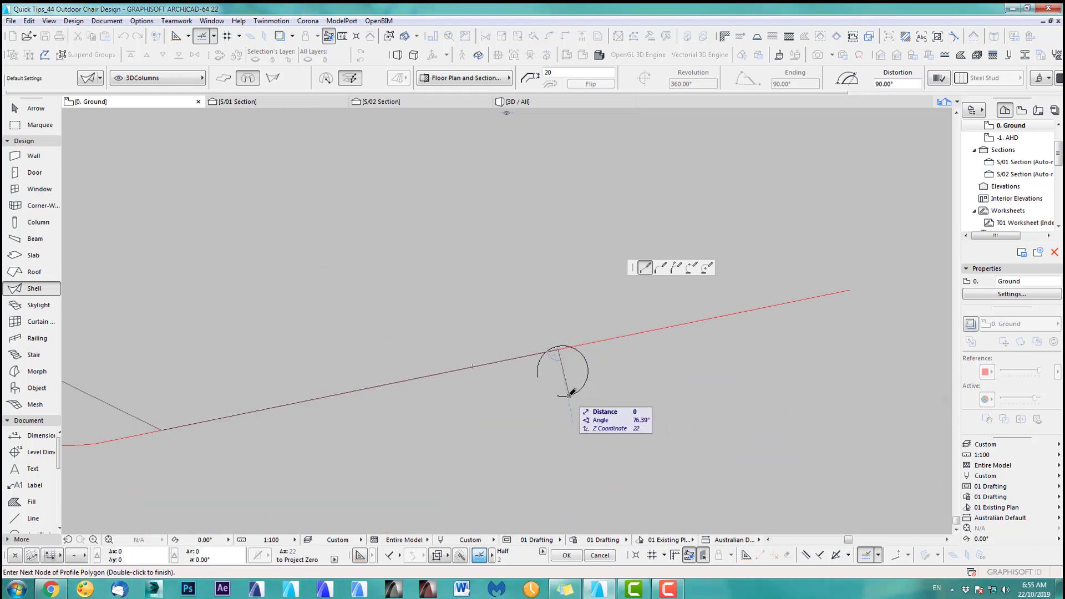
{"action": "double_click", "coordinate": [570, 395]}
{"action": "left_click", "coordinate": [570, 394]}
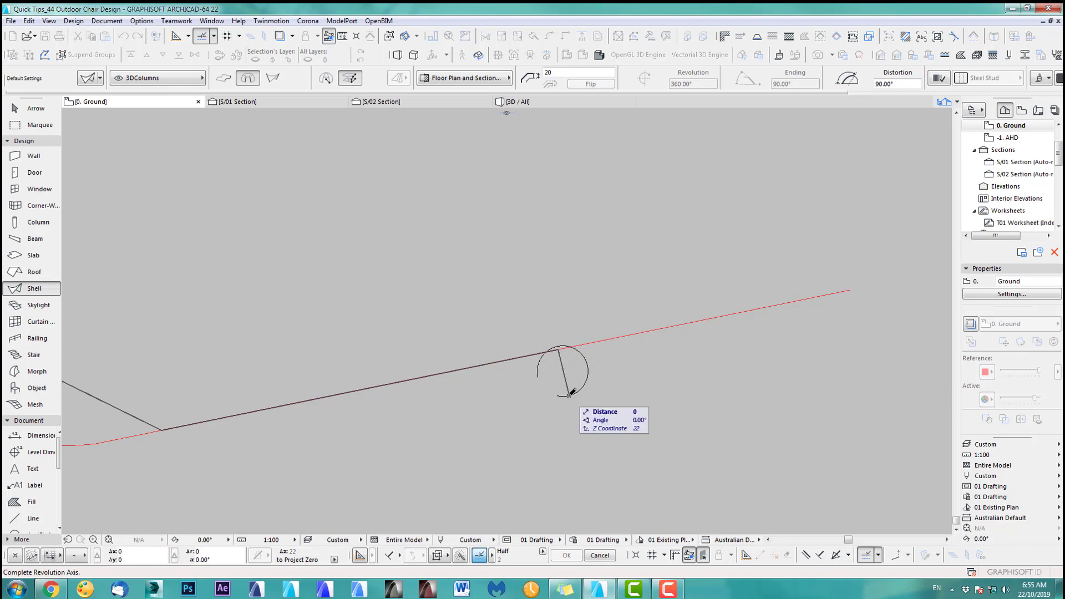
{"action": "left_click", "coordinate": [569, 394]}
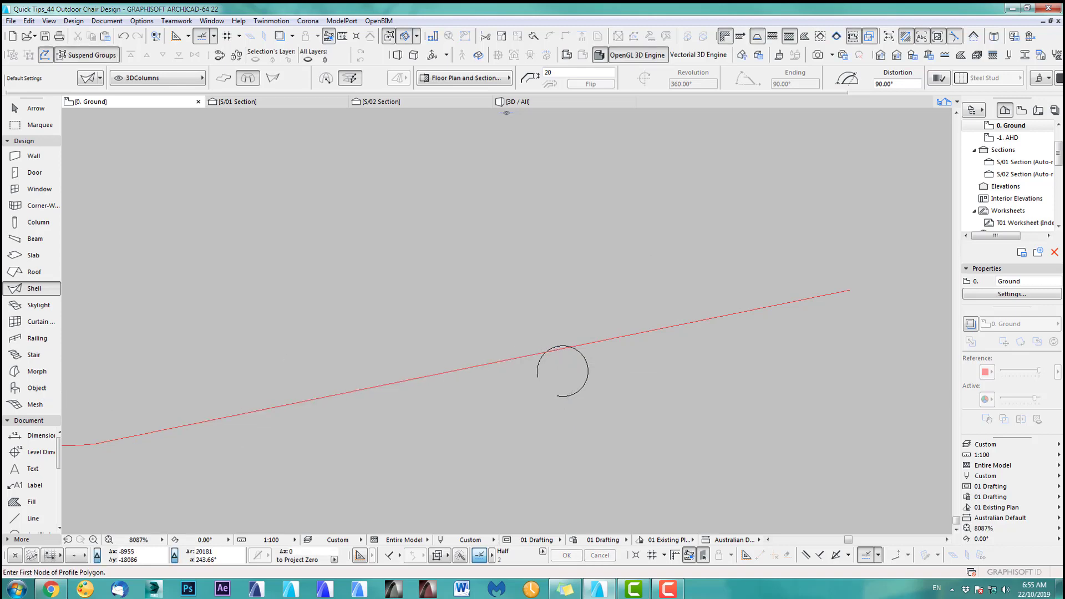
{"action": "scroll", "coordinate": [507, 319], "scroll_direction": "down", "scroll_amount": 5}
{"action": "scroll", "coordinate": [485, 283], "scroll_direction": "up", "scroll_amount": 3}
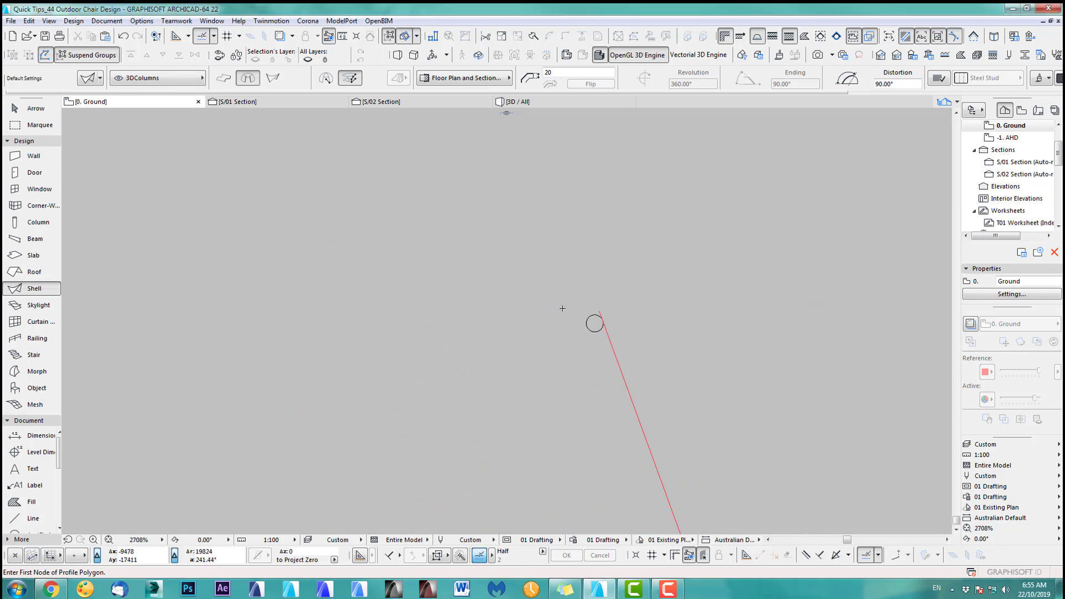
{"action": "scroll", "coordinate": [562, 309], "scroll_direction": "up", "scroll_amount": 2}
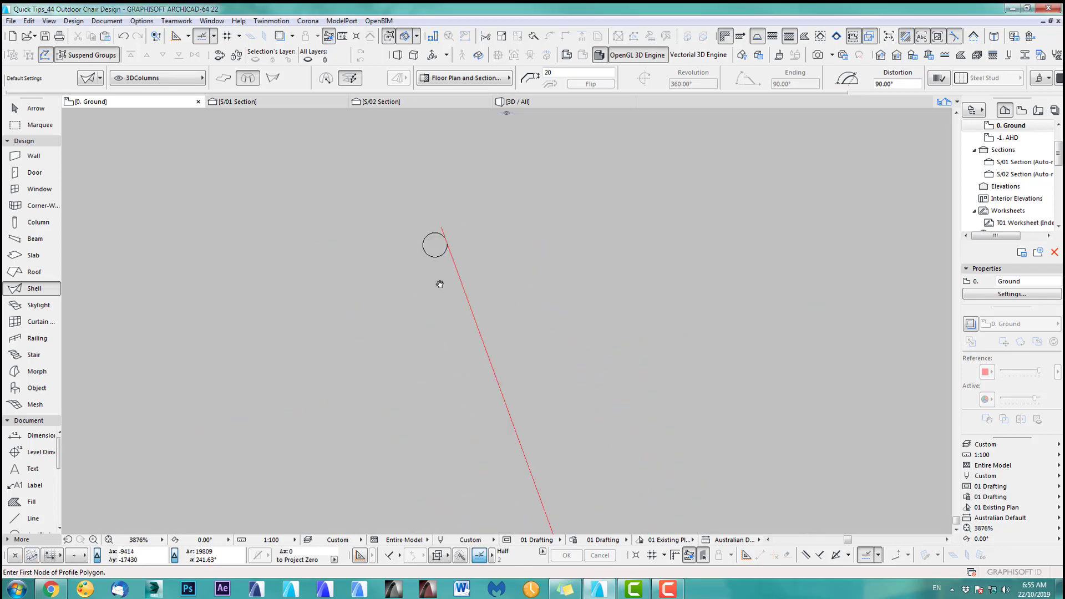
Draw an extruded shell profile from the top circle down the backrest line, across the bend and along the seat to the front circle, accepting 2000 extrusion length.
{"action": "left_click", "coordinate": [227, 82]}
{"action": "scroll", "coordinate": [352, 254], "scroll_direction": "up", "scroll_amount": 7}
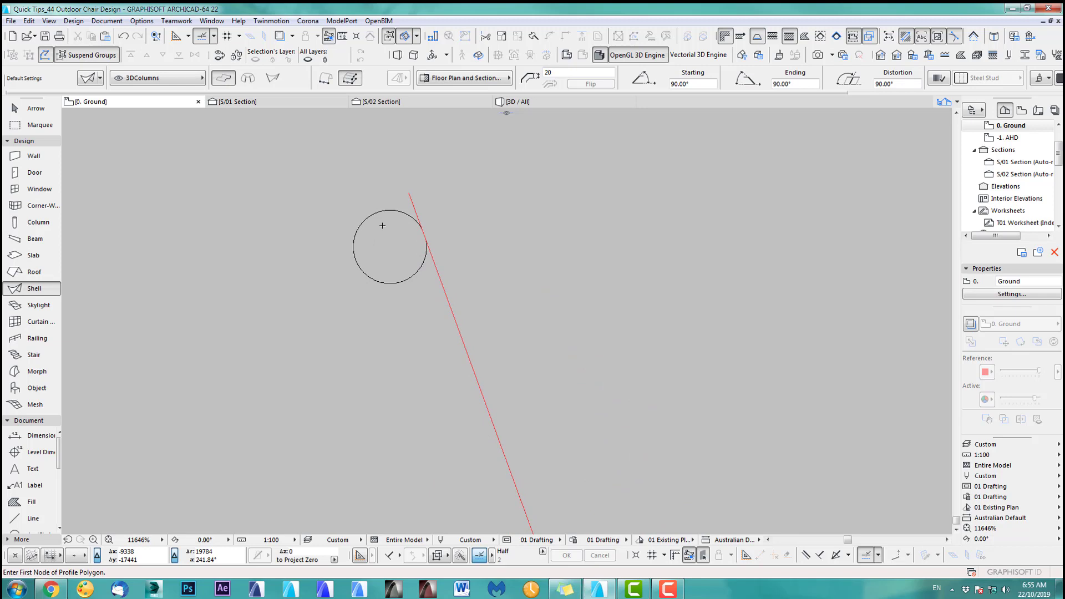
{"action": "left_click", "coordinate": [350, 263]}
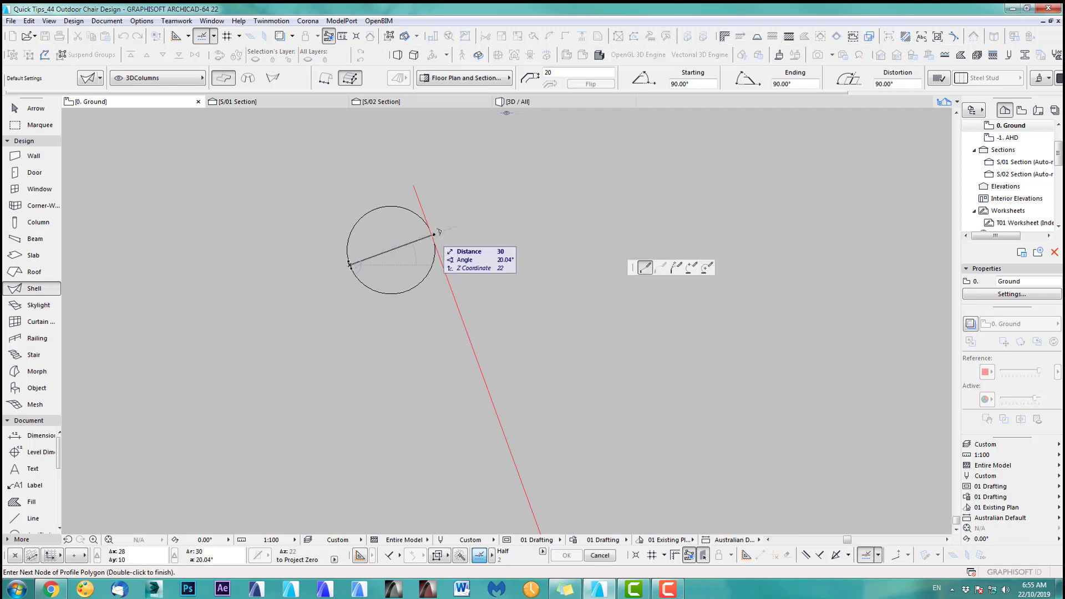
{"action": "scroll", "coordinate": [555, 389], "scroll_direction": "down", "scroll_amount": 3}
{"action": "scroll", "coordinate": [545, 370], "scroll_direction": "down", "scroll_amount": 3}
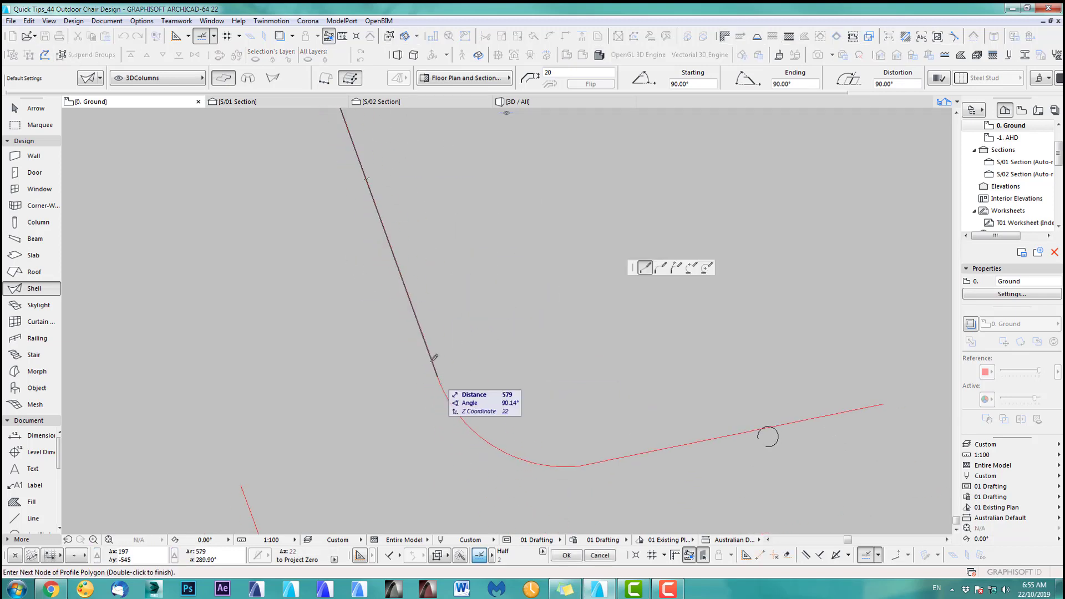
{"action": "left_click", "coordinate": [433, 362]}
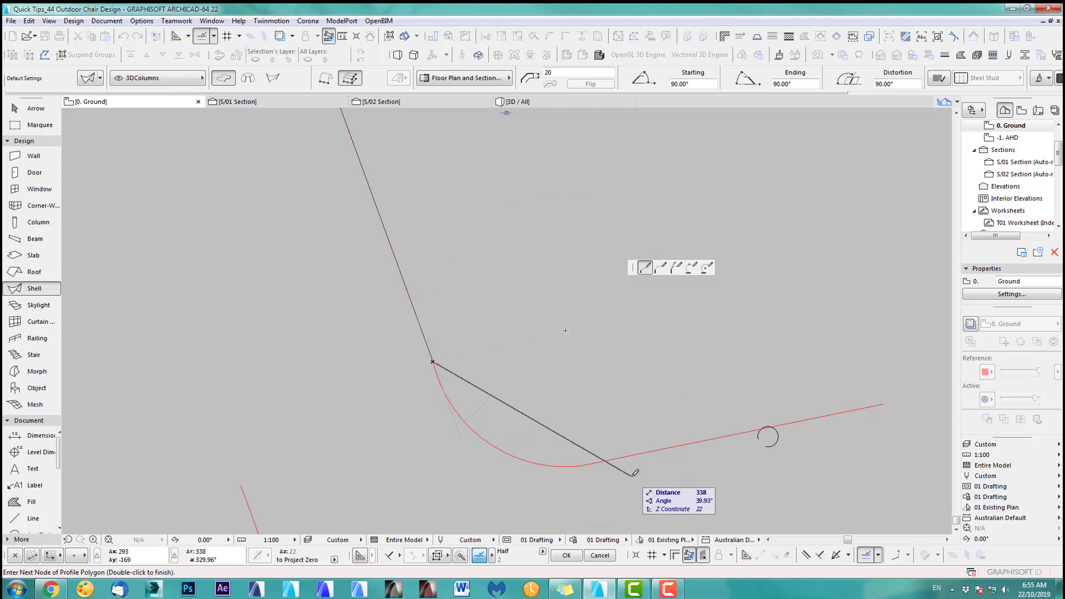
{"action": "left_click", "coordinate": [580, 465]}
{"action": "scroll", "coordinate": [765, 436], "scroll_direction": "up", "scroll_amount": 3}
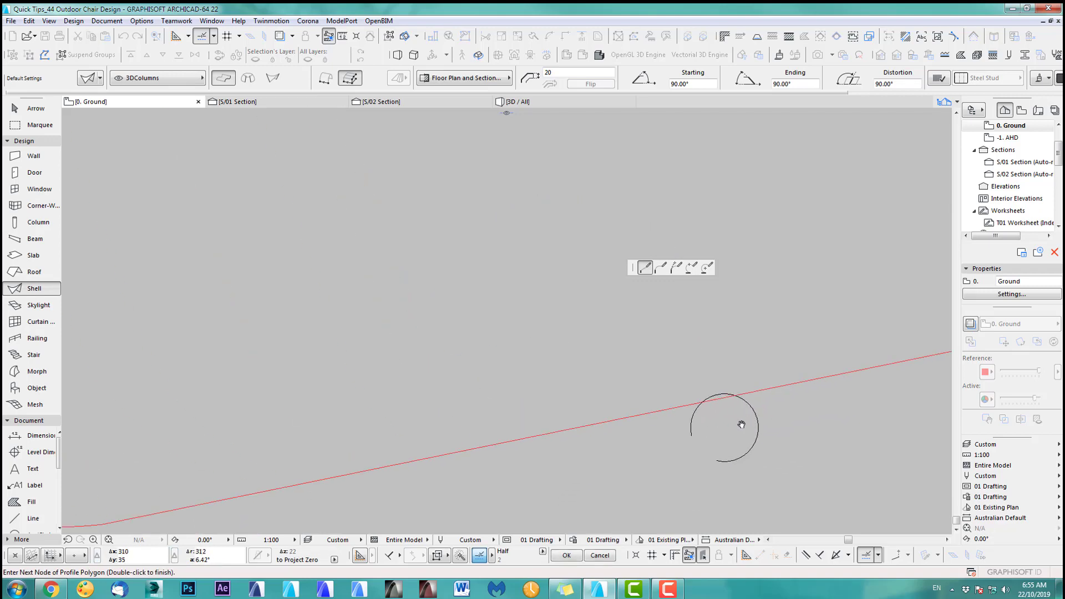
{"action": "left_click", "coordinate": [719, 394]}
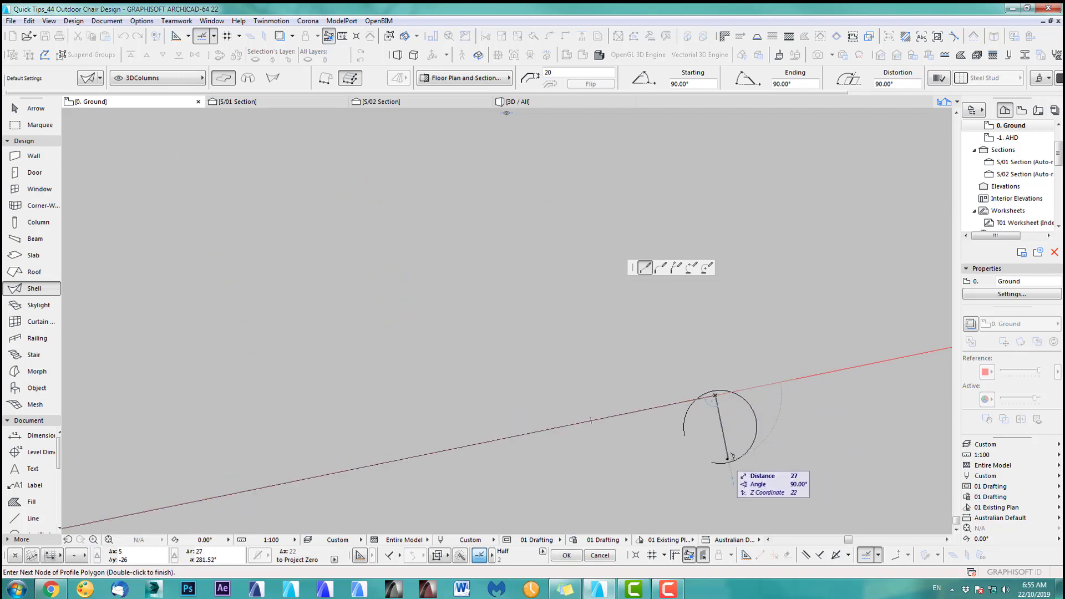
{"action": "double_click", "coordinate": [730, 460]}
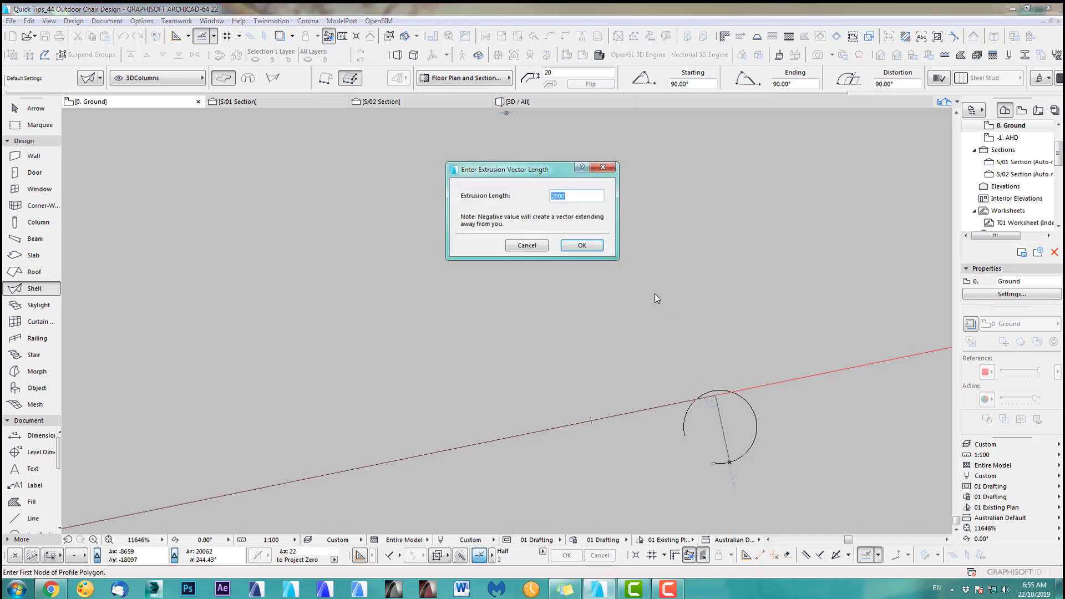
{"action": "left_click", "coordinate": [577, 245]}
Set the new shell's thickness to 5 and flip it to the underside of its reference line.
{"action": "scroll", "coordinate": [714, 355], "scroll_direction": "down", "scroll_amount": 2}
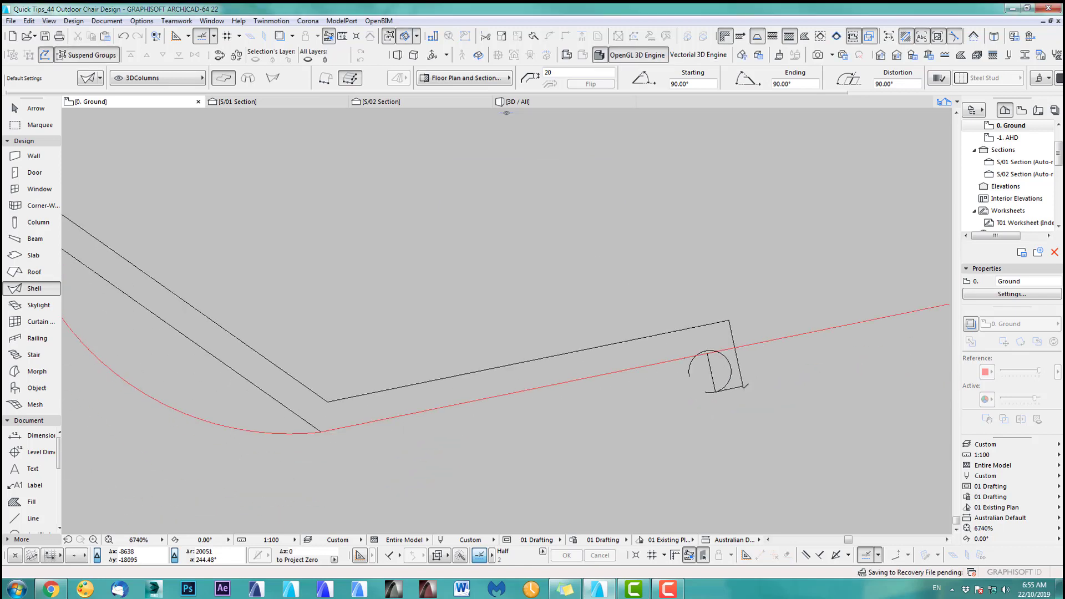
{"action": "left_click", "coordinate": [744, 386], "text": "shift"}
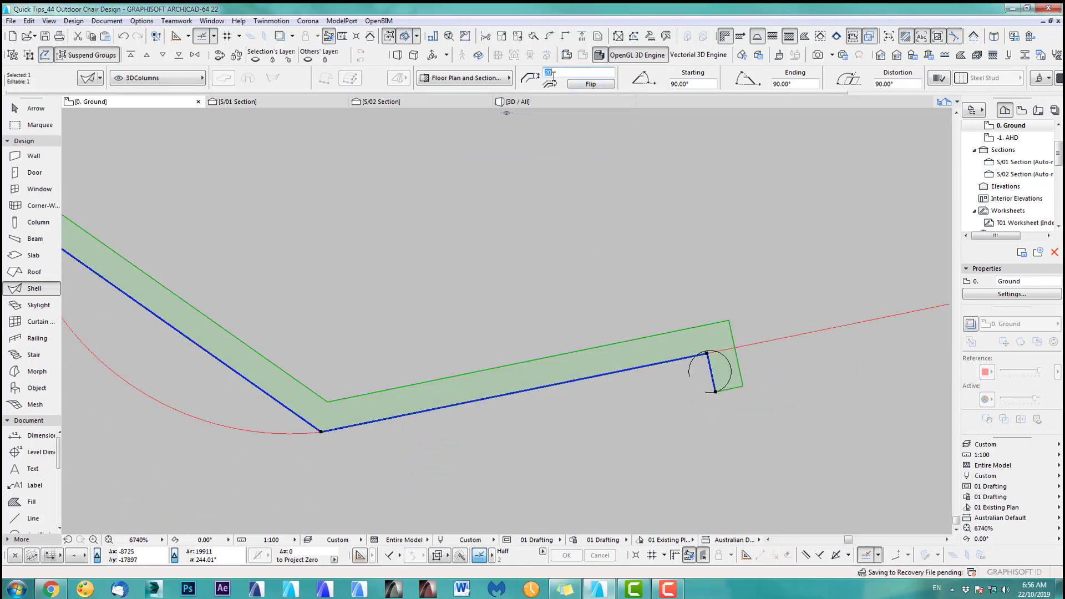
{"action": "key", "text": "Return"}
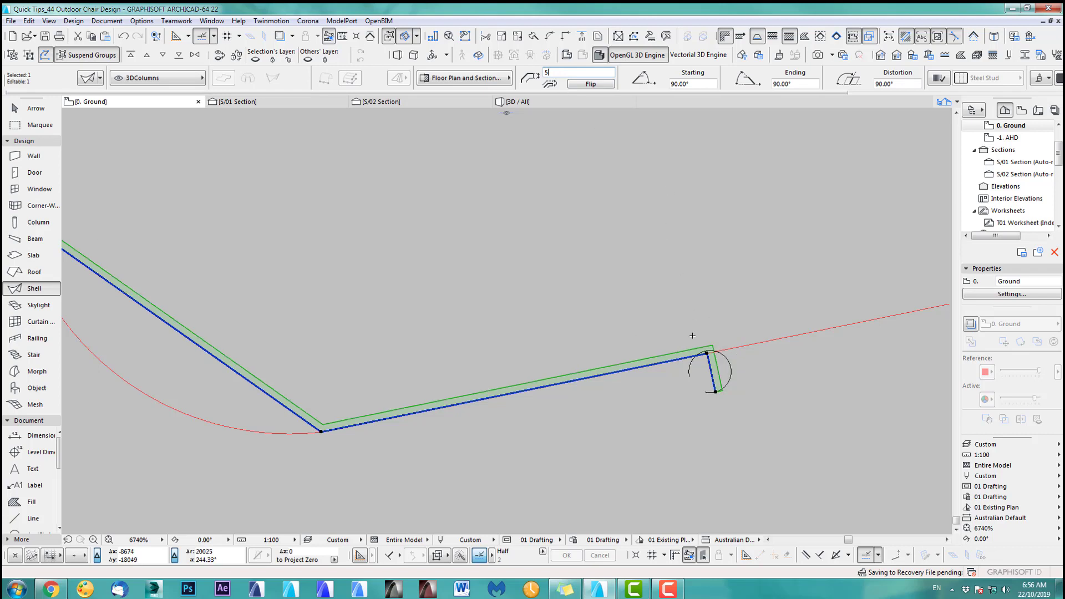
{"action": "scroll", "coordinate": [734, 395], "scroll_direction": "up", "scroll_amount": 5}
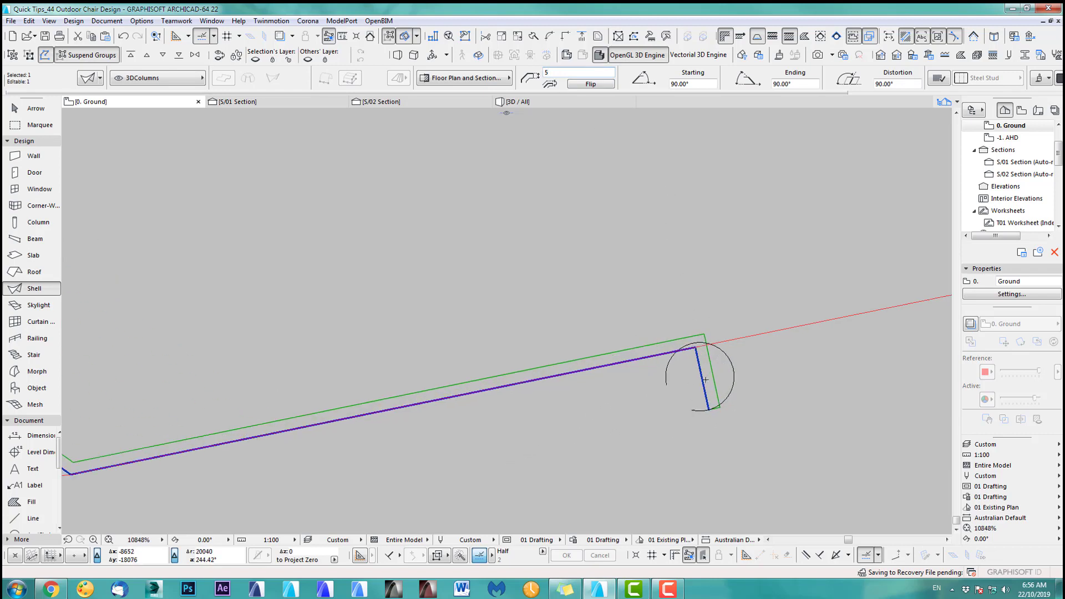
{"action": "left_click", "coordinate": [588, 87]}
Curve the short edge at the seat's front end to follow the front circle.
{"action": "left_click", "coordinate": [575, 331]}
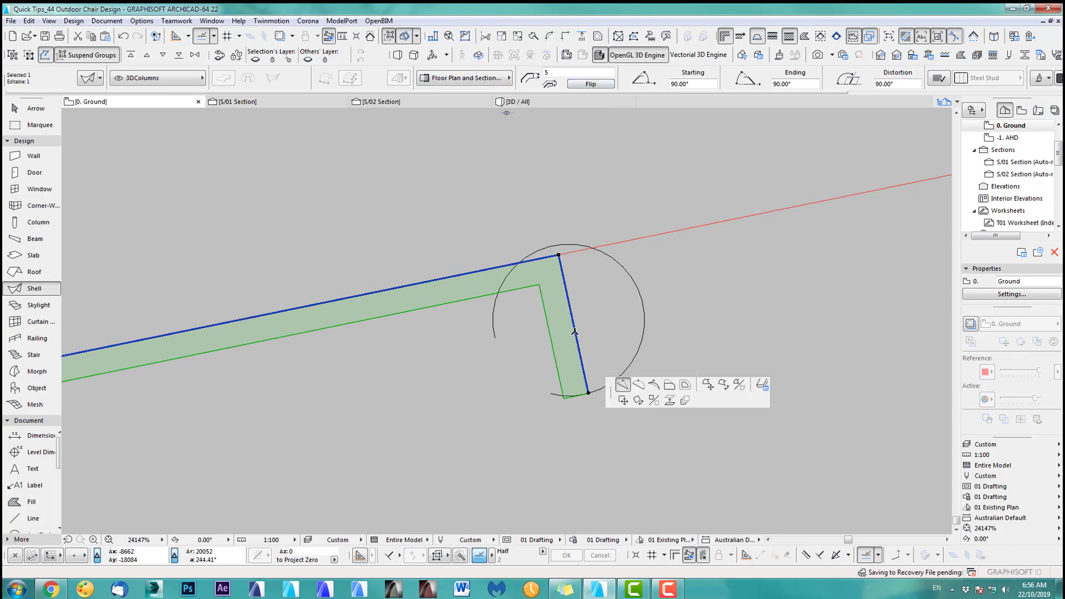
{"action": "left_click", "coordinate": [637, 385]}
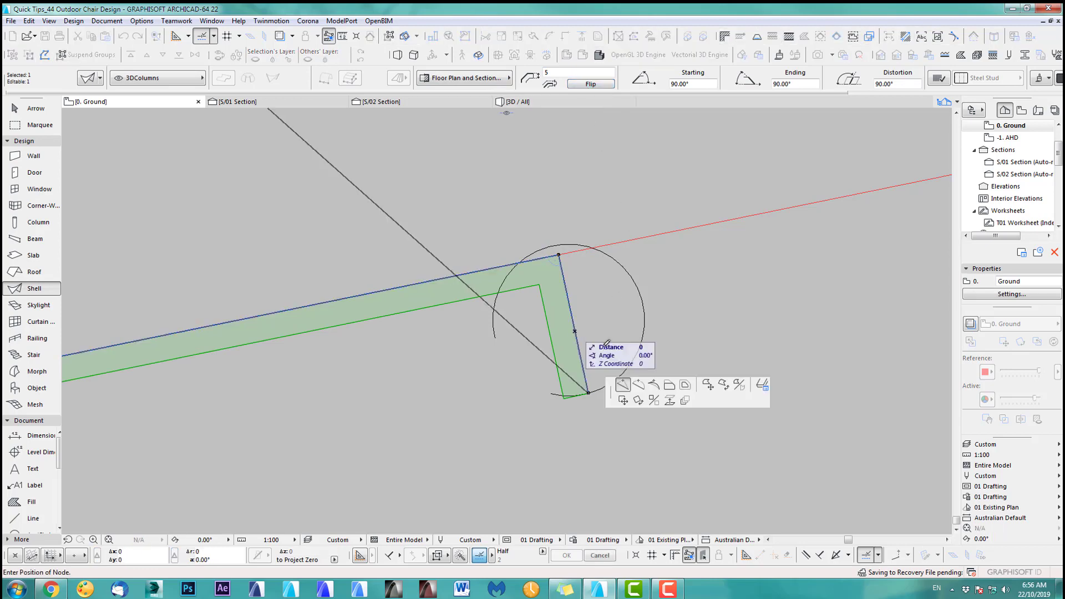
{"action": "left_click", "coordinate": [644, 299]}
Curve the shell edge between backrest and seat to match the red guide arc, with a radius of about 200.
{"action": "scroll", "coordinate": [786, 338], "scroll_direction": "down", "scroll_amount": 2}
{"action": "scroll", "coordinate": [795, 353], "scroll_direction": "down", "scroll_amount": 2}
{"action": "middle_click_drag", "start_coordinate": [608, 407], "coordinate": [875, 389]}
{"action": "left_click", "coordinate": [491, 357]}
{"action": "left_click", "coordinate": [444, 386]}
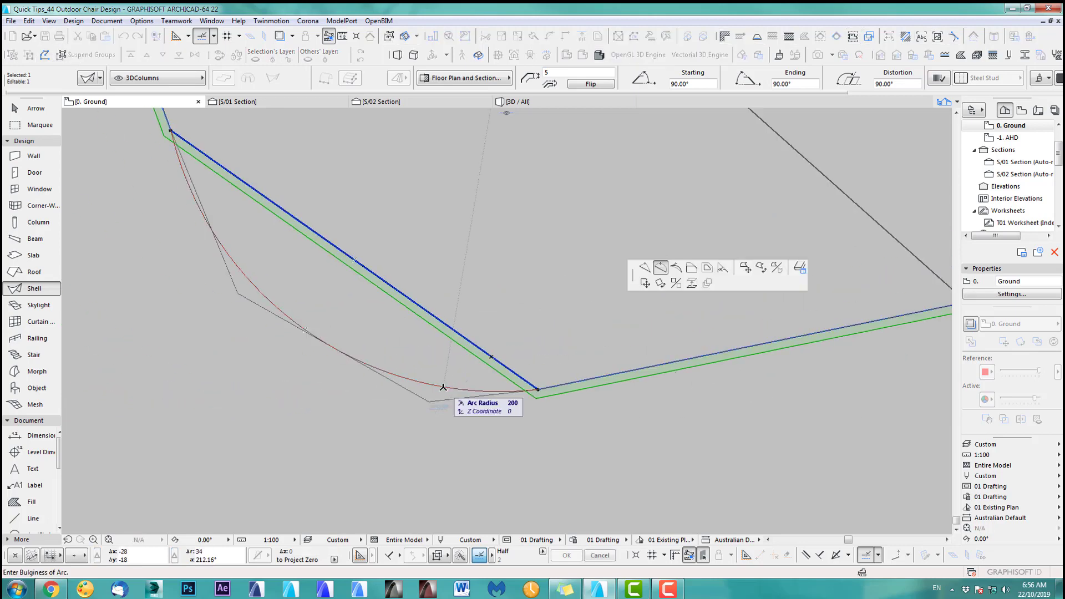
{"action": "left_click", "coordinate": [445, 384]}
Curve the short edge at the top of the backrest to wrap over the top circle.
{"action": "scroll", "coordinate": [610, 441], "scroll_direction": "down", "scroll_amount": 1}
{"action": "scroll", "coordinate": [610, 441], "scroll_direction": "down", "scroll_amount": 4}
{"action": "middle_click_drag", "start_coordinate": [481, 272], "coordinate": [624, 475]}
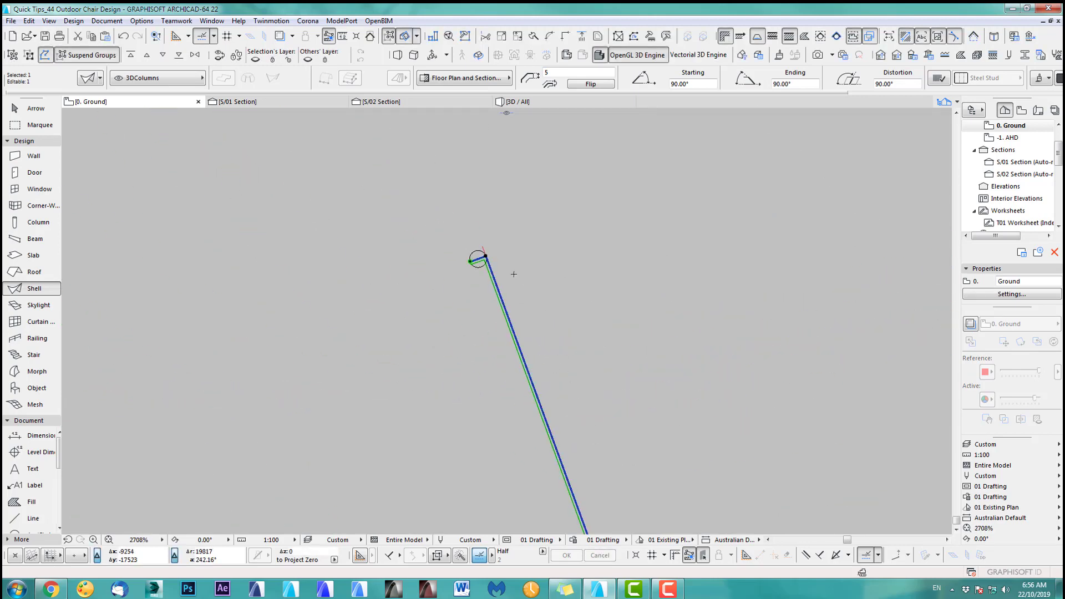
{"action": "scroll", "coordinate": [491, 259], "scroll_direction": "up", "scroll_amount": 6}
{"action": "left_click", "coordinate": [437, 254]}
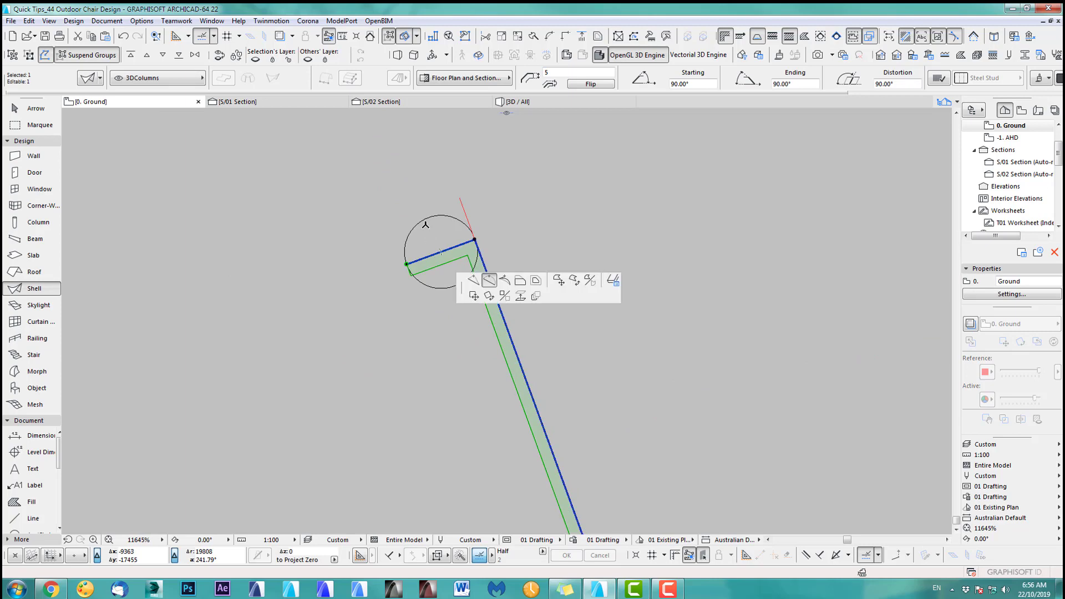
{"action": "left_click", "coordinate": [431, 213]}
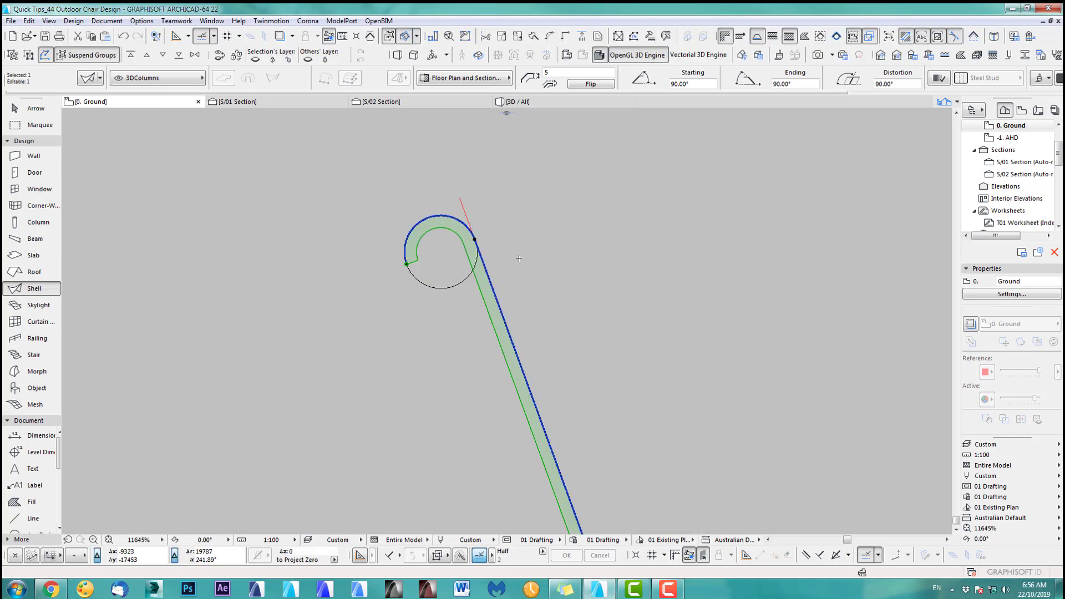
Try the shell thickness on the opposite side of the reference line, inspect the profile, and flip it back.
{"action": "left_click", "coordinate": [603, 86]}
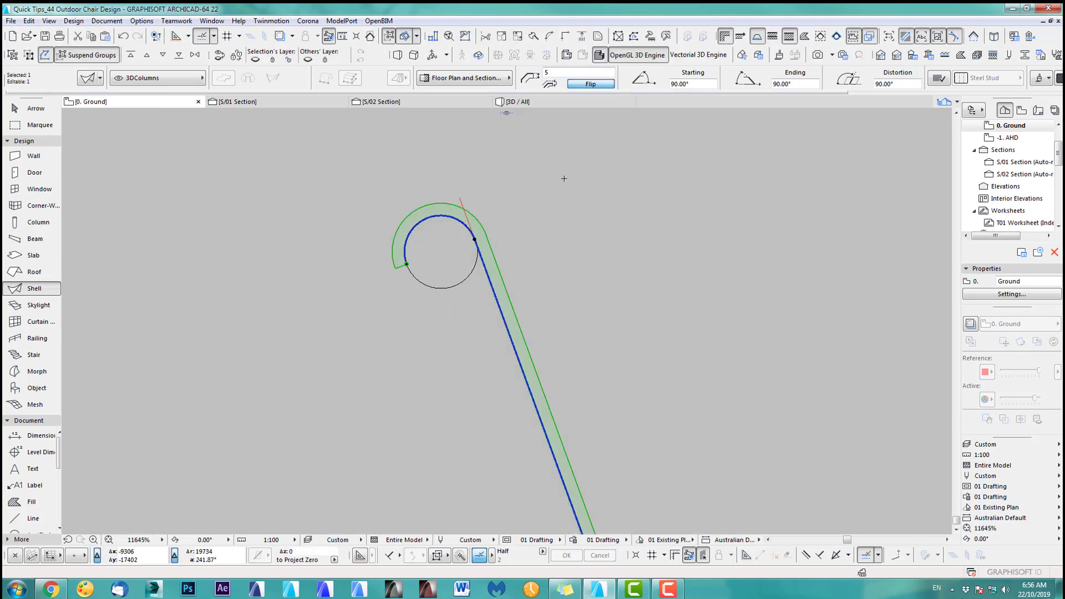
{"action": "scroll", "coordinate": [540, 194], "scroll_direction": "down", "scroll_amount": 4}
{"action": "scroll", "coordinate": [542, 255], "scroll_direction": "down", "scroll_amount": 2}
{"action": "middle_click_drag", "start_coordinate": [632, 472], "coordinate": [529, 297]}
{"action": "scroll", "coordinate": [730, 486], "scroll_direction": "up", "scroll_amount": 2}
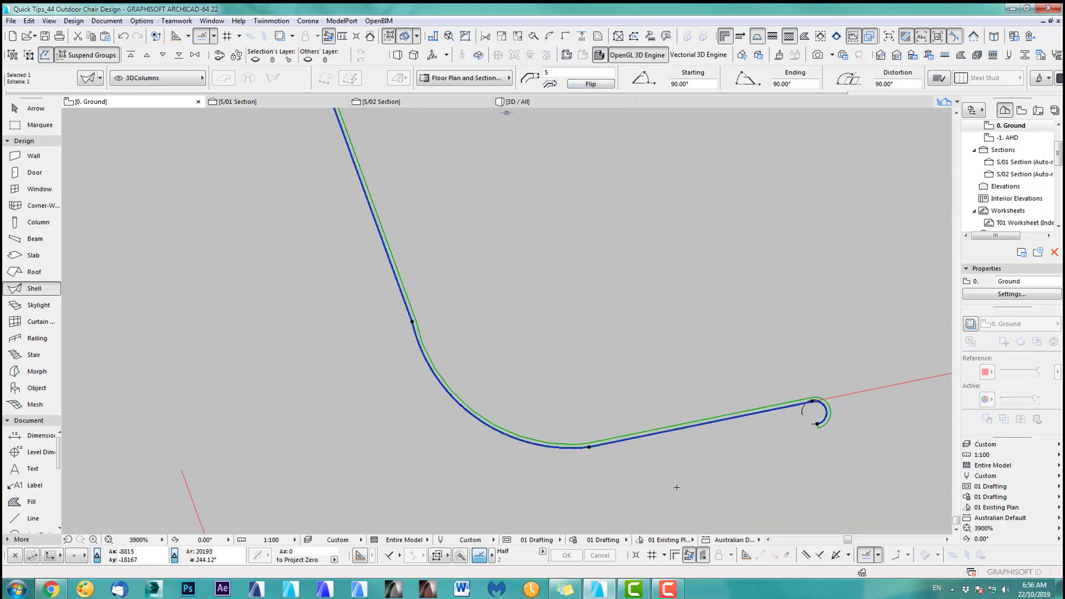
{"action": "key", "text": "shift"}
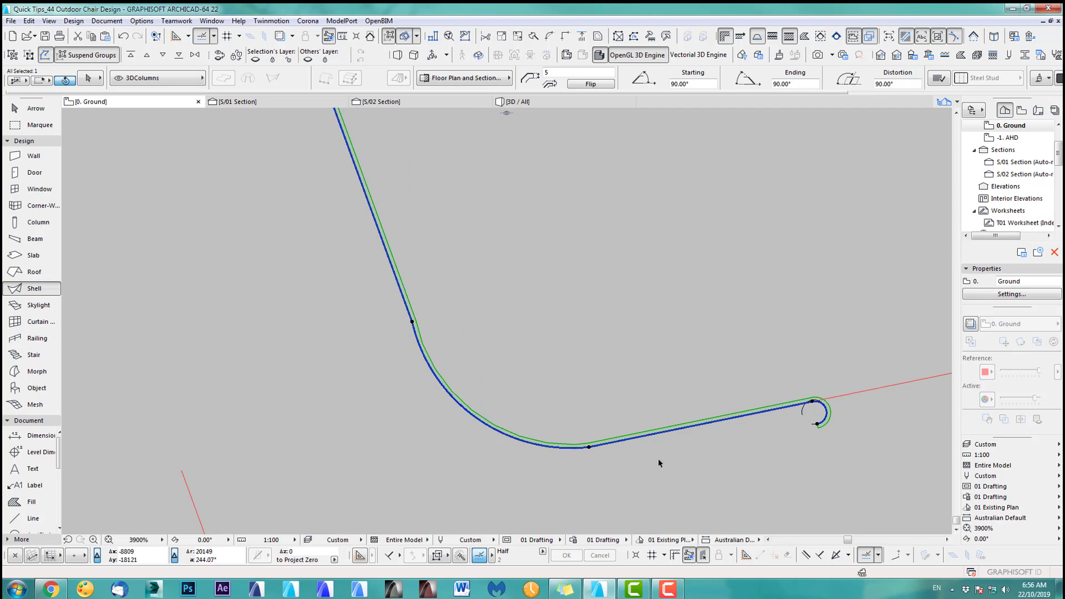
{"action": "scroll", "coordinate": [612, 472], "scroll_direction": "up", "scroll_amount": 2}
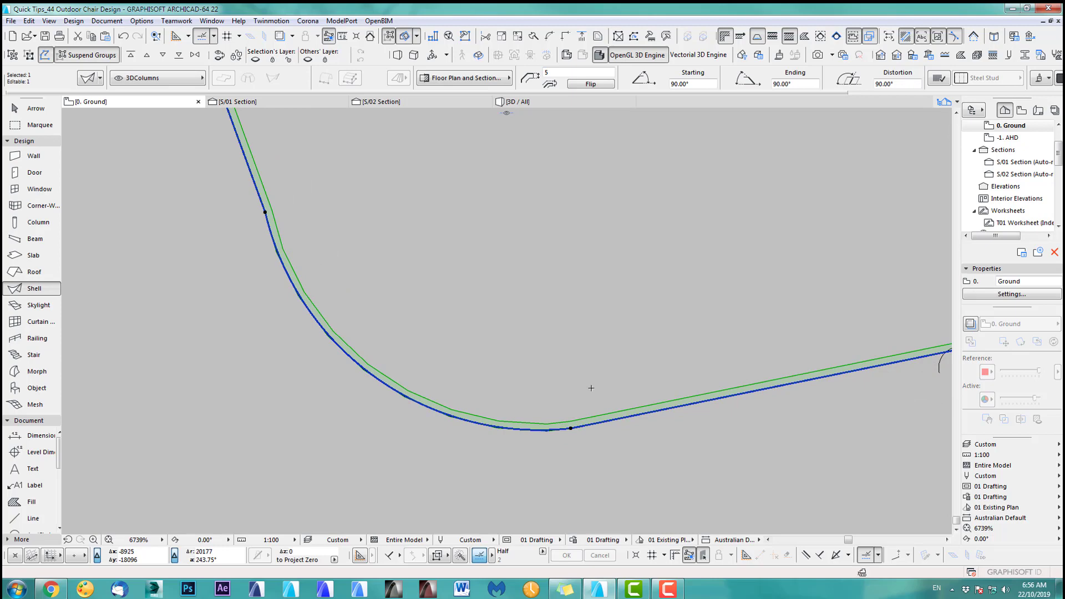
{"action": "scroll", "coordinate": [546, 339], "scroll_direction": "down", "scroll_amount": 2}
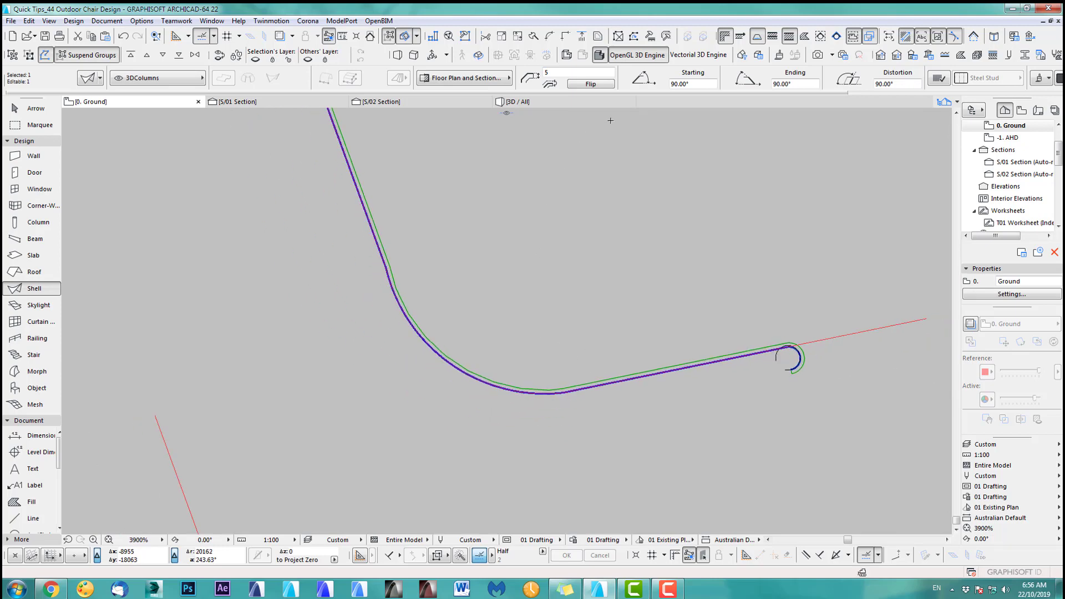
{"action": "left_click", "coordinate": [591, 83]}
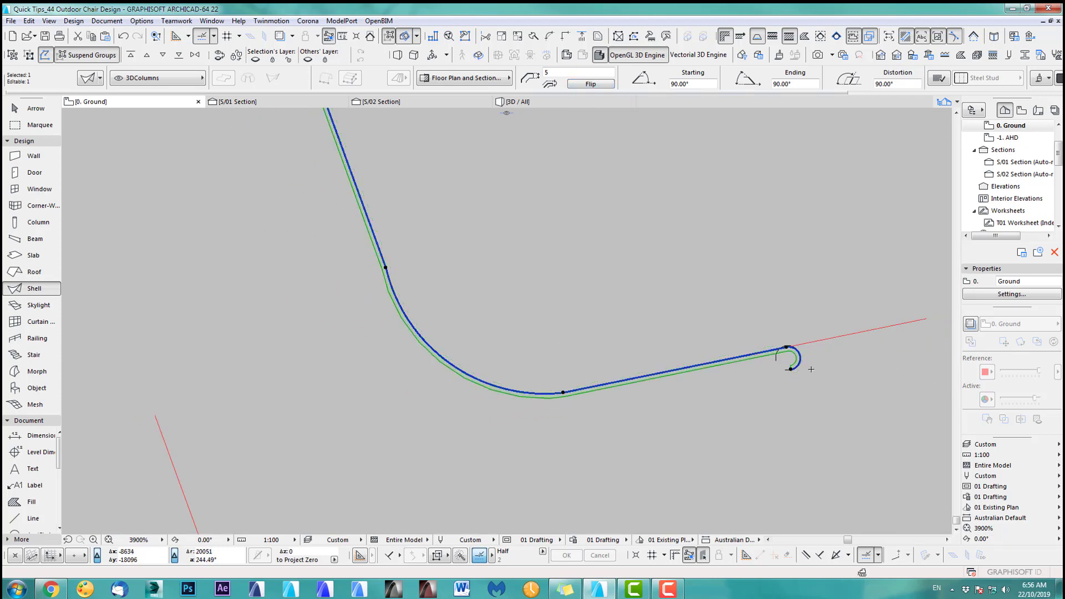
{"action": "scroll", "coordinate": [814, 384], "scroll_direction": "up", "scroll_amount": 2}
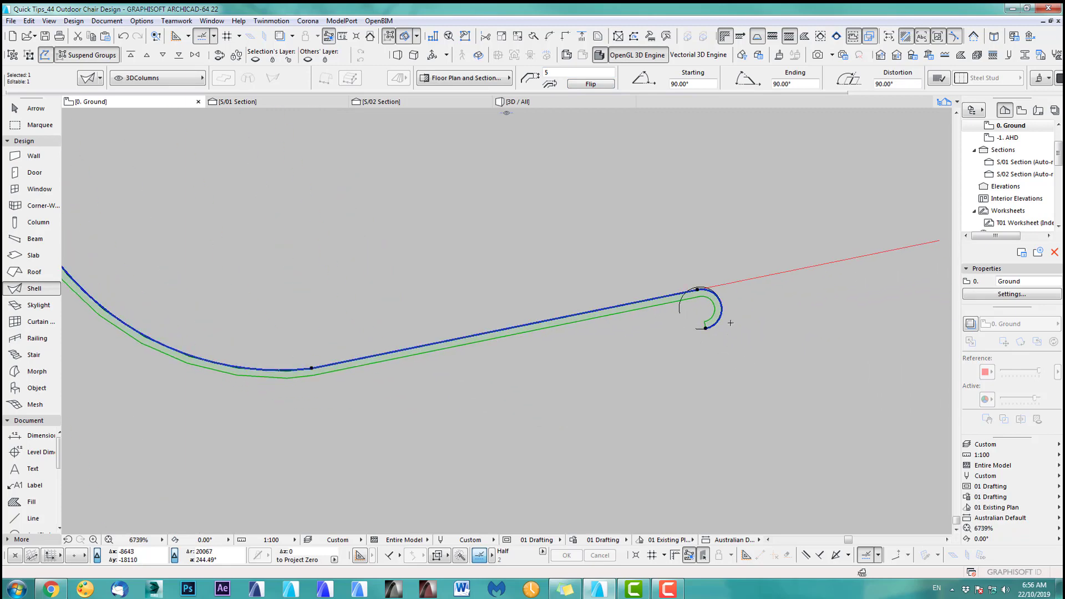
{"action": "scroll", "coordinate": [714, 336], "scroll_direction": "up", "scroll_amount": 2}
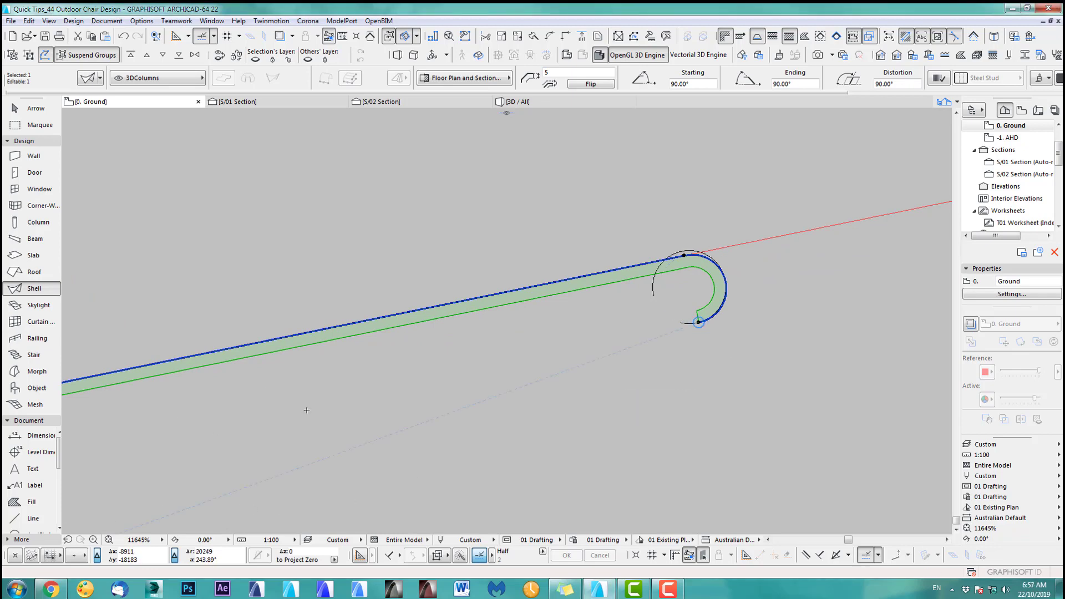
{"action": "scroll", "coordinate": [308, 413], "scroll_direction": "down", "scroll_amount": 6}
{"action": "middle_click_drag", "start_coordinate": [452, 363], "coordinate": [420, 318]}
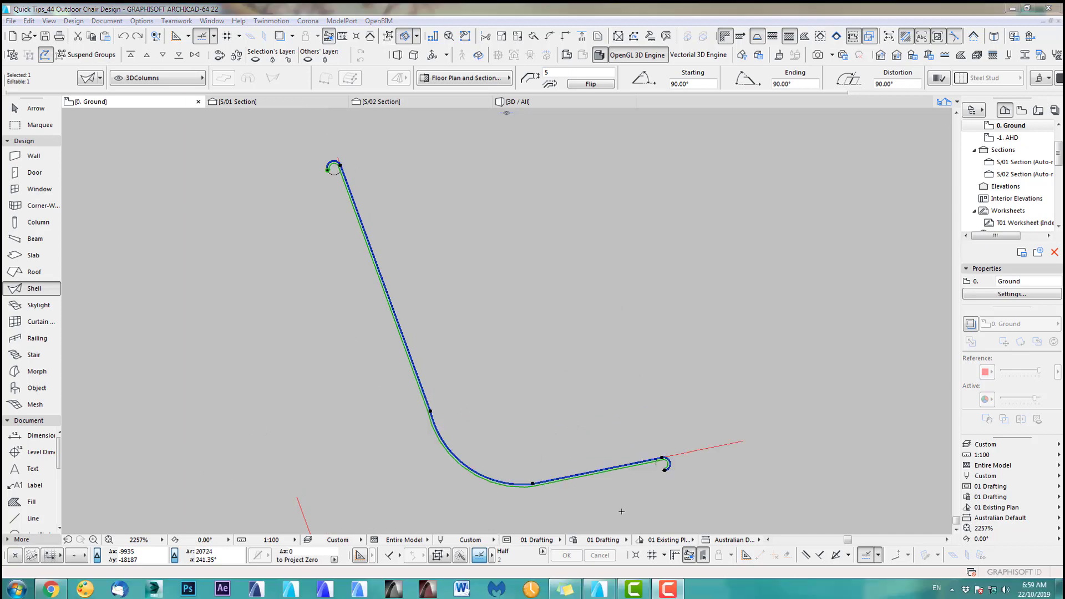
Move the front circle down about 7 so its uppermost point meets the underside of the seat shell.
{"action": "scroll", "coordinate": [664, 485], "scroll_direction": "up", "scroll_amount": 8}
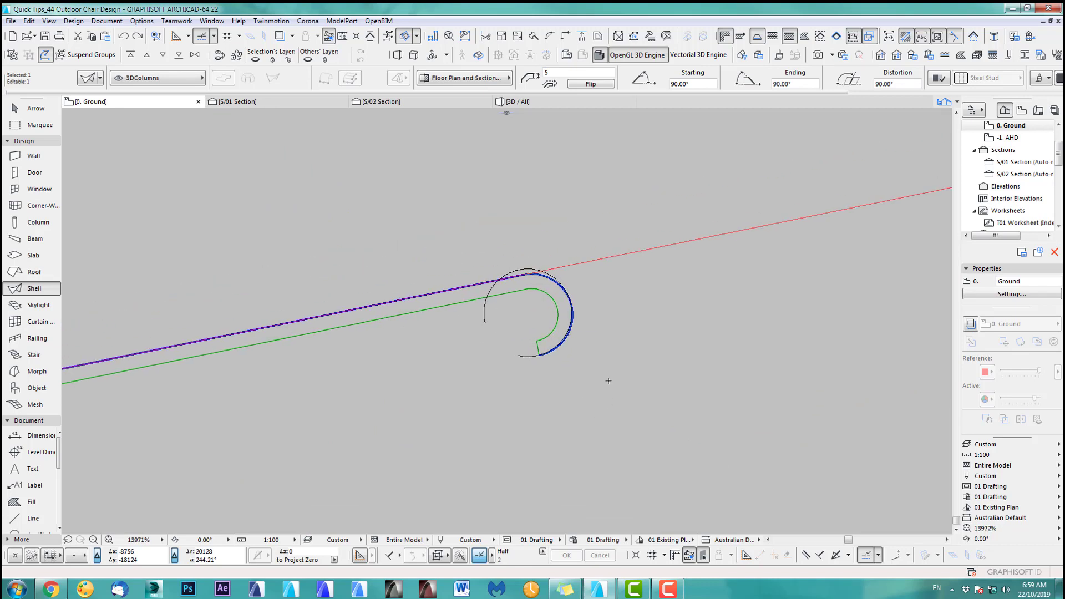
{"action": "key", "text": "Escape"}
{"action": "left_click", "coordinate": [485, 323], "text": "shift"}
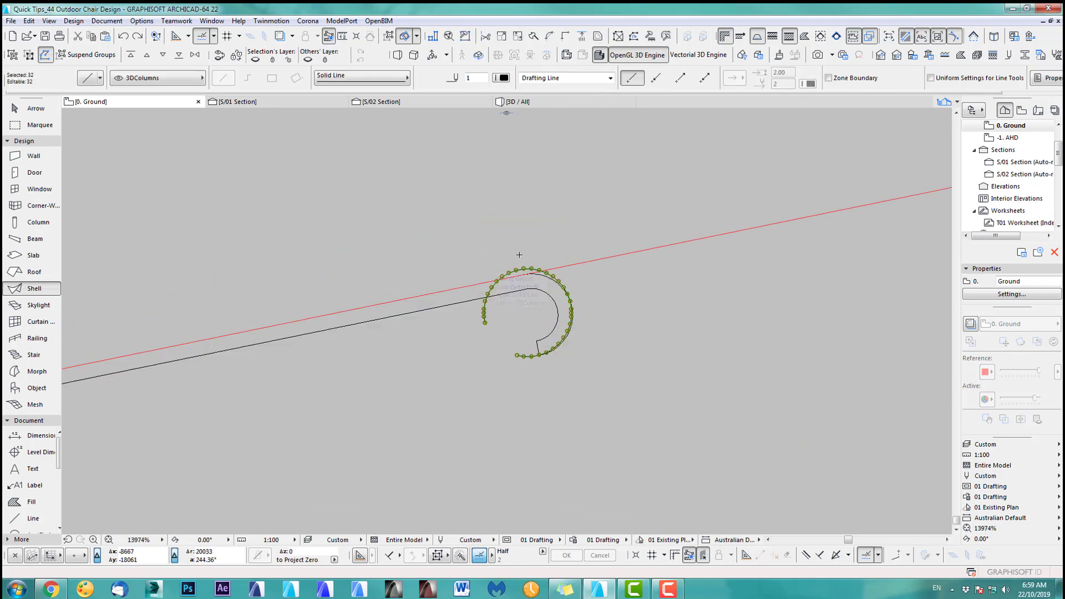
{"action": "key", "text": "ctrl+d"}
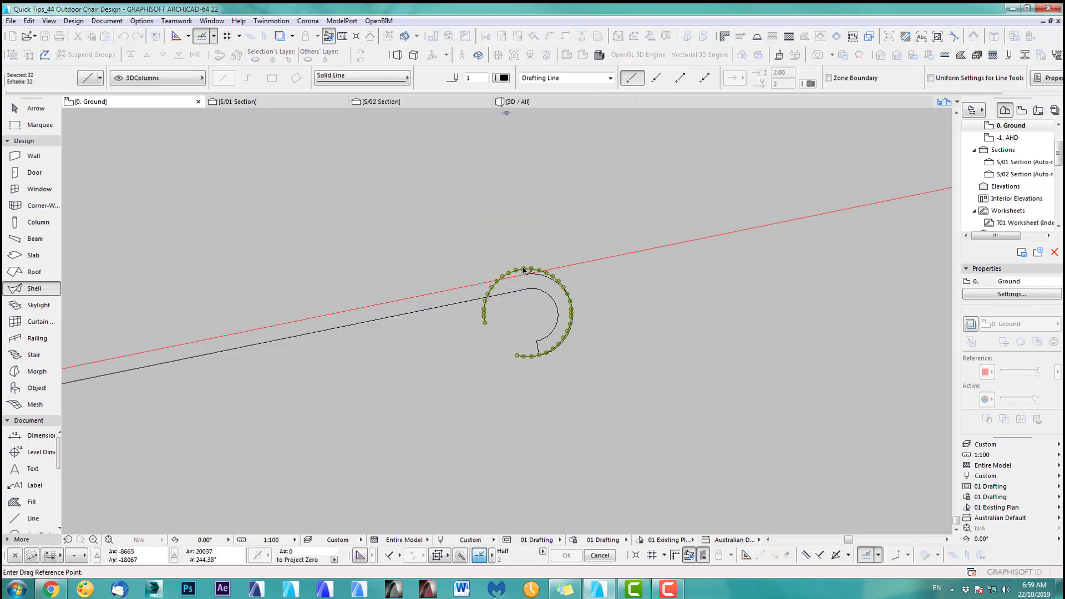
{"action": "left_click", "coordinate": [524, 270]}
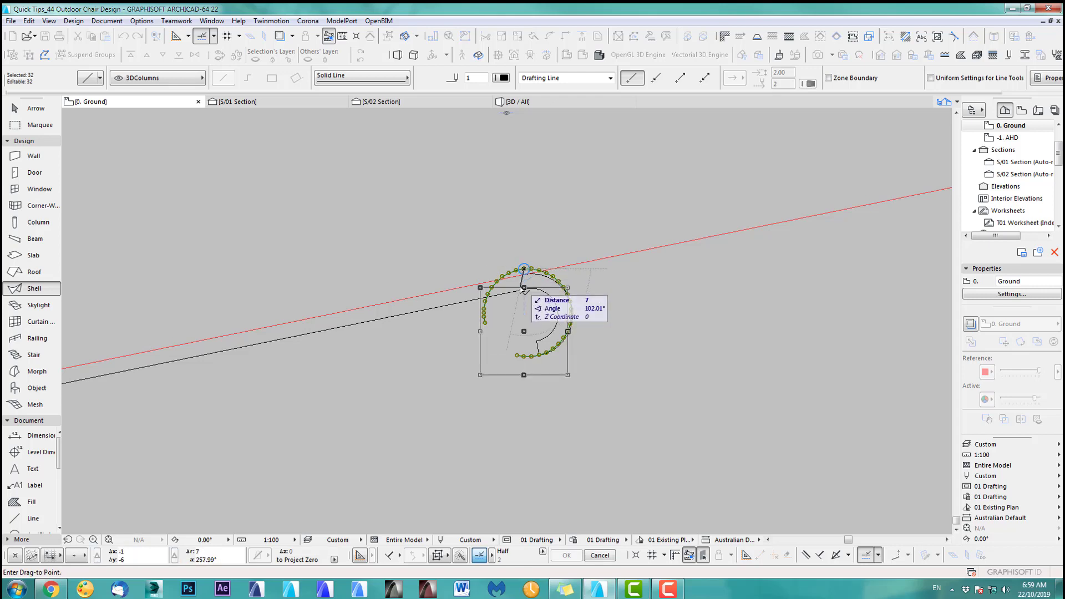
{"action": "left_click", "coordinate": [527, 290]}
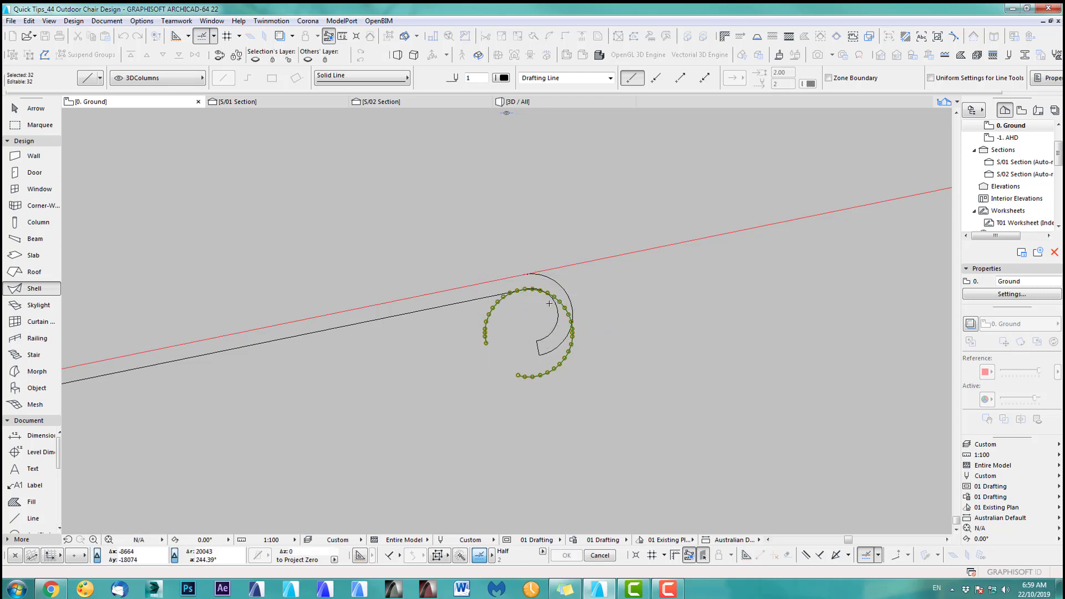
{"action": "key", "text": "Escape"}
Reposition the end node of the shell's front hook below the circle so the curve wraps around it.
{"action": "left_click", "coordinate": [571, 311], "text": "shift"}
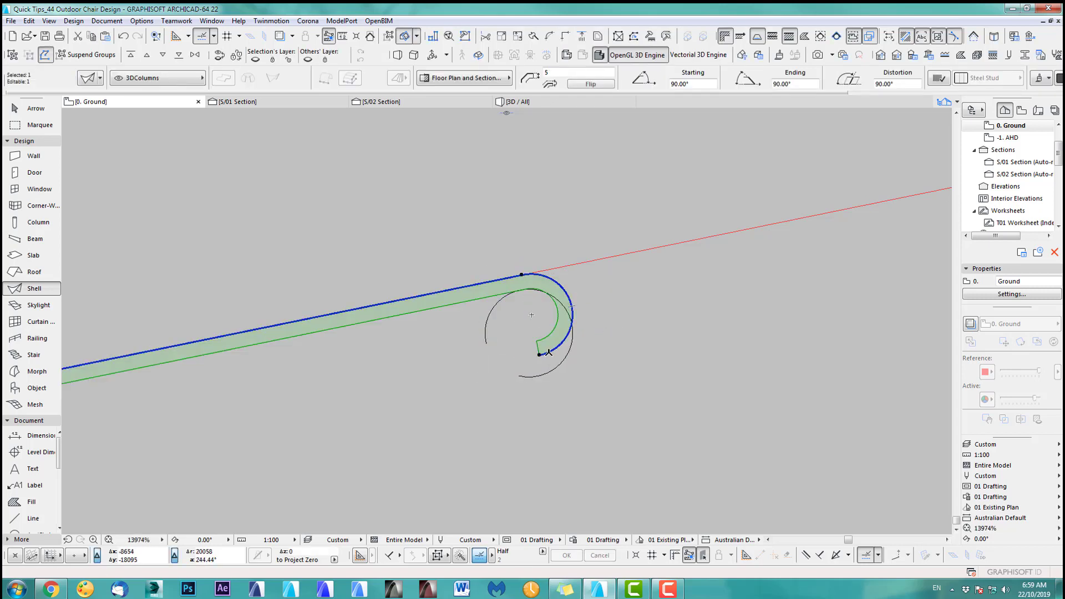
{"action": "left_click", "coordinate": [539, 355]}
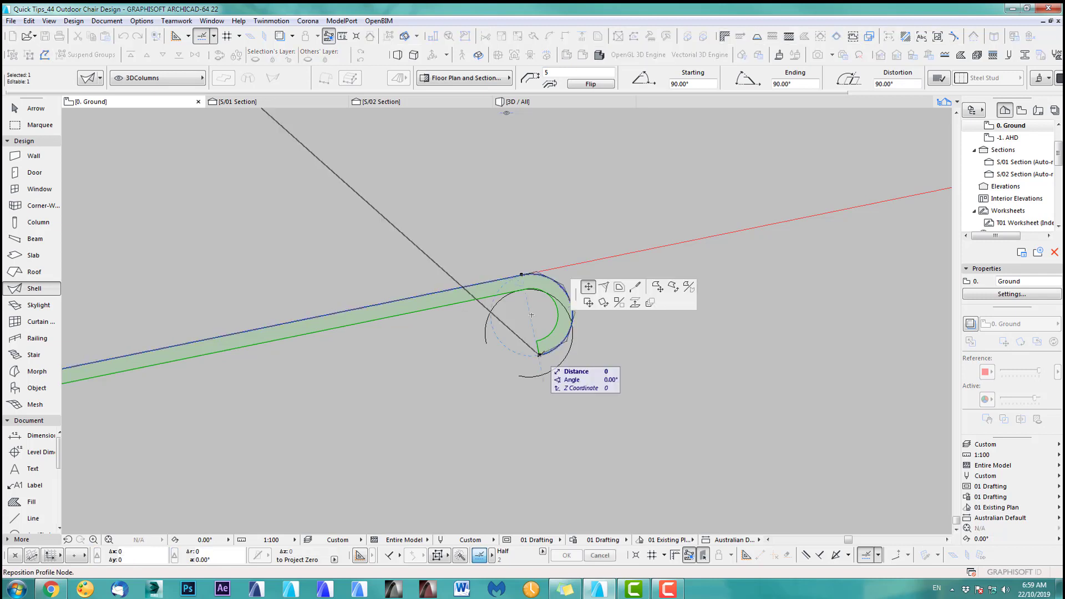
{"action": "left_click", "coordinate": [547, 395]}
{"action": "left_click", "coordinate": [547, 396]}
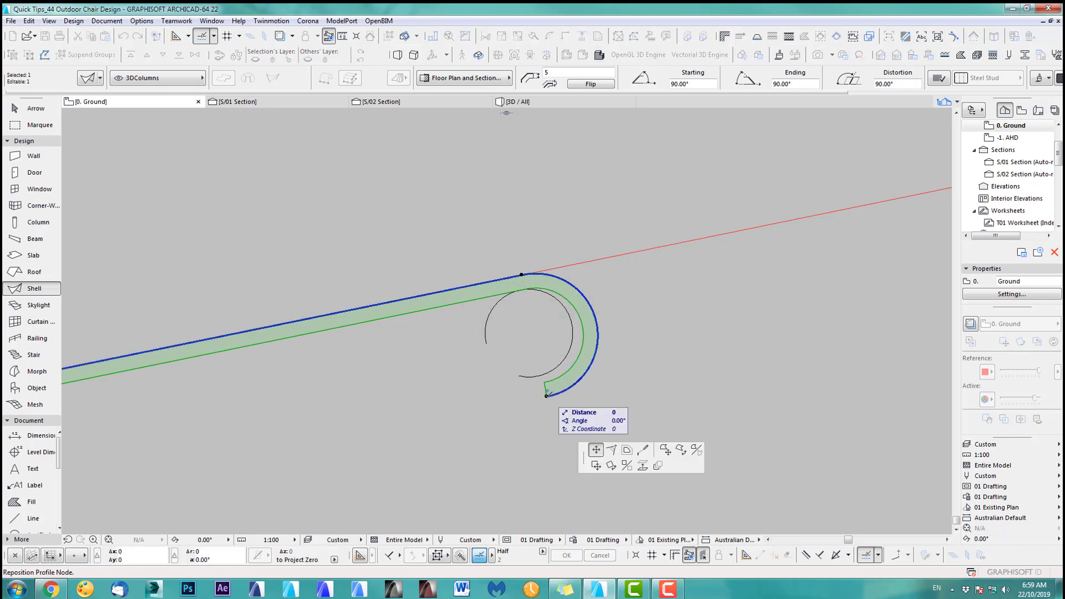
{"action": "left_click", "coordinate": [548, 391]}
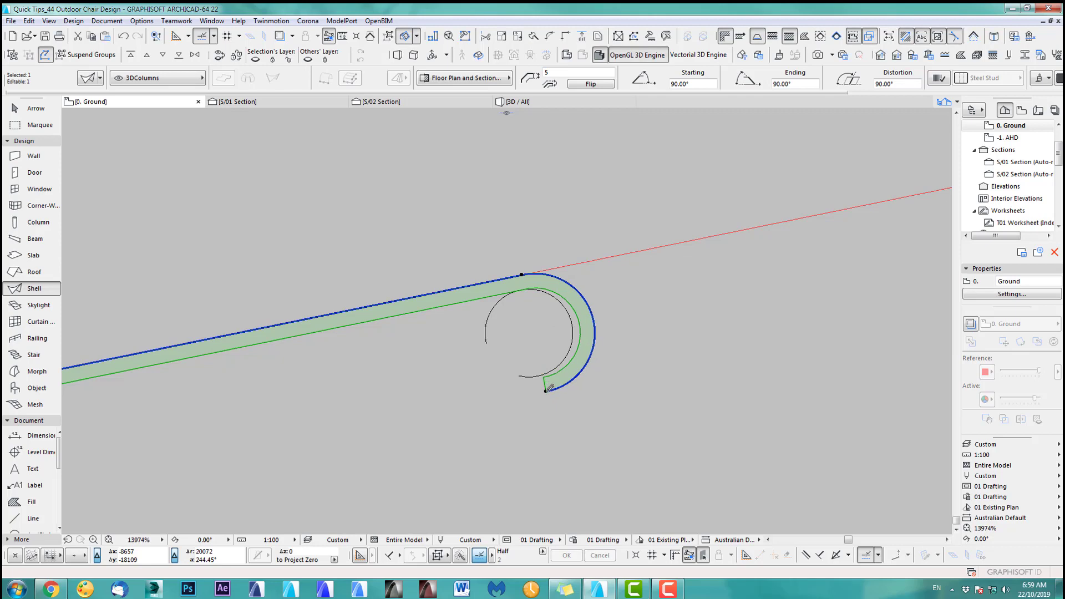
Fine-tune the end node of the shell's front hook so its inner face follows the front circle.
{"action": "left_click", "coordinate": [546, 390]}
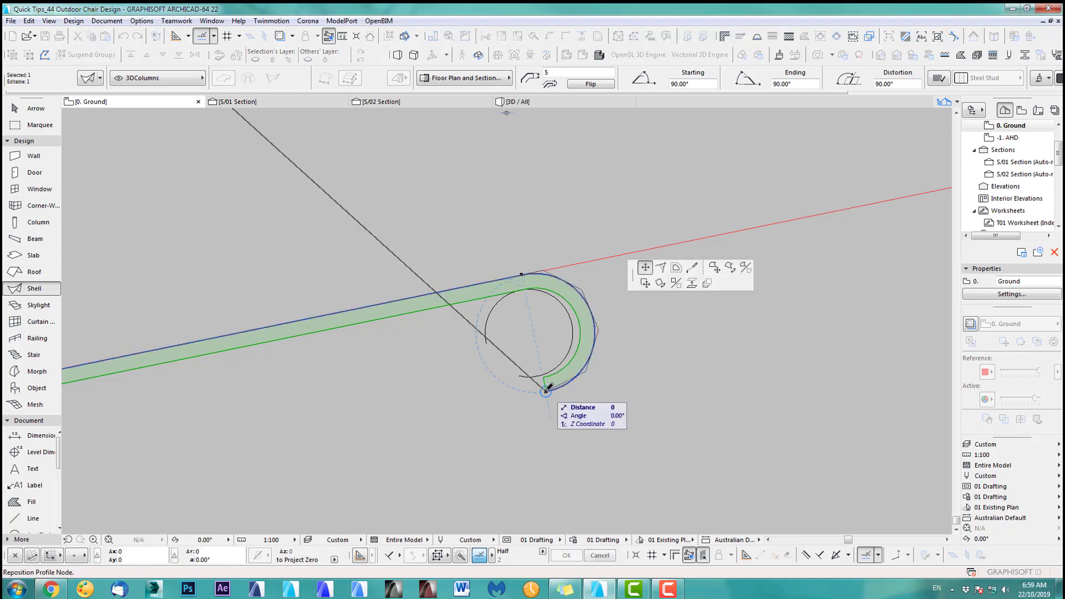
{"action": "left_click", "coordinate": [548, 388]}
{"action": "scroll", "coordinate": [546, 390], "scroll_direction": "up", "scroll_amount": 5}
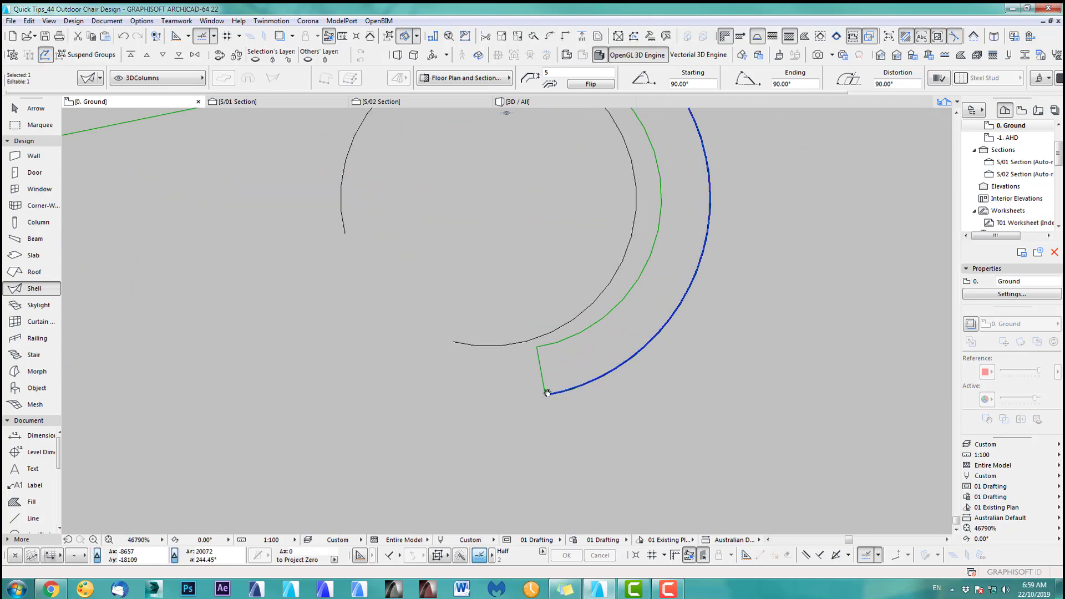
{"action": "left_click", "coordinate": [547, 391]}
{"action": "left_click", "coordinate": [544, 391]}
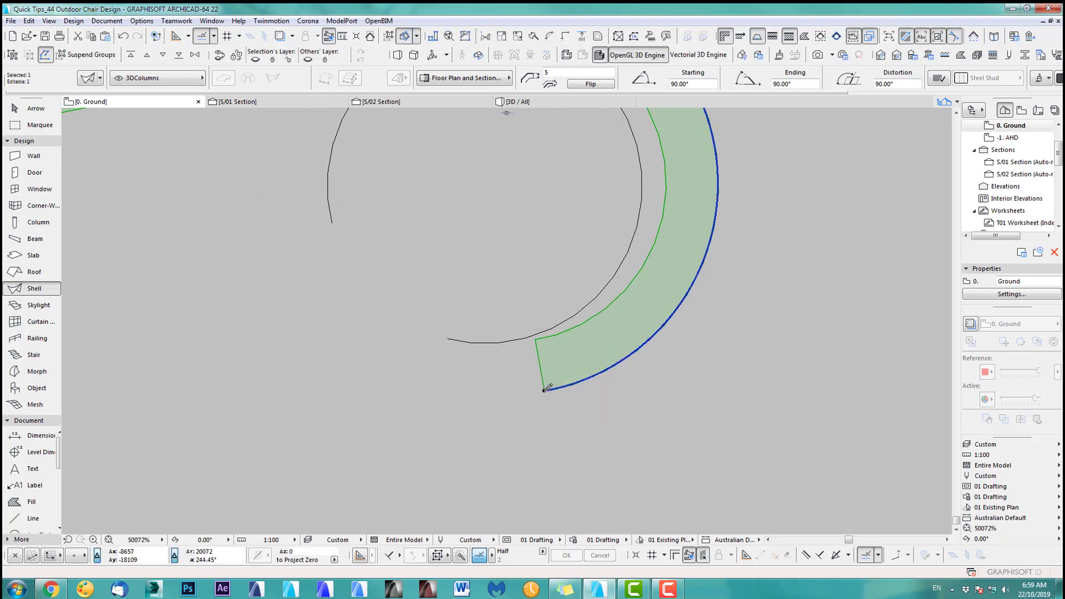
{"action": "left_click", "coordinate": [548, 387]}
{"action": "key", "text": "Escape"}
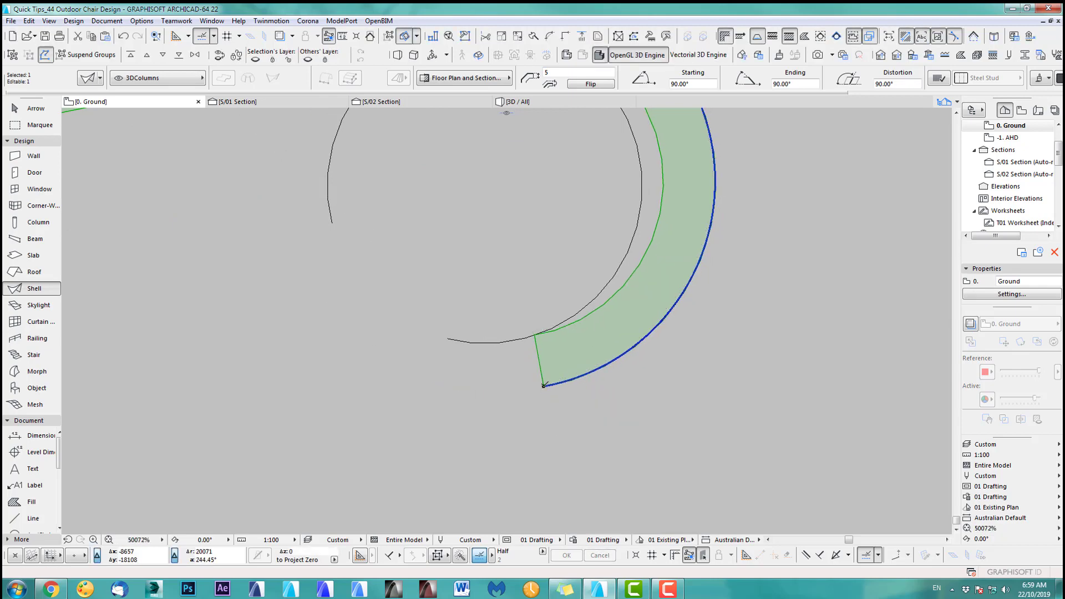
{"action": "scroll", "coordinate": [630, 384], "scroll_direction": "down", "scroll_amount": 3}
{"action": "scroll", "coordinate": [631, 383], "scroll_direction": "down", "scroll_amount": 1}
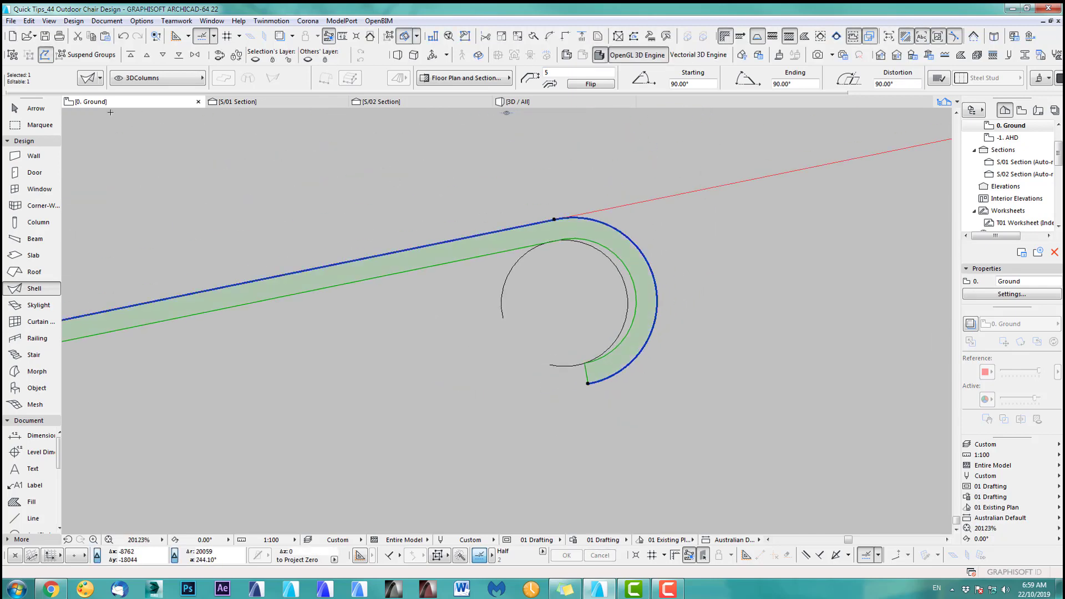
Move the circle at the top of the backrest inward so its edge meets the inner face of the shell.
{"action": "left_click", "coordinate": [27, 108]}
{"action": "scroll", "coordinate": [691, 313], "scroll_direction": "down", "scroll_amount": 7}
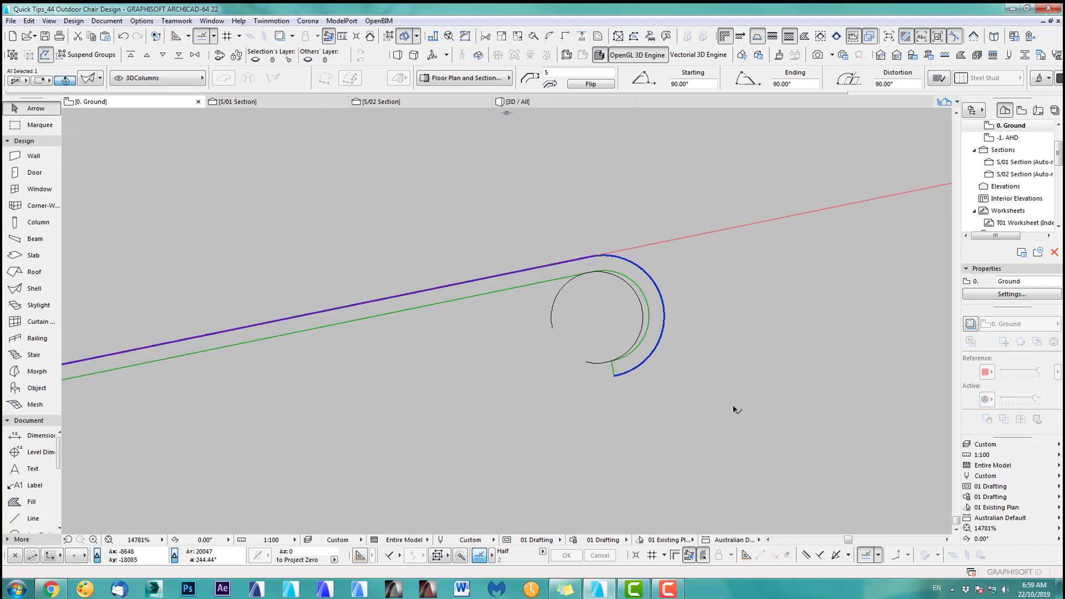
{"action": "scroll", "coordinate": [526, 300], "scroll_direction": "up", "scroll_amount": 7}
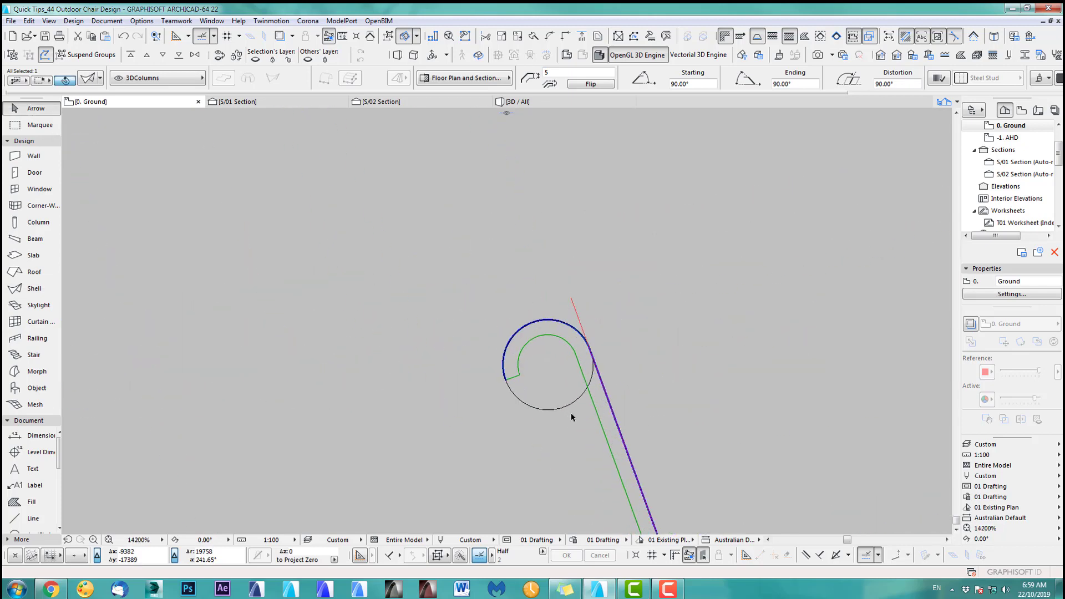
{"action": "left_click", "coordinate": [507, 327]}
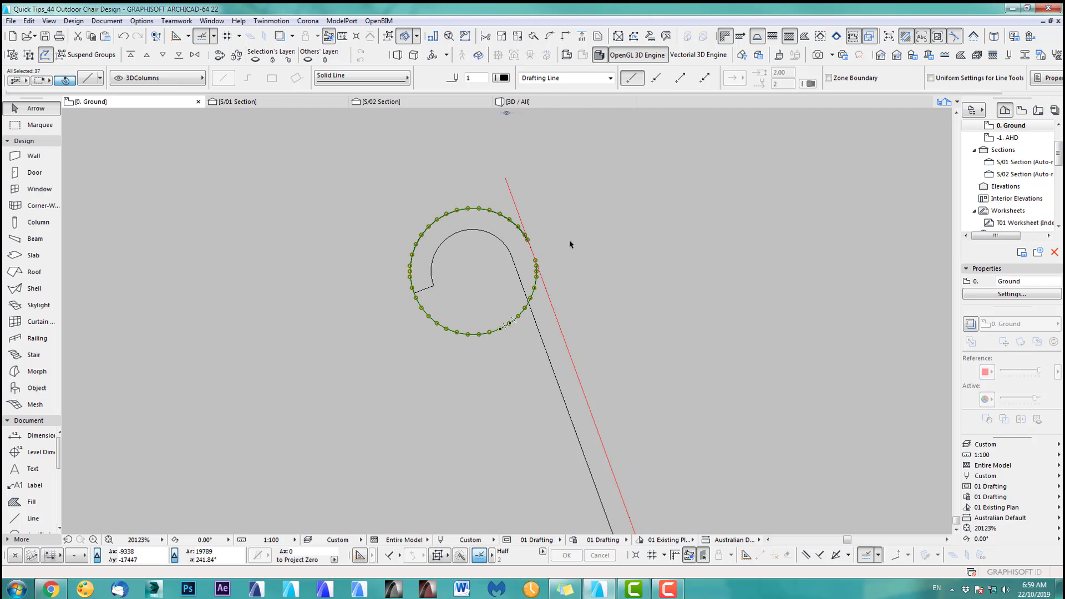
{"action": "key", "text": "ctrl+d"}
{"action": "left_click", "coordinate": [531, 248]}
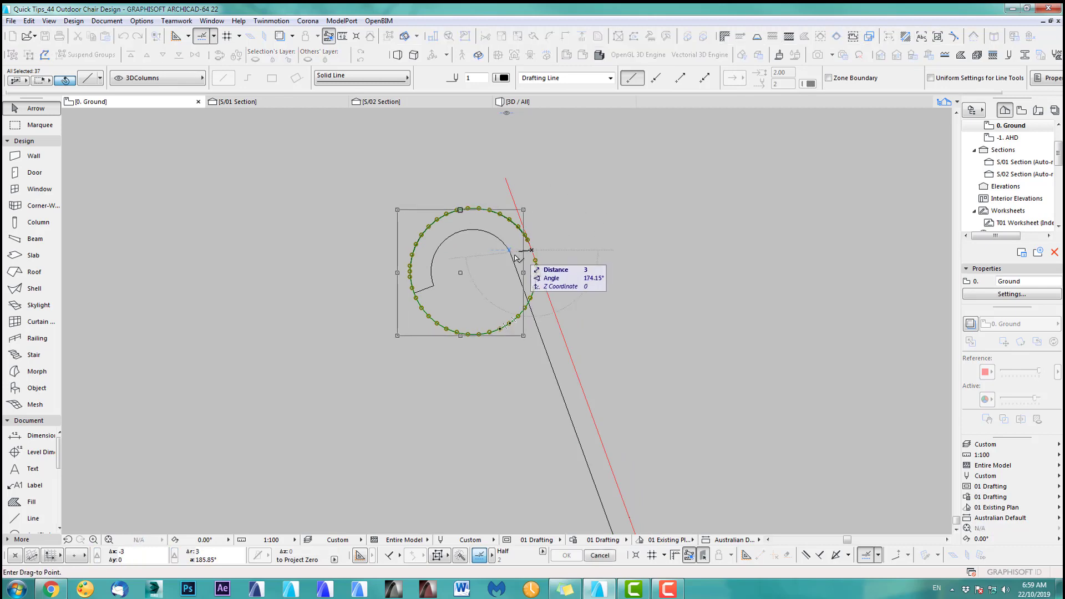
{"action": "left_click", "coordinate": [511, 255]}
{"action": "left_click", "coordinate": [591, 248]}
Reposition the end node of the shell's top hook in small moves until the inner curve follows the top circle.
{"action": "left_click", "coordinate": [429, 290]}
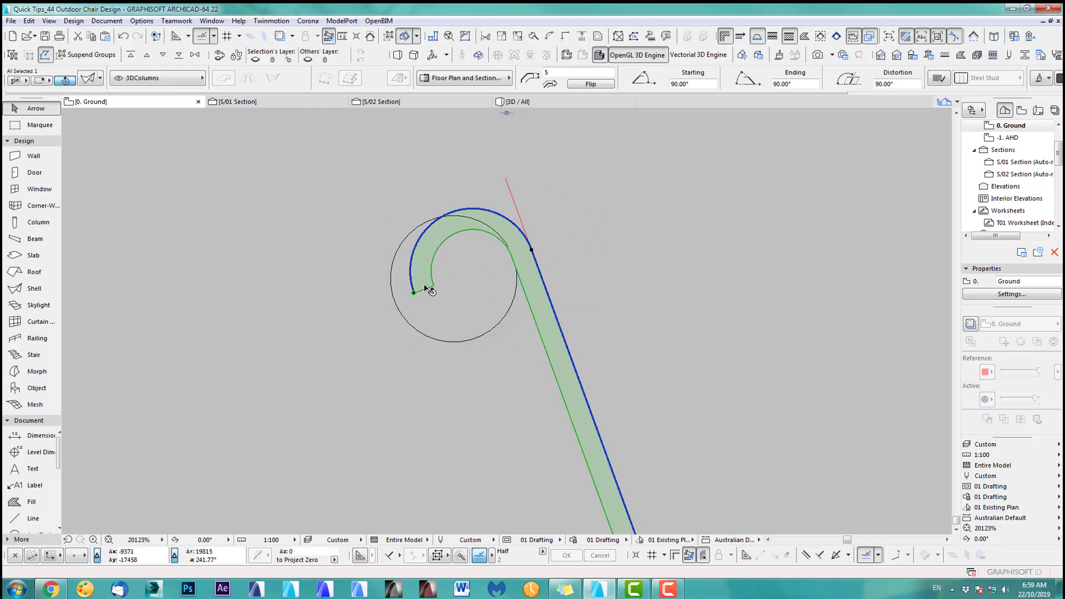
{"action": "left_click", "coordinate": [414, 293]}
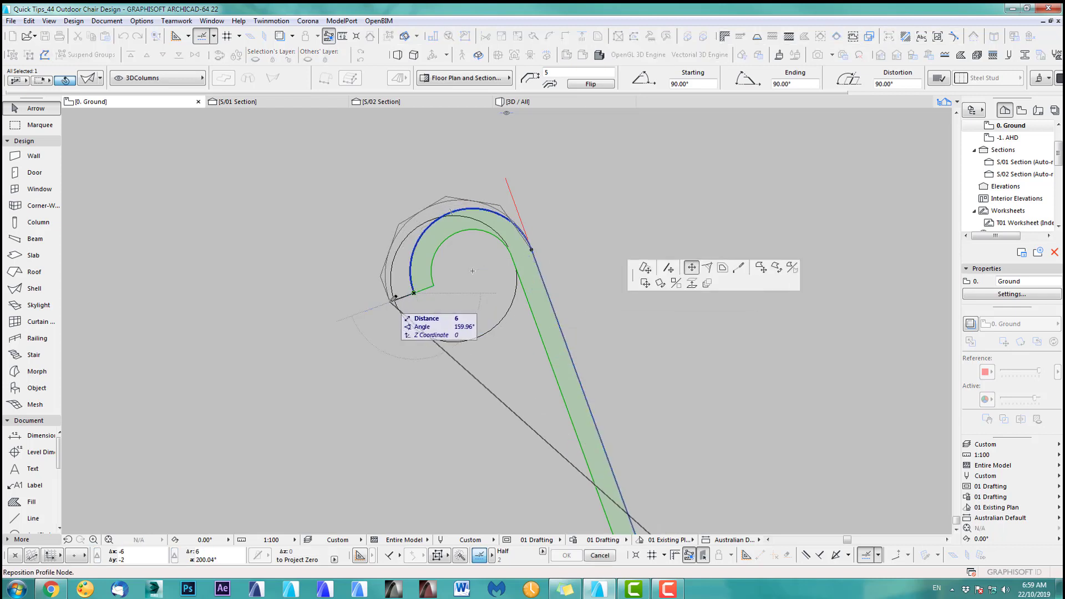
{"action": "left_click", "coordinate": [384, 301]}
{"action": "scroll", "coordinate": [382, 307], "scroll_direction": "up", "scroll_amount": 5}
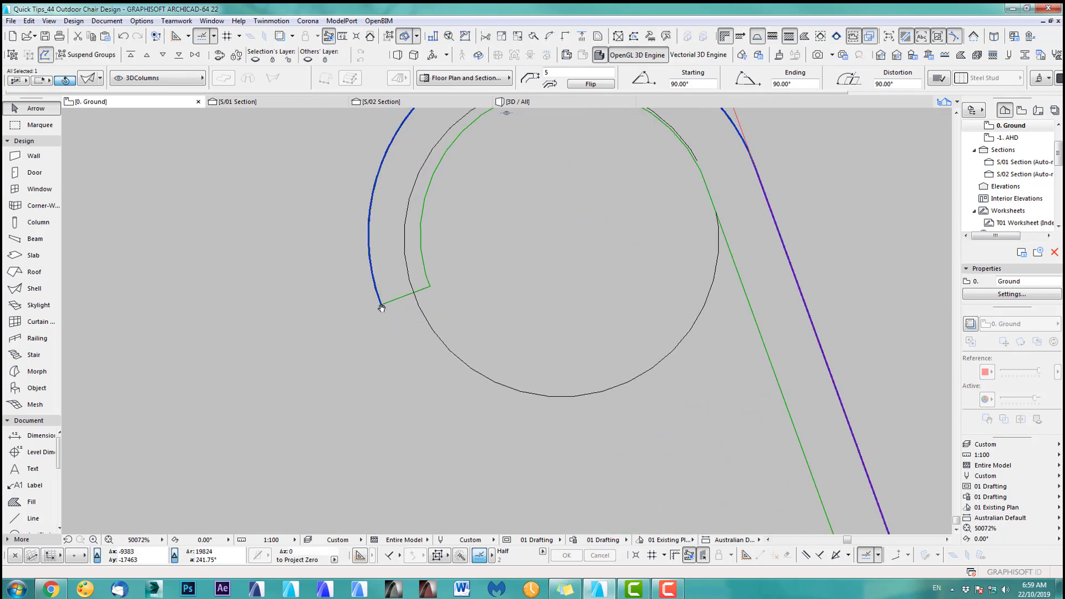
{"action": "left_click", "coordinate": [381, 305]}
{"action": "left_click", "coordinate": [374, 307]}
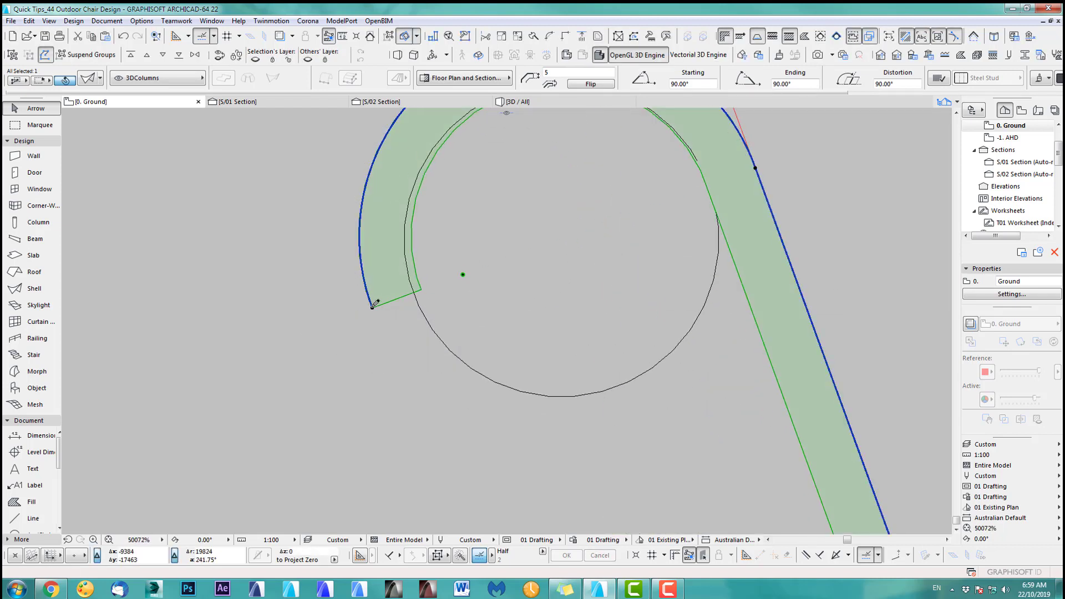
{"action": "left_click", "coordinate": [373, 307]}
{"action": "left_click", "coordinate": [363, 309]}
{"action": "left_click", "coordinate": [438, 341]}
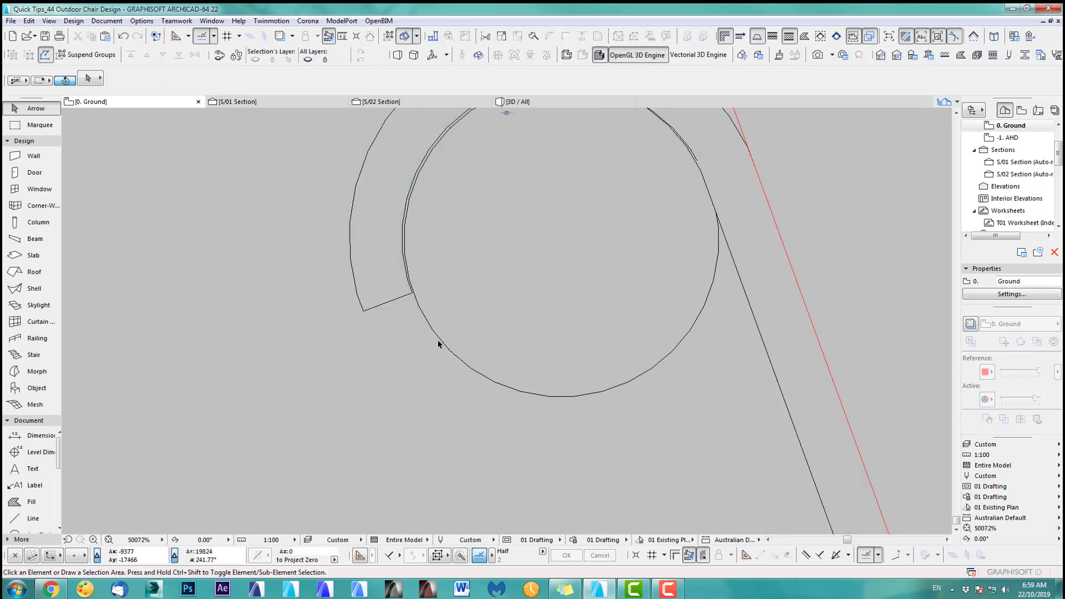
Move the finished shell straight down in plan so it sits over the bench slats between the two side frames.
{"action": "scroll", "coordinate": [391, 285], "scroll_direction": "down", "scroll_amount": 6}
{"action": "scroll", "coordinate": [480, 349], "scroll_direction": "down", "scroll_amount": 2}
{"action": "middle_click_drag", "start_coordinate": [481, 373], "coordinate": [442, 187]}
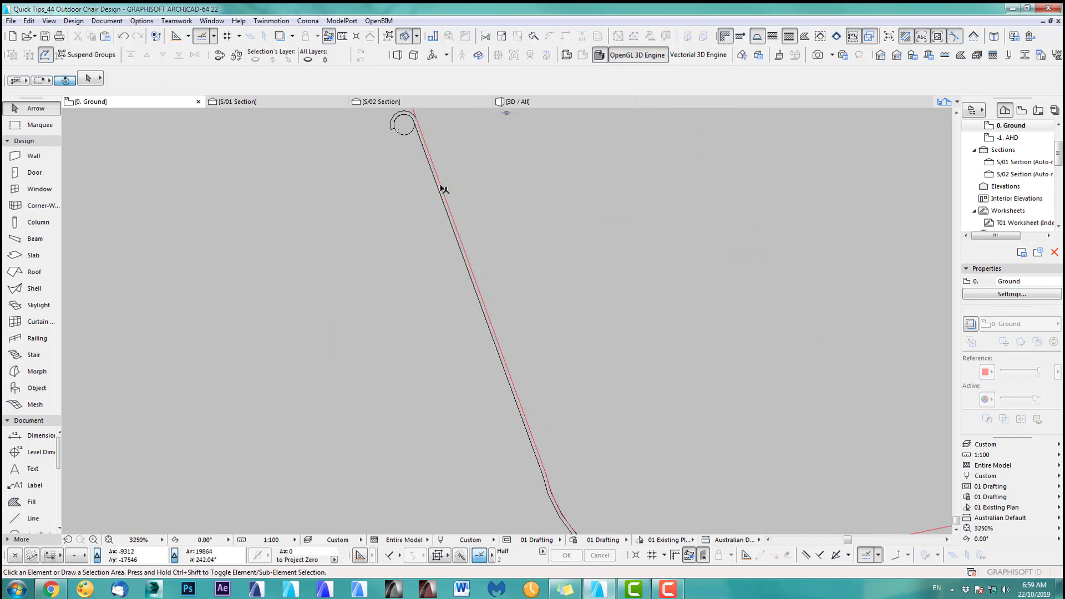
{"action": "scroll", "coordinate": [475, 344], "scroll_direction": "down", "scroll_amount": 2}
{"action": "scroll", "coordinate": [609, 415], "scroll_direction": "up", "scroll_amount": 2}
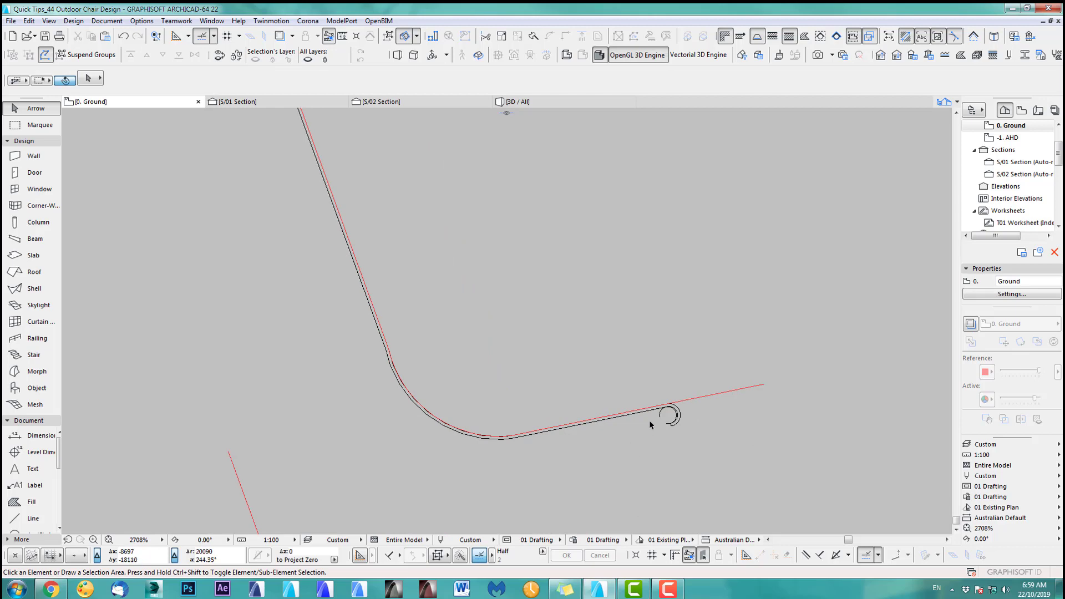
{"action": "scroll", "coordinate": [652, 423], "scroll_direction": "up", "scroll_amount": 3}
{"action": "left_click", "coordinate": [662, 404]}
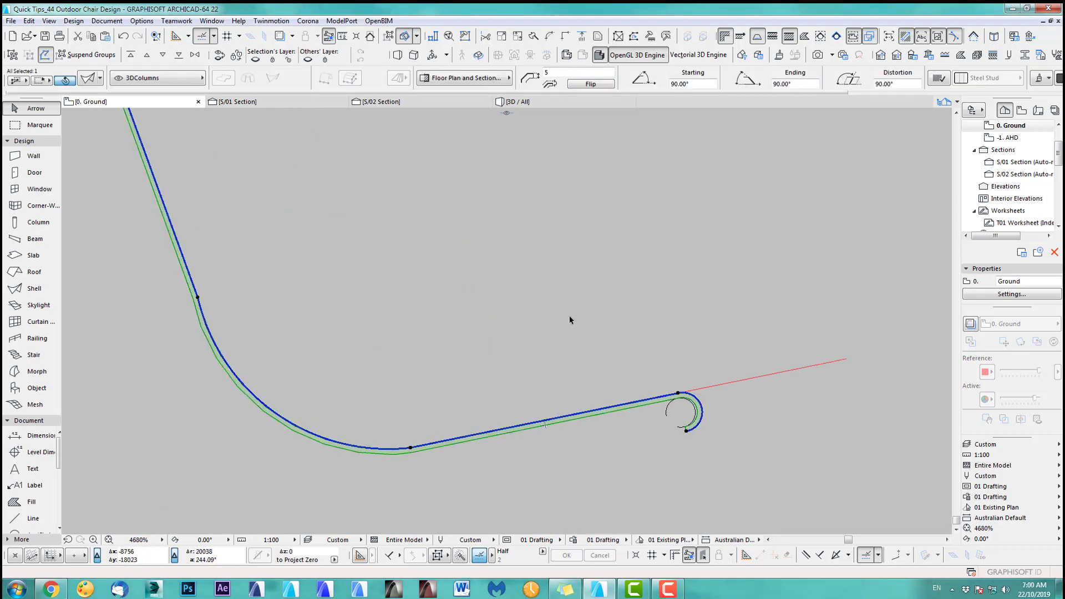
{"action": "scroll", "coordinate": [570, 320], "scroll_direction": "down", "scroll_amount": 10}
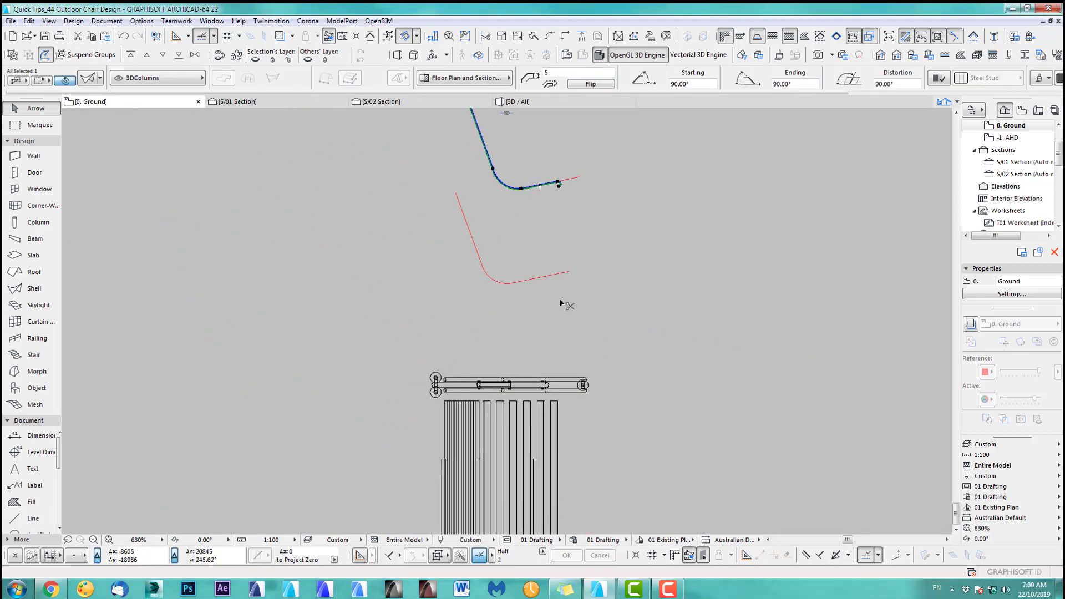
{"action": "key", "text": "ctrl+d"}
{"action": "left_click", "coordinate": [535, 208]}
{"action": "middle_click_drag", "start_coordinate": [548, 439], "coordinate": [528, 221]}
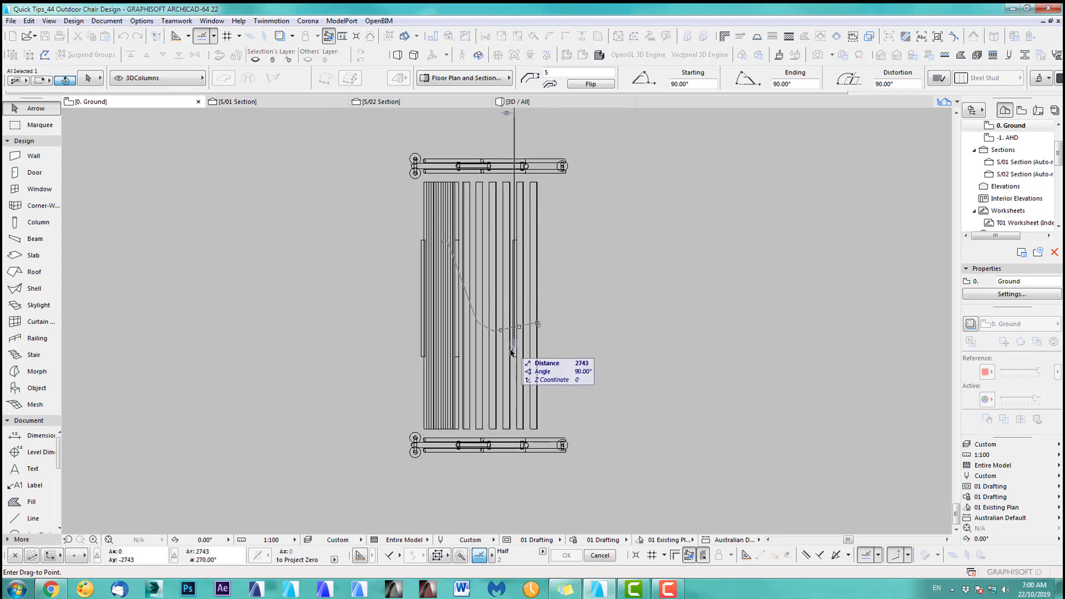
{"action": "left_click", "coordinate": [511, 373]}
In section S/02, rotate the flat-lying shell 90° clockwise so it stands upright.
{"action": "left_click", "coordinate": [265, 102]}
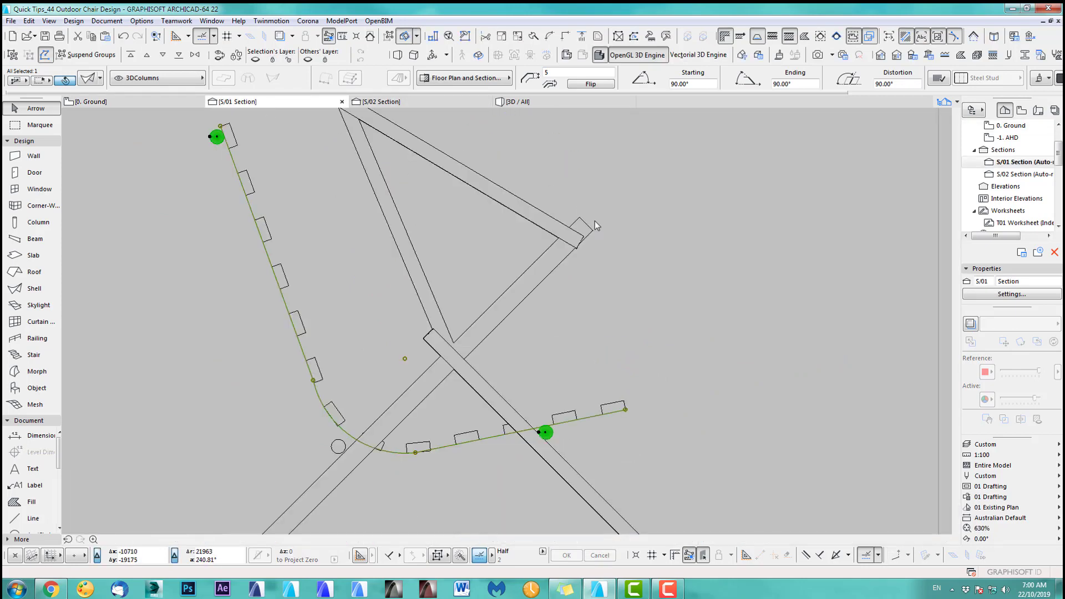
{"action": "scroll", "coordinate": [535, 341], "scroll_direction": "down", "scroll_amount": 5}
{"action": "scroll", "coordinate": [605, 394], "scroll_direction": "down", "scroll_amount": 3}
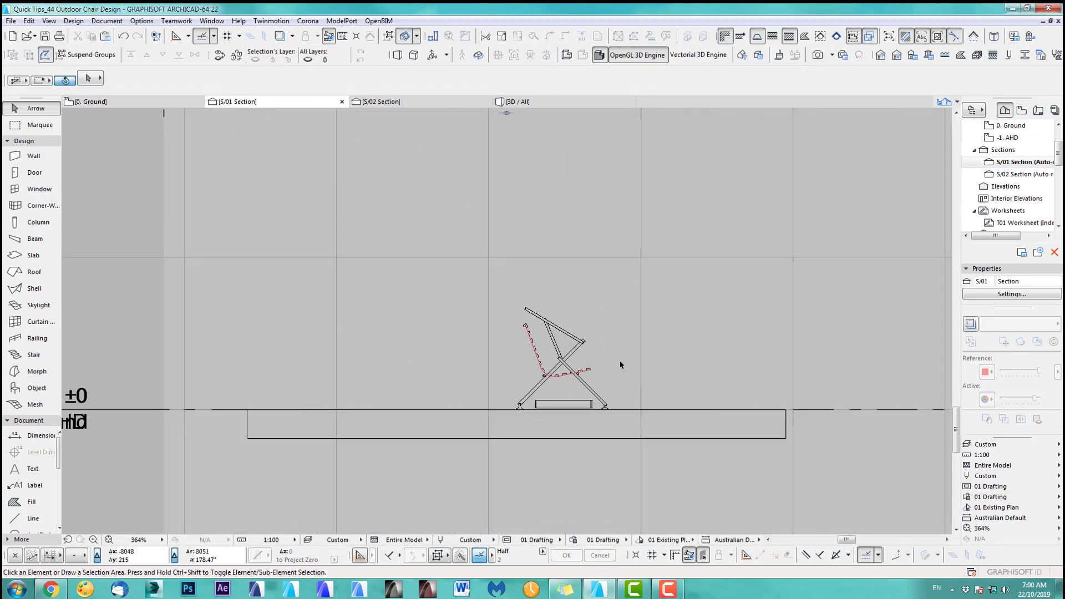
{"action": "left_click", "coordinate": [401, 102]}
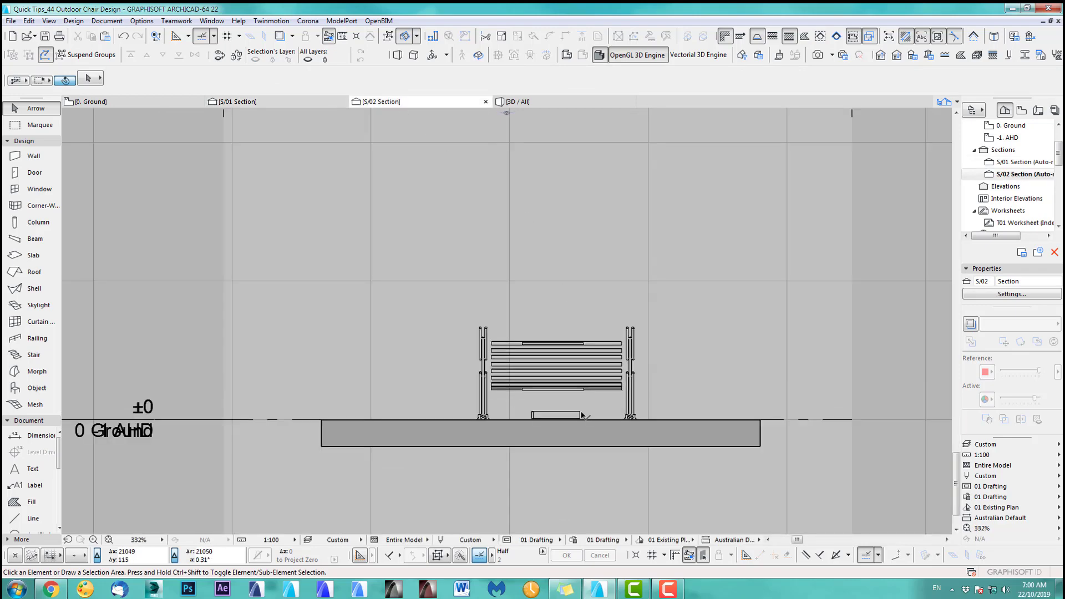
{"action": "scroll", "coordinate": [578, 418], "scroll_direction": "up", "scroll_amount": 3}
{"action": "left_click", "coordinate": [579, 415]}
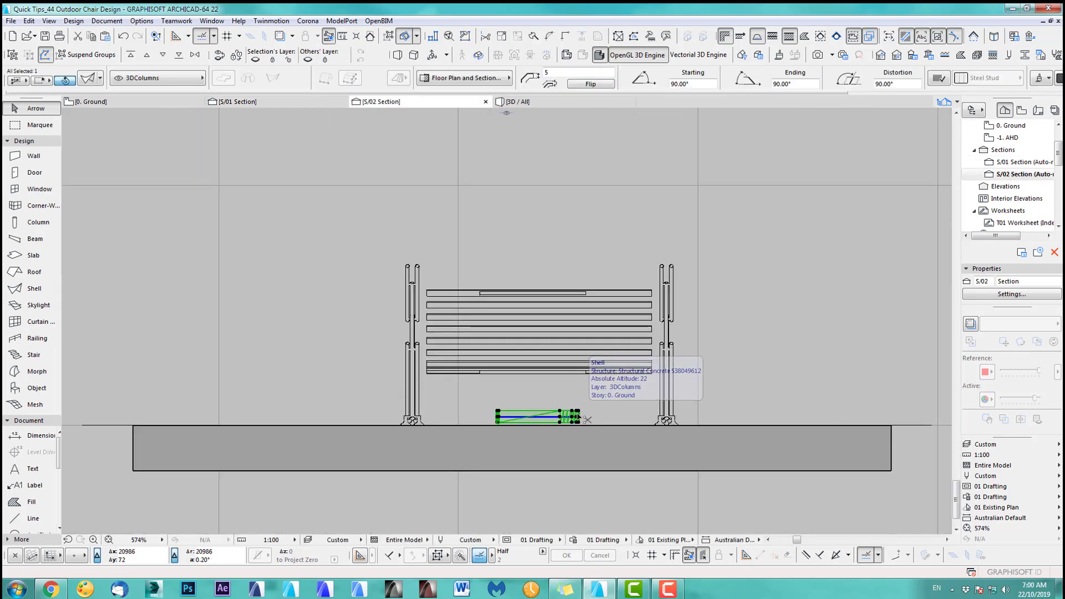
{"action": "key", "text": "ctrl+e"}
{"action": "left_click", "coordinate": [577, 416]}
{"action": "left_click", "coordinate": [577, 398]}
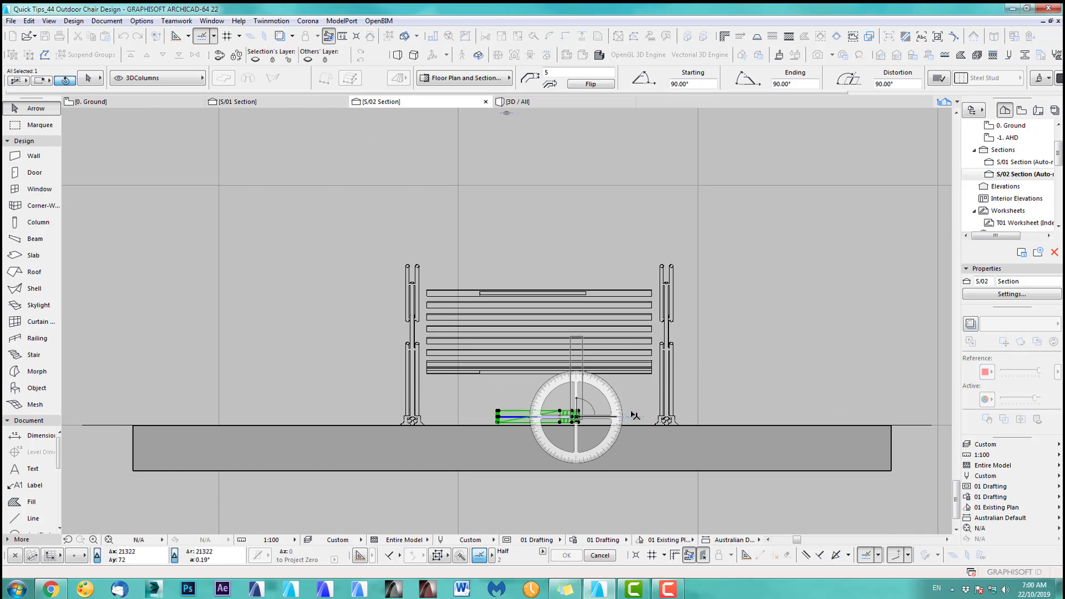
{"action": "left_click", "coordinate": [631, 417]}
Raise the upright shell vertically in section S/02 to the height of the bench slats.
{"action": "key", "text": "ctrl+d"}
{"action": "left_click", "coordinate": [598, 428]}
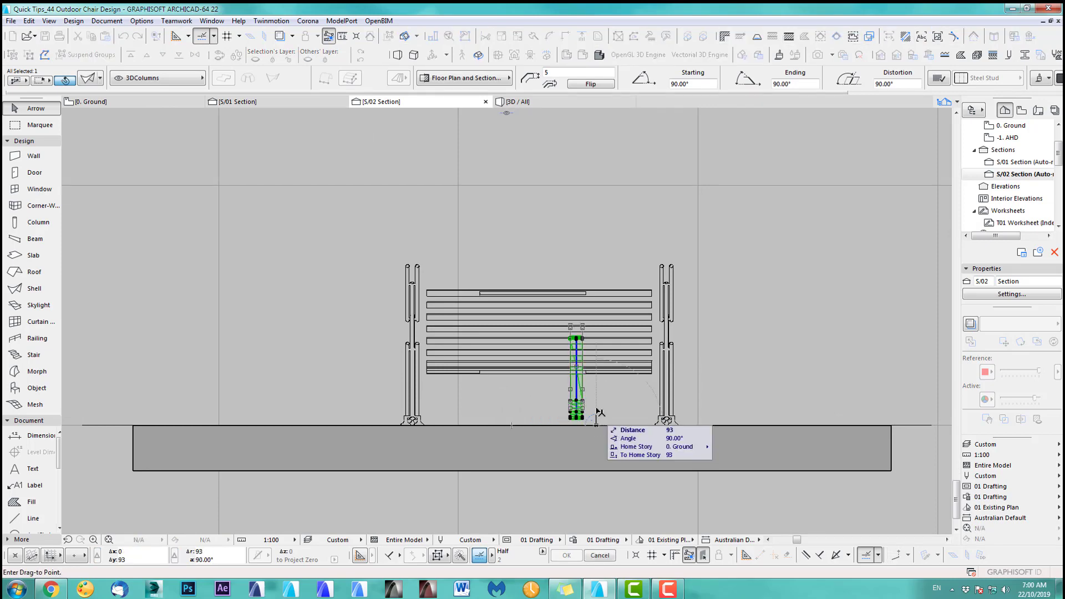
{"action": "left_click", "coordinate": [601, 388]}
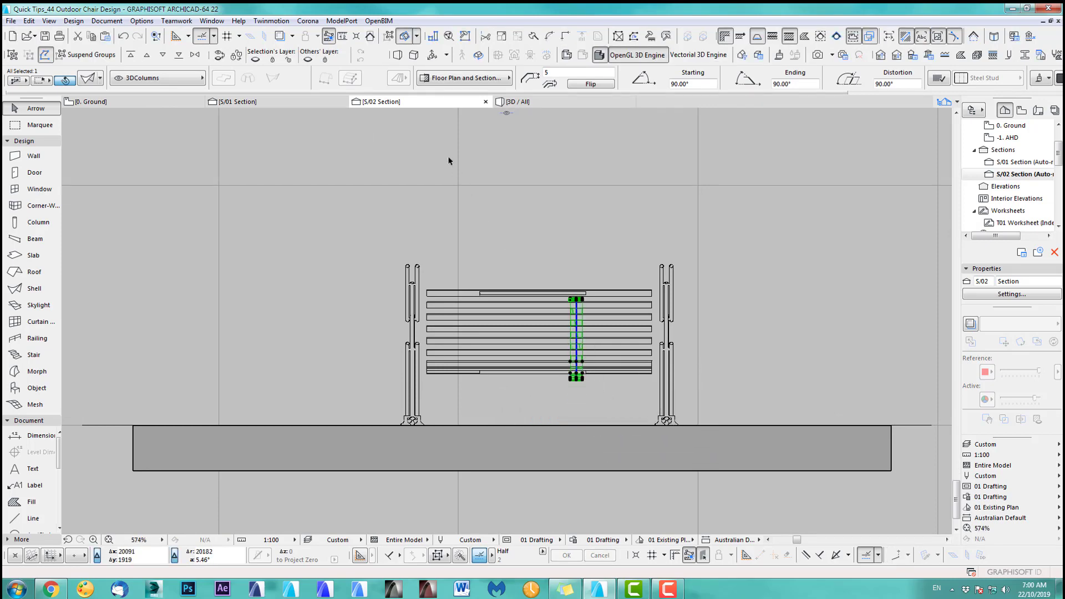
In section S/01, move the shell by its front bend node onto the red reference line under the seat slats.
{"action": "left_click", "coordinate": [311, 102]}
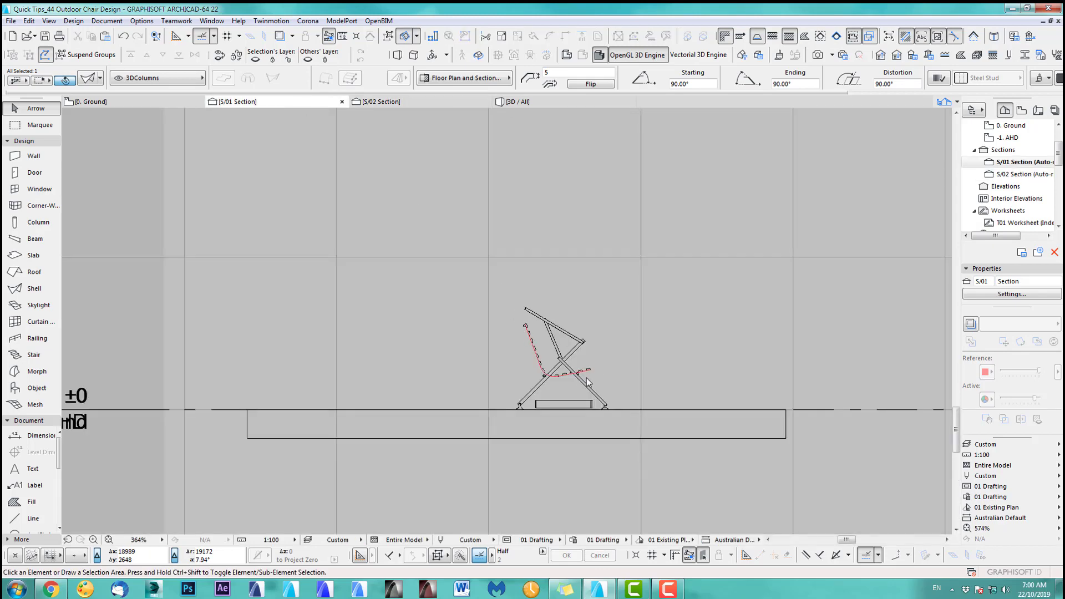
{"action": "scroll", "coordinate": [561, 383], "scroll_direction": "up", "scroll_amount": 10}
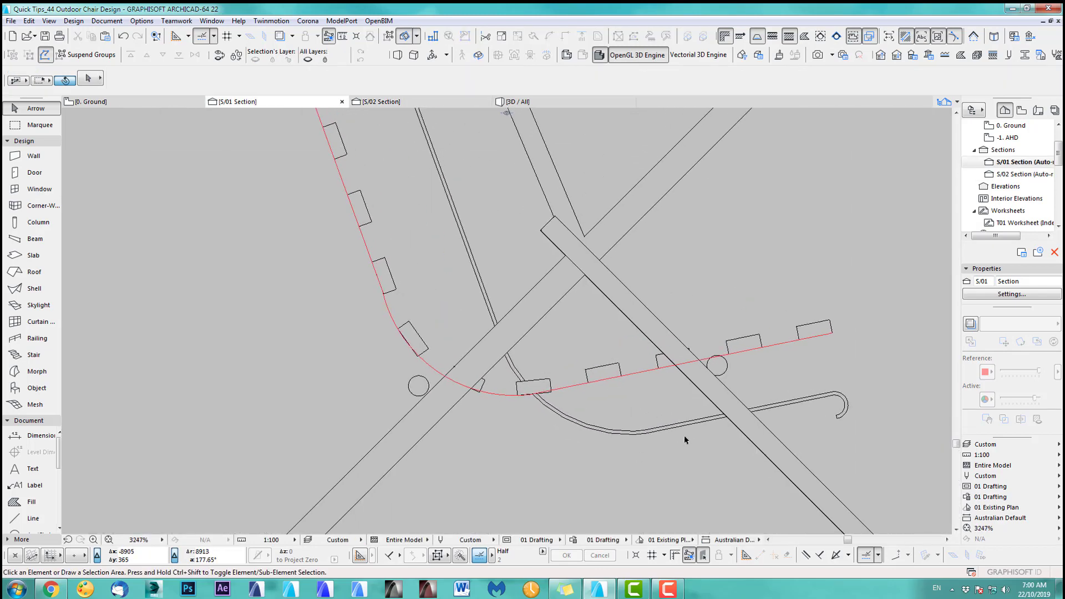
{"action": "left_click", "coordinate": [833, 397]}
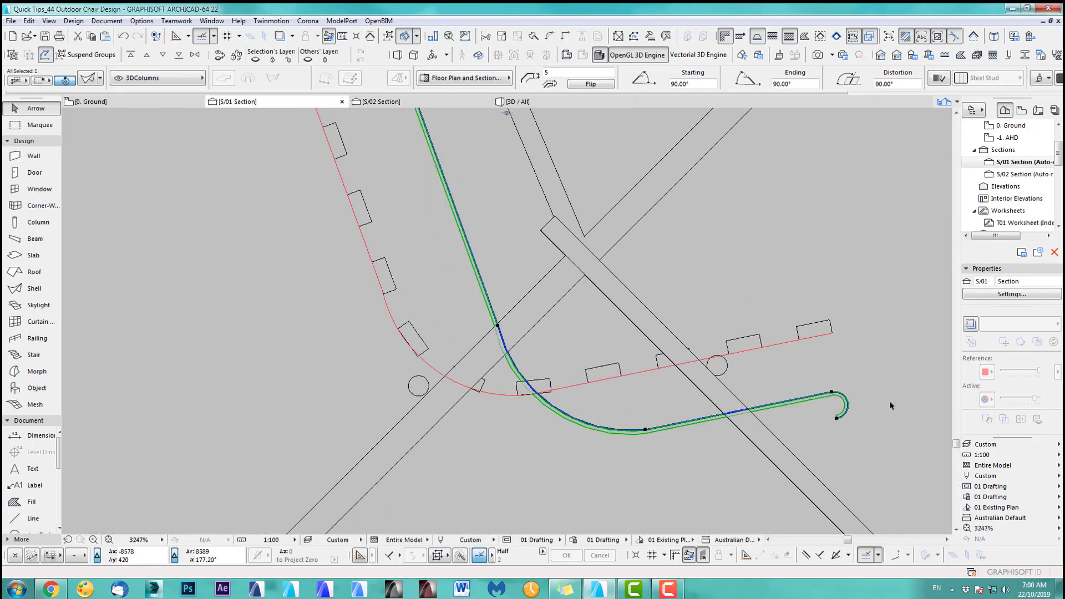
{"action": "key", "text": "ctrl+d"}
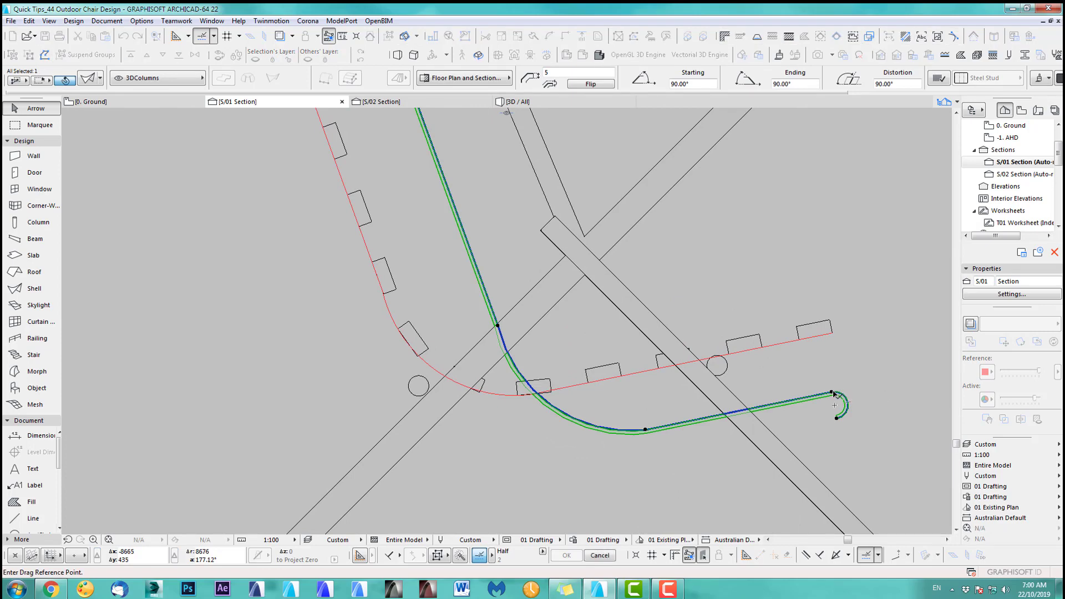
{"action": "scroll", "coordinate": [664, 442], "scroll_direction": "down", "scroll_amount": 5}
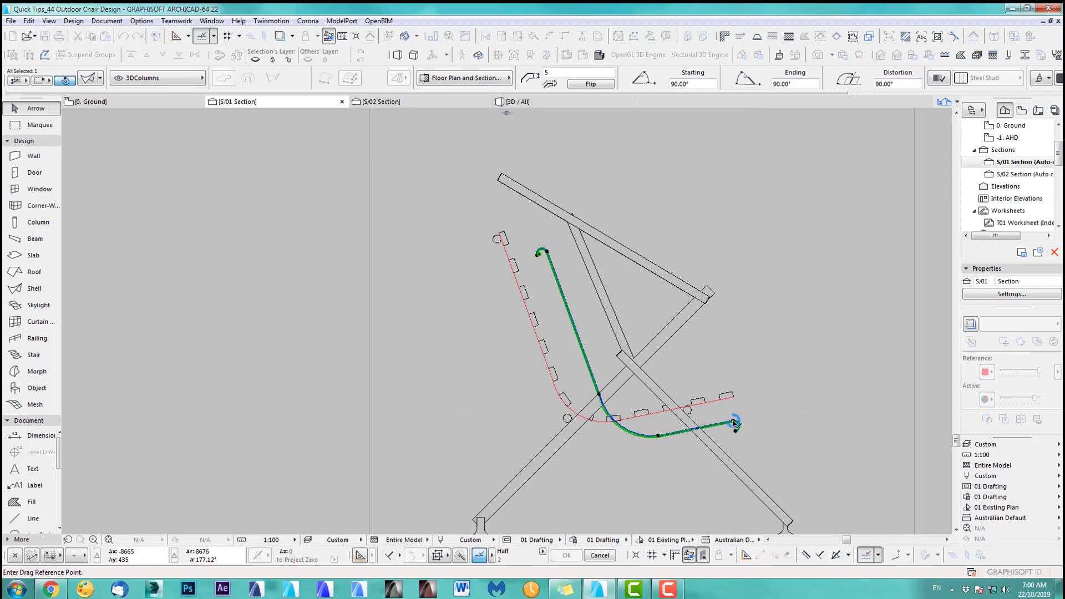
{"action": "left_click", "coordinate": [733, 423]}
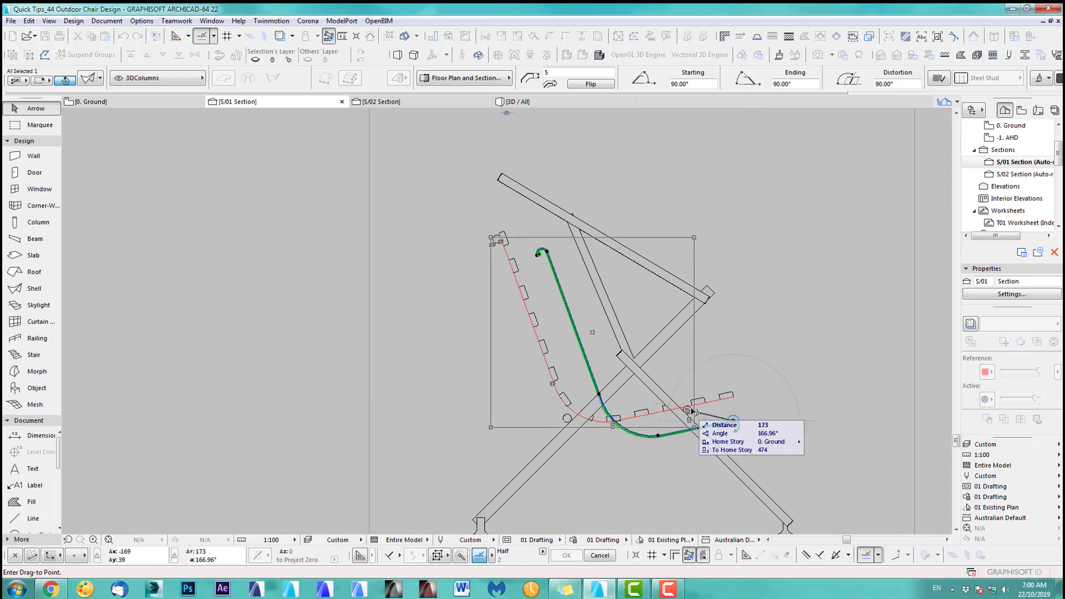
{"action": "left_click", "coordinate": [713, 402]}
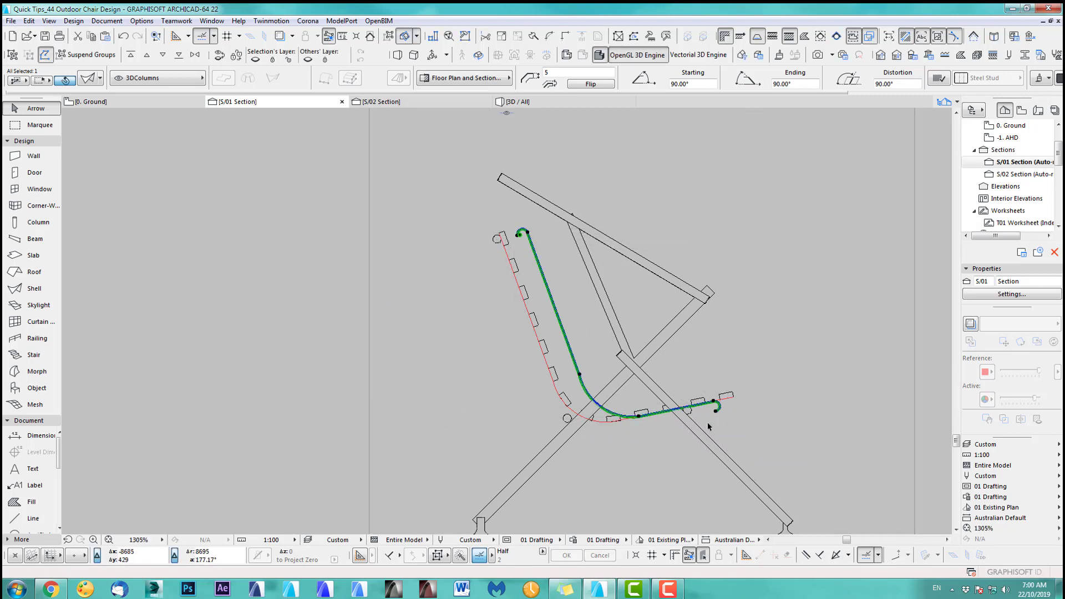
Move the shell by its front bend node along the red line to where the line's bend begins.
{"action": "scroll", "coordinate": [623, 434], "scroll_direction": "up", "scroll_amount": 4}
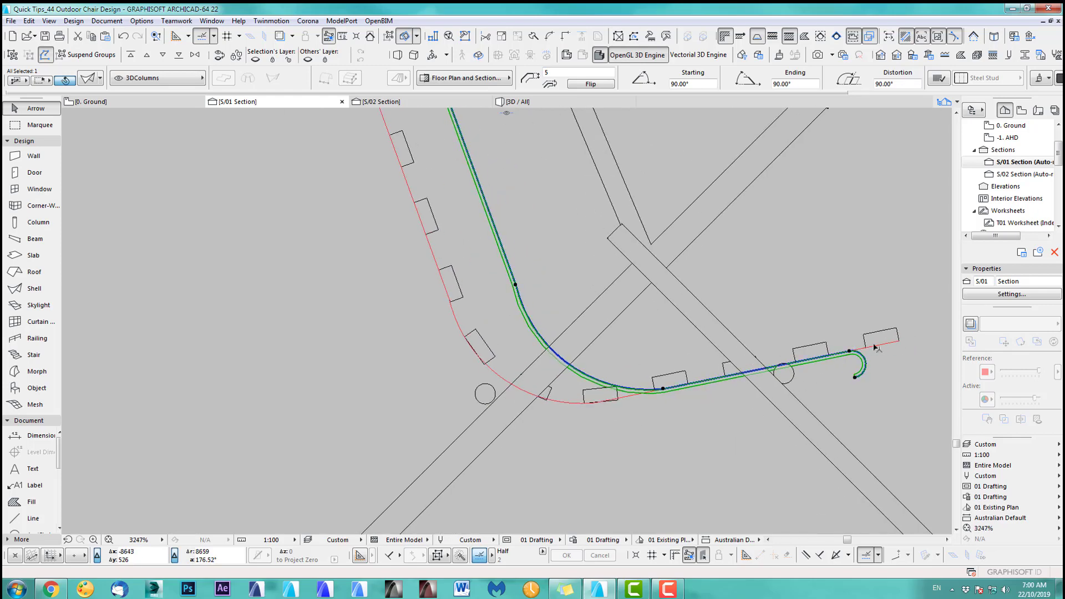
{"action": "key", "text": "ctrl+d"}
{"action": "scroll", "coordinate": [682, 400], "scroll_direction": "up", "scroll_amount": 2}
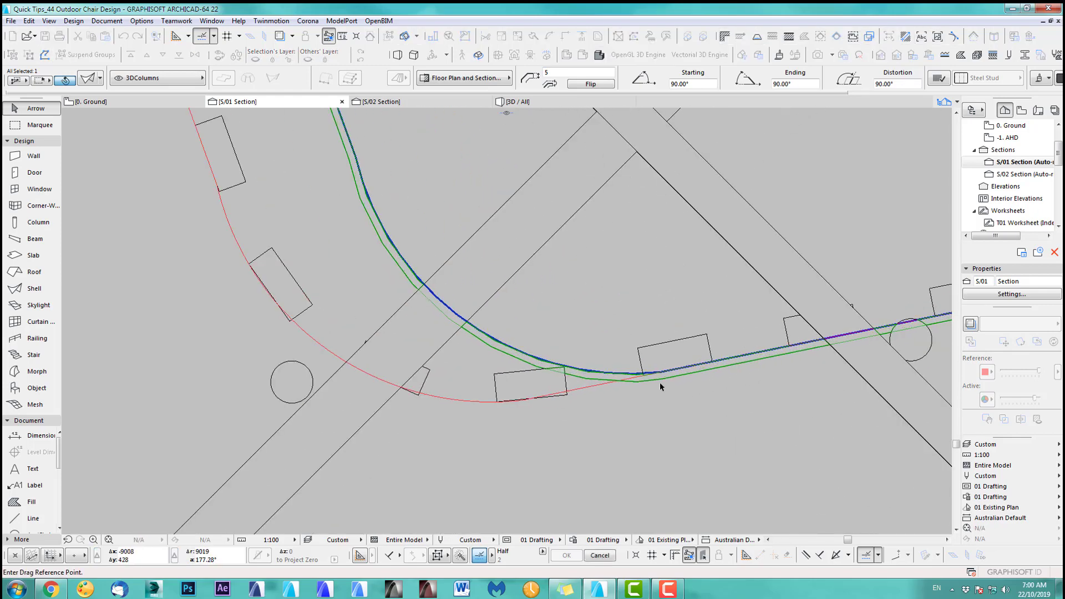
{"action": "left_click", "coordinate": [660, 373]}
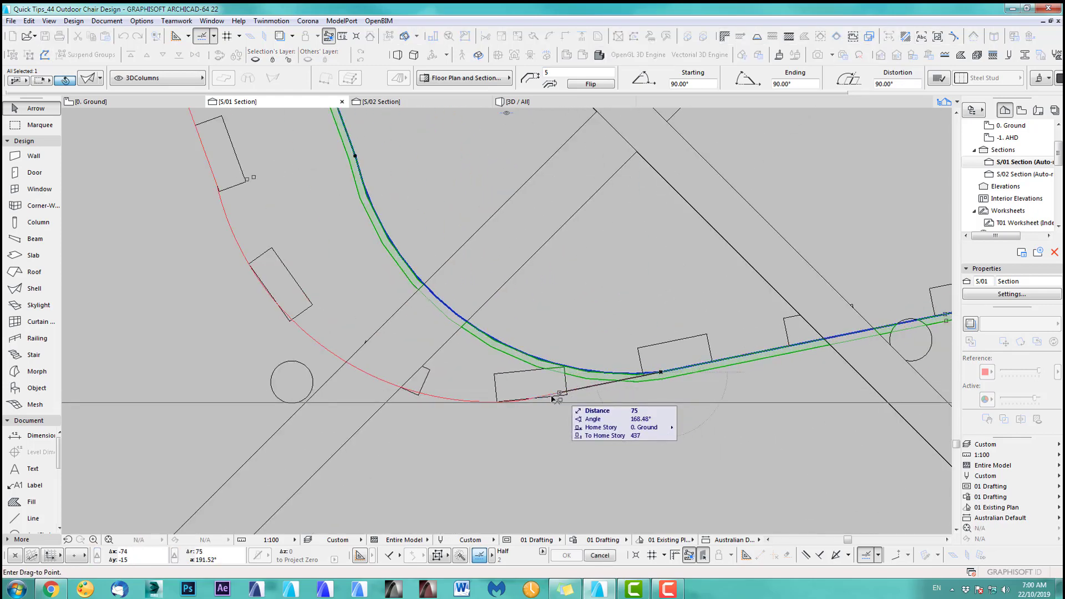
{"action": "left_click", "coordinate": [534, 399]}
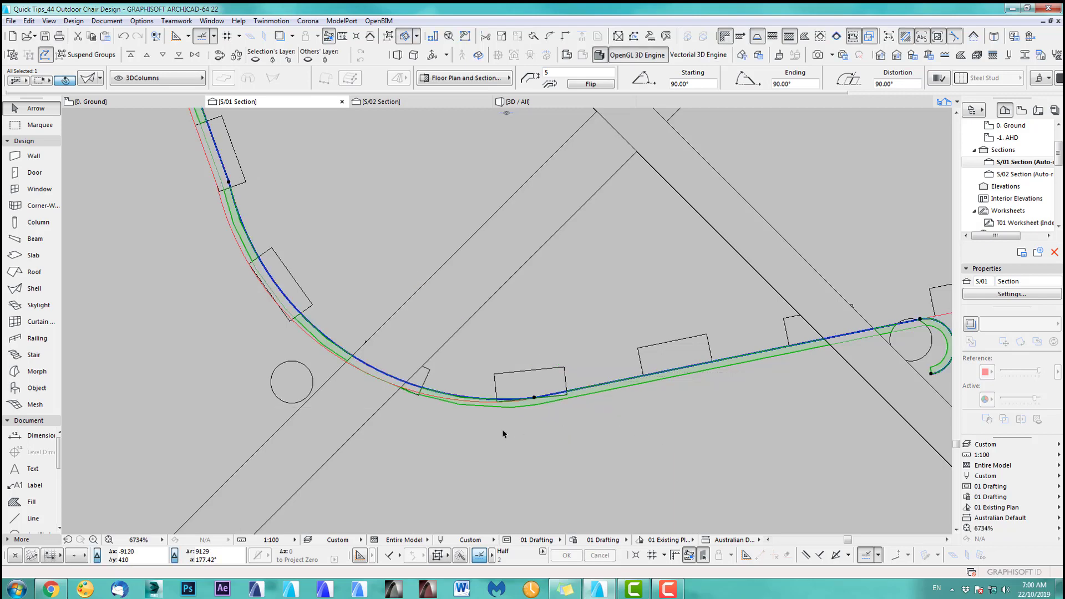
Nudge the shell a further short distance along the red line so its bend matches the line's curve more closely.
{"action": "scroll", "coordinate": [480, 411], "scroll_direction": "up", "scroll_amount": 3}
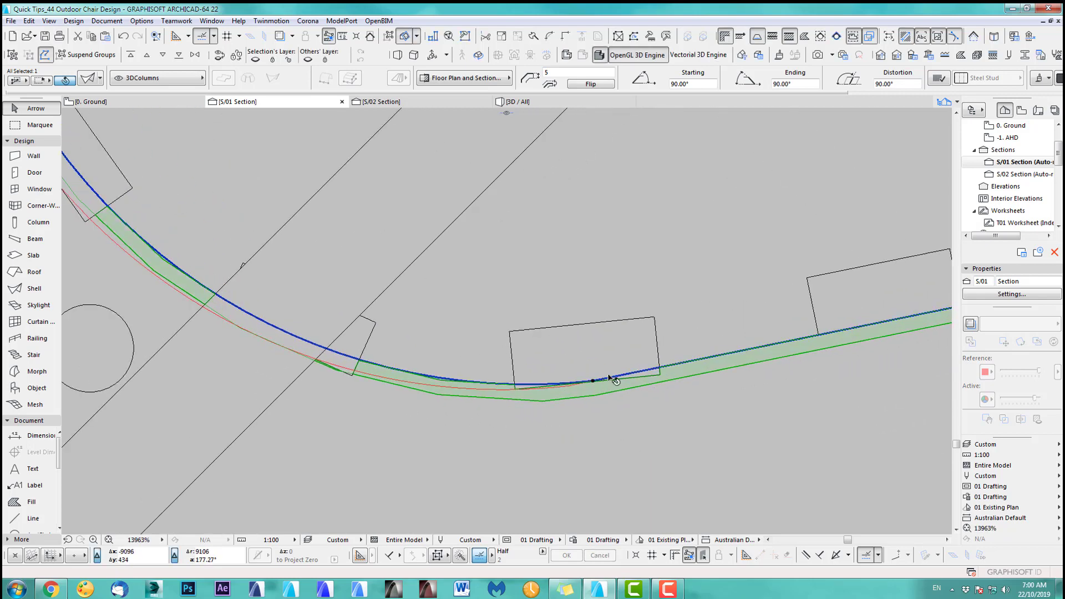
{"action": "key", "text": "ctrl+d"}
{"action": "left_click", "coordinate": [593, 383]}
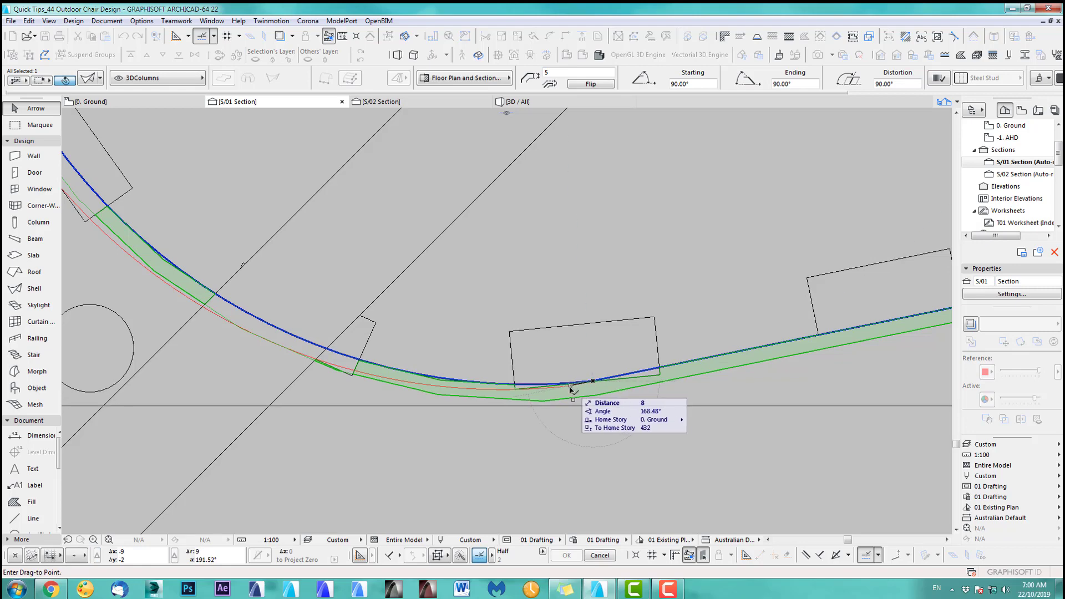
{"action": "left_click", "coordinate": [570, 387]}
{"action": "scroll", "coordinate": [610, 462], "scroll_direction": "down", "scroll_amount": 5}
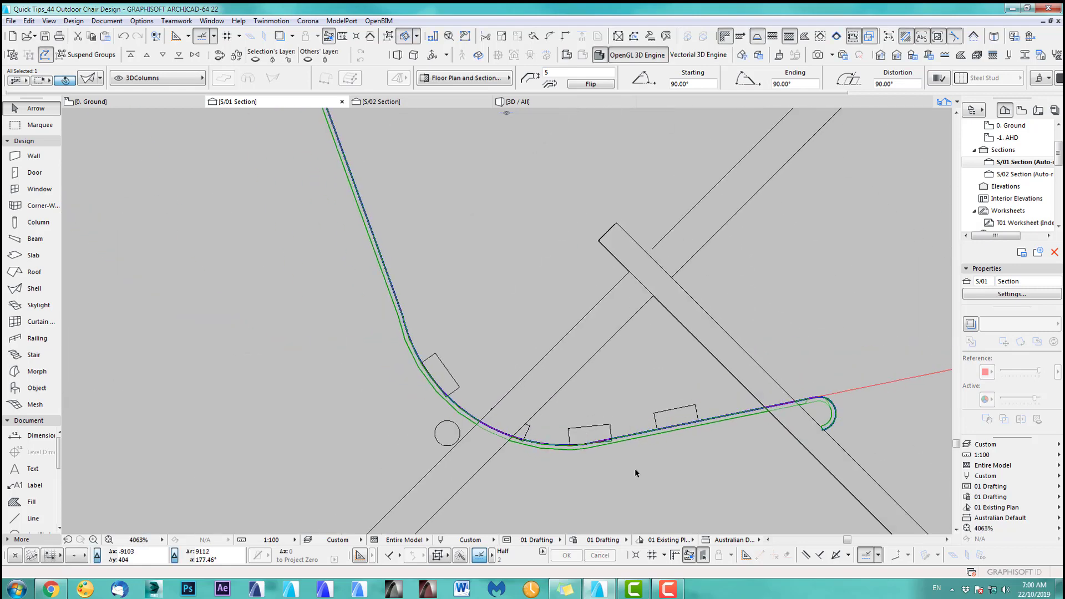
{"action": "middle_click_drag", "start_coordinate": [840, 429], "coordinate": [583, 424]}
{"action": "scroll", "coordinate": [577, 425], "scroll_direction": "up", "scroll_amount": 2}
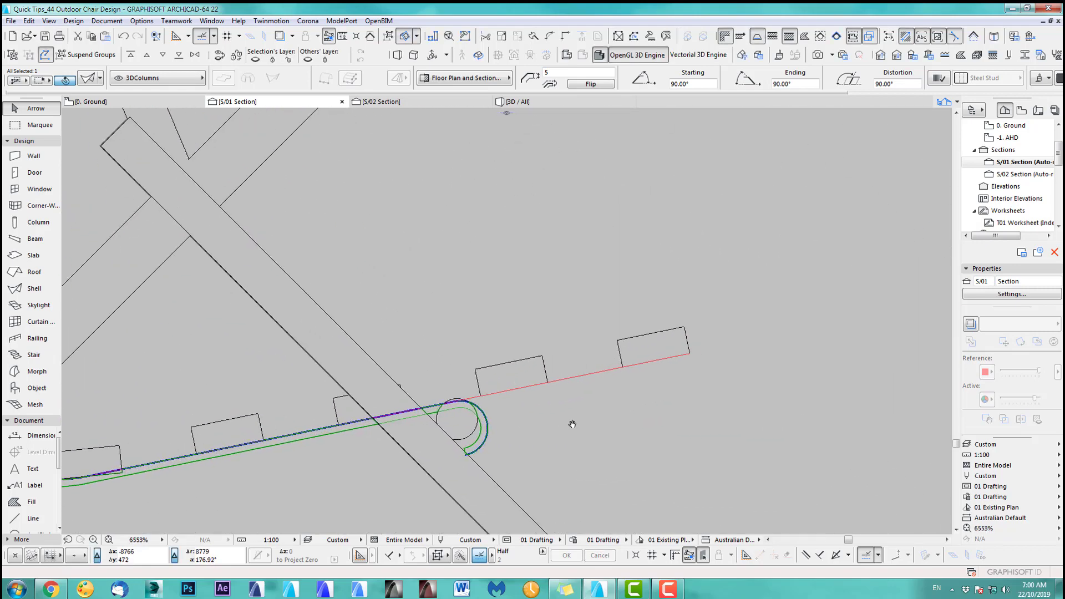
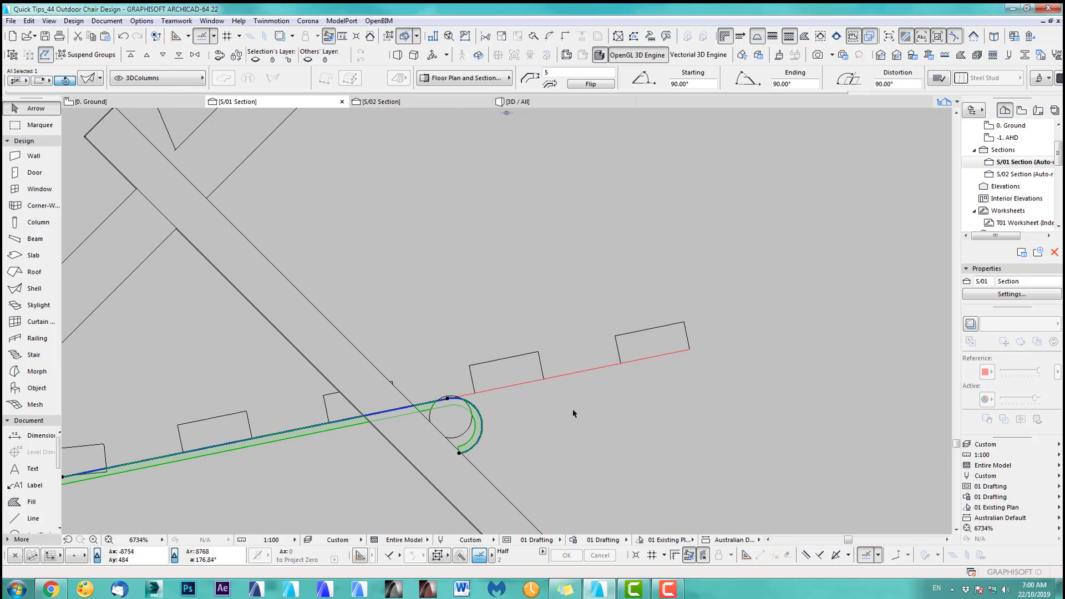
Suspend grouping and delete the frontmost seat slat beyond the shell's front hook.
{"action": "scroll", "coordinate": [572, 409], "scroll_direction": "down", "scroll_amount": 6}
{"action": "scroll", "coordinate": [554, 456], "scroll_direction": "up", "scroll_amount": 2}
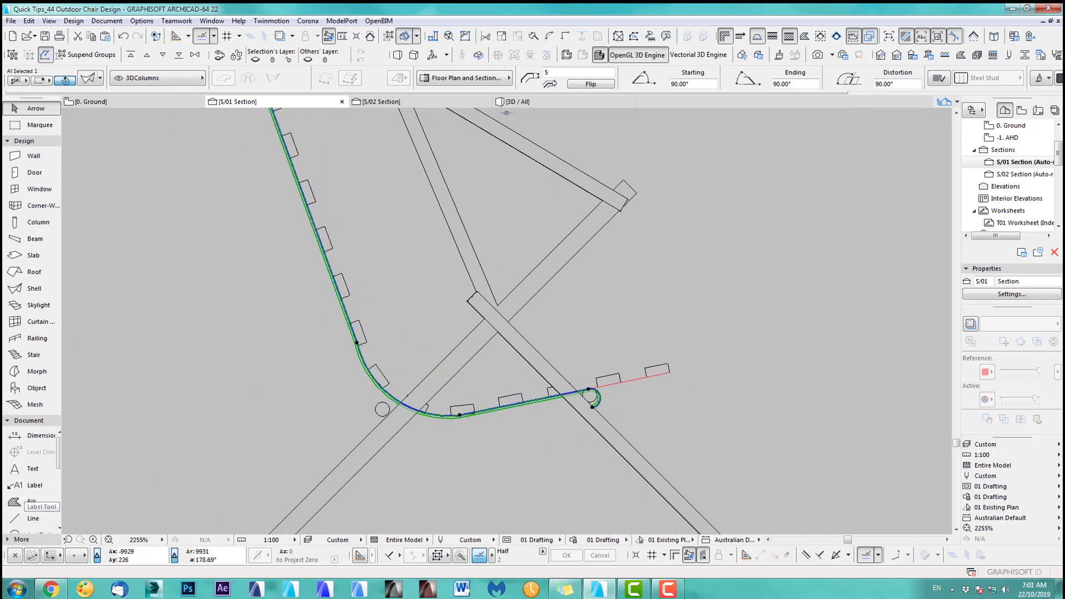
{"action": "scroll", "coordinate": [294, 461], "scroll_direction": "down", "scroll_amount": 1}
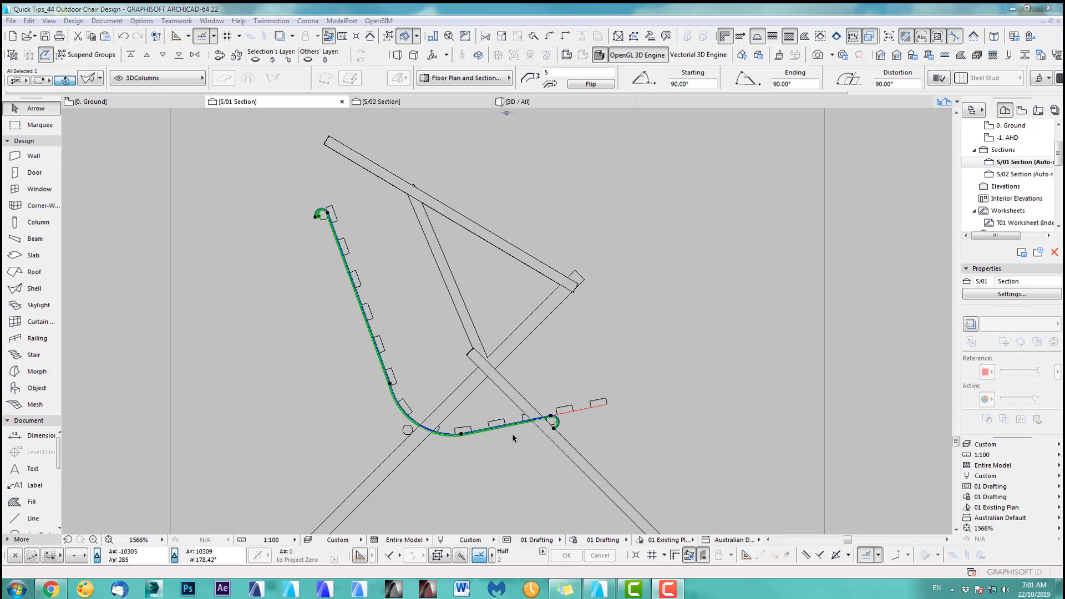
{"action": "scroll", "coordinate": [501, 435], "scroll_direction": "up", "scroll_amount": 3}
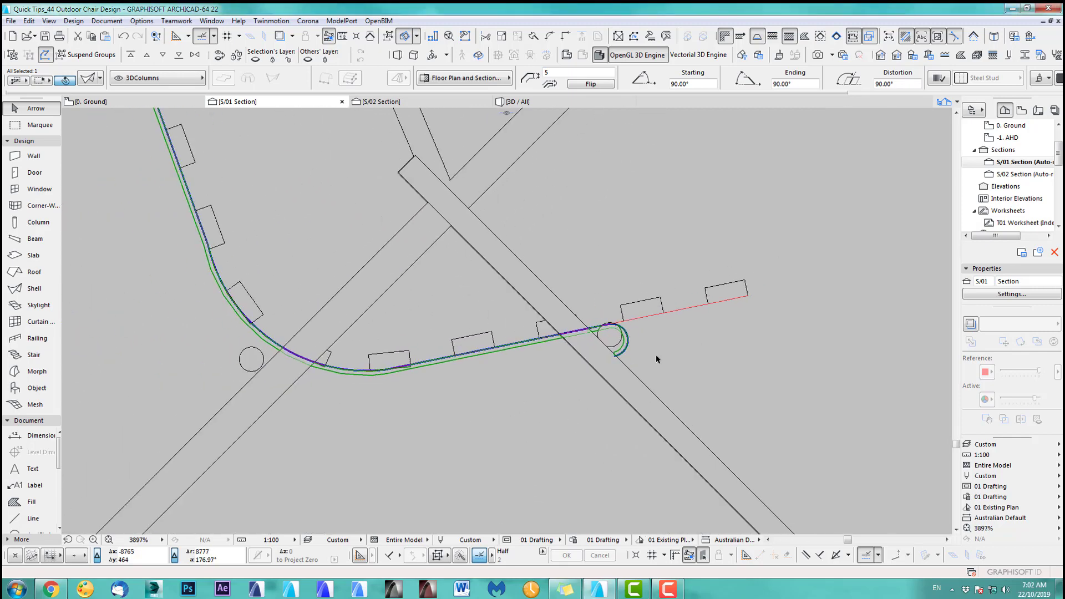
{"action": "scroll", "coordinate": [654, 355], "scroll_direction": "down", "scroll_amount": 1}
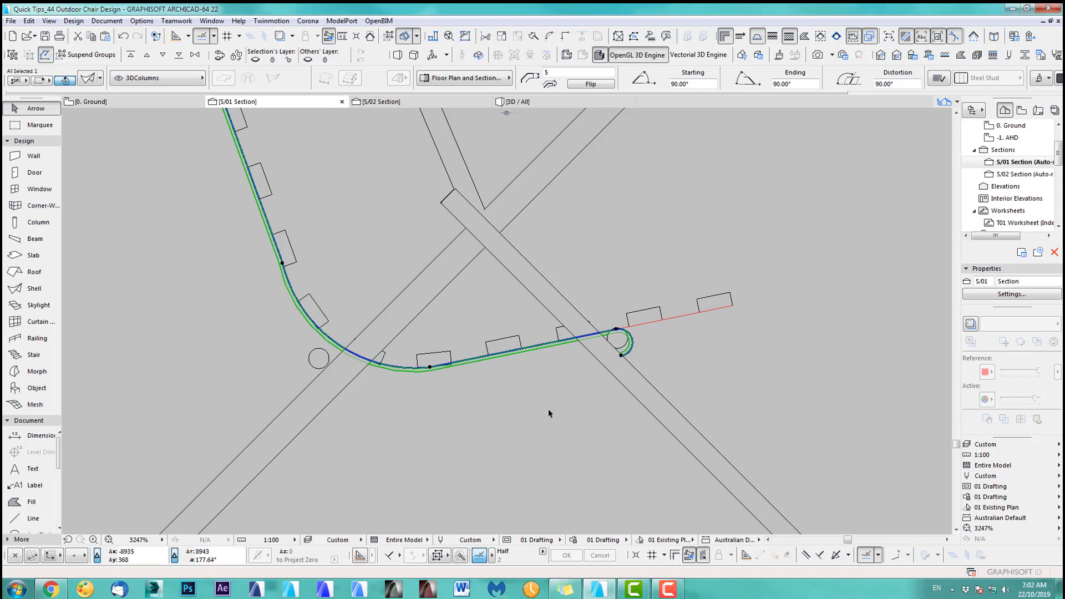
{"action": "left_click", "coordinate": [712, 338]}
{"action": "left_click", "coordinate": [700, 302]}
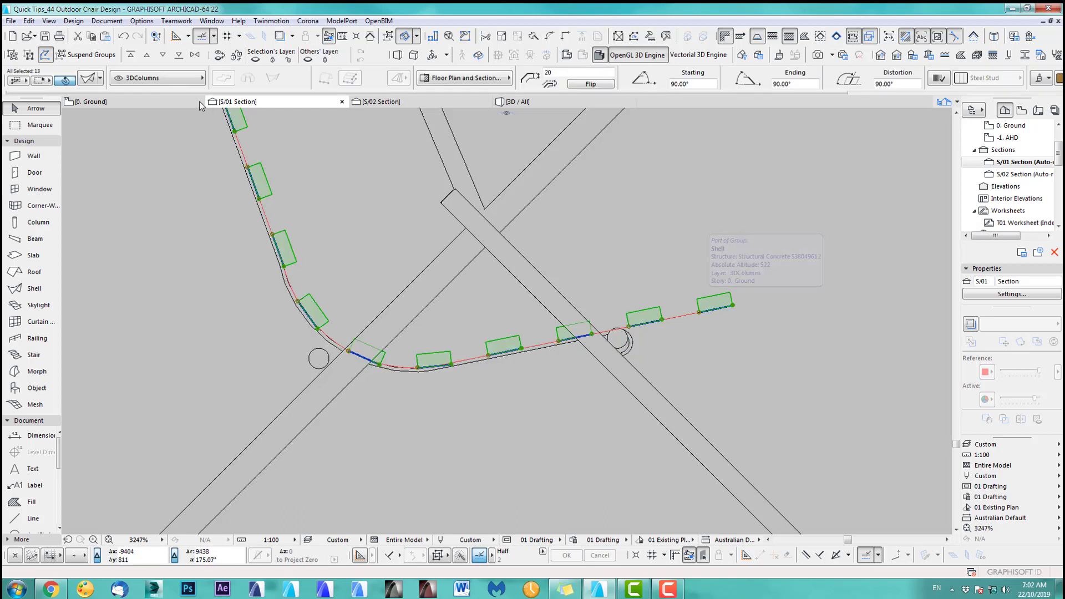
{"action": "left_click", "coordinate": [86, 58]}
{"action": "left_click", "coordinate": [656, 234]}
{"action": "left_click", "coordinate": [699, 302]}
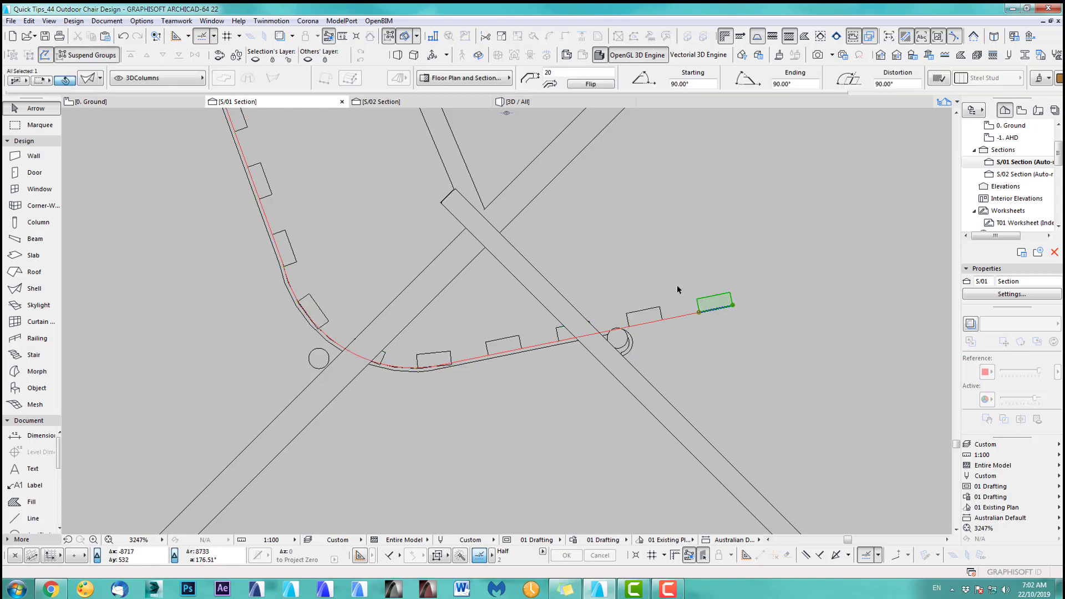
{"action": "key", "text": "Delete"}
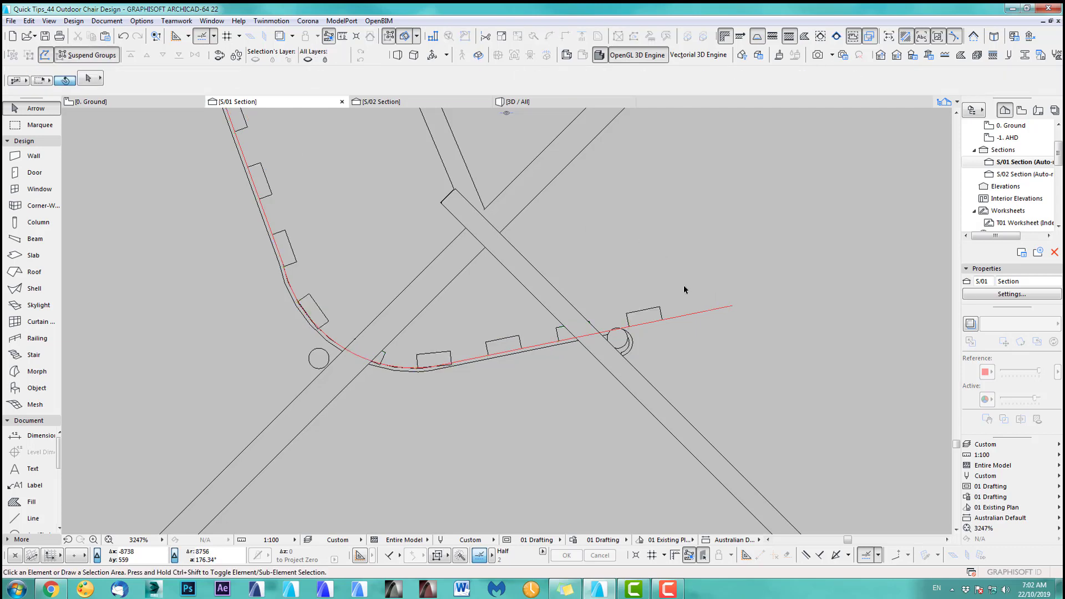
Shorten the red reference line so it ends at the front lower corner of the last remaining seat slat.
{"action": "left_click", "coordinate": [717, 310]}
{"action": "left_click", "coordinate": [732, 305]}
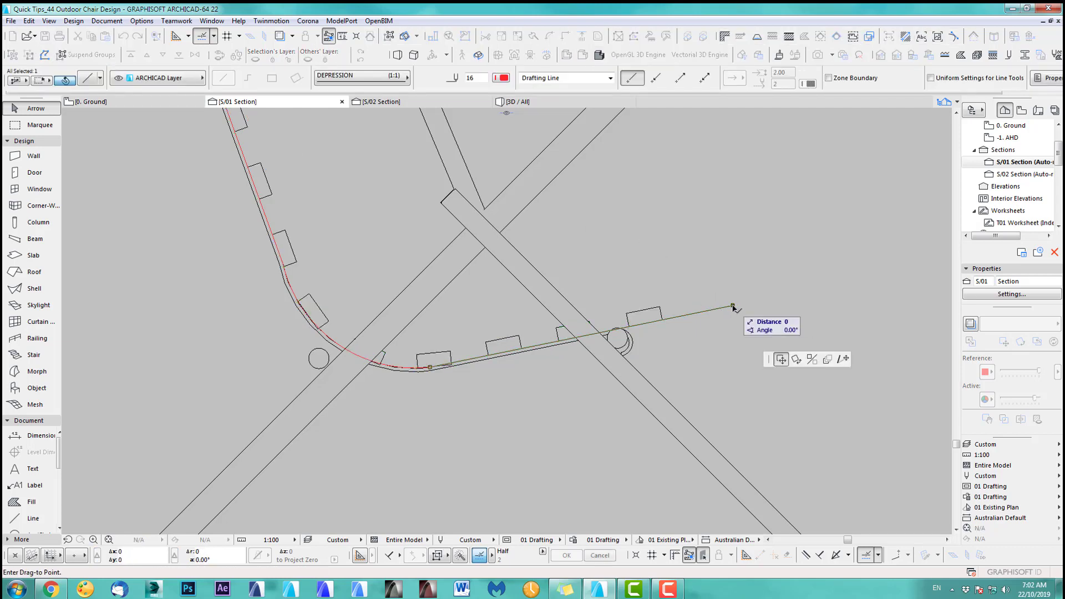
{"action": "left_click", "coordinate": [843, 359]}
{"action": "left_click", "coordinate": [663, 319]}
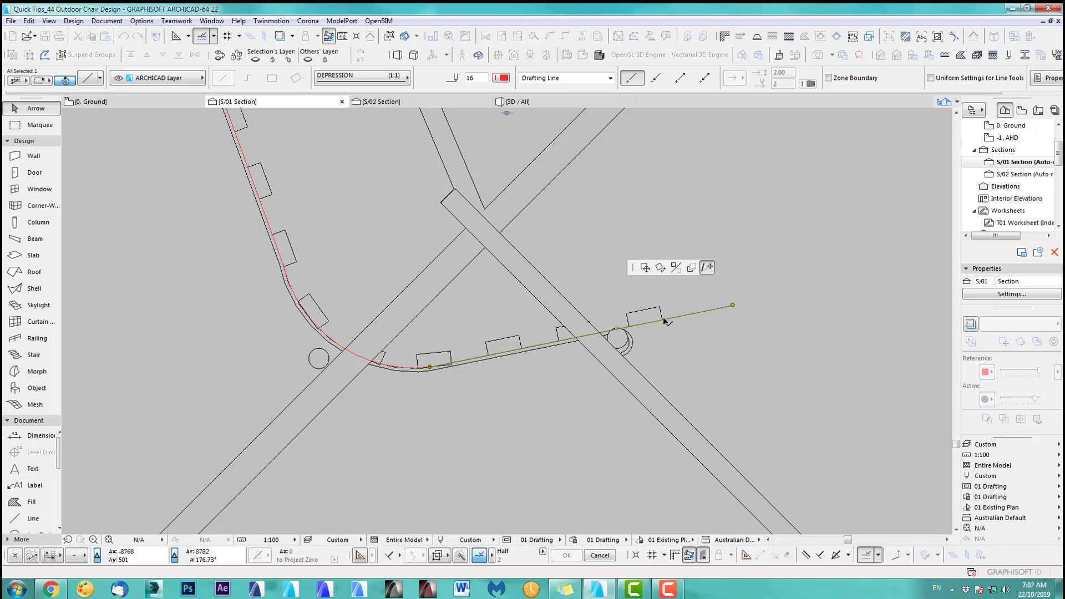
Reactivate grouping and move all slats with the red reference lines backward so the front slat's lower corner sits above the front tube.
{"action": "left_click", "coordinate": [87, 54]}
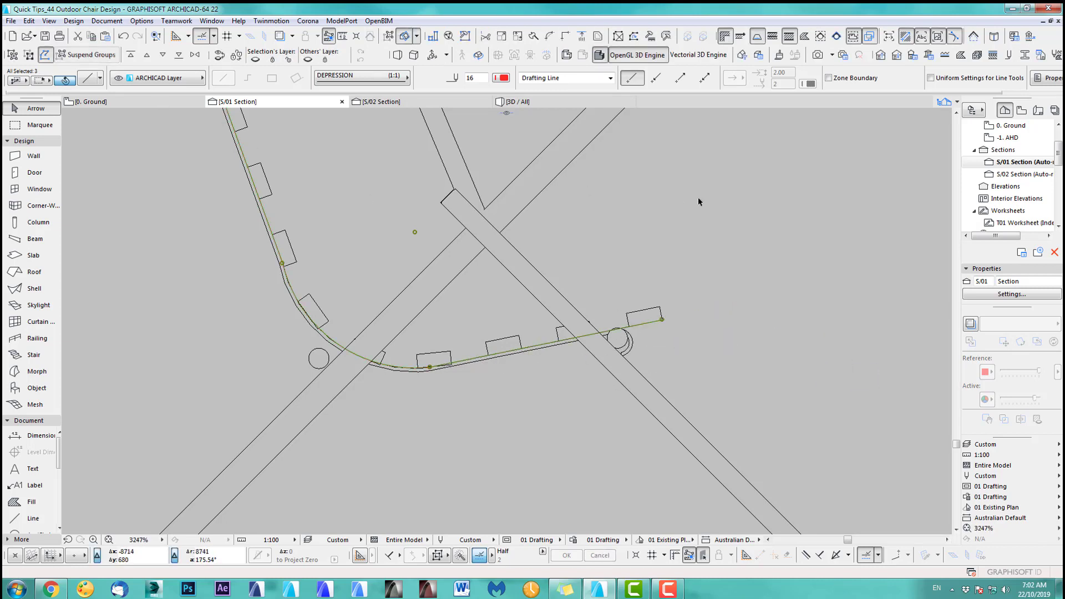
{"action": "left_click", "coordinate": [657, 314], "text": "shift"}
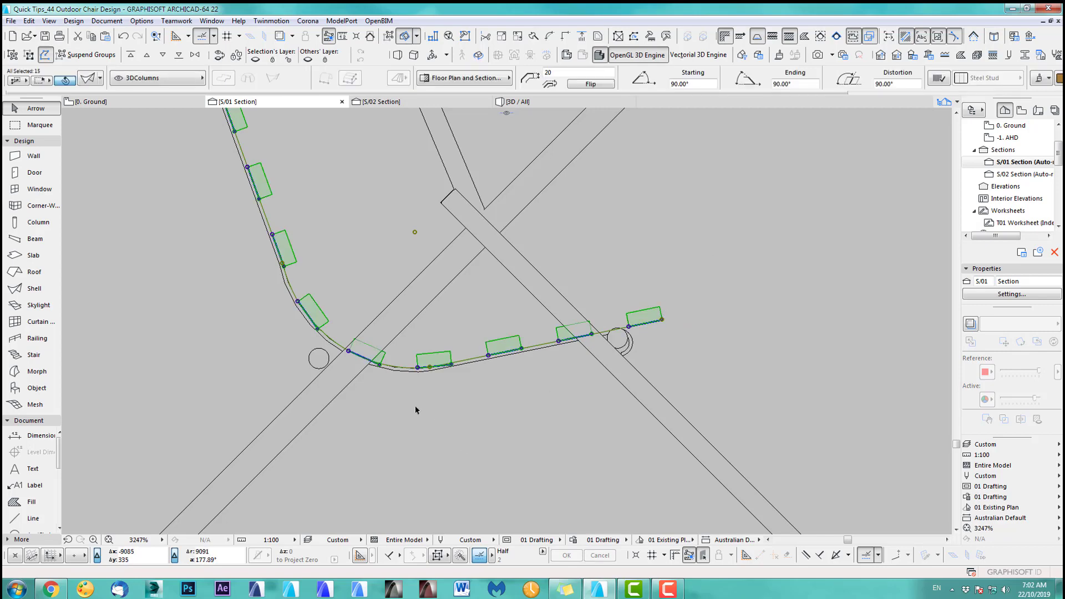
{"action": "scroll", "coordinate": [396, 404], "scroll_direction": "down", "scroll_amount": 3}
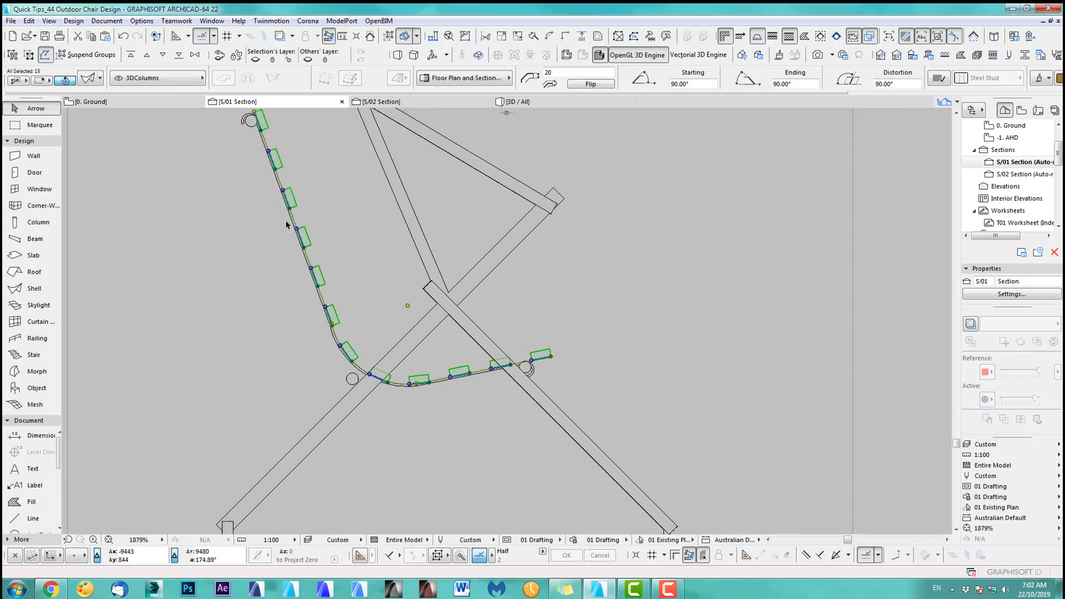
{"action": "scroll", "coordinate": [496, 367], "scroll_direction": "up", "scroll_amount": 5}
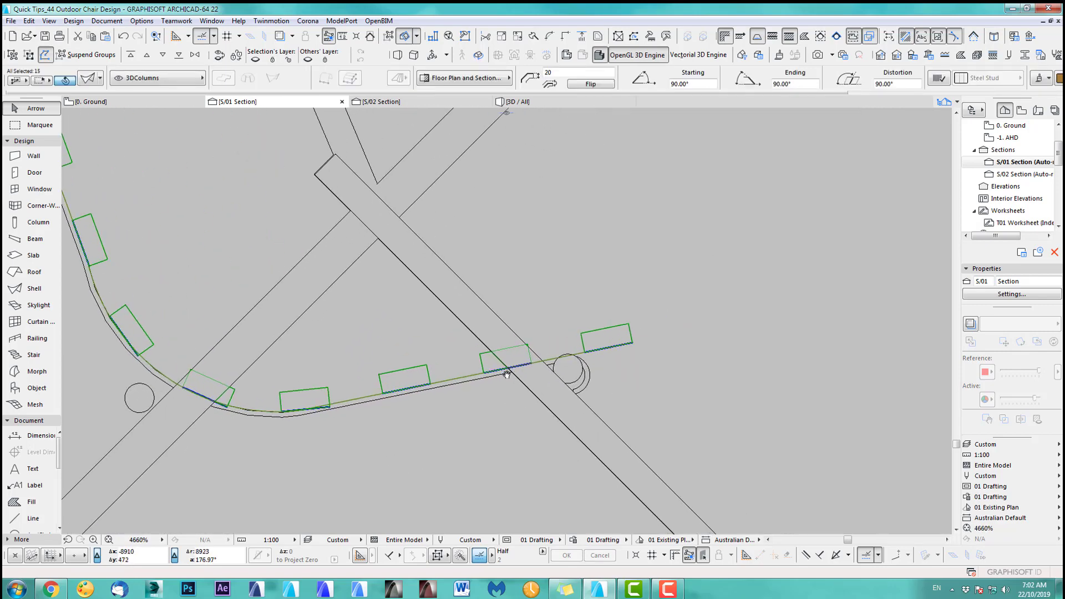
{"action": "scroll", "coordinate": [627, 350], "scroll_direction": "up", "scroll_amount": 1}
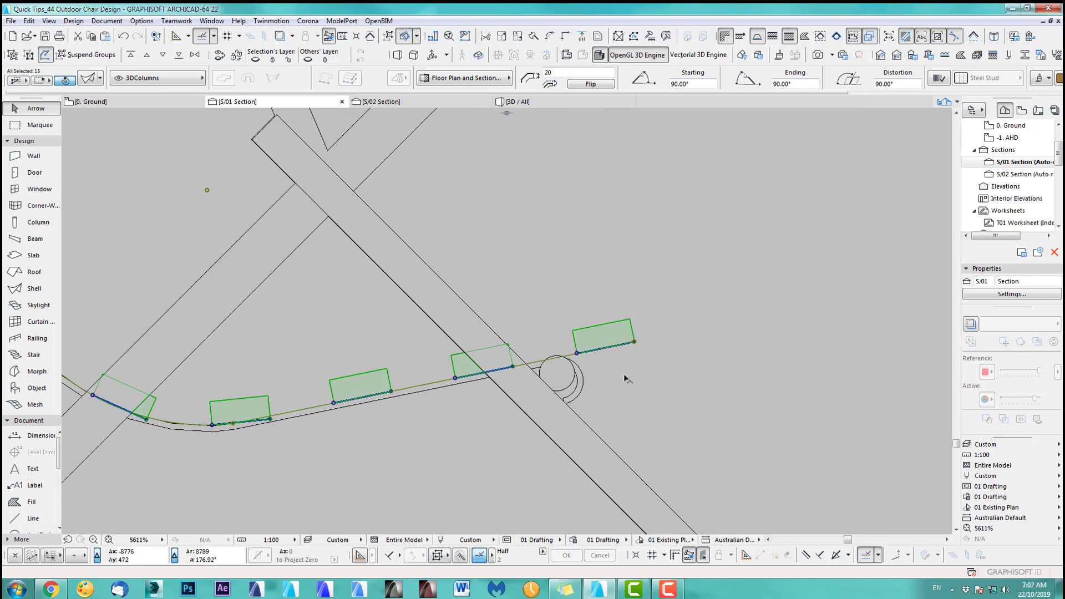
{"action": "key", "text": "ctrl+d"}
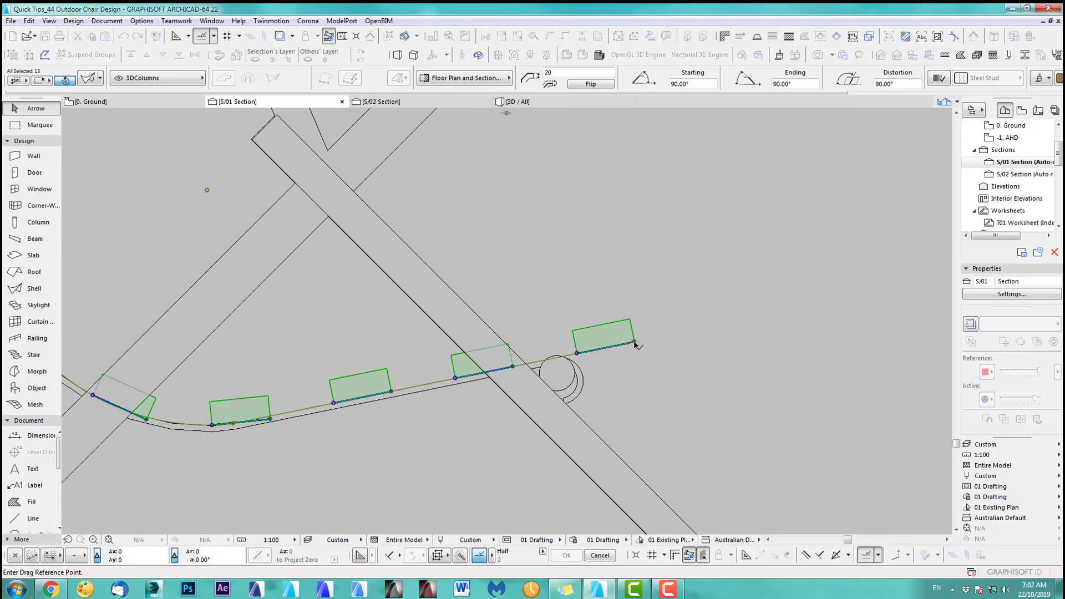
{"action": "left_click", "coordinate": [634, 343]}
{"action": "left_click", "coordinate": [554, 358]}
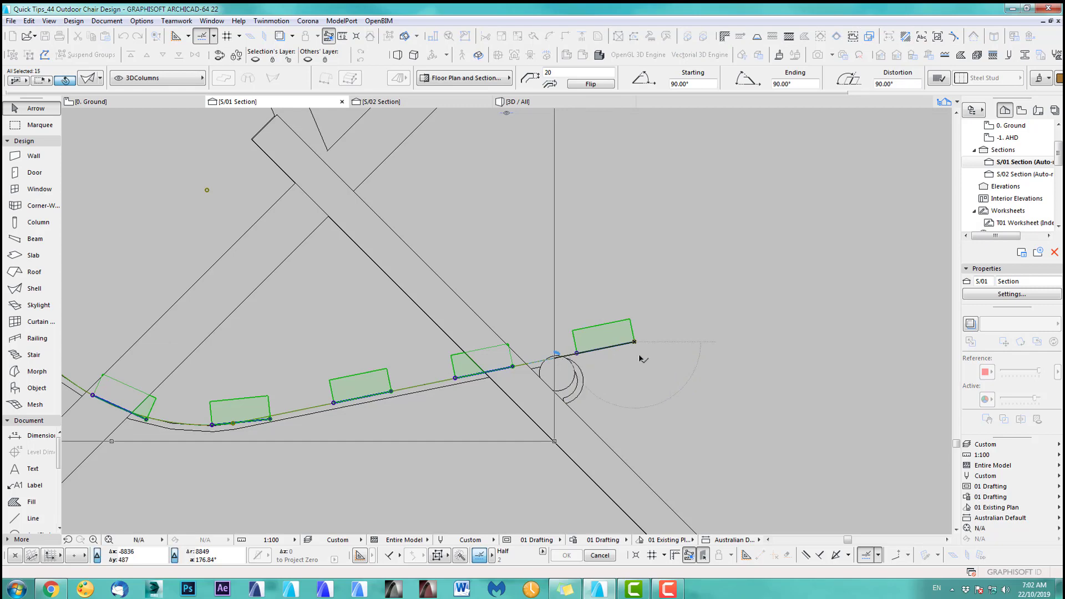
{"action": "left_click", "coordinate": [654, 364]}
{"action": "scroll", "coordinate": [407, 452], "scroll_direction": "down", "scroll_amount": 4}
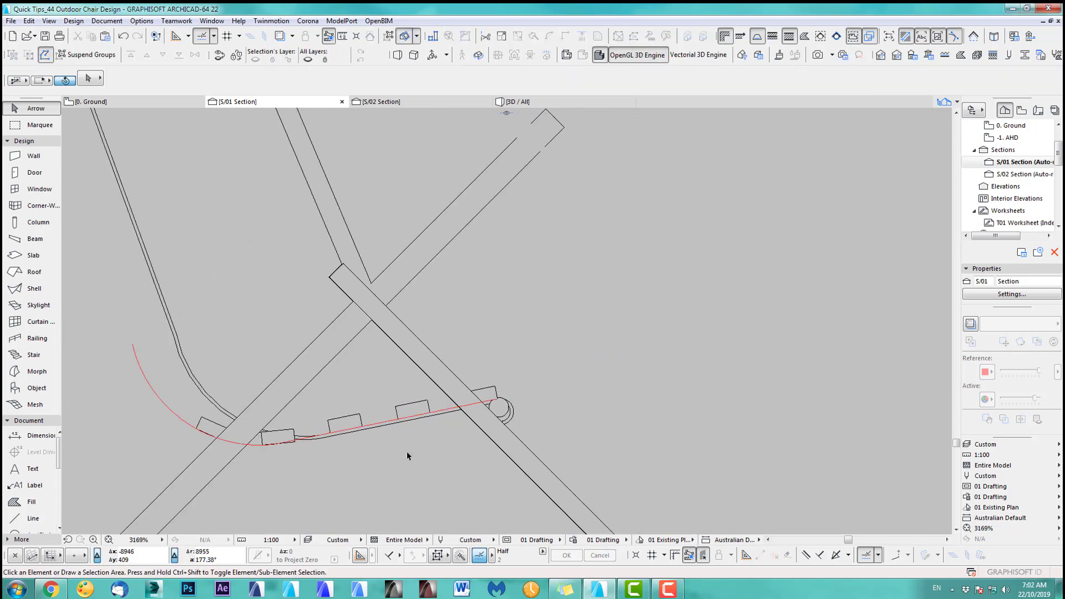
Move the shell by its front bend node onto the start of the relocated red line's bend.
{"action": "scroll", "coordinate": [452, 457], "scroll_direction": "up", "scroll_amount": 3}
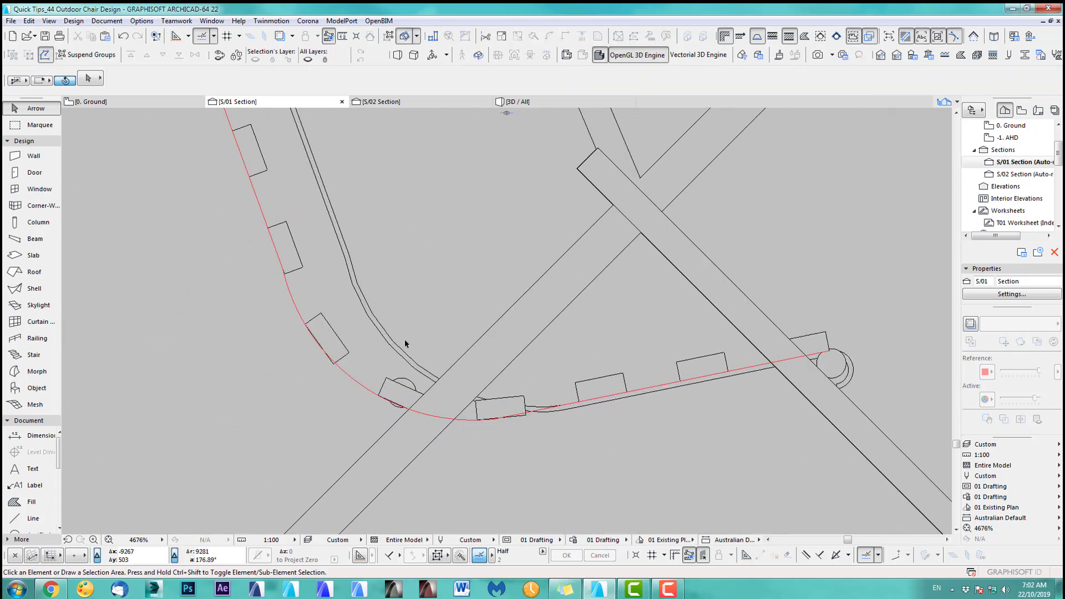
{"action": "left_click", "coordinate": [402, 350]}
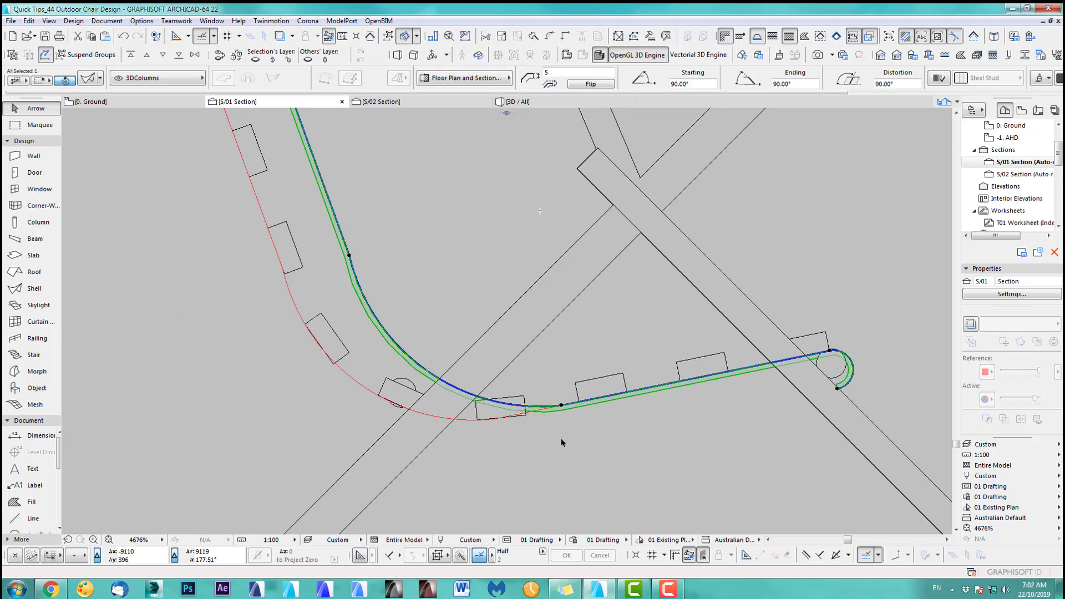
{"action": "key", "text": "ctrl+d"}
{"action": "left_click", "coordinate": [562, 406]}
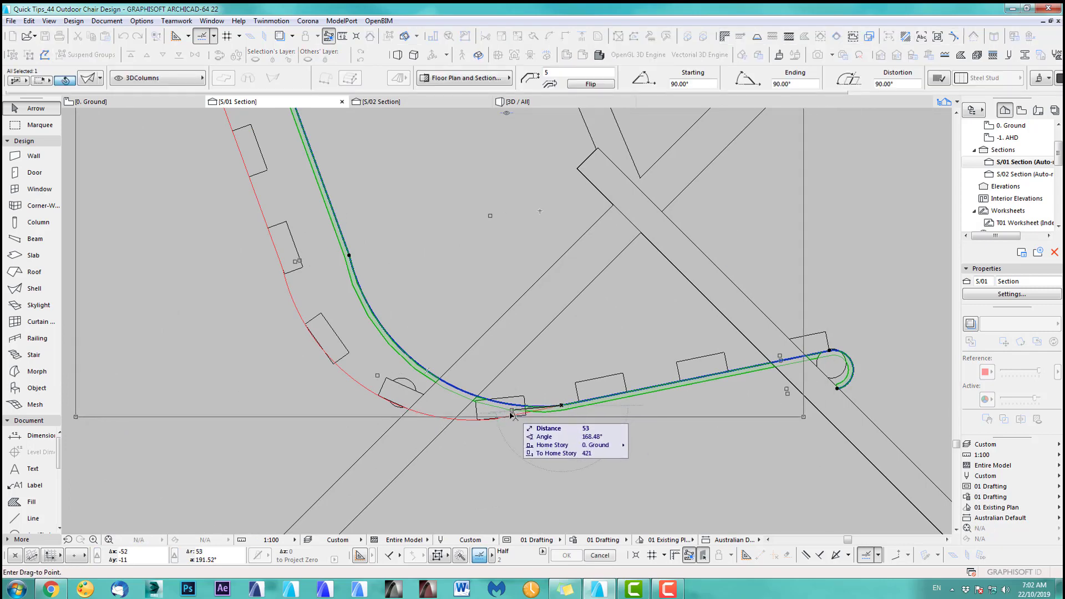
{"action": "left_click", "coordinate": [502, 418]}
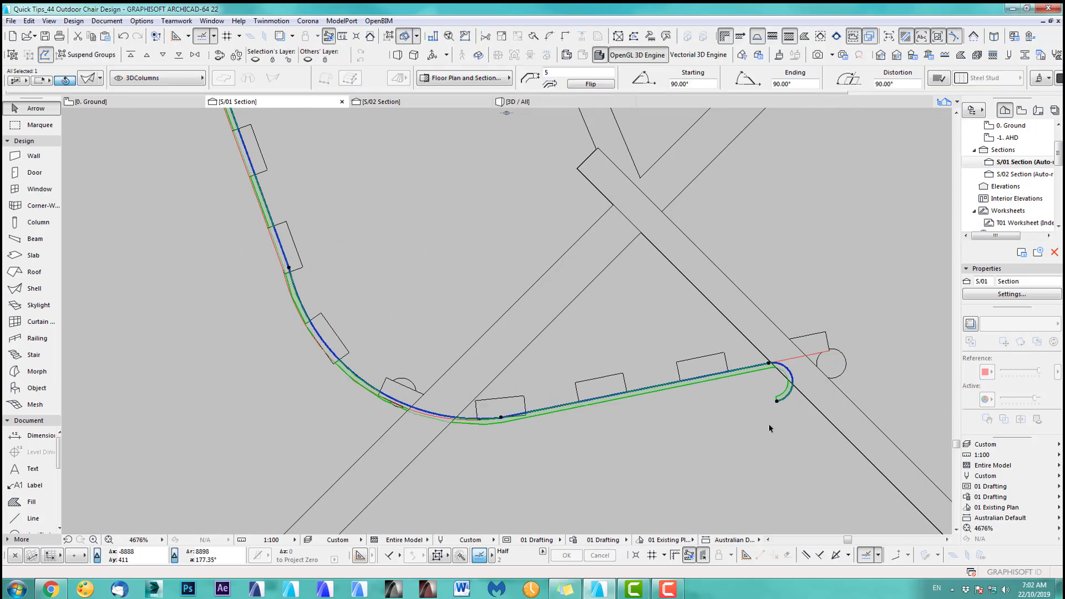
{"action": "middle_click_drag", "start_coordinate": [767, 424], "coordinate": [536, 457]}
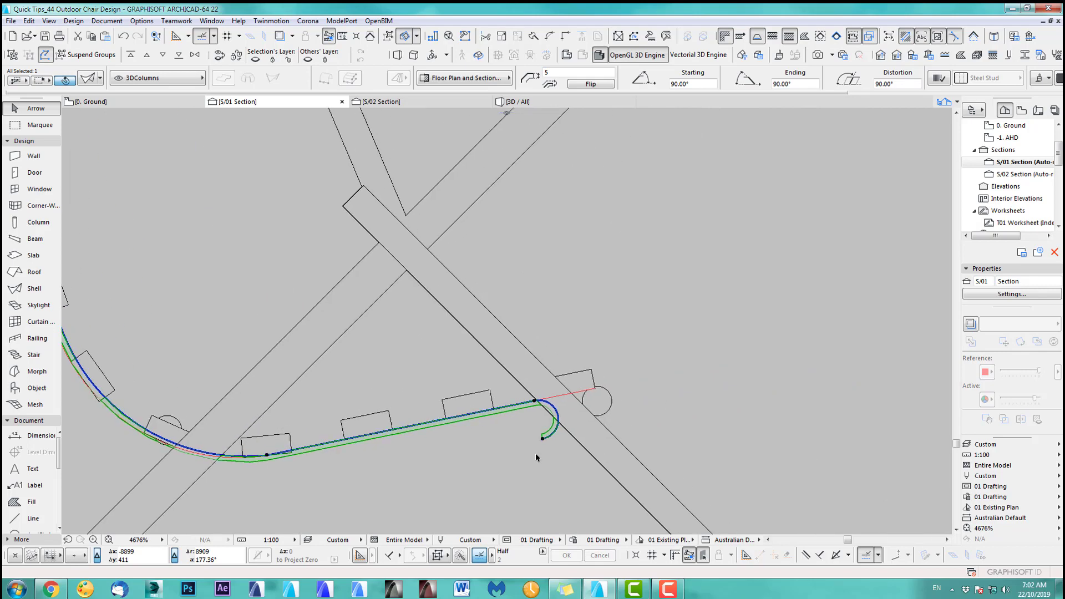
Reposition the shell profile's front hook nodes, extending the seat to the red line's end and carrying the hook tip toward the front tube.
{"action": "left_click", "coordinate": [536, 402]}
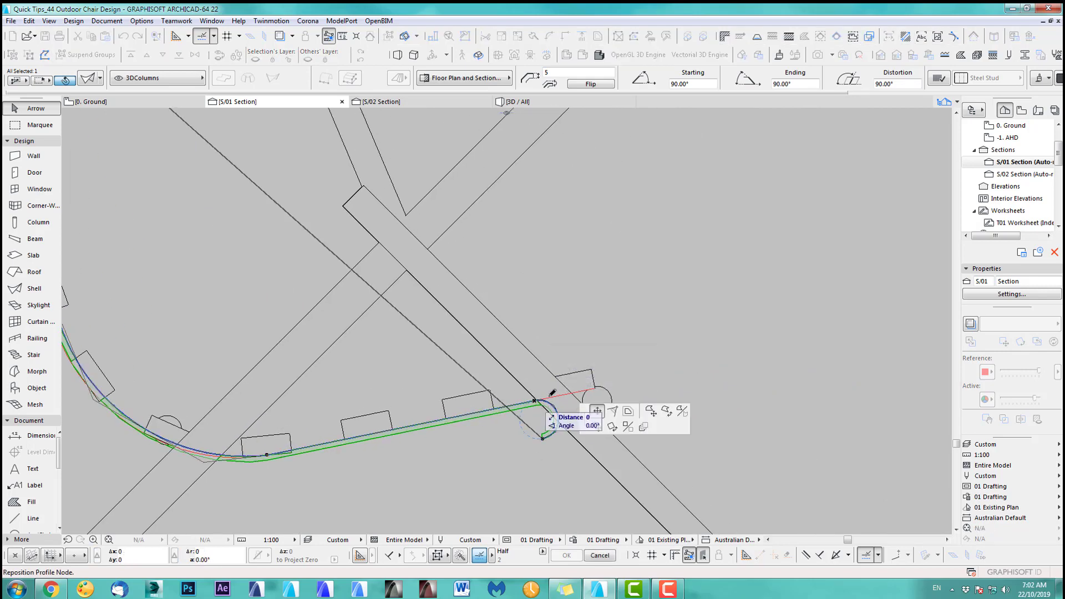
{"action": "left_click", "coordinate": [599, 383]}
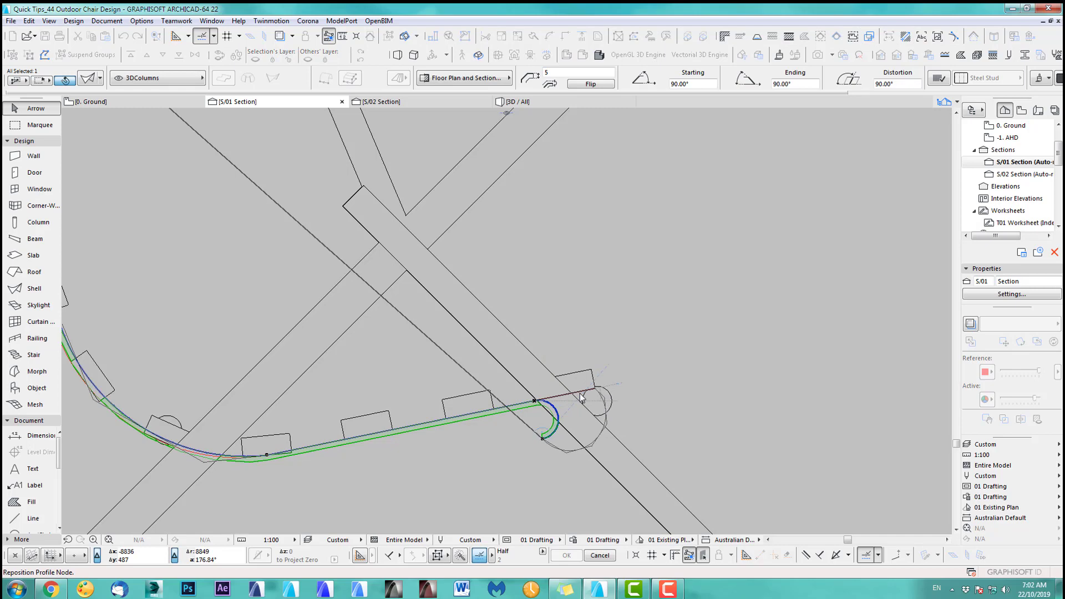
{"action": "left_click", "coordinate": [544, 439]}
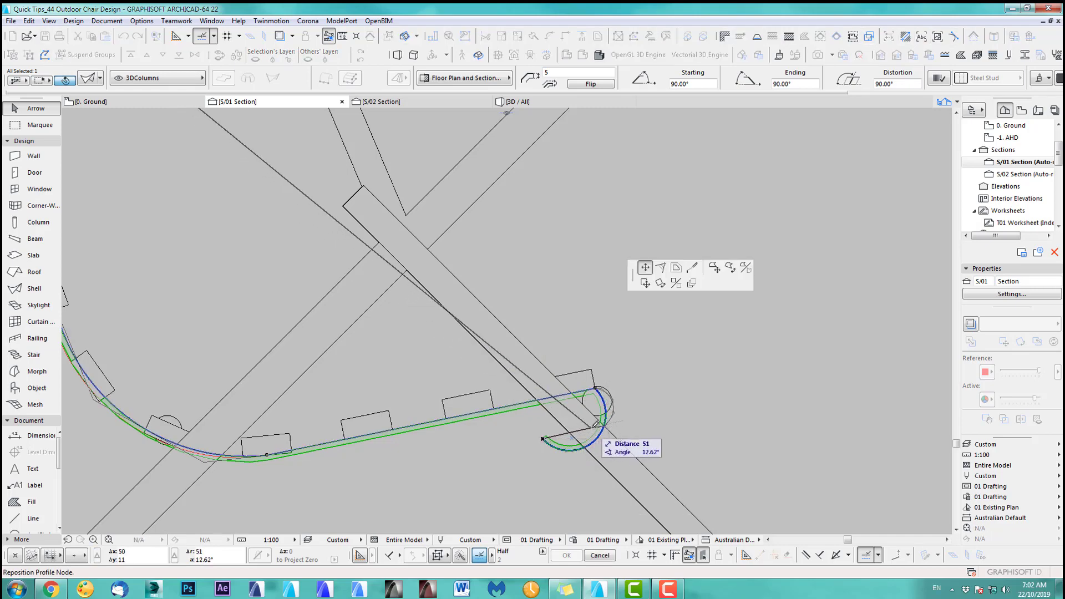
{"action": "left_click", "coordinate": [605, 422]}
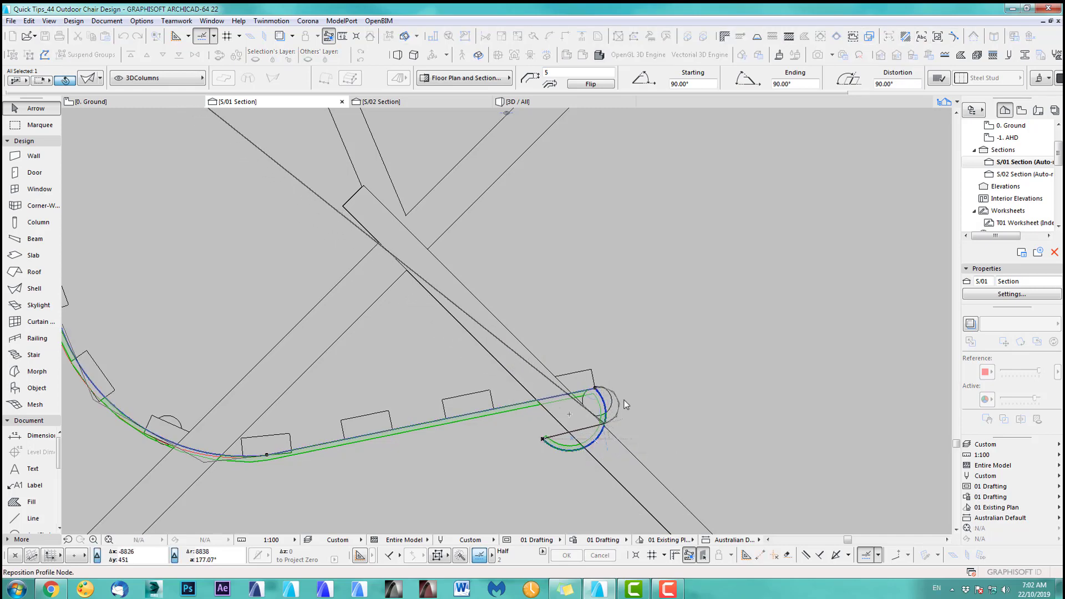
Place the shell profile's front hook tip below the front tube so the hook curls around it.
{"action": "scroll", "coordinate": [610, 412], "scroll_direction": "up", "scroll_amount": 2}
{"action": "scroll", "coordinate": [608, 410], "scroll_direction": "up", "scroll_amount": 2}
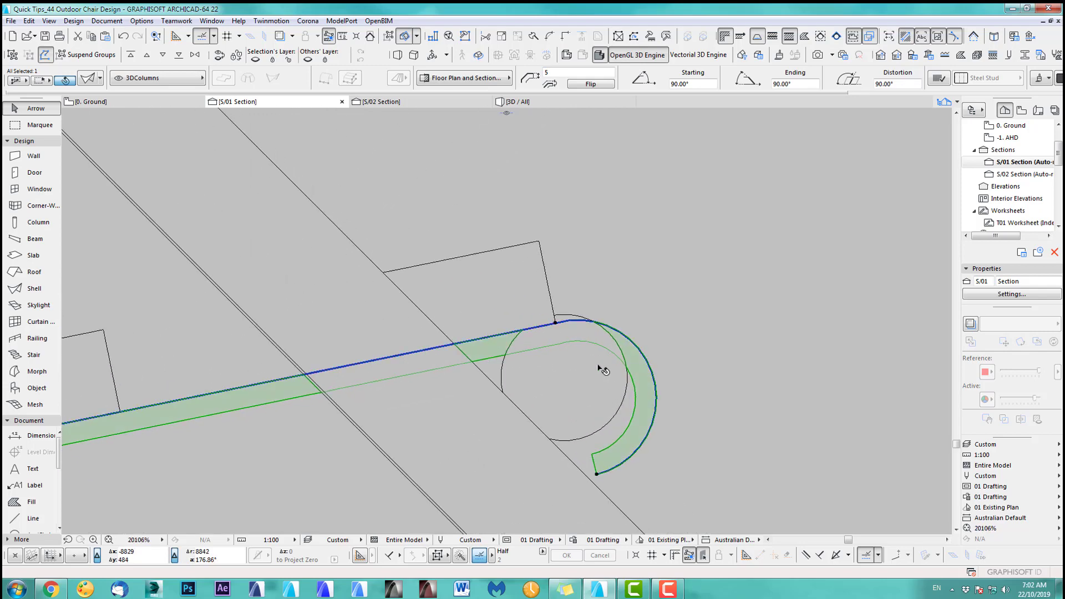
{"action": "scroll", "coordinate": [607, 405], "scroll_direction": "down", "scroll_amount": 4}
{"action": "scroll", "coordinate": [409, 295], "scroll_direction": "down", "scroll_amount": 3}
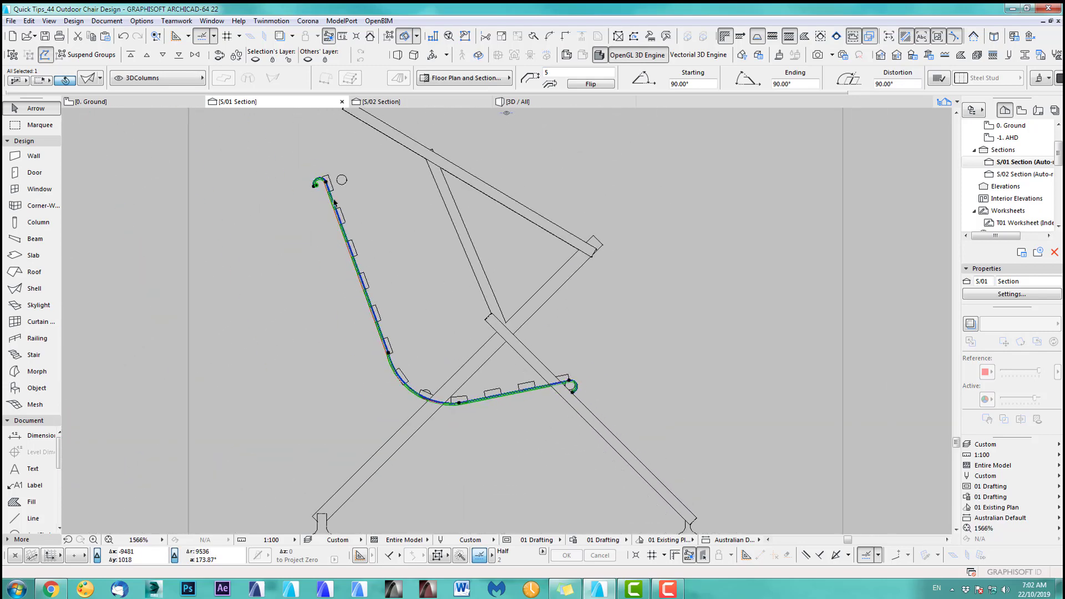
Move the loose upper tube into the shell's top hook, against the inner side of the hook tip.
{"action": "scroll", "coordinate": [297, 162], "scroll_direction": "up", "scroll_amount": 5}
{"action": "key", "text": "Escape"}
{"action": "scroll", "coordinate": [469, 200], "scroll_direction": "up", "scroll_amount": 4}
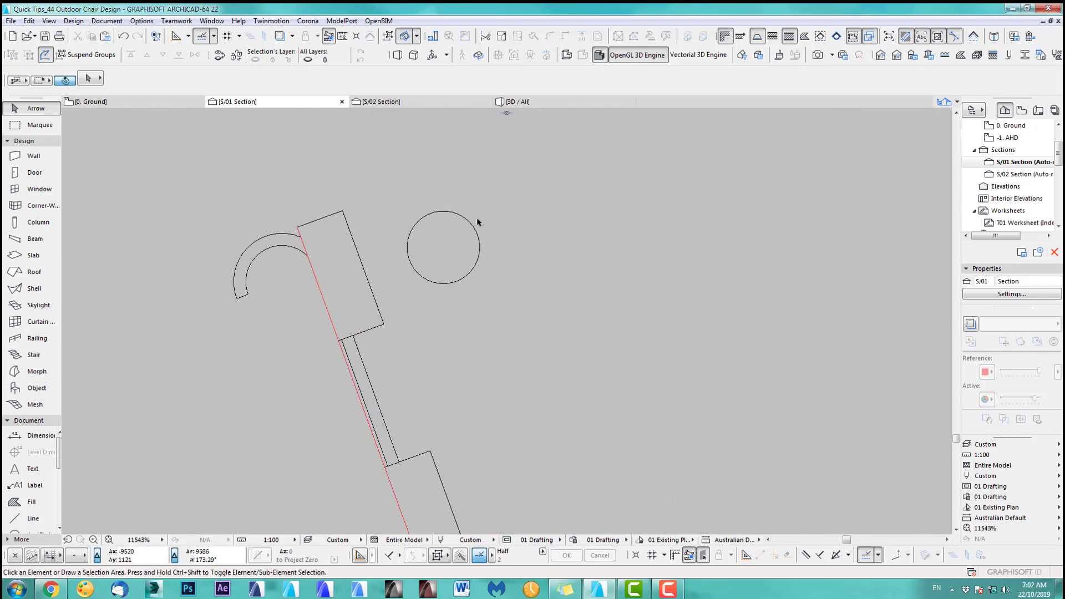
{"action": "left_click", "coordinate": [476, 238]}
{"action": "left_click_drag", "start_coordinate": [475, 235], "coordinate": [300, 292]}
{"action": "scroll", "coordinate": [294, 292], "scroll_direction": "up", "scroll_amount": 5}
{"action": "middle_click_drag", "start_coordinate": [302, 293], "coordinate": [421, 303]}
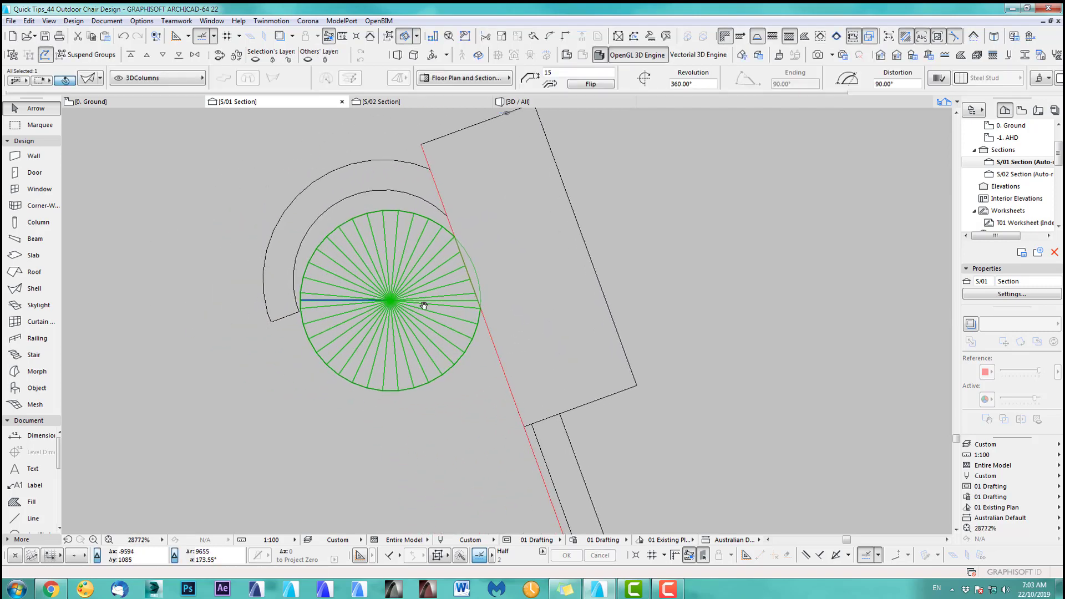
{"action": "scroll", "coordinate": [408, 239], "scroll_direction": "down", "scroll_amount": 7}
{"action": "scroll", "coordinate": [458, 316], "scroll_direction": "down", "scroll_amount": 6}
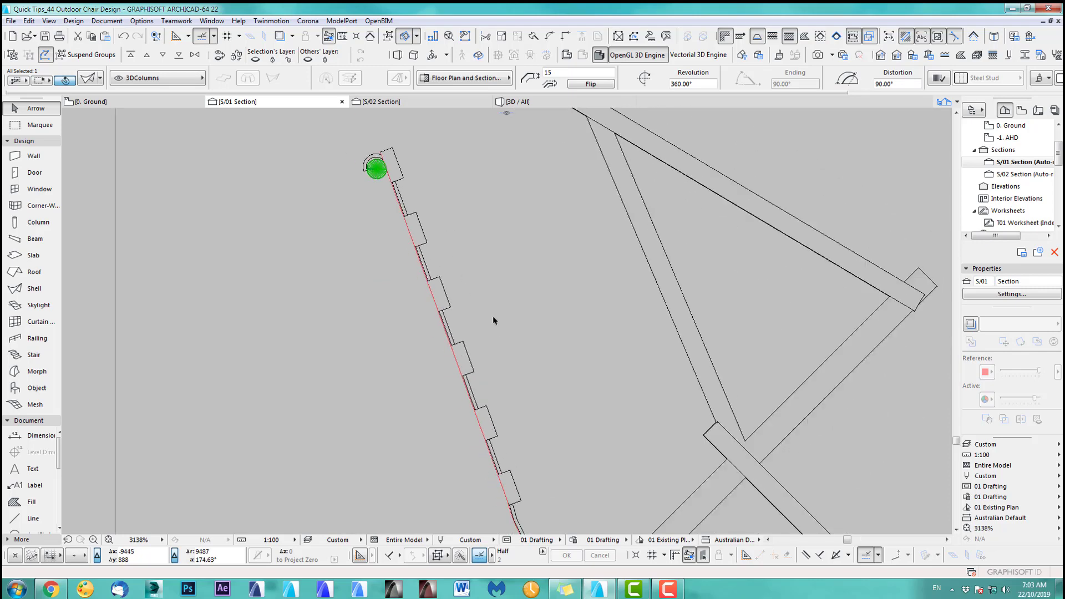
Move the shell by its top bend node perpendicularly onto the red reference line behind the backrest slats.
{"action": "scroll", "coordinate": [561, 463], "scroll_direction": "up", "scroll_amount": 2}
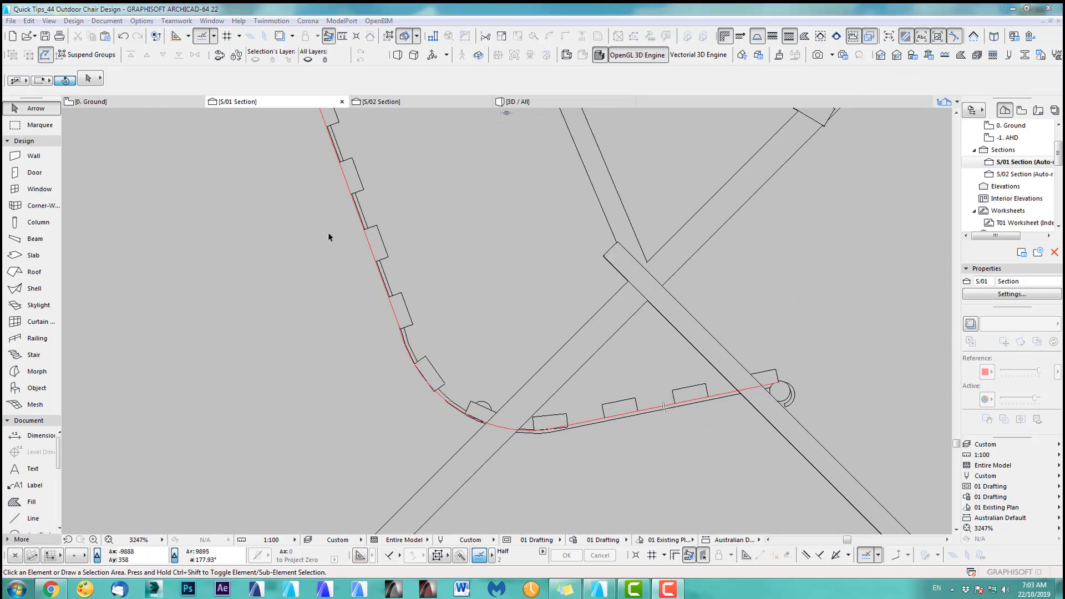
{"action": "middle_click_drag", "start_coordinate": [388, 195], "coordinate": [517, 403]}
{"action": "scroll", "coordinate": [502, 382], "scroll_direction": "up", "scroll_amount": 7}
{"action": "middle_click_drag", "start_coordinate": [420, 216], "coordinate": [520, 452]}
{"action": "left_click", "coordinate": [519, 453]}
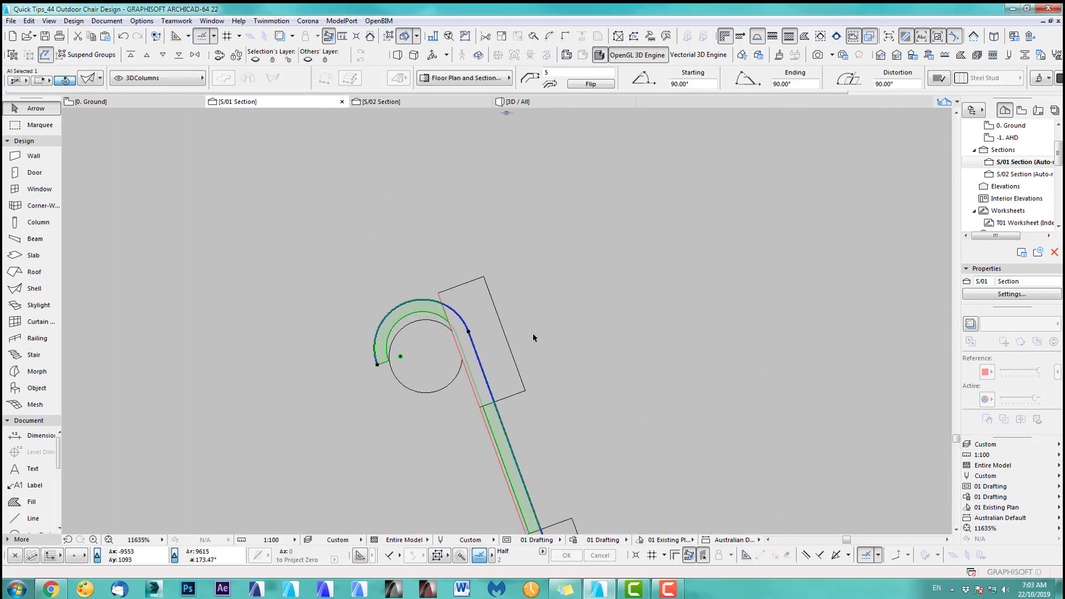
{"action": "key", "text": "ctrl+d"}
{"action": "scroll", "coordinate": [469, 333], "scroll_direction": "up", "scroll_amount": 3}
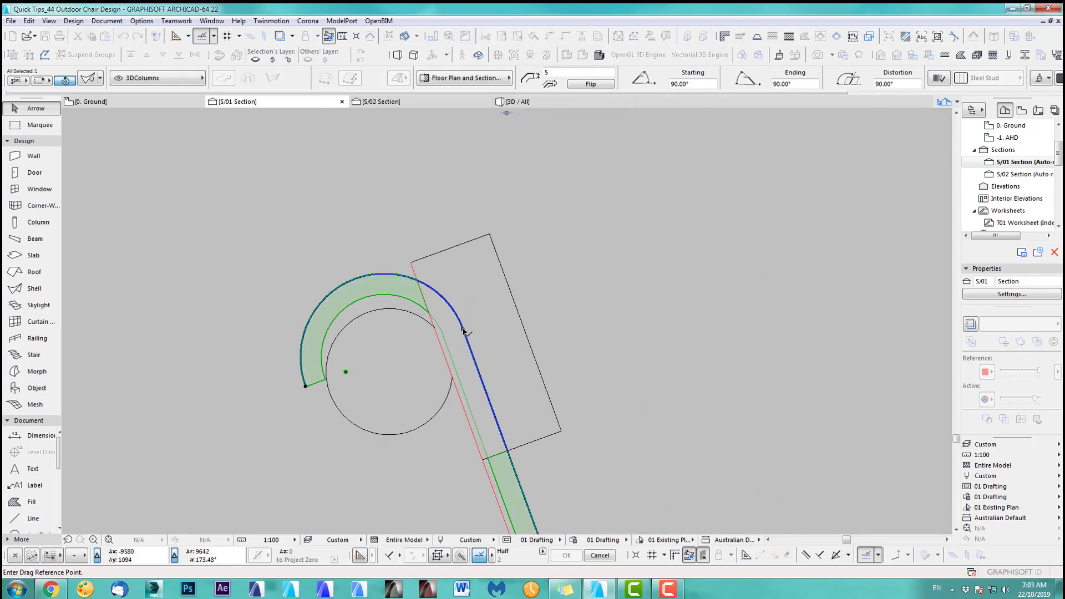
{"action": "left_click", "coordinate": [463, 331]}
{"action": "left_click", "coordinate": [439, 339]}
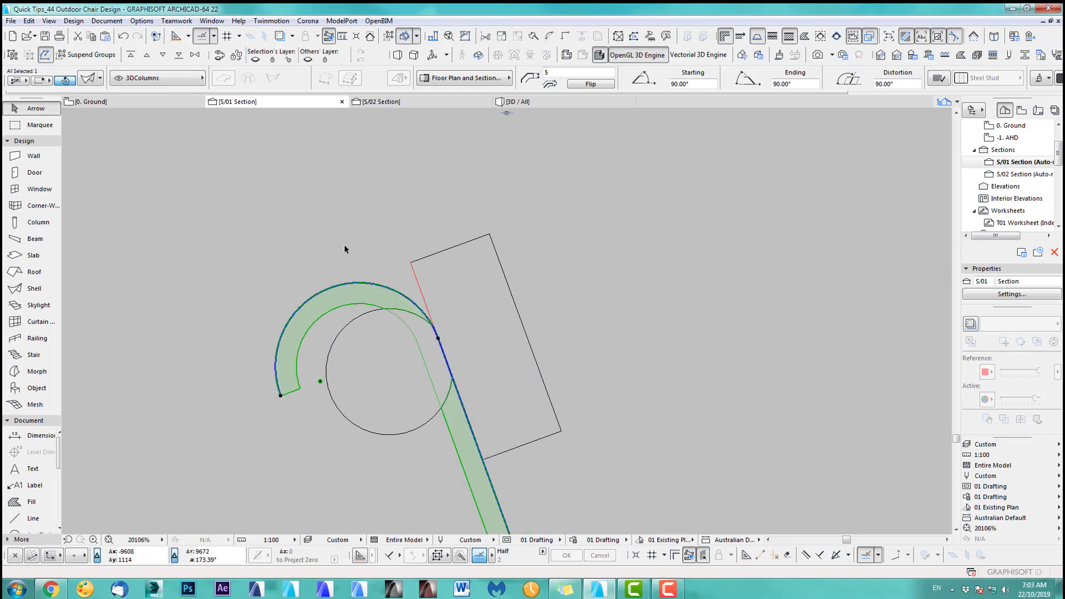
Move the upper tube off the red line onto the shell's inner face, then nudge it up against the top hook's inner curve.
{"action": "left_click", "coordinate": [387, 368]}
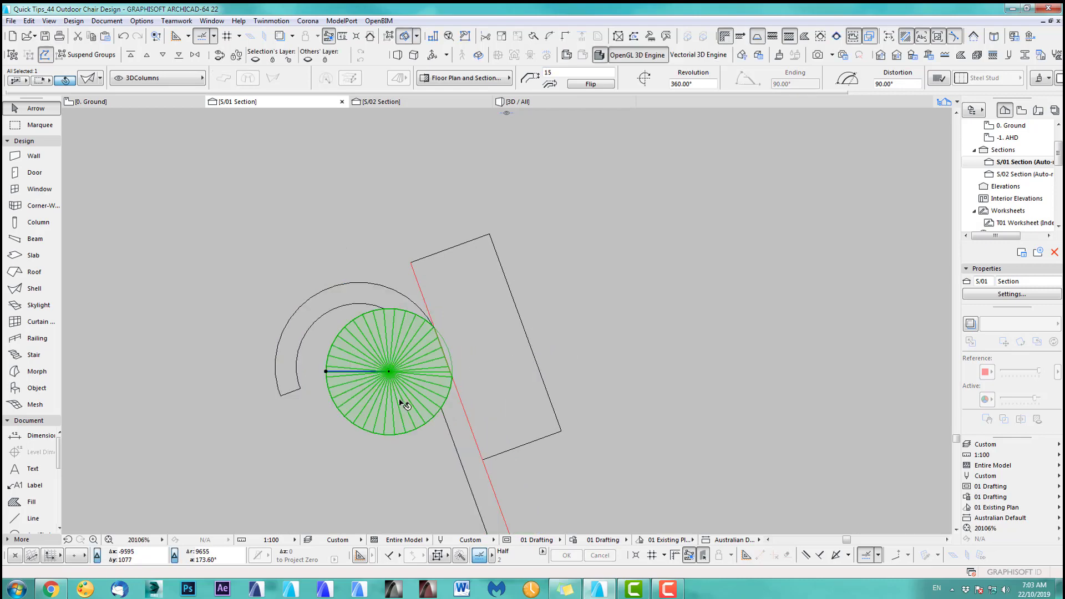
{"action": "key", "text": "ctrl+d"}
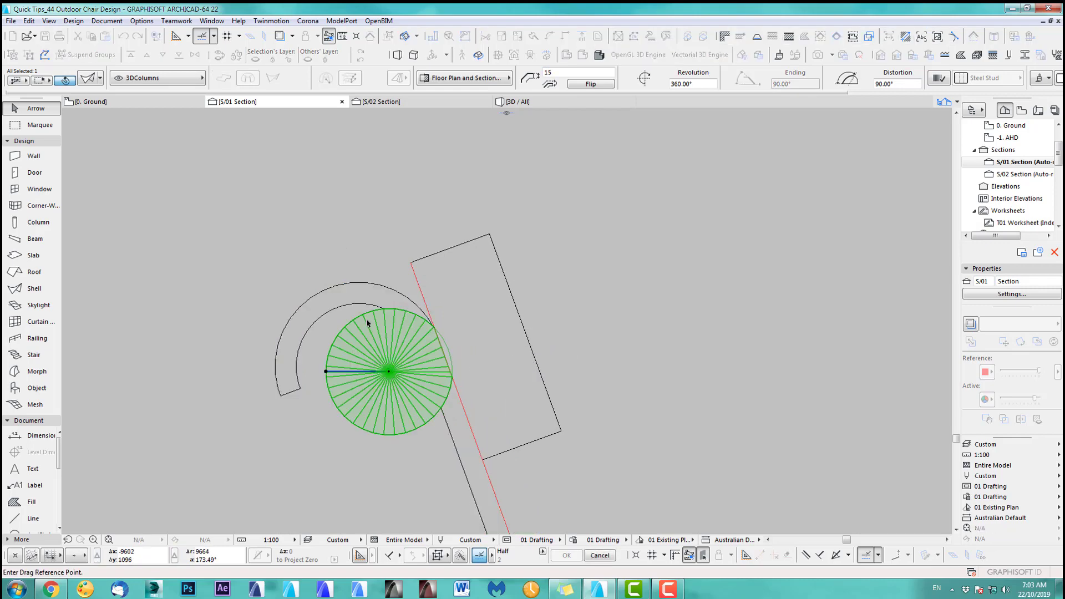
{"action": "left_click", "coordinate": [448, 350]}
{"action": "left_click", "coordinate": [423, 359]}
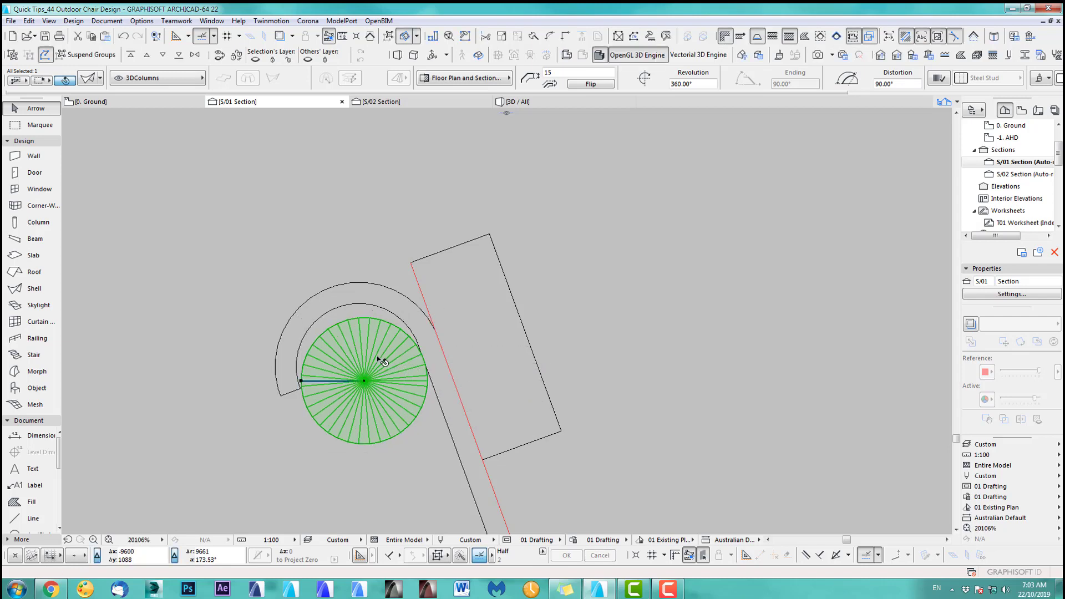
{"action": "key", "text": "ctrl+d"}
{"action": "left_click", "coordinate": [348, 324]}
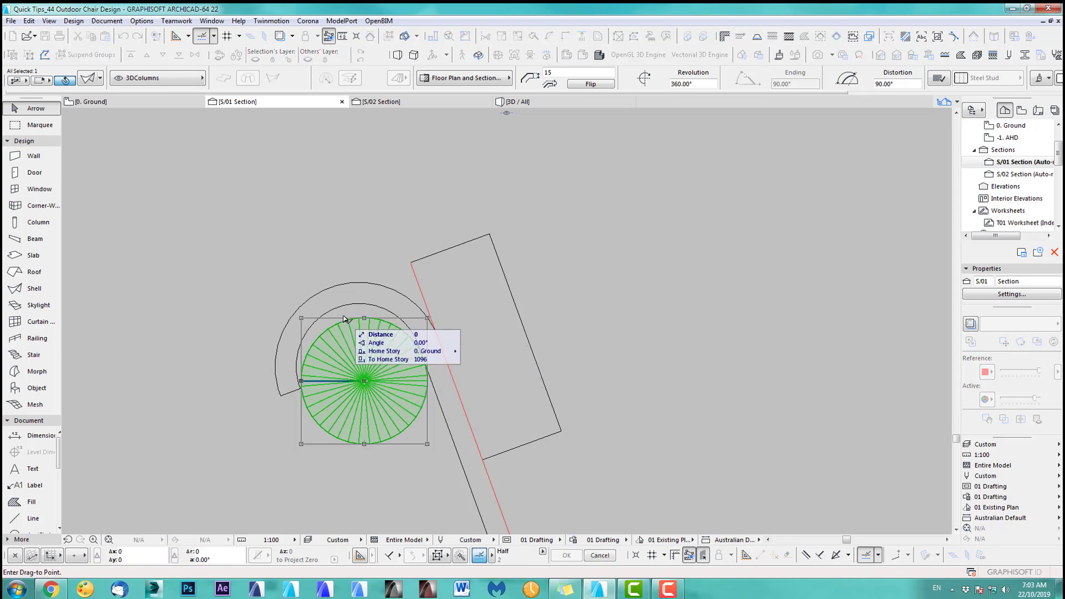
{"action": "scroll", "coordinate": [347, 317], "scroll_direction": "up", "scroll_amount": 4}
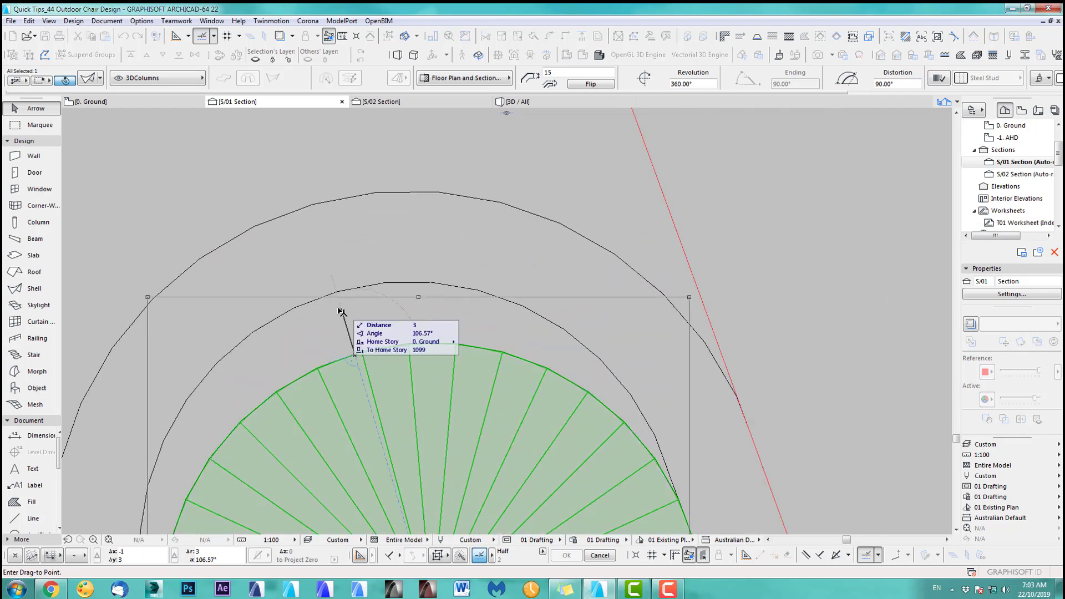
{"action": "scroll", "coordinate": [370, 286], "scroll_direction": "down", "scroll_amount": 1}
{"action": "left_click", "coordinate": [371, 286]}
{"action": "scroll", "coordinate": [371, 286], "scroll_direction": "down", "scroll_amount": 10}
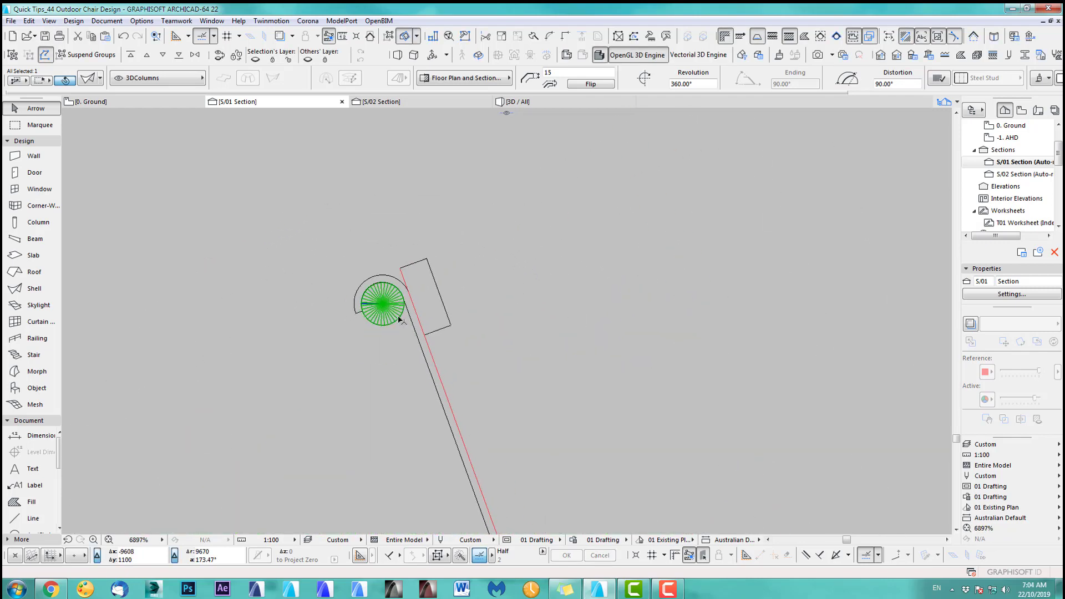
Reposition the shell's front bend node onto the front slat's lower corner at the red line's end and adjust the hook tip.
{"action": "scroll", "coordinate": [481, 430], "scroll_direction": "up", "scroll_amount": 5}
{"action": "scroll", "coordinate": [522, 436], "scroll_direction": "up", "scroll_amount": 3}
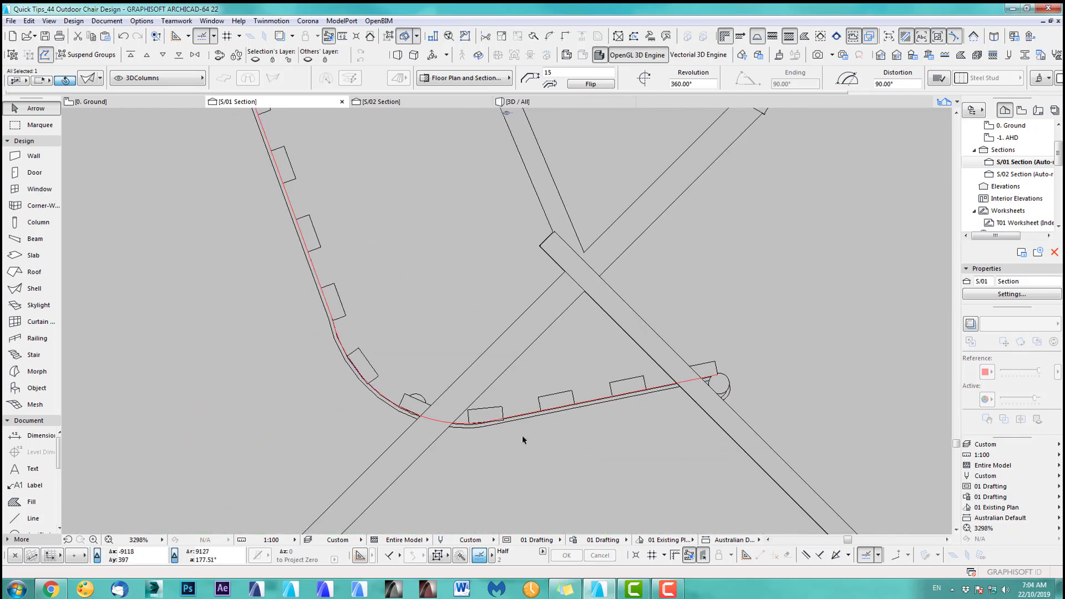
{"action": "middle_click_drag", "start_coordinate": [735, 372], "coordinate": [541, 367]}
{"action": "scroll", "coordinate": [697, 356], "scroll_direction": "up", "scroll_amount": 5}
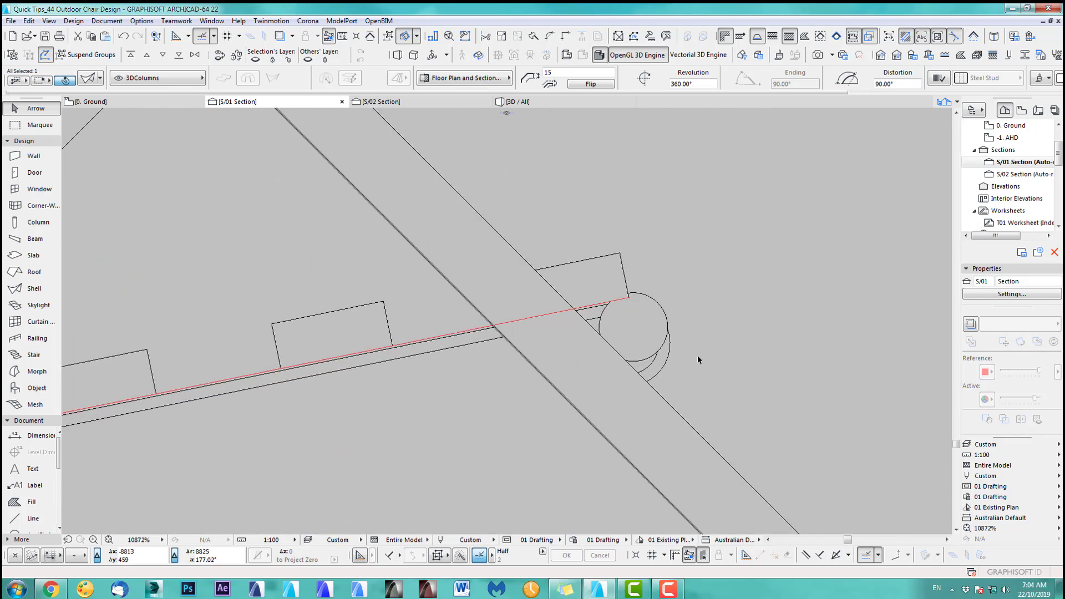
{"action": "middle_click_drag", "start_coordinate": [683, 368], "coordinate": [662, 369]}
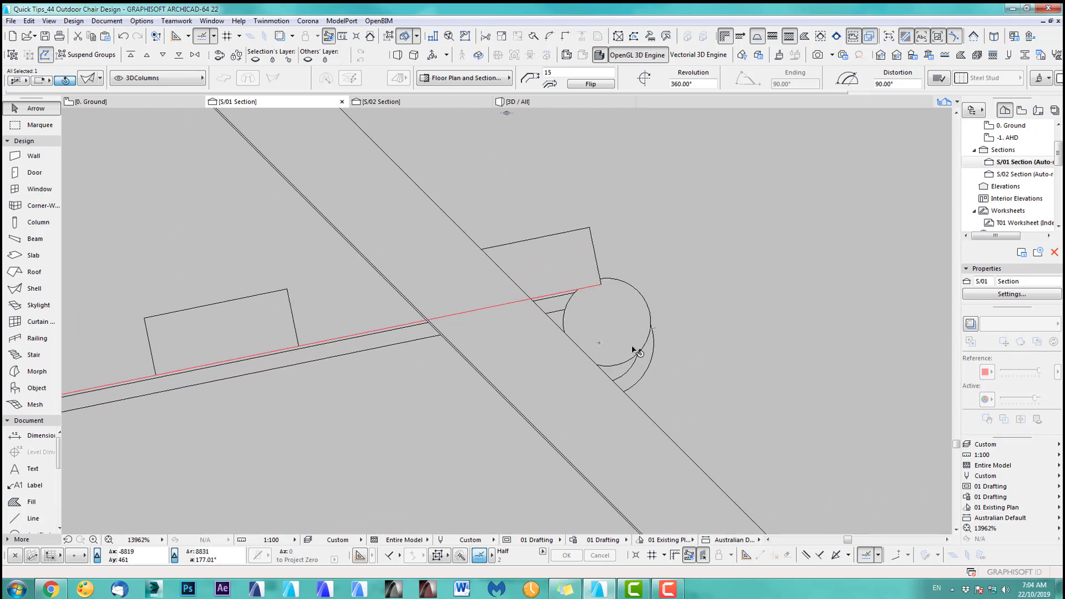
{"action": "left_click", "coordinate": [652, 357]}
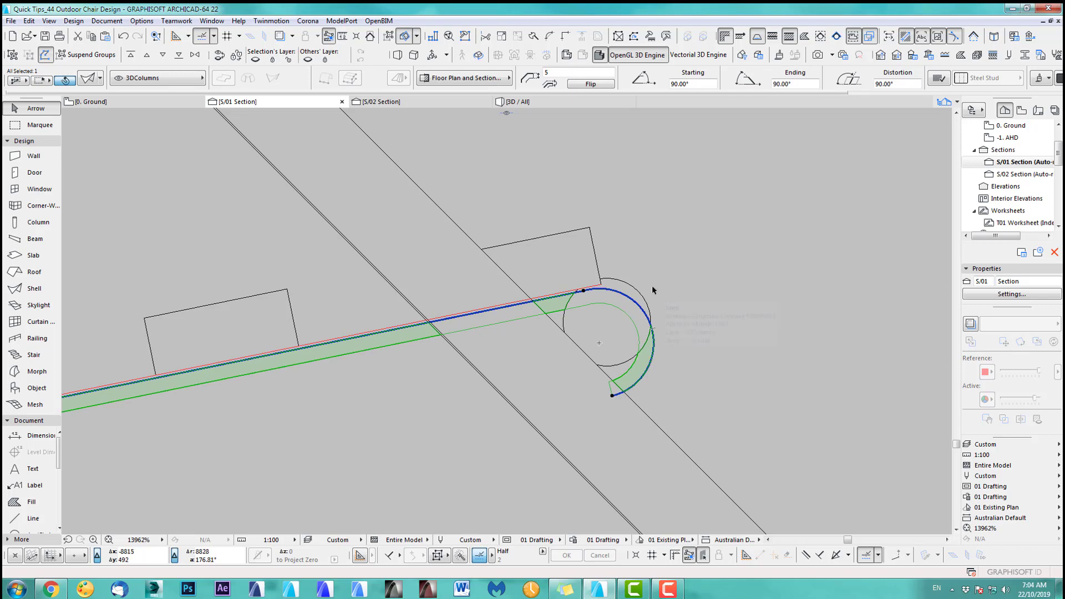
{"action": "scroll", "coordinate": [652, 289], "scroll_direction": "up", "scroll_amount": 5}
{"action": "left_click", "coordinate": [488, 296]}
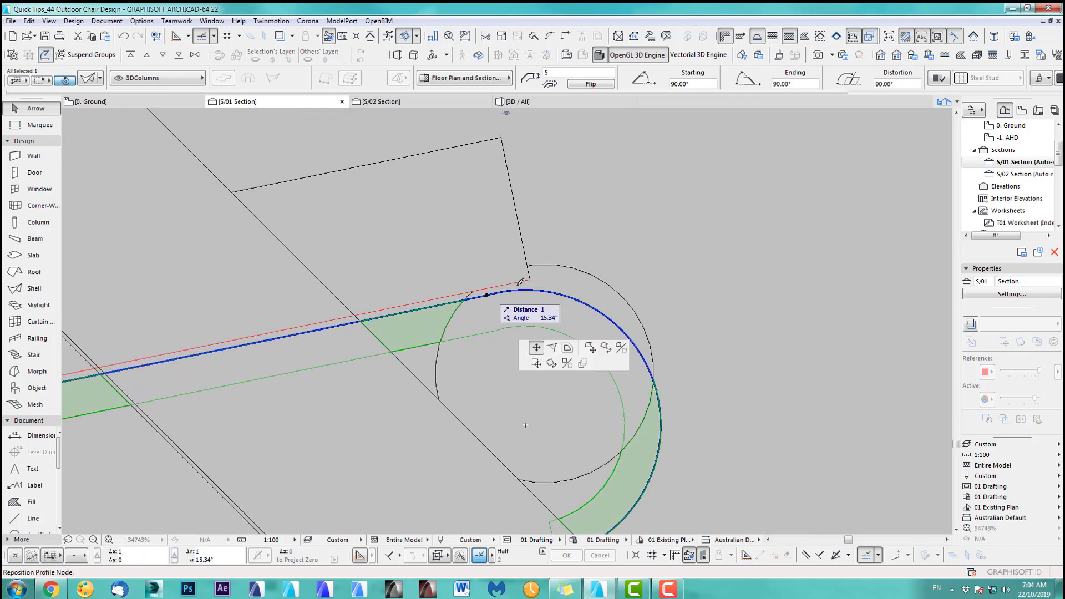
{"action": "left_click", "coordinate": [602, 270]}
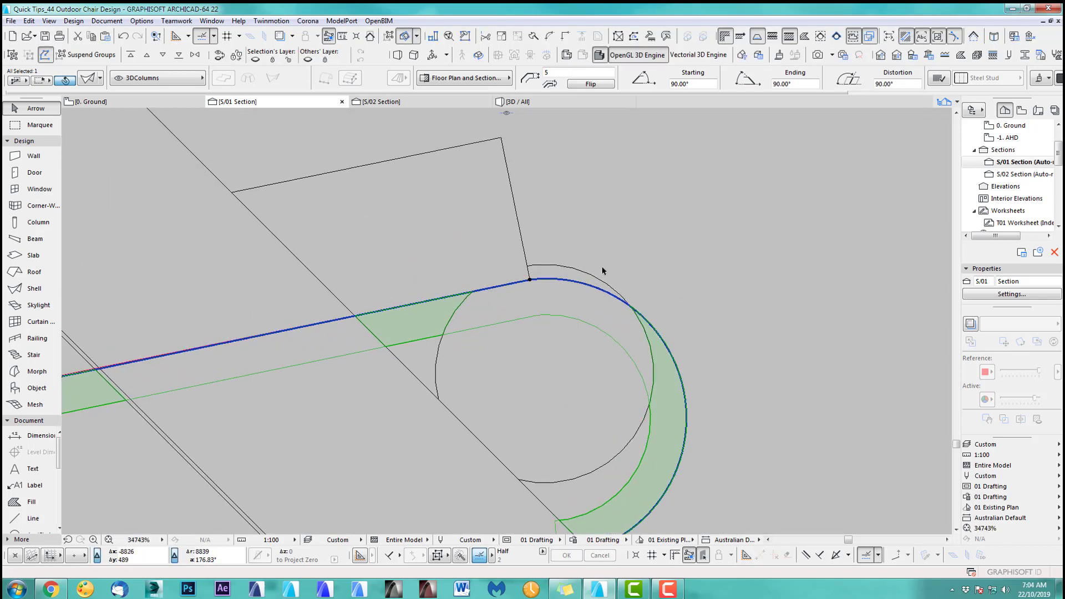
{"action": "scroll", "coordinate": [604, 278], "scroll_direction": "down", "scroll_amount": 4}
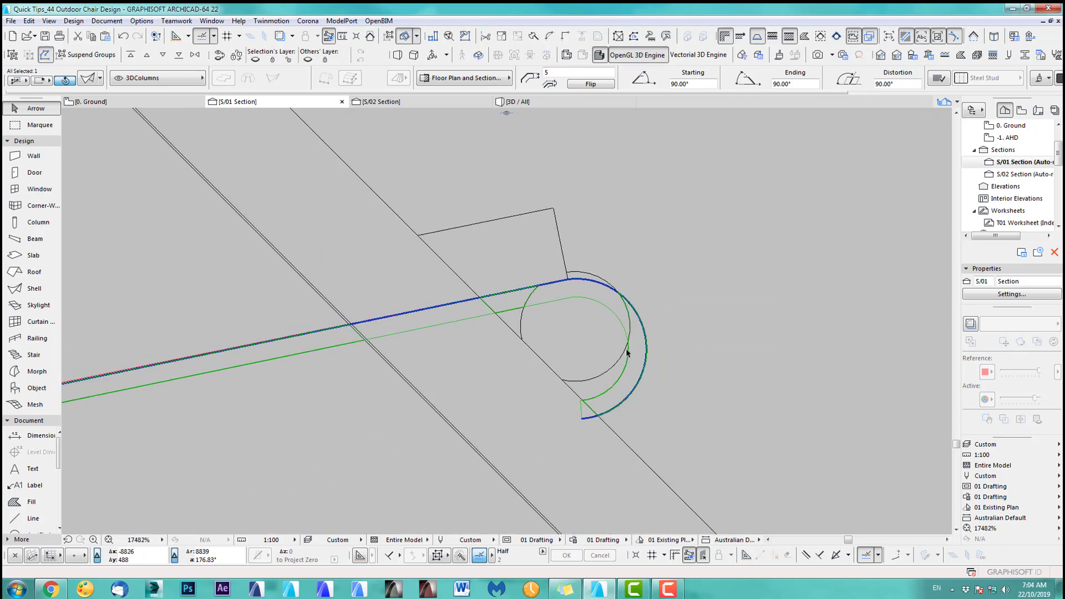
{"action": "left_click", "coordinate": [583, 414]}
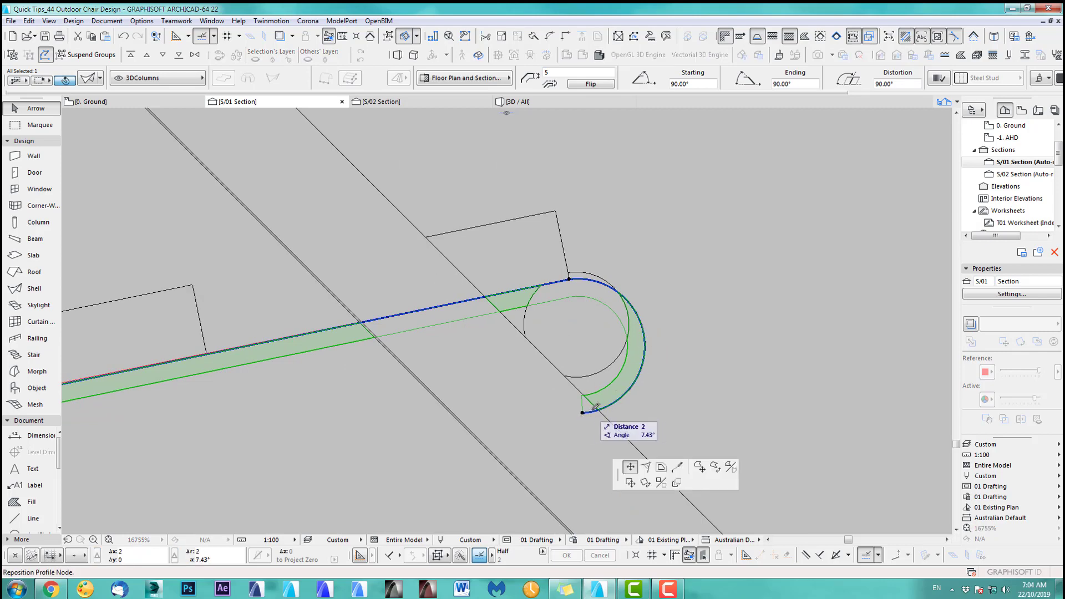
Move the front tube by its centre to the centre of the shell's front hook so it nests inside the curve.
{"action": "left_click", "coordinate": [627, 357]}
{"action": "key", "text": "ctrl+d"}
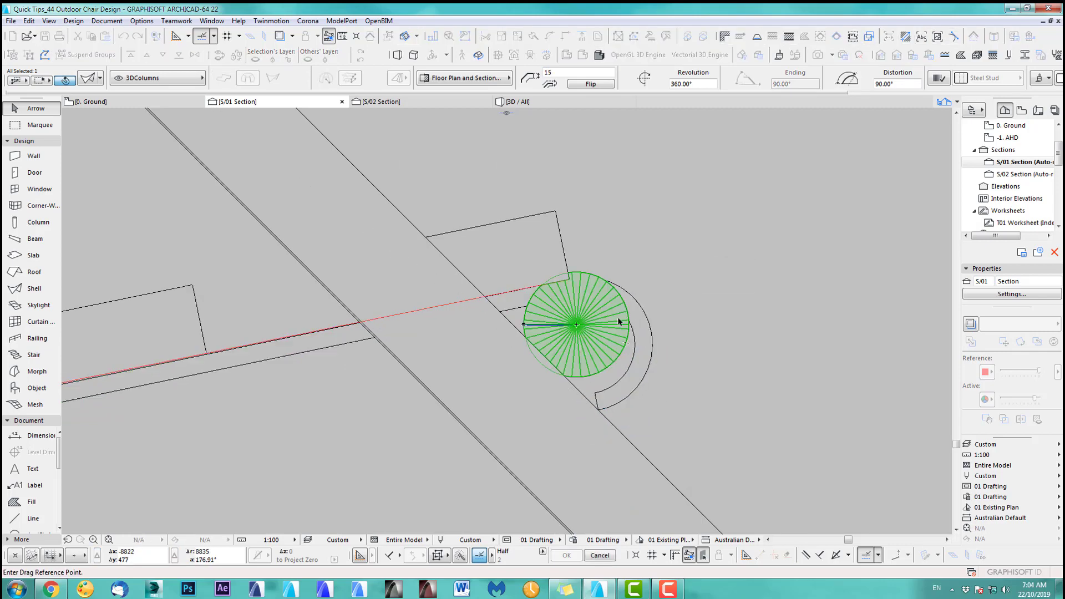
{"action": "left_click", "coordinate": [576, 324]}
{"action": "left_click", "coordinate": [582, 344]}
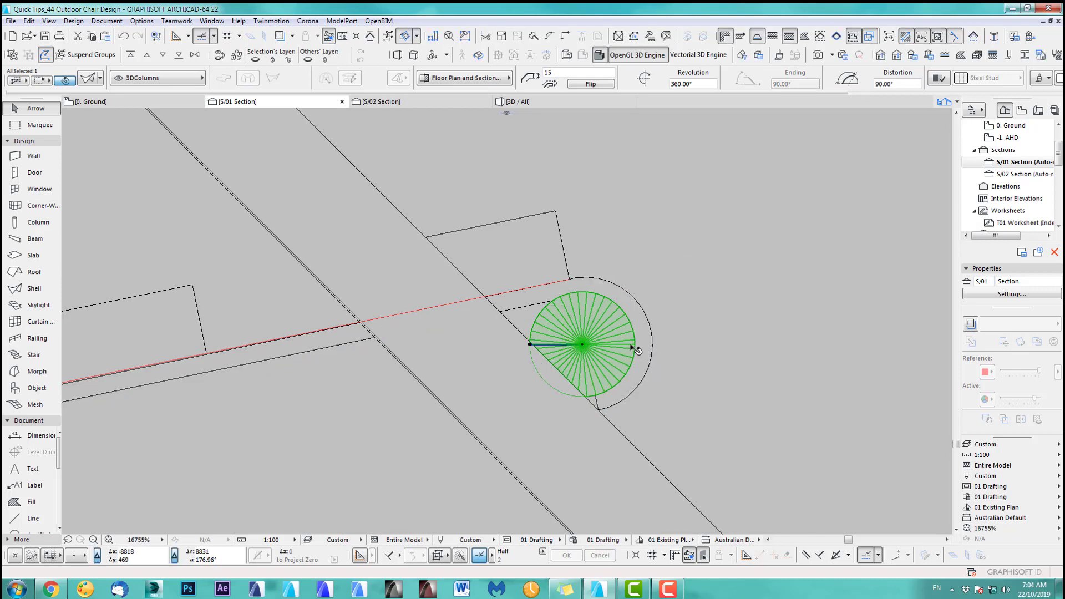
{"action": "scroll", "coordinate": [709, 327], "scroll_direction": "down", "scroll_amount": 10}
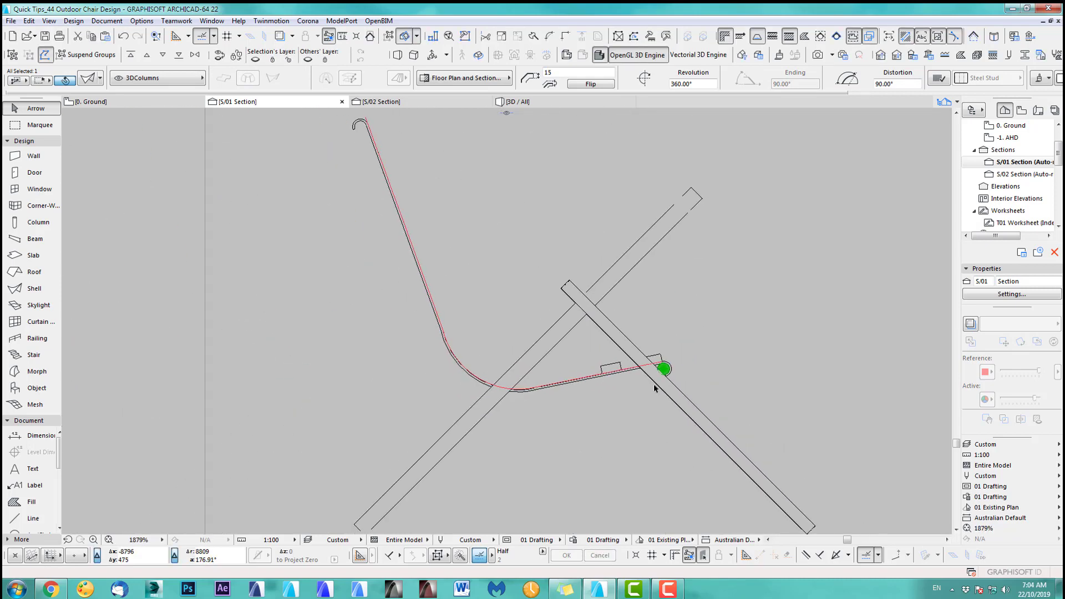
{"action": "left_click", "coordinate": [728, 326]}
{"action": "scroll", "coordinate": [575, 428], "scroll_direction": "down", "scroll_amount": 2}
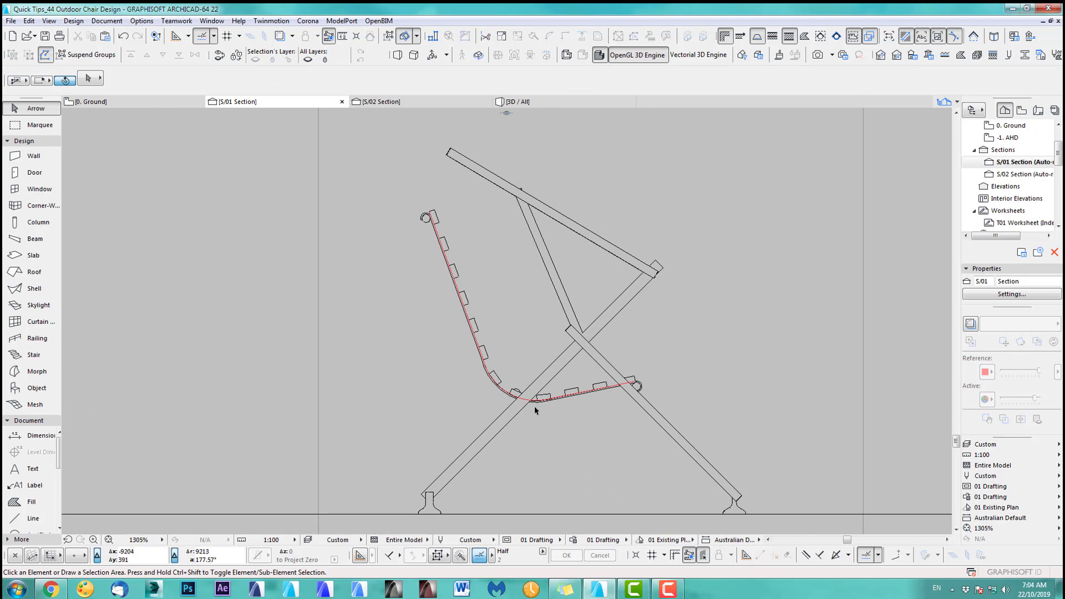
Move the middle tube from behind the slat to below the shell at the seat bend, and check the chair in 3D.
{"action": "scroll", "coordinate": [535, 409], "scroll_direction": "up", "scroll_amount": 5}
{"action": "scroll", "coordinate": [560, 399], "scroll_direction": "up", "scroll_amount": 8}
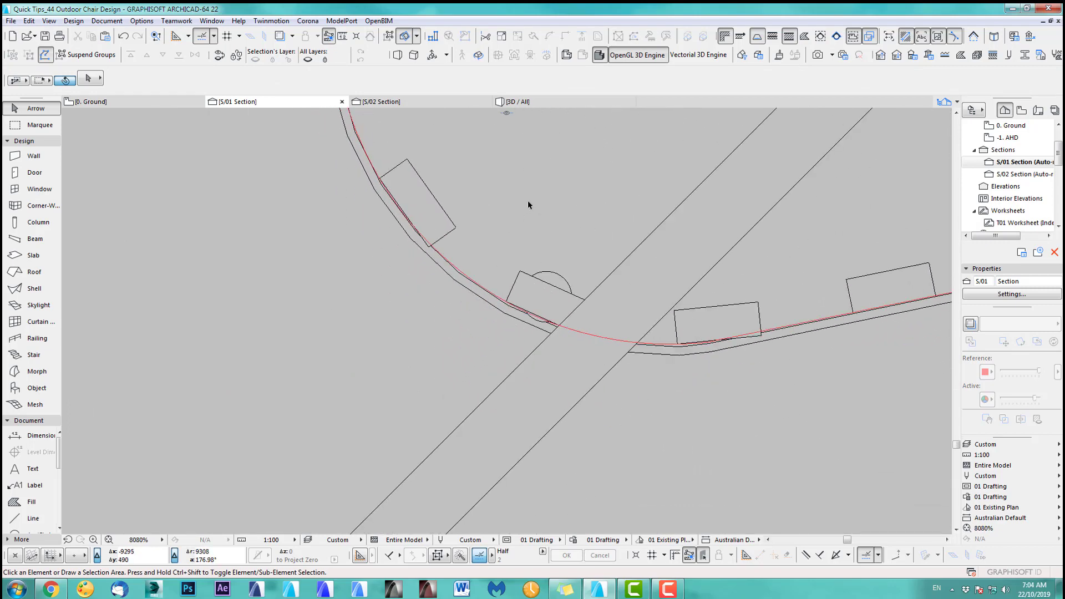
{"action": "left_click_drag", "start_coordinate": [559, 275], "coordinate": [525, 329]}
{"action": "left_click", "coordinate": [649, 398]}
{"action": "key", "text": "F3"}
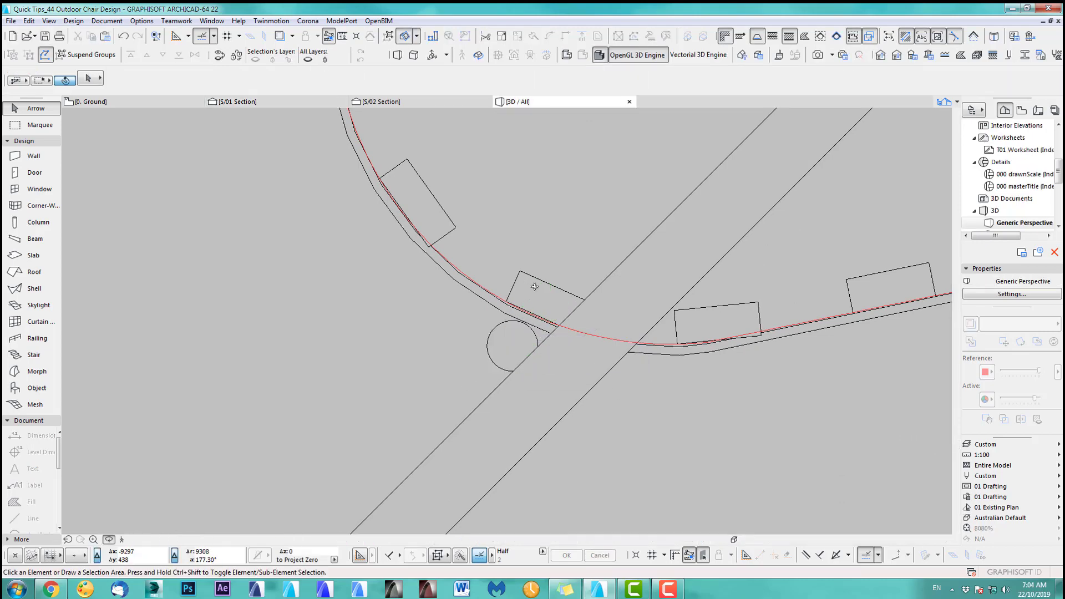
{"action": "middle_click_drag", "start_coordinate": [700, 395], "coordinate": [536, 388], "text": "shift"}
{"action": "middle_click_drag", "start_coordinate": [333, 425], "coordinate": [505, 420], "text": "shift"}
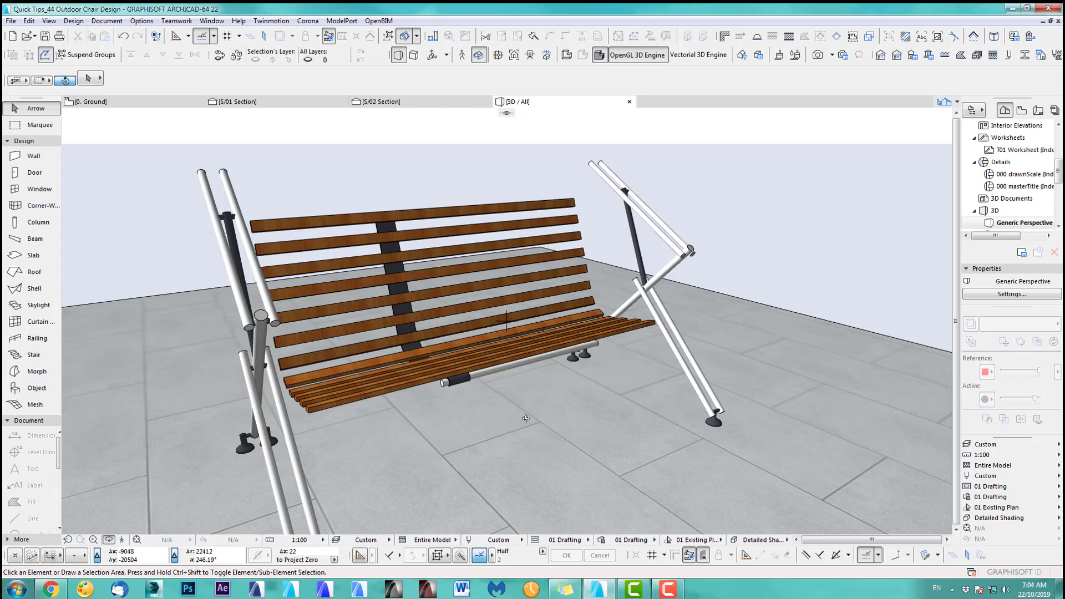
In the ground floor plan, move the shell support alone along the slats to just beyond the tubes' lower ends.
{"action": "key", "text": "F2"}
{"action": "scroll", "coordinate": [571, 343], "scroll_direction": "up", "scroll_amount": 3}
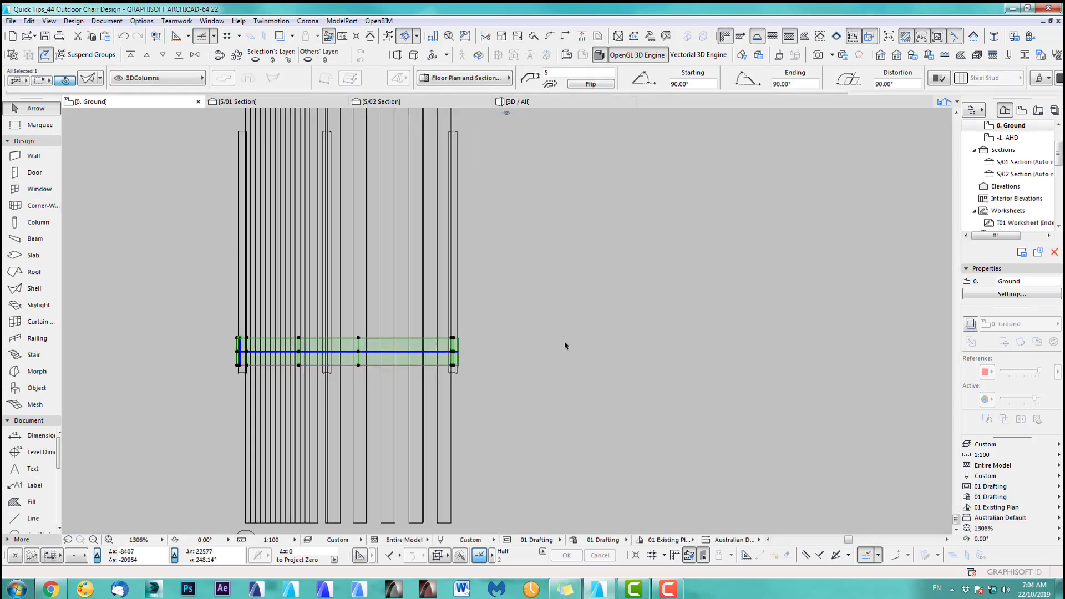
{"action": "left_click", "coordinate": [499, 350]}
{"action": "left_click", "coordinate": [459, 357]}
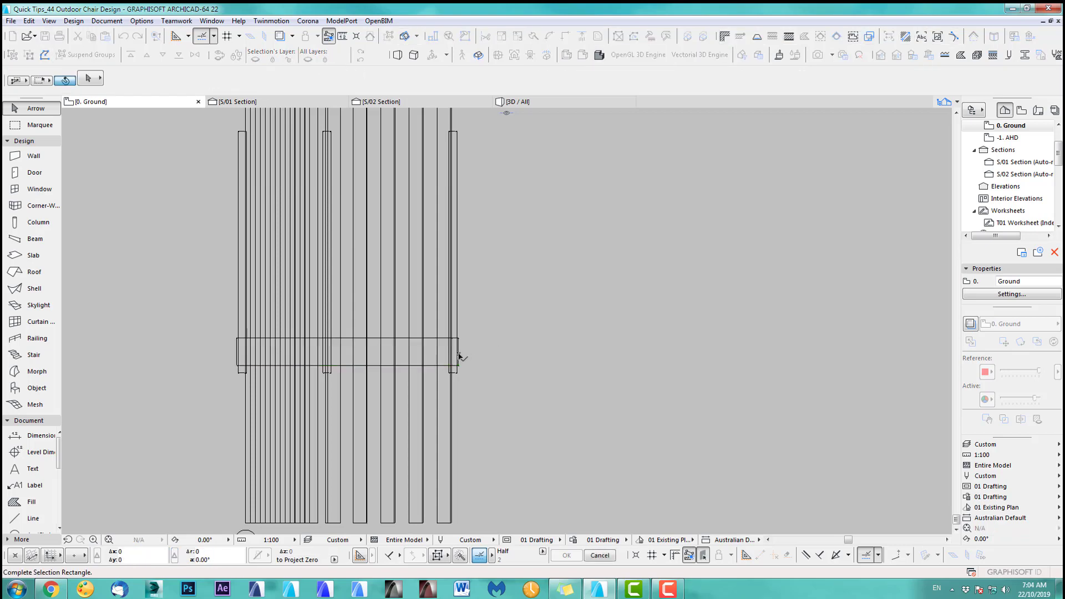
{"action": "left_click", "coordinate": [456, 344]}
{"action": "middle_click_drag", "start_coordinate": [488, 399], "coordinate": [614, 333]}
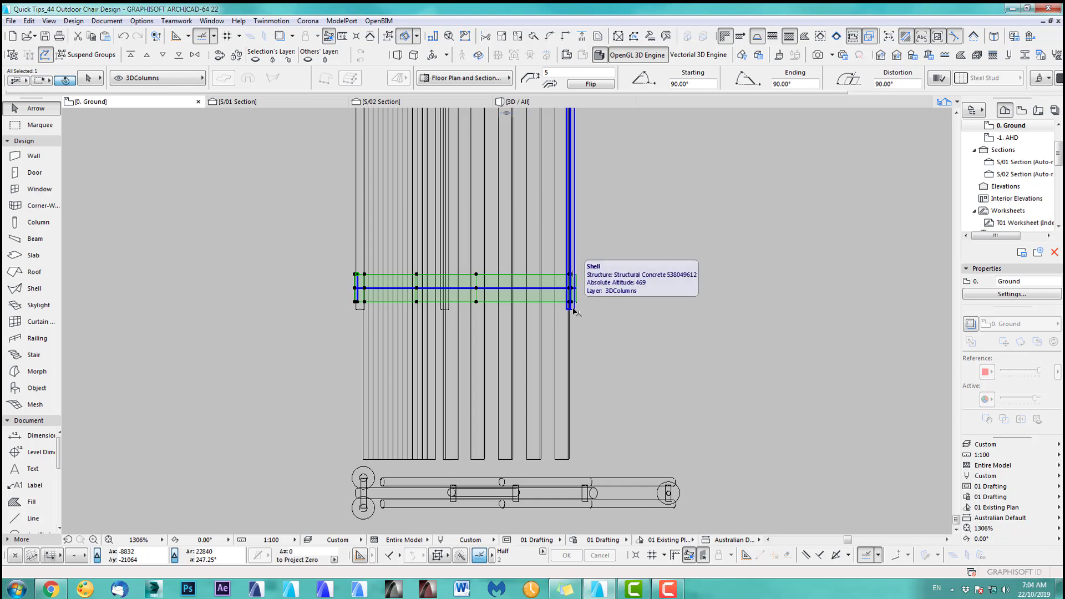
{"action": "left_click", "coordinate": [610, 309]}
{"action": "left_click", "coordinate": [573, 291]}
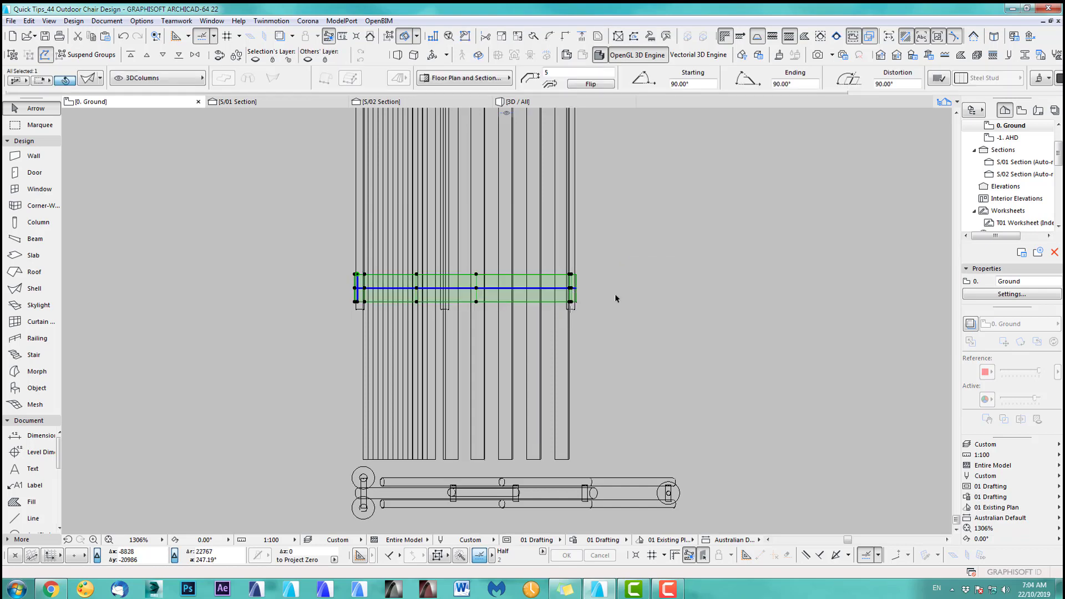
{"action": "left_click_drag", "start_coordinate": [592, 283], "coordinate": [598, 353]}
{"action": "scroll", "coordinate": [598, 352], "scroll_direction": "down", "scroll_amount": 3}
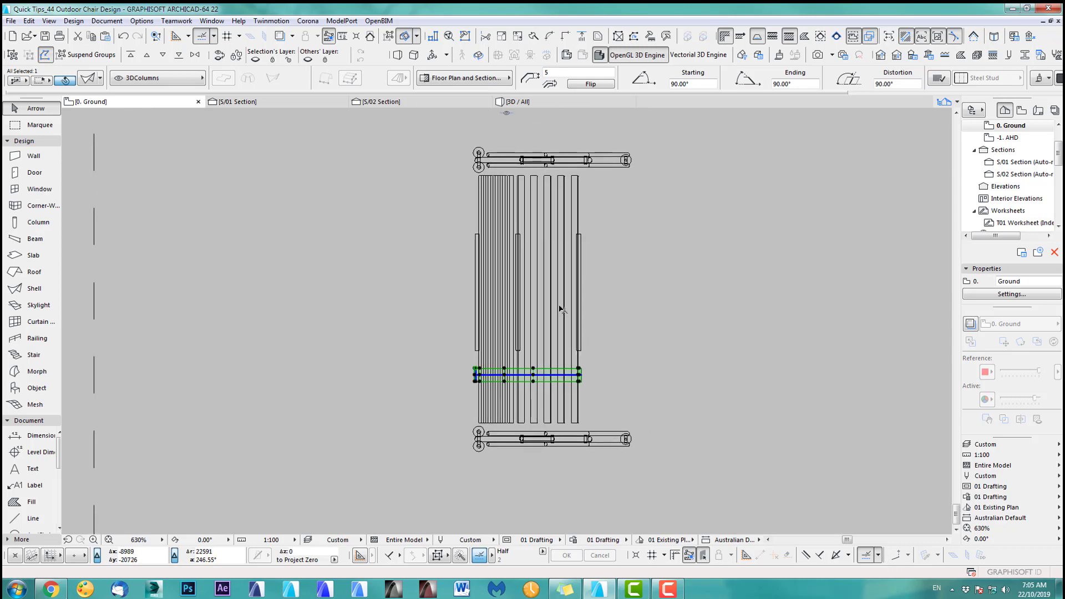
Mirror a copy of the shell support about a horizontal axis across the middle of the slats.
{"action": "left_click", "coordinate": [29, 21]}
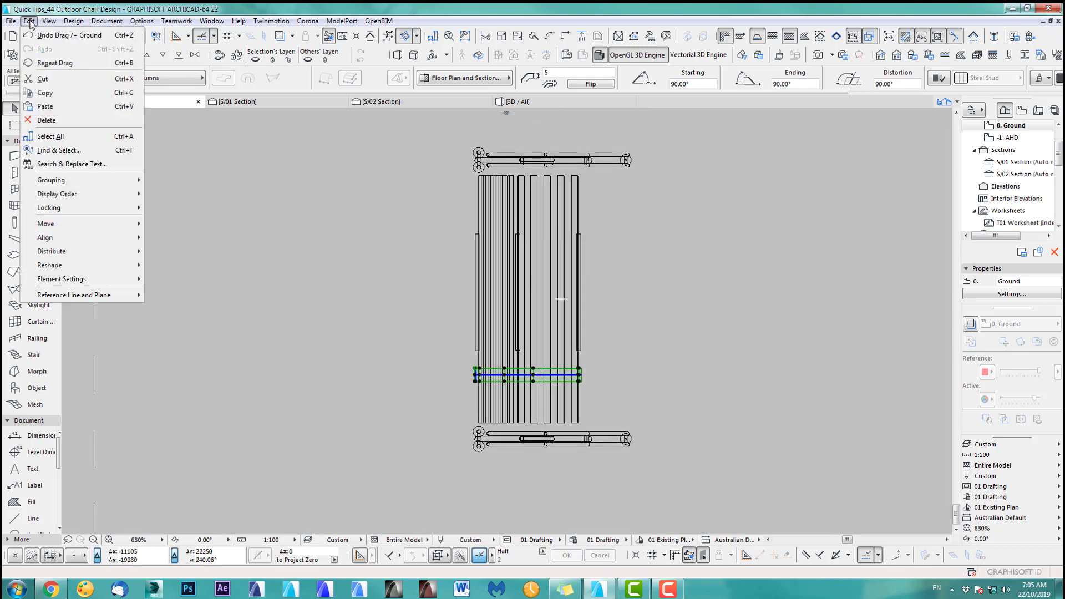
{"action": "mouse_move", "coordinate": [54, 225]}
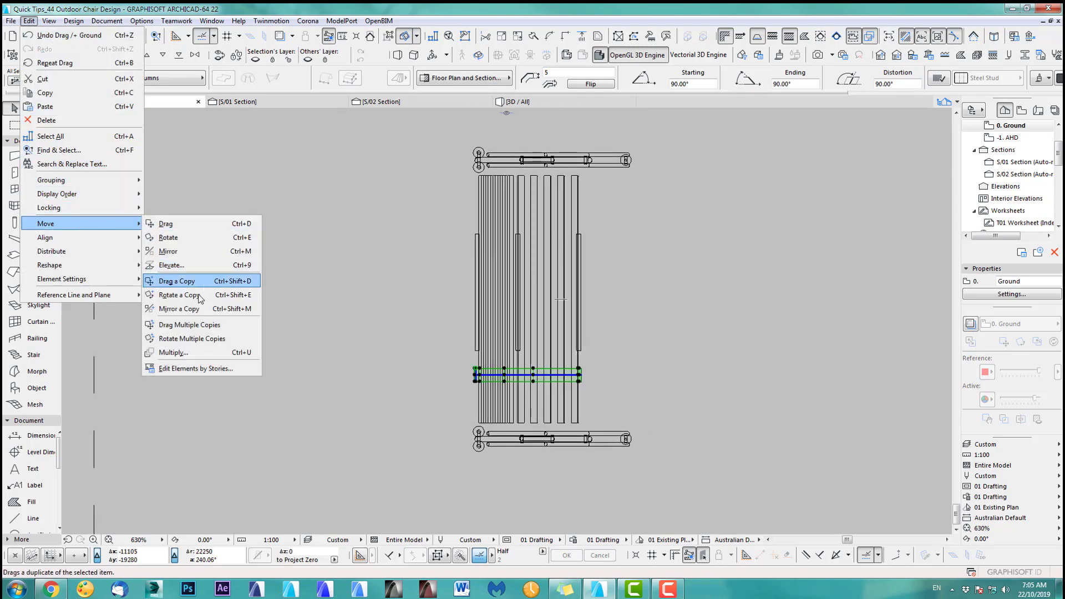
{"action": "left_click", "coordinate": [179, 309]}
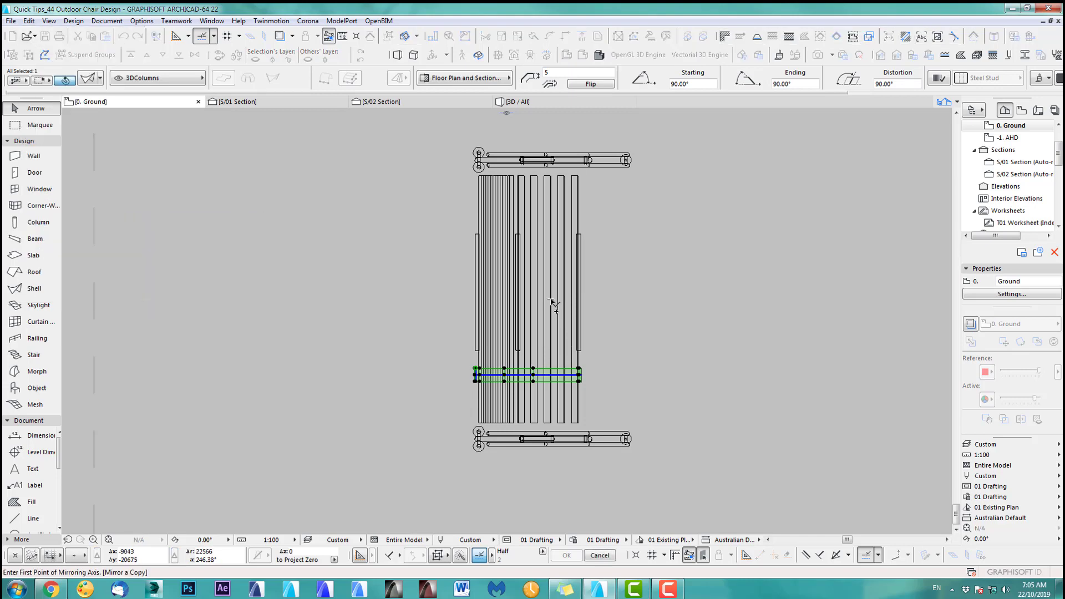
{"action": "left_click", "coordinate": [552, 301]}
{"action": "left_click", "coordinate": [606, 300]}
{"action": "left_click", "coordinate": [643, 299]}
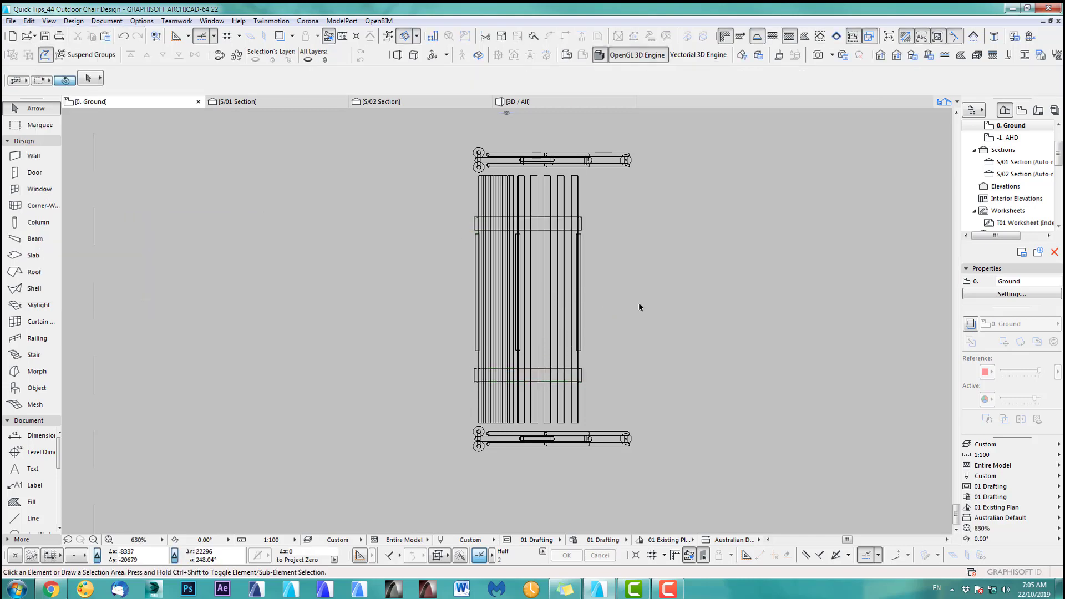
Move the three long tubes together about 735 mm straight down in plan so their ends cross the lower side frame.
{"action": "left_click", "coordinate": [579, 349]}
{"action": "left_click", "coordinate": [519, 349], "text": "shift"}
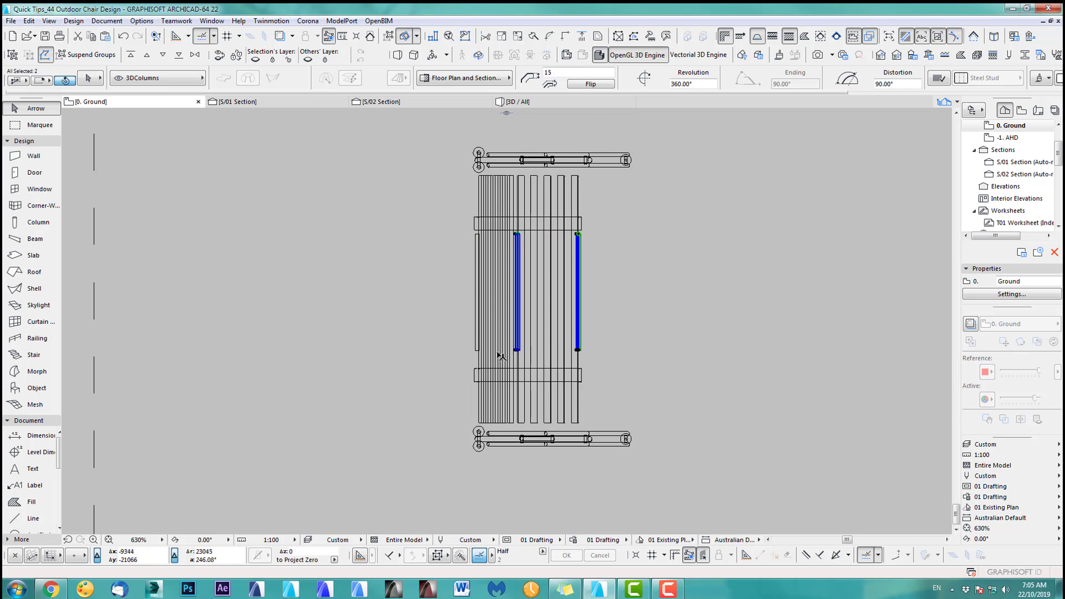
{"action": "left_click", "coordinate": [479, 350], "text": "shift"}
{"action": "scroll", "coordinate": [578, 384], "scroll_direction": "up", "scroll_amount": 2}
{"action": "middle_click_drag", "start_coordinate": [578, 383], "coordinate": [575, 325]}
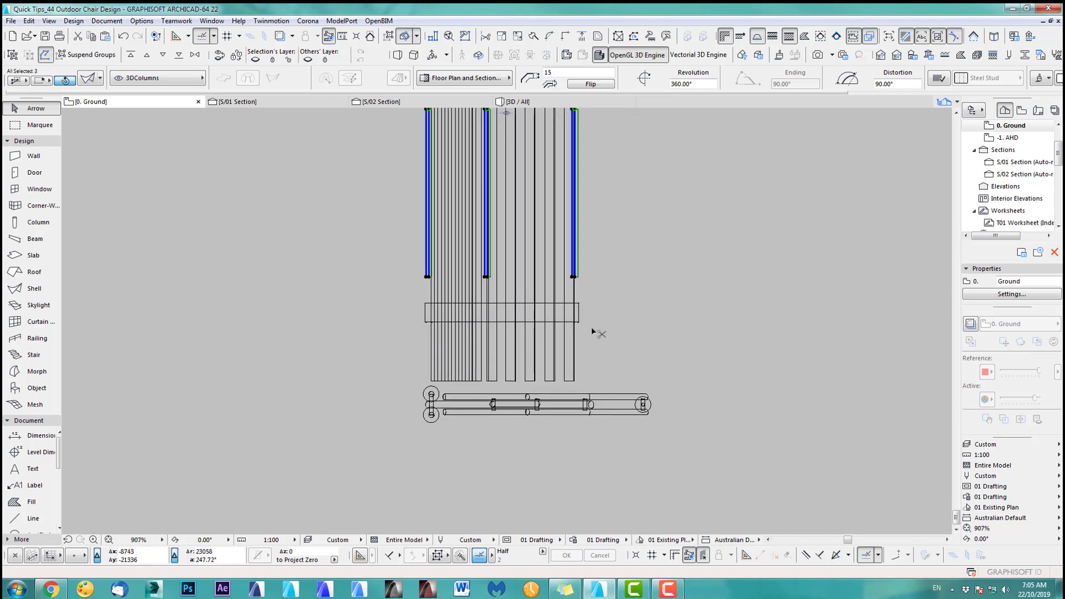
{"action": "key", "text": "ctrl+d"}
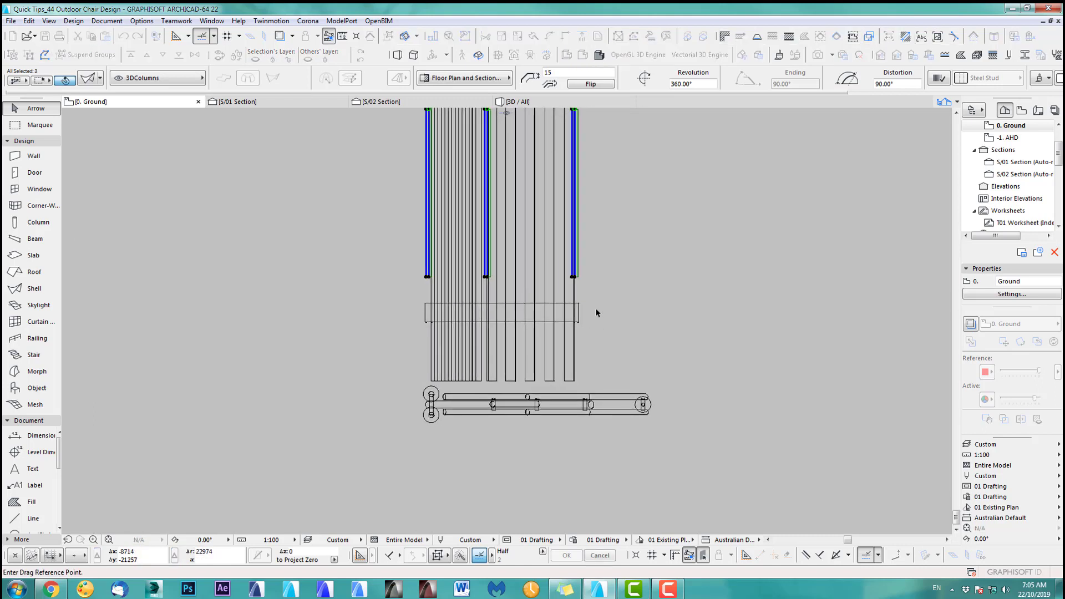
{"action": "left_click", "coordinate": [575, 277]}
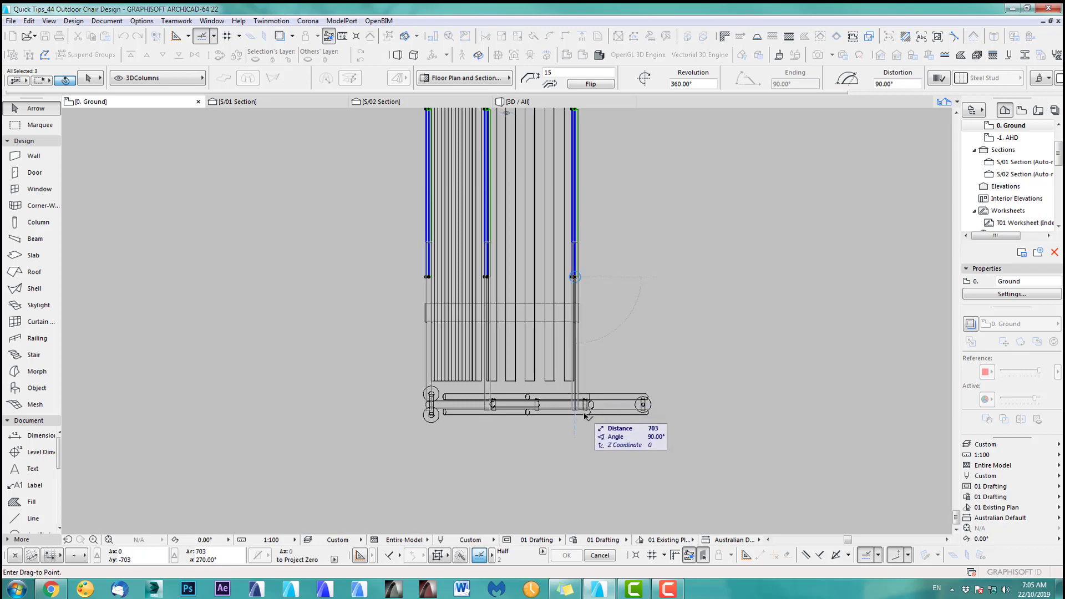
{"action": "scroll", "coordinate": [583, 420], "scroll_direction": "up", "scroll_amount": 4}
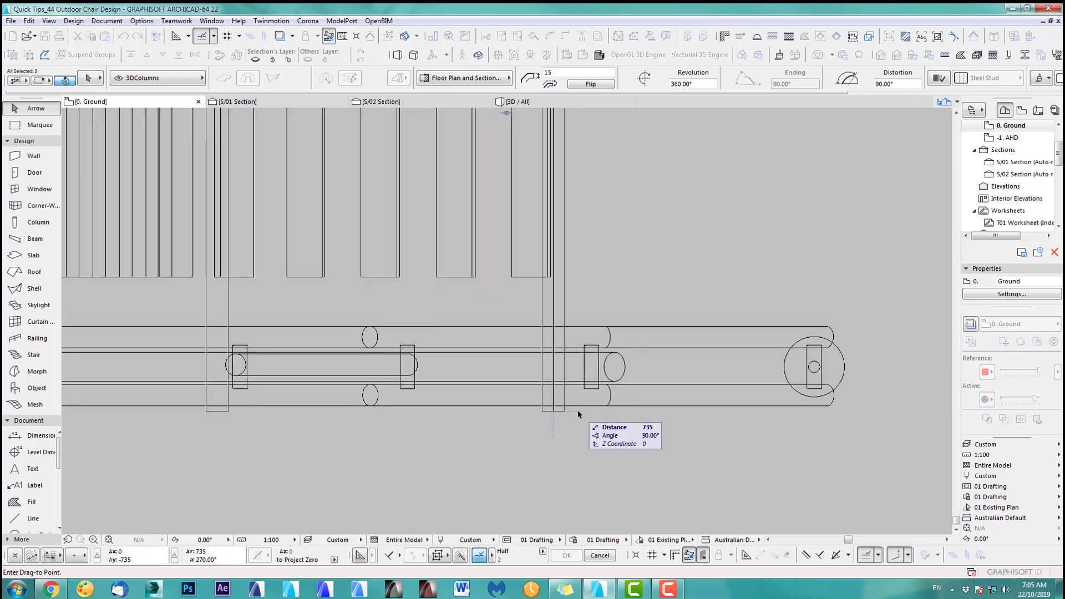
{"action": "left_click", "coordinate": [575, 416]}
Check the tubes in 3D, and in plan shift the middle tube back up about 30 mm along its length.
{"action": "key", "text": "F3"}
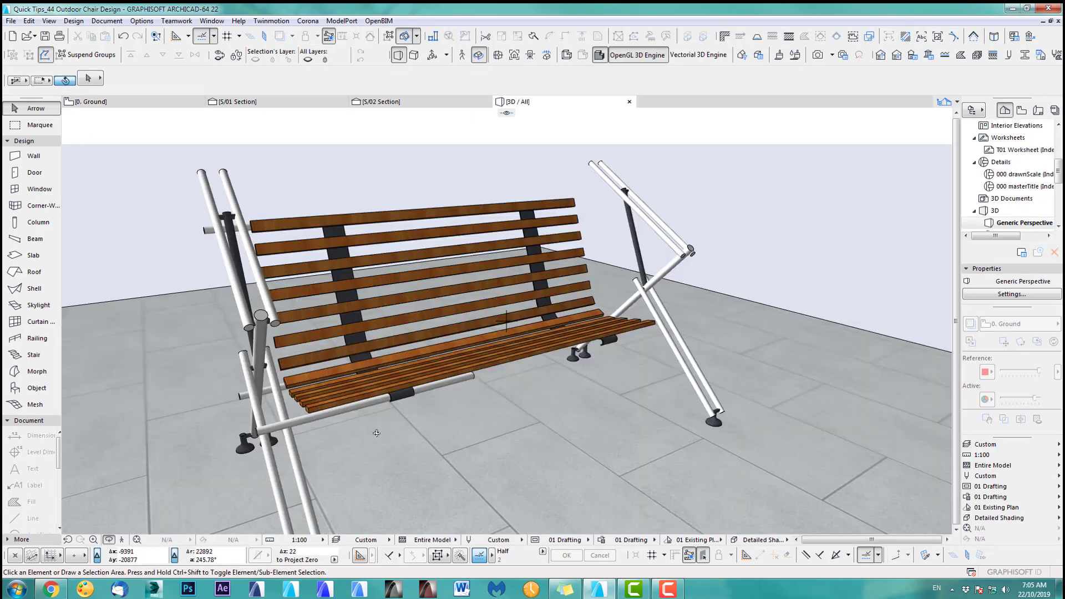
{"action": "left_click_drag", "start_coordinate": [275, 457], "coordinate": [528, 409]}
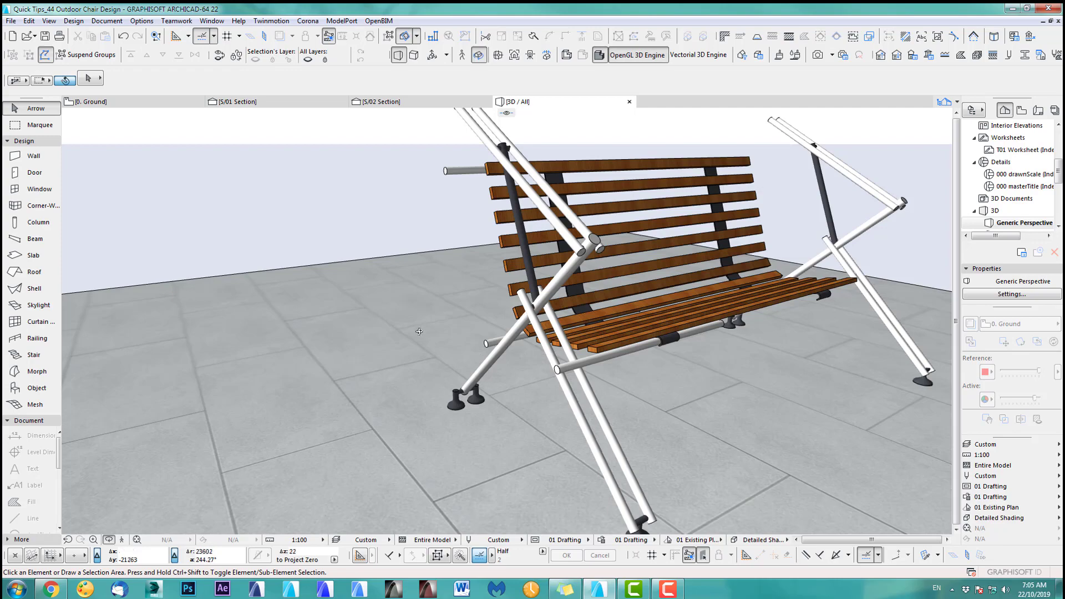
{"action": "left_click_drag", "start_coordinate": [531, 352], "coordinate": [724, 342]}
{"action": "left_click_drag", "start_coordinate": [693, 213], "coordinate": [693, 212]}
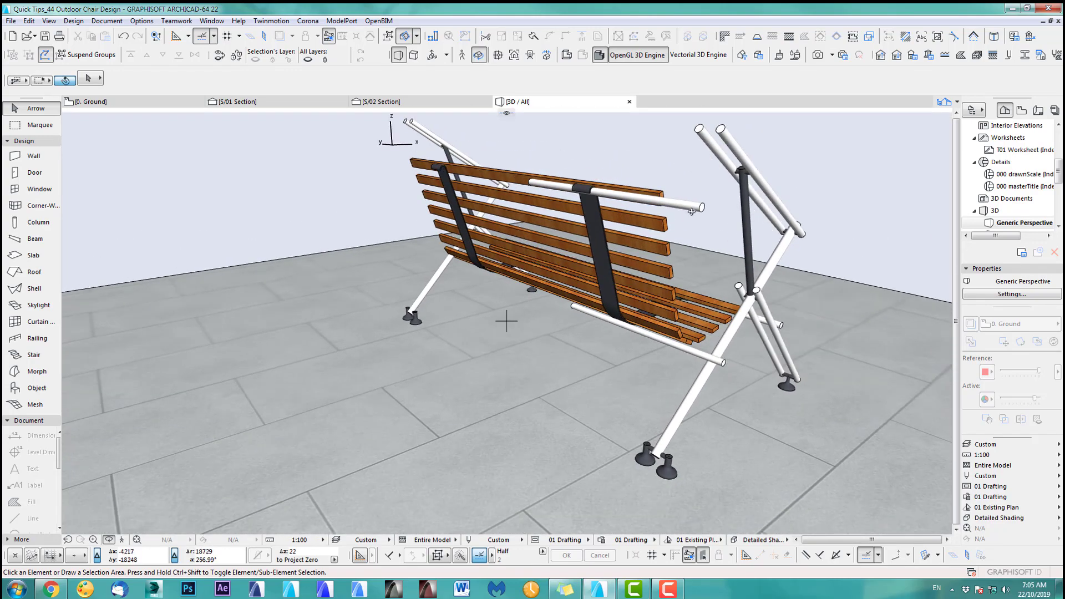
{"action": "key", "text": "F2"}
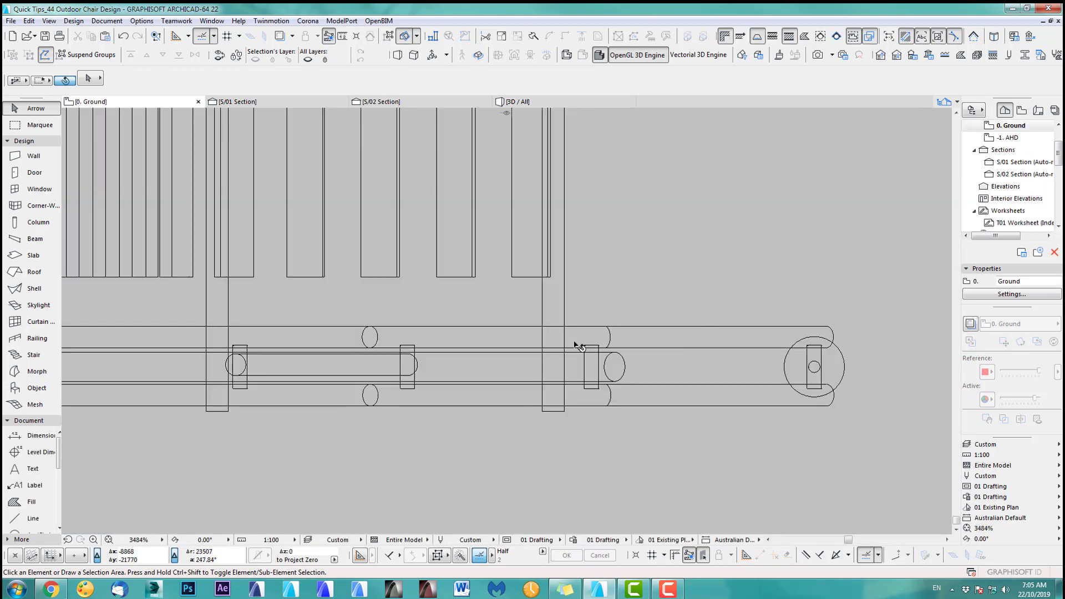
{"action": "scroll", "coordinate": [508, 386], "scroll_direction": "down", "scroll_amount": 3}
{"action": "middle_click_drag", "start_coordinate": [507, 390], "coordinate": [749, 386]}
{"action": "scroll", "coordinate": [648, 392], "scroll_direction": "up", "scroll_amount": 4}
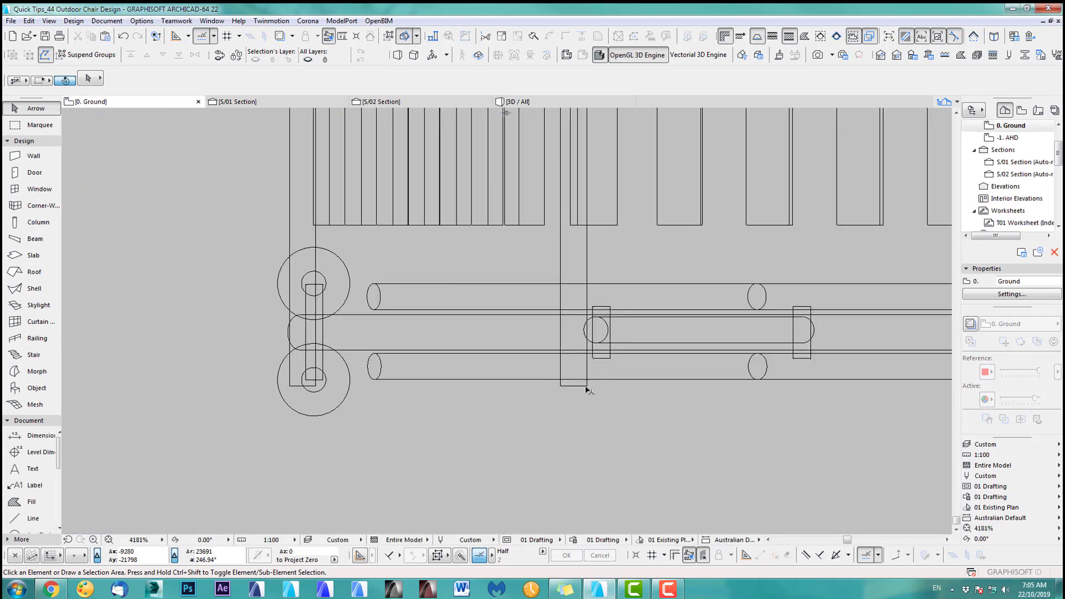
{"action": "left_click", "coordinate": [575, 388]}
{"action": "key", "text": "ctrl+d"}
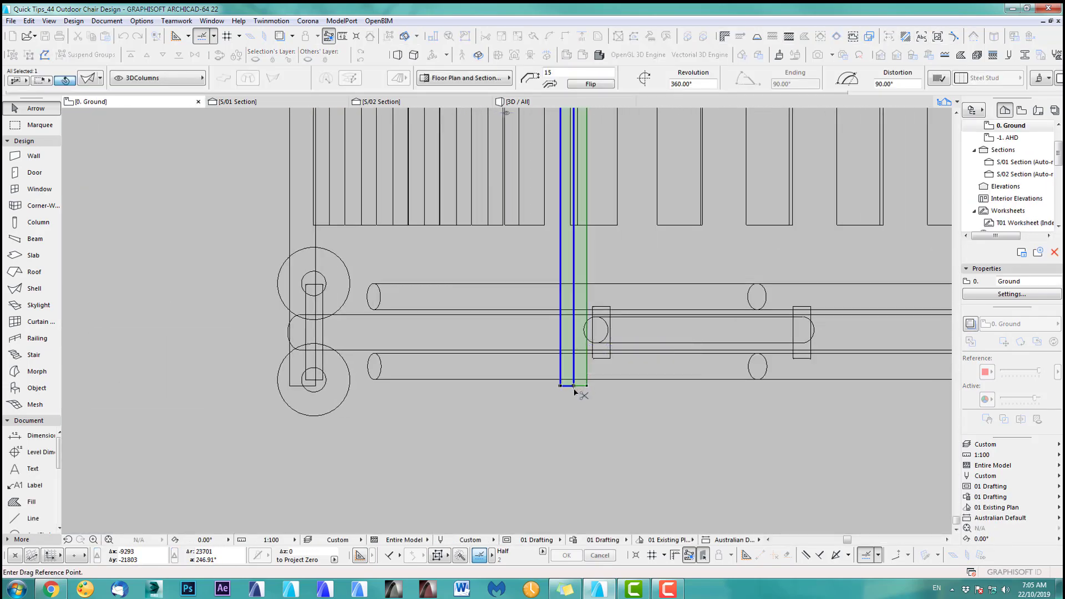
{"action": "left_click", "coordinate": [573, 387]}
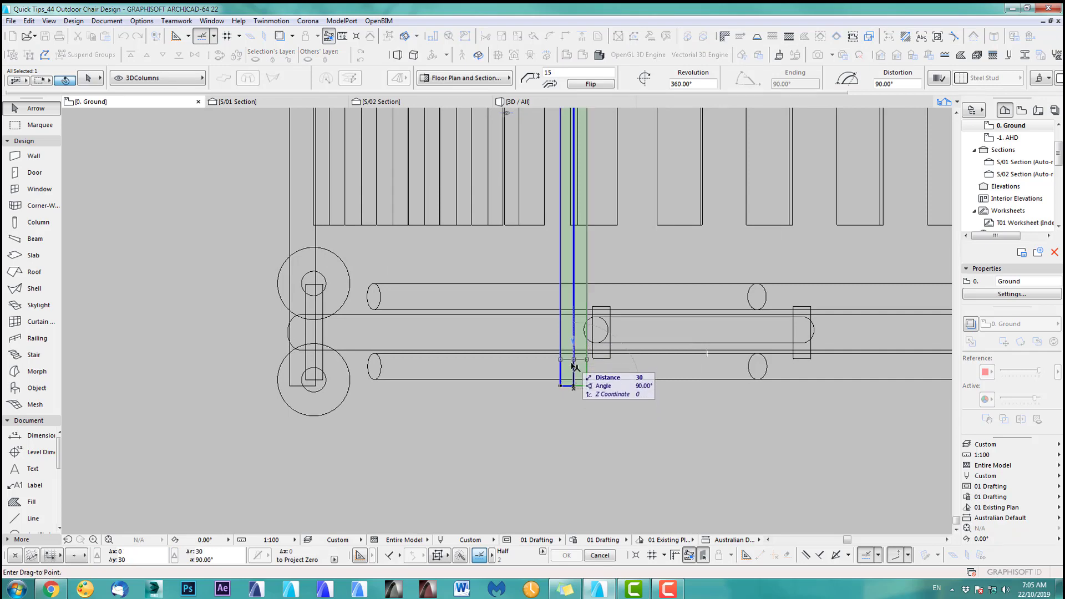
{"action": "left_click", "coordinate": [574, 362]}
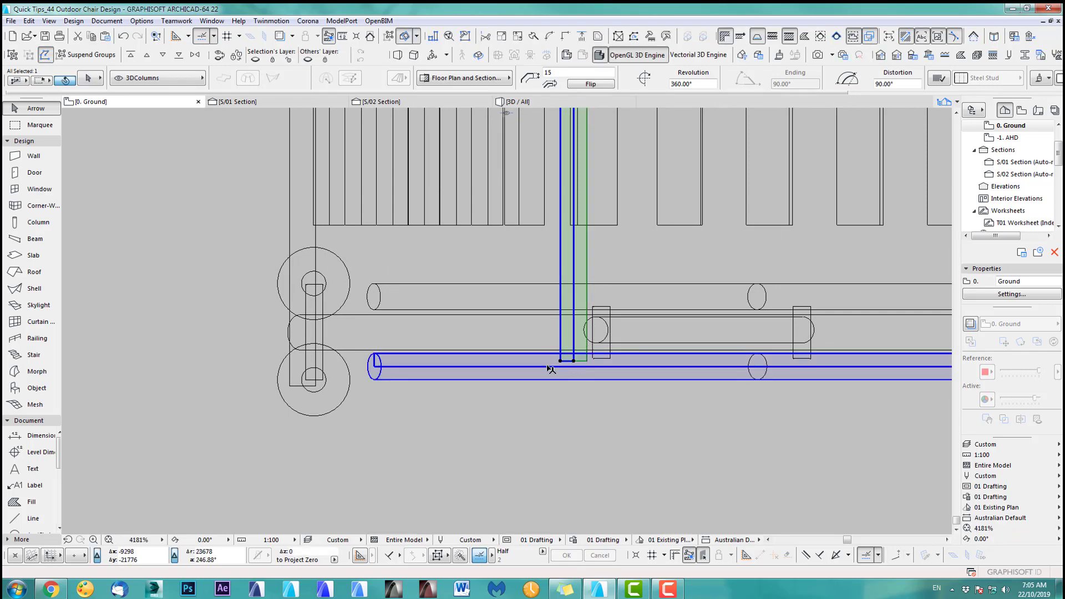
Move the backrest's top tube up in plan so its lower end sits just beyond the slat ends, clear of the side frame.
{"action": "middle_click_drag", "start_coordinate": [403, 427], "coordinate": [492, 460]}
{"action": "left_click", "coordinate": [392, 419]}
{"action": "key", "text": "ctrl+d"}
{"action": "left_click", "coordinate": [393, 419]}
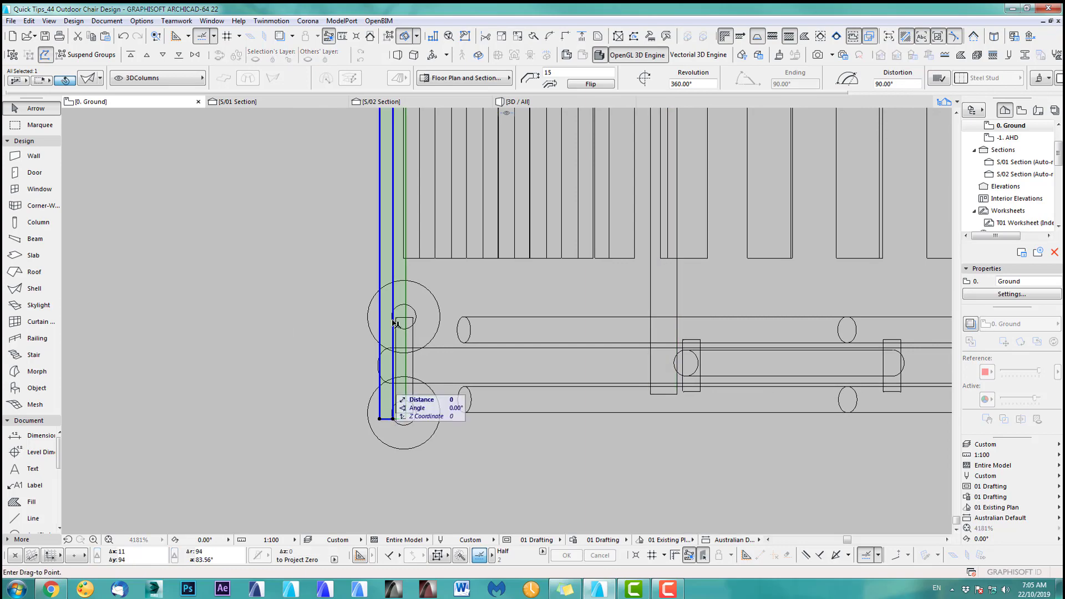
{"action": "left_click", "coordinate": [392, 274]}
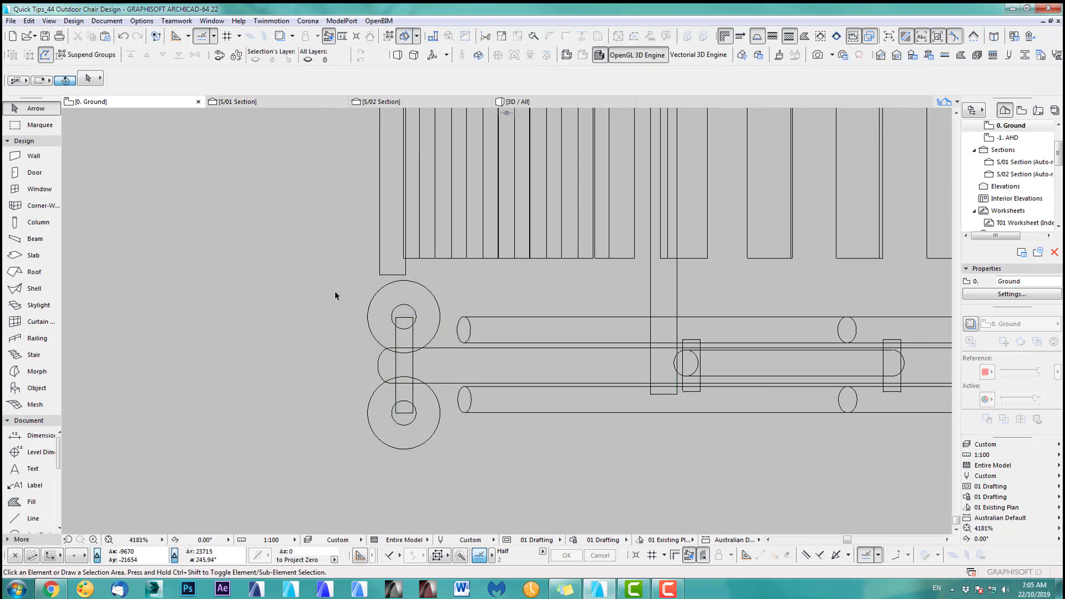
Examine the tubes' ends against the side frames in 3D and in plan, viewing the bench from both sides.
{"action": "key", "text": "F3"}
{"action": "left_click_drag", "start_coordinate": [758, 284], "coordinate": [498, 289]}
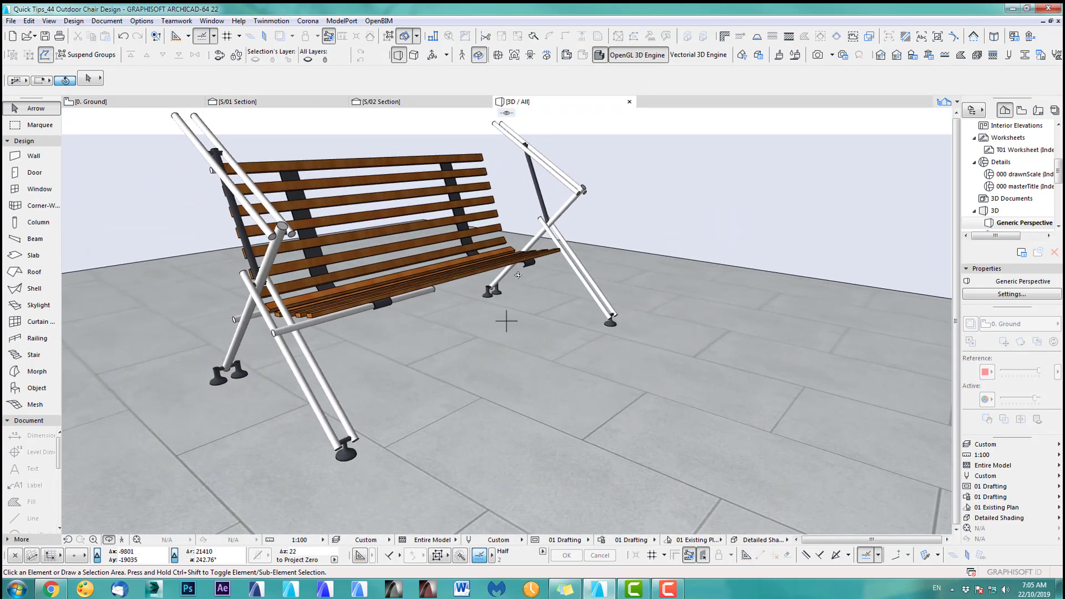
{"action": "key", "text": "F2"}
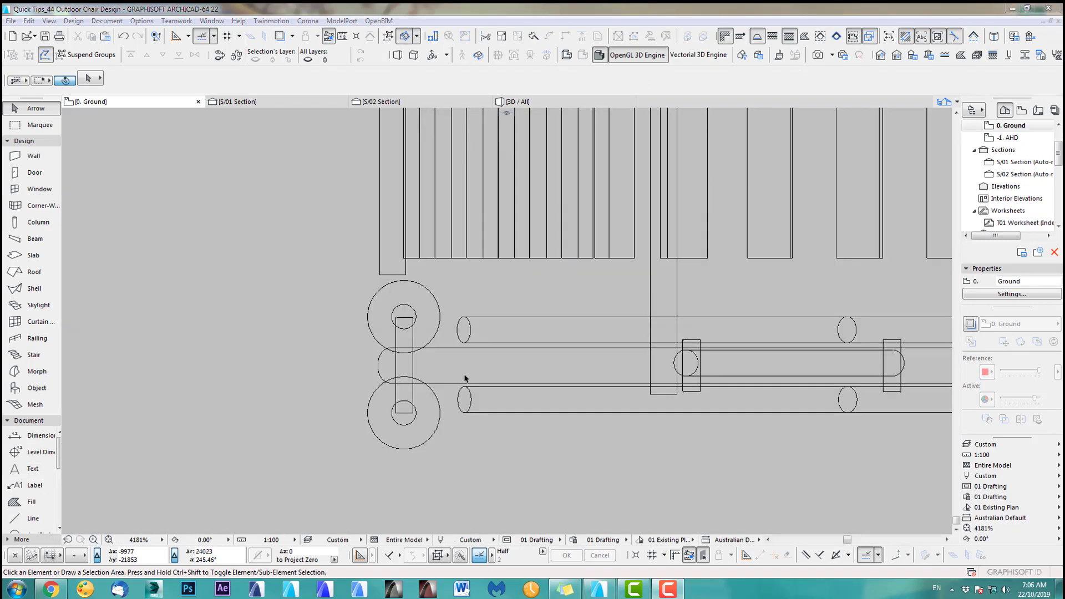
{"action": "scroll", "coordinate": [572, 356], "scroll_direction": "down", "scroll_amount": 6}
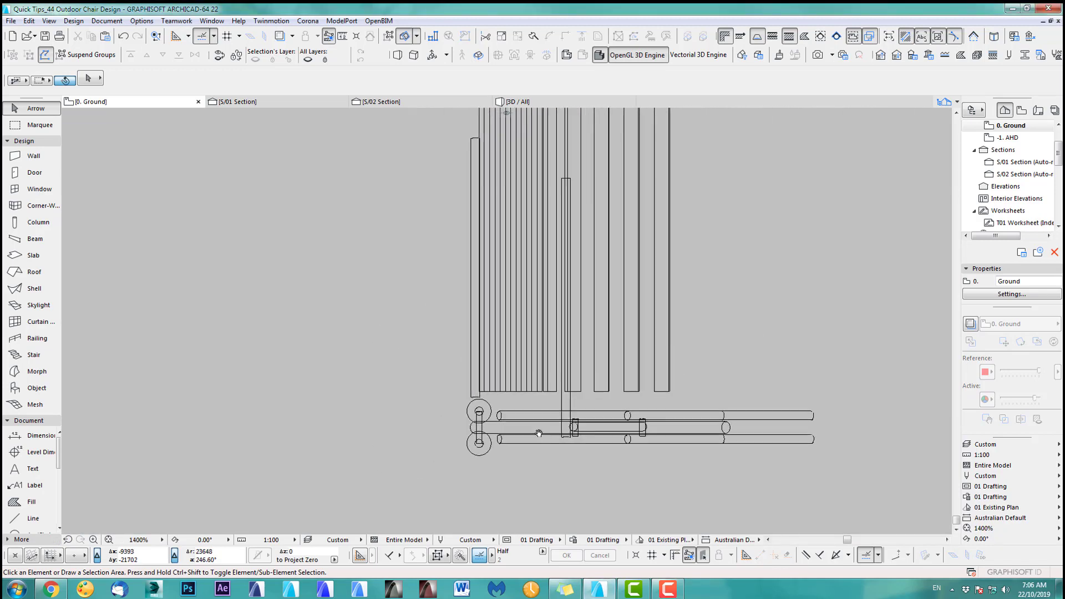
{"action": "scroll", "coordinate": [516, 430], "scroll_direction": "down", "scroll_amount": 1}
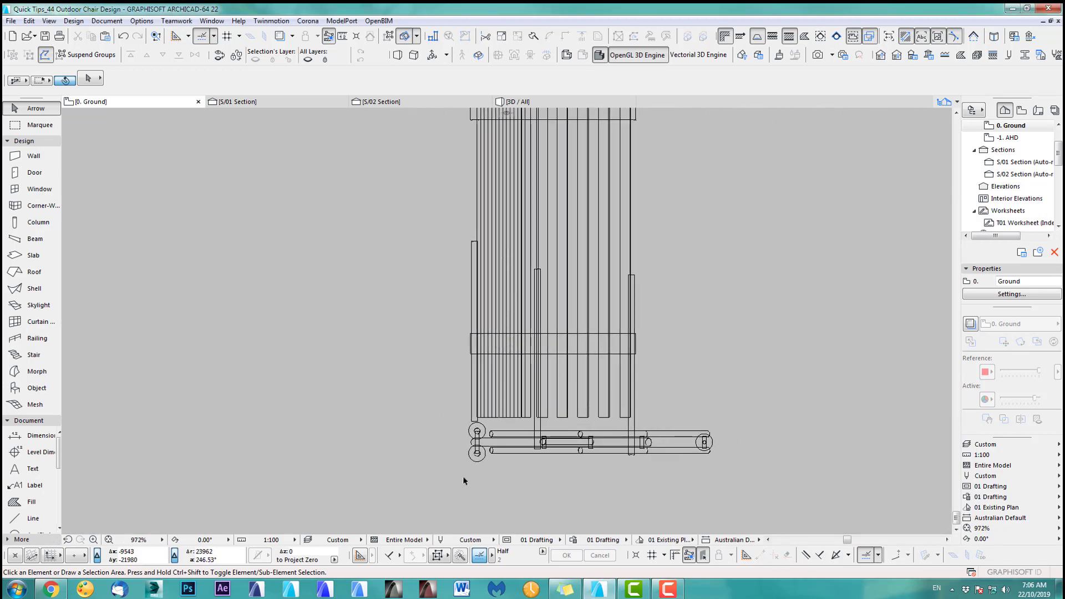
{"action": "scroll", "coordinate": [521, 288], "scroll_direction": "up", "scroll_amount": 3}
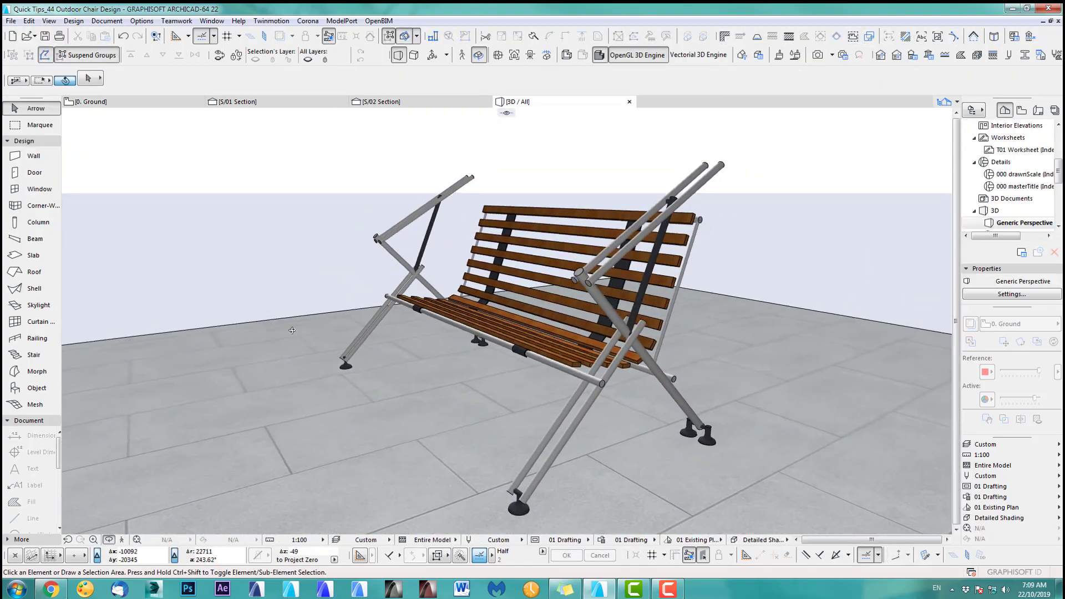
{"action": "middle_click_drag", "start_coordinate": [292, 330], "coordinate": [668, 297], "text": "shift"}
{"action": "middle_click_drag", "start_coordinate": [459, 281], "coordinate": [331, 235], "text": "shift"}
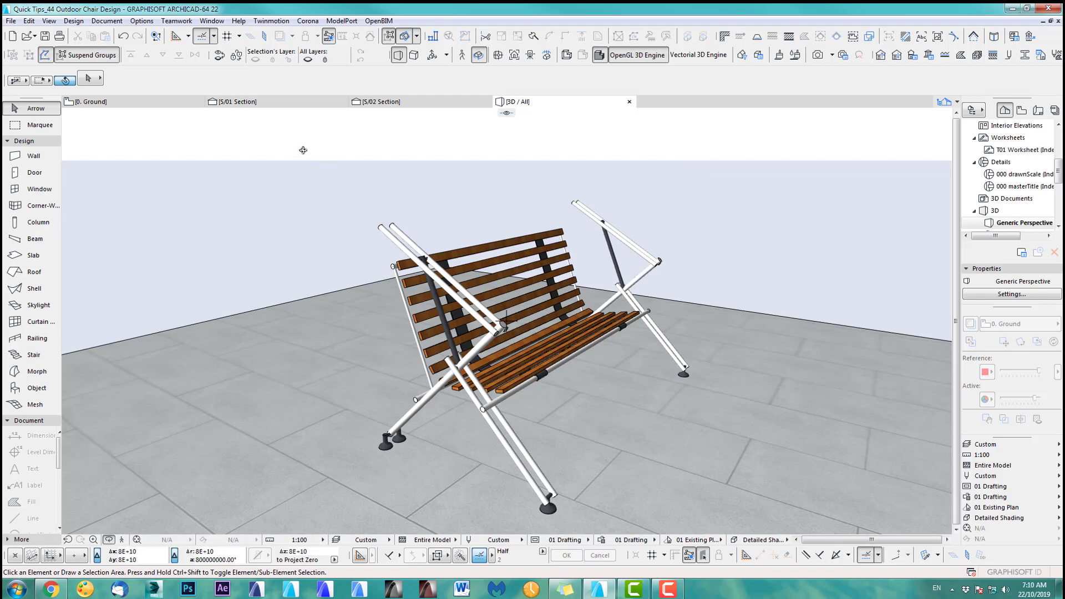
In section S/01, draw a diagonal drafting line from behind the backrest to a point above the front of the chair.
{"action": "left_click", "coordinate": [260, 103]}
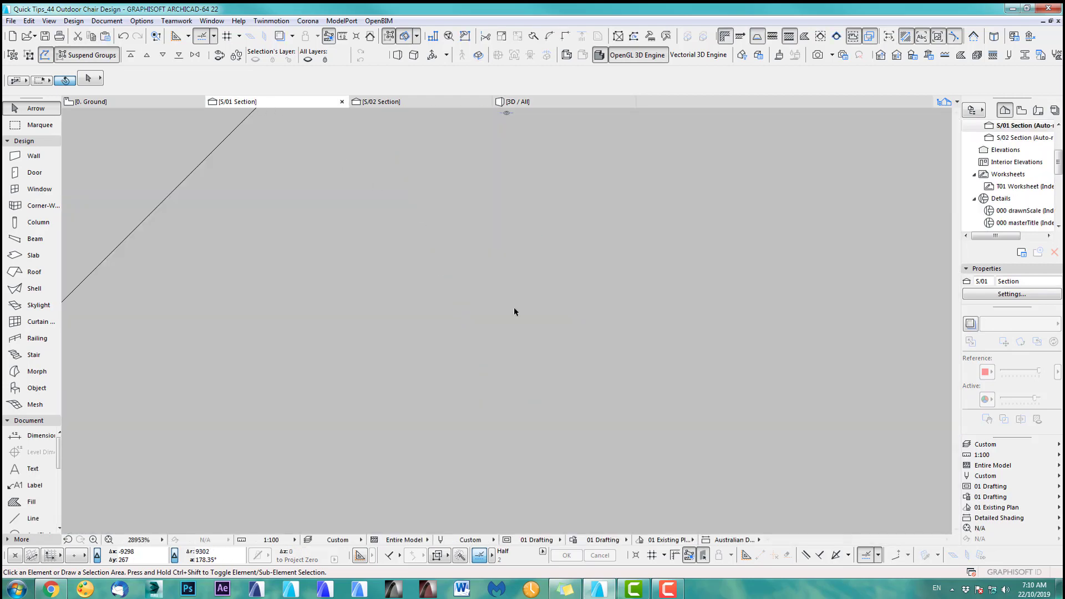
{"action": "middle_click_drag", "start_coordinate": [513, 308], "coordinate": [537, 399]}
{"action": "scroll", "coordinate": [537, 399], "scroll_direction": "down", "scroll_amount": 10}
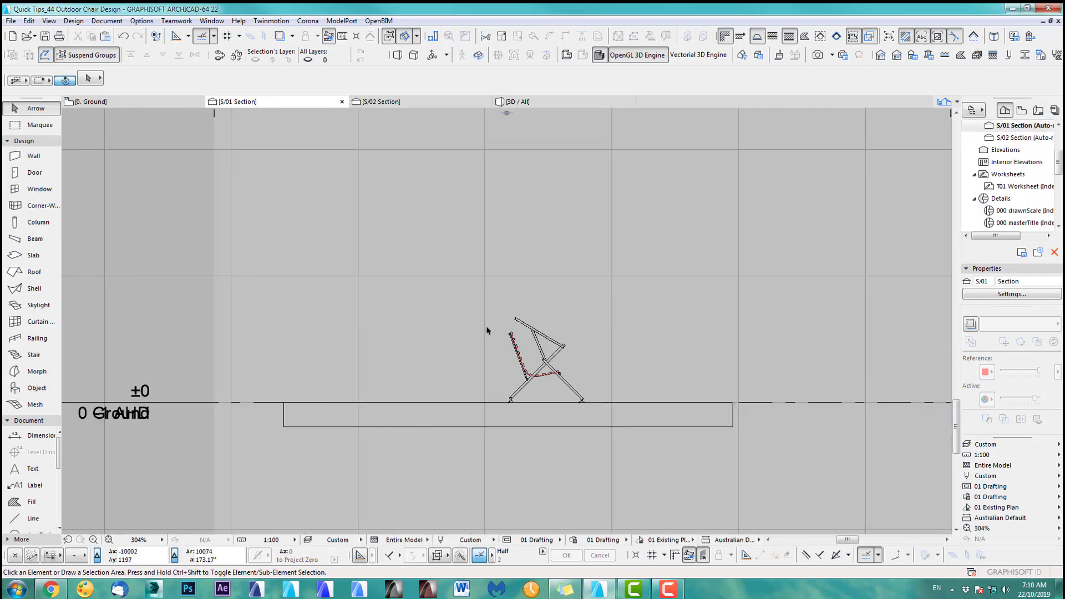
{"action": "scroll", "coordinate": [487, 329], "scroll_direction": "up", "scroll_amount": 1}
{"action": "scroll", "coordinate": [567, 396], "scroll_direction": "up", "scroll_amount": 1}
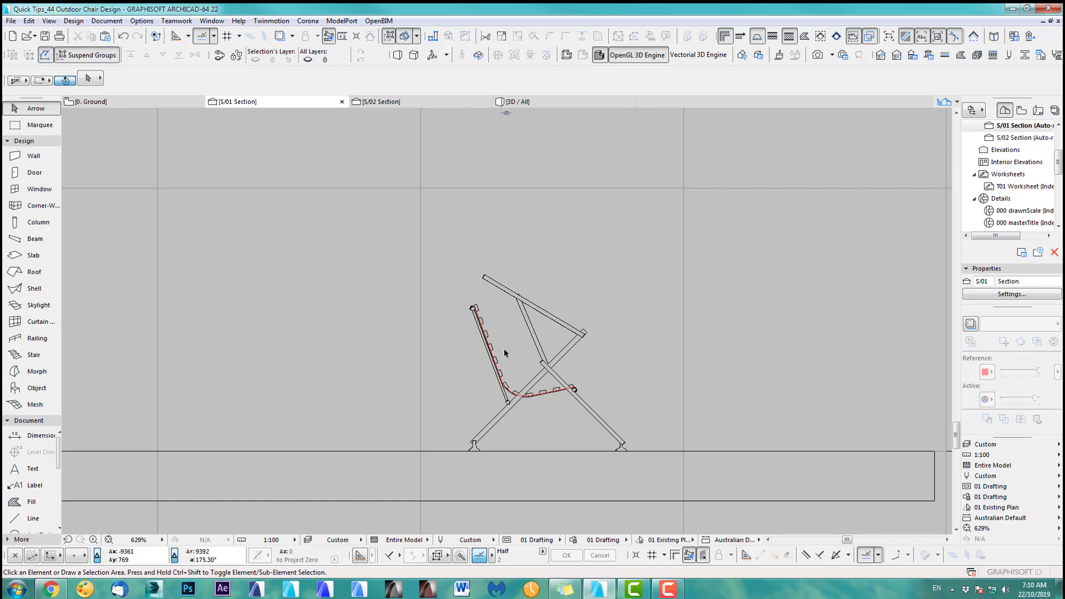
{"action": "left_click", "coordinate": [33, 518]}
{"action": "scroll", "coordinate": [60, 466], "scroll_direction": "down", "scroll_amount": 2}
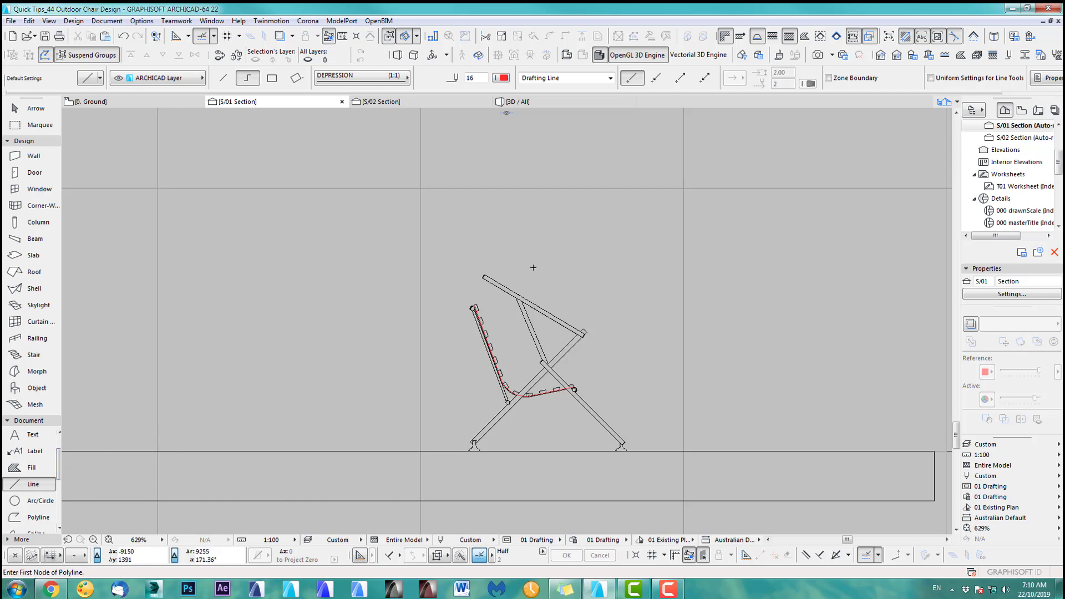
{"action": "left_click", "coordinate": [433, 332]}
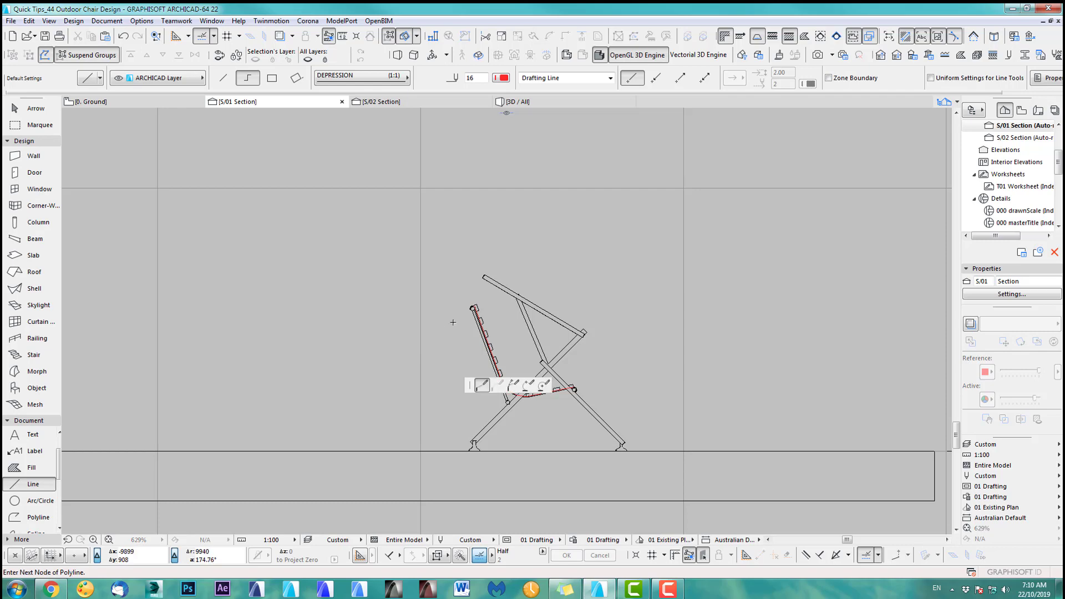
{"action": "double_click", "coordinate": [608, 204]}
Curve the diagonal line's edge into an arc bulging up and back over the chair.
{"action": "left_click", "coordinate": [546, 250]}
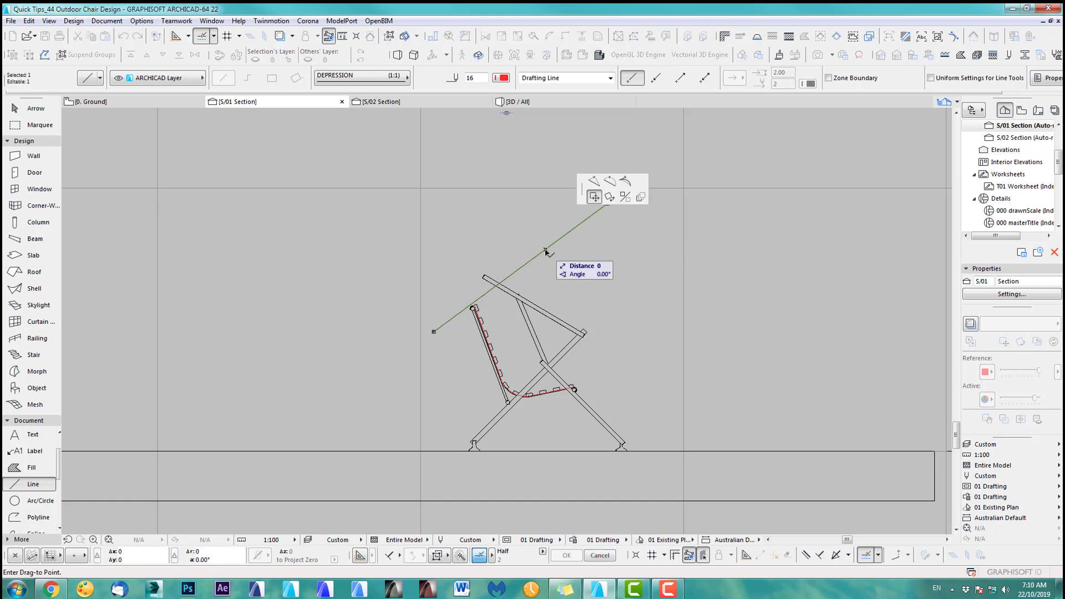
{"action": "left_click", "coordinate": [609, 180]}
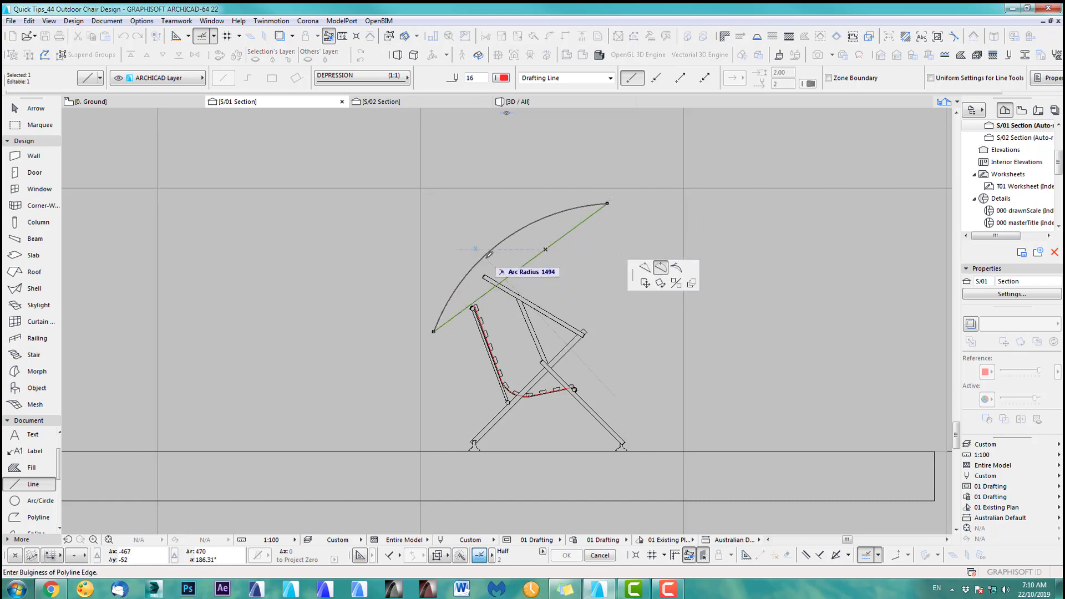
{"action": "left_click", "coordinate": [490, 254]}
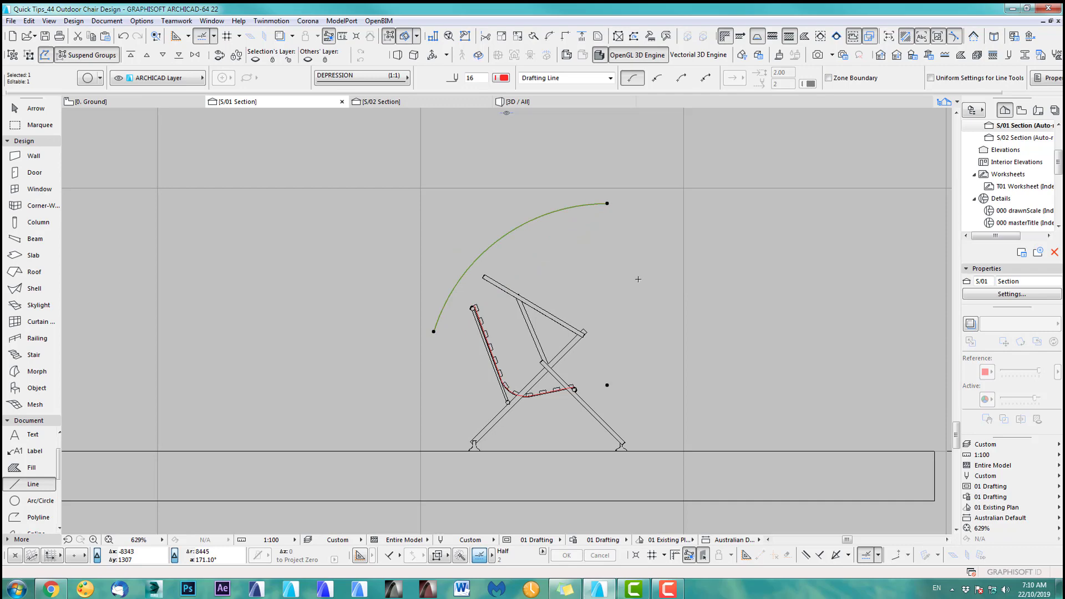
Move the arc in section S/01 forward and slightly up, closer to the chair's backrest.
{"action": "scroll", "coordinate": [524, 276], "scroll_direction": "up", "scroll_amount": 5}
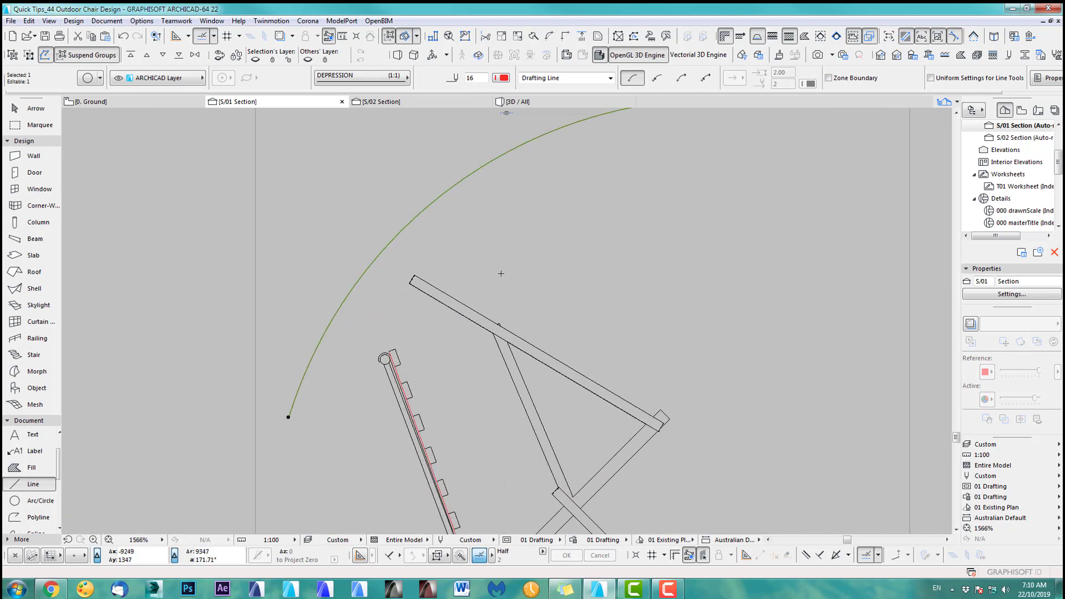
{"action": "key", "text": "ctrl+d"}
{"action": "left_click", "coordinate": [412, 220]}
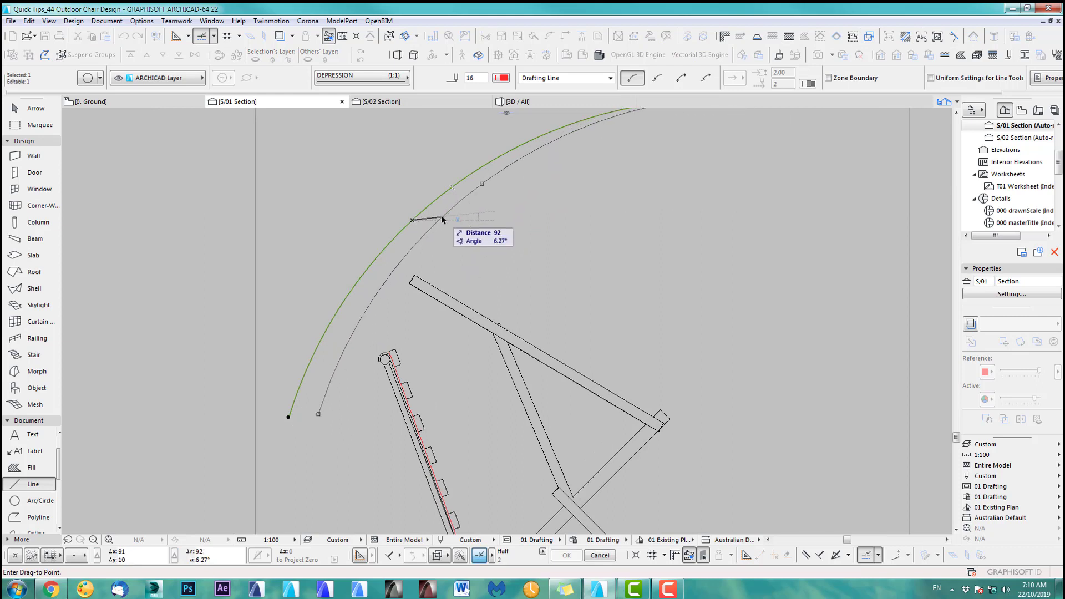
{"action": "left_click", "coordinate": [452, 190]}
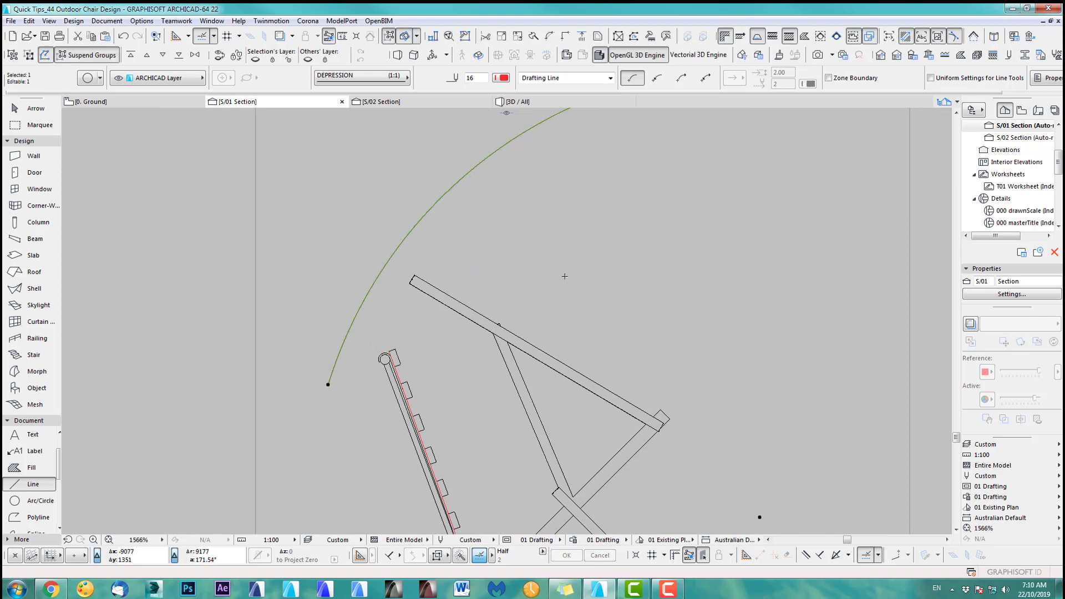
{"action": "scroll", "coordinate": [565, 277], "scroll_direction": "down", "scroll_amount": 6}
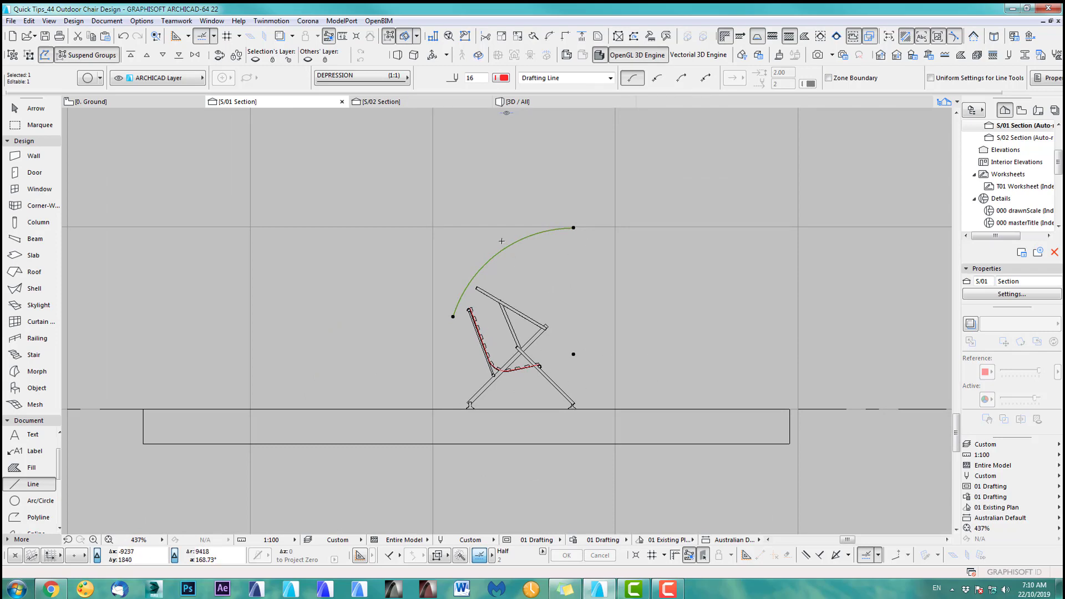
Try to adjust the arc's upper front end along its curve.
{"action": "left_click", "coordinate": [574, 227]}
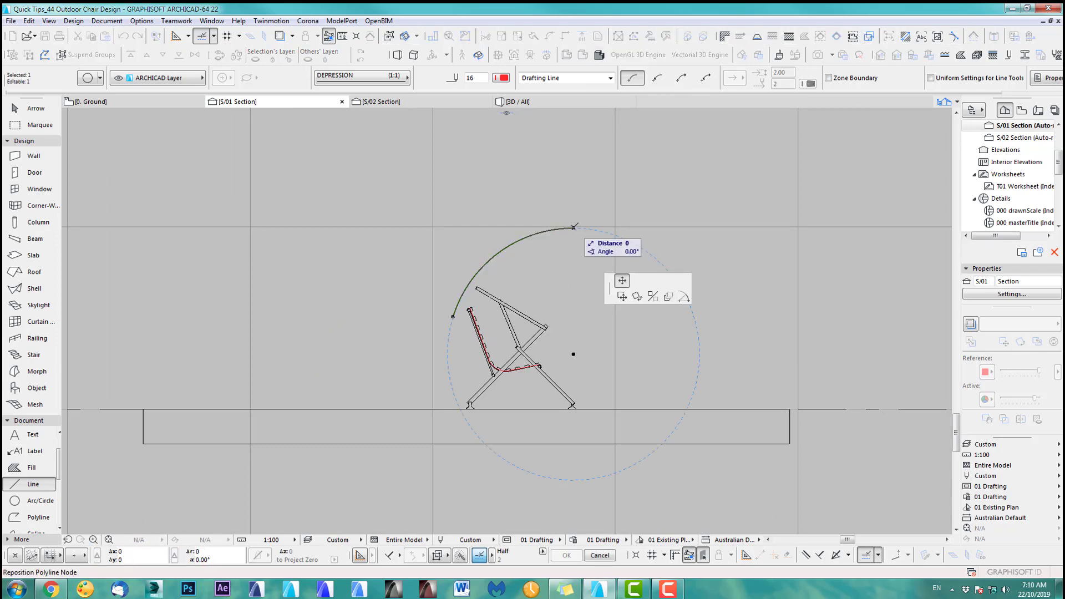
{"action": "left_click", "coordinate": [683, 300]}
{"action": "left_click", "coordinate": [574, 228]}
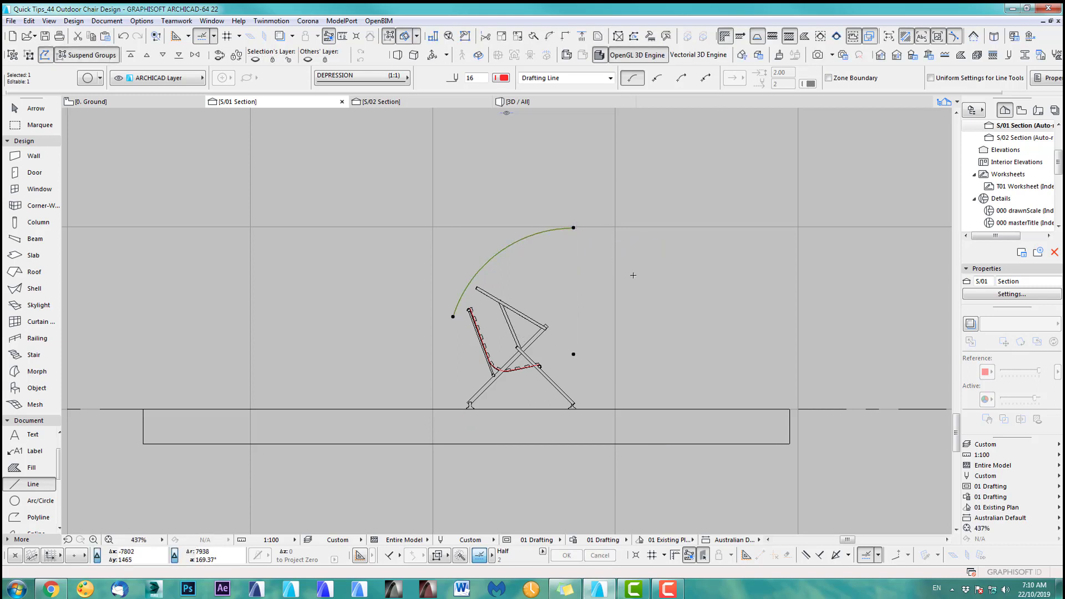
{"action": "key", "text": "Escape"}
{"action": "scroll", "coordinate": [517, 268], "scroll_direction": "up", "scroll_amount": 3}
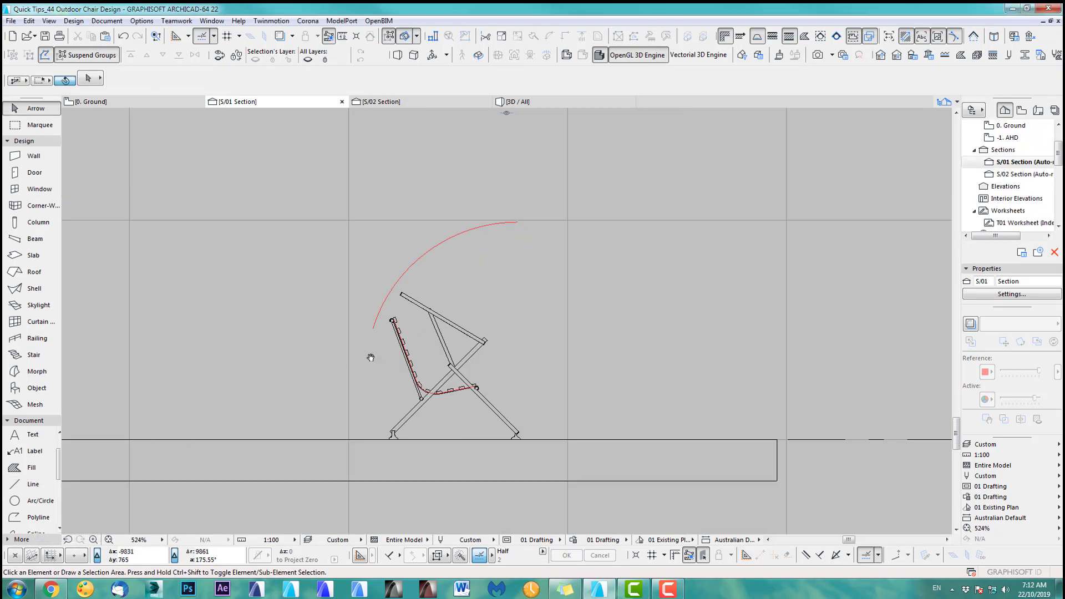
{"action": "scroll", "coordinate": [369, 357], "scroll_direction": "up", "scroll_amount": 3}
{"action": "scroll", "coordinate": [501, 251], "scroll_direction": "down", "scroll_amount": 3}
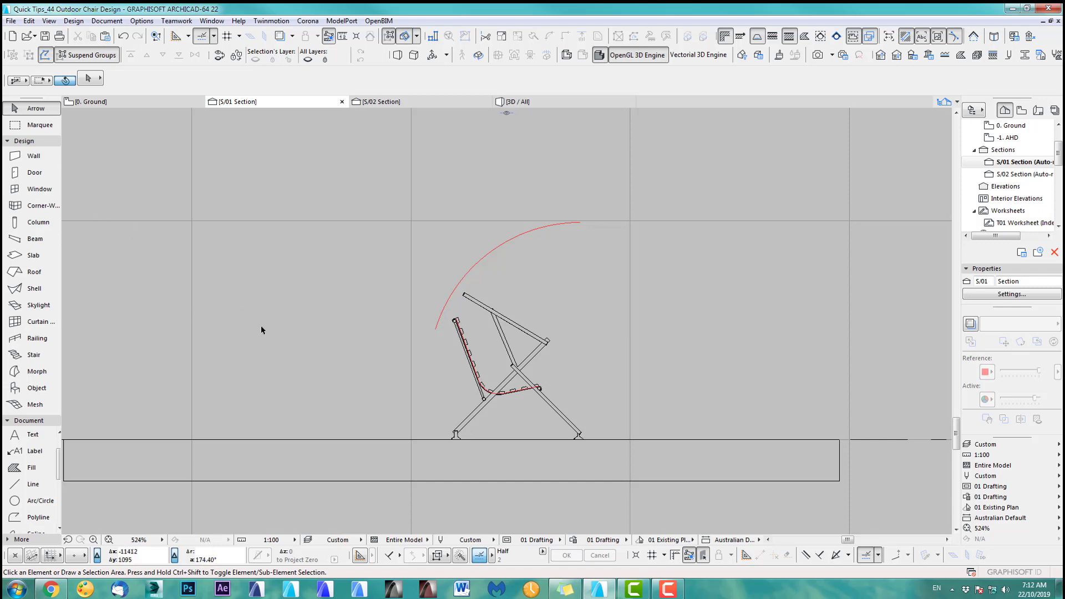
{"action": "key", "text": "F2"}
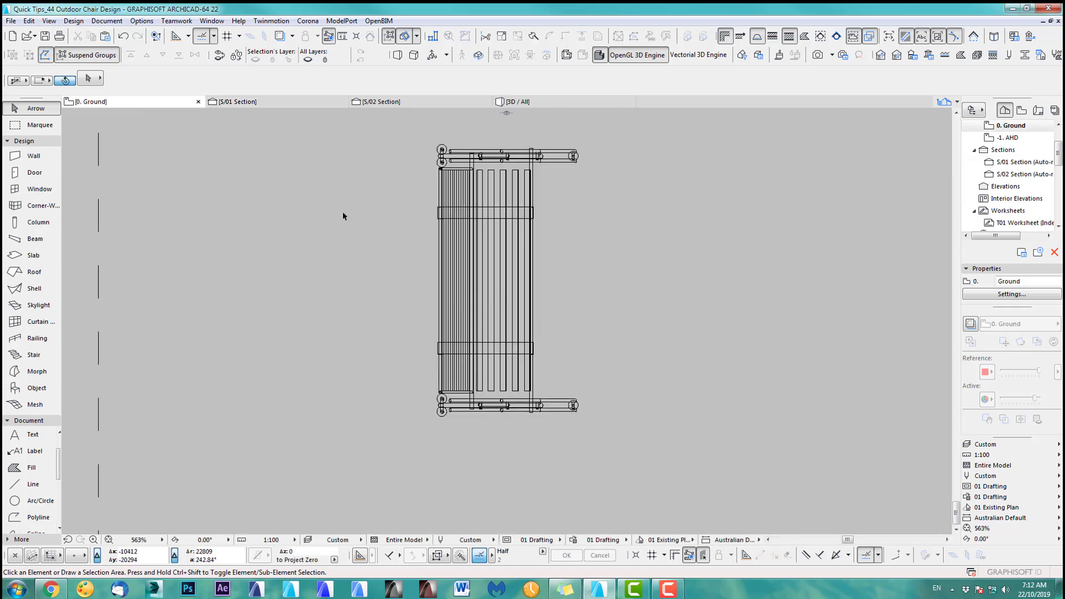
{"action": "left_click", "coordinate": [291, 101]}
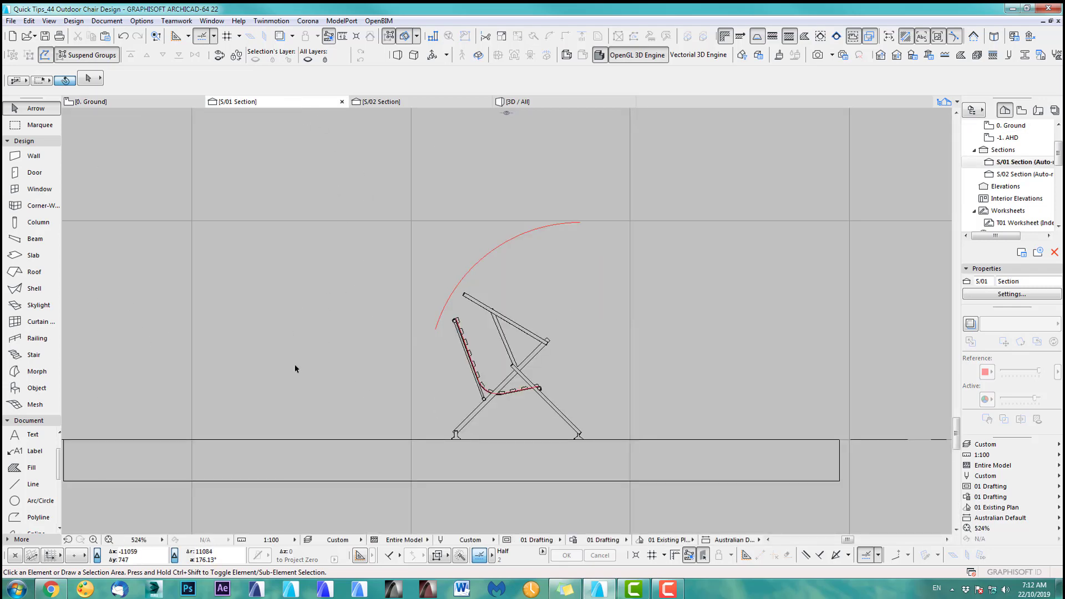
In the ground floor plan, place a Man Sitting 02 22 object at the middle of the bench seat.
{"action": "key", "text": "F2"}
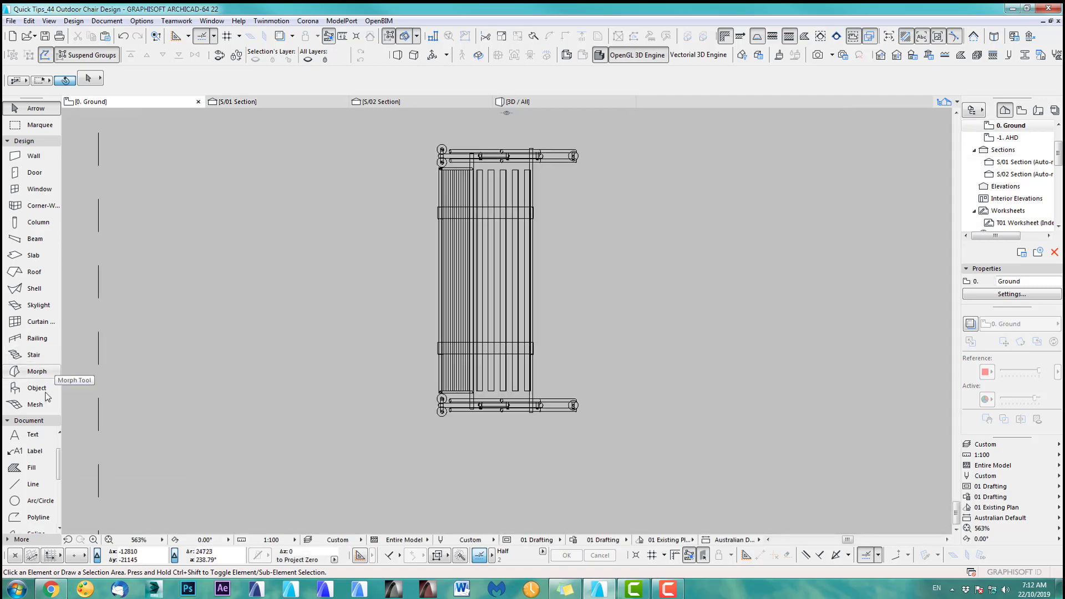
{"action": "double_click", "coordinate": [29, 388]}
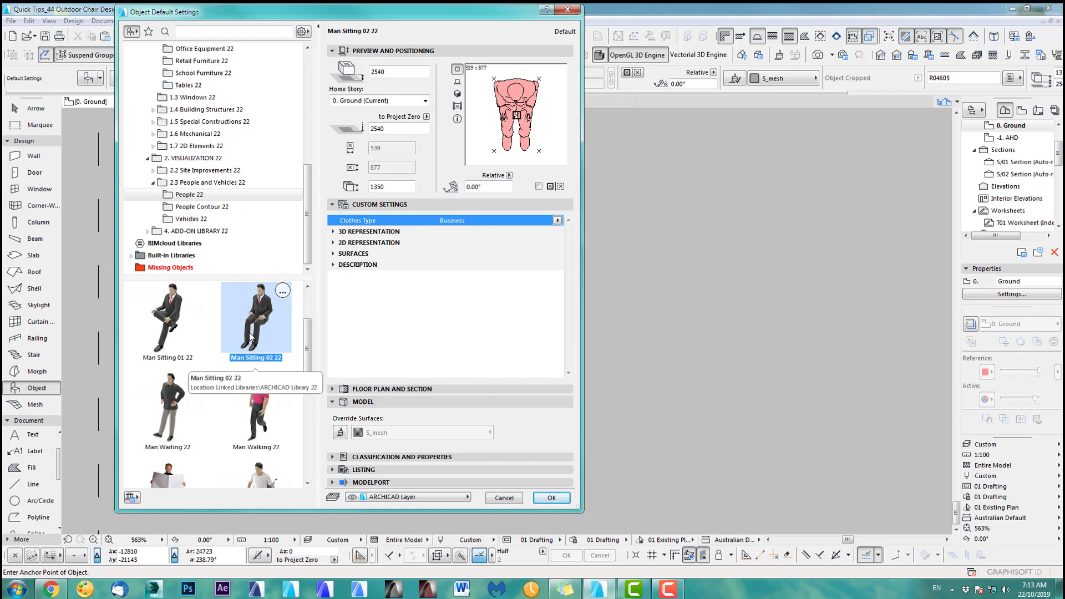
{"action": "left_click", "coordinate": [551, 498]}
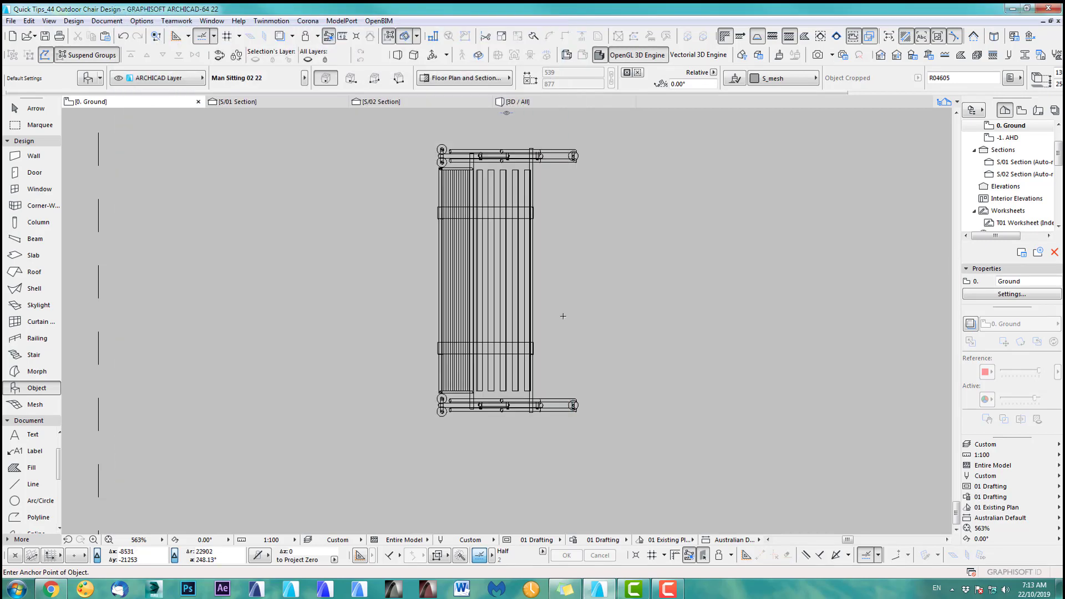
{"action": "left_click", "coordinate": [507, 286]}
Rotate the seated man 90° about his centre so he faces forward with his back to the backrest.
{"action": "left_click", "coordinate": [508, 284], "text": "shift"}
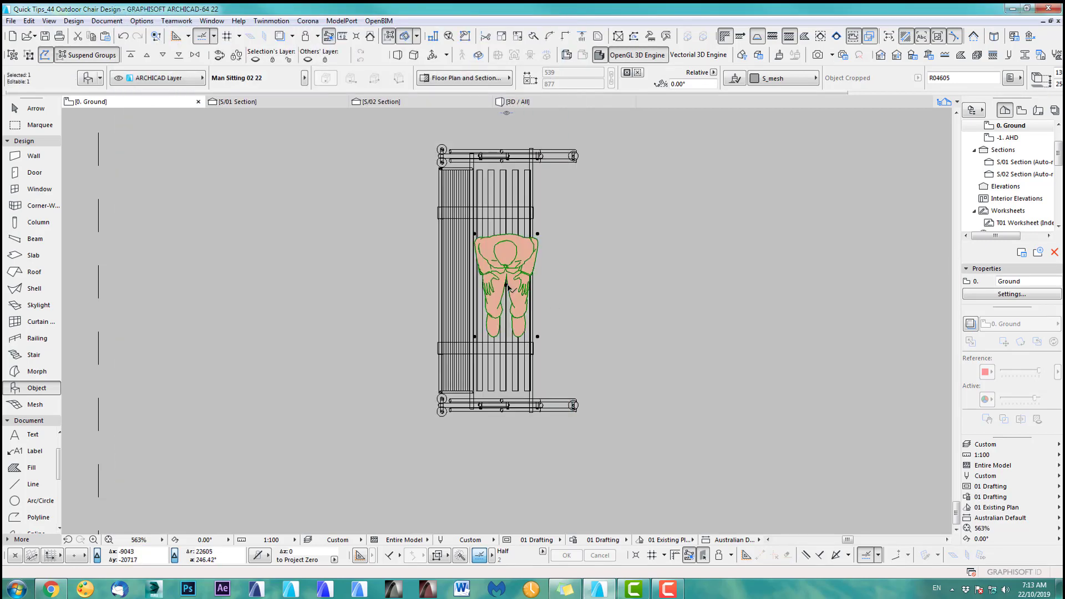
{"action": "key", "text": "ctrl+e"}
{"action": "left_click", "coordinate": [506, 285]}
{"action": "left_click", "coordinate": [553, 285]}
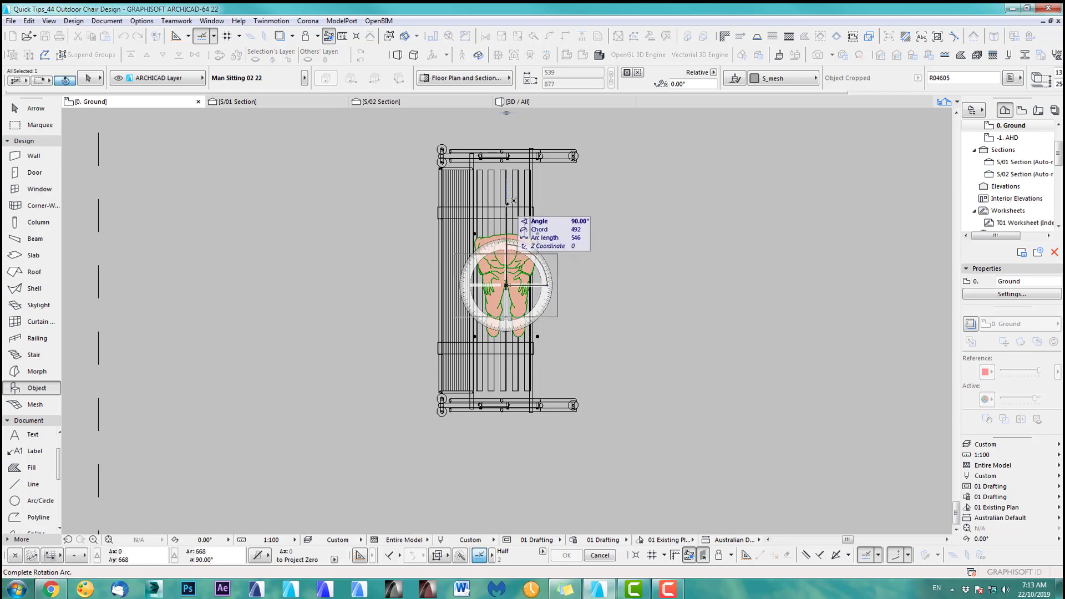
{"action": "left_click", "coordinate": [506, 207]}
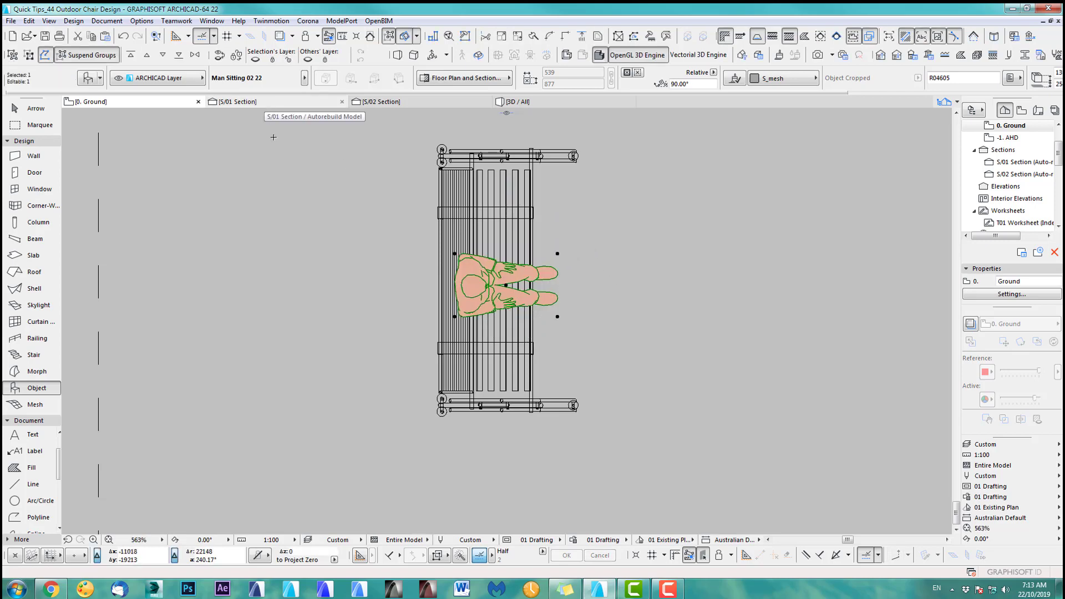
{"action": "key", "text": "Escape"}
In section S/01, move the seated man straight down until he sits on the chair with his feet near the ground.
{"action": "left_click", "coordinate": [260, 101]}
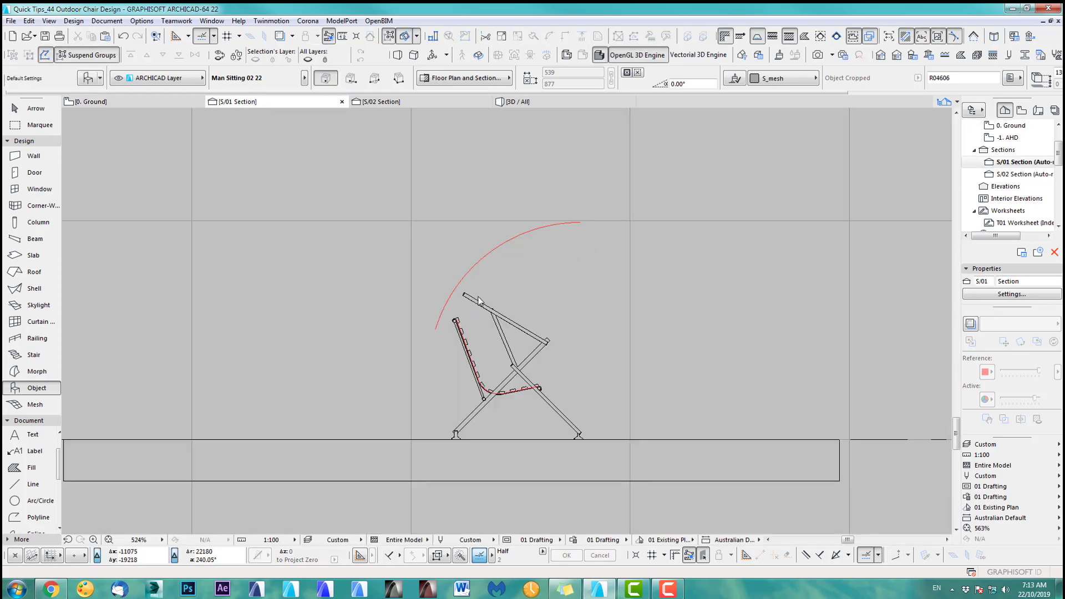
{"action": "middle_click_drag", "start_coordinate": [493, 222], "coordinate": [499, 234]}
{"action": "left_click", "coordinate": [36, 109]}
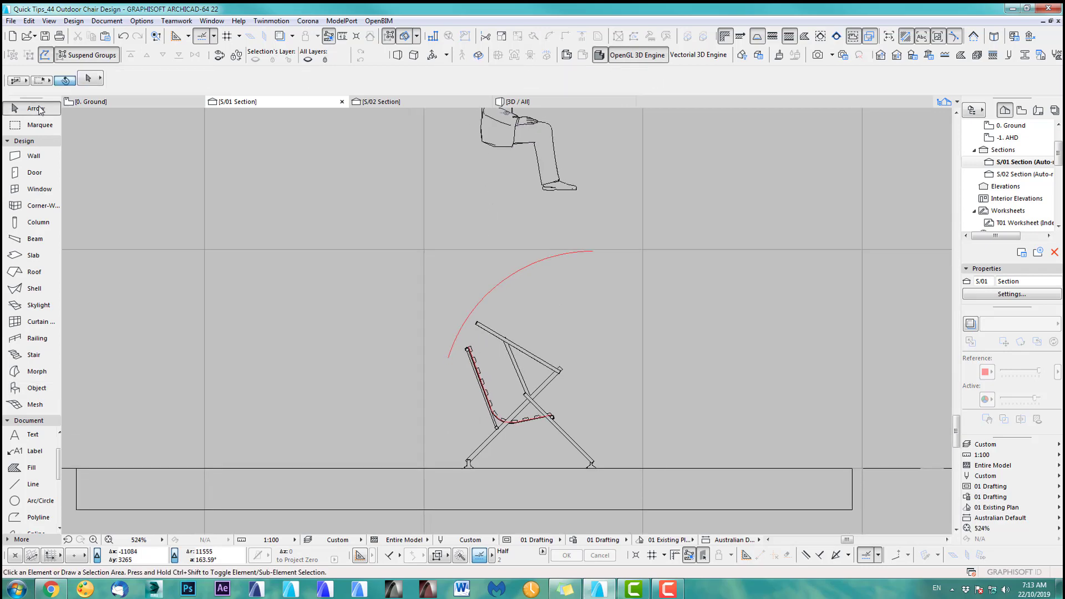
{"action": "left_click", "coordinate": [508, 133]}
{"action": "middle_click_drag", "start_coordinate": [509, 148], "coordinate": [509, 322]}
{"action": "key", "text": "ctrl+d"}
{"action": "left_click", "coordinate": [509, 322]}
{"action": "middle_click_drag", "start_coordinate": [509, 488], "coordinate": [509, 236]}
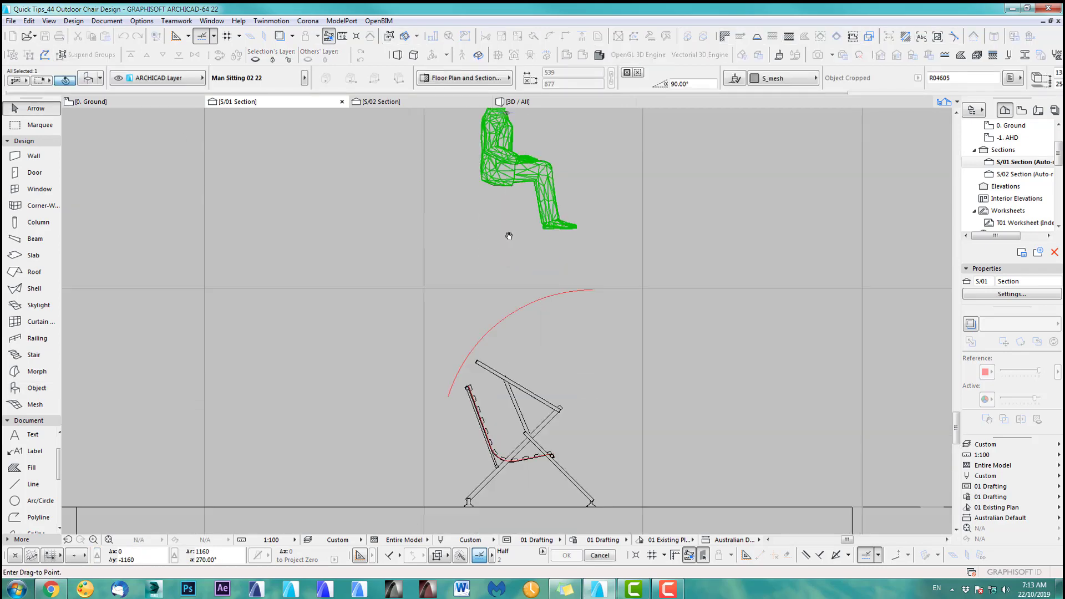
{"action": "left_click", "coordinate": [510, 344]}
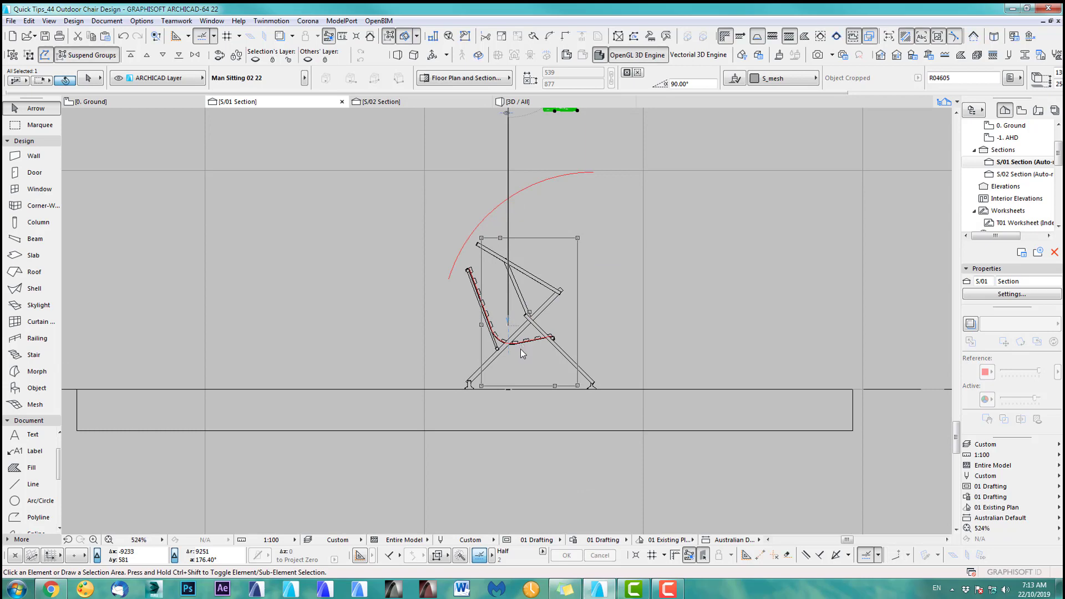
Move the seated man horizontally forward so his back clears the slats and his feet reach the front leg.
{"action": "scroll", "coordinate": [528, 361], "scroll_direction": "up", "scroll_amount": 3}
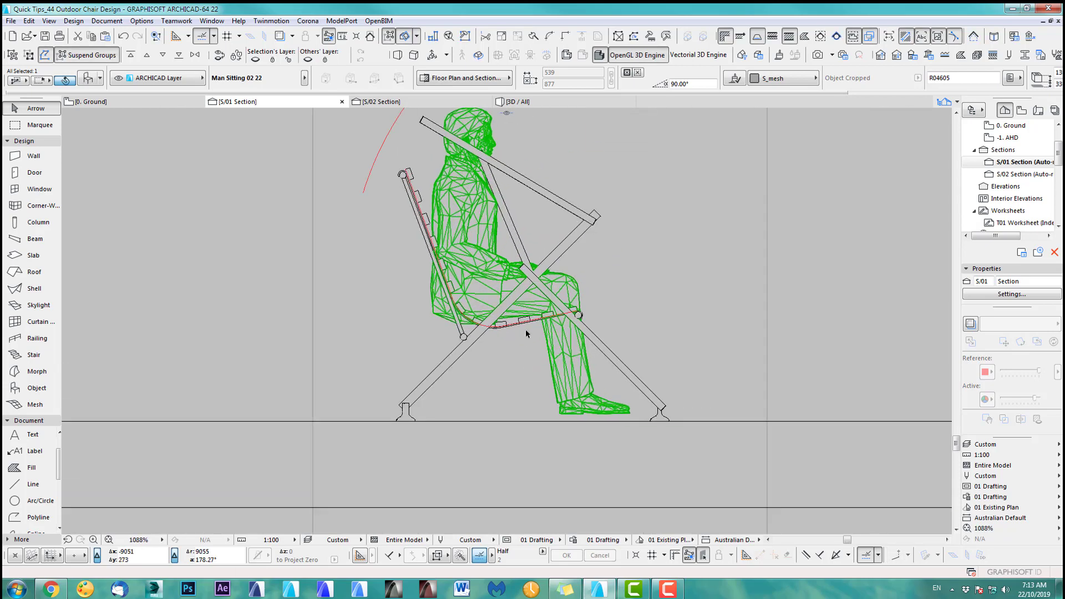
{"action": "key", "text": "ctrl+d"}
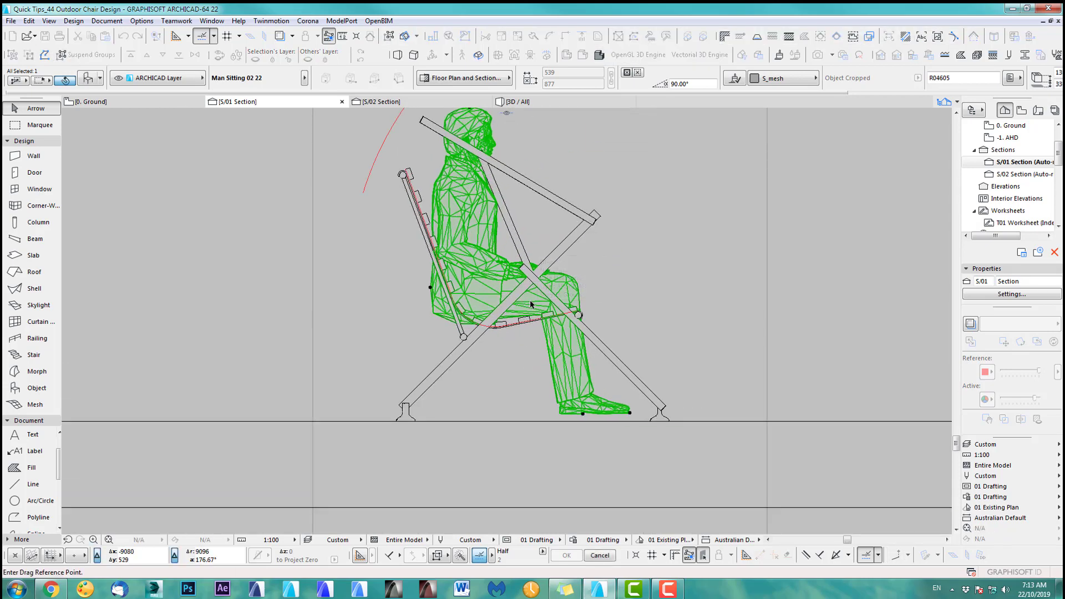
{"action": "left_click", "coordinate": [522, 301]}
{"action": "left_click", "coordinate": [562, 301]}
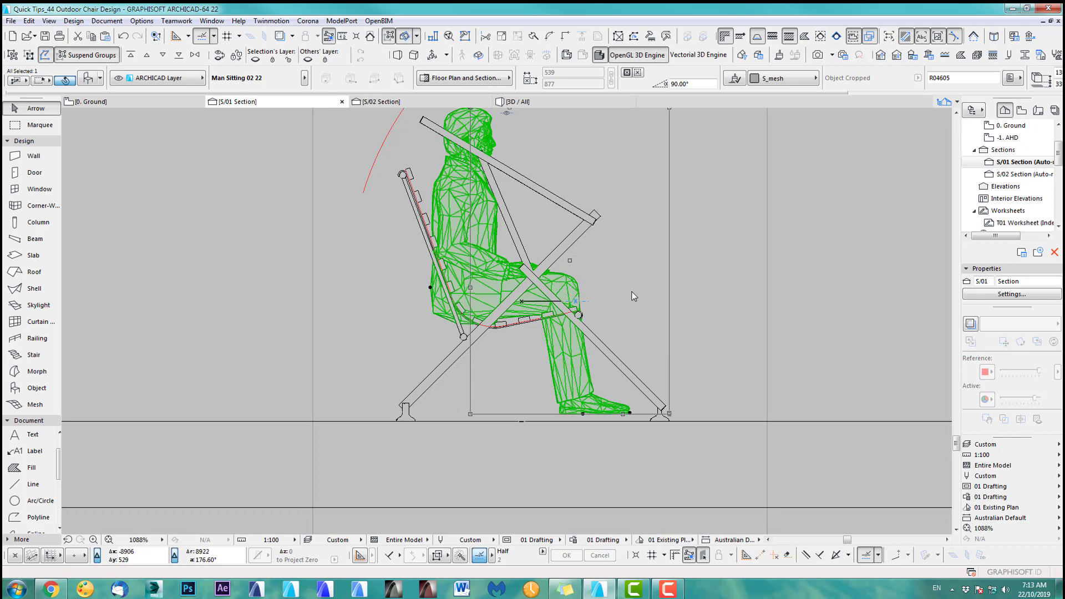
Move the arc up and back, giving more clearance above and behind the man's head.
{"action": "scroll", "coordinate": [555, 291], "scroll_direction": "down", "scroll_amount": 5}
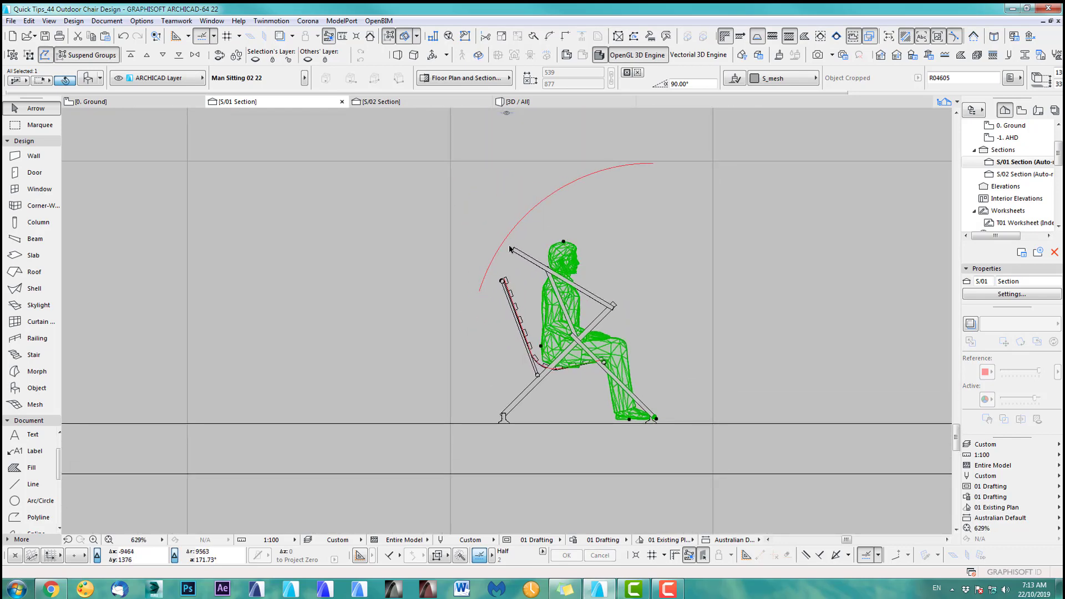
{"action": "left_click", "coordinate": [531, 224]}
{"action": "left_click", "coordinate": [521, 219]}
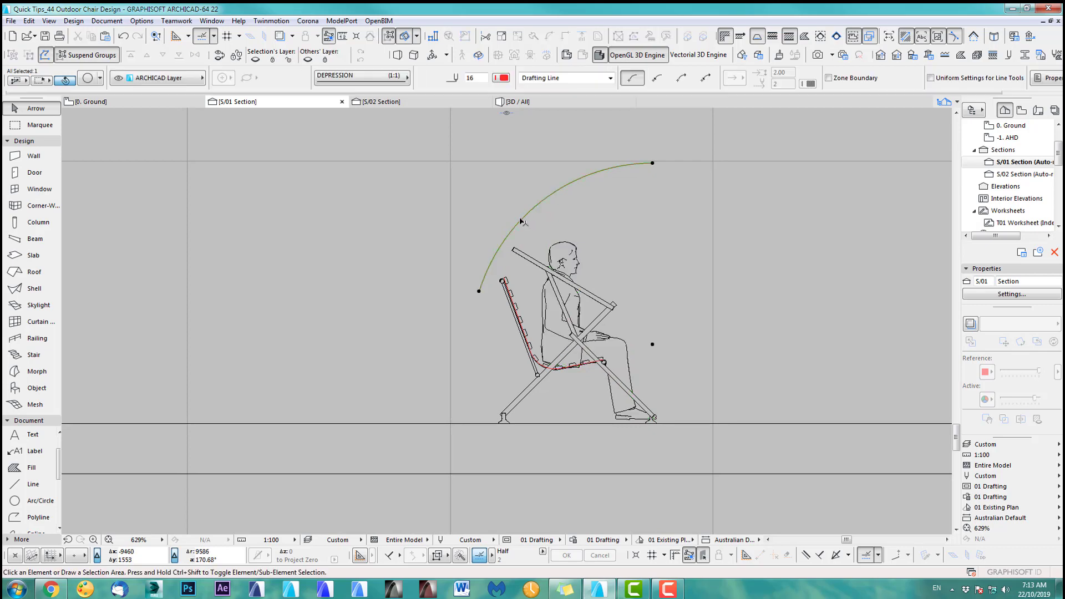
{"action": "key", "text": "ctrl+d"}
{"action": "left_click", "coordinate": [521, 220]}
{"action": "left_click", "coordinate": [511, 214]}
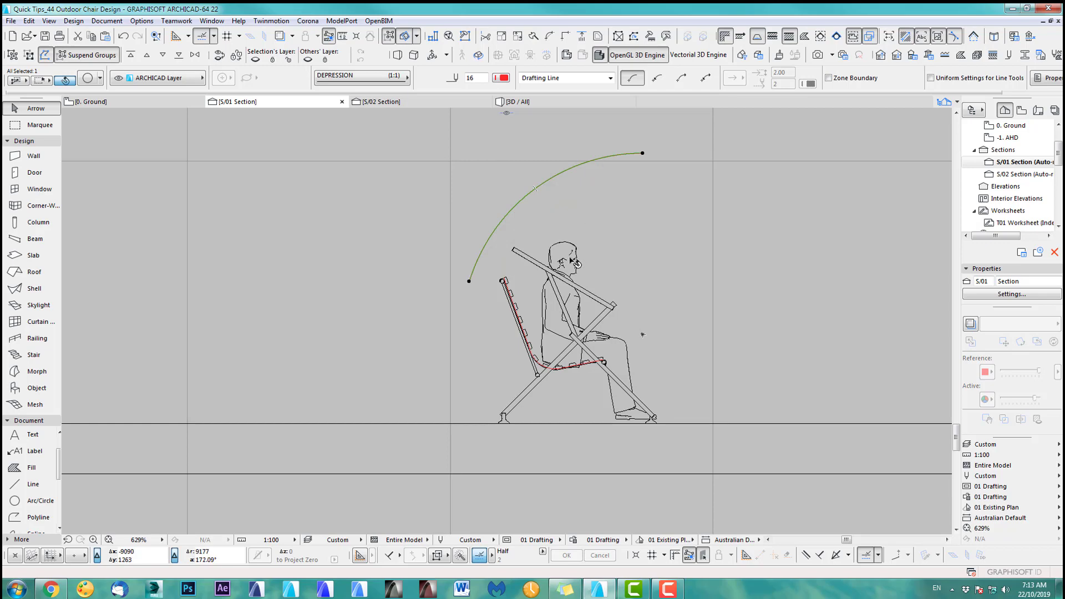
Delete the seated man from the chair.
{"action": "left_click", "coordinate": [642, 254]}
{"action": "key", "text": "Delete"}
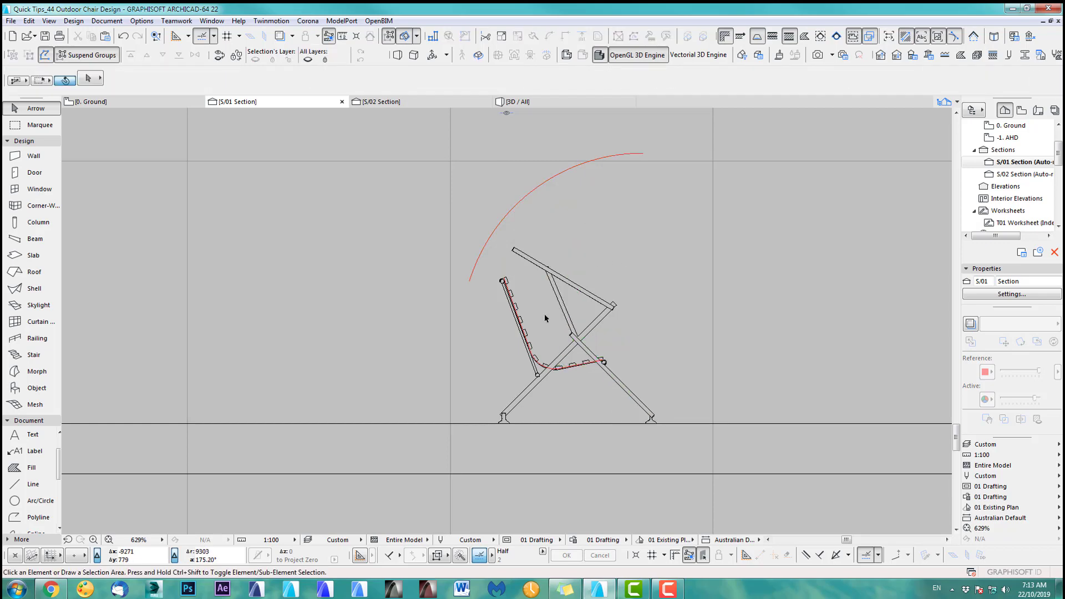
Copy the arc from section S/01 into the ground floor plan, pasting at the view centre and placing it above the shell profile lines.
{"action": "scroll", "coordinate": [490, 273], "scroll_direction": "up", "scroll_amount": 2}
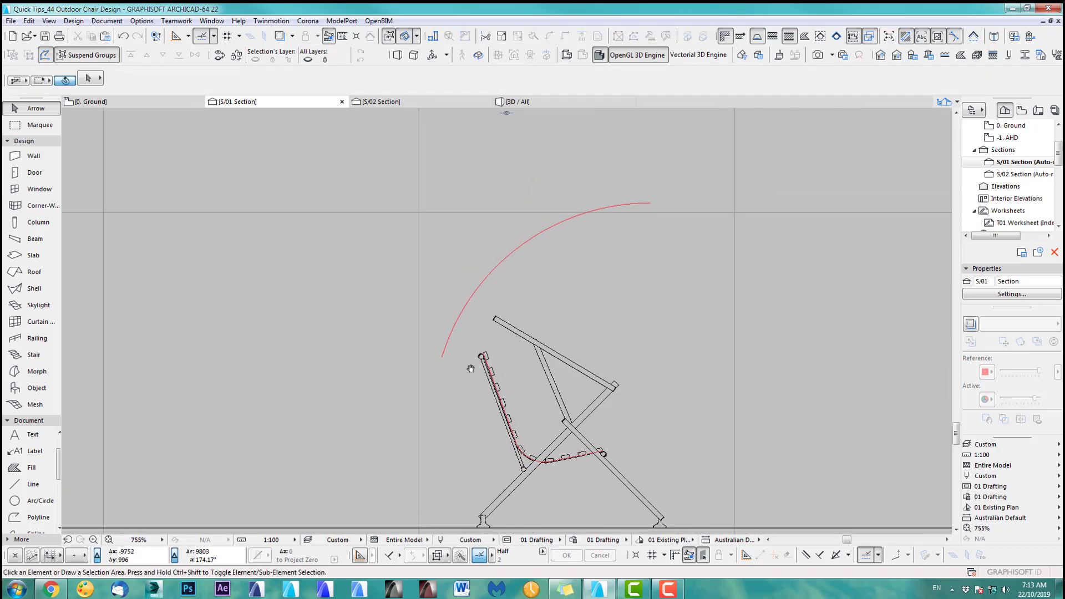
{"action": "left_click", "coordinate": [498, 273]}
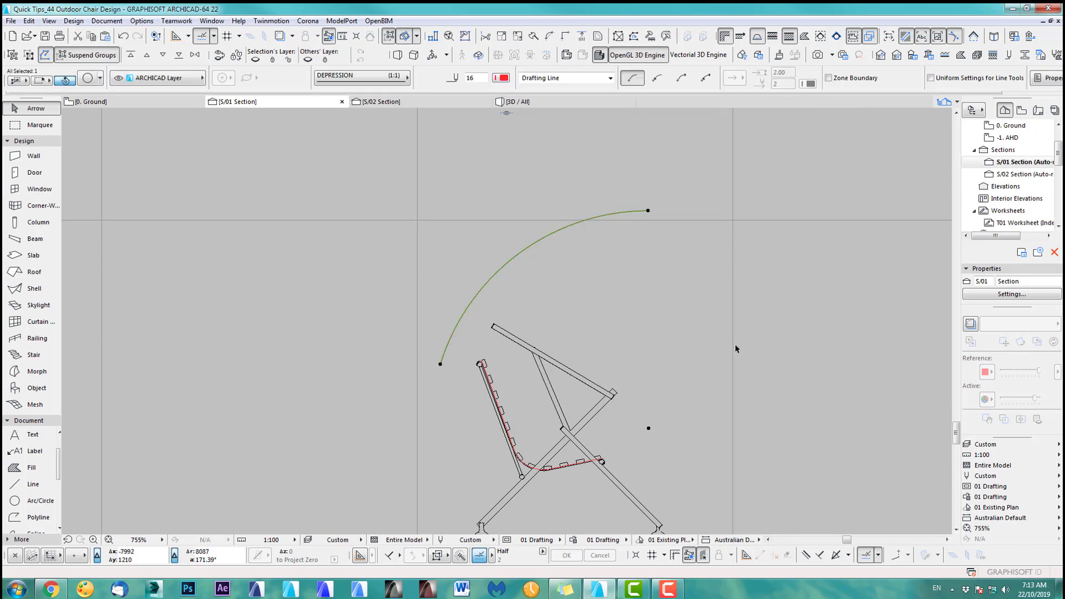
{"action": "key", "text": "F2"}
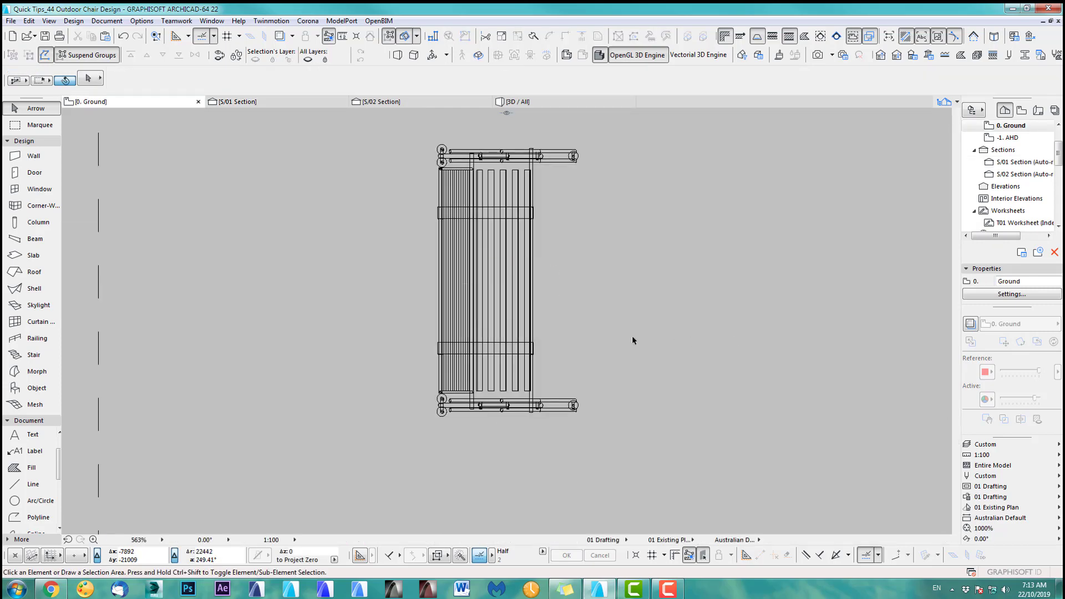
{"action": "key", "text": "ctrl+v"}
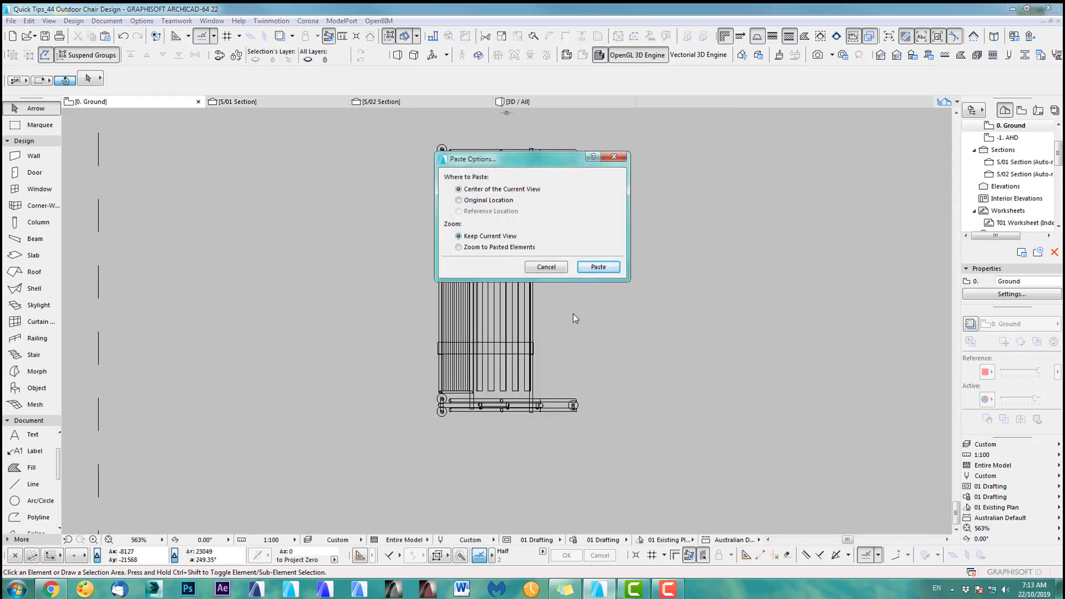
{"action": "left_click", "coordinate": [599, 267]}
{"action": "scroll", "coordinate": [589, 432], "scroll_direction": "down", "scroll_amount": 2}
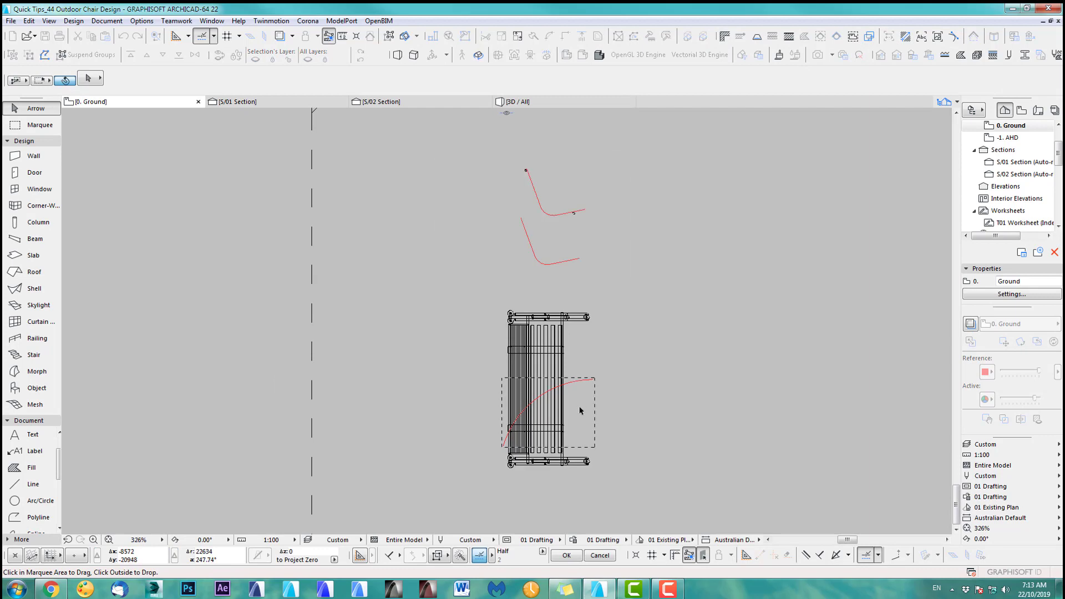
{"action": "left_click", "coordinate": [580, 409]}
{"action": "middle_click_drag", "start_coordinate": [582, 231], "coordinate": [580, 364]}
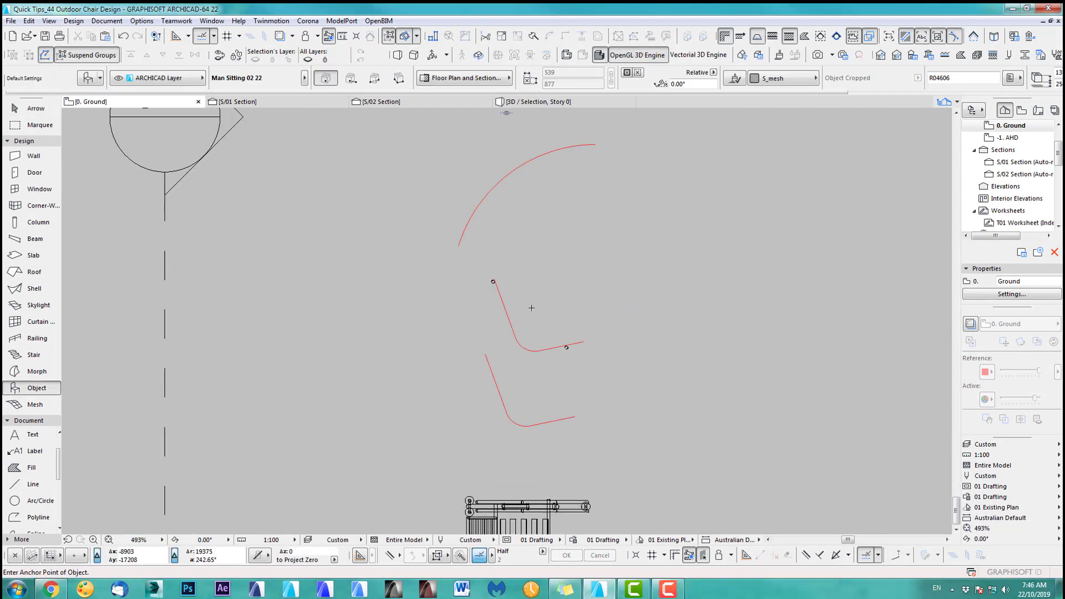
Draw a thin four-sided polygonal morph between the canopy arc's two endpoints, with its inner long edge parallel to the outer chord.
{"action": "scroll", "coordinate": [532, 308], "scroll_direction": "up", "scroll_amount": 2}
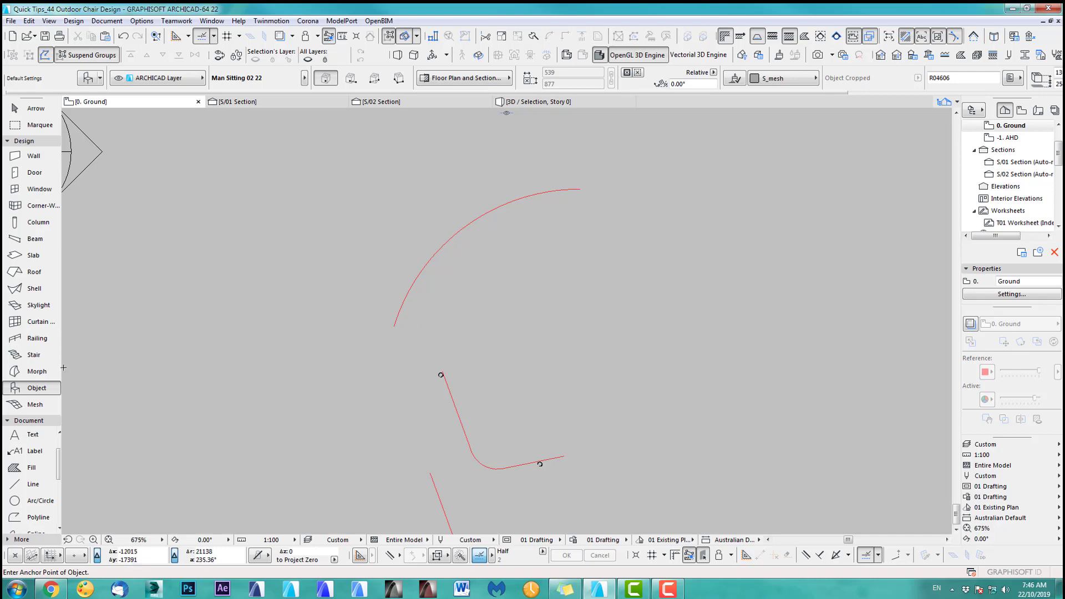
{"action": "left_click", "coordinate": [37, 371]}
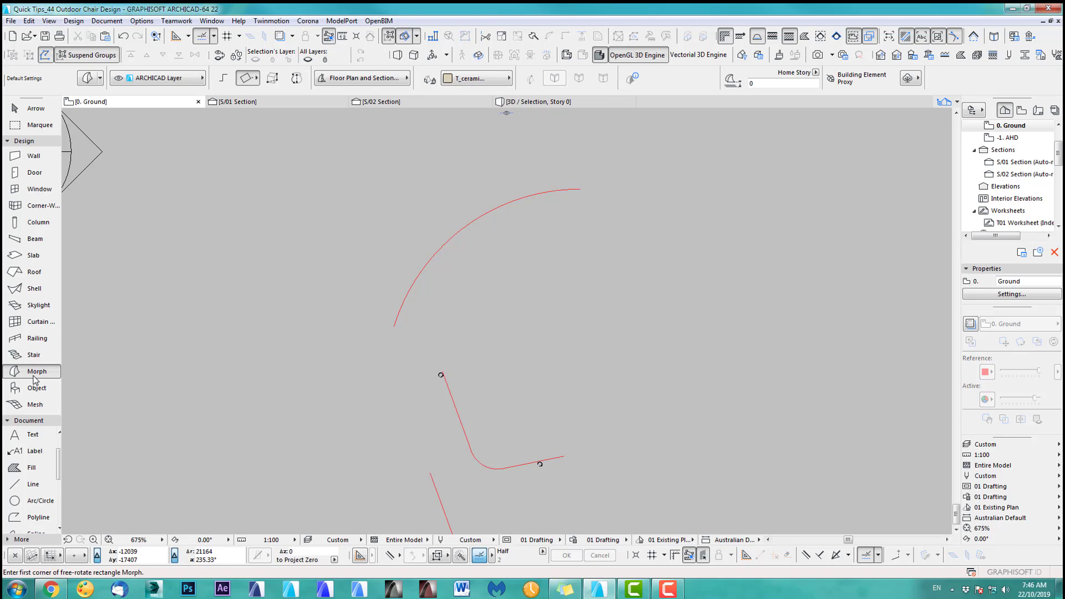
{"action": "scroll", "coordinate": [562, 233], "scroll_direction": "up", "scroll_amount": 3}
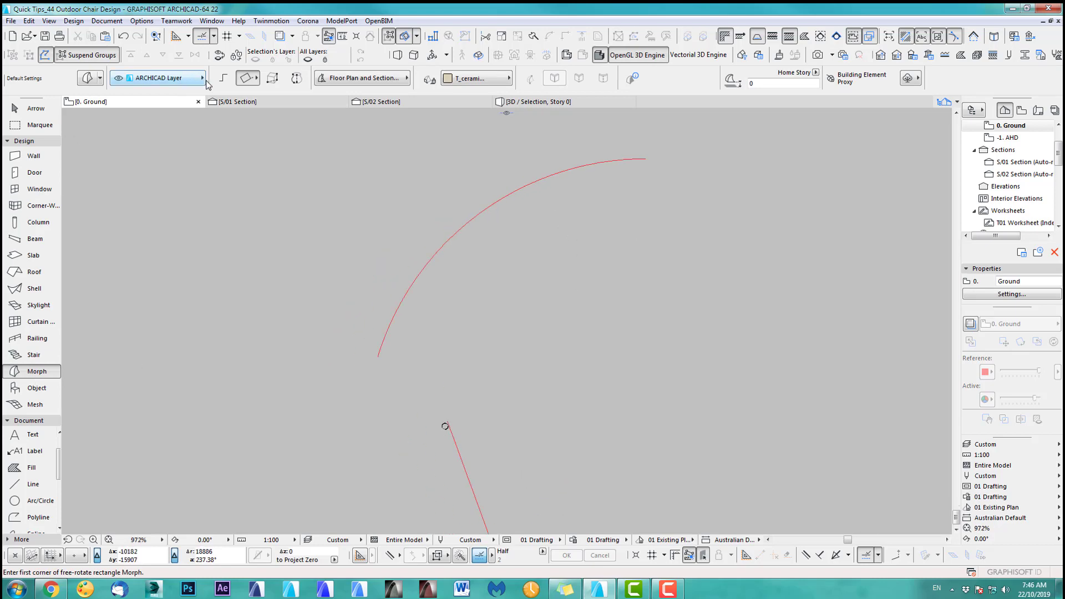
{"action": "left_click", "coordinate": [223, 77]}
{"action": "scroll", "coordinate": [515, 197], "scroll_direction": "up", "scroll_amount": 1}
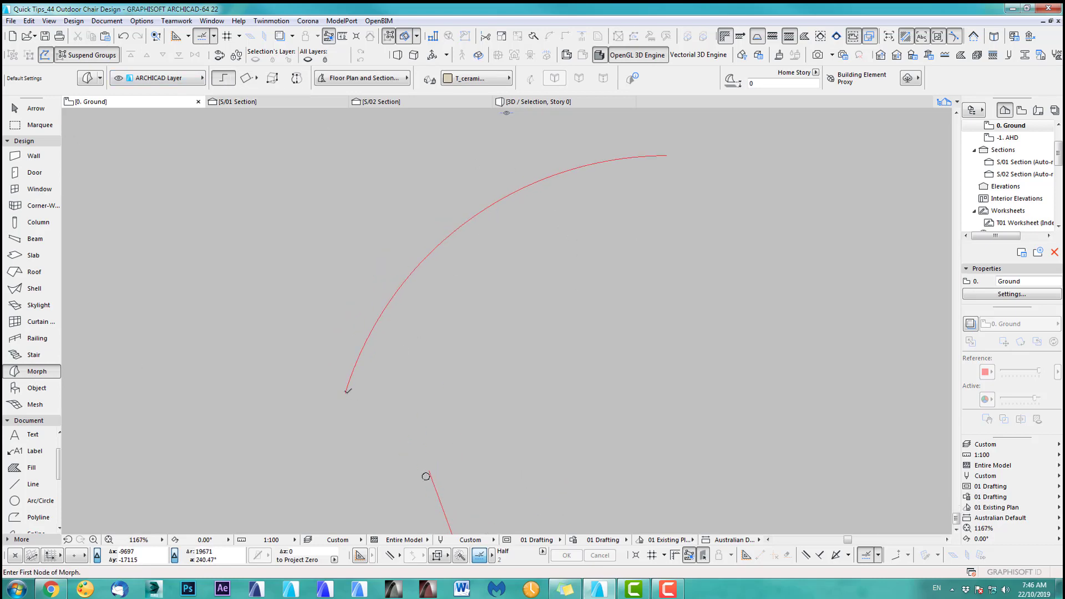
{"action": "left_click", "coordinate": [346, 392]}
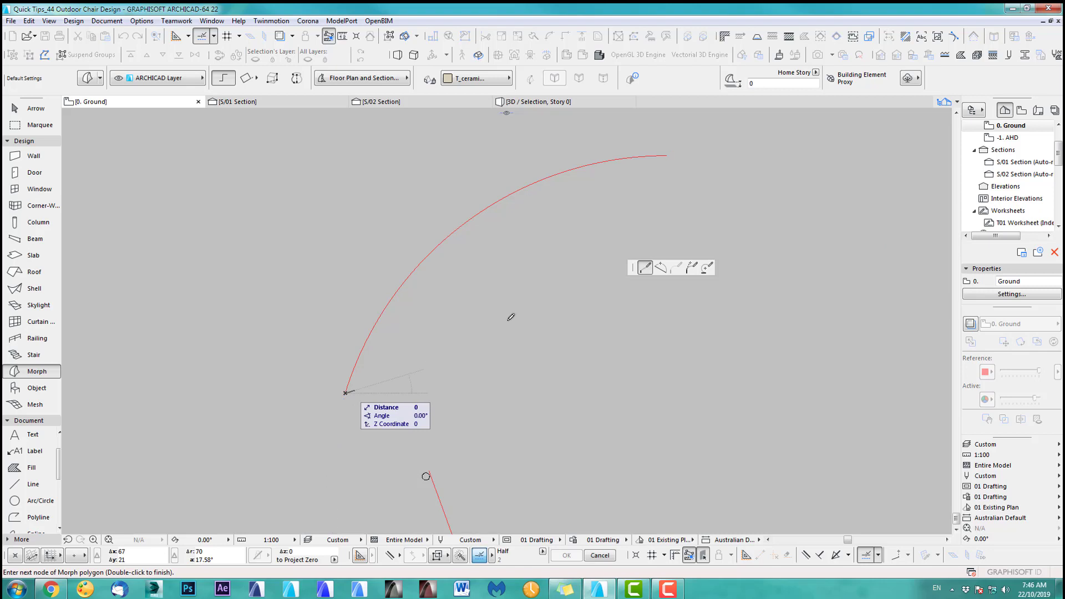
{"action": "left_click", "coordinate": [667, 155]}
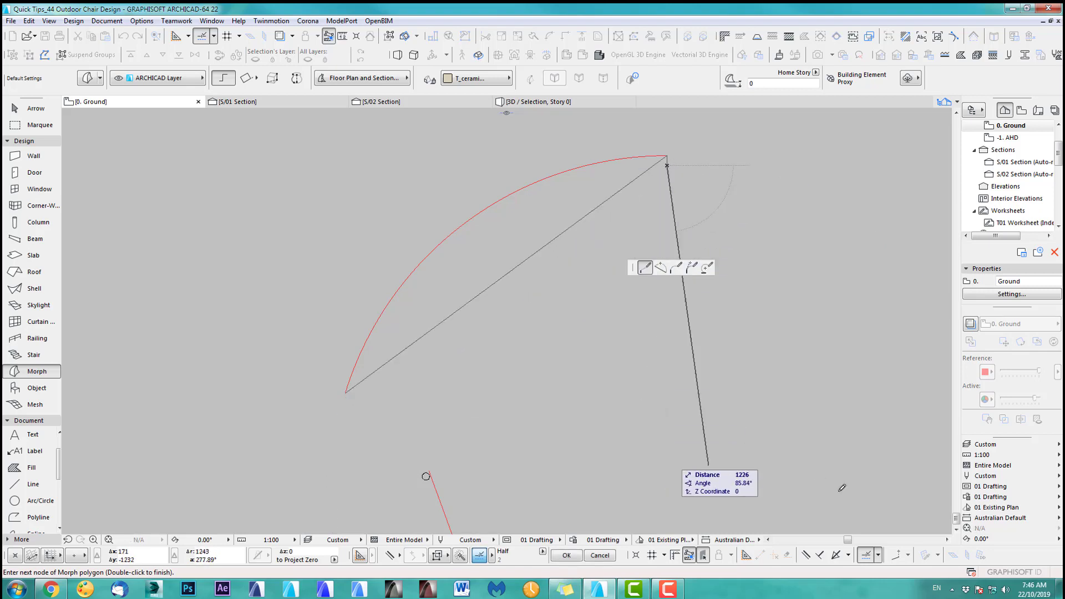
{"action": "left_click", "coordinate": [807, 554]}
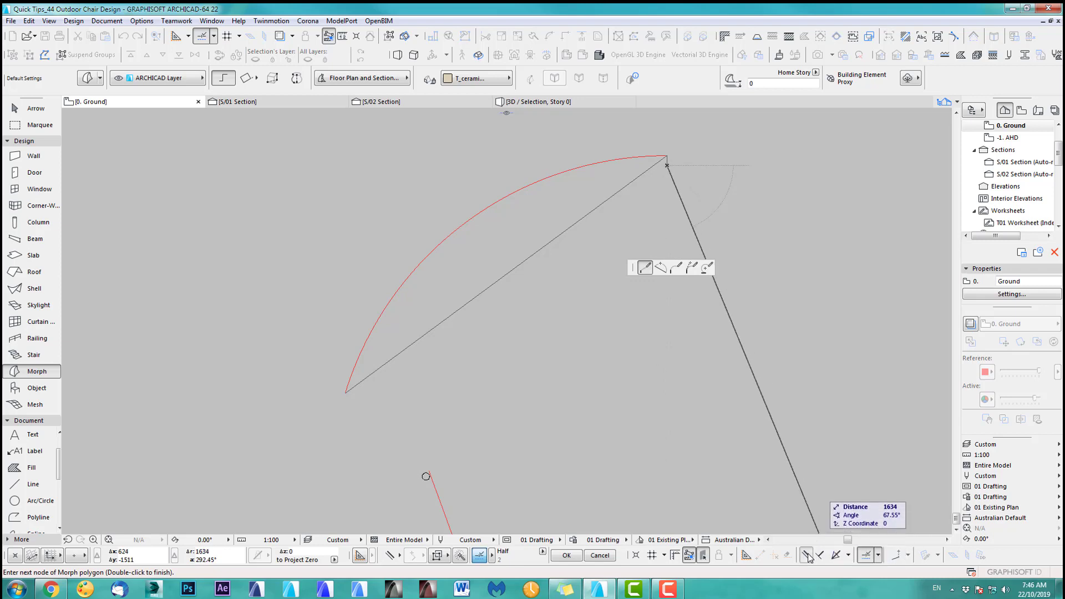
{"action": "left_click", "coordinate": [520, 270]}
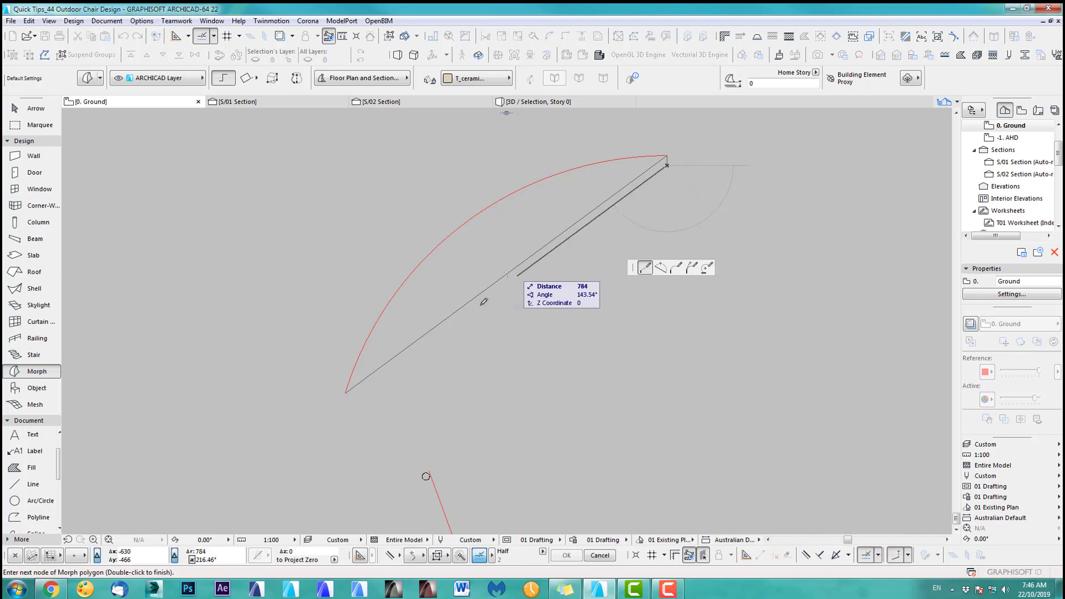
{"action": "left_click", "coordinate": [359, 392]}
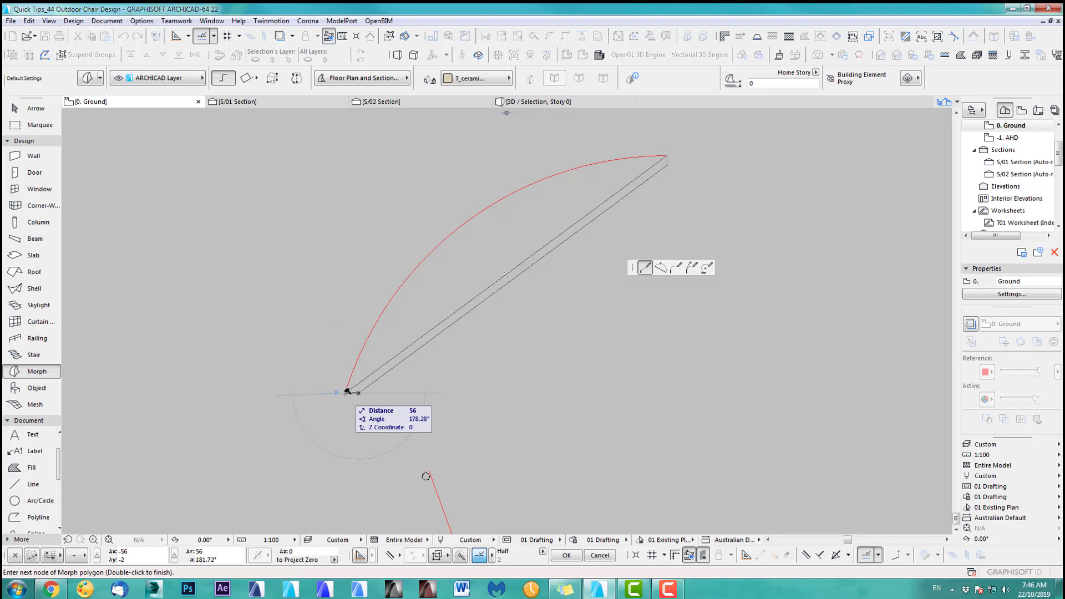
{"action": "left_click", "coordinate": [347, 391]}
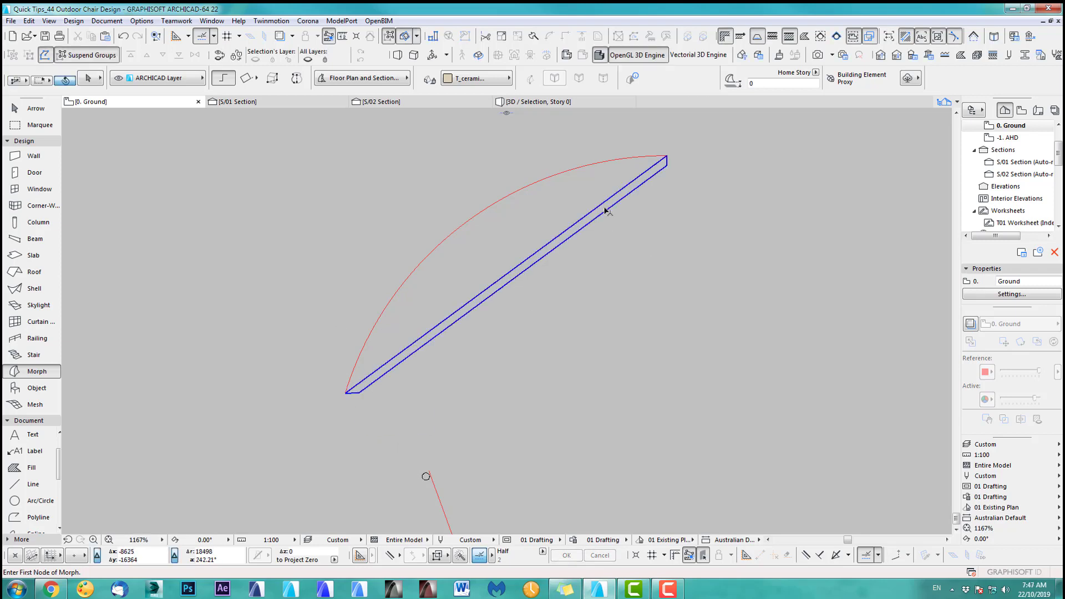
Curve the morph's outer long edge to follow the red arc and its inner long edge to a radius of about 1348.
{"action": "left_click", "coordinate": [582, 217], "text": "shift"}
{"action": "left_click", "coordinate": [582, 217]}
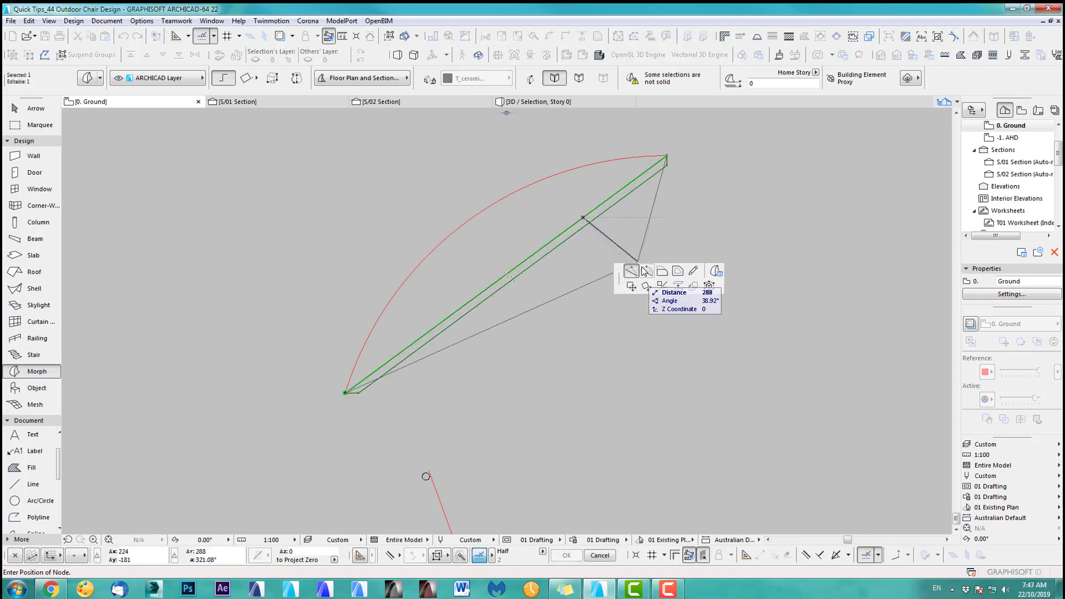
{"action": "left_click", "coordinate": [660, 268]}
{"action": "left_click", "coordinate": [487, 204]}
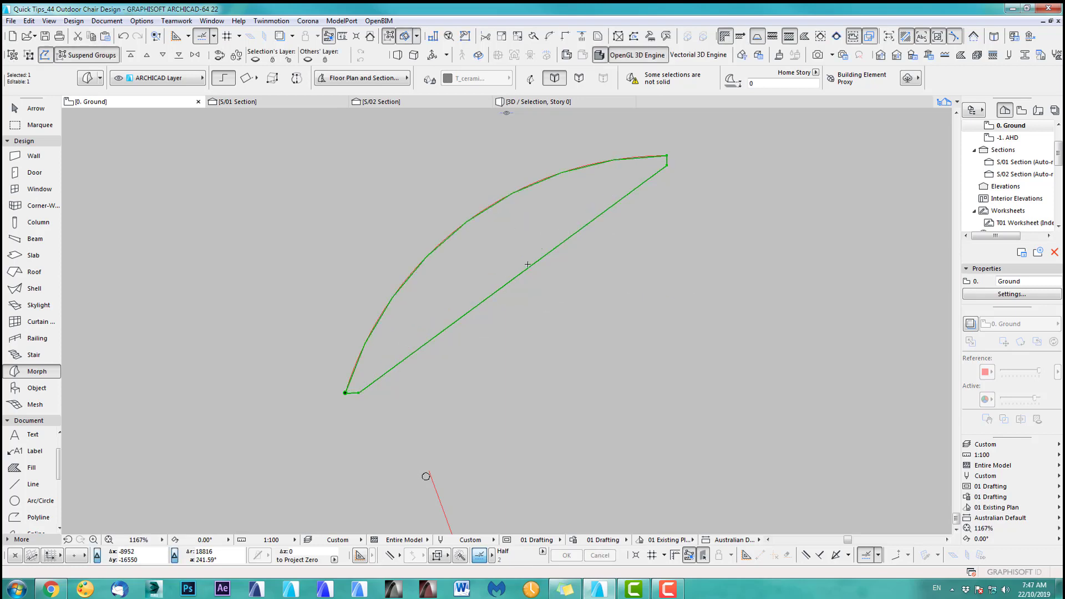
{"action": "left_click", "coordinate": [526, 270]}
{"action": "left_click", "coordinate": [661, 268]}
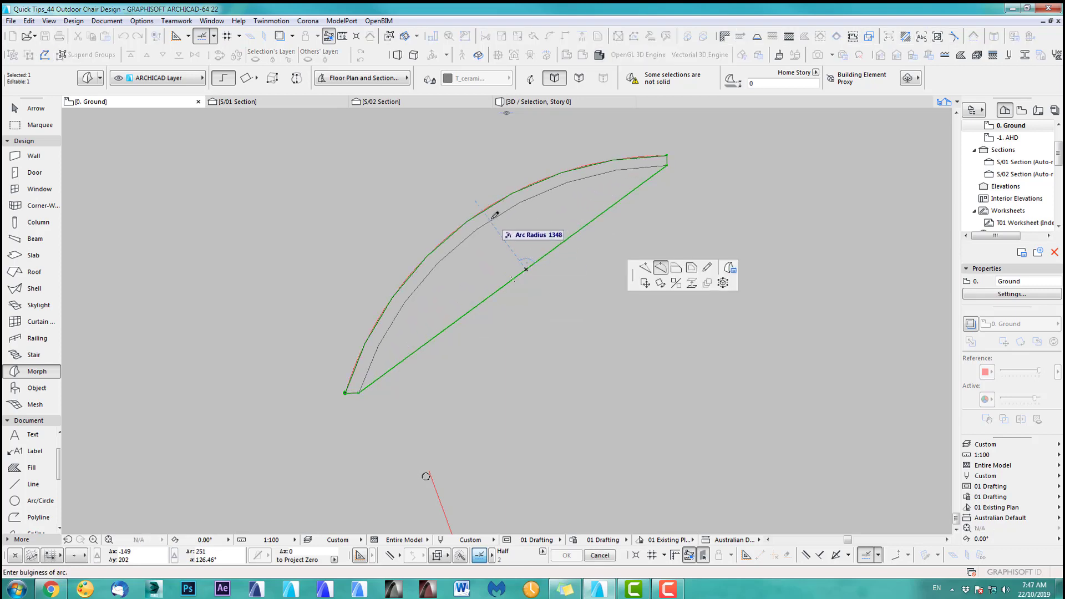
{"action": "left_click", "coordinate": [496, 214]}
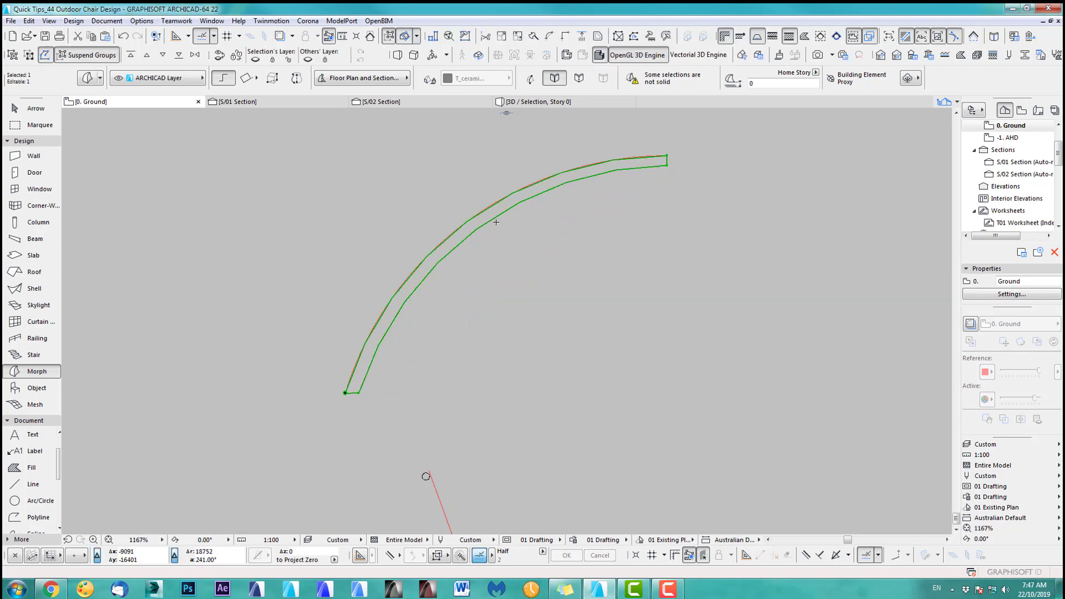
Smooth the curved morph by applying Modify Segmentation twice with More Segments and Double Segments.
{"action": "scroll", "coordinate": [454, 268], "scroll_direction": "up", "scroll_amount": 5}
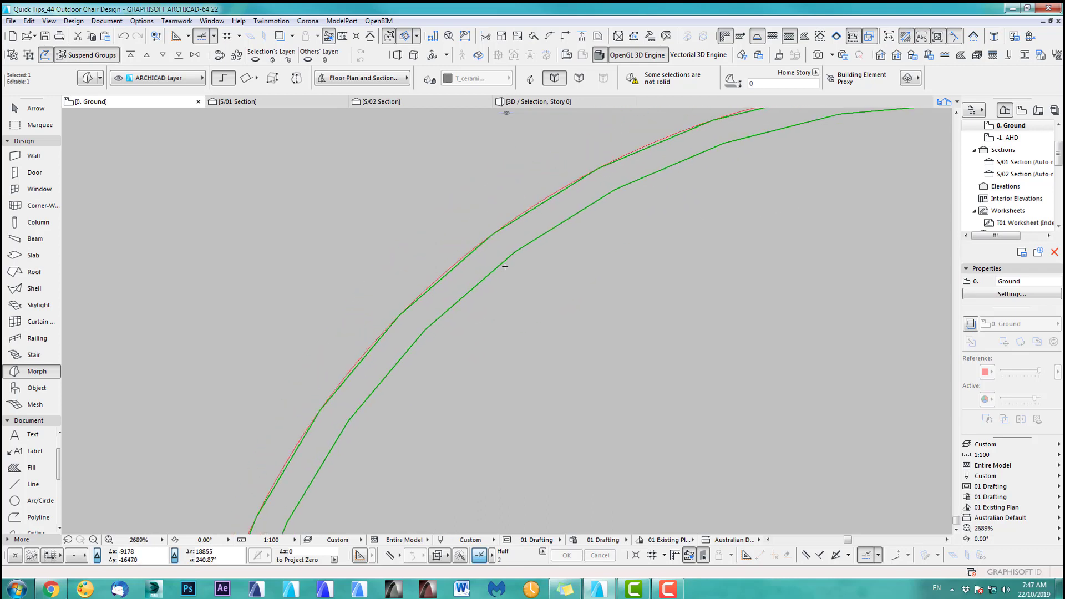
{"action": "scroll", "coordinate": [545, 225], "scroll_direction": "down", "scroll_amount": 1}
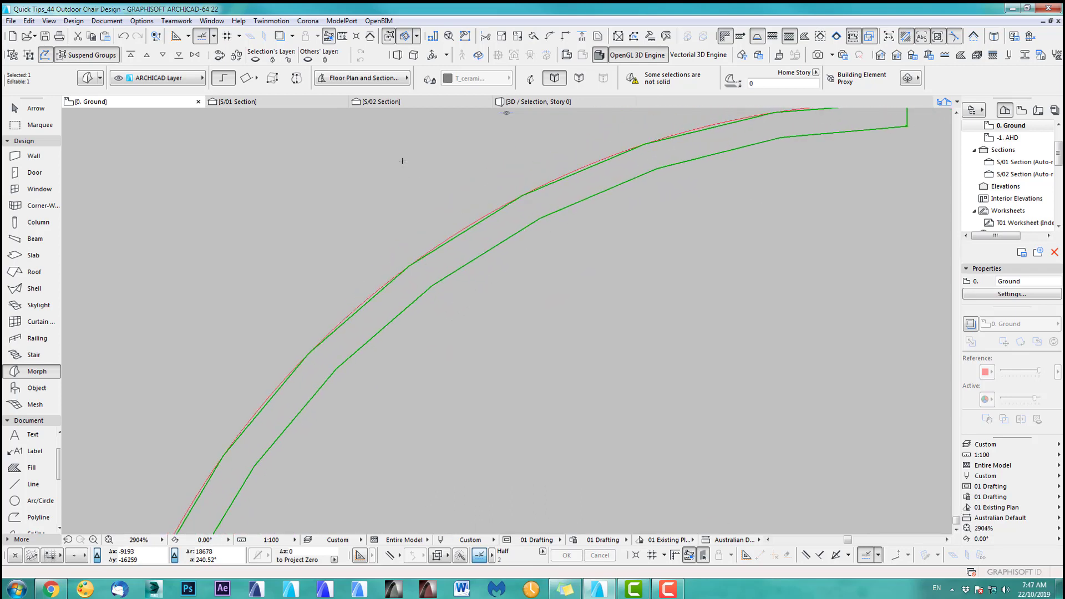
{"action": "left_click", "coordinate": [74, 22]}
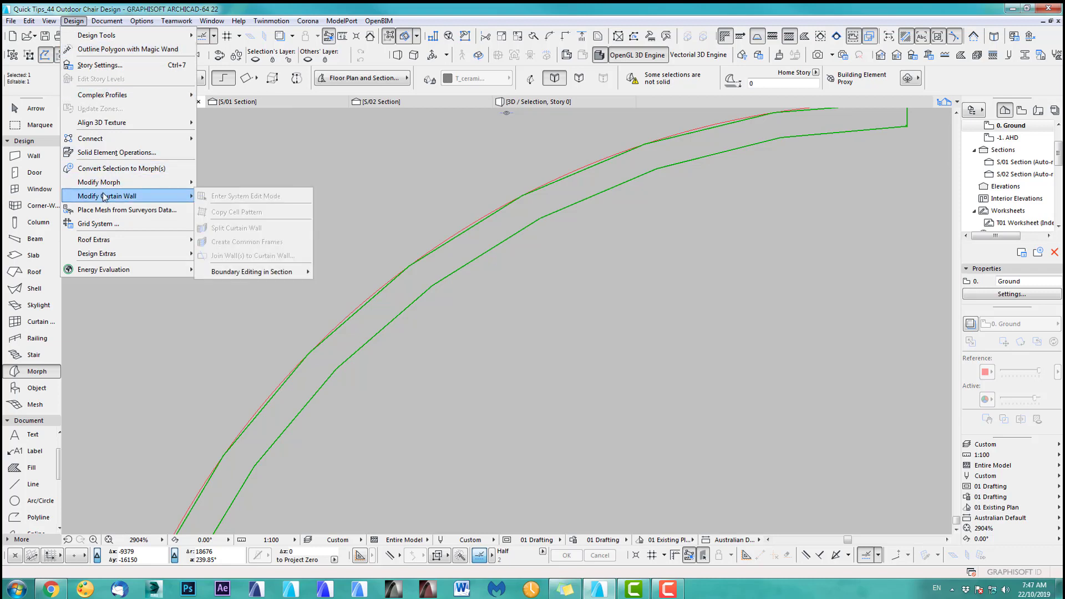
{"action": "mouse_move", "coordinate": [112, 186]}
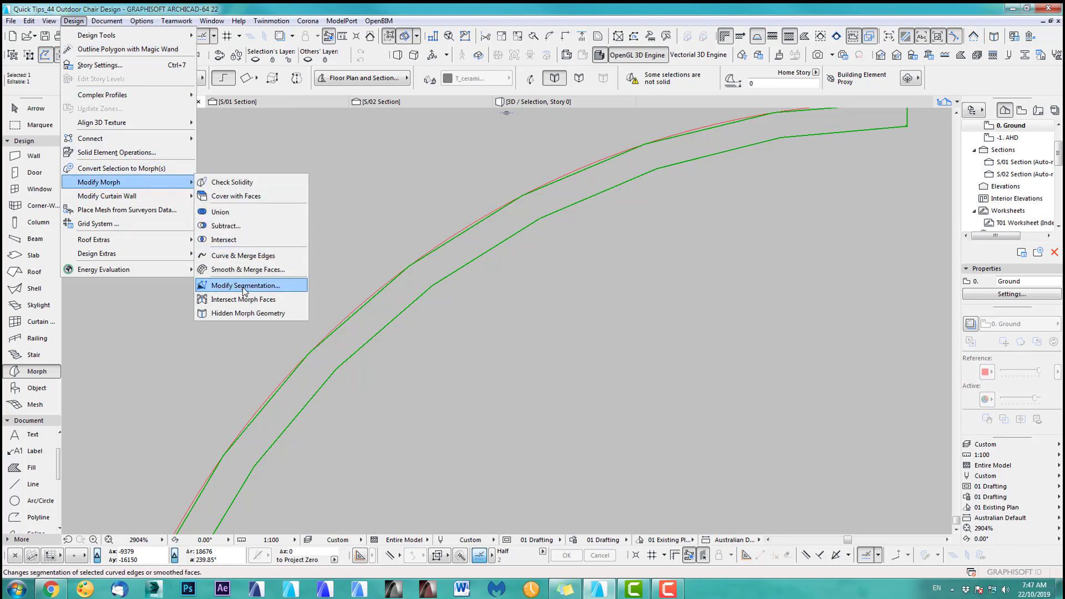
{"action": "left_click", "coordinate": [276, 288]}
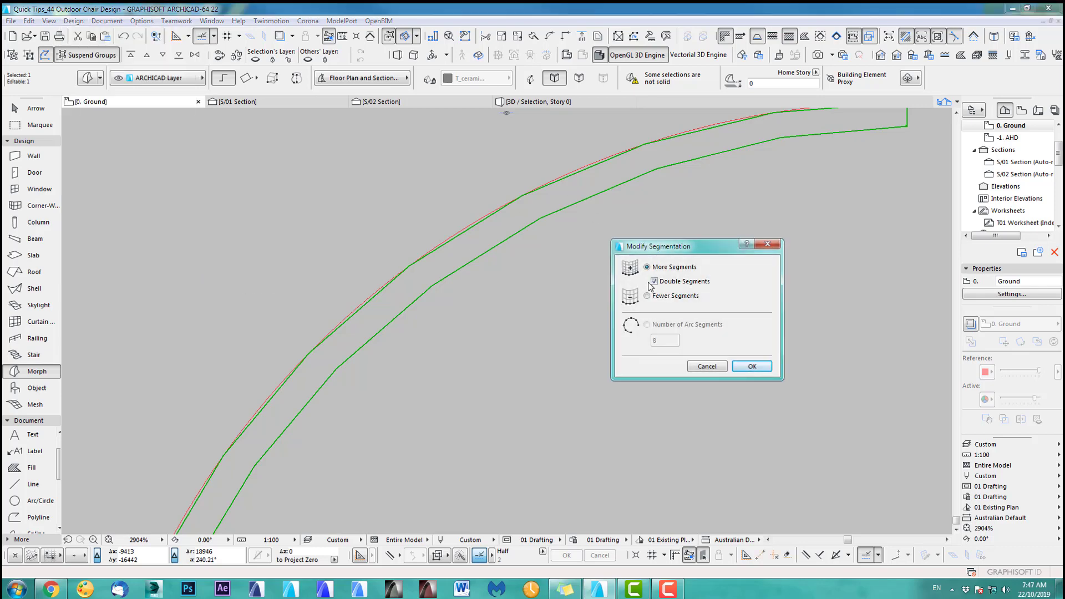
{"action": "left_click", "coordinate": [760, 363]}
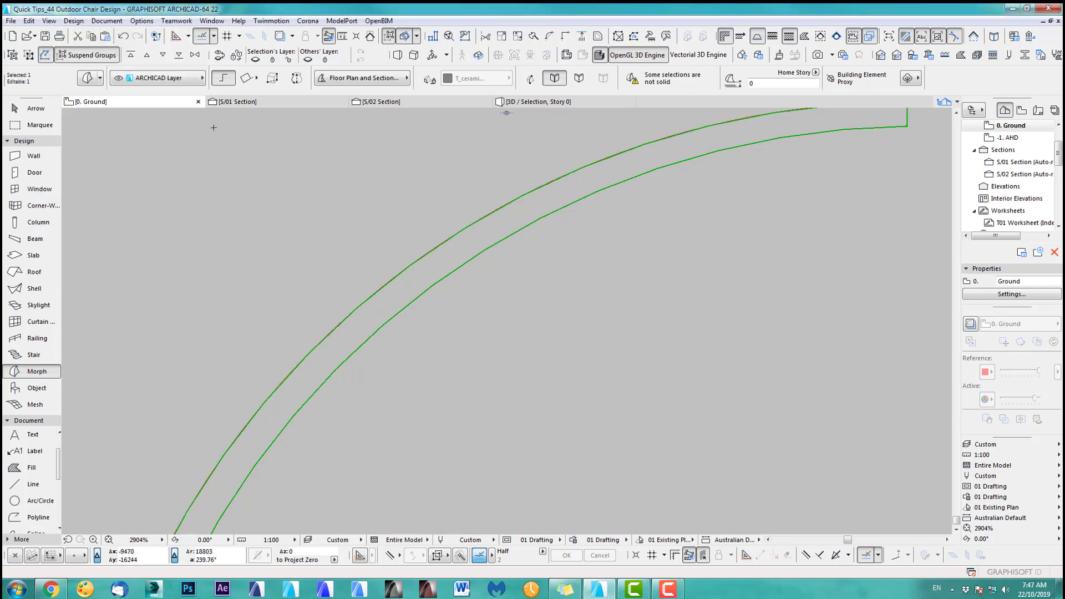
{"action": "left_click", "coordinate": [74, 21]}
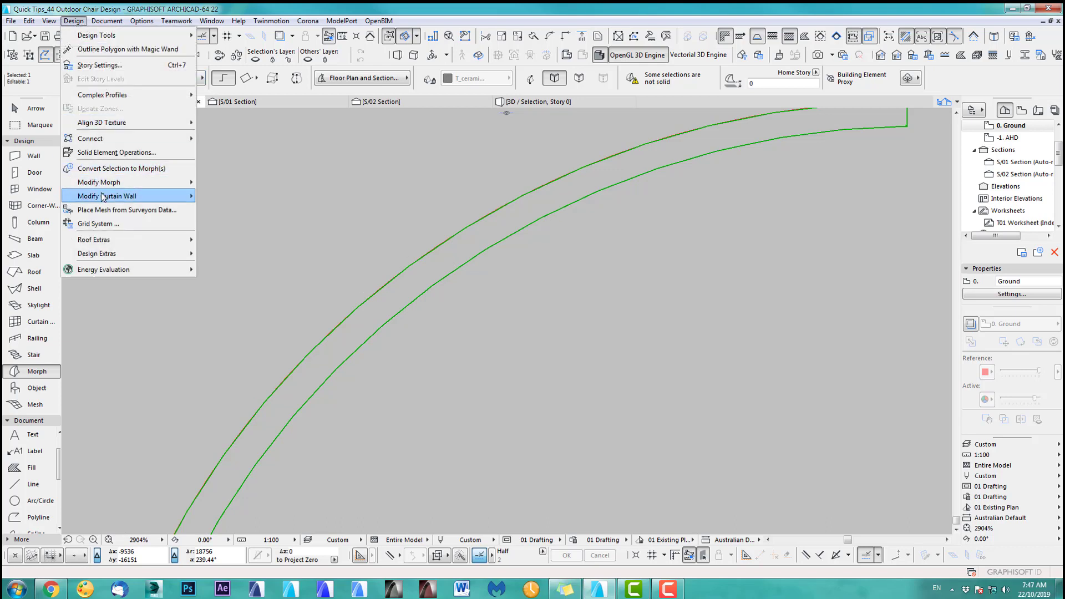
{"action": "mouse_move", "coordinate": [105, 199]}
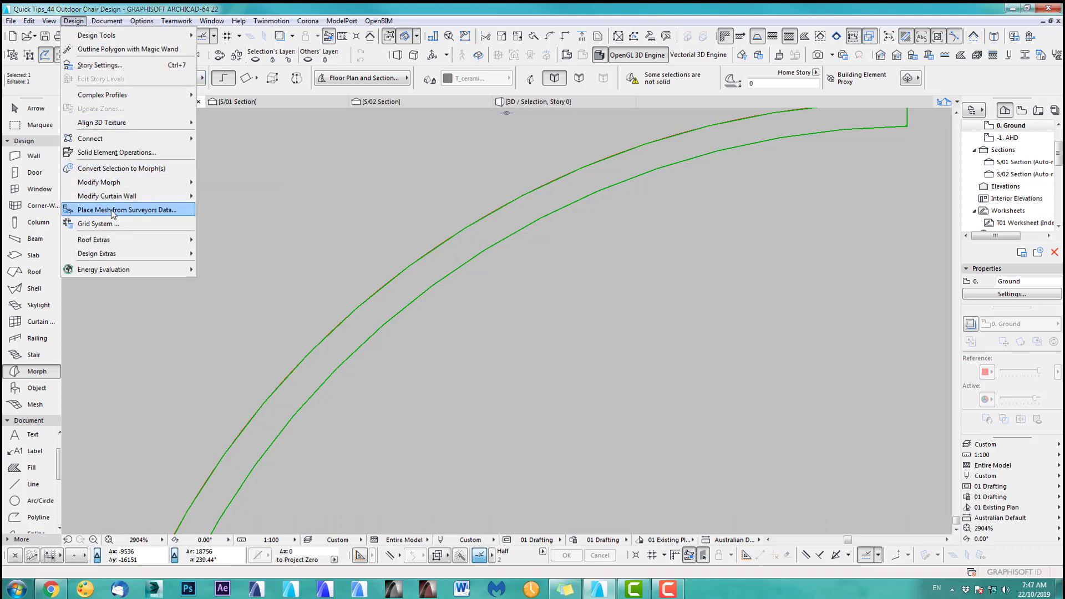
{"action": "mouse_move", "coordinate": [166, 182]}
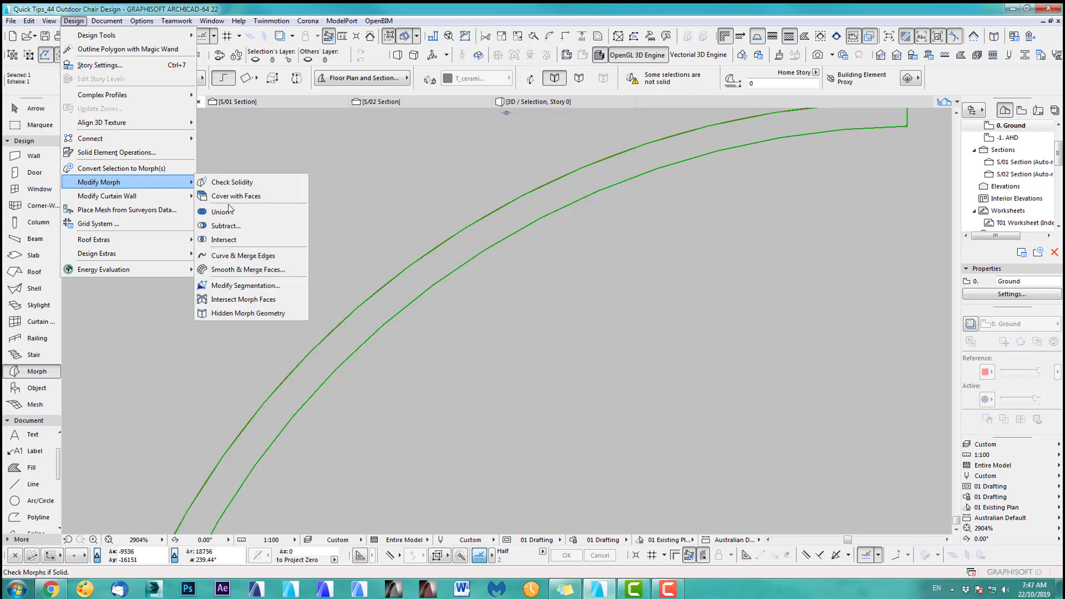
{"action": "left_click", "coordinate": [240, 285]}
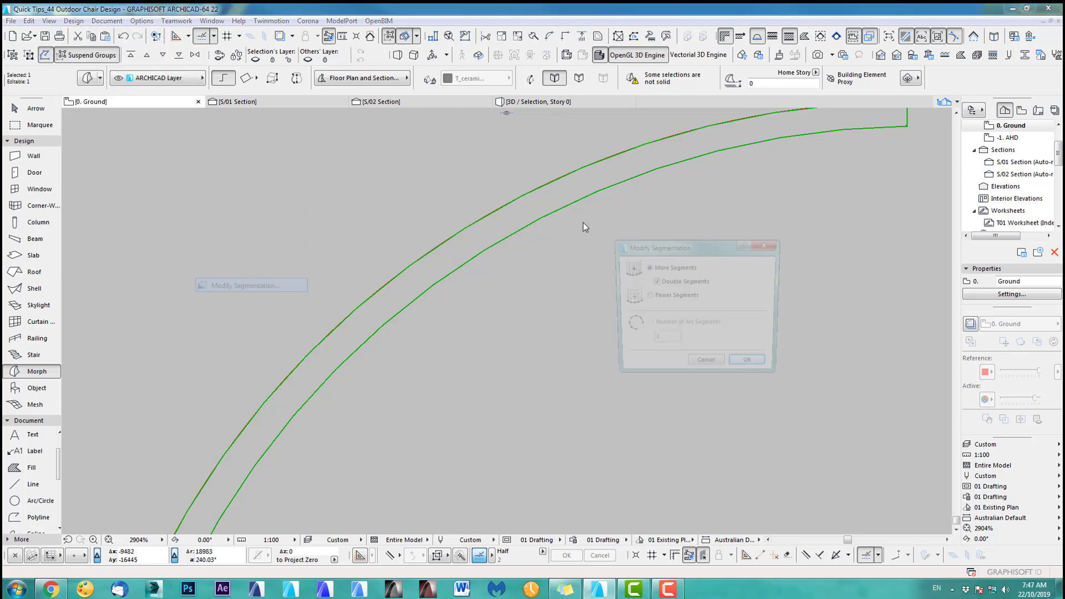
{"action": "left_click", "coordinate": [752, 366]}
{"action": "scroll", "coordinate": [571, 325], "scroll_direction": "down", "scroll_amount": 4}
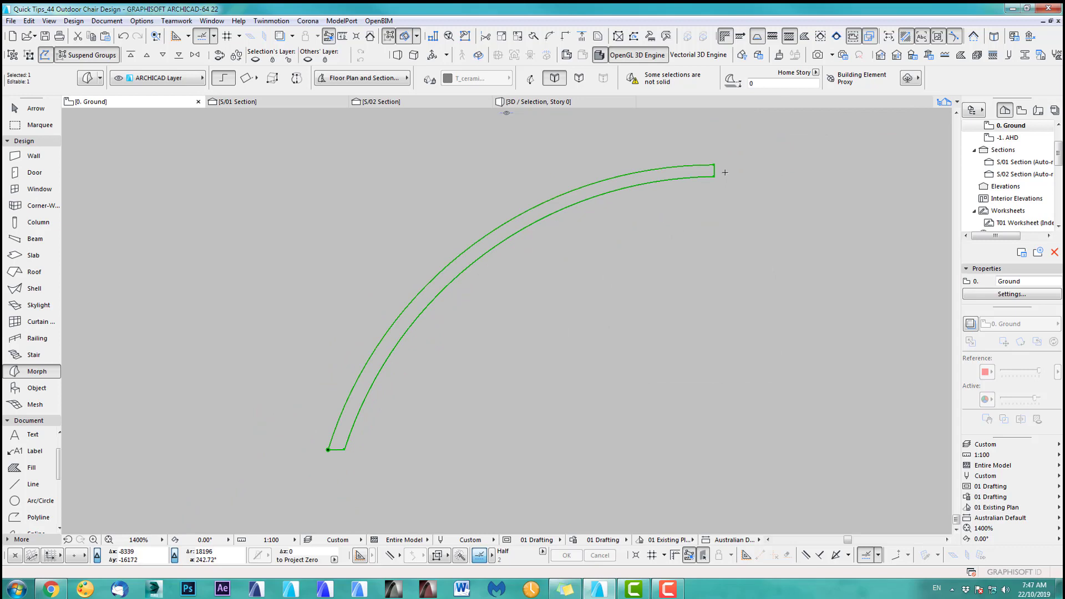
Draw a thin horizontal rectangular morph extending backward from within the canopy profile's lower end.
{"action": "scroll", "coordinate": [549, 311], "scroll_direction": "down", "scroll_amount": 3}
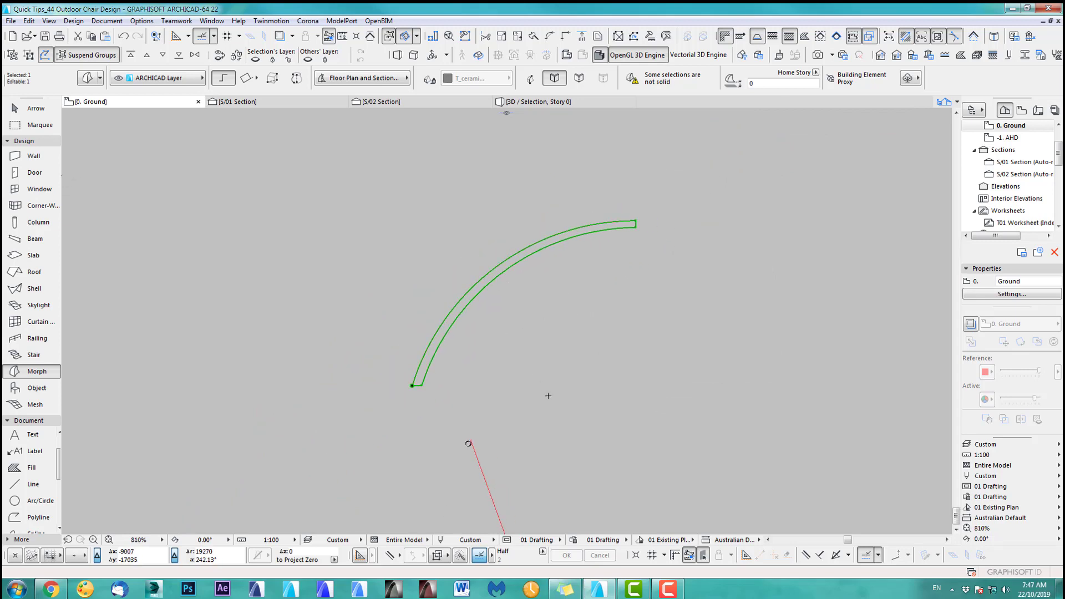
{"action": "scroll", "coordinate": [519, 359], "scroll_direction": "down", "scroll_amount": 6}
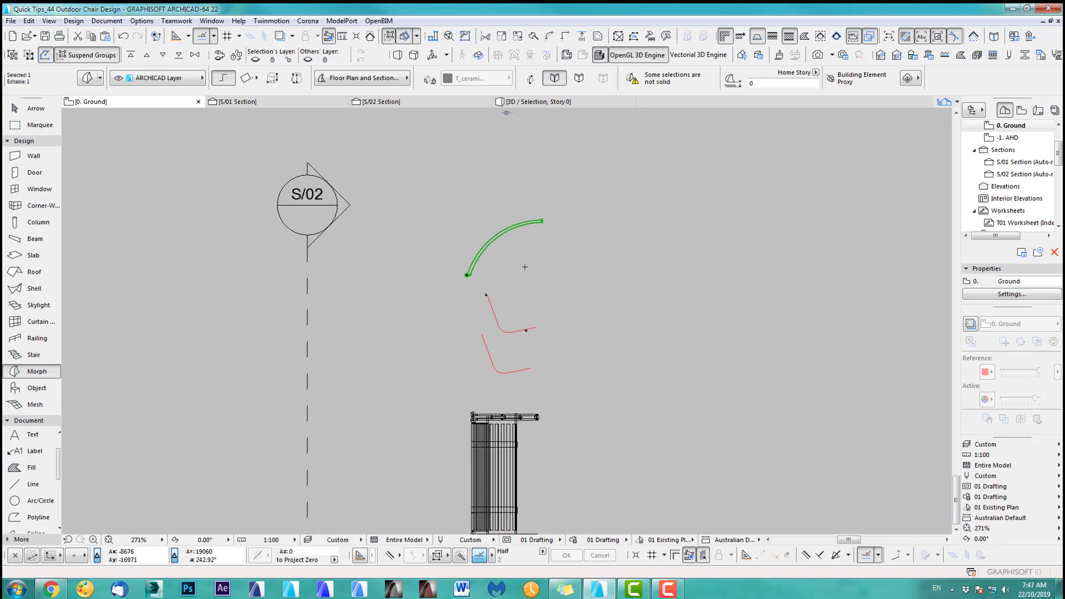
{"action": "middle_click_drag", "start_coordinate": [530, 373], "coordinate": [514, 260]}
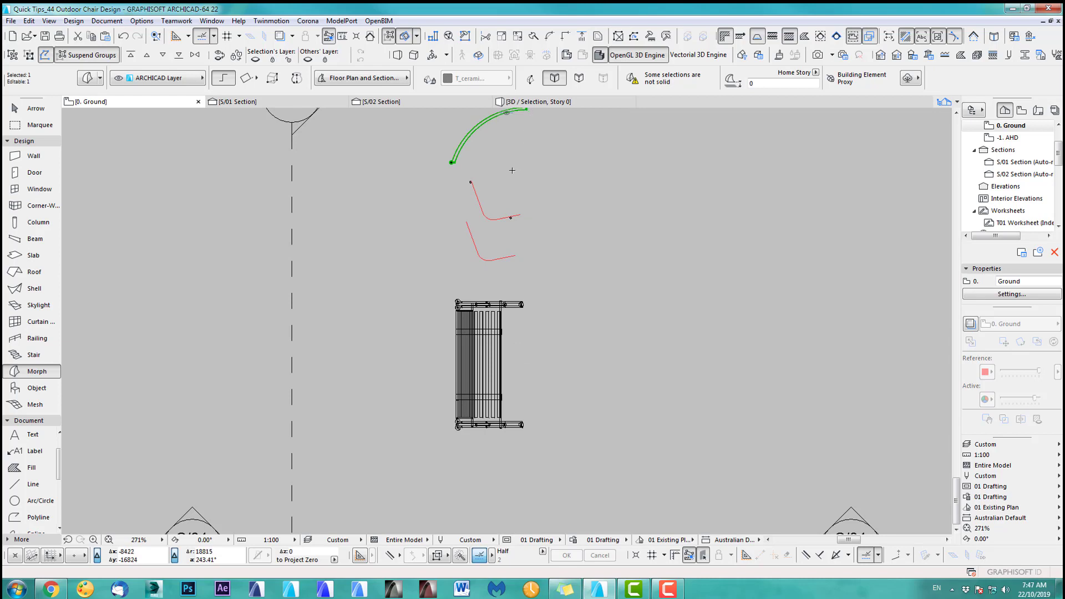
{"action": "scroll", "coordinate": [512, 170], "scroll_direction": "up", "scroll_amount": 6}
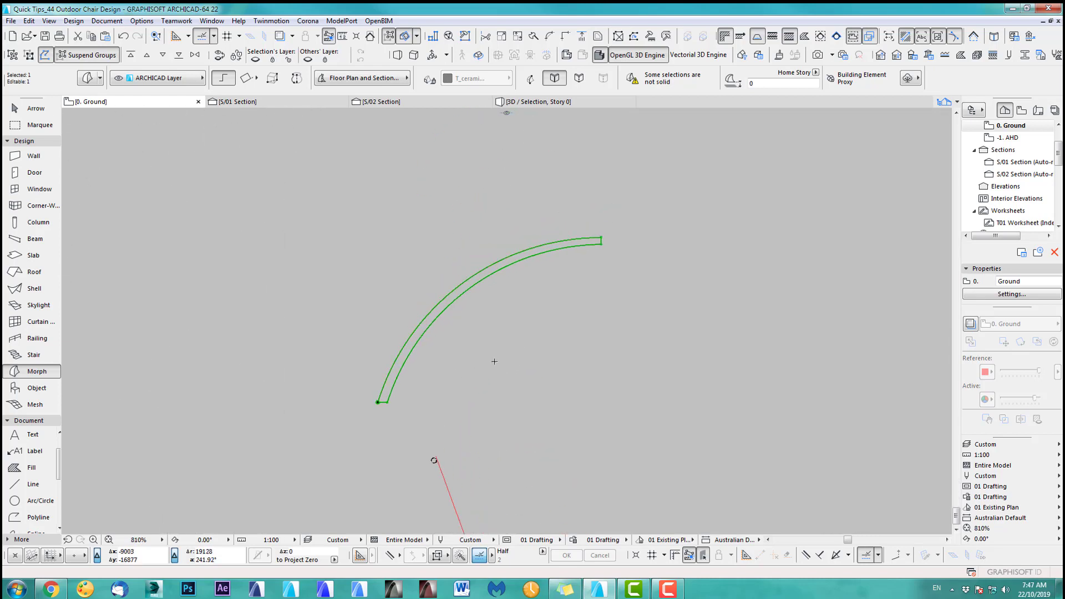
{"action": "key", "text": "Escape"}
{"action": "scroll", "coordinate": [421, 341], "scroll_direction": "up", "scroll_amount": 6}
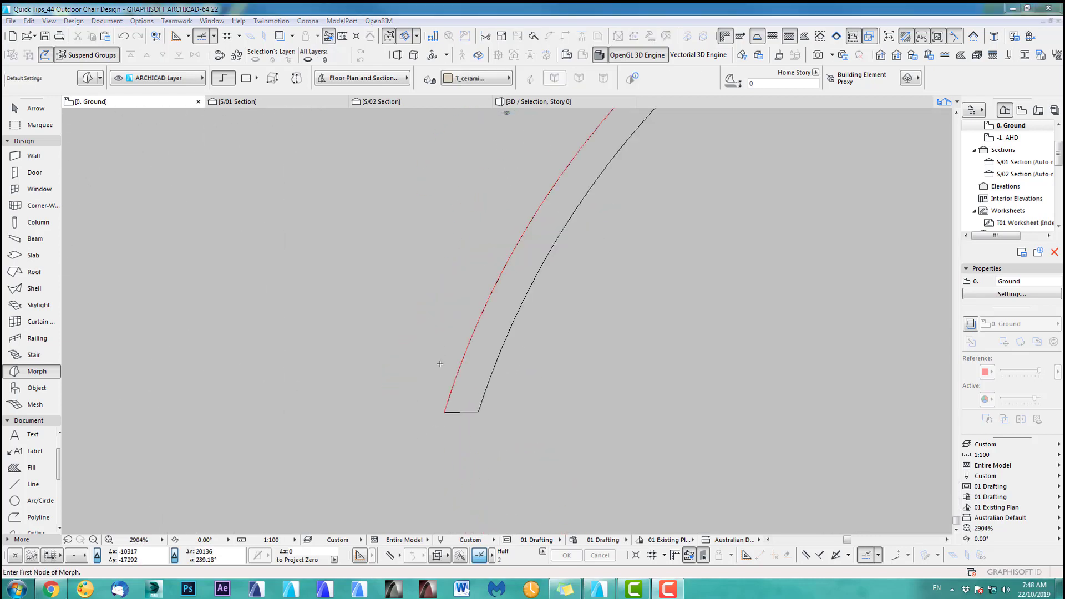
{"action": "left_click", "coordinate": [244, 78]}
{"action": "left_click", "coordinate": [250, 68]}
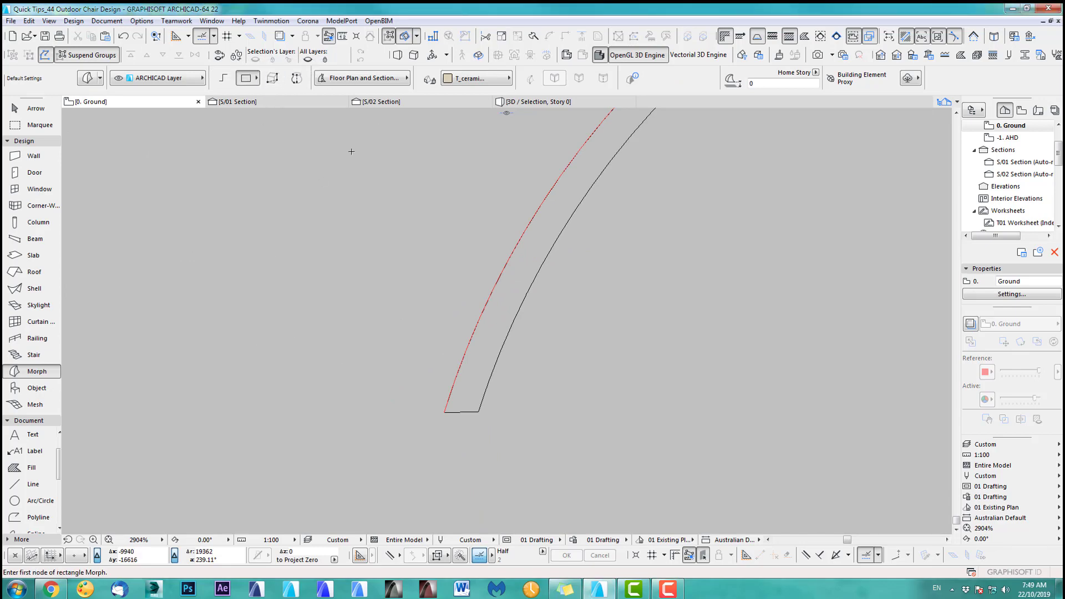
{"action": "left_click", "coordinate": [470, 376]}
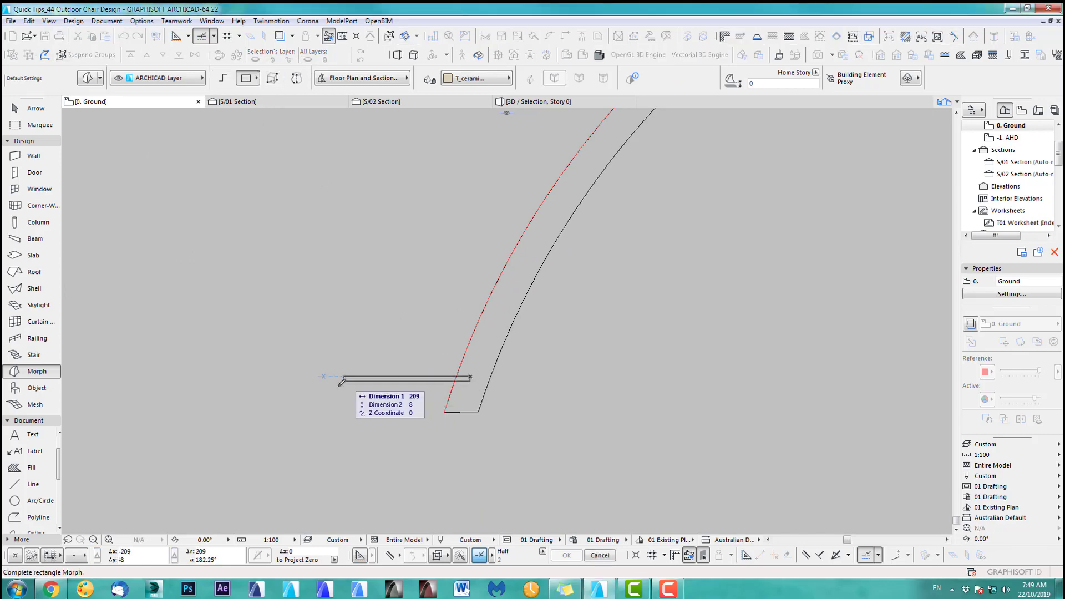
{"action": "left_click", "coordinate": [301, 394]}
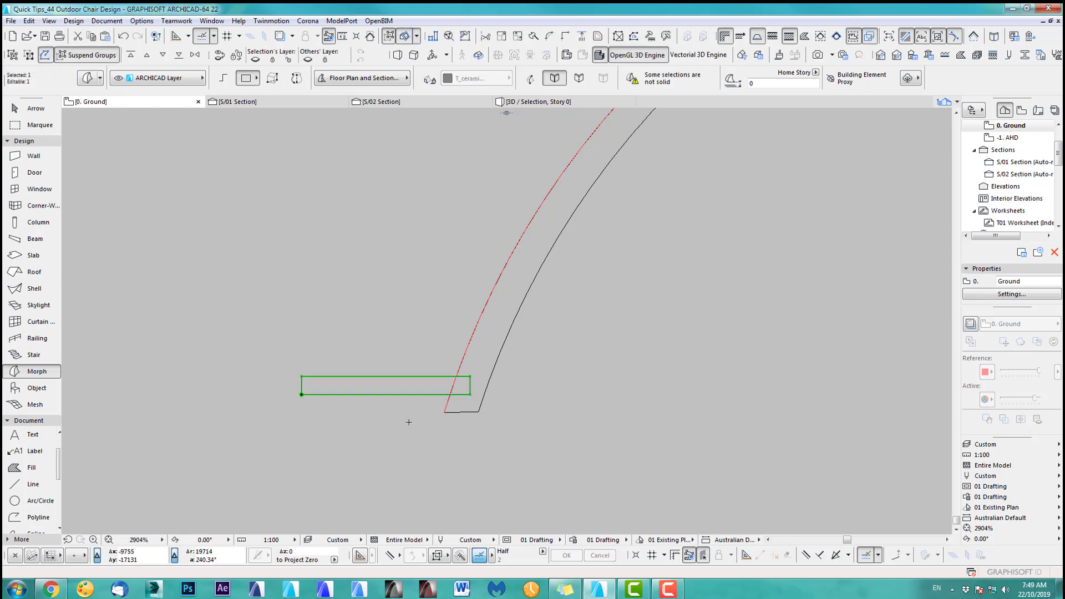
Rotate the thin rectangular morph about its end inside the canopy profile so that its free end slopes downward.
{"action": "key", "text": "ctrl+e"}
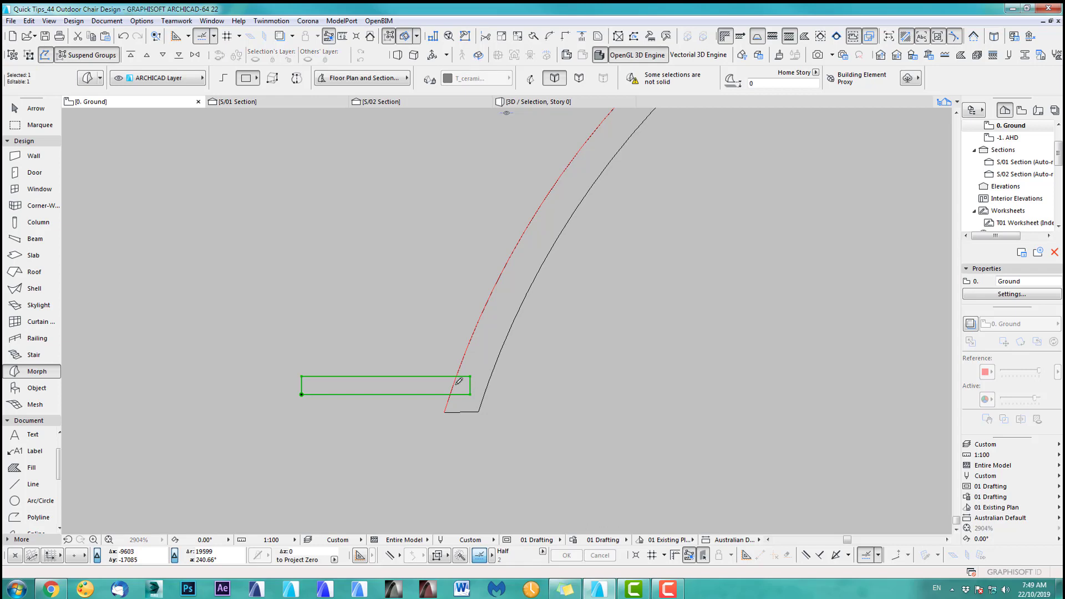
{"action": "left_click", "coordinate": [464, 390]}
{"action": "left_click", "coordinate": [349, 391]}
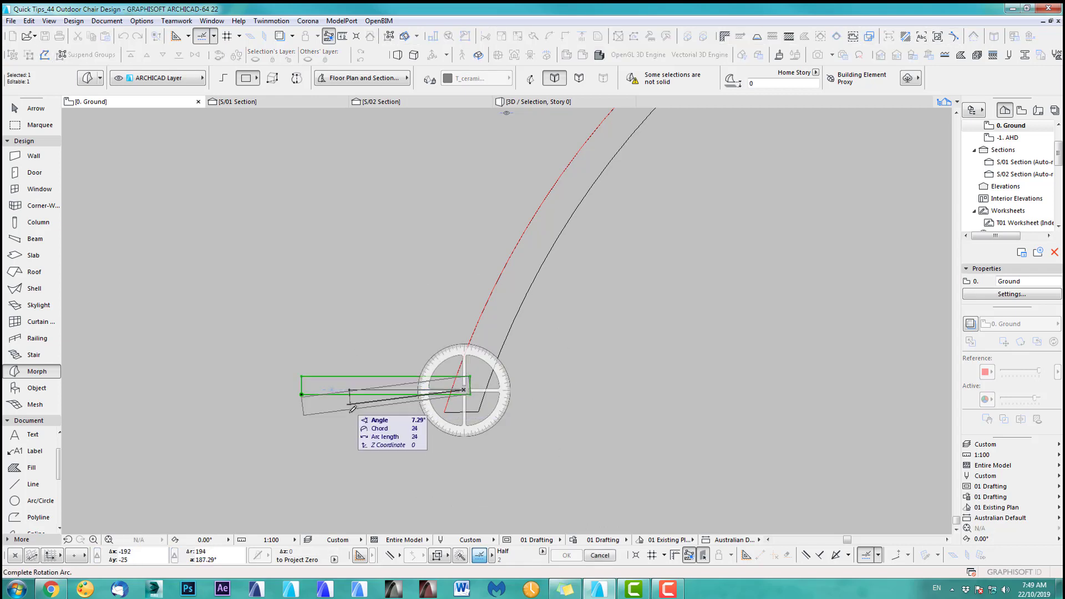
{"action": "left_click", "coordinate": [364, 438]}
{"action": "scroll", "coordinate": [510, 443], "scroll_direction": "down", "scroll_amount": 2}
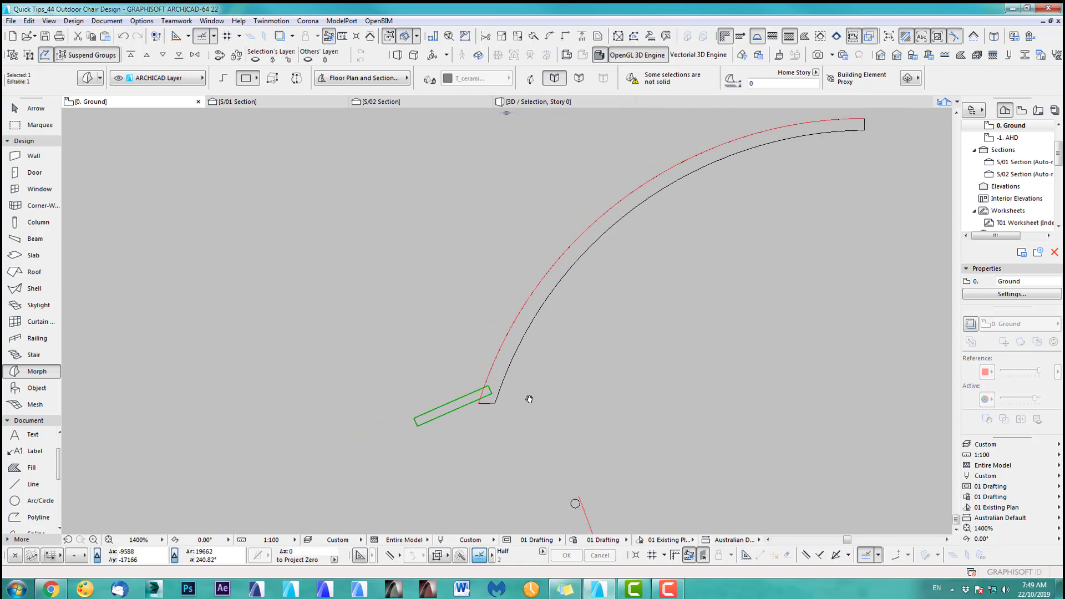
Move the rotated rectangle slightly upward until its upper inner corner meets the canopy's red outer arc.
{"action": "key", "text": "ctrl+d"}
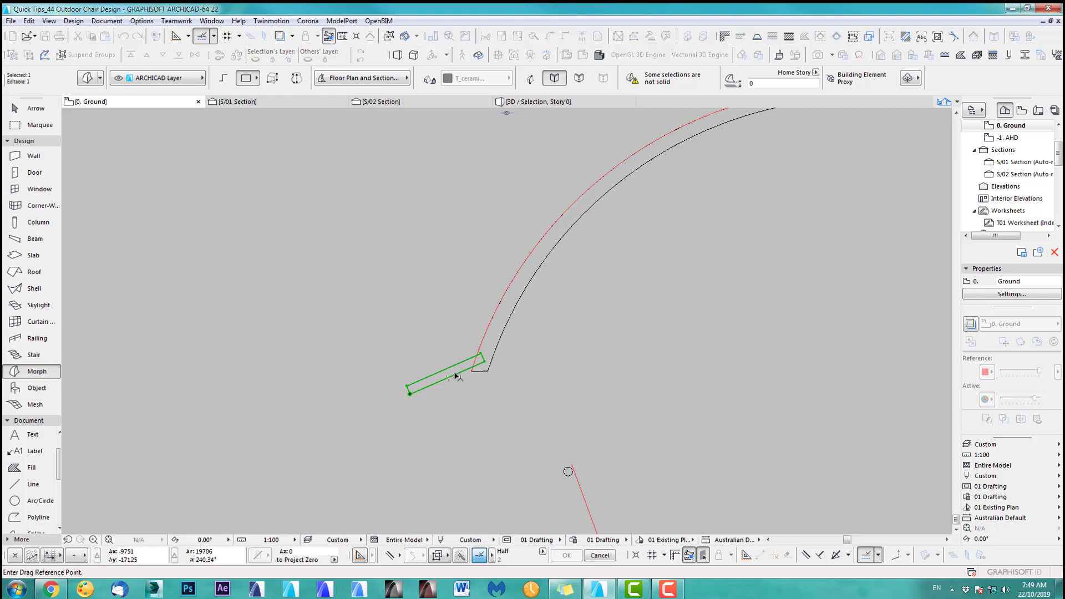
{"action": "left_click", "coordinate": [455, 374]}
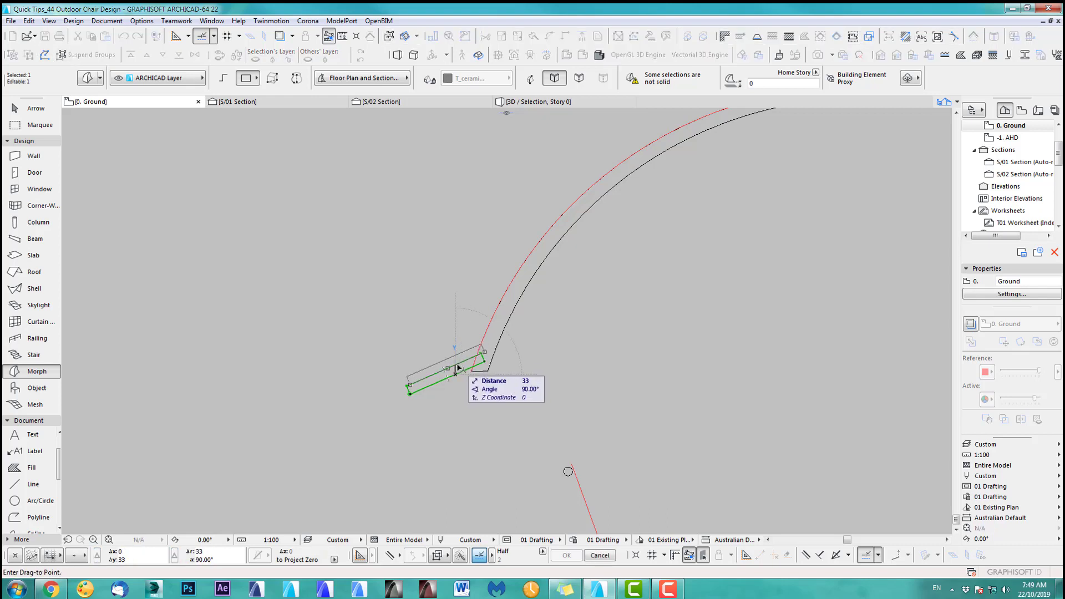
{"action": "left_click", "coordinate": [456, 370]}
{"action": "scroll", "coordinate": [560, 399], "scroll_direction": "down", "scroll_amount": 4}
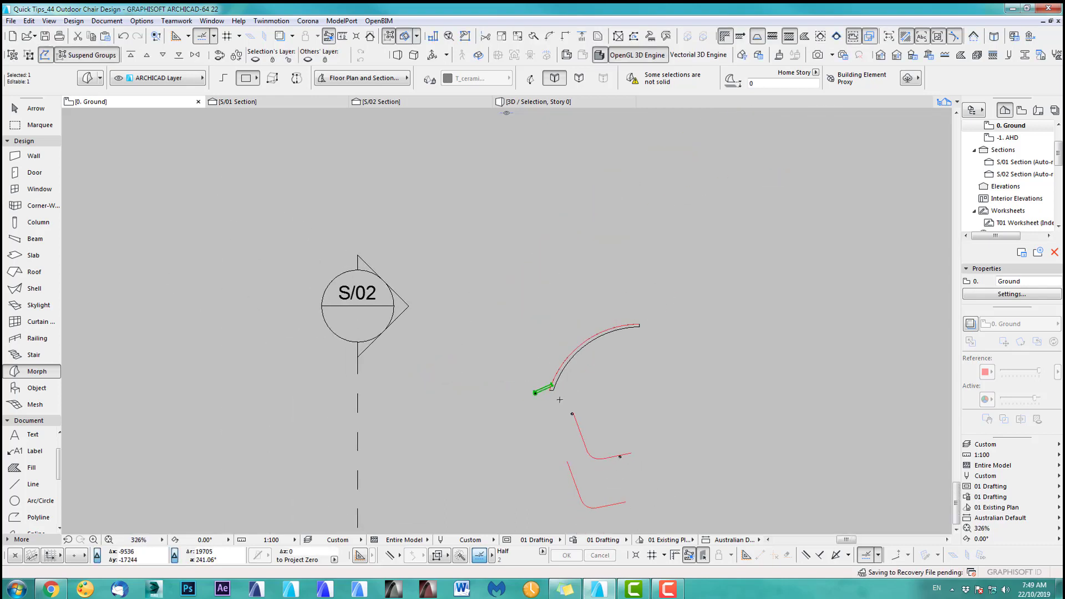
{"action": "scroll", "coordinate": [560, 400], "scroll_direction": "up", "scroll_amount": 4}
{"action": "scroll", "coordinate": [527, 383], "scroll_direction": "up", "scroll_amount": 2}
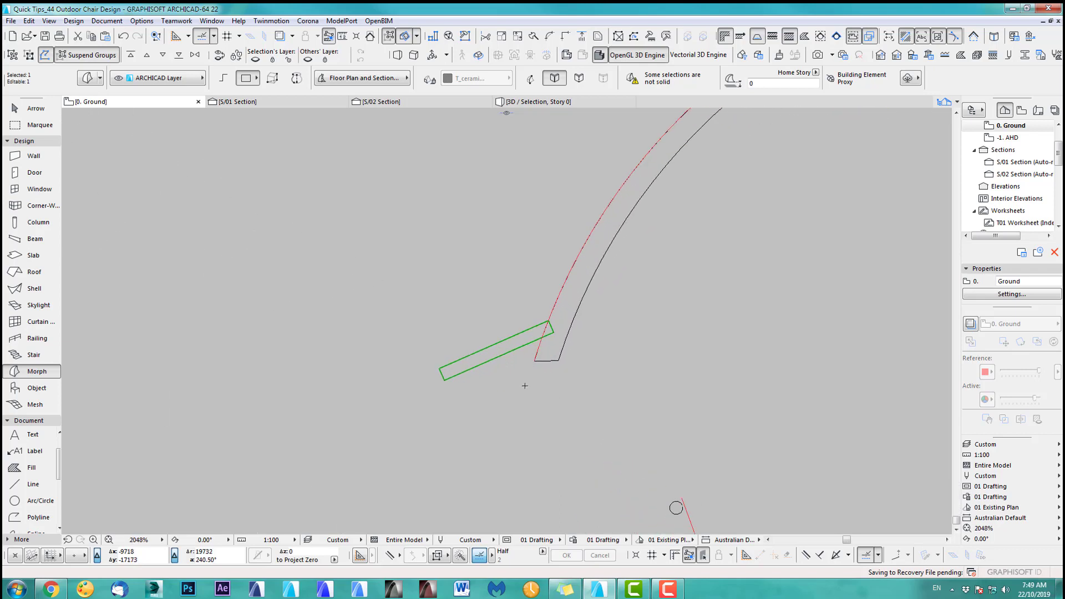
{"action": "scroll", "coordinate": [525, 386], "scroll_direction": "up", "scroll_amount": 4}
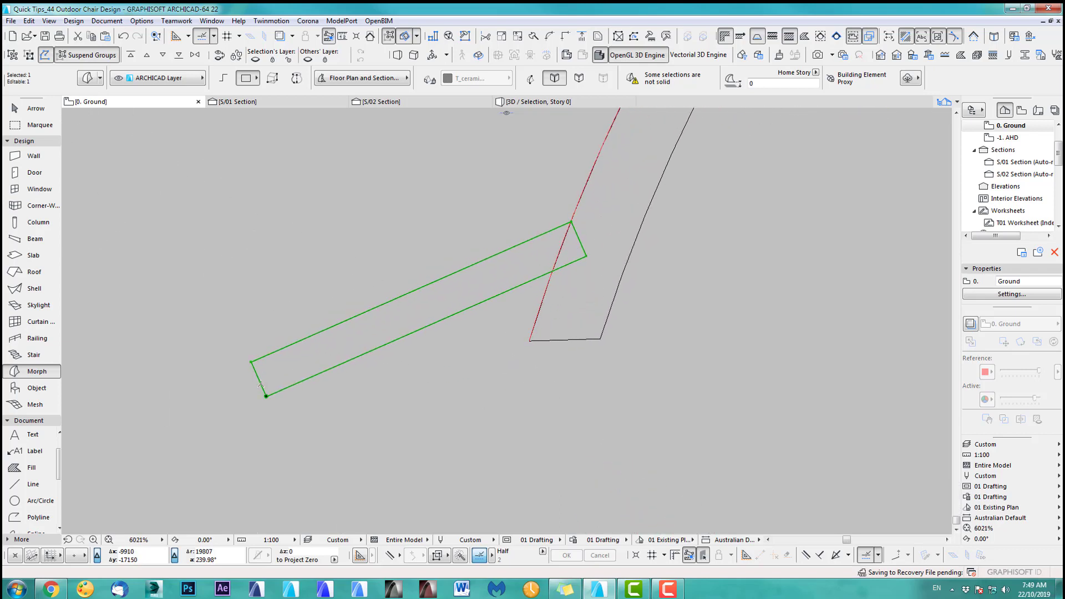
Shorten the sloping rectangle by offsetting its free end toward the canopy, and thin it by offsetting its upper long edge inward.
{"action": "left_click", "coordinate": [261, 384]}
{"action": "left_click", "coordinate": [339, 438]}
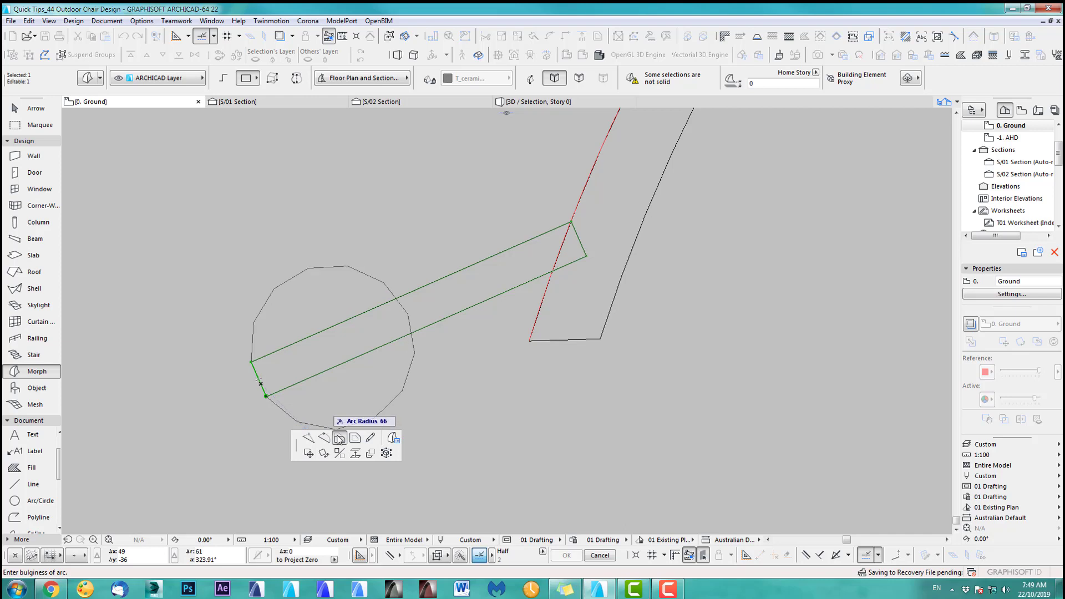
{"action": "left_click", "coordinate": [401, 323]}
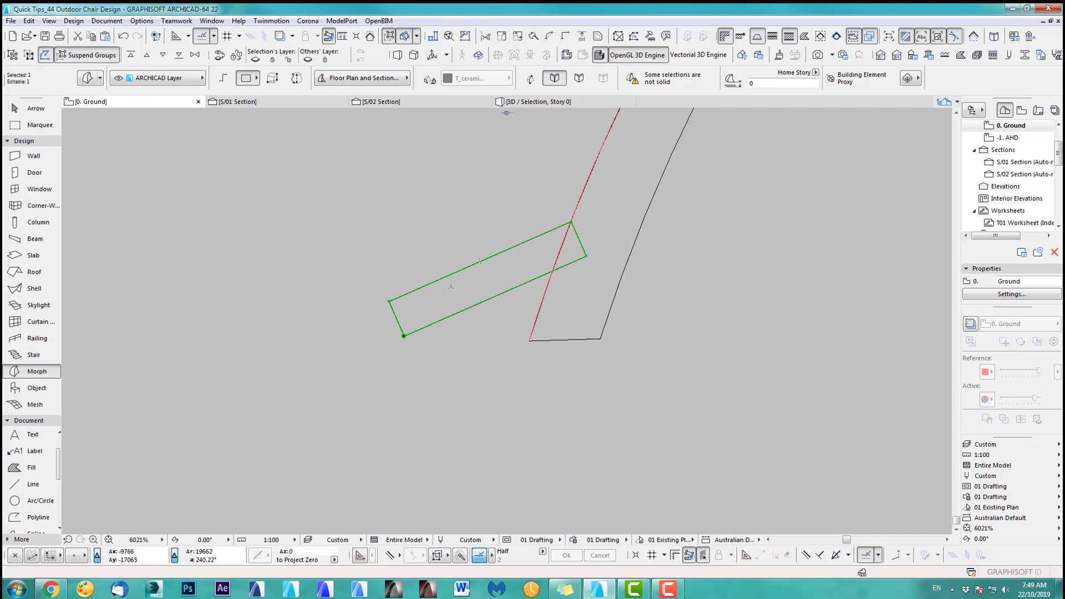
{"action": "left_click", "coordinate": [444, 278]}
{"action": "left_click", "coordinate": [458, 293]}
{"action": "scroll", "coordinate": [532, 356], "scroll_direction": "down", "scroll_amount": 4}
{"action": "middle_click_drag", "start_coordinate": [585, 365], "coordinate": [602, 366]}
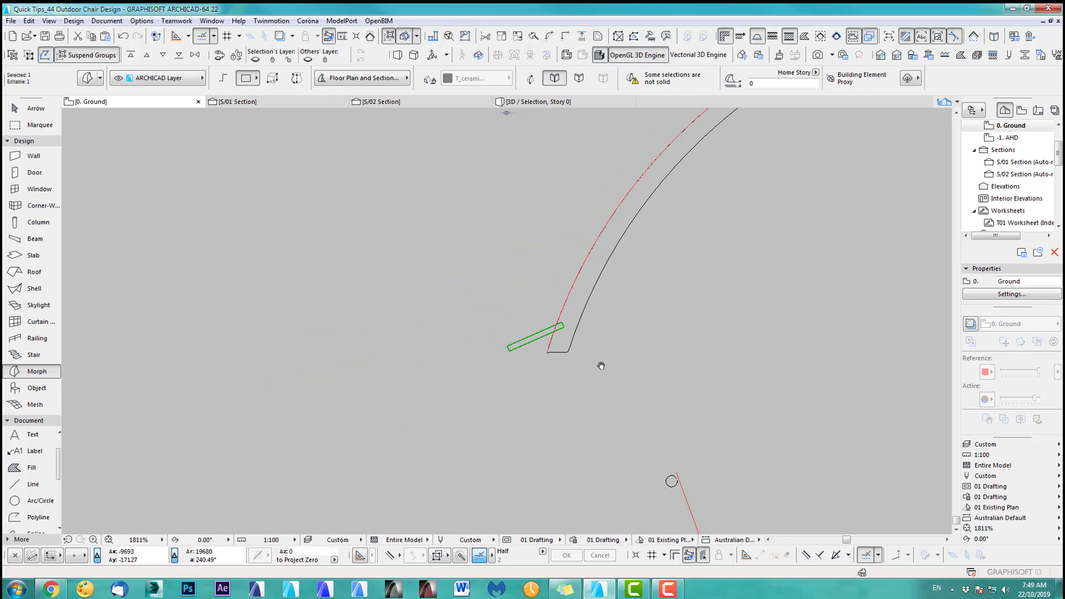
{"action": "scroll", "coordinate": [601, 366], "scroll_direction": "down", "scroll_amount": 5}
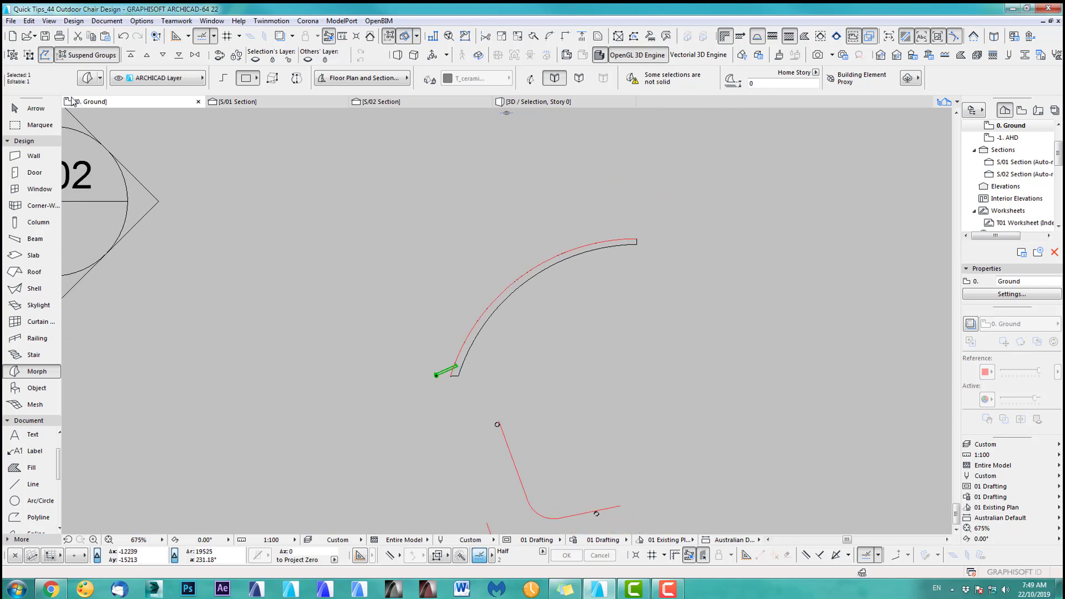
Select the canopy profile's lower end and the sloping rectangle, and show only these morphs in 3D.
{"action": "left_click", "coordinate": [33, 108]}
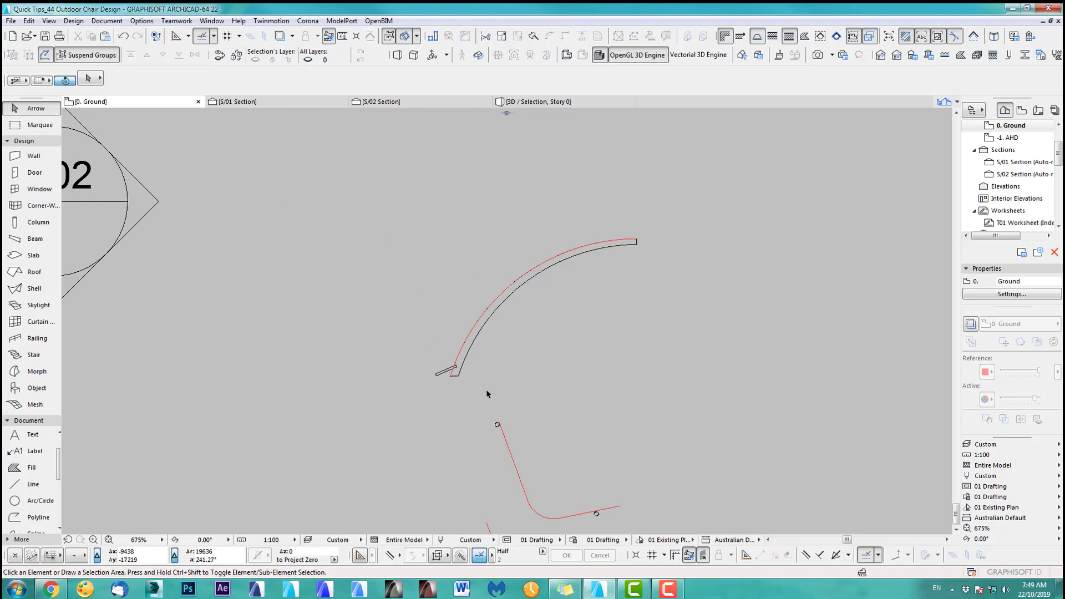
{"action": "left_click_drag", "start_coordinate": [486, 389], "coordinate": [406, 330]}
{"action": "key", "text": "F5"}
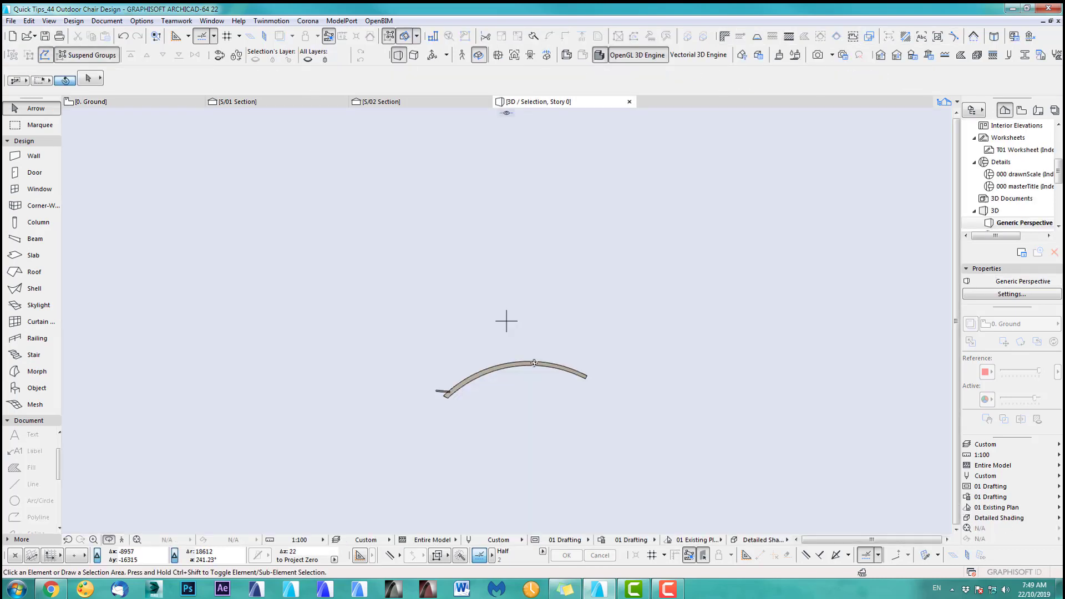
{"action": "scroll", "coordinate": [466, 396], "scroll_direction": "up", "scroll_amount": 5}
{"action": "left_click_drag", "start_coordinate": [482, 384], "coordinate": [514, 364]}
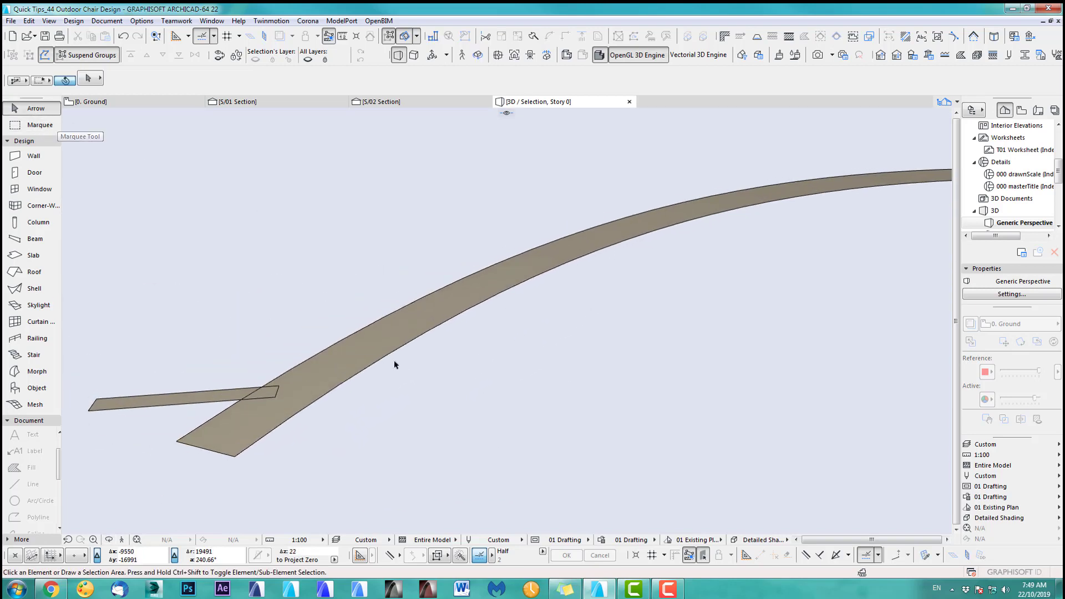
Extrude the curved canopy profile's face upward by about 56 mm.
{"action": "left_click", "coordinate": [383, 351]}
{"action": "left_click", "coordinate": [377, 342]}
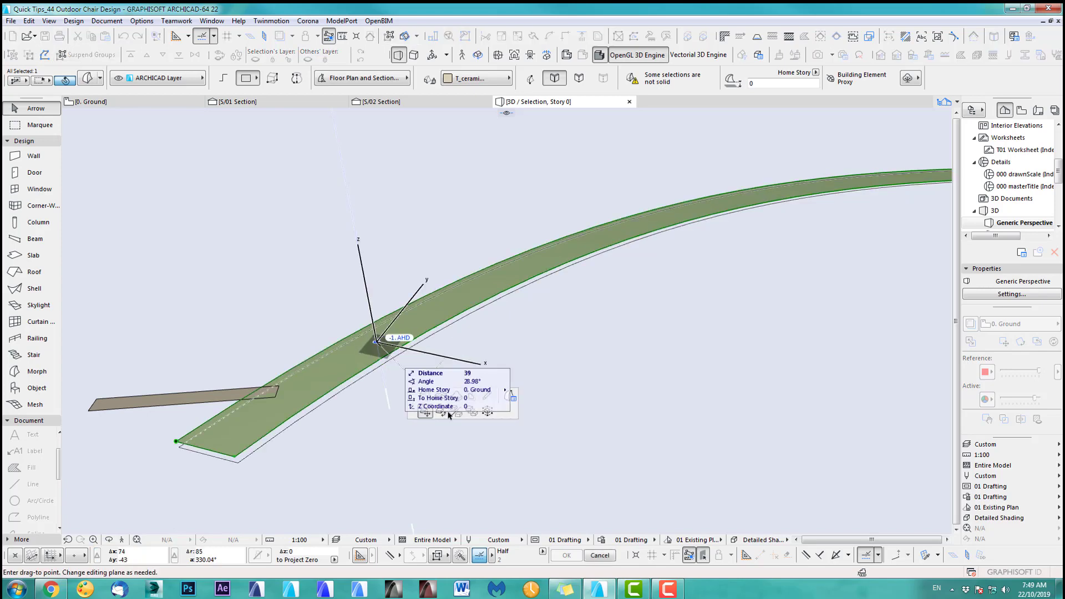
{"action": "left_click", "coordinate": [426, 398]}
{"action": "scroll", "coordinate": [444, 289], "scroll_direction": "down", "scroll_amount": 6}
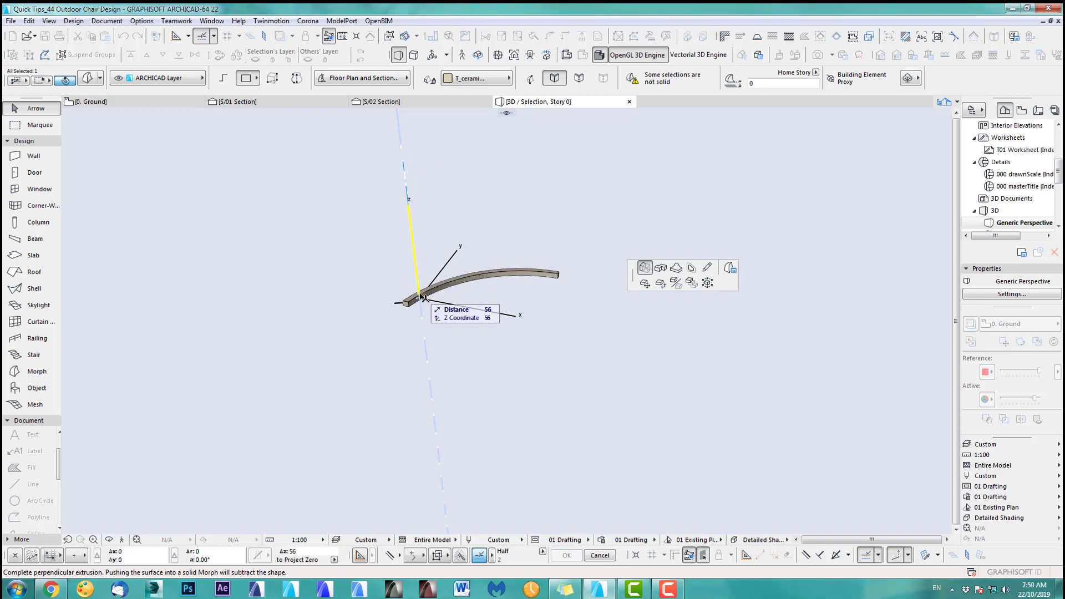
{"action": "left_click", "coordinate": [423, 298]}
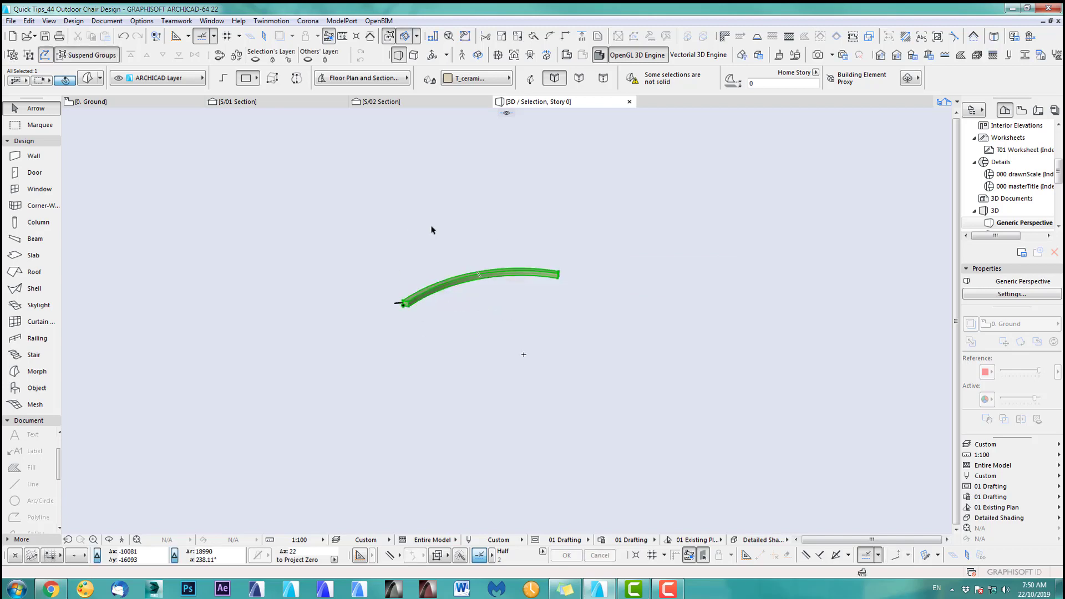
{"action": "left_click", "coordinate": [392, 254]}
{"action": "scroll", "coordinate": [388, 305], "scroll_direction": "up", "scroll_amount": 6}
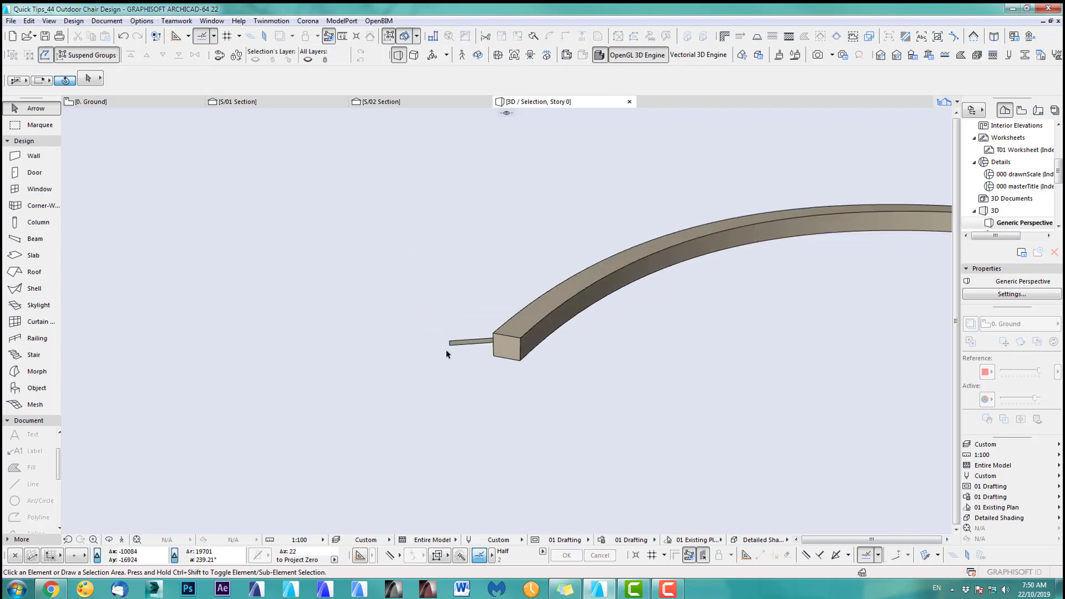
{"action": "left_click", "coordinate": [486, 347]}
{"action": "left_click", "coordinate": [483, 345]}
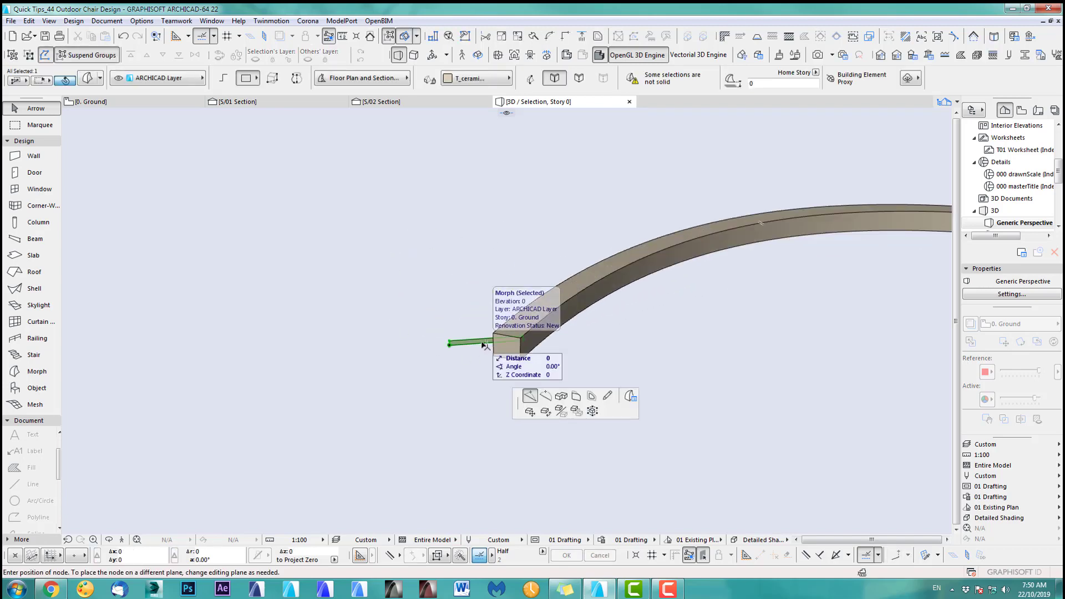
{"action": "key", "text": "Escape"}
{"action": "scroll", "coordinate": [481, 341], "scroll_direction": "up", "scroll_amount": 2}
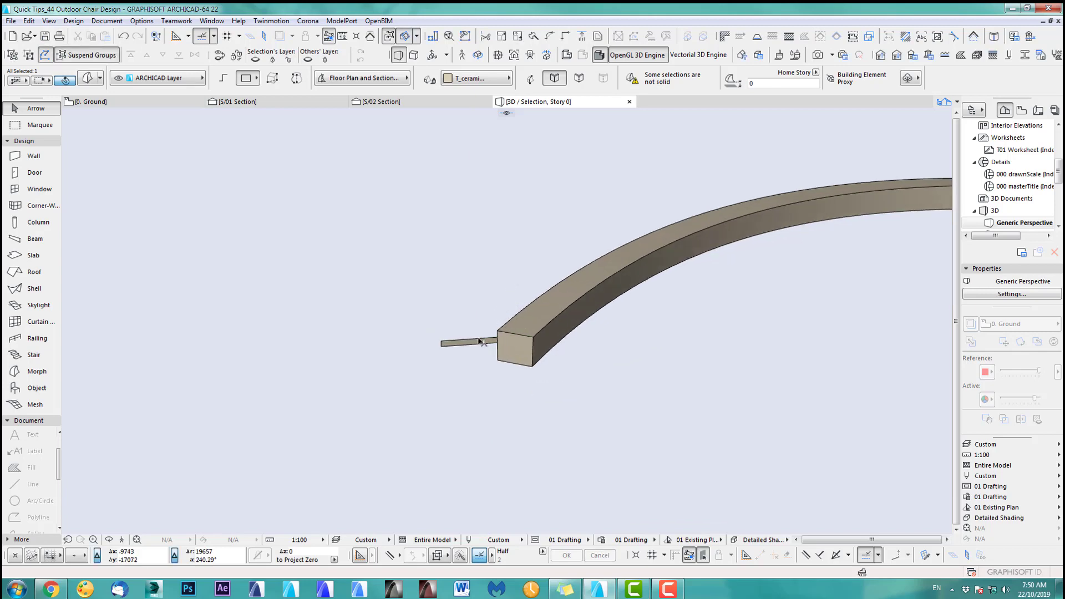
{"action": "left_click", "coordinate": [470, 346]}
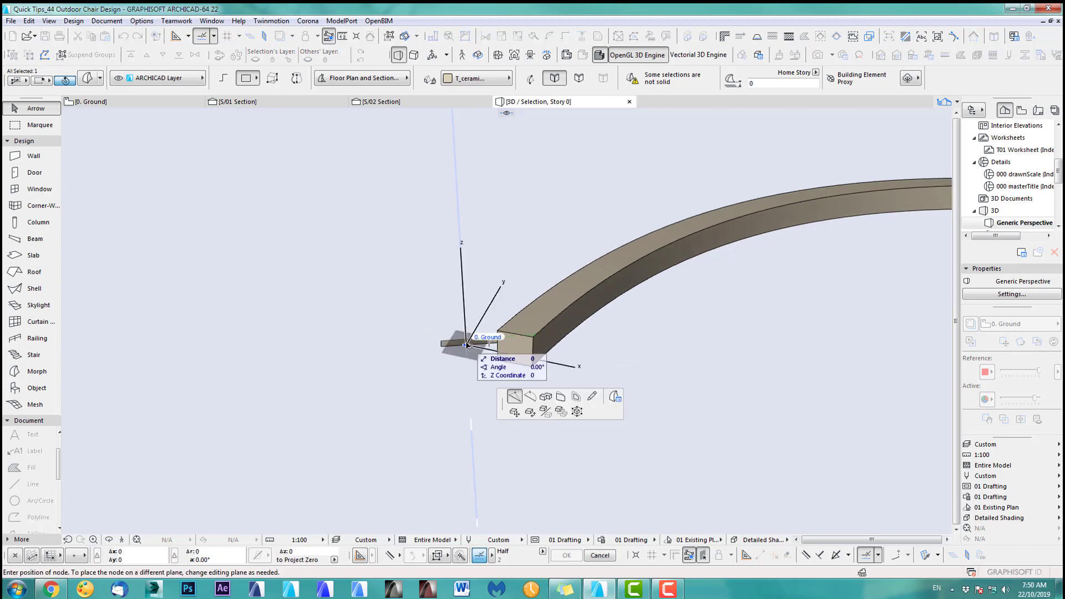
{"action": "key", "text": "Escape"}
{"action": "middle_click_drag", "start_coordinate": [468, 342], "coordinate": [460, 331]}
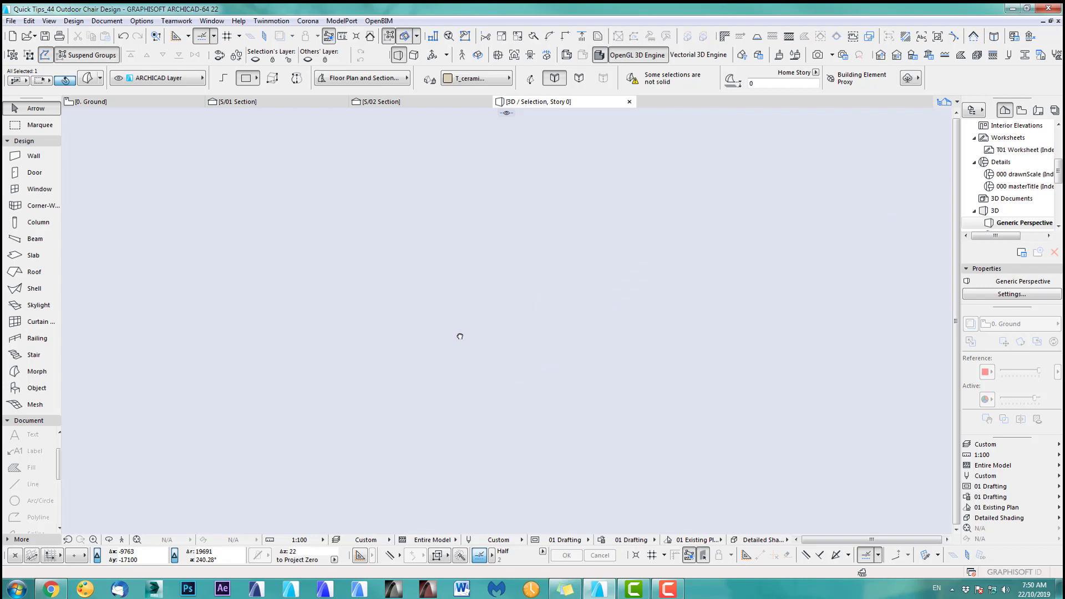
{"action": "scroll", "coordinate": [460, 337], "scroll_direction": "down", "scroll_amount": 4}
{"action": "scroll", "coordinate": [460, 338], "scroll_direction": "up", "scroll_amount": 5}
{"action": "scroll", "coordinate": [461, 337], "scroll_direction": "down", "scroll_amount": 4}
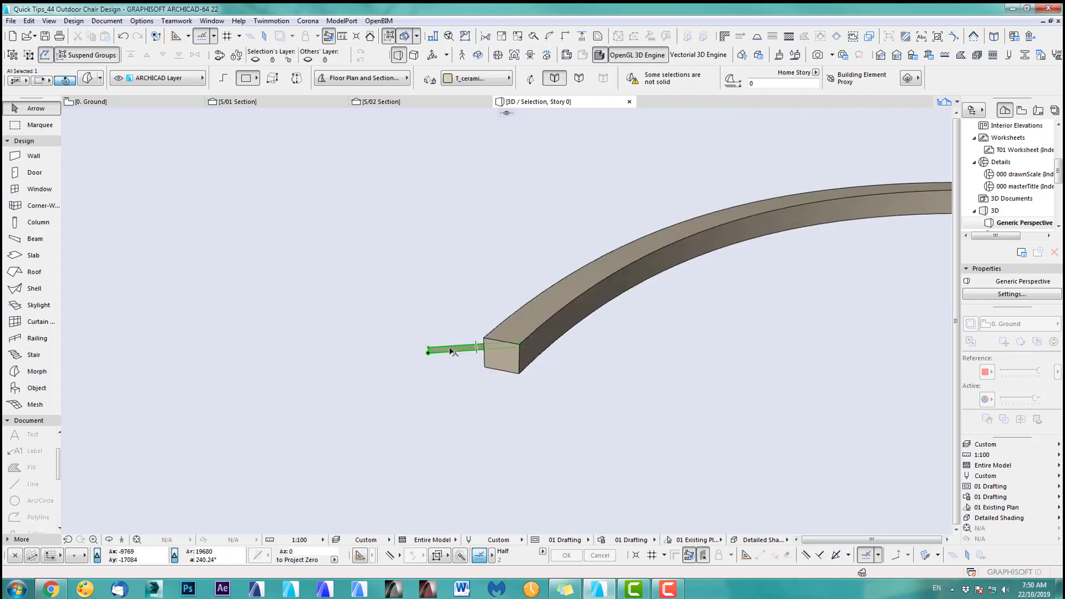
{"action": "left_click", "coordinate": [441, 352]}
{"action": "left_click", "coordinate": [517, 404]}
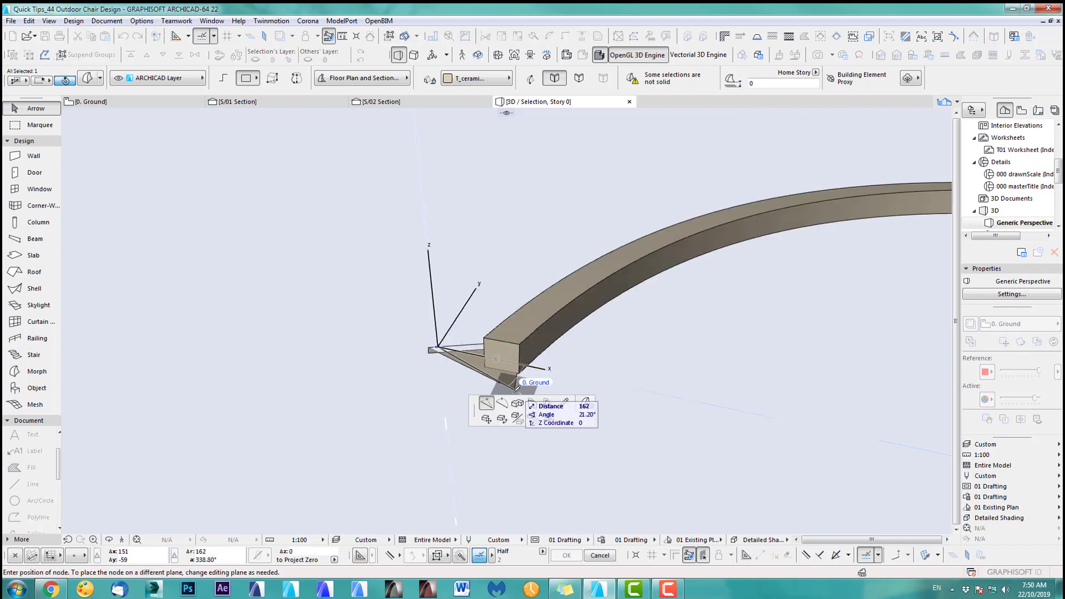
{"action": "key", "text": "Escape"}
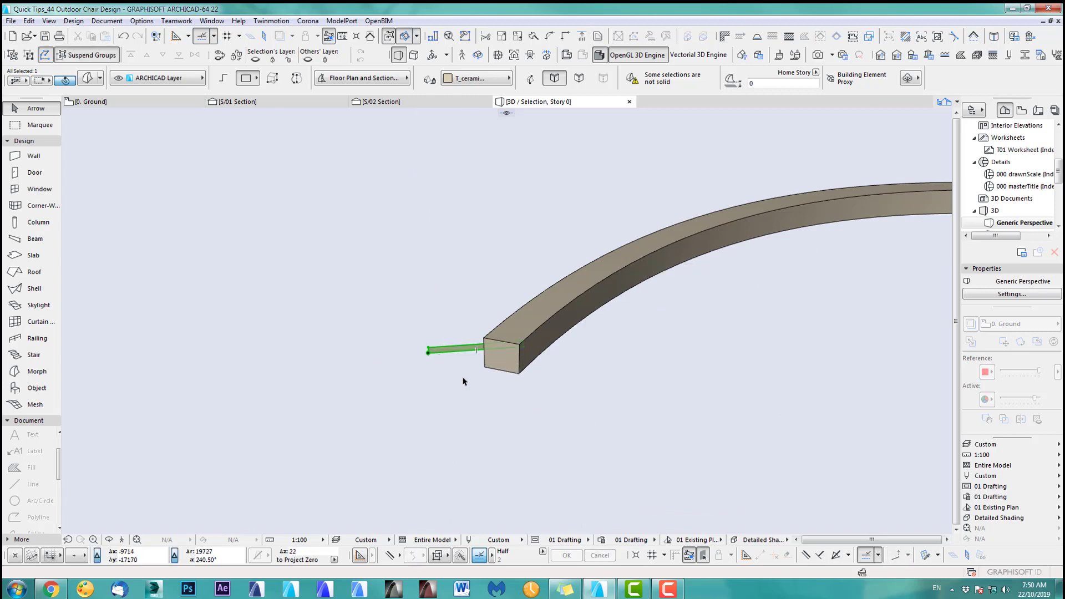
{"action": "left_click", "coordinate": [448, 352]}
{"action": "left_click", "coordinate": [517, 404]}
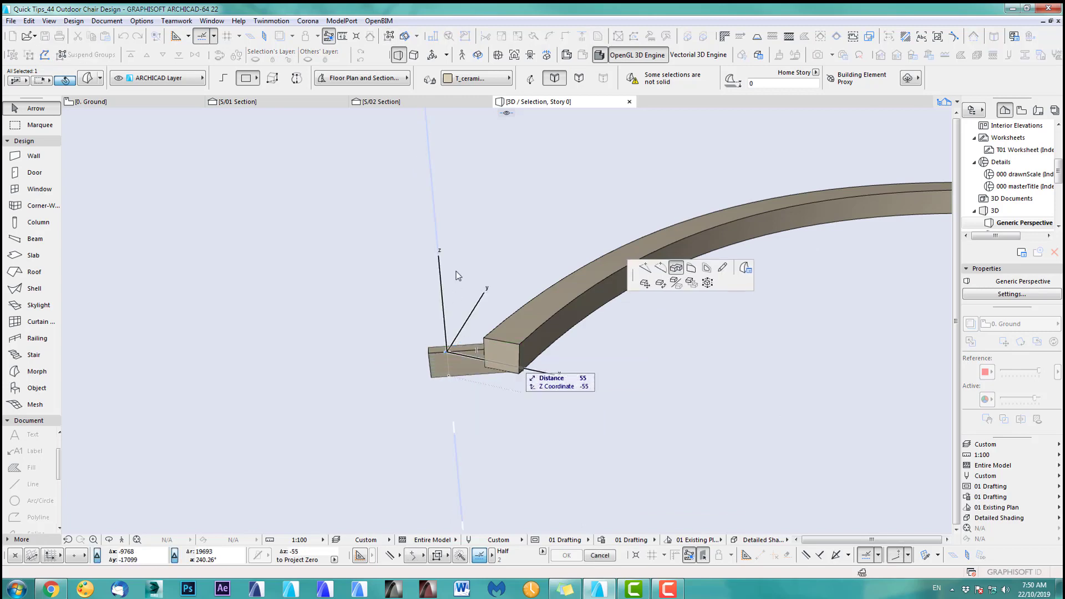
{"action": "scroll", "coordinate": [453, 247], "scroll_direction": "down", "scroll_amount": 3}
{"action": "left_click", "coordinate": [440, 161]}
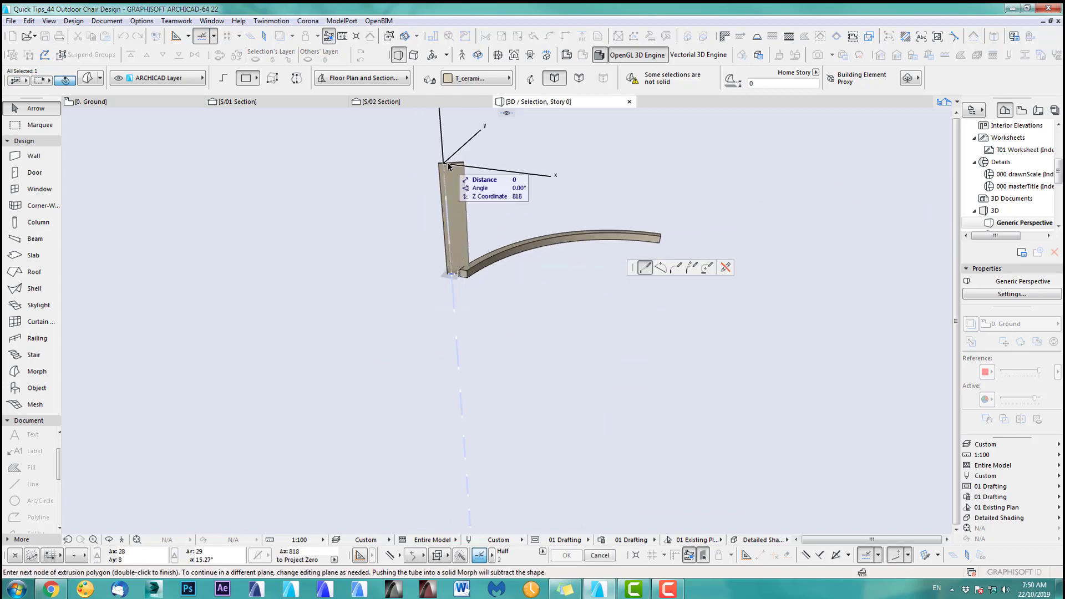
{"action": "key", "text": "Escape"}
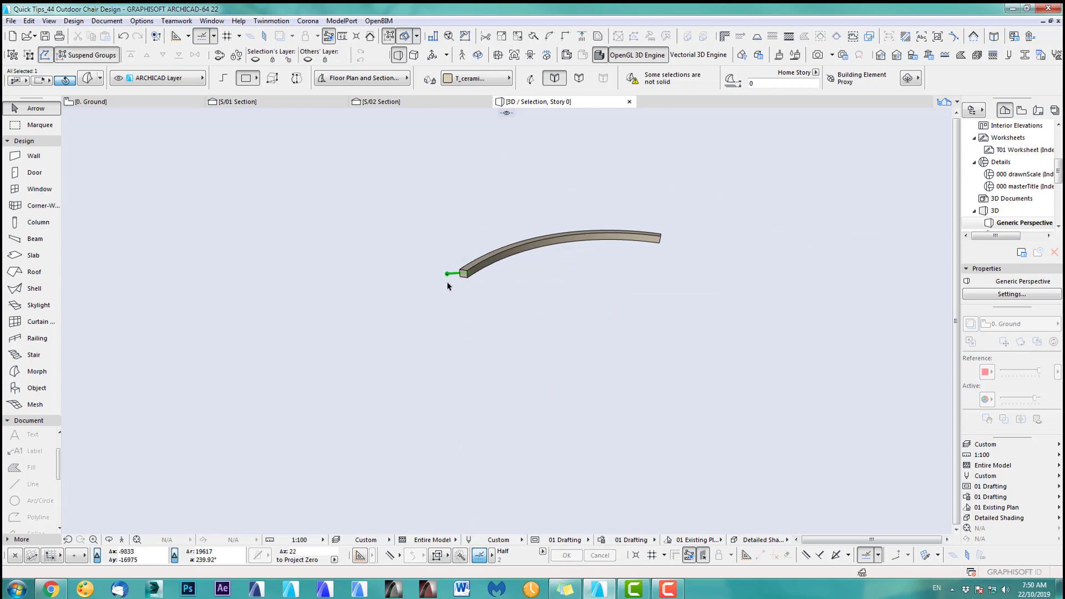
Extrude the thin sloping rectangle's face perpendicularly upward by about 929 mm to form a panel.
{"action": "key", "text": "o"}
{"action": "left_click_drag", "start_coordinate": [451, 300], "coordinate": [622, 333]}
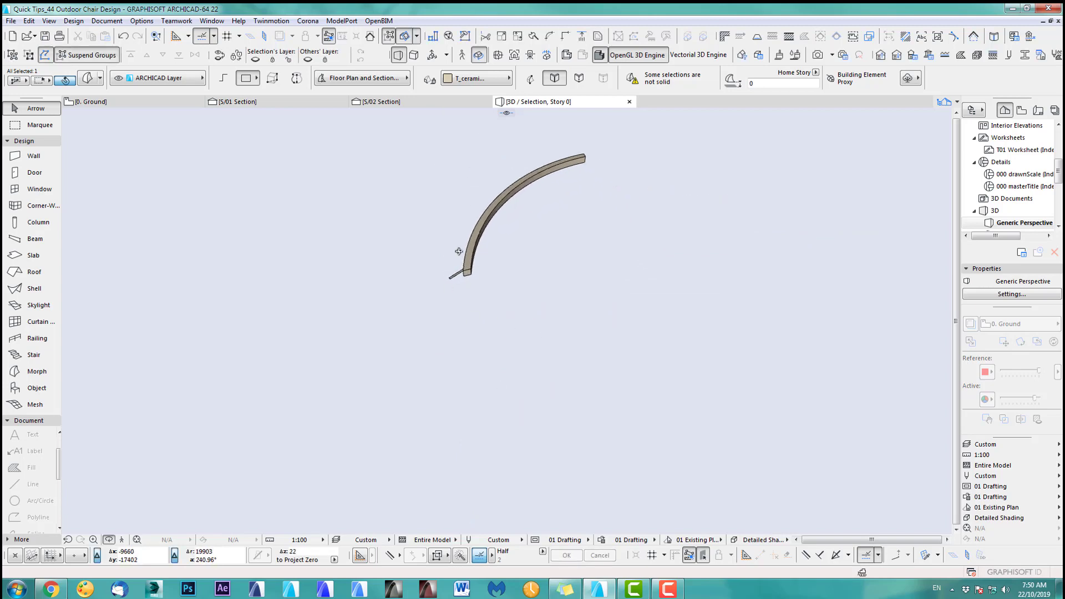
{"action": "scroll", "coordinate": [456, 282], "scroll_direction": "up", "scroll_amount": 8}
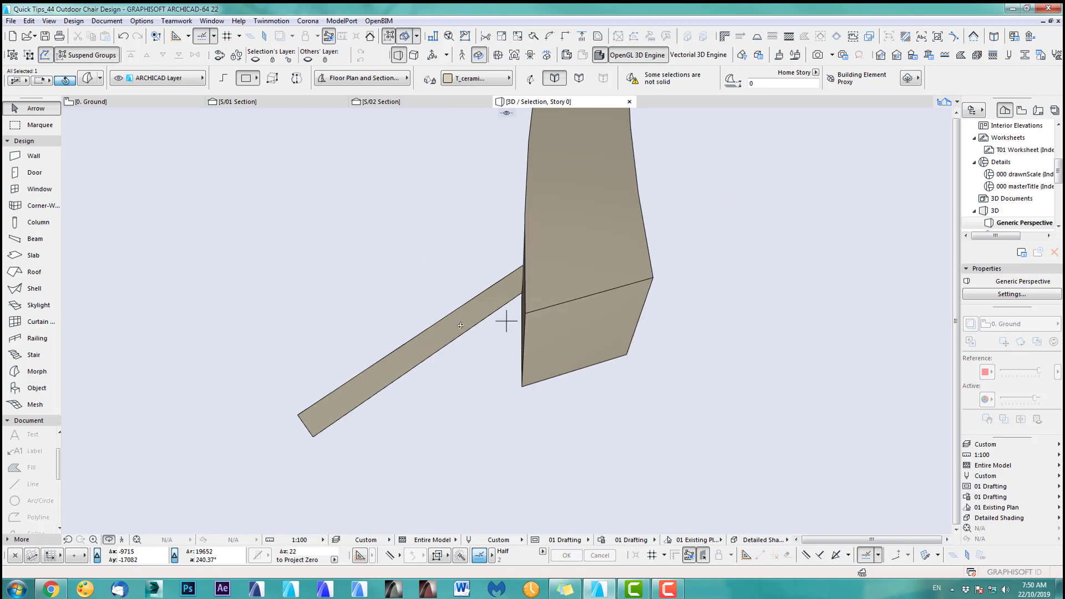
{"action": "key", "text": "o"}
{"action": "left_click", "coordinate": [351, 396]}
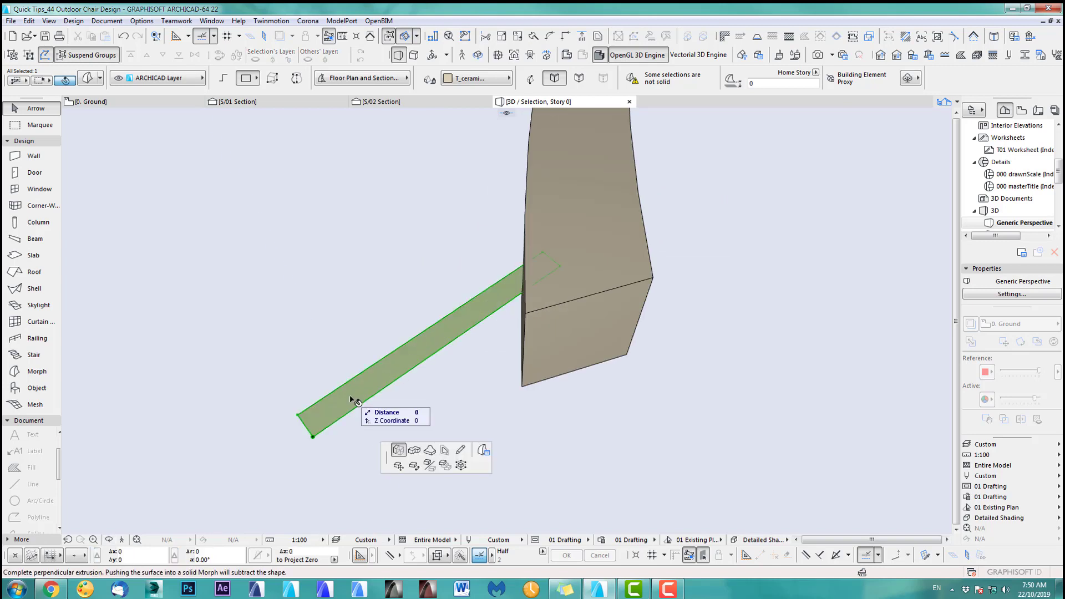
{"action": "scroll", "coordinate": [345, 302], "scroll_direction": "down", "scroll_amount": 8}
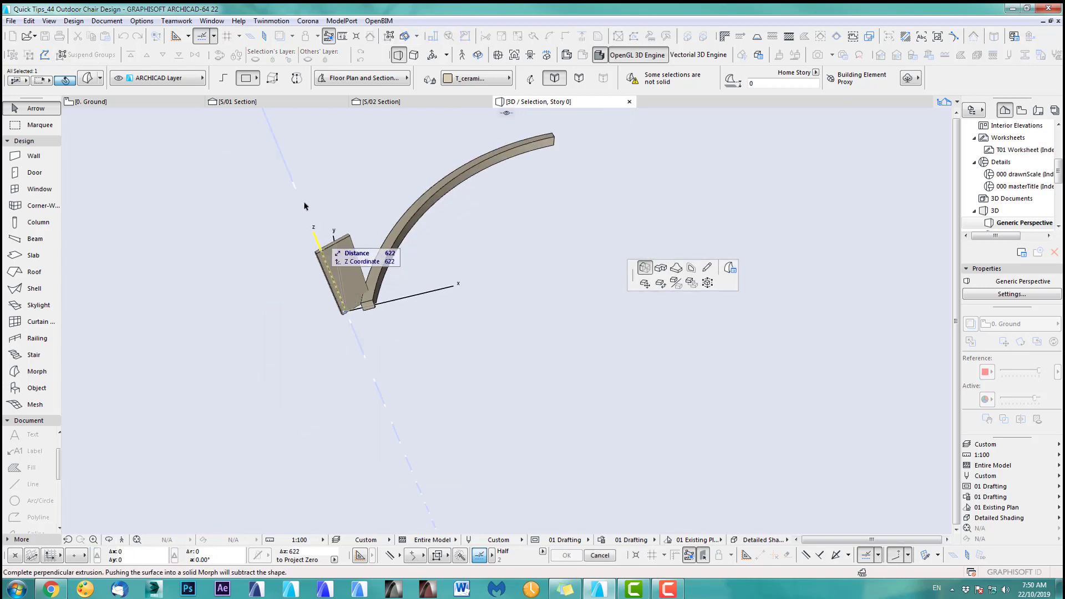
{"action": "left_click", "coordinate": [270, 151]}
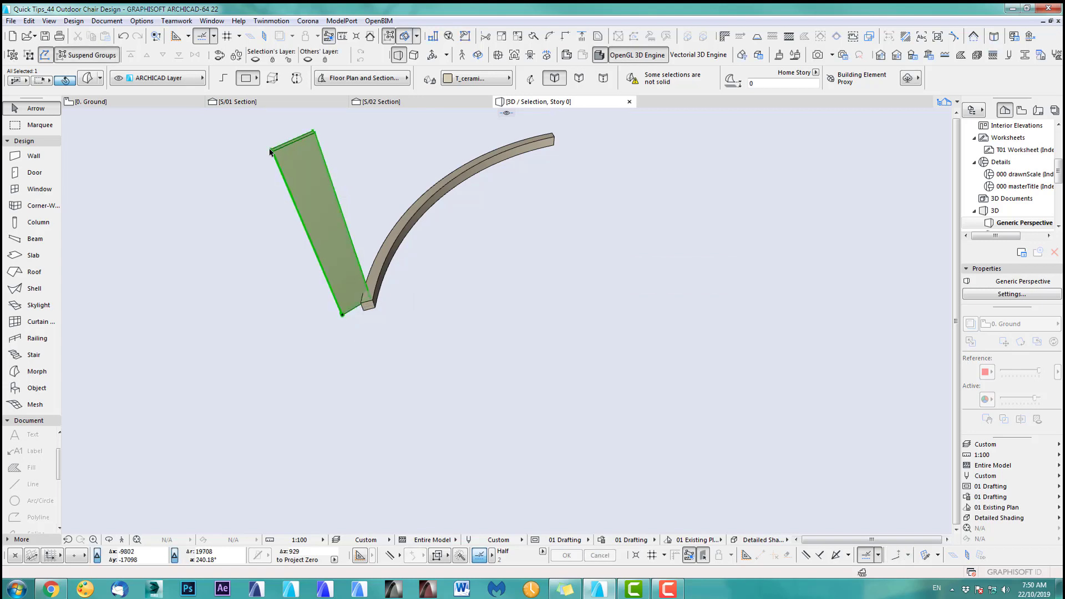
Assign the Wd-Oak surface to the extruded sloping panel.
{"action": "left_click", "coordinate": [484, 79]}
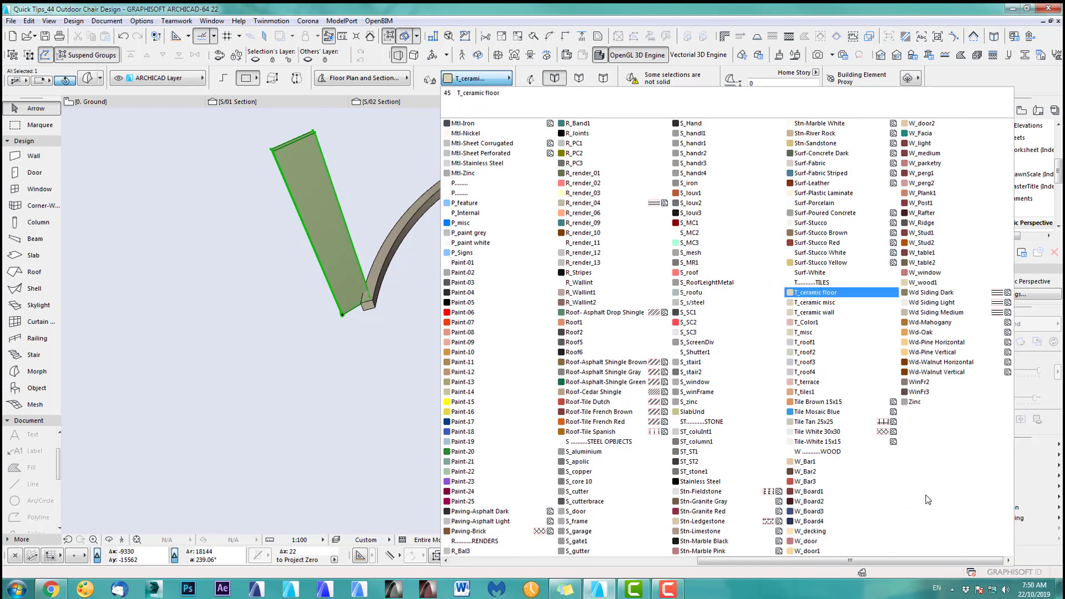
{"action": "left_click", "coordinate": [939, 333]}
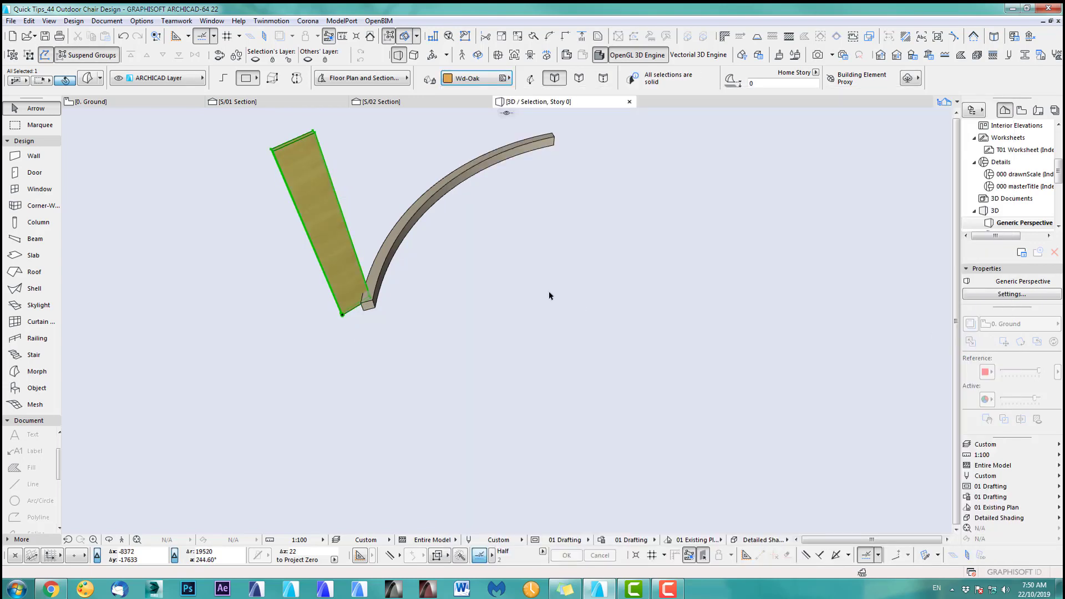
{"action": "left_click", "coordinate": [457, 254]}
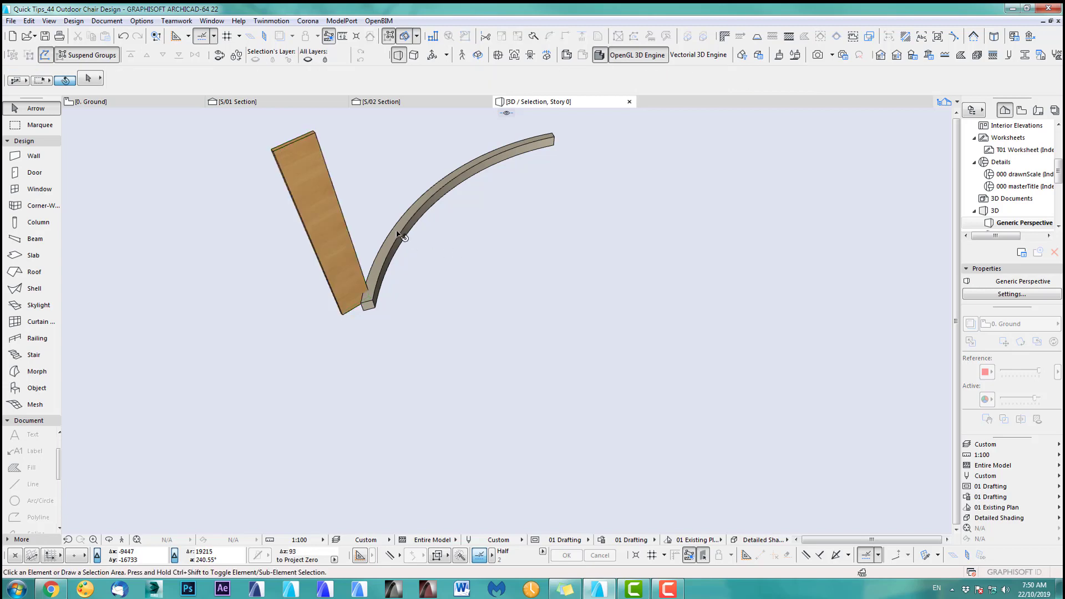
Assign the Iron surface to the curved canopy profile.
{"action": "left_click", "coordinate": [402, 238]}
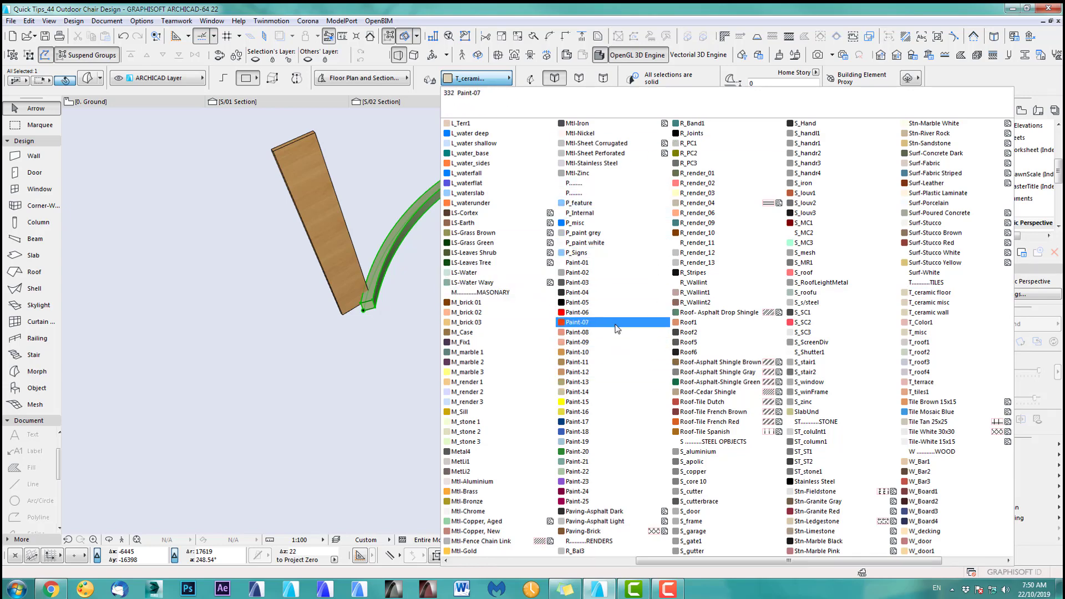
{"action": "scroll", "coordinate": [617, 329], "scroll_direction": "left", "scroll_amount": 2}
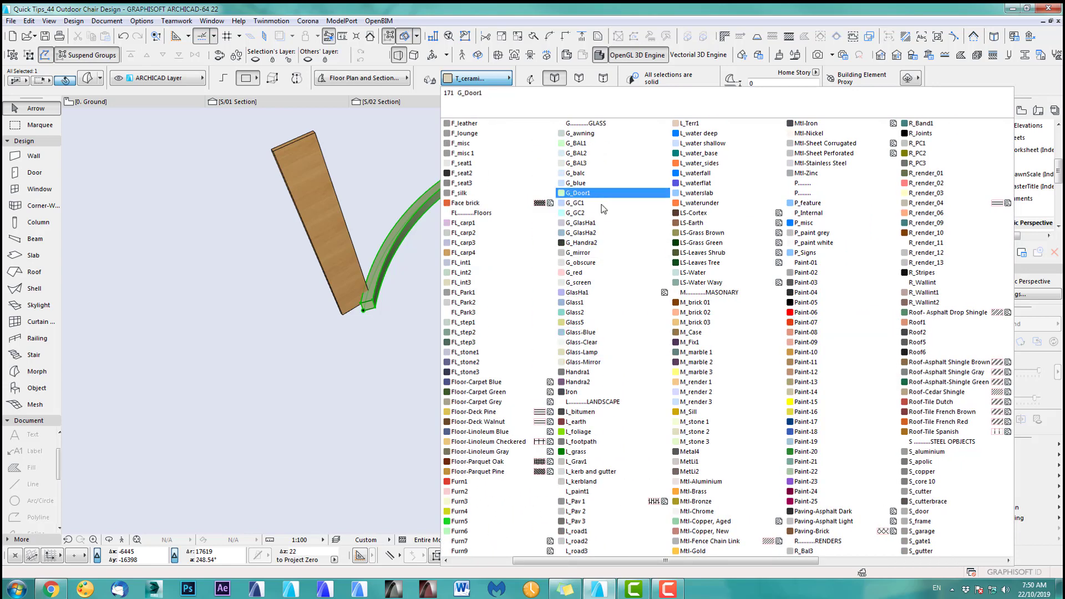
{"action": "left_click", "coordinate": [605, 388]}
{"action": "left_click", "coordinate": [482, 266]}
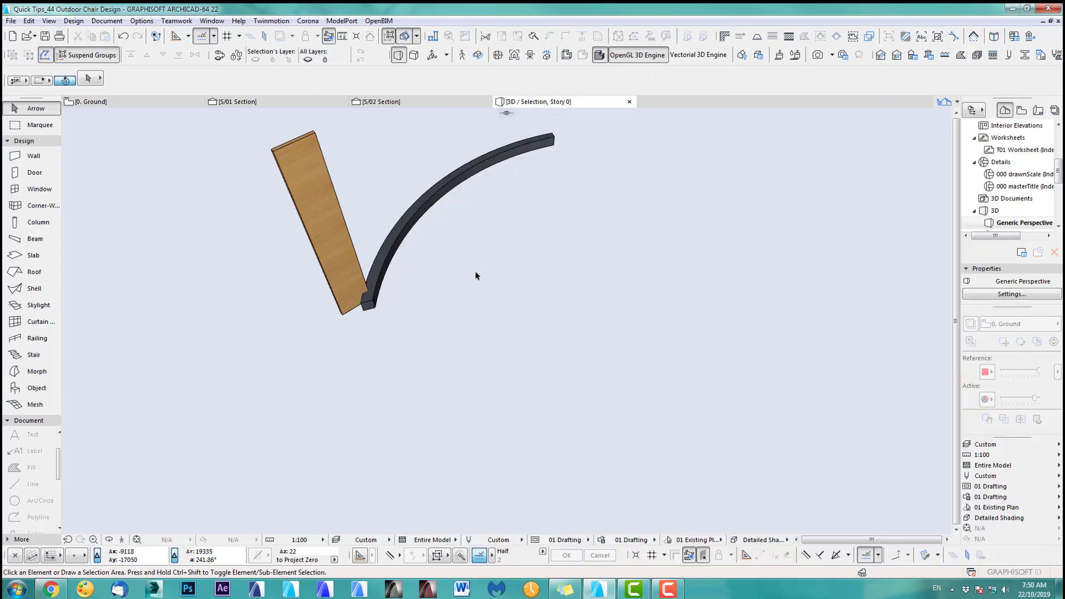
On the ground plan, multiply the oak slat into 15 copies distributed along the canopy's outer arc, rotated to the path.
{"action": "key", "text": "F2"}
{"action": "left_click", "coordinate": [488, 357]}
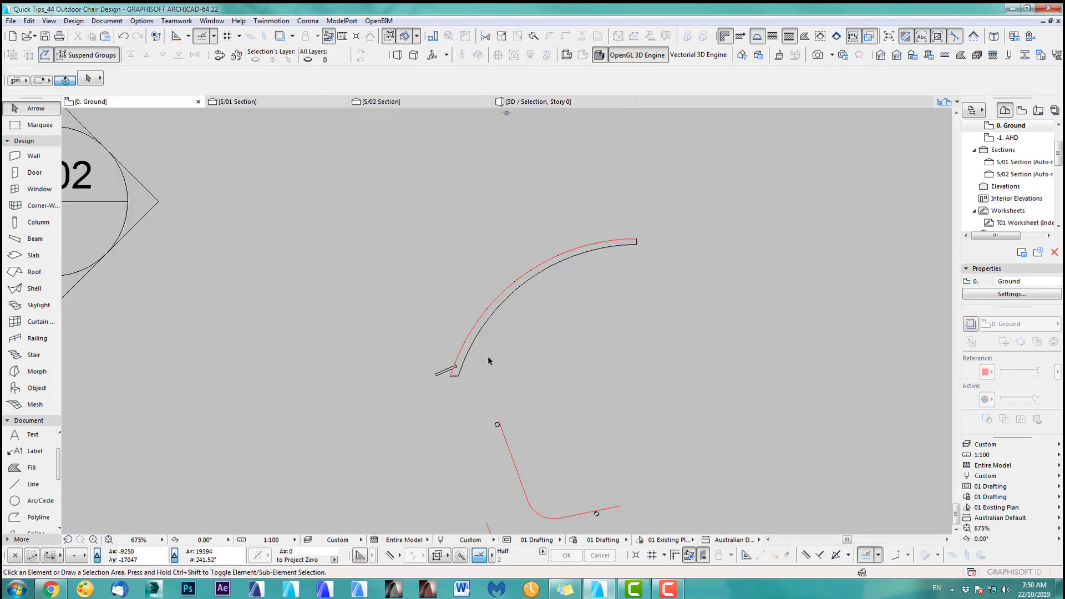
{"action": "left_click", "coordinate": [442, 375]}
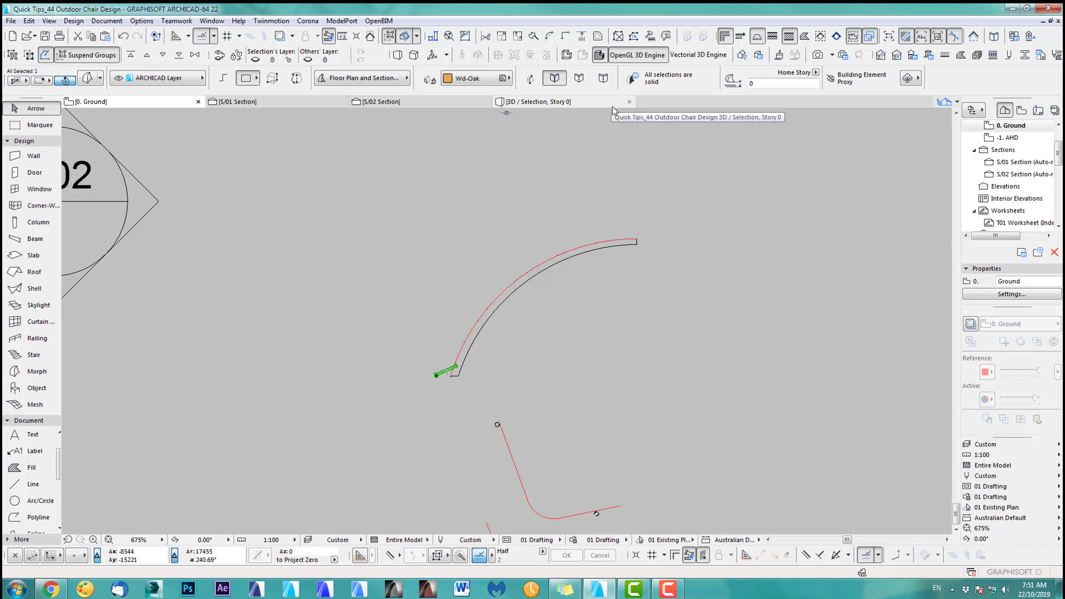
{"action": "key", "text": "ctrl+u"}
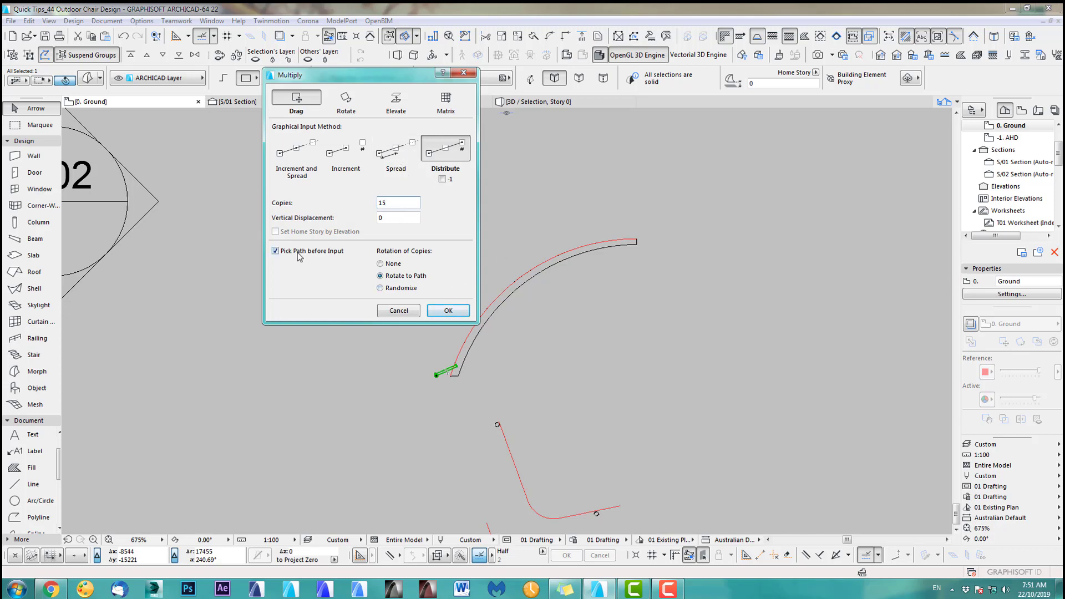
{"action": "left_click", "coordinate": [448, 310]}
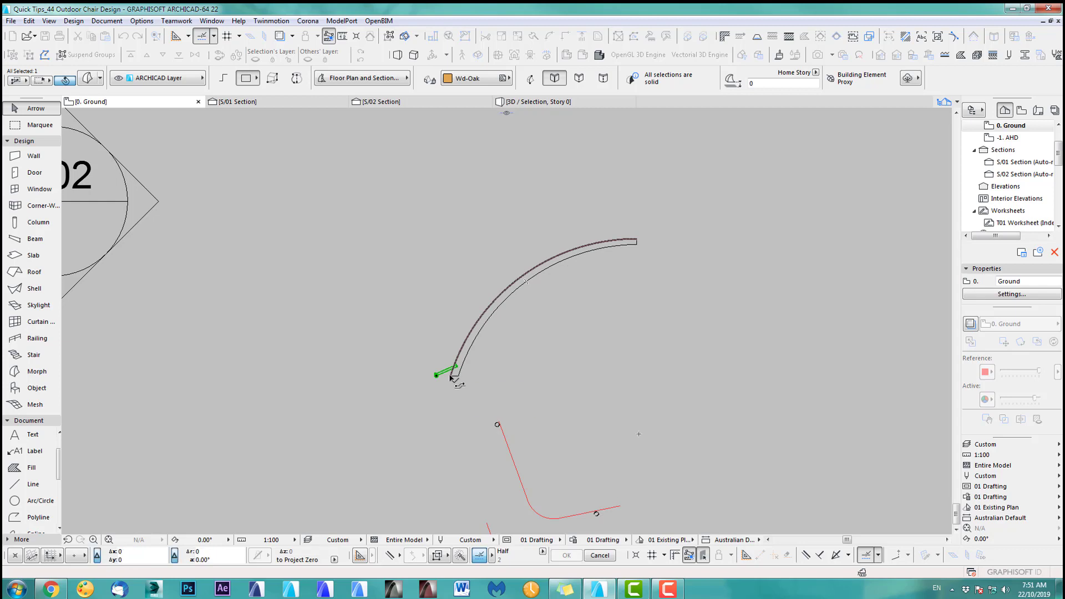
{"action": "left_click", "coordinate": [450, 376]}
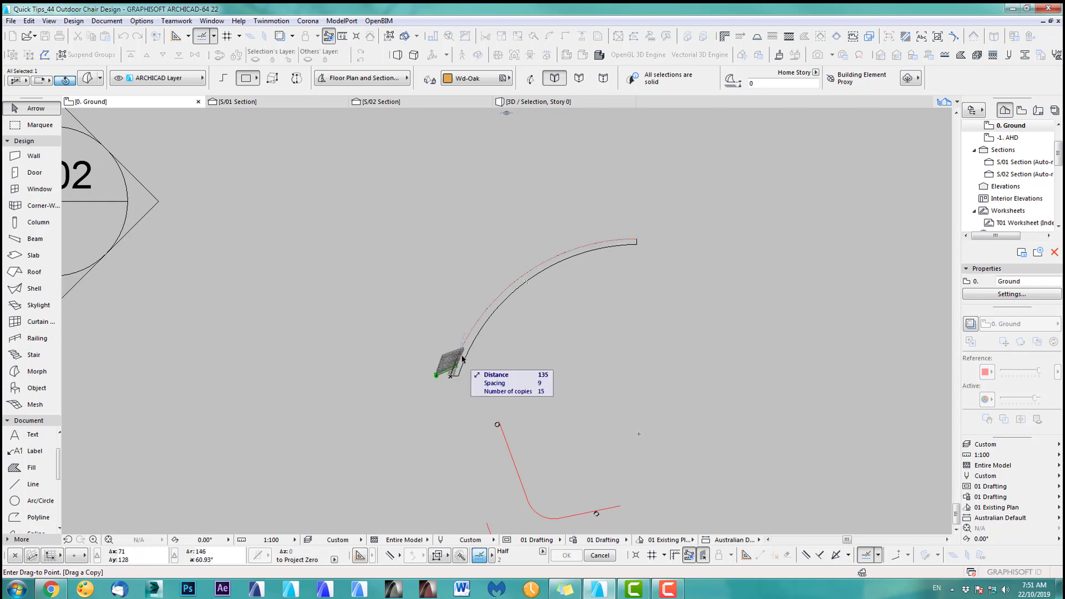
{"action": "left_click", "coordinate": [619, 267]}
{"action": "left_click", "coordinate": [538, 183]}
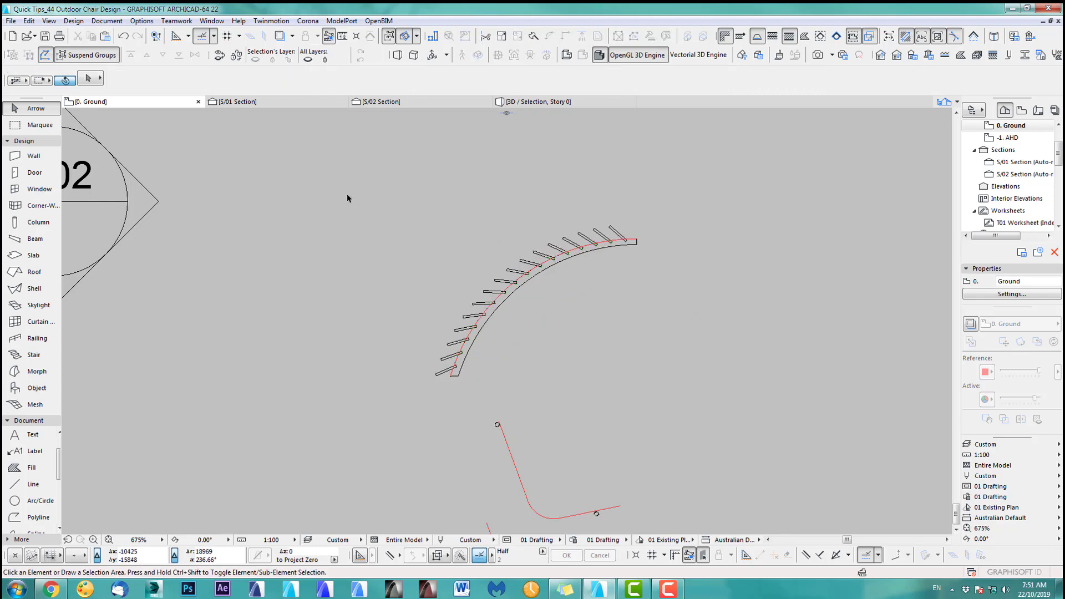
Show only the slats and the curved canopy profile in 3D and inspect the slat arrangement from several angles.
{"action": "left_click_drag", "start_coordinate": [347, 198], "coordinate": [669, 361]}
{"action": "key", "text": "F5"}
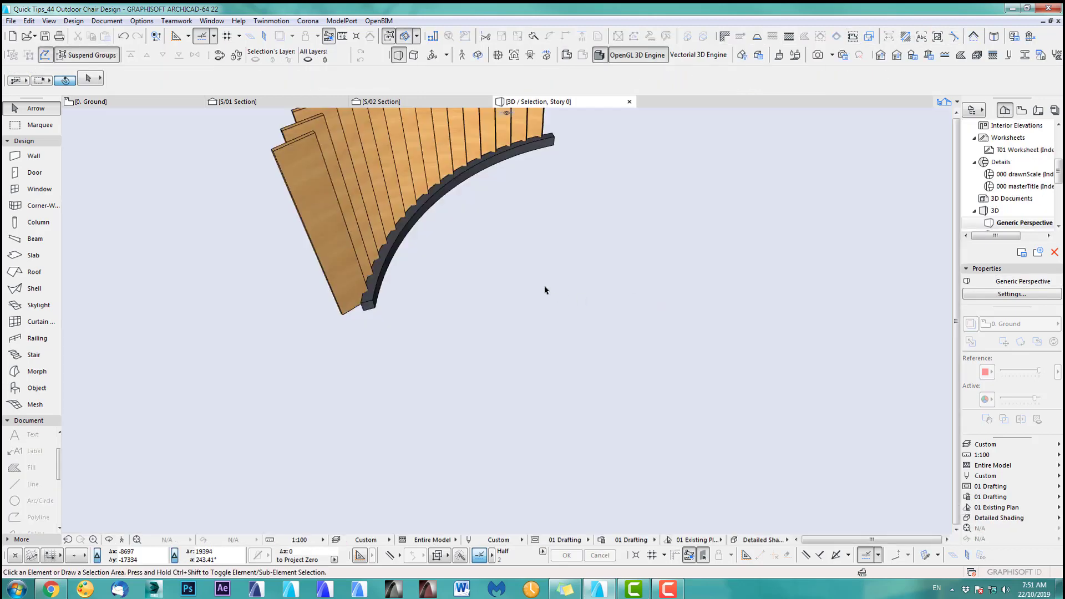
{"action": "middle_click_drag", "start_coordinate": [527, 245], "coordinate": [430, 298], "text": "shift"}
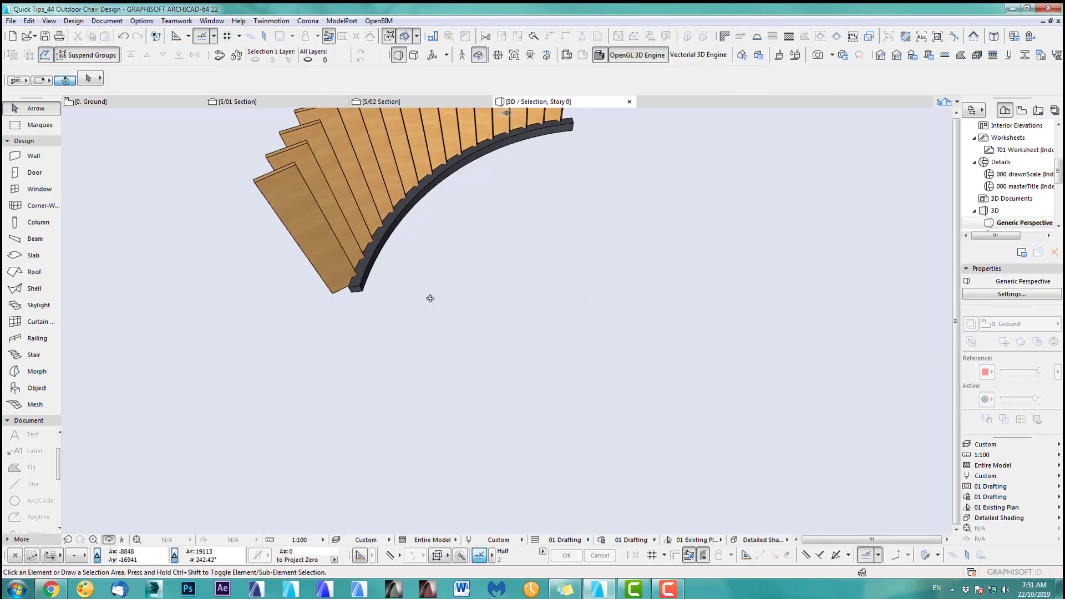
{"action": "left_click_drag", "start_coordinate": [430, 298], "coordinate": [460, 293]}
{"action": "scroll", "coordinate": [466, 300], "scroll_direction": "down", "scroll_amount": 4}
{"action": "left_click_drag", "start_coordinate": [506, 322], "coordinate": [472, 216]}
{"action": "left_click_drag", "start_coordinate": [467, 288], "coordinate": [644, 307]}
{"action": "key", "text": "F2"}
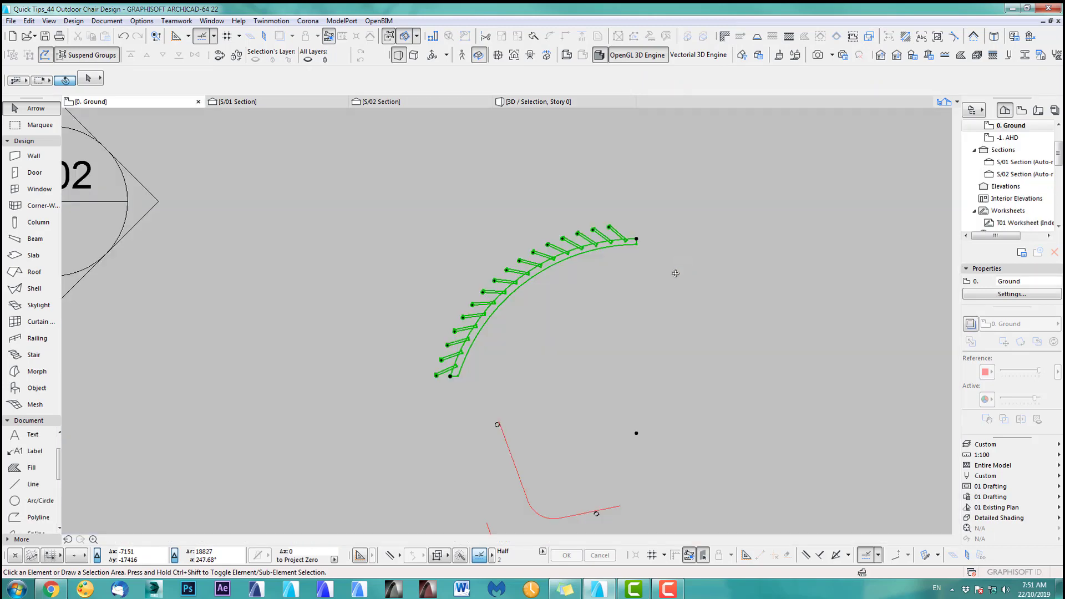
{"action": "scroll", "coordinate": [521, 200], "scroll_direction": "down", "scroll_amount": 4}
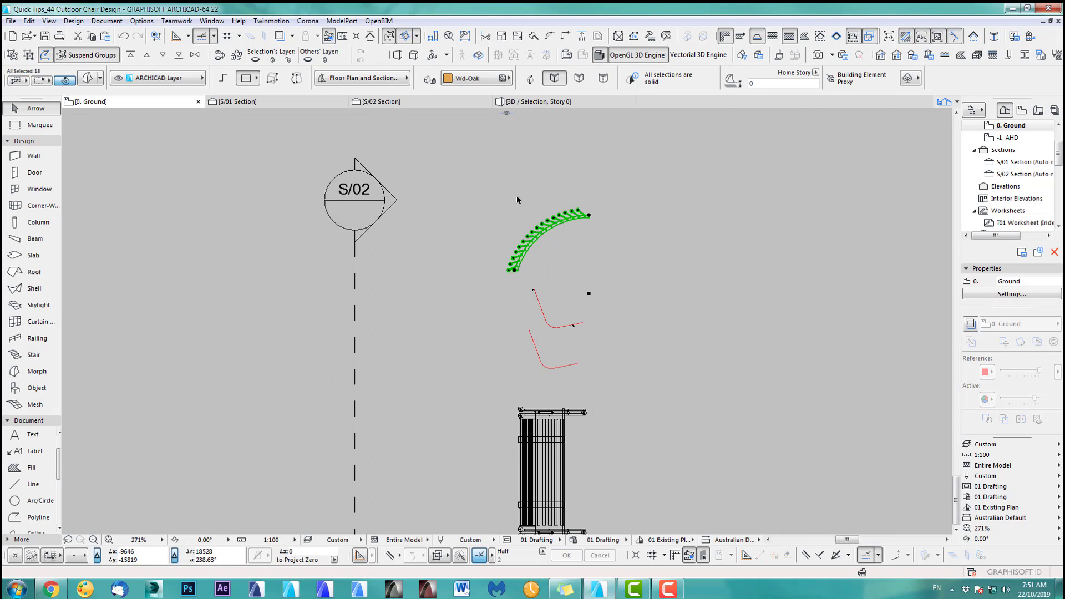
{"action": "scroll", "coordinate": [522, 186], "scroll_direction": "up", "scroll_amount": 2}
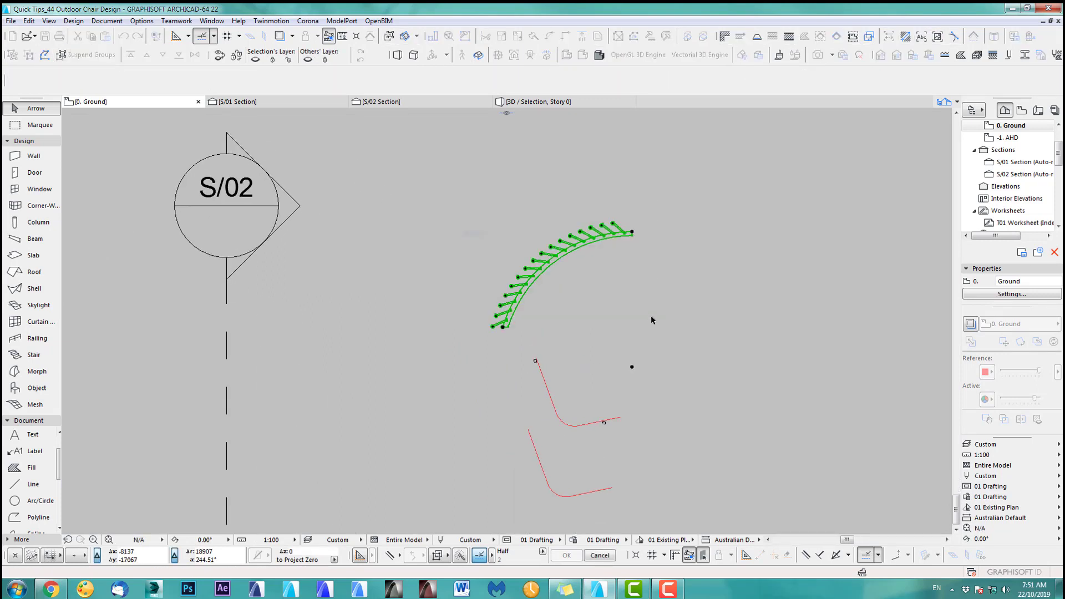
{"action": "scroll", "coordinate": [610, 250], "scroll_direction": "up", "scroll_amount": 2}
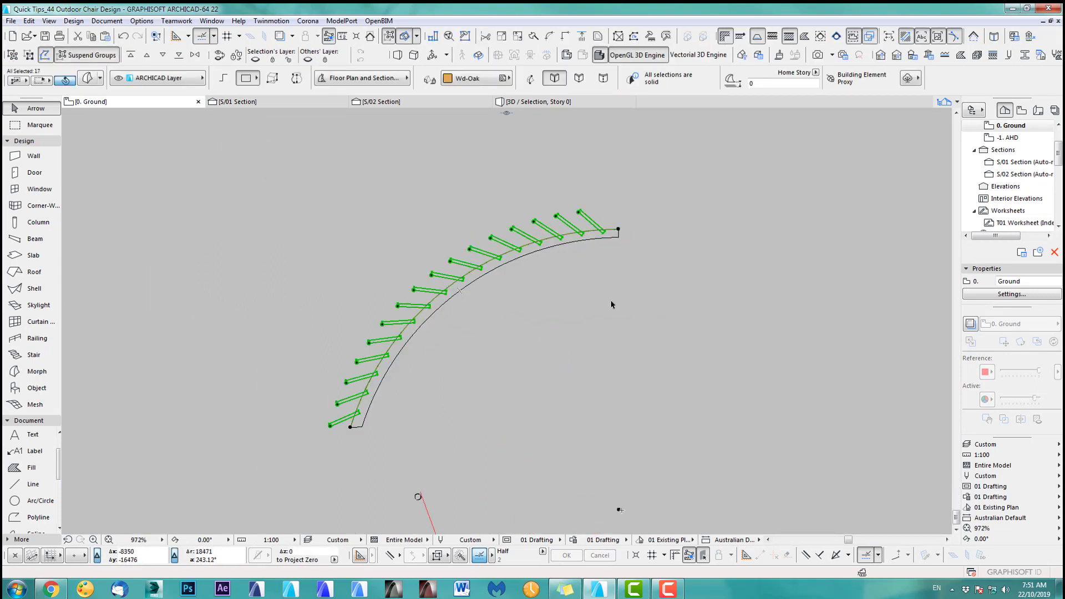
{"action": "left_click", "coordinate": [617, 274]}
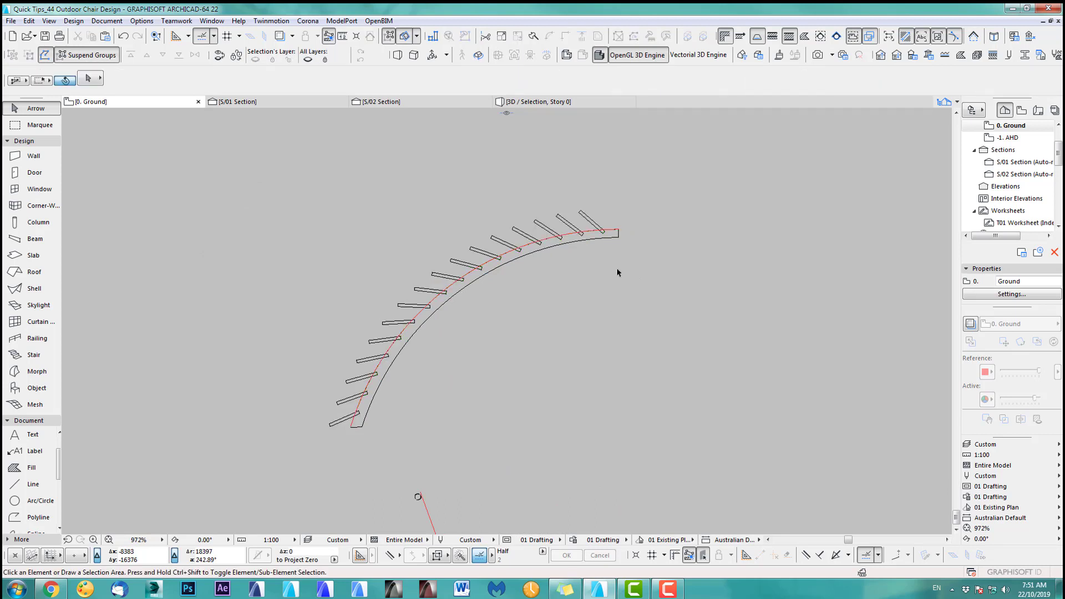
{"action": "left_click", "coordinate": [618, 238]}
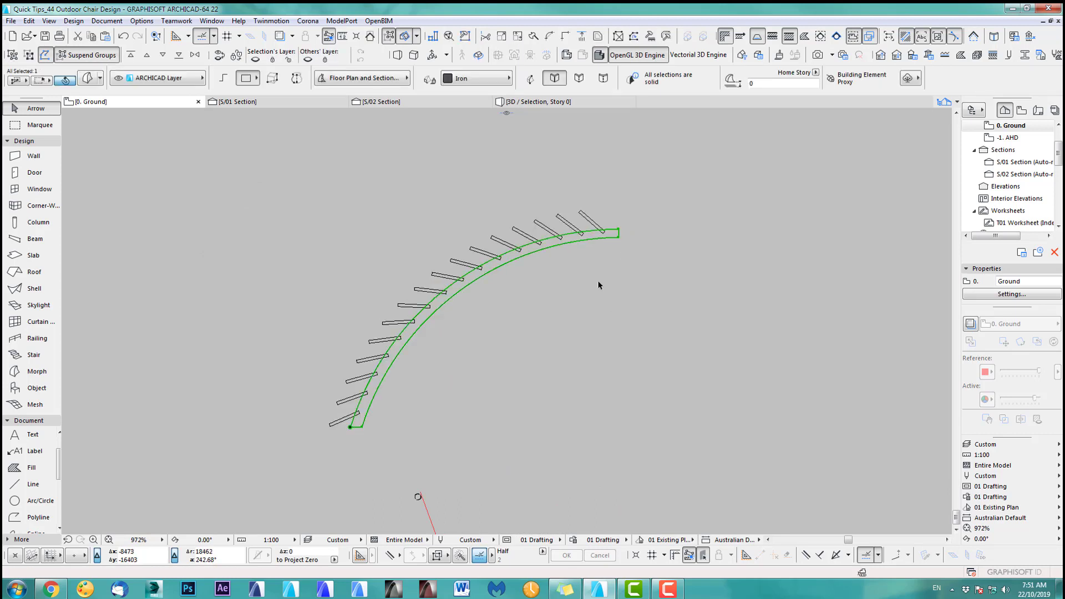
{"action": "left_click", "coordinate": [381, 195]}
{"action": "scroll", "coordinate": [371, 192], "scroll_direction": "down", "scroll_amount": 3}
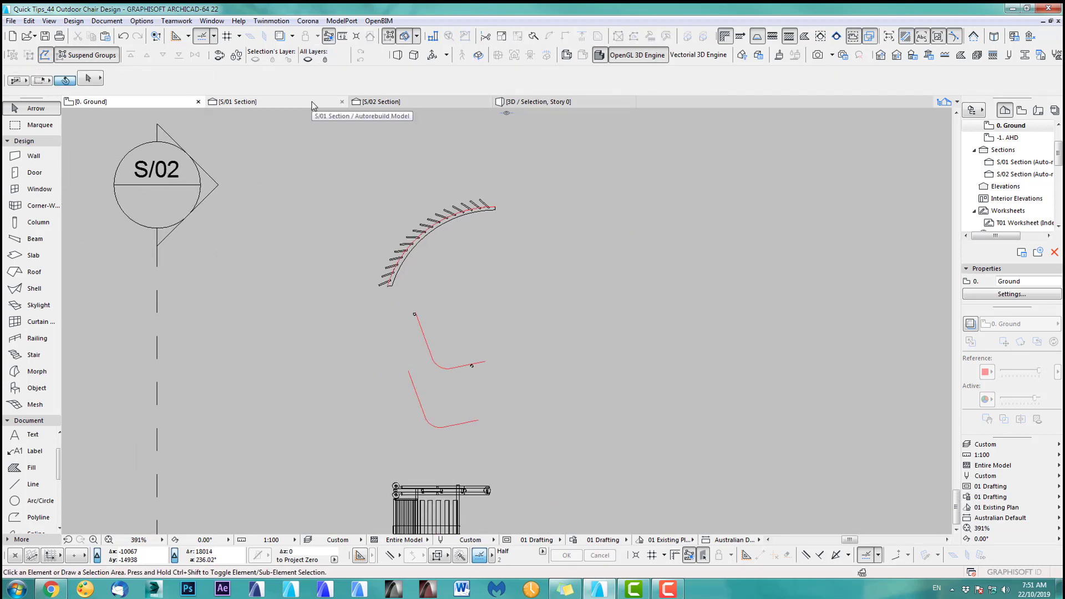
In the S/02 section, select all slats and the canopy profile and rotate them 90° clockwise about the lower corner nearest the bench.
{"action": "left_click", "coordinate": [380, 103]}
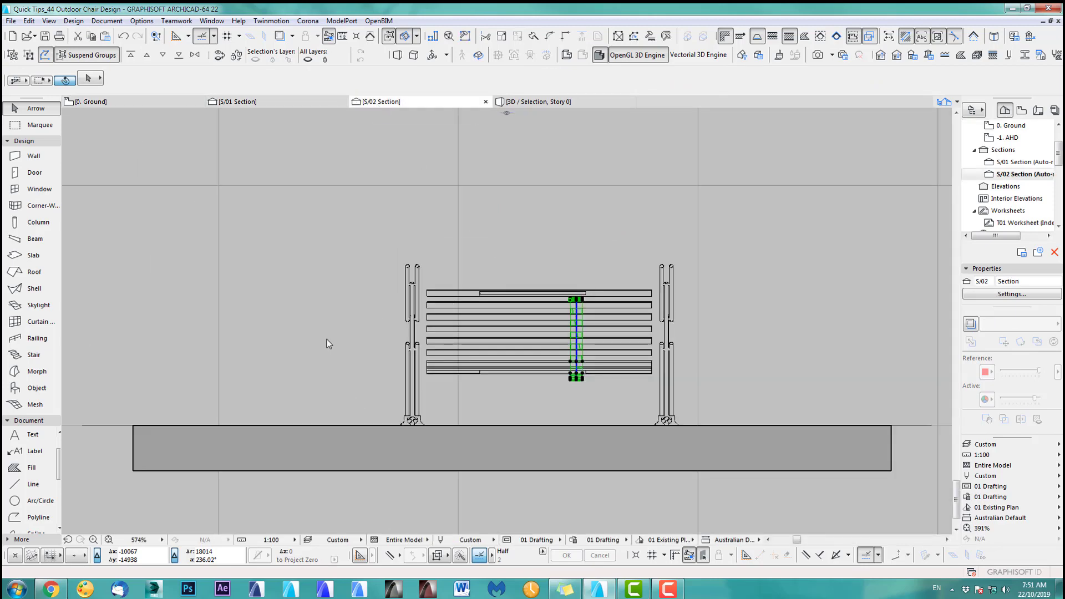
{"action": "scroll", "coordinate": [310, 341], "scroll_direction": "down", "scroll_amount": 2}
{"action": "scroll", "coordinate": [418, 373], "scroll_direction": "up", "scroll_amount": 2}
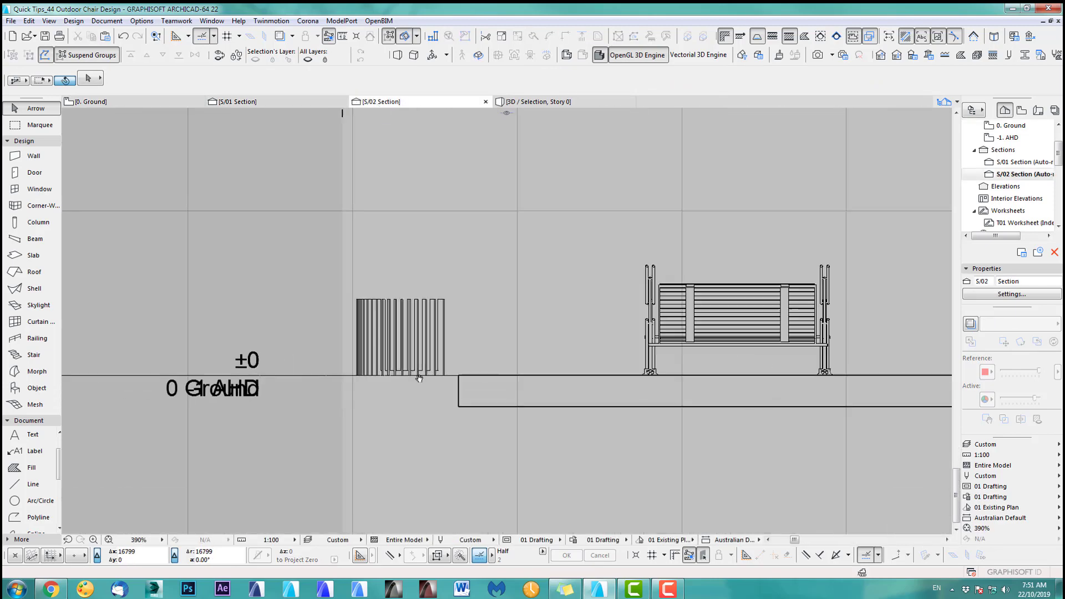
{"action": "left_click", "coordinate": [339, 261]}
{"action": "left_click", "coordinate": [460, 374]}
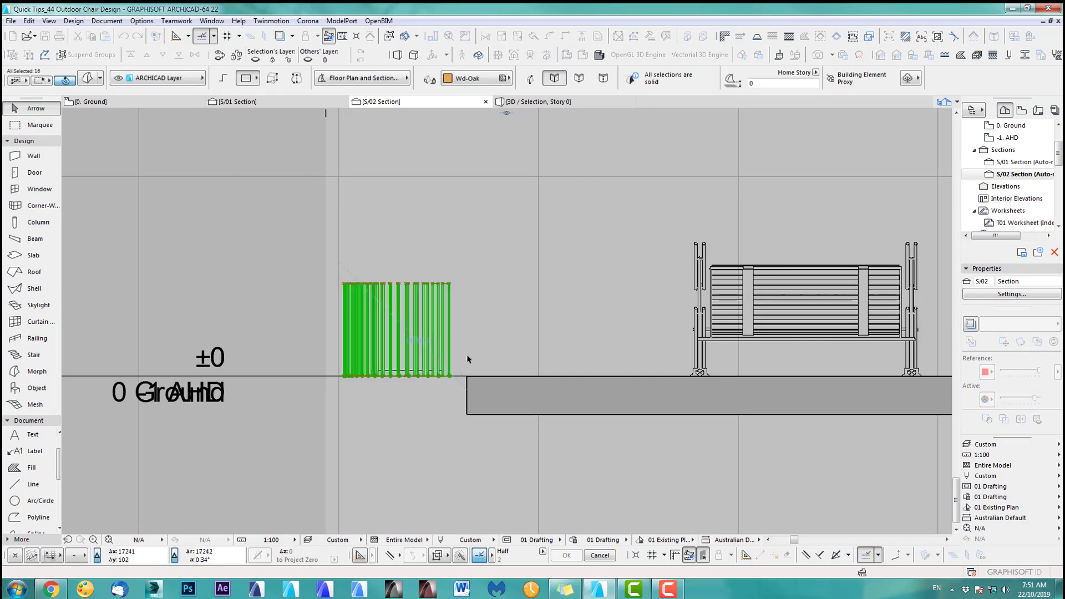
{"action": "scroll", "coordinate": [454, 371], "scroll_direction": "up", "scroll_amount": 3}
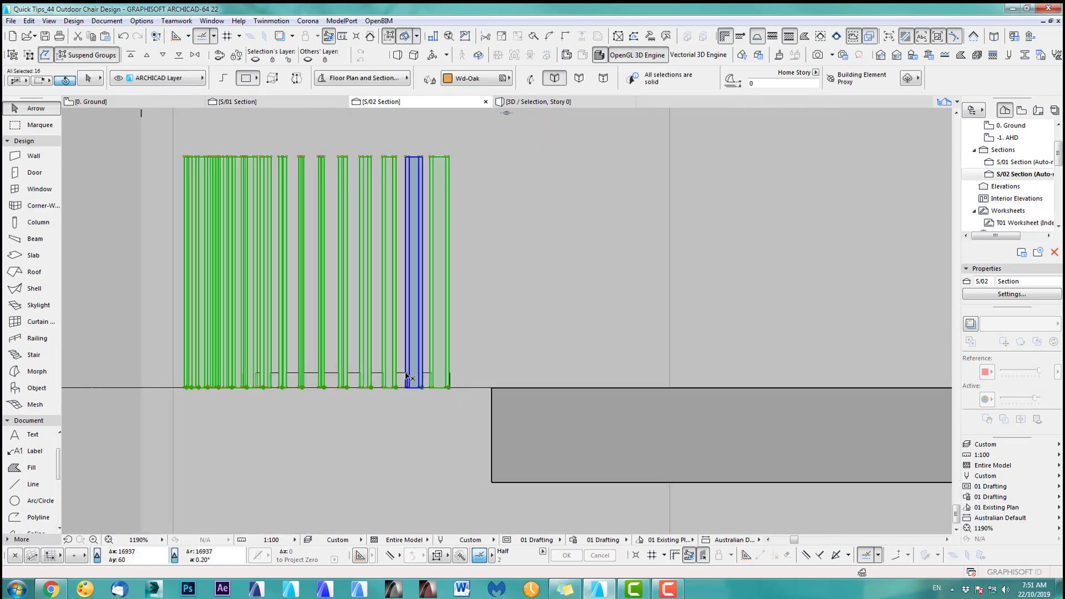
{"action": "left_click", "coordinate": [444, 380], "text": "shift"}
{"action": "key", "text": "ctrl+e"}
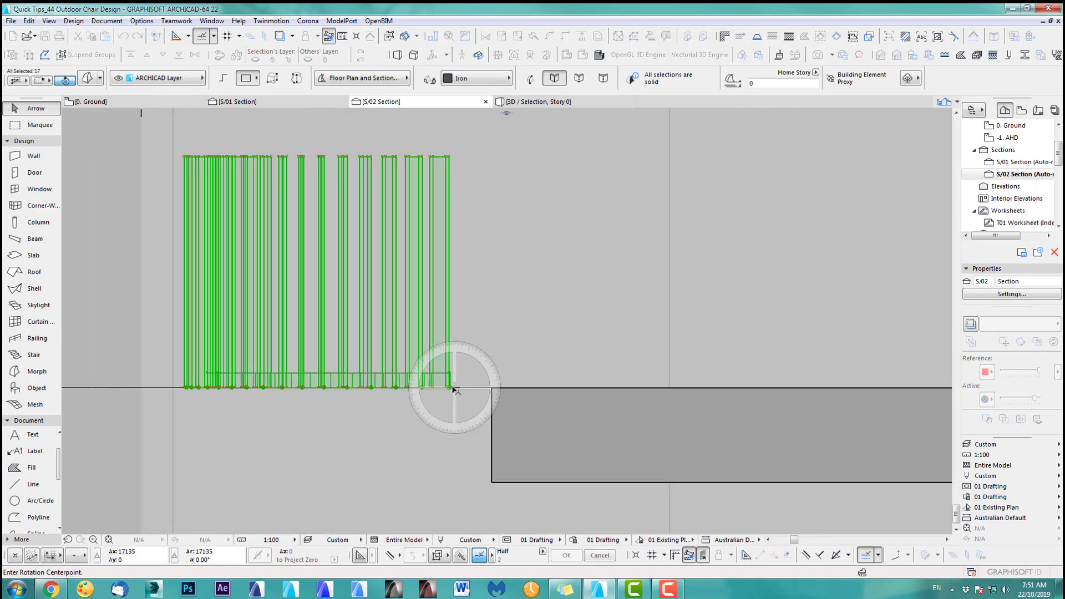
{"action": "left_click", "coordinate": [449, 387]}
{"action": "left_click", "coordinate": [449, 290]}
{"action": "left_click", "coordinate": [569, 394]}
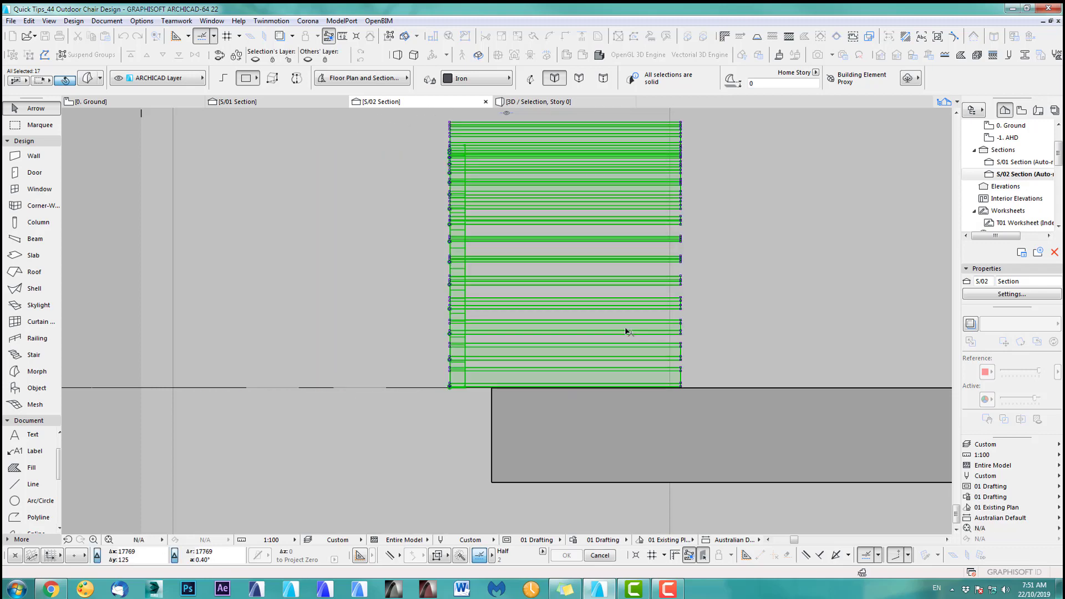
Move the rotated slats and canopy profile from beside the ground slab up to the near end of the bench's backrest.
{"action": "scroll", "coordinate": [654, 364], "scroll_direction": "down", "scroll_amount": 3}
{"action": "key", "text": "ctrl+d"}
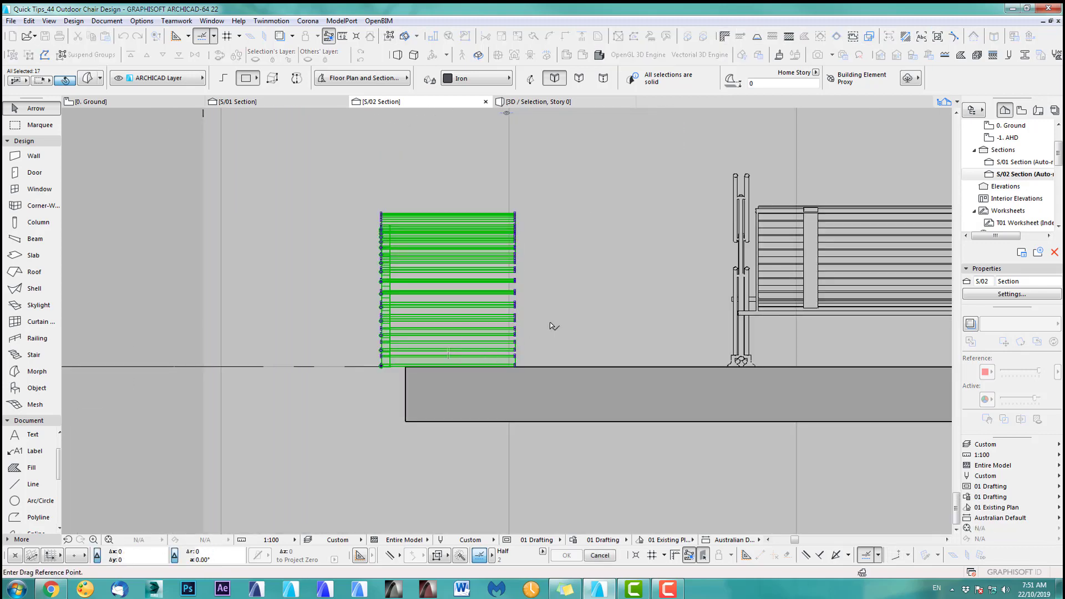
{"action": "left_click", "coordinate": [460, 342]}
{"action": "left_click", "coordinate": [803, 244]}
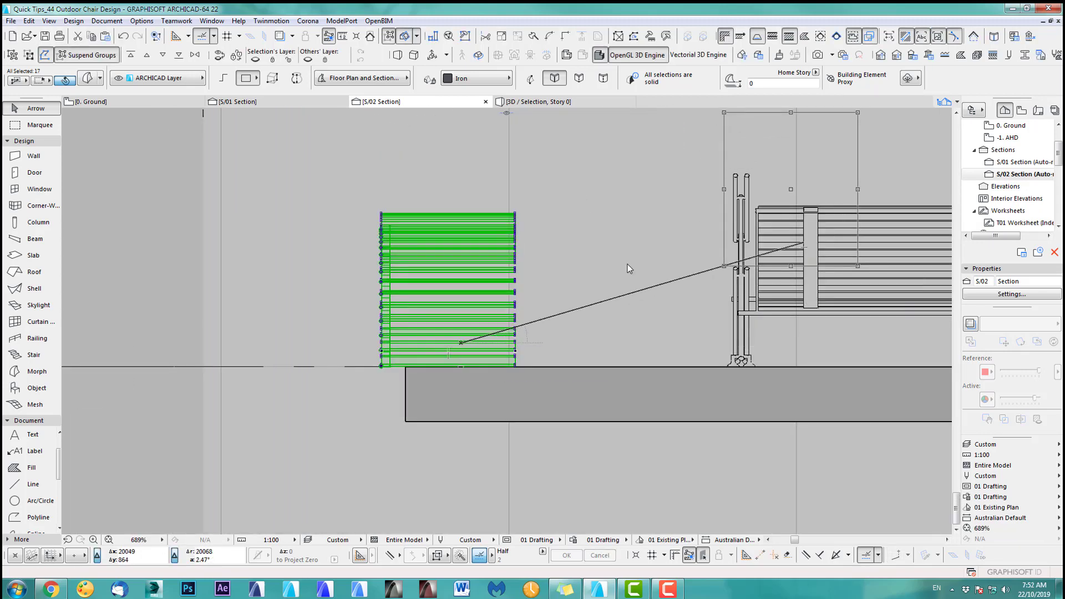
Show the entire model in 3D and examine how the slatted canopy sits relative to the bench.
{"action": "key", "text": "F2"}
{"action": "middle_click_drag", "start_coordinate": [491, 399], "coordinate": [571, 271]}
{"action": "key", "text": "F3"}
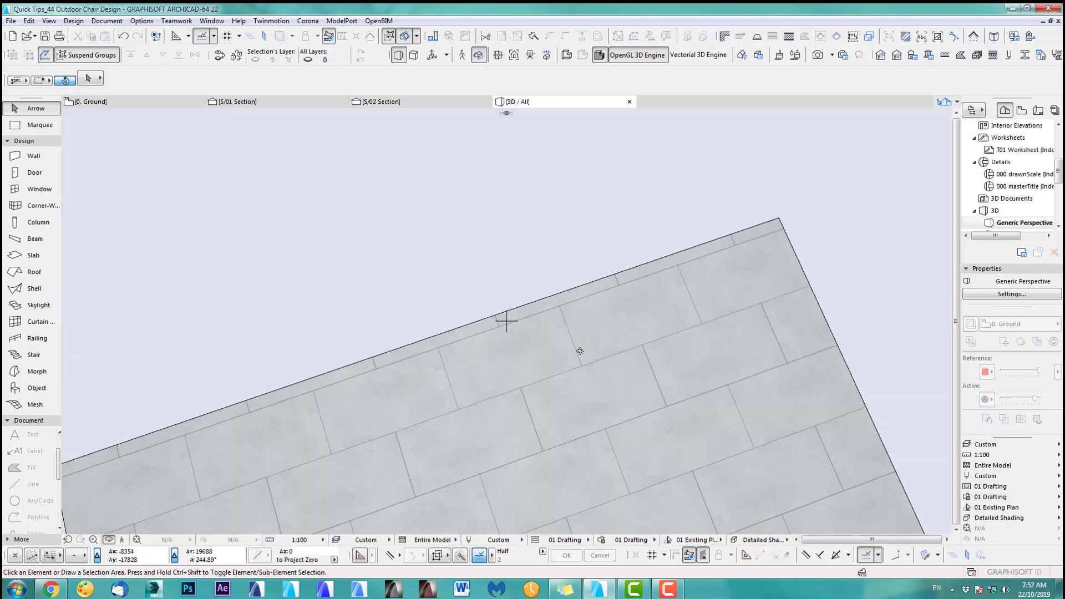
{"action": "middle_click_drag", "start_coordinate": [505, 316], "coordinate": [386, 371], "text": "shift"}
{"action": "middle_click_drag", "start_coordinate": [582, 468], "coordinate": [437, 269]}
{"action": "scroll", "coordinate": [491, 296], "scroll_direction": "up", "scroll_amount": 4}
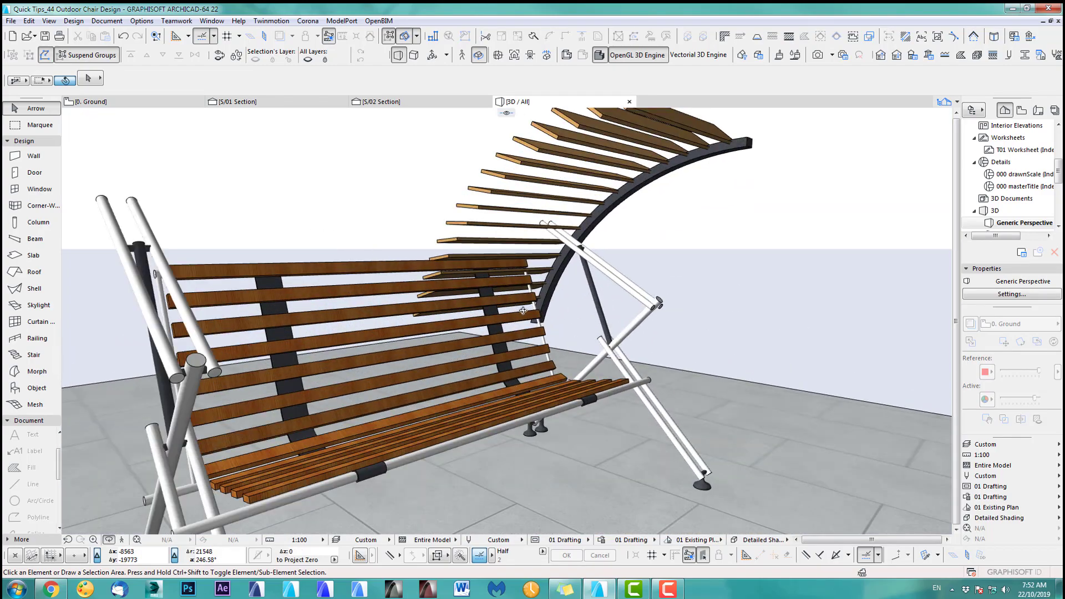
{"action": "middle_click_drag", "start_coordinate": [561, 299], "coordinate": [587, 300], "text": "shift"}
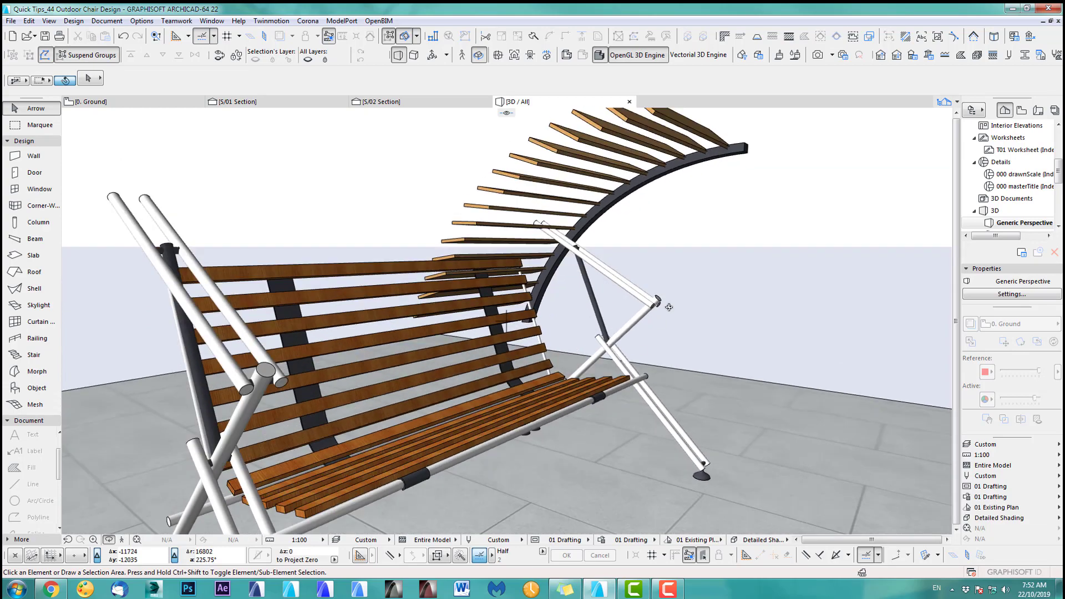
In the S/01 section, select all canopy slats with the iron profile and move them so the profile's lower inner corner meets the red arc's lower end.
{"action": "key", "text": "F2"}
{"action": "left_click", "coordinate": [274, 103]}
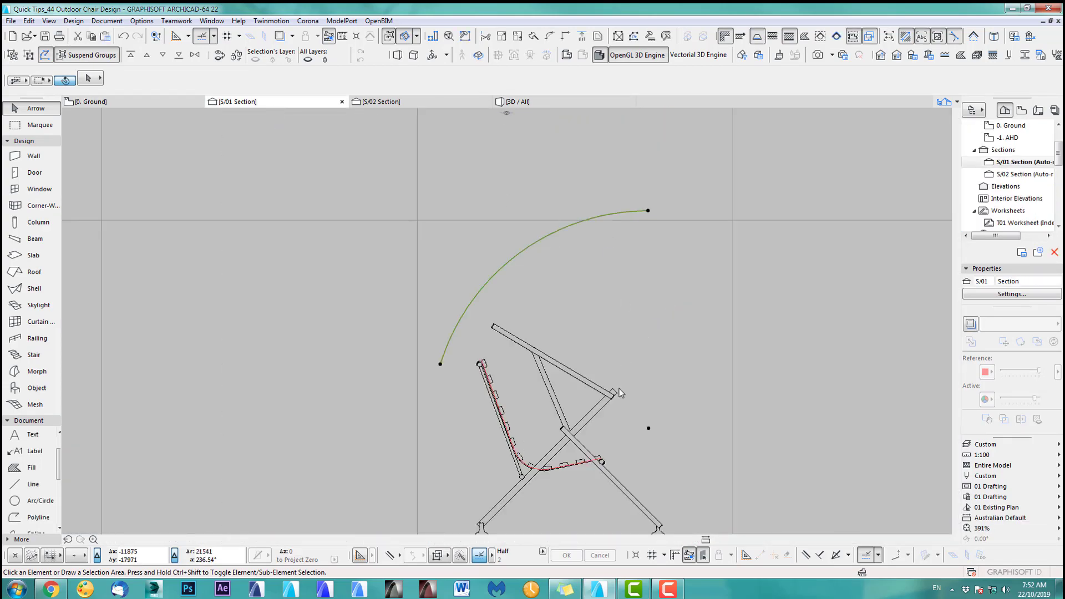
{"action": "left_click", "coordinate": [534, 332]}
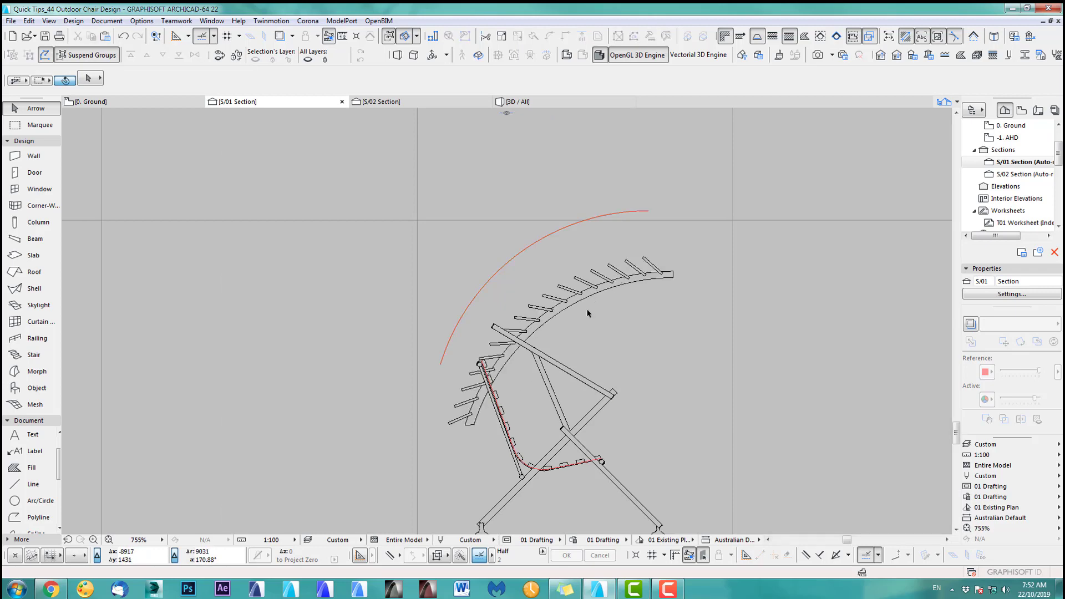
{"action": "left_click", "coordinate": [557, 310]}
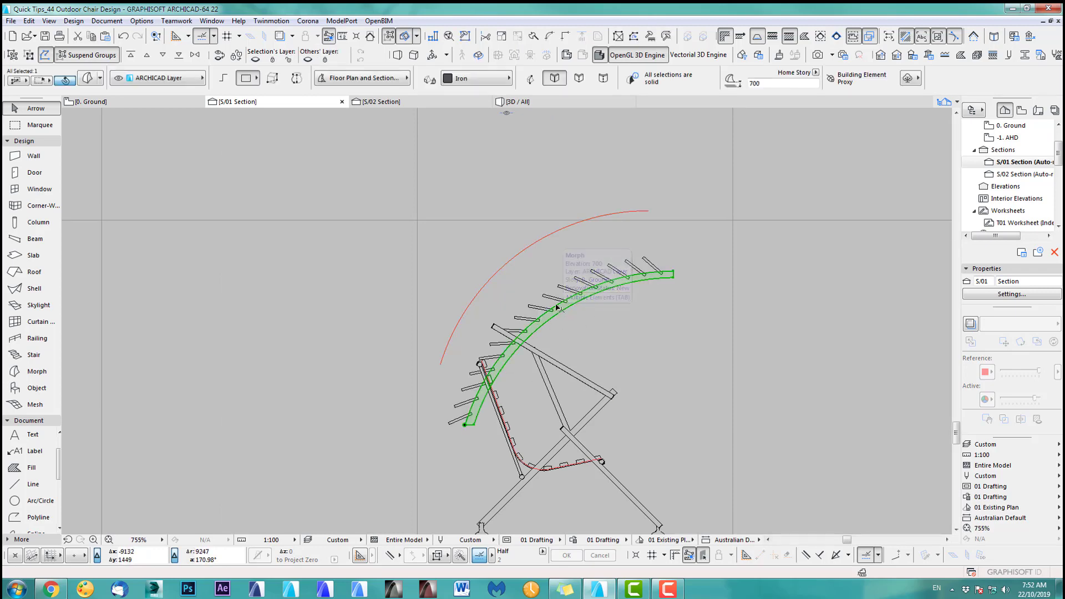
{"action": "key", "text": "ctrl+a"}
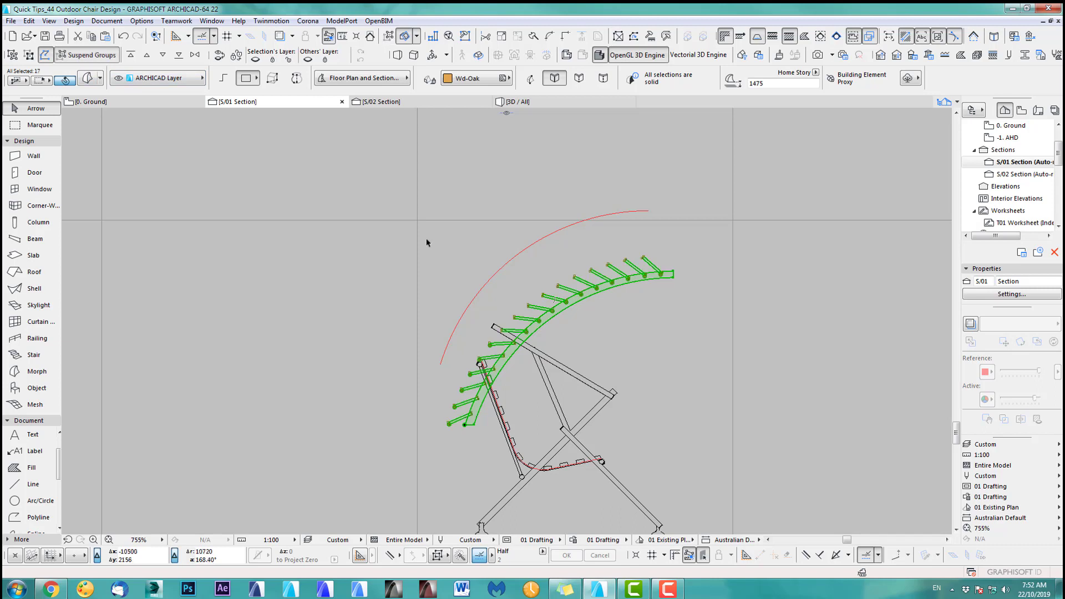
{"action": "key", "text": "ctrl+d"}
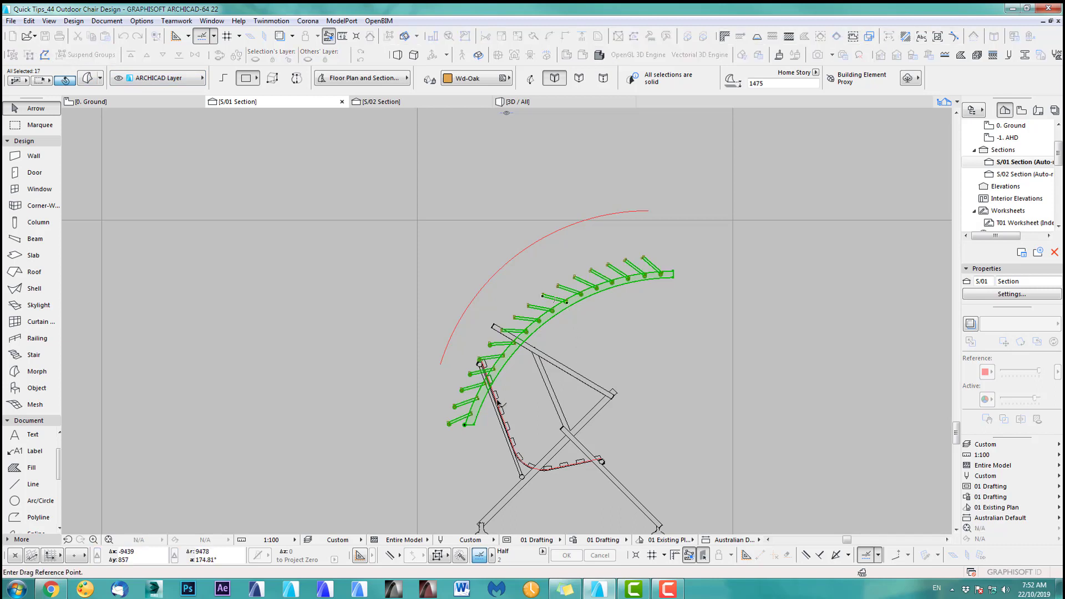
{"action": "left_click", "coordinate": [475, 425]}
{"action": "left_click", "coordinate": [440, 364]}
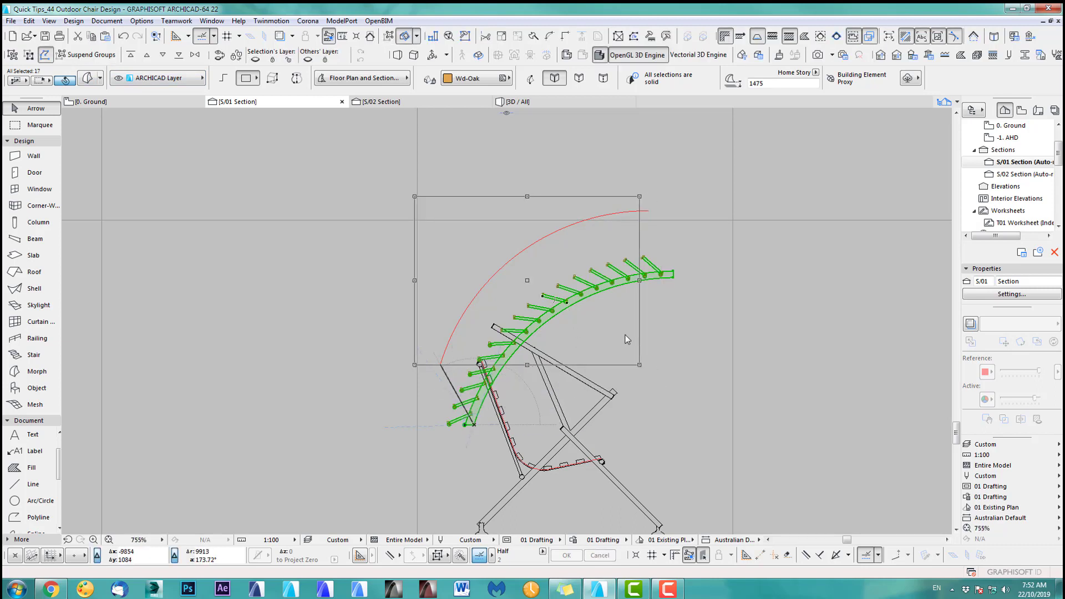
Shift the slats and iron profile sideways so the profile's upper end corner meets the upper end of the red arc, then deselect them.
{"action": "scroll", "coordinate": [610, 244], "scroll_direction": "up", "scroll_amount": 2}
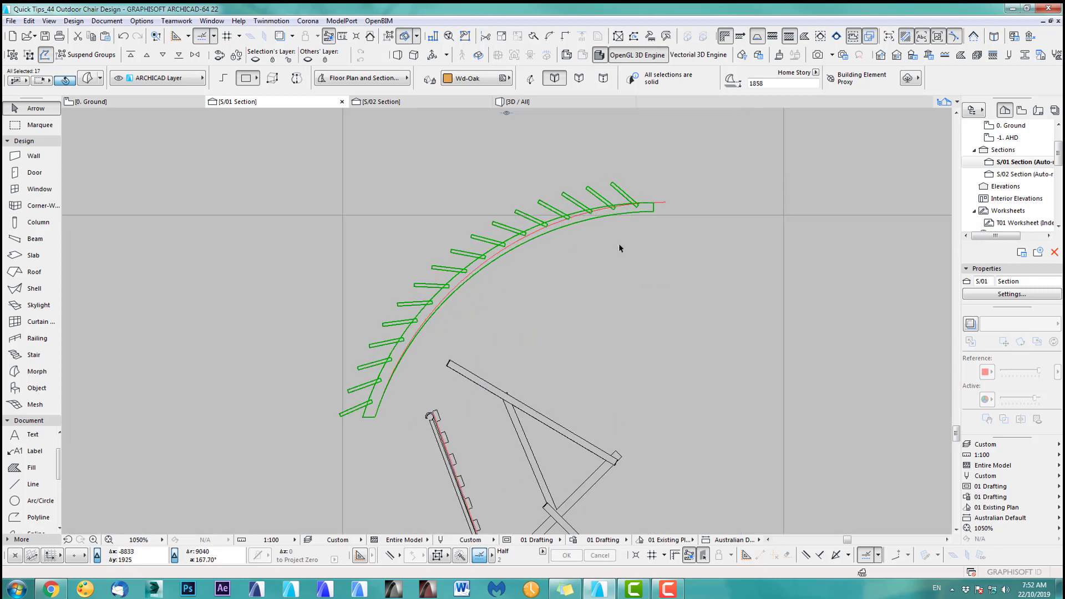
{"action": "scroll", "coordinate": [620, 248], "scroll_direction": "up", "scroll_amount": 1}
{"action": "key", "text": "ctrl+d"}
{"action": "left_click", "coordinate": [669, 198]}
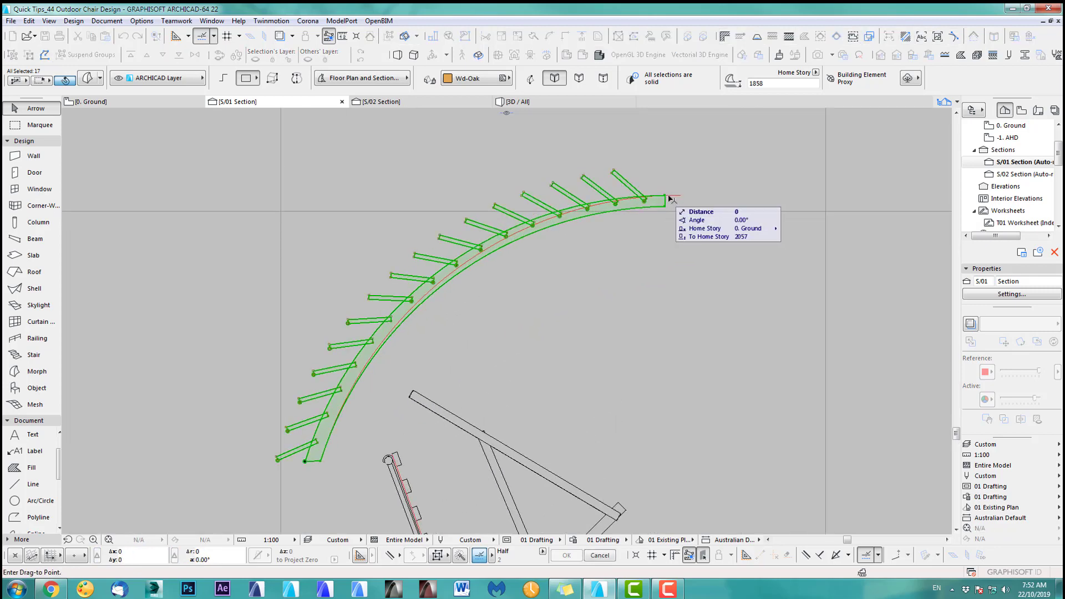
{"action": "left_click", "coordinate": [681, 196]}
{"action": "left_click", "coordinate": [663, 306]}
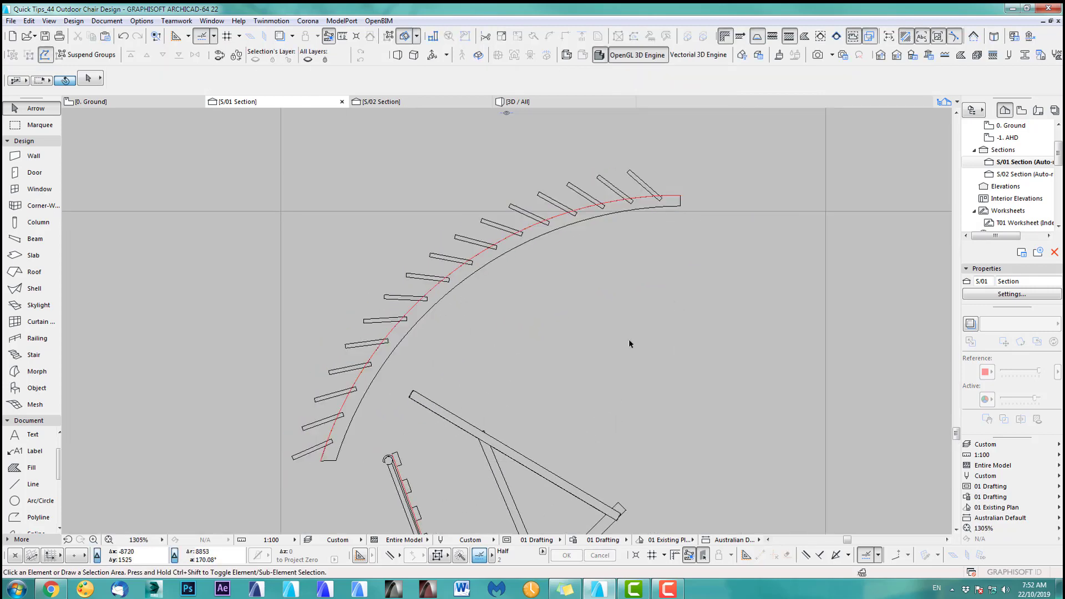
In the ground floor plan, move only the curved iron profile about 85 mm straight into line with the bench's end frame.
{"action": "key", "text": "F3"}
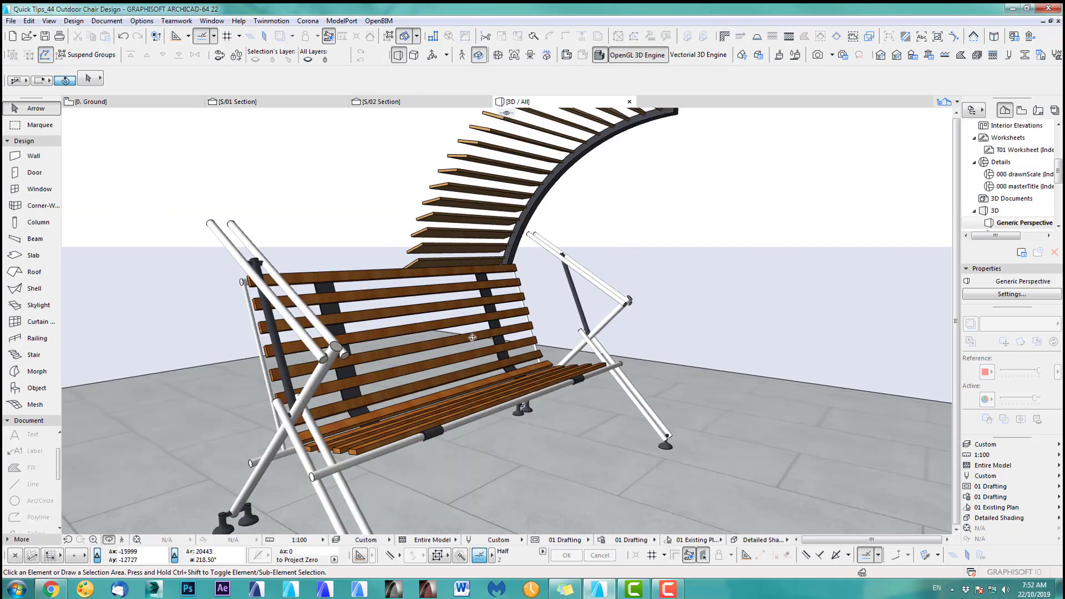
{"action": "scroll", "coordinate": [472, 337], "scroll_direction": "down", "scroll_amount": 2}
{"action": "middle_click_drag", "start_coordinate": [472, 338], "coordinate": [489, 315], "text": "shift"}
{"action": "key", "text": "F2"}
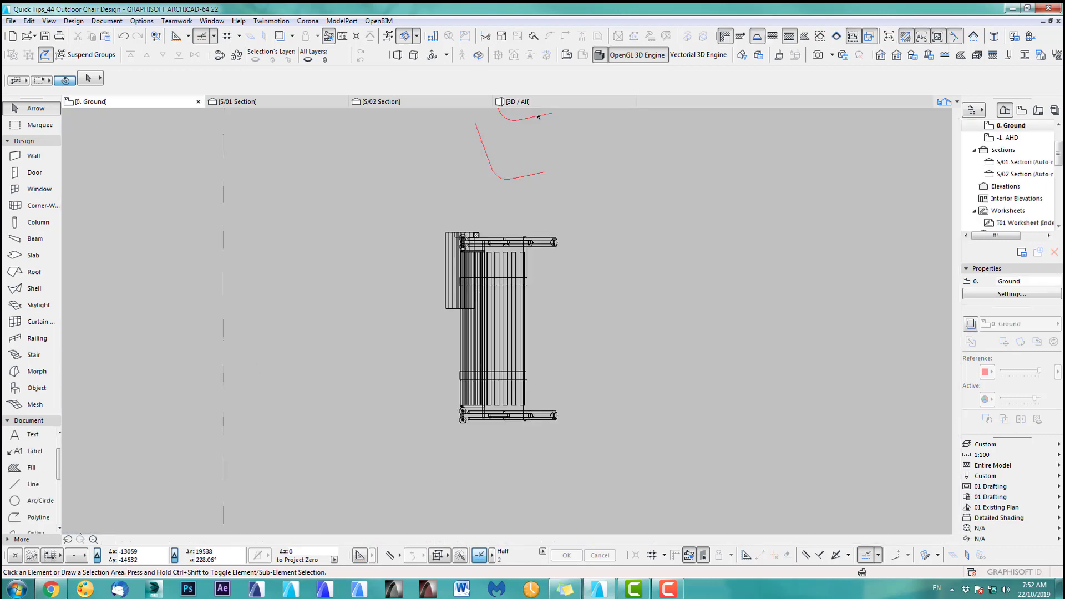
{"action": "key", "text": "F3"}
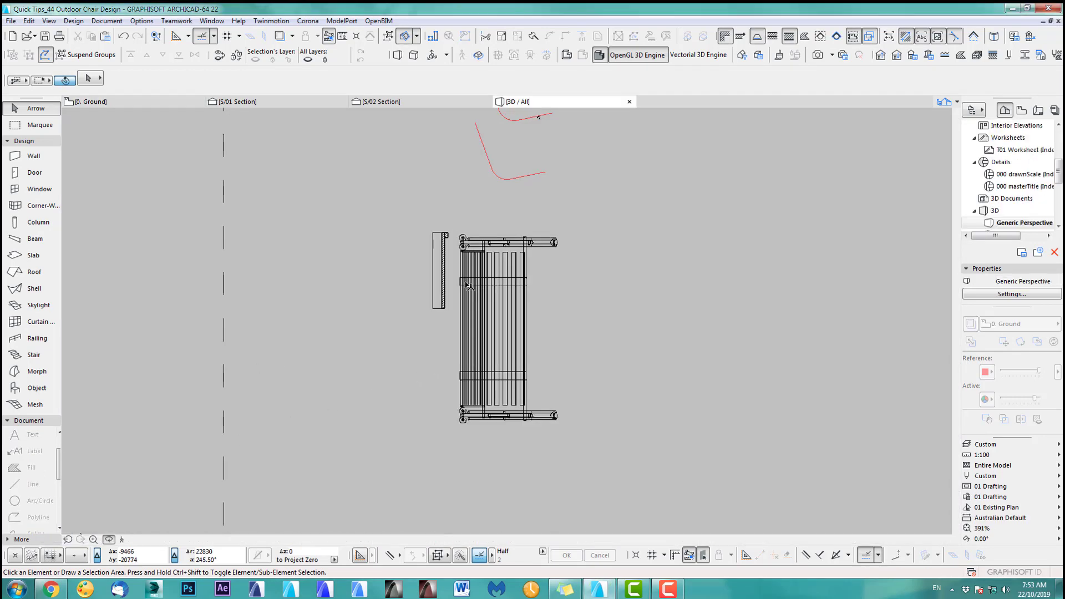
{"action": "key", "text": "F2"}
{"action": "scroll", "coordinate": [452, 263], "scroll_direction": "up", "scroll_amount": 6}
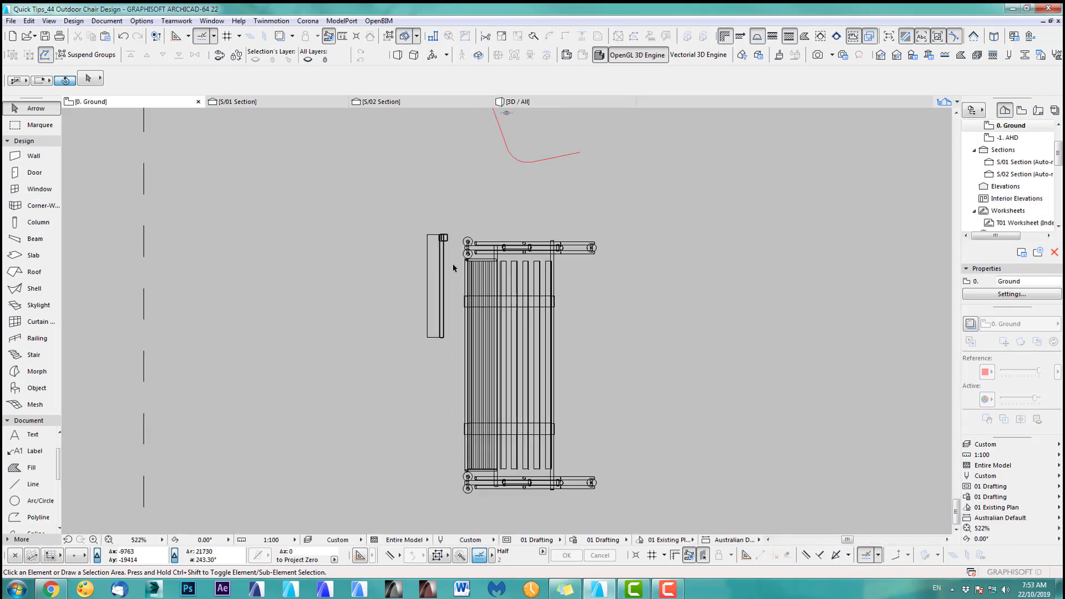
{"action": "left_click", "coordinate": [441, 238]}
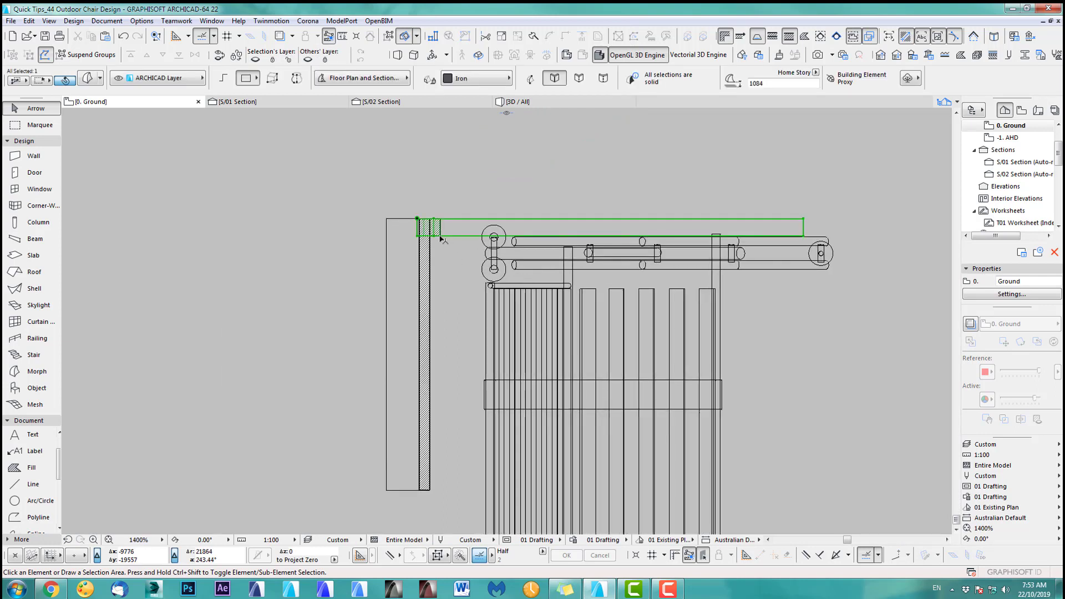
{"action": "key", "text": "ctrl+d"}
{"action": "left_click", "coordinate": [440, 236]}
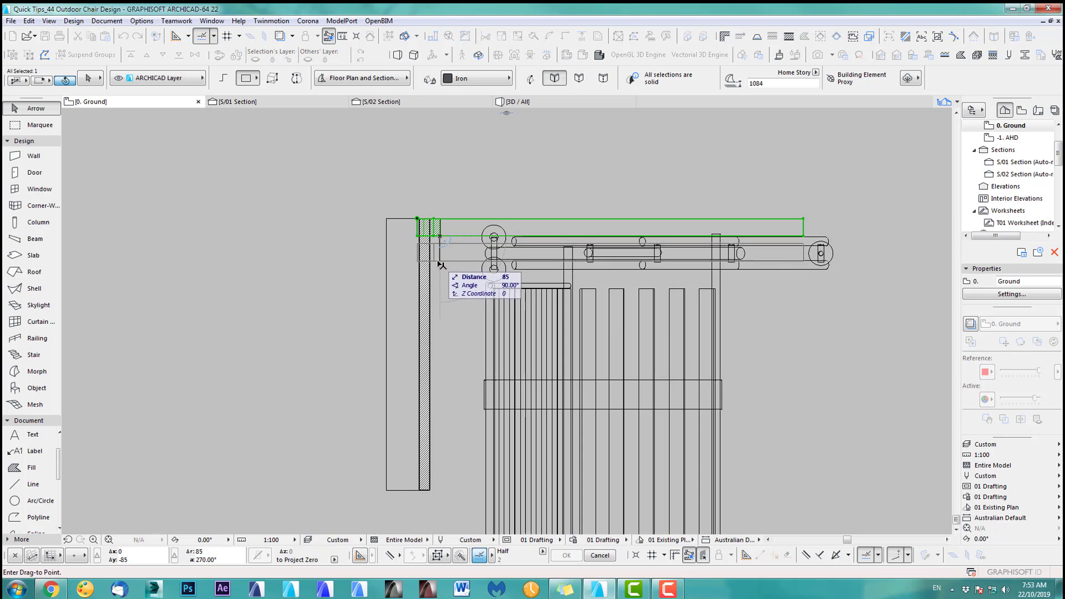
{"action": "key", "text": "Escape"}
Isolate the curved iron profile in 3D and push its side face inward to make the profile thinner.
{"action": "key", "text": "F3"}
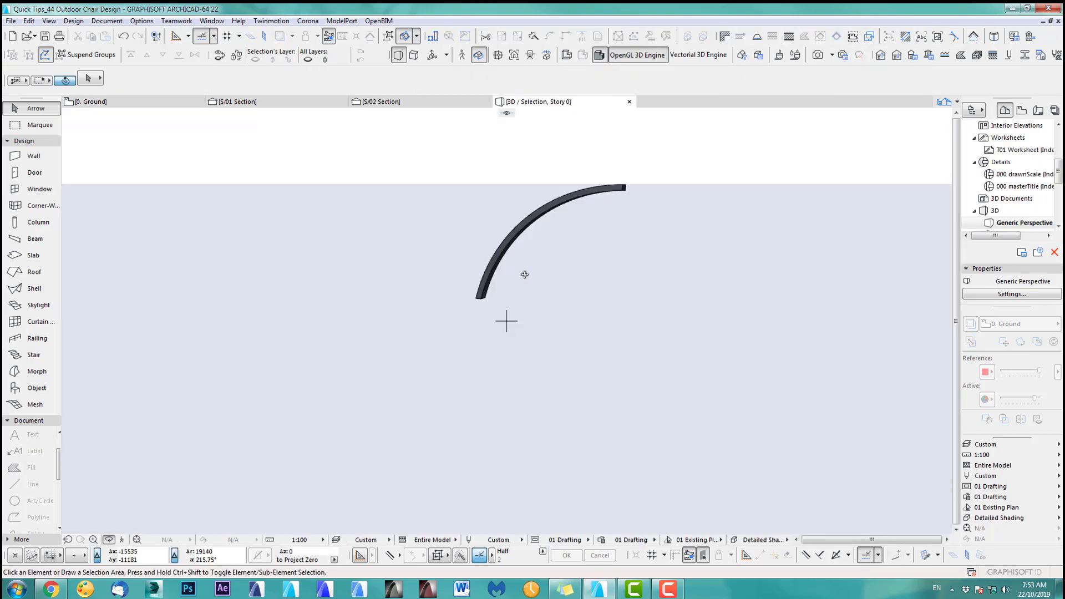
{"action": "scroll", "coordinate": [556, 232], "scroll_direction": "up", "scroll_amount": 3}
{"action": "left_click_drag", "start_coordinate": [452, 239], "coordinate": [338, 244]}
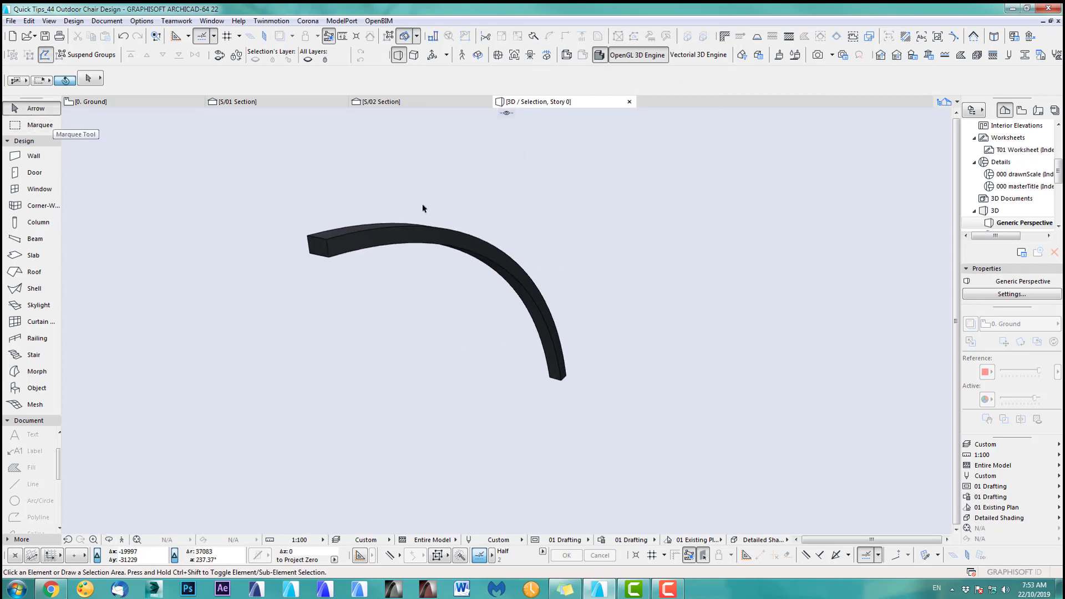
{"action": "left_click", "coordinate": [384, 239]}
{"action": "left_click", "coordinate": [367, 243]}
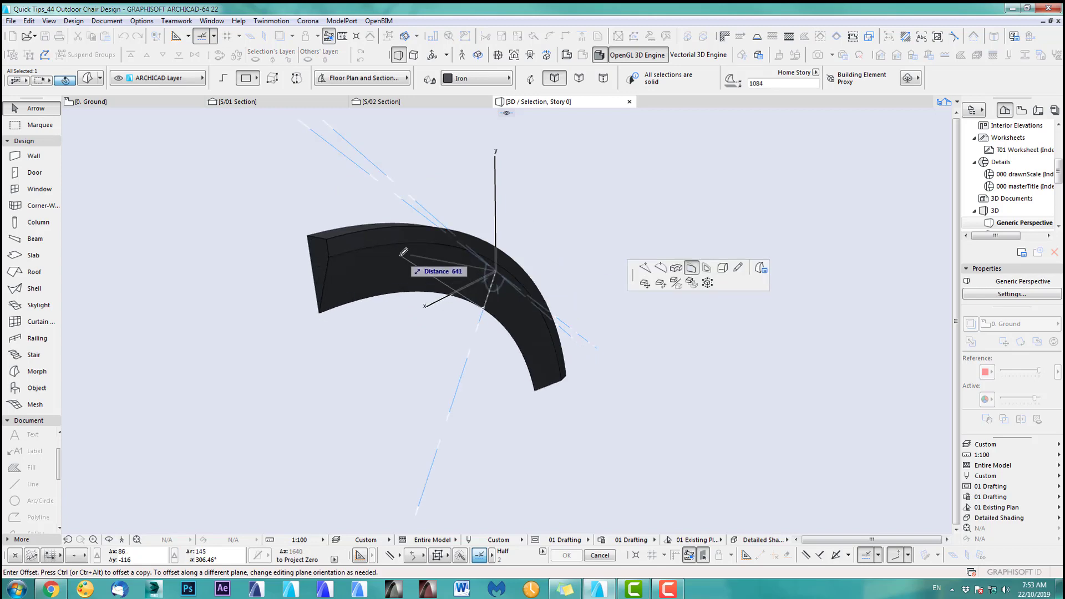
{"action": "left_click", "coordinate": [348, 239]}
{"action": "scroll", "coordinate": [339, 236], "scroll_direction": "up", "scroll_amount": 4}
{"action": "middle_click_drag", "start_coordinate": [392, 232], "coordinate": [404, 393]}
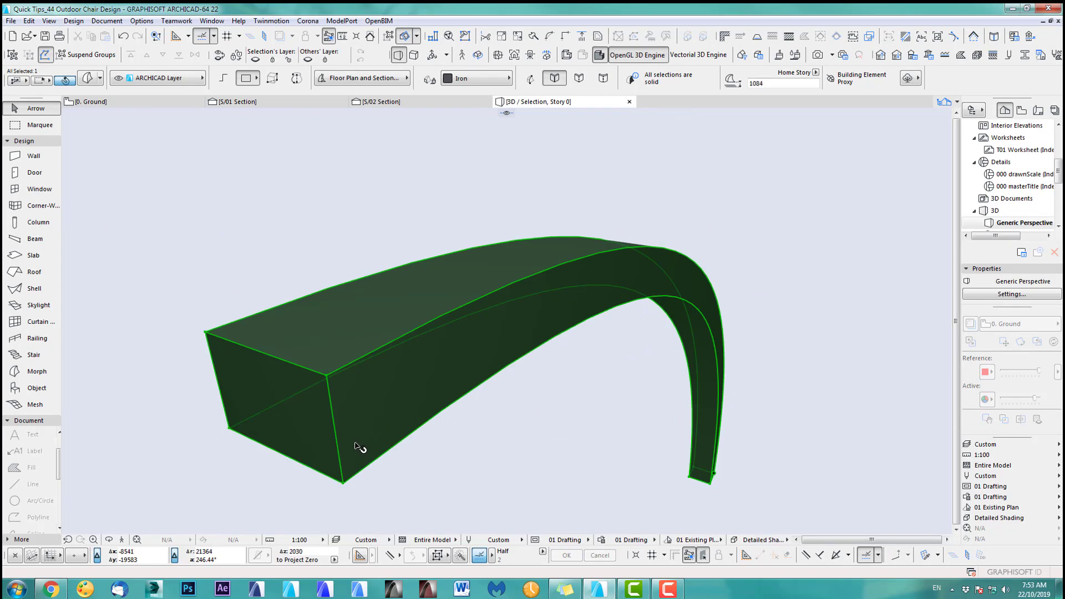
{"action": "left_click", "coordinate": [355, 447]}
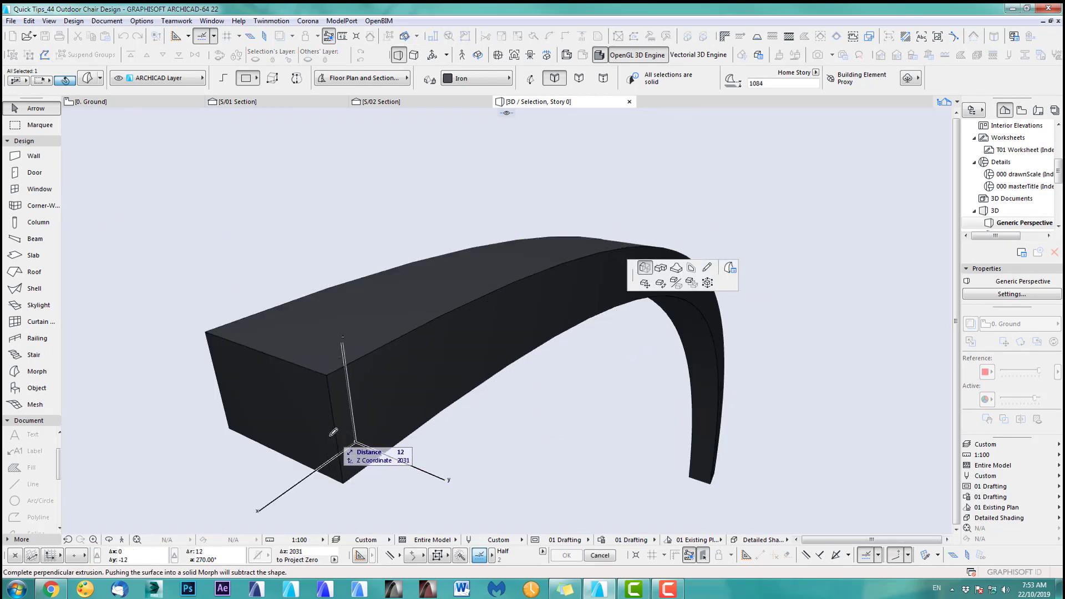
{"action": "left_click", "coordinate": [309, 426]}
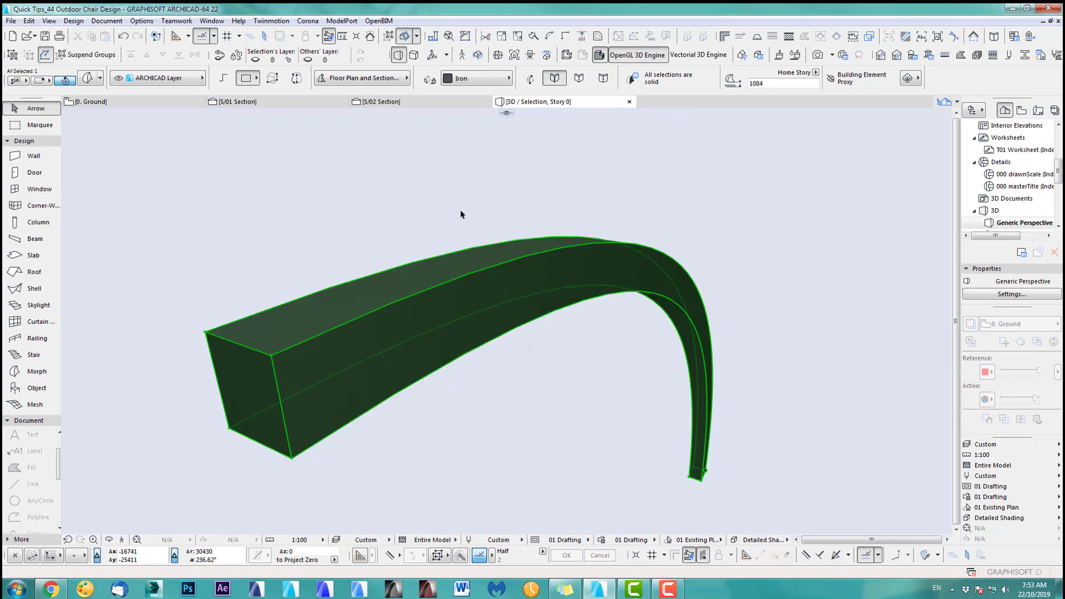
In the ground floor plan, move the thinned iron profile perpendicular to its length so it is centred on the end frame's axis.
{"action": "key", "text": "F2"}
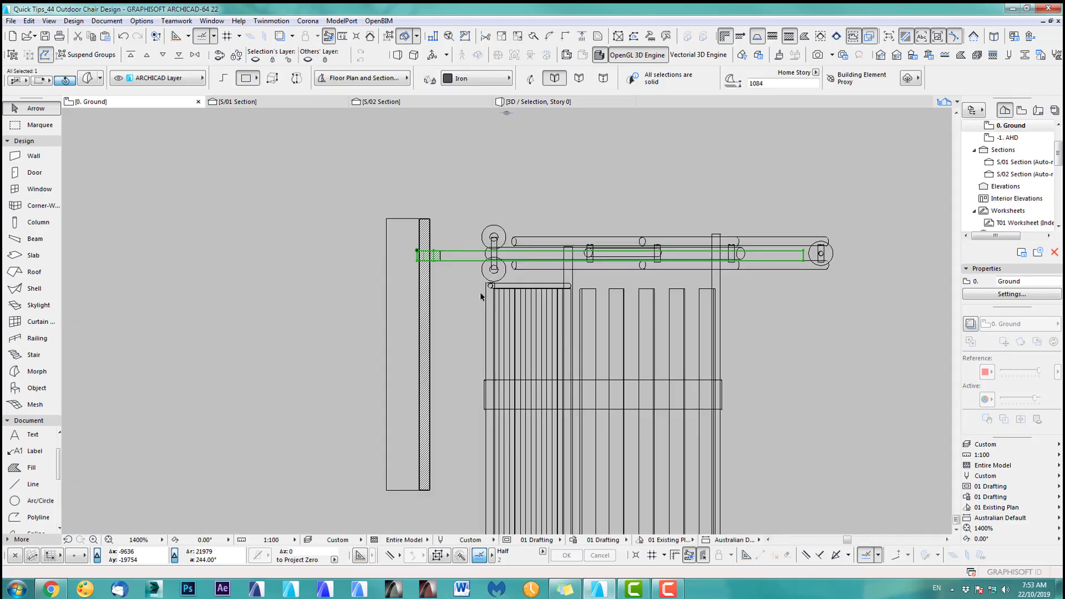
{"action": "scroll", "coordinate": [726, 280], "scroll_direction": "up", "scroll_amount": 3}
{"action": "key", "text": "ctrl+d"}
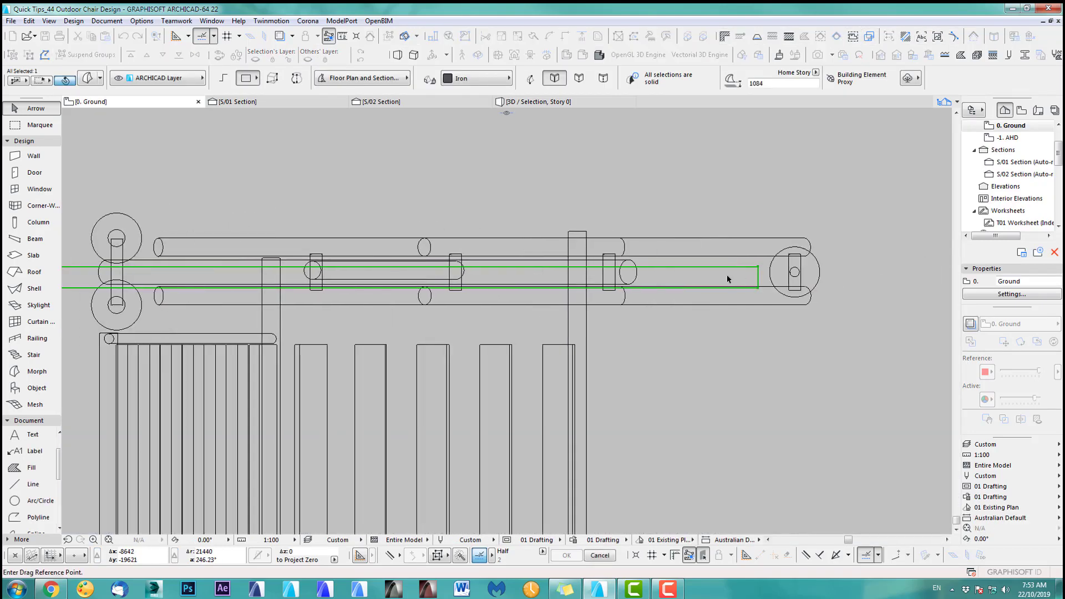
{"action": "left_click", "coordinate": [738, 279]}
{"action": "left_click", "coordinate": [795, 272], "text": "shift"}
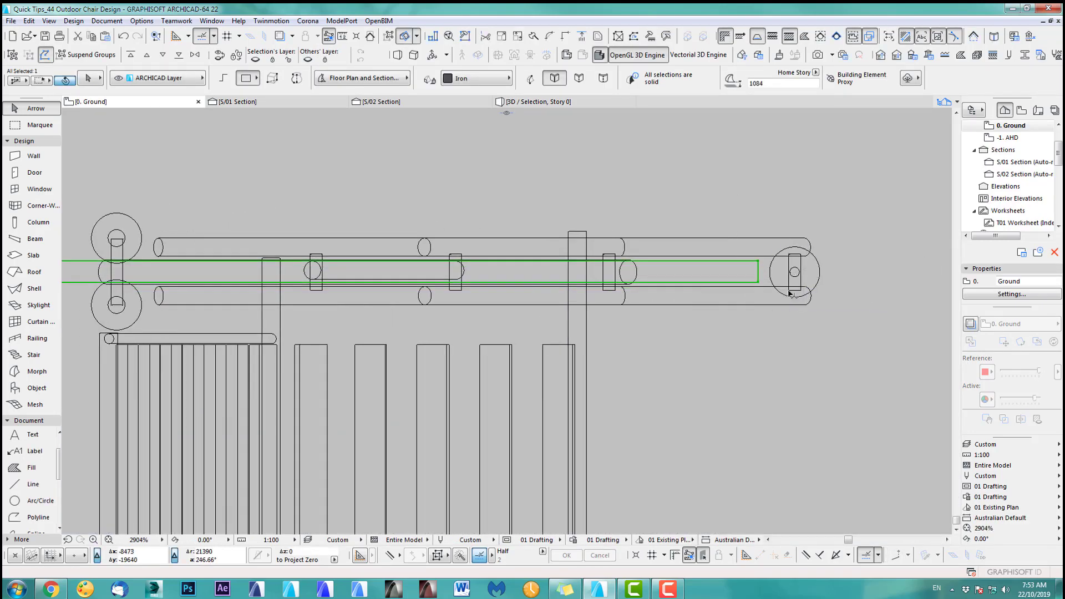
Drag a copy of the iron profile to the matching position on the bench's opposite end frame, then clear the selection.
{"action": "scroll", "coordinate": [590, 300], "scroll_direction": "down", "scroll_amount": 4}
{"action": "middle_click_drag", "start_coordinate": [626, 398], "coordinate": [712, 251]}
{"action": "key", "text": "ctrl+alt+d"}
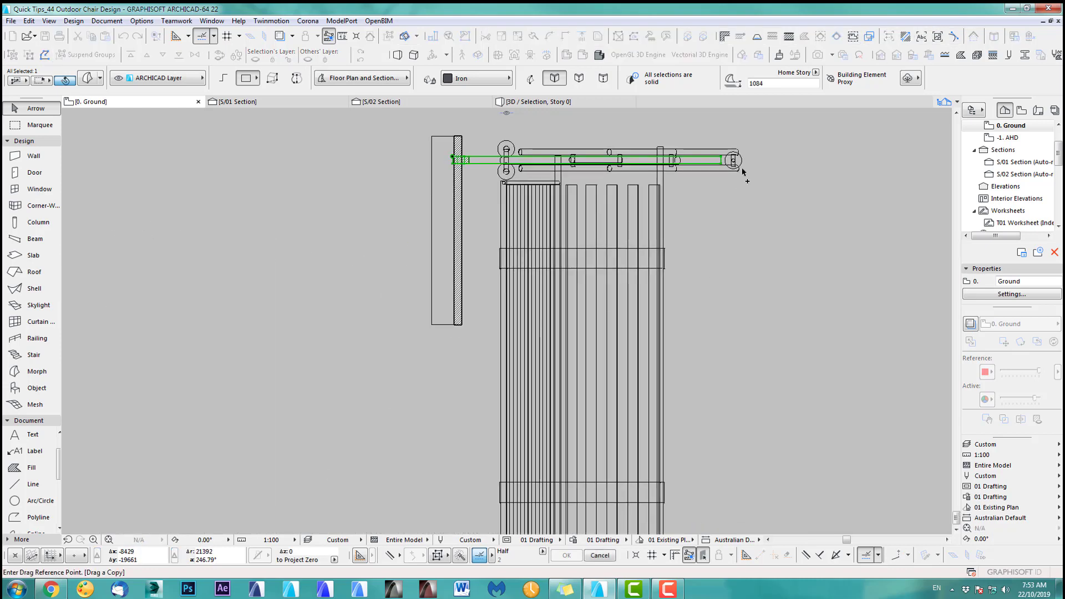
{"action": "left_click", "coordinate": [734, 161]}
{"action": "middle_click_drag", "start_coordinate": [729, 454], "coordinate": [719, 186]}
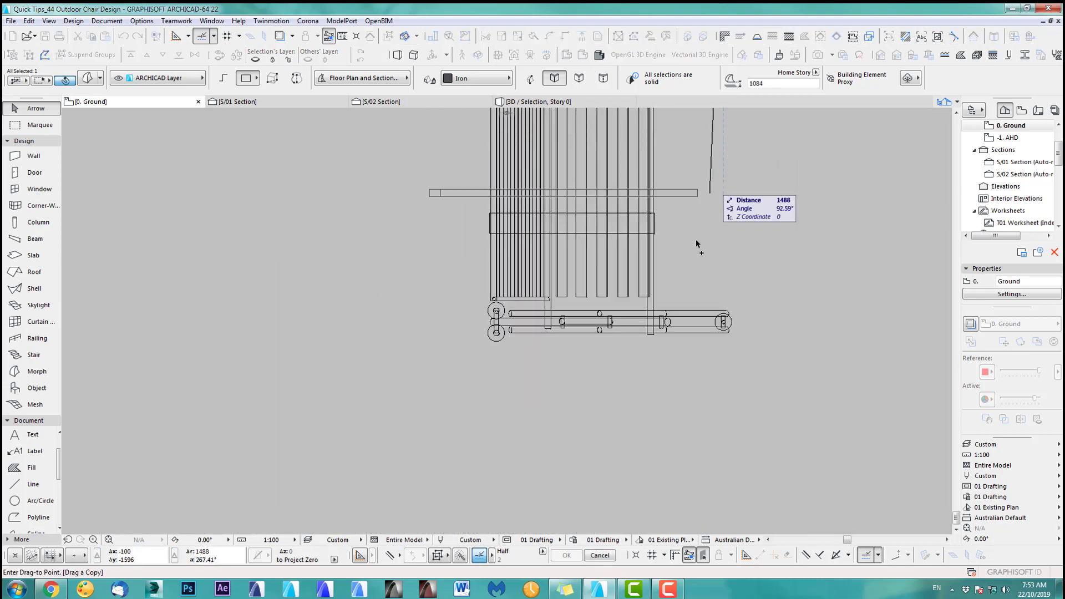
{"action": "left_click", "coordinate": [749, 325]}
{"action": "scroll", "coordinate": [423, 243], "scroll_direction": "down", "scroll_amount": 2}
{"action": "middle_click_drag", "start_coordinate": [445, 227], "coordinate": [503, 323]}
{"action": "left_click", "coordinate": [493, 238]}
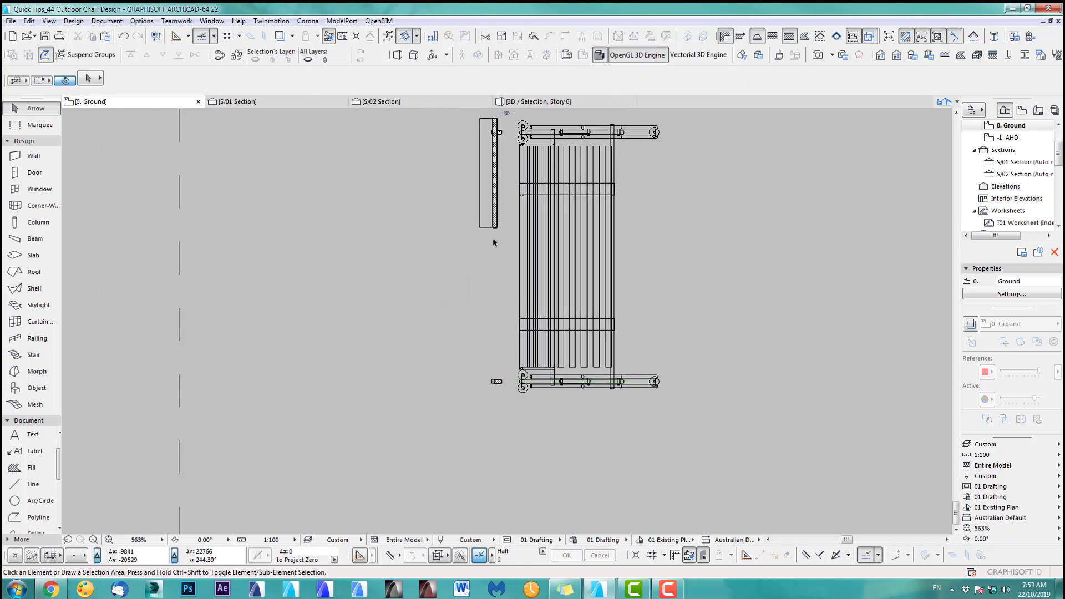
Frame the slats' free ends with a marquee and measure the slat overhang beyond the iron profile at their other end.
{"action": "left_click", "coordinate": [40, 125]}
{"action": "middle_click_drag", "start_coordinate": [443, 210], "coordinate": [463, 269]}
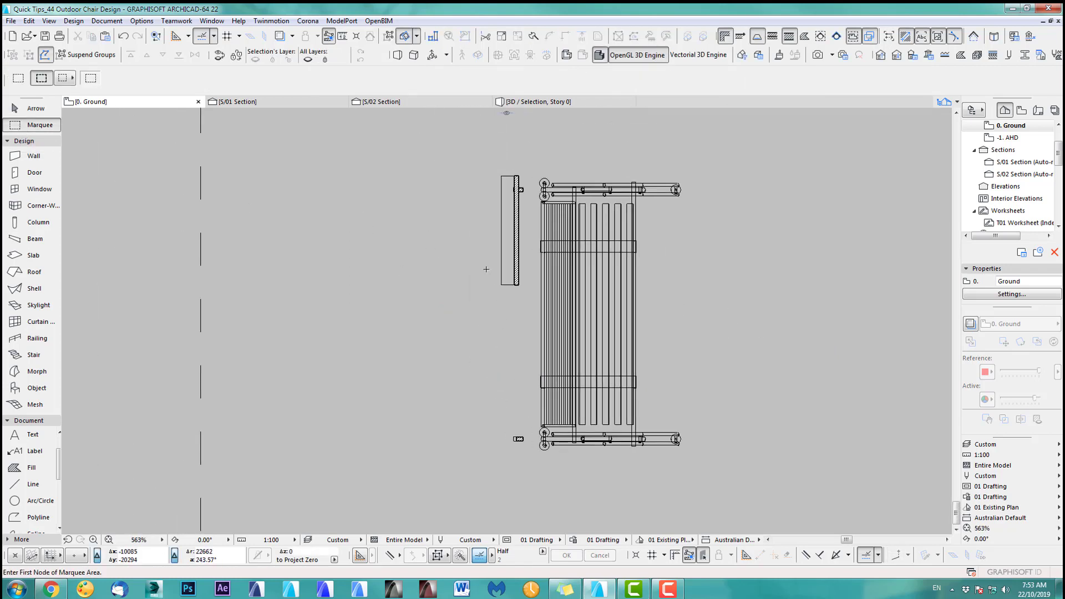
{"action": "left_click", "coordinate": [486, 269]}
{"action": "left_click", "coordinate": [528, 300]}
{"action": "scroll", "coordinate": [539, 166], "scroll_direction": "up", "scroll_amount": 3}
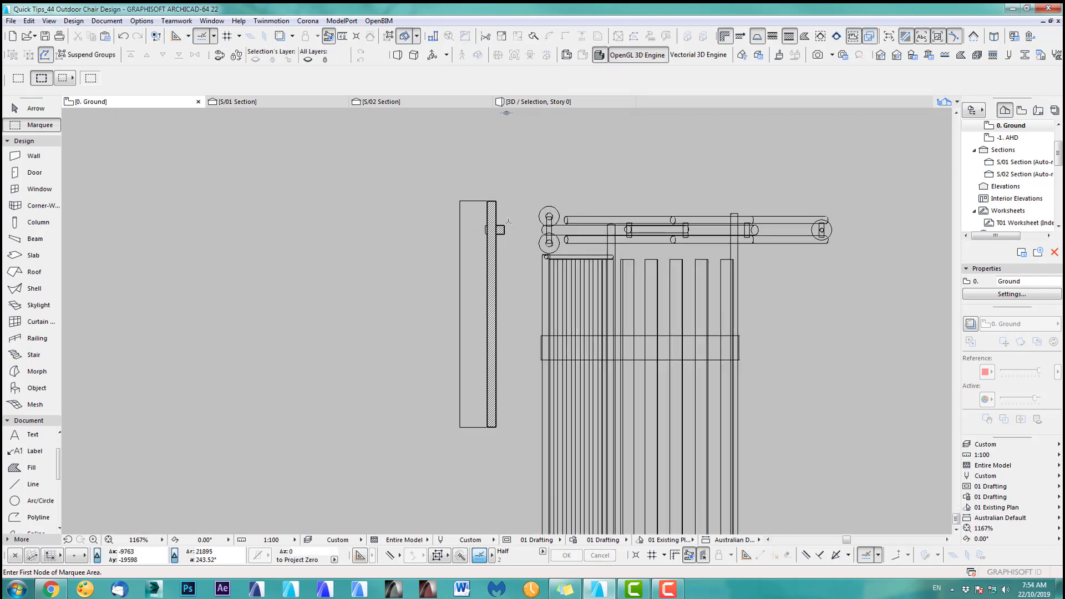
{"action": "key", "text": "m"}
{"action": "left_click", "coordinate": [503, 227]}
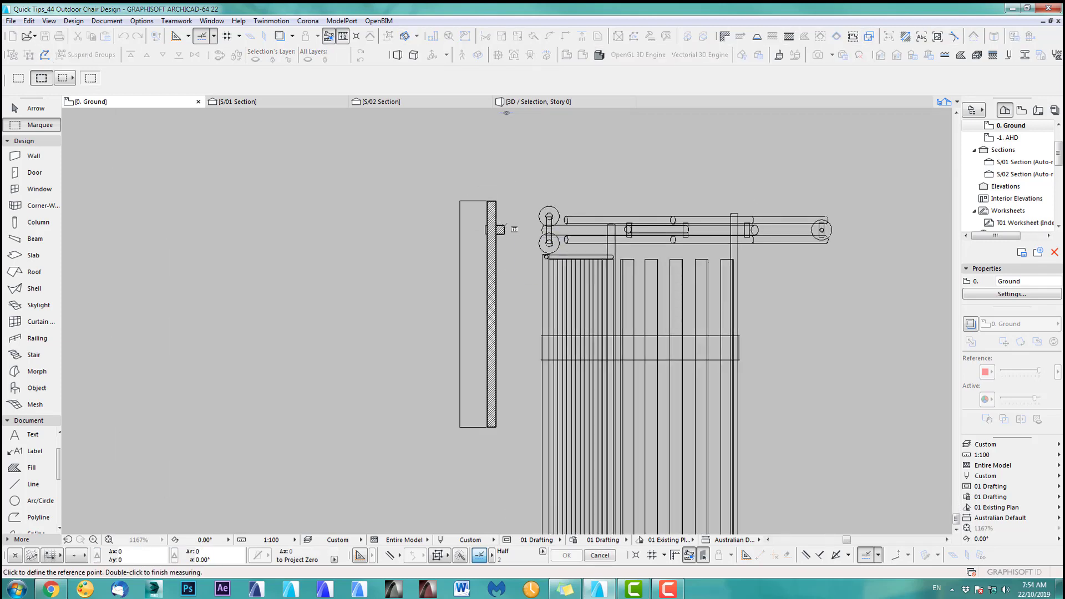
{"action": "key", "text": "Escape"}
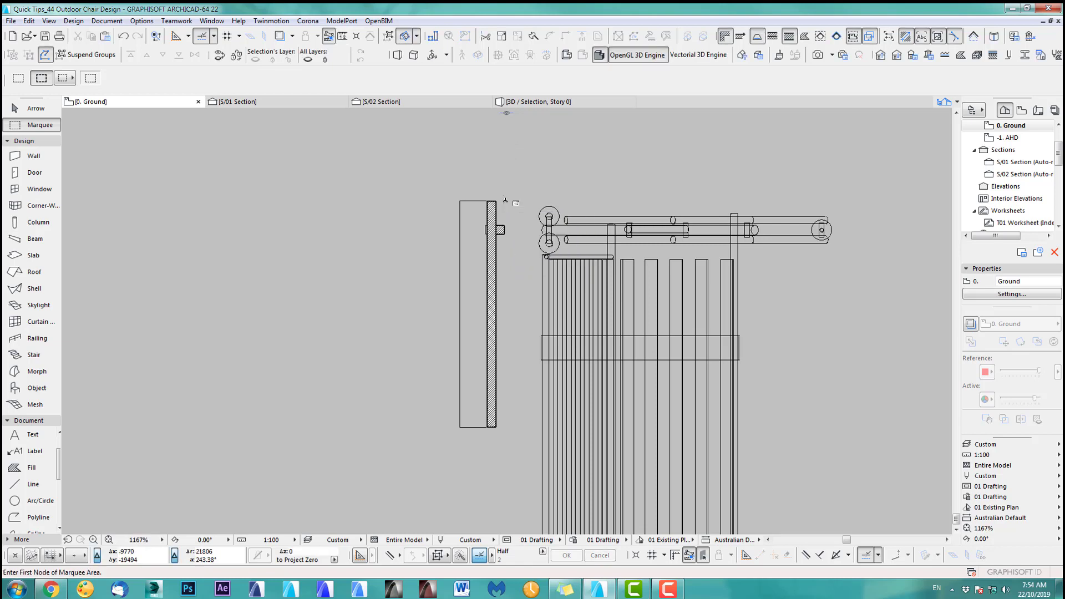
Use a marquee stretch in plan to bring the slats' free ends 100 mm beyond the iron profile at the opposite end frame, then inspect in 3D.
{"action": "scroll", "coordinate": [465, 243], "scroll_direction": "down", "scroll_amount": 3}
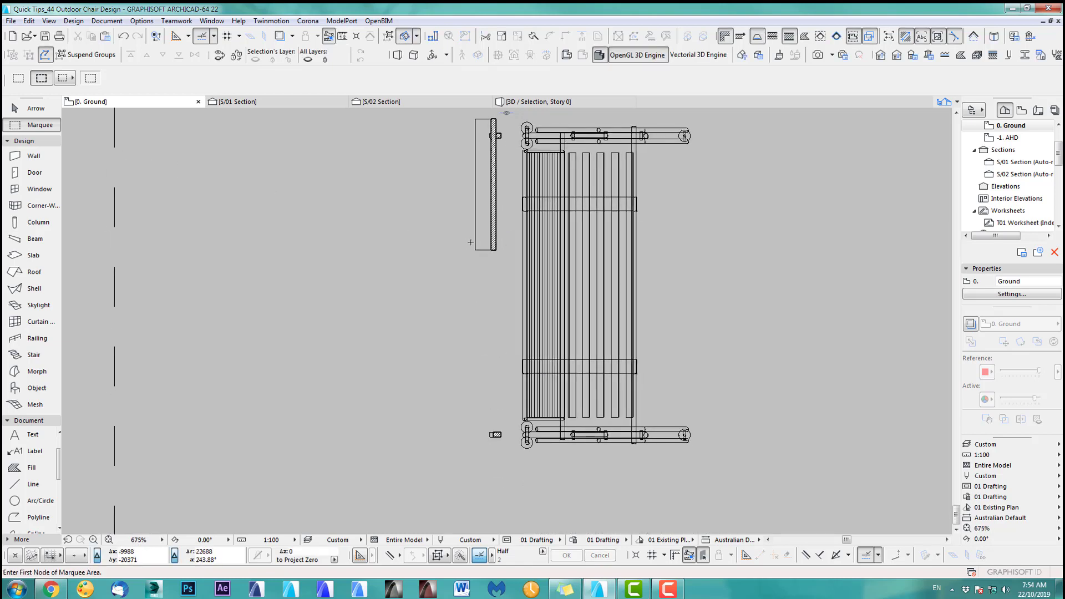
{"action": "left_click_drag", "start_coordinate": [462, 241], "coordinate": [504, 262]}
{"action": "key", "text": "ctrl+h"}
{"action": "left_click", "coordinate": [496, 249]}
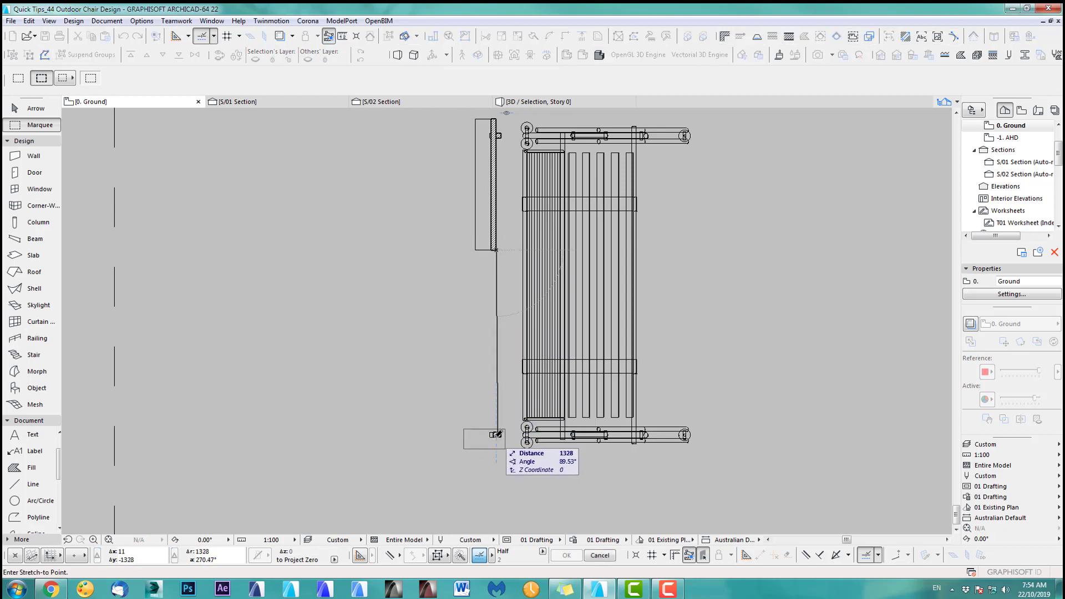
{"action": "scroll", "coordinate": [498, 435], "scroll_direction": "up", "scroll_amount": 5}
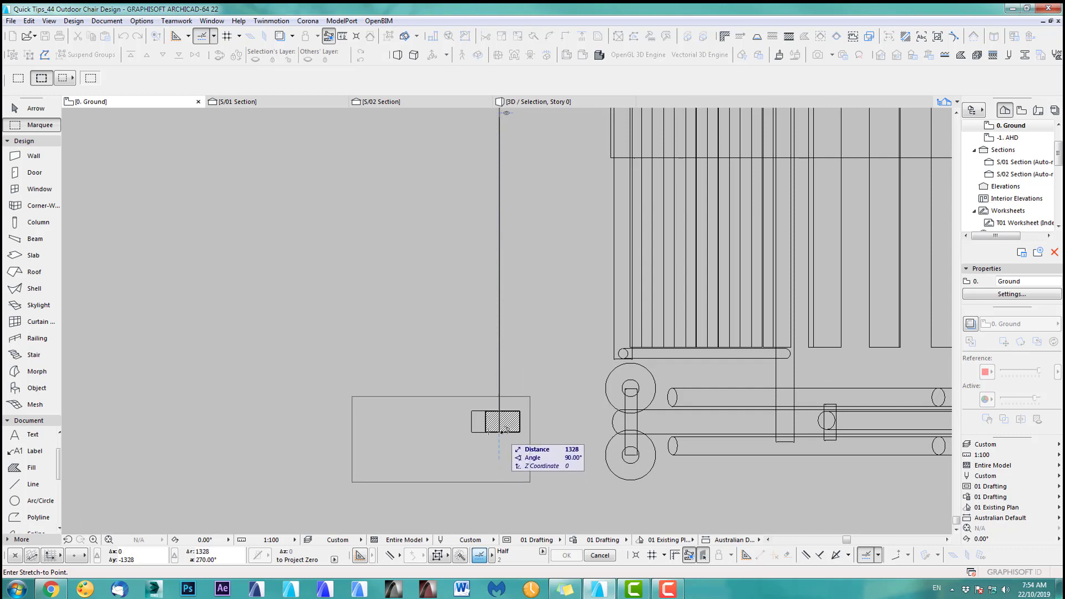
{"action": "type", "text": "y"}
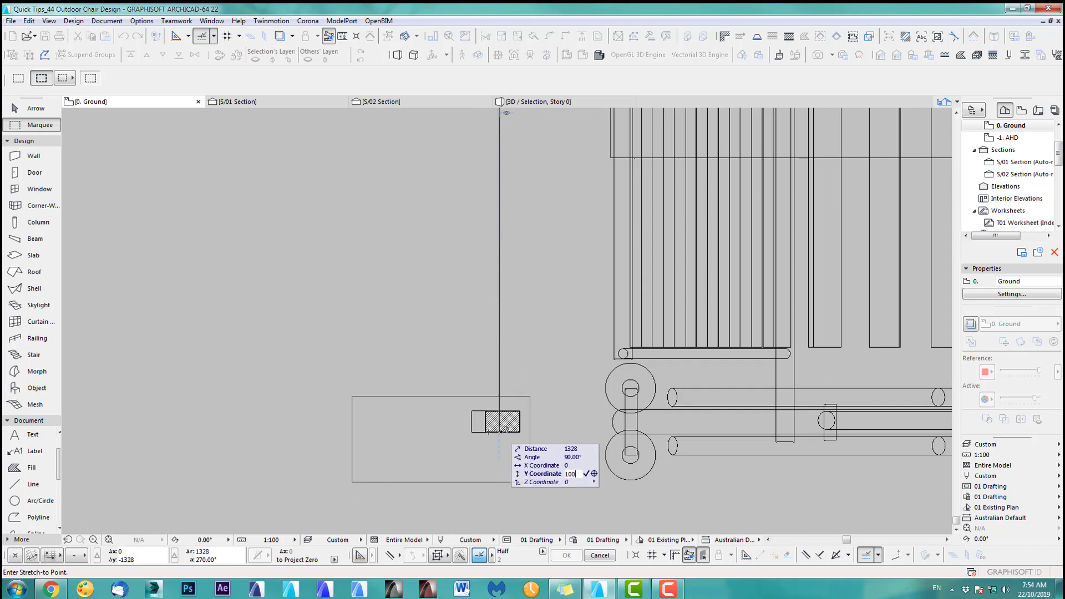
{"action": "type", "text": "100"}
{"action": "key", "text": "Return"}
{"action": "double_click", "coordinate": [342, 288]}
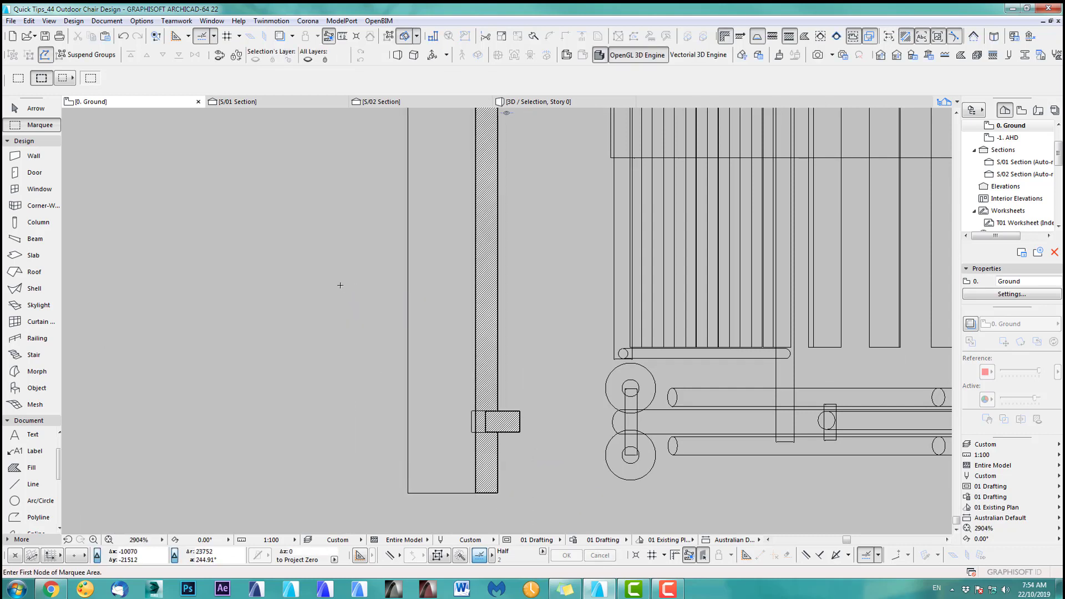
{"action": "key", "text": "F6"}
{"action": "key", "text": "F5"}
{"action": "scroll", "coordinate": [477, 344], "scroll_direction": "down", "scroll_amount": 6}
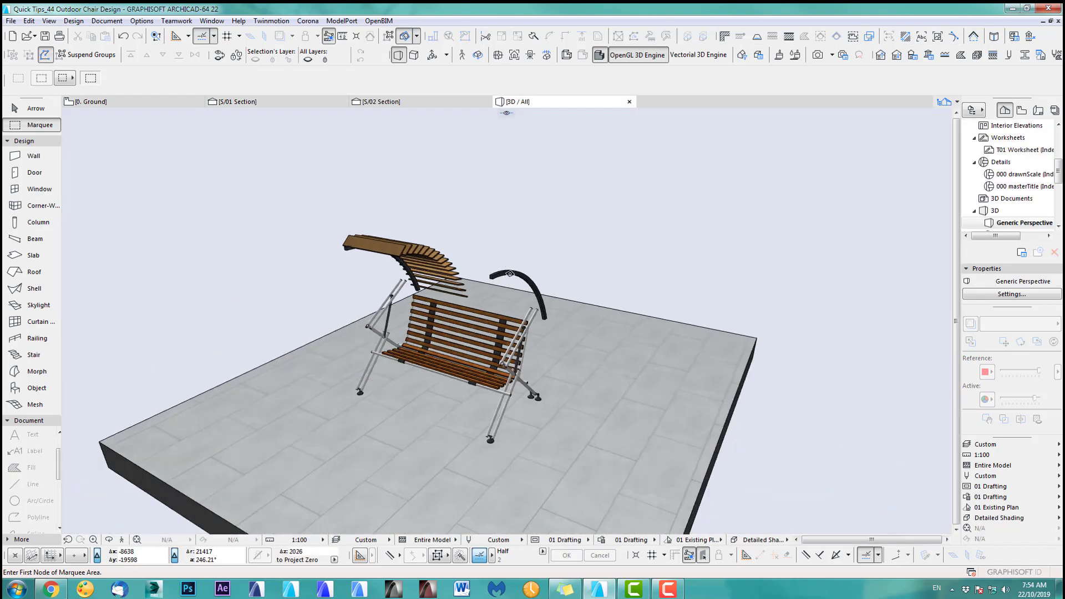
Try stretching the ungrouped slats' other ends in the ground plan with a marquee, 100 mm beyond the iron profile at that end.
{"action": "key", "text": "F2"}
{"action": "scroll", "coordinate": [521, 375], "scroll_direction": "down", "scroll_amount": 4}
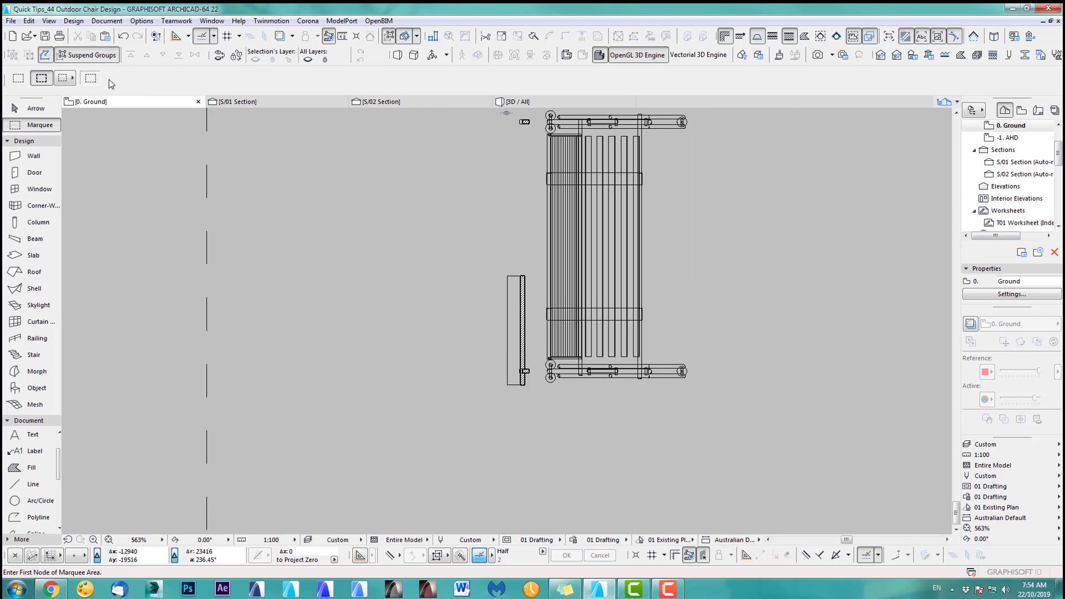
{"action": "left_click", "coordinate": [496, 261]}
{"action": "left_click", "coordinate": [533, 288]}
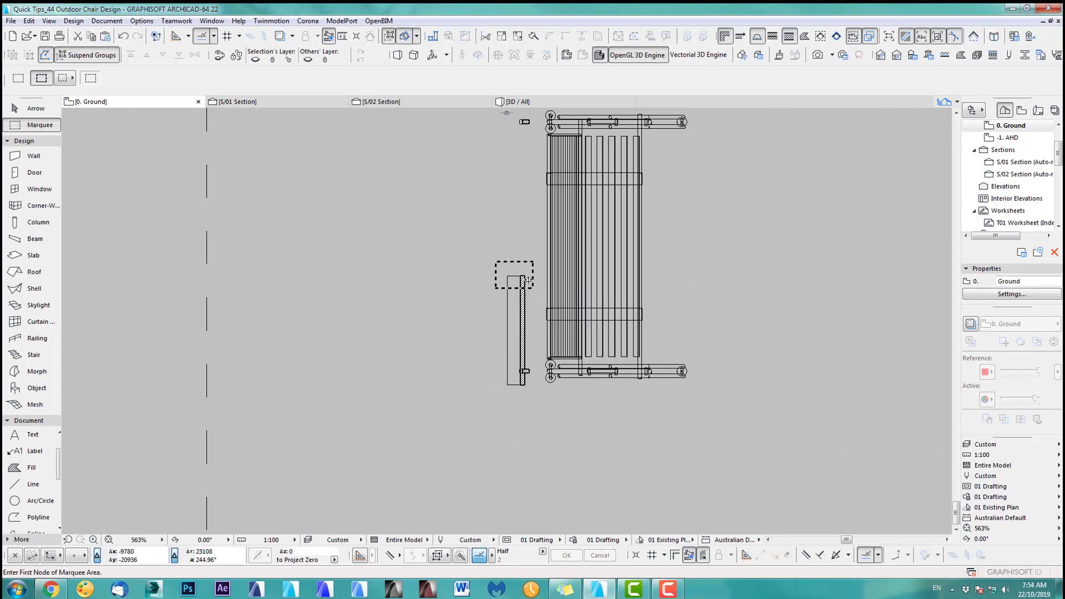
{"action": "key", "text": "ctrl+h"}
{"action": "left_click", "coordinate": [525, 276]}
{"action": "middle_click_drag", "start_coordinate": [536, 135], "coordinate": [538, 295]}
{"action": "scroll", "coordinate": [537, 295], "scroll_direction": "up", "scroll_amount": 6}
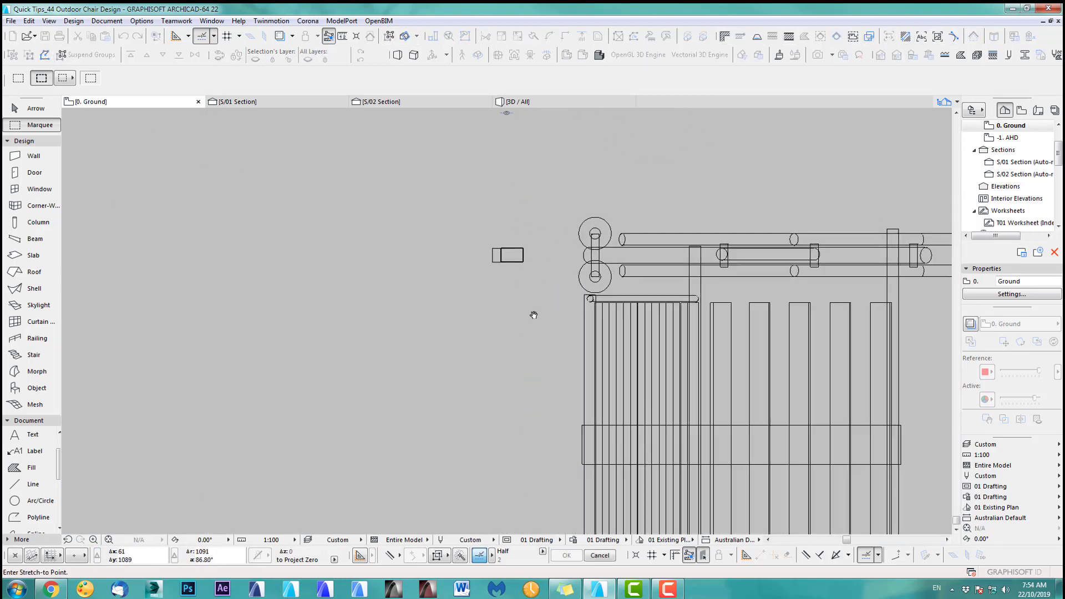
{"action": "middle_click_drag", "start_coordinate": [521, 255], "coordinate": [546, 359]}
{"action": "scroll", "coordinate": [547, 360], "scroll_direction": "up", "scroll_amount": 2}
{"action": "scroll", "coordinate": [547, 360], "scroll_direction": "up", "scroll_amount": 2}
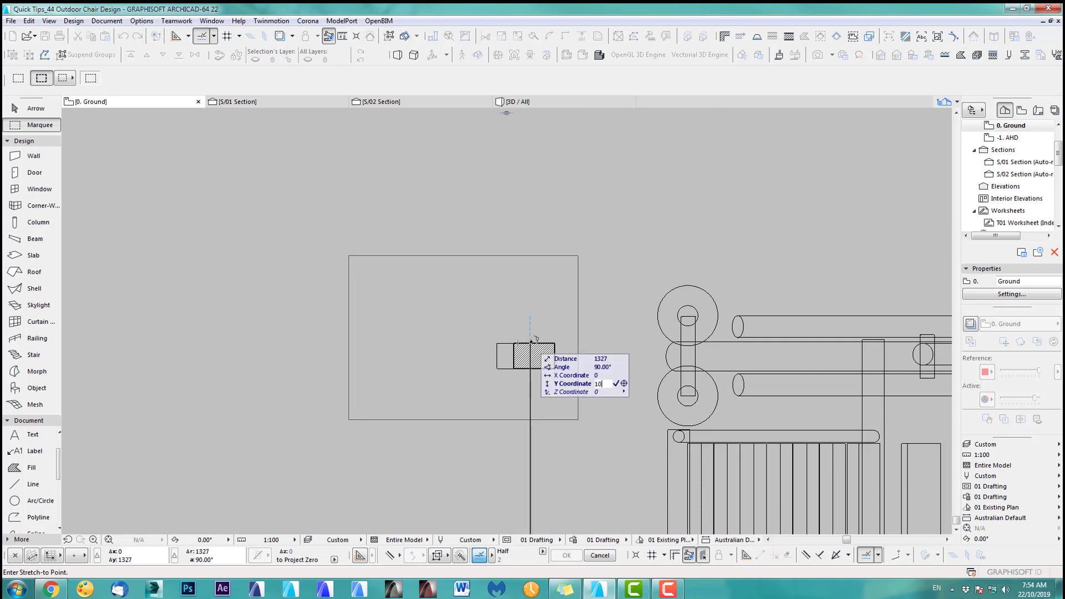
{"action": "type", "text": "0"}
{"action": "key", "text": "Return"}
{"action": "key", "text": "Escape"}
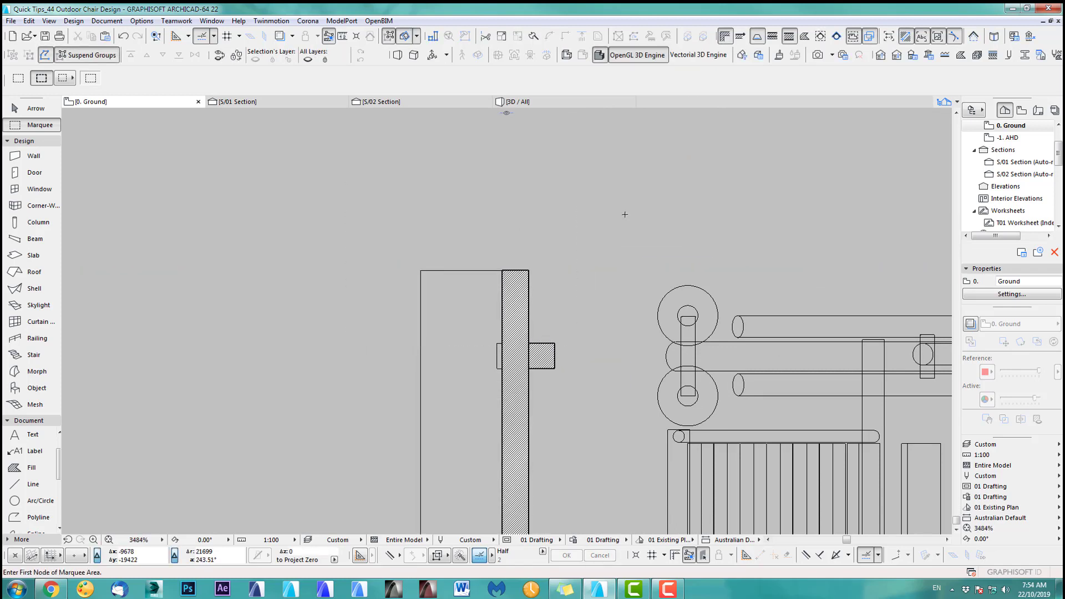
Inspect the slats in 3D, return to the ground plan and undo the last slat stretch.
{"action": "key", "text": "F3"}
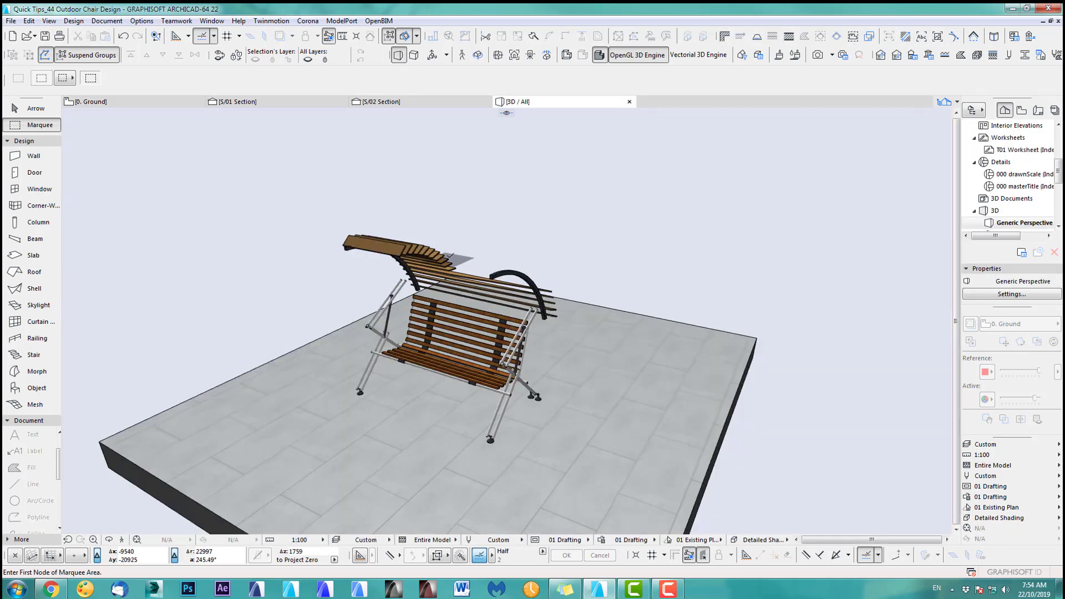
{"action": "key", "text": "F2"}
{"action": "scroll", "coordinate": [564, 331], "scroll_direction": "down", "scroll_amount": 5}
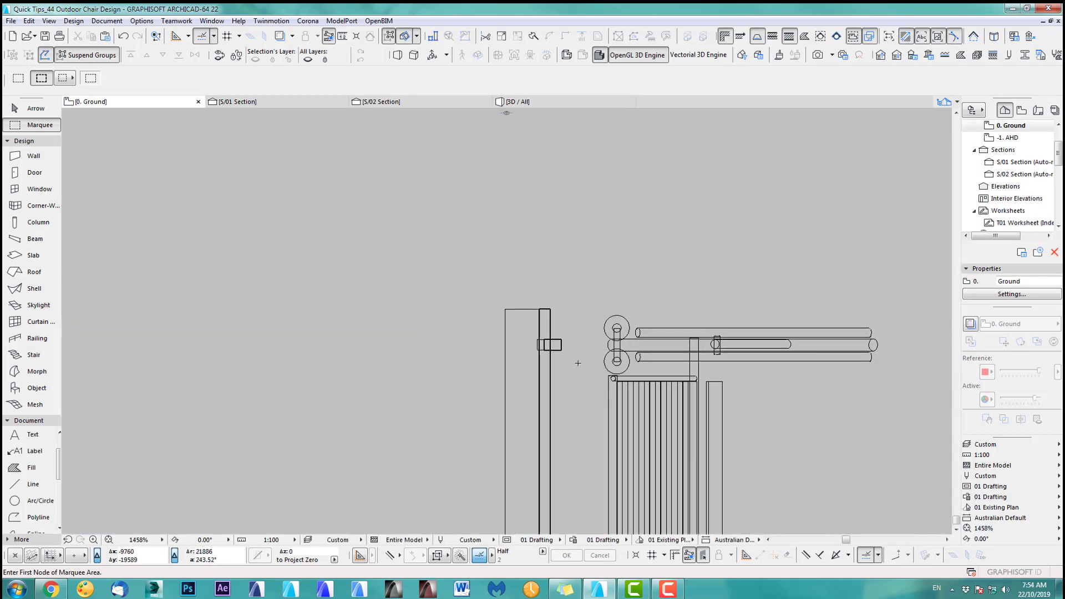
{"action": "middle_click_drag", "start_coordinate": [542, 341], "coordinate": [519, 302]}
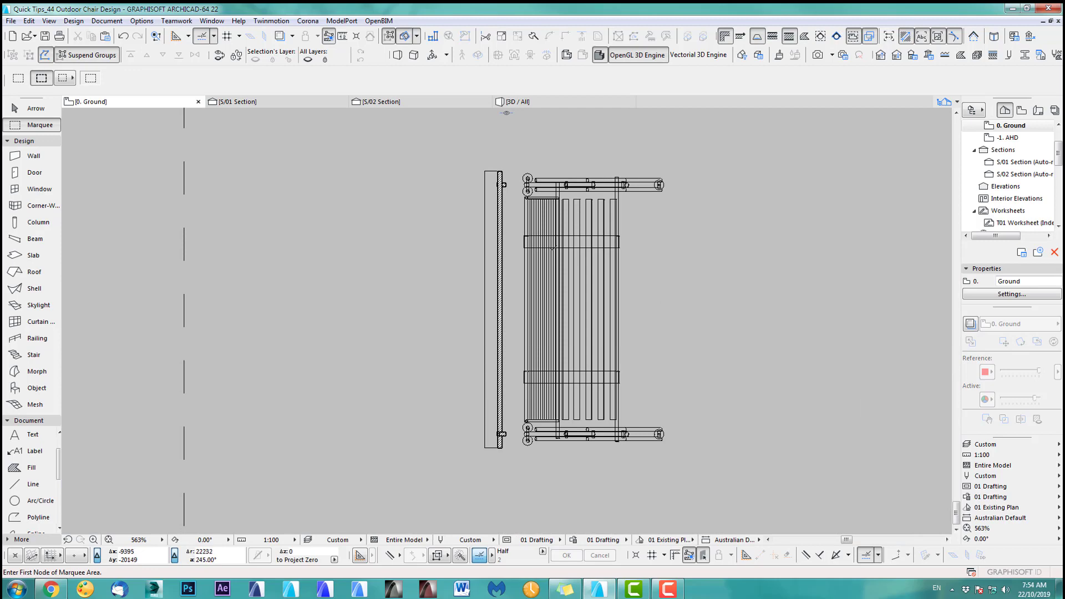
{"action": "key", "text": "ctrl+z"}
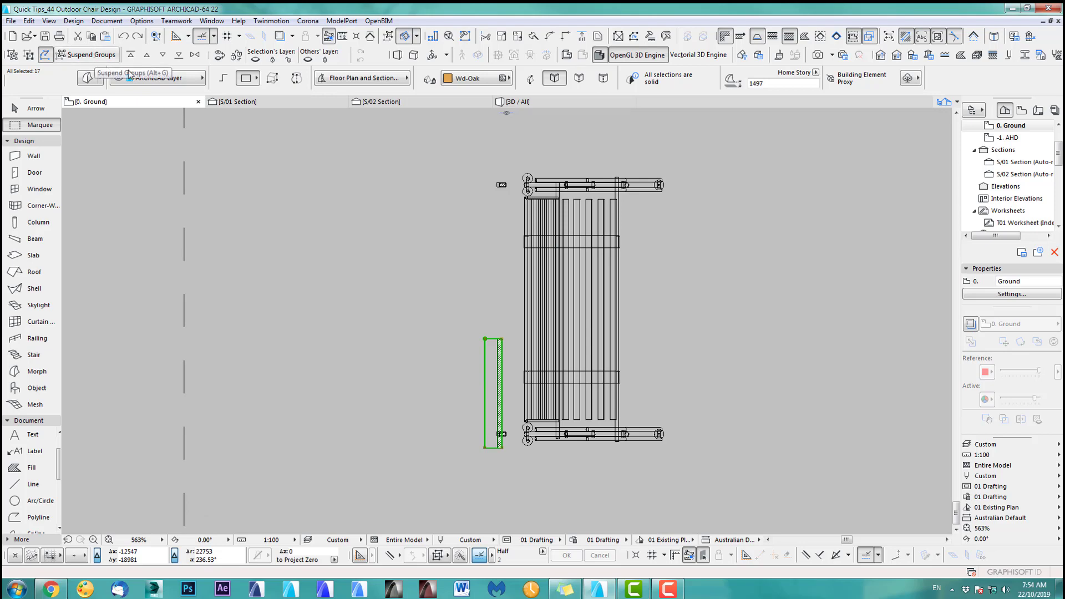
Set the selected oak slat morphs to show on all stories in the floor plan display settings.
{"action": "double_click", "coordinate": [34, 371]}
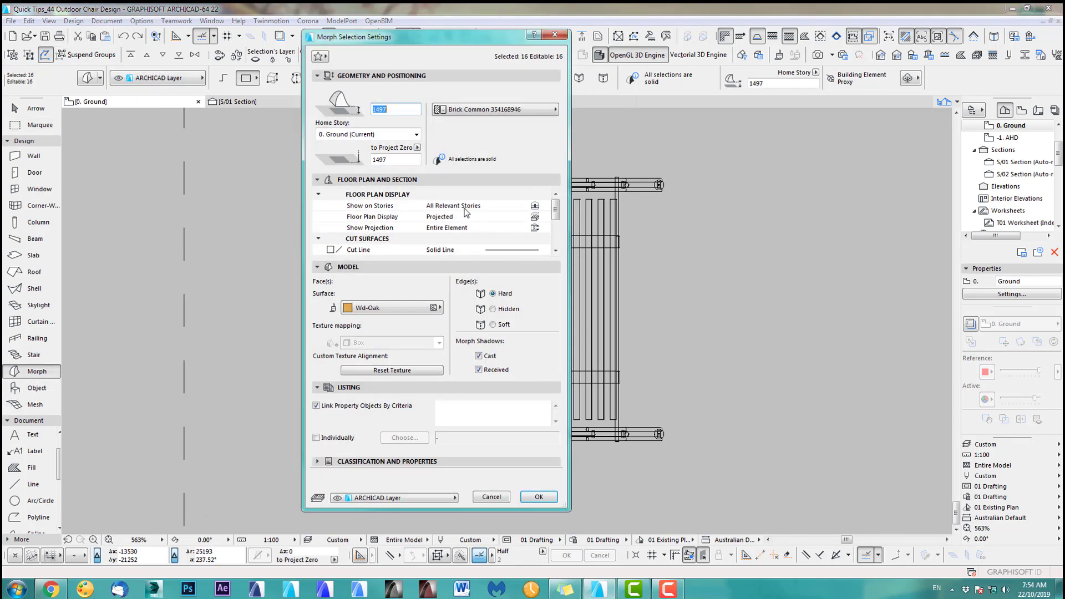
{"action": "left_click", "coordinate": [538, 208]}
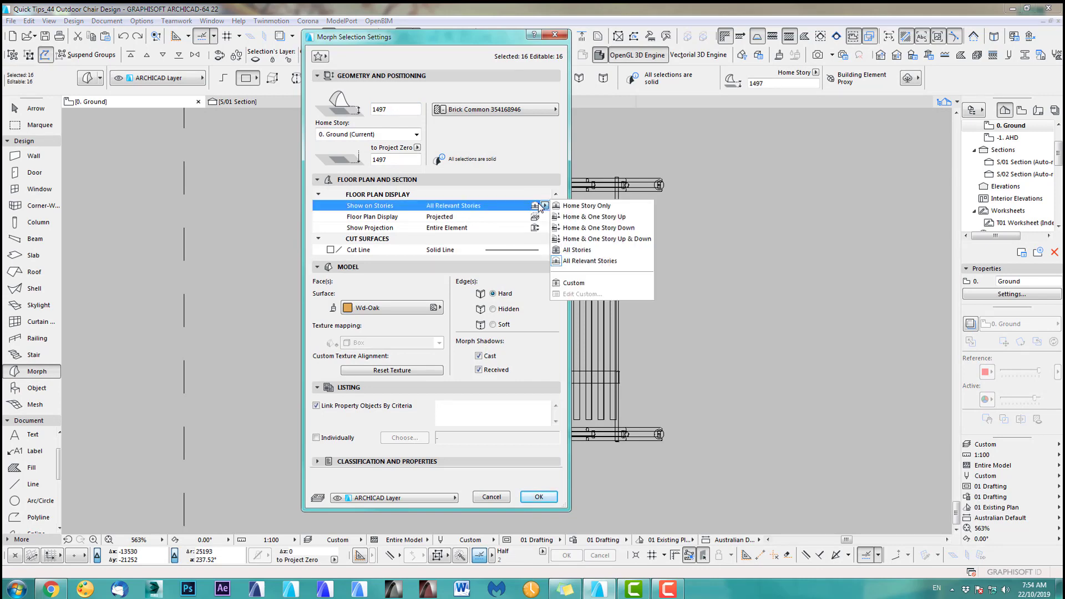
{"action": "left_click", "coordinate": [590, 252]}
{"action": "left_click", "coordinate": [538, 497]}
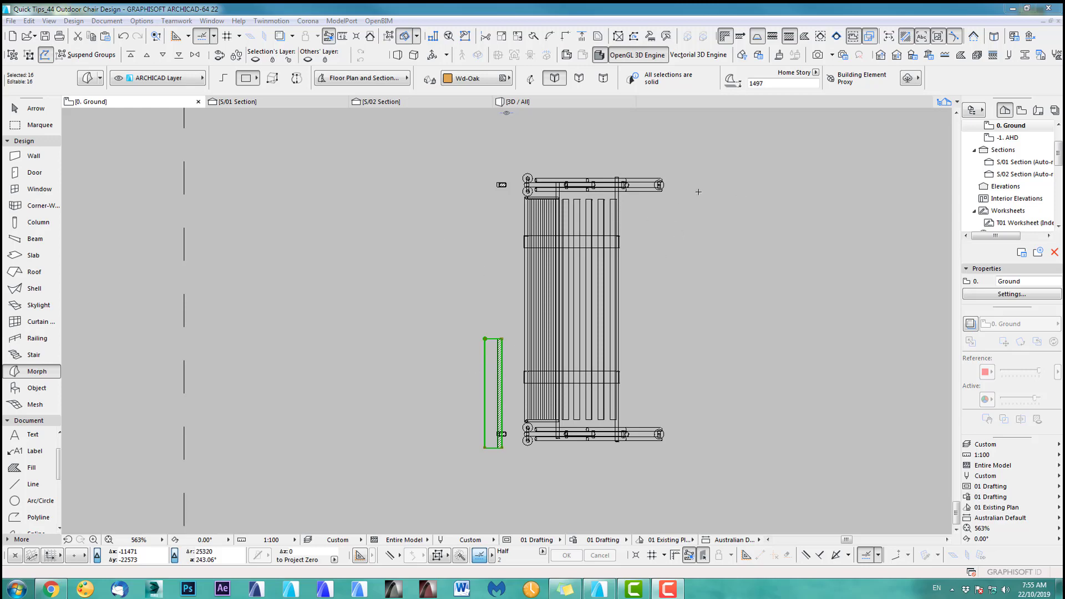
Review the floor plan cut plane height and display range settings without changing them.
{"action": "left_click", "coordinate": [77, 24]}
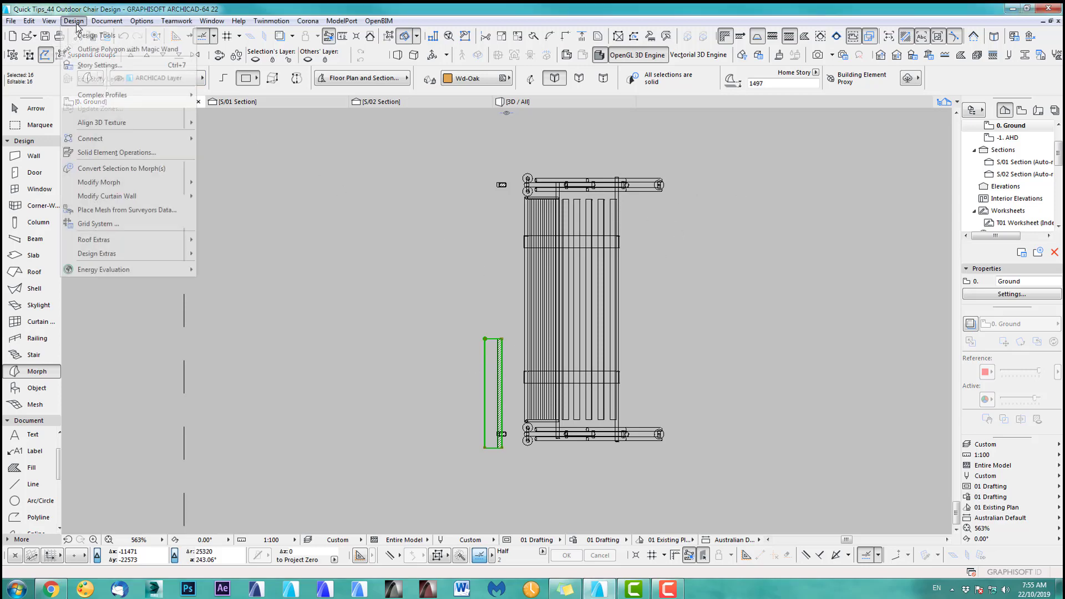
{"action": "mouse_move", "coordinate": [105, 24]}
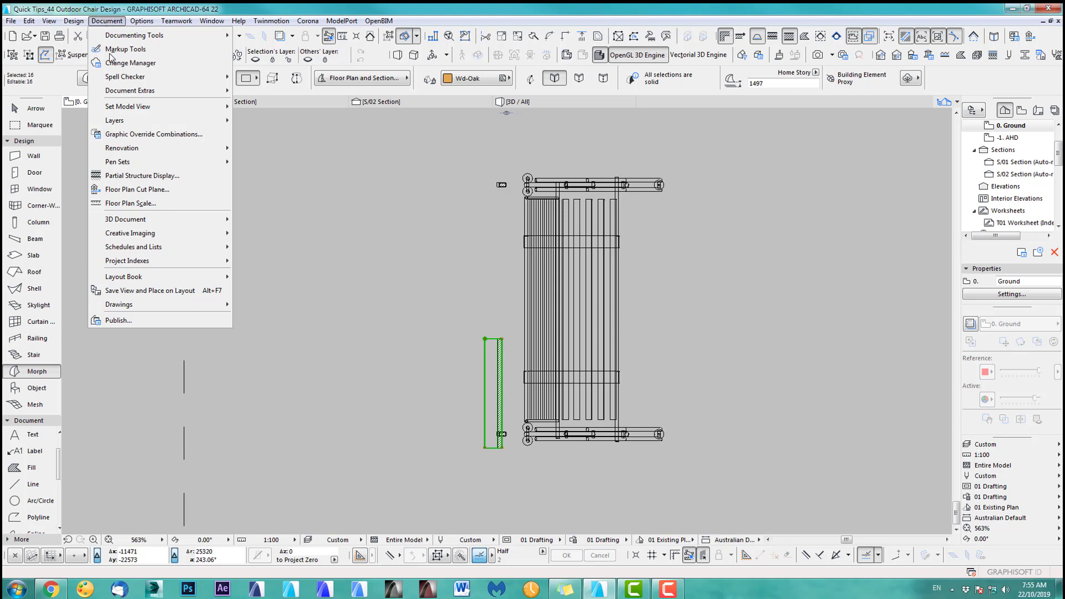
{"action": "mouse_move", "coordinate": [139, 113]}
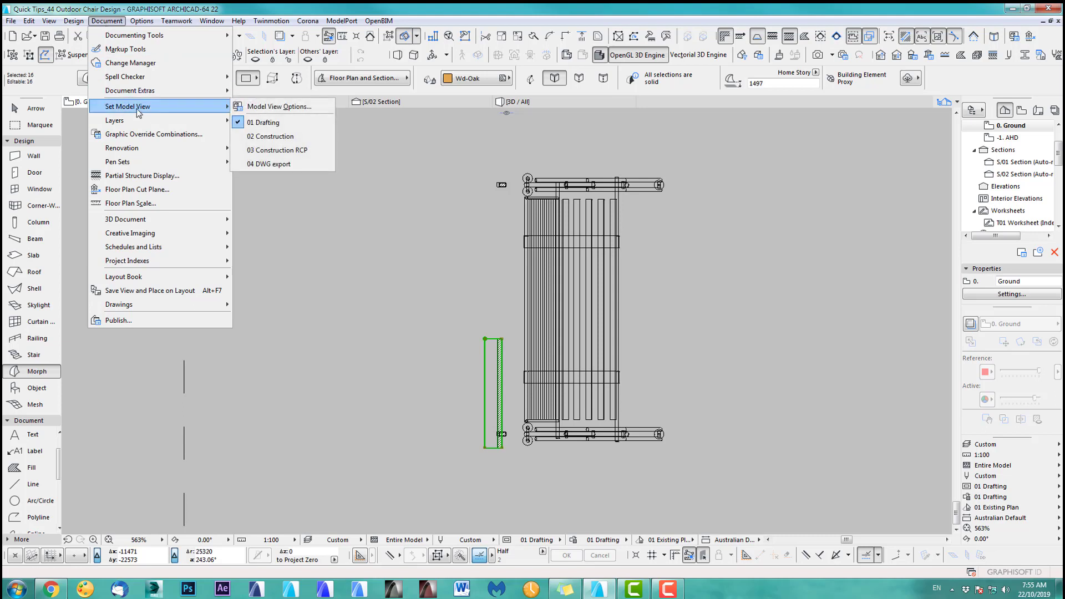
{"action": "left_click", "coordinate": [137, 189]}
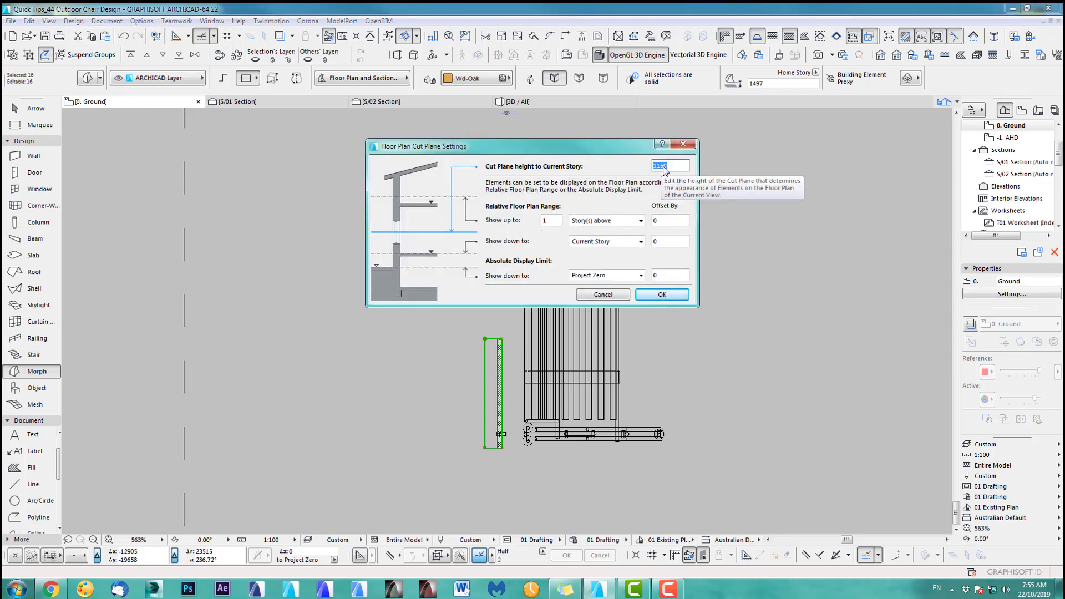
{"action": "left_click", "coordinate": [603, 295]}
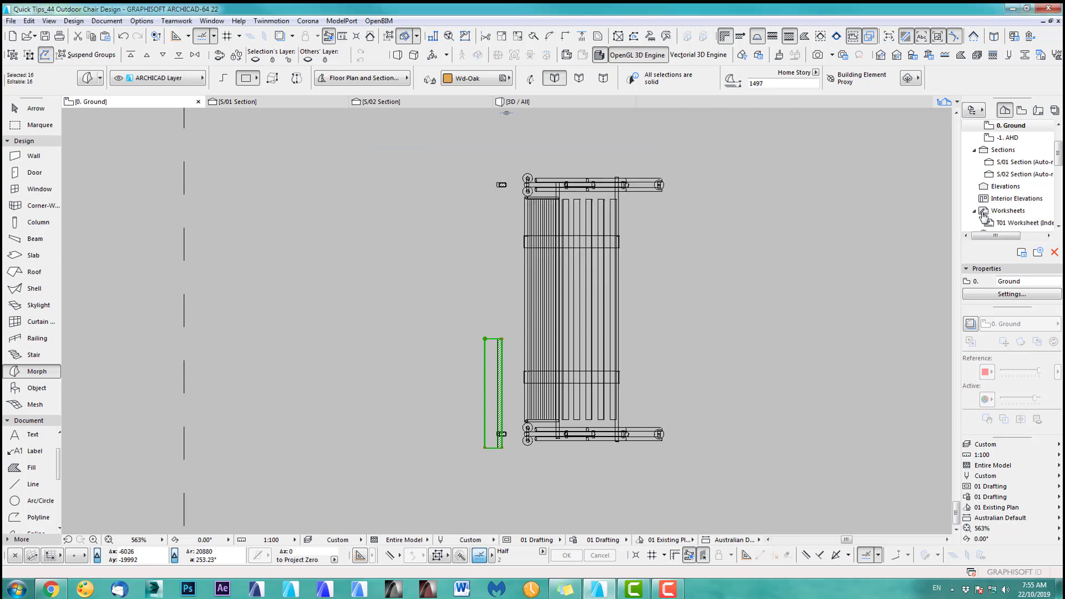
Open the 1 Floor story plan and show the Ground story as its trace reference.
{"action": "scroll", "coordinate": [1058, 154], "scroll_direction": "up", "scroll_amount": 1}
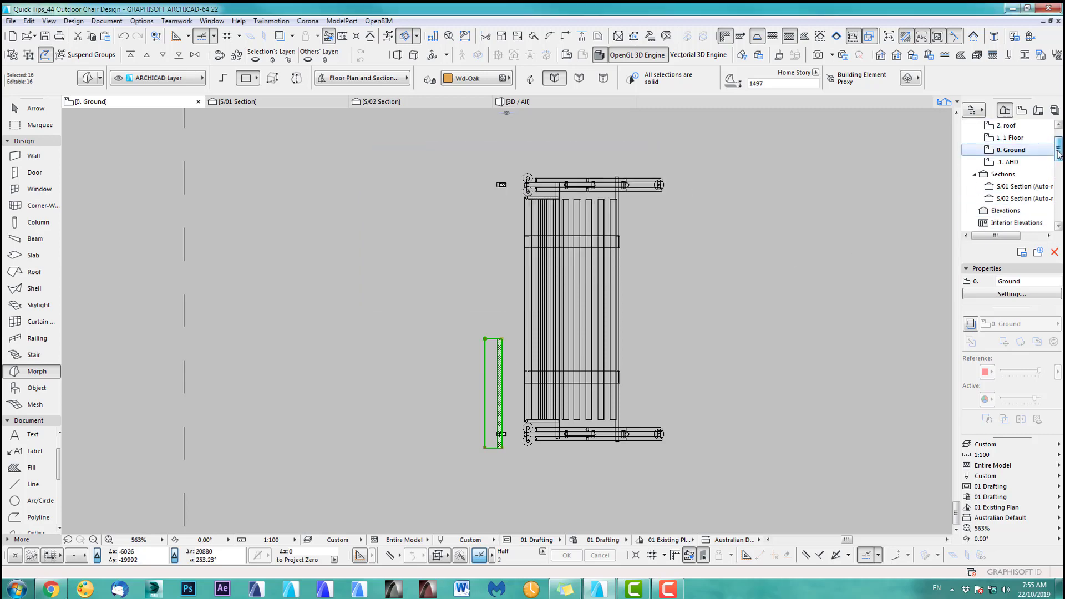
{"action": "double_click", "coordinate": [1022, 138]}
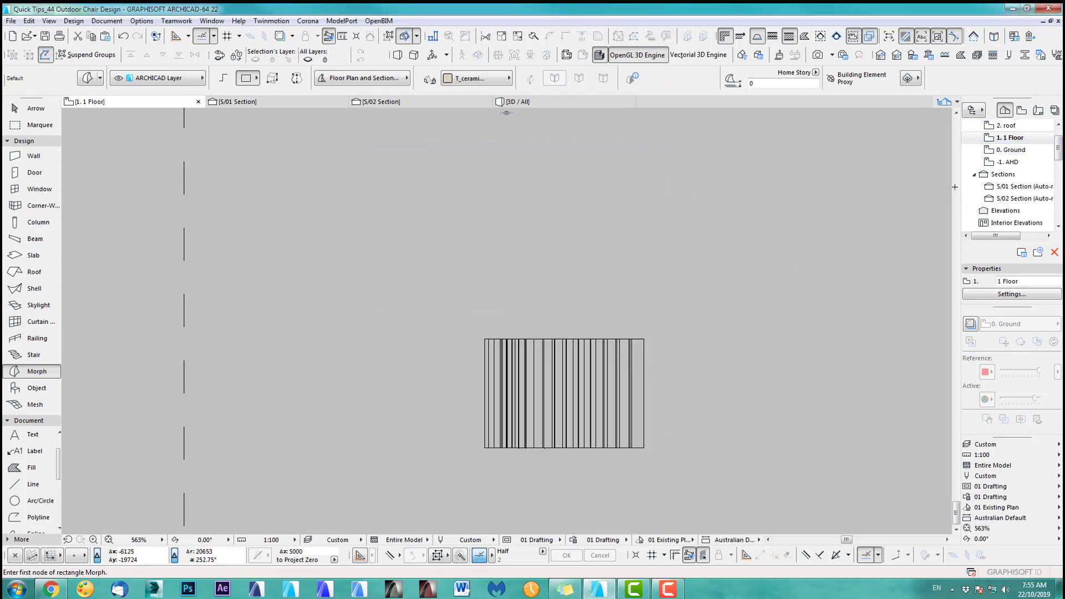
{"action": "right_click", "coordinate": [1009, 150]}
{"action": "left_click", "coordinate": [966, 220]}
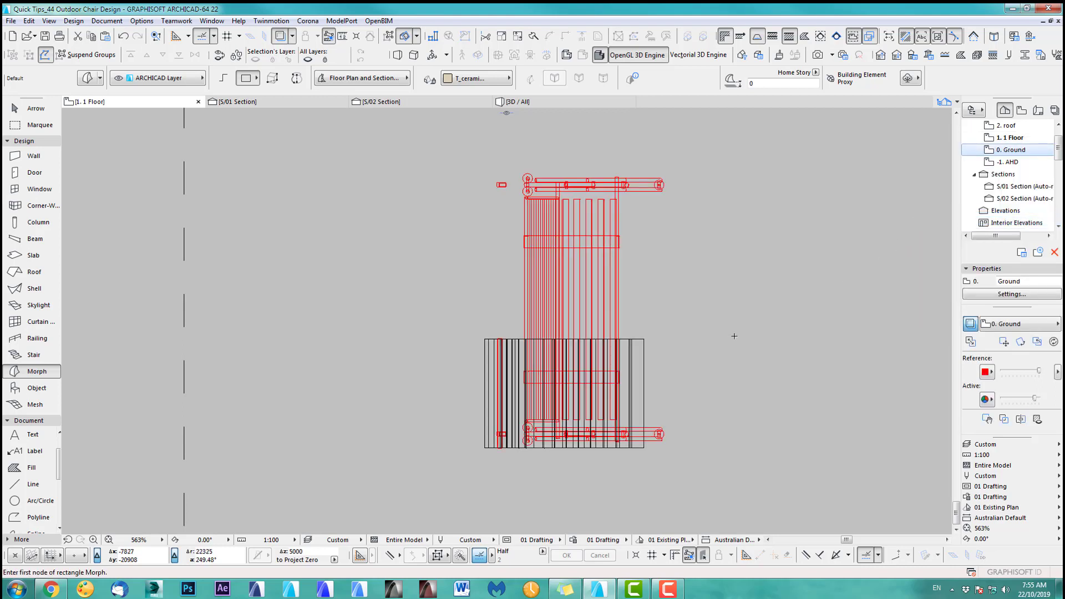
With groups suspended and a single-story marquee, stretch all canopy slat ends to the outer edge of the traced iron profile at the other end frame.
{"action": "left_click", "coordinate": [22, 128]}
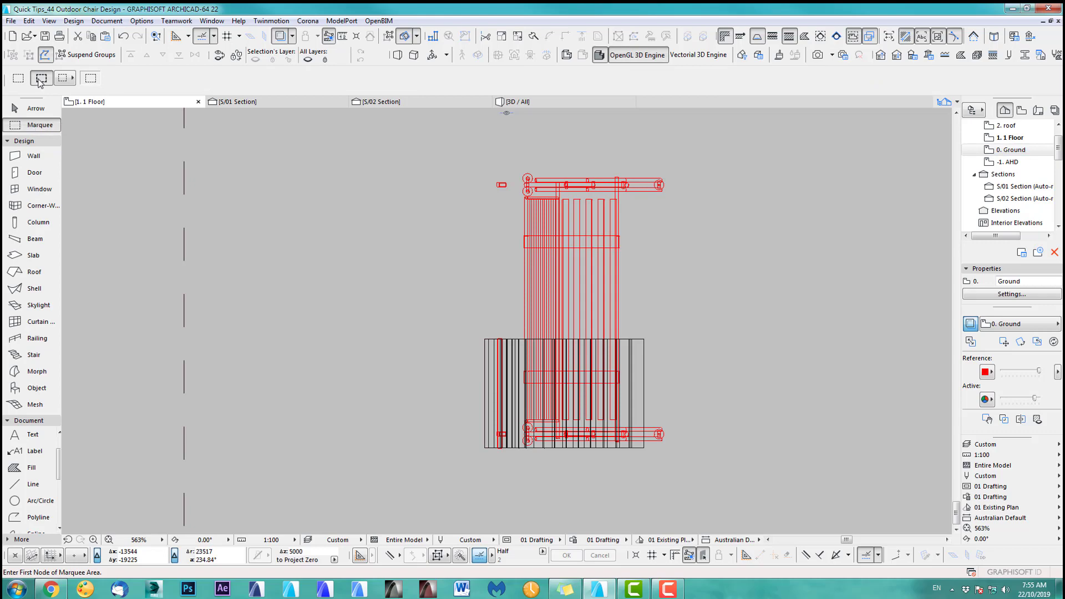
{"action": "left_click", "coordinate": [43, 79]}
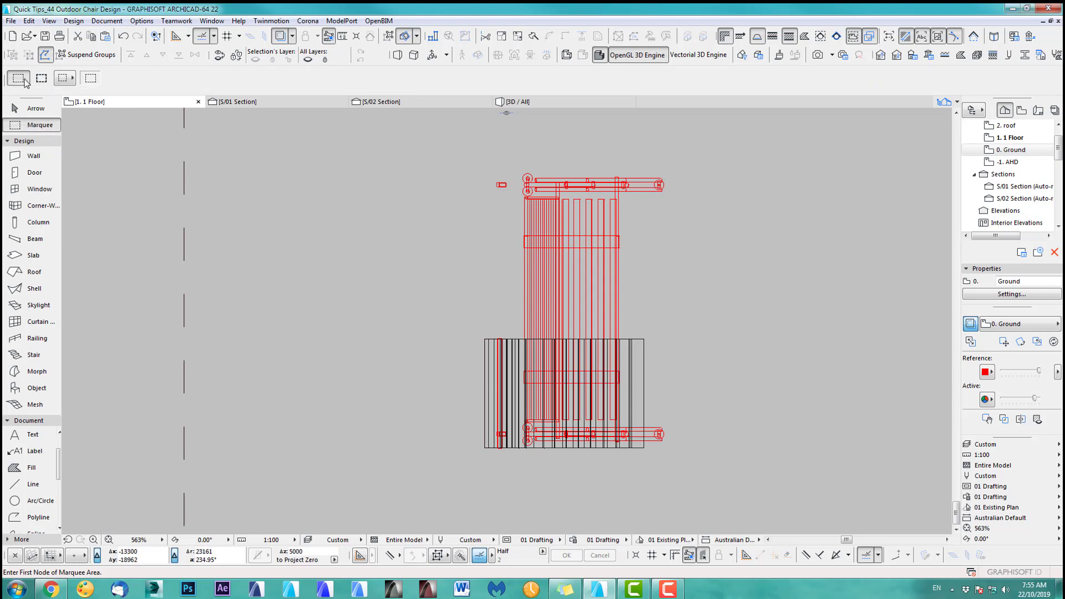
{"action": "left_click", "coordinate": [91, 57]}
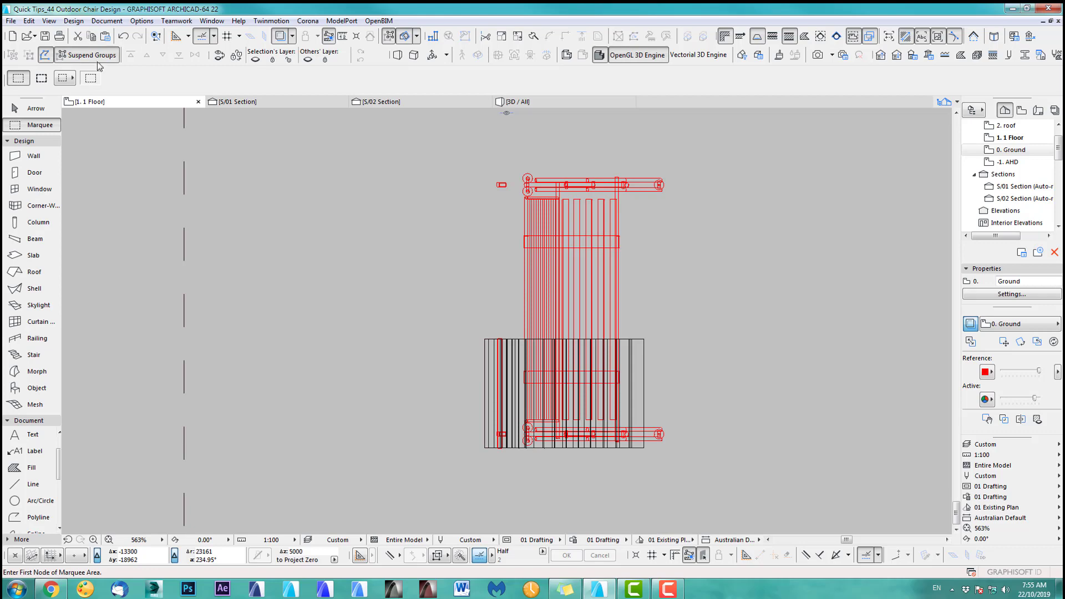
{"action": "left_click", "coordinate": [462, 326]}
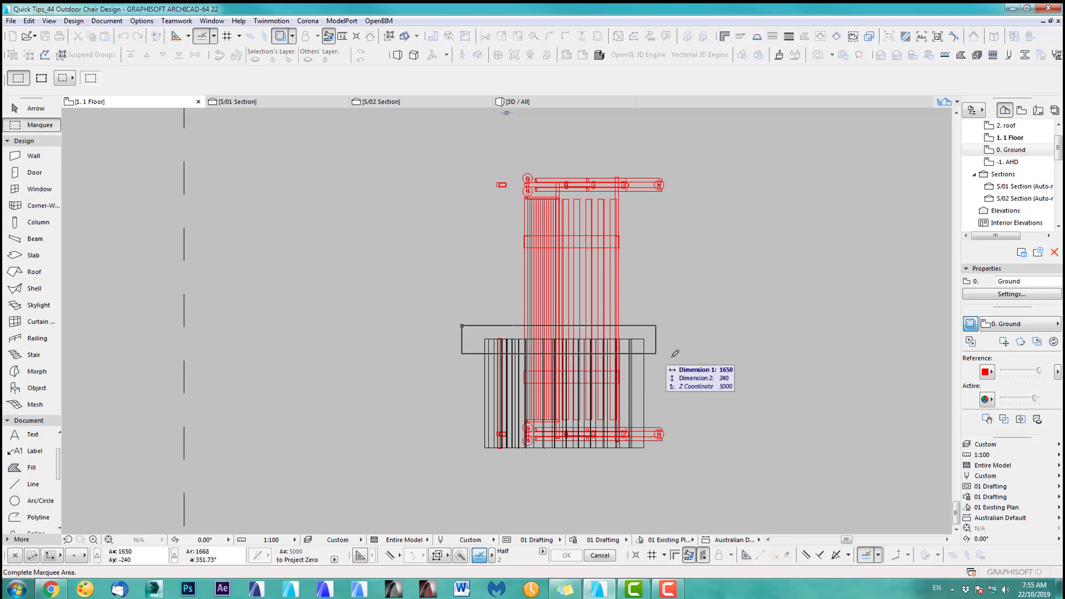
{"action": "left_click", "coordinate": [669, 355]}
{"action": "left_click", "coordinate": [486, 336]}
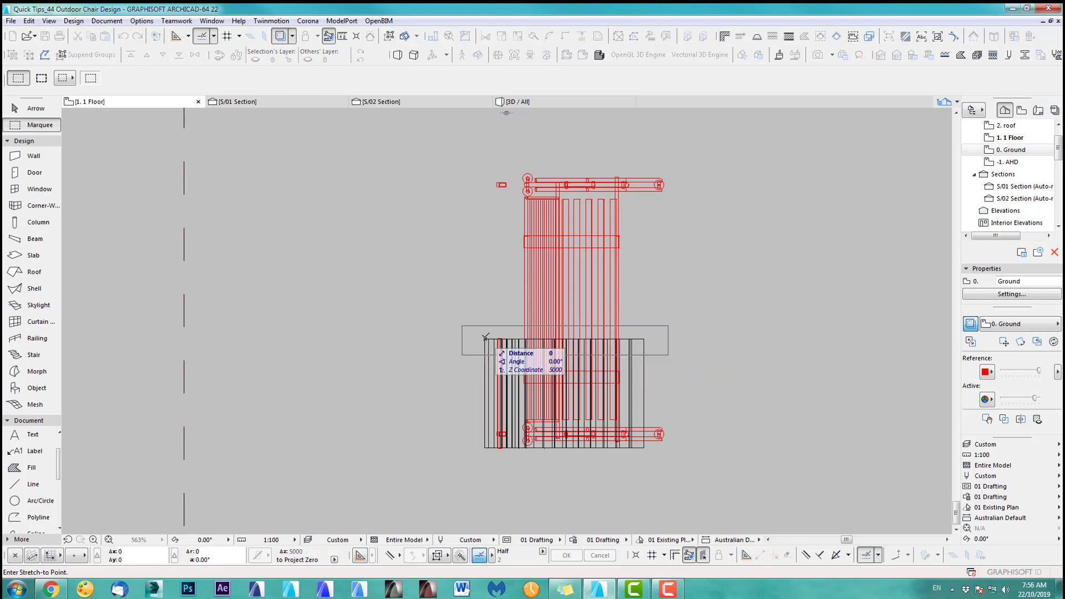
{"action": "scroll", "coordinate": [492, 175], "scroll_direction": "up", "scroll_amount": 5}
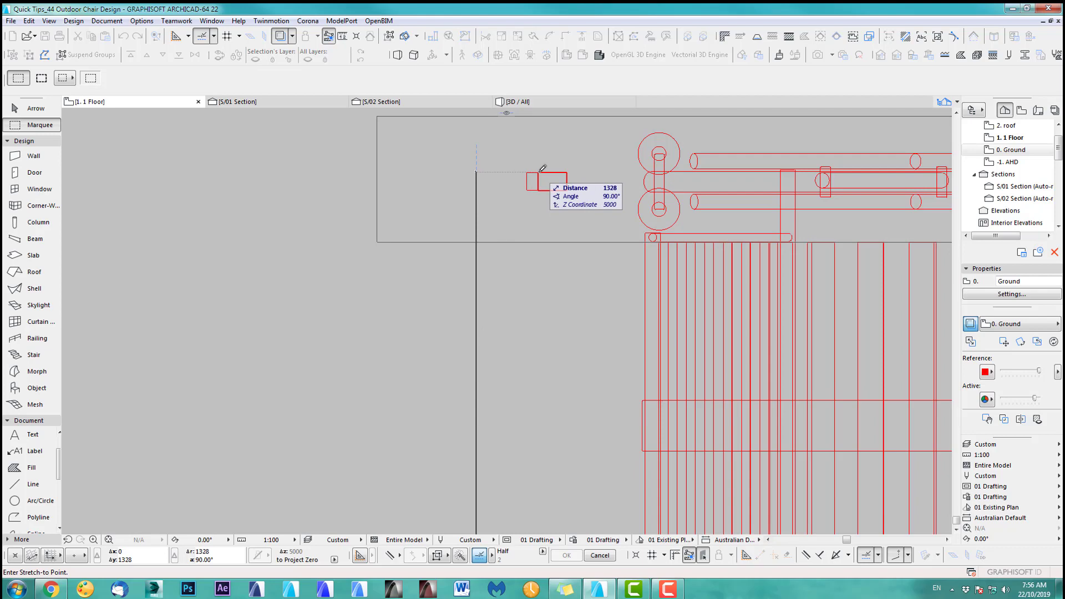
{"action": "left_click", "coordinate": [542, 168]}
Frame the stretched slat ends with a new marquee and extend them past the iron profile to match the opposite end's overhang.
{"action": "scroll", "coordinate": [511, 261], "scroll_direction": "down", "scroll_amount": 3}
{"action": "left_click", "coordinate": [396, 202]}
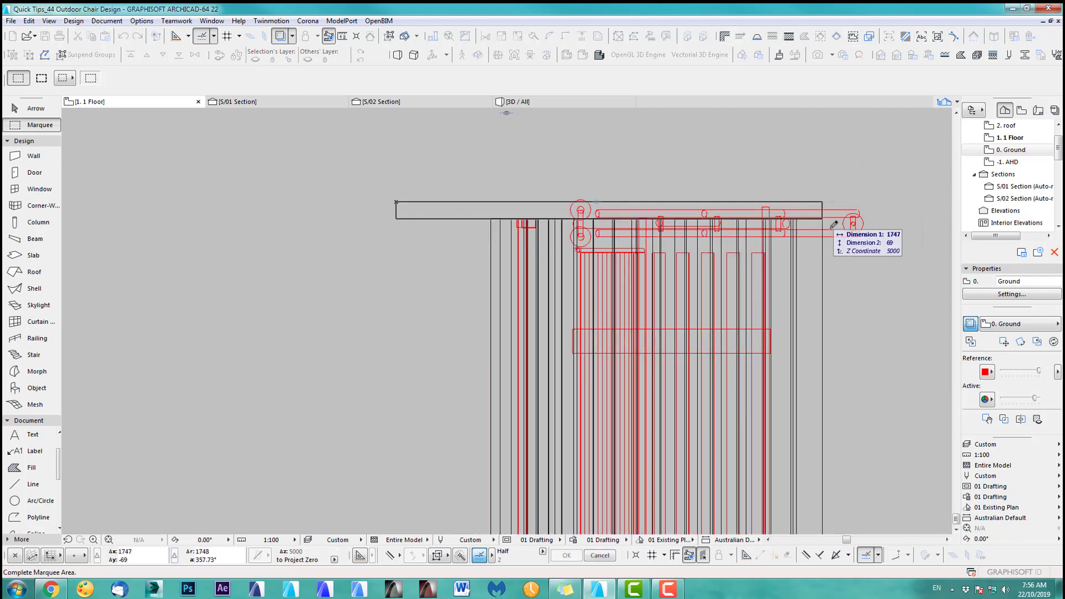
{"action": "left_click", "coordinate": [837, 226]}
{"action": "key", "text": "ctrl+h"}
{"action": "left_click", "coordinate": [492, 217]}
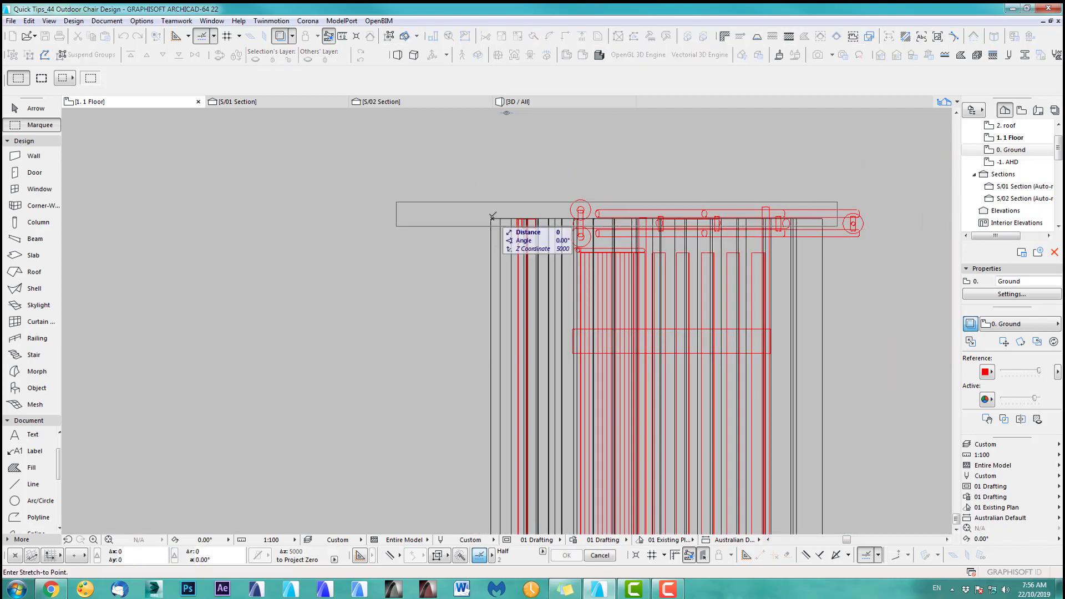
{"action": "key", "text": "y"}
{"action": "key", "text": "Return"}
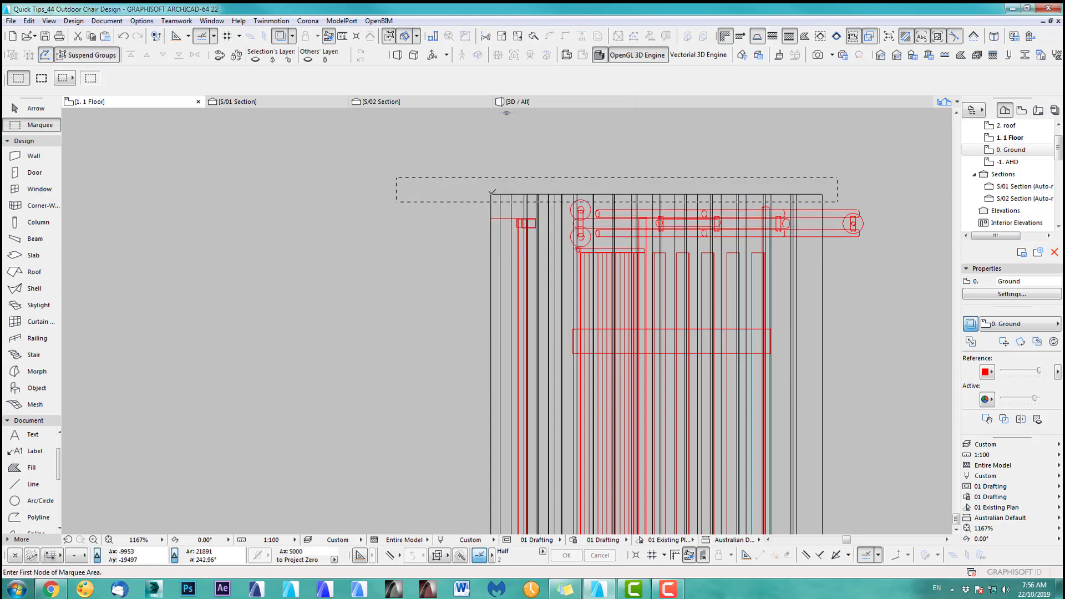
Examine the chair's canopy in 3D from the front, underneath and side to check the slats' overhang past both iron profiles.
{"action": "key", "text": "Escape"}
{"action": "key", "text": "F3"}
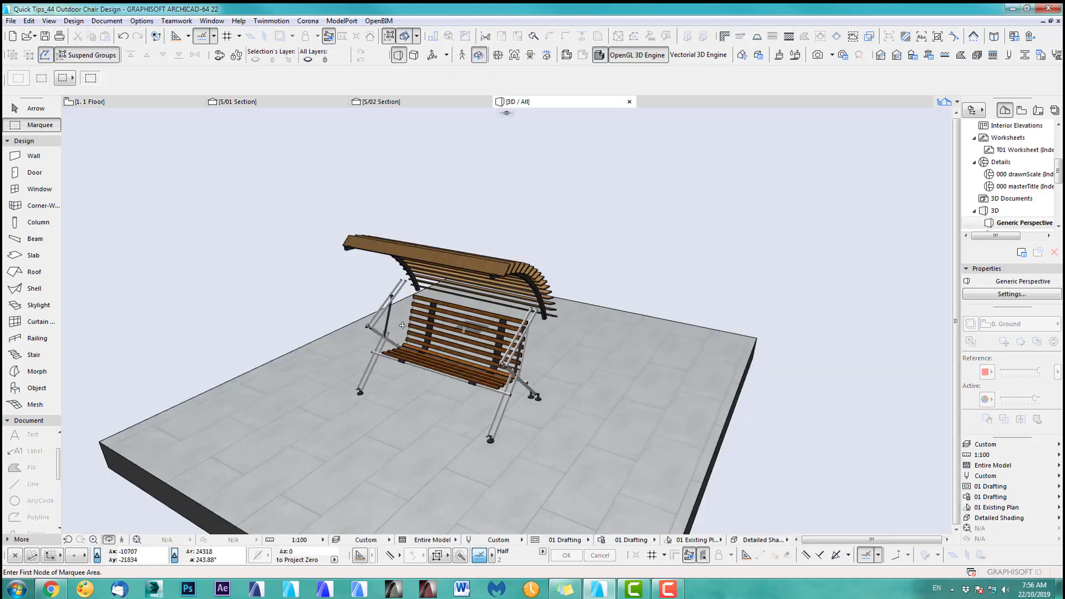
{"action": "middle_click_drag", "start_coordinate": [476, 322], "coordinate": [701, 236], "text": "shift"}
{"action": "scroll", "coordinate": [592, 271], "scroll_direction": "up", "scroll_amount": 3}
{"action": "middle_click_drag", "start_coordinate": [592, 271], "coordinate": [513, 361]}
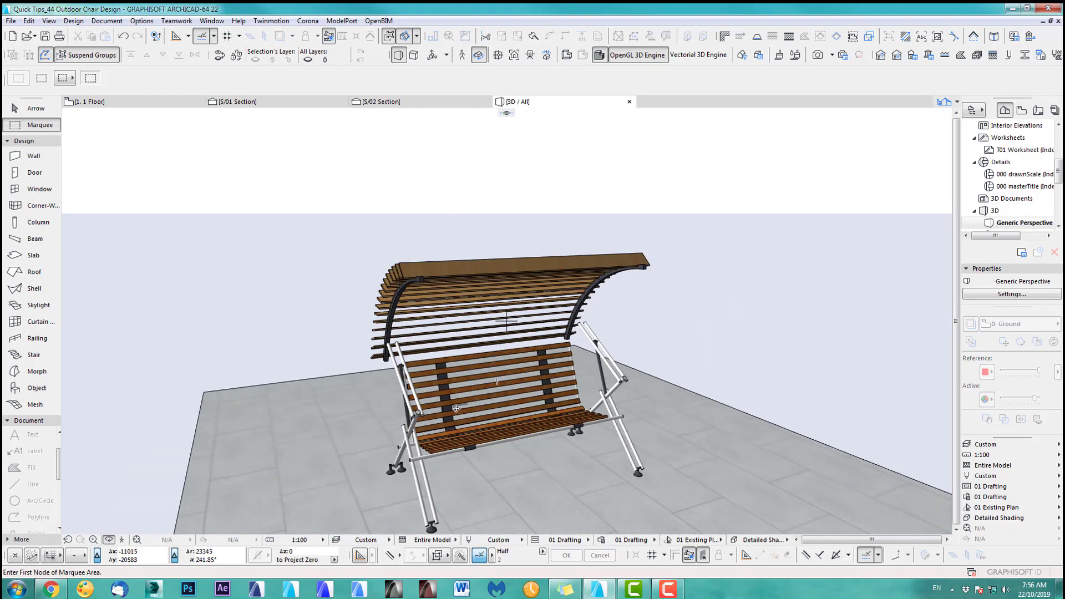
{"action": "middle_click_drag", "start_coordinate": [516, 410], "coordinate": [520, 363], "text": "shift"}
{"action": "scroll", "coordinate": [520, 364], "scroll_direction": "up", "scroll_amount": 4}
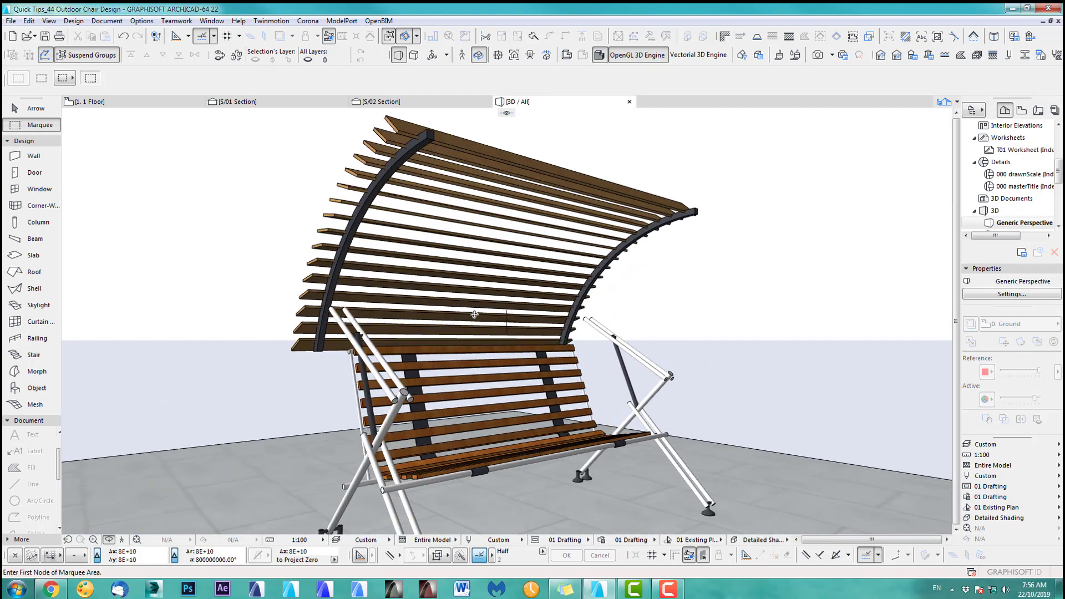
{"action": "middle_click_drag", "start_coordinate": [474, 315], "coordinate": [367, 358], "text": "shift"}
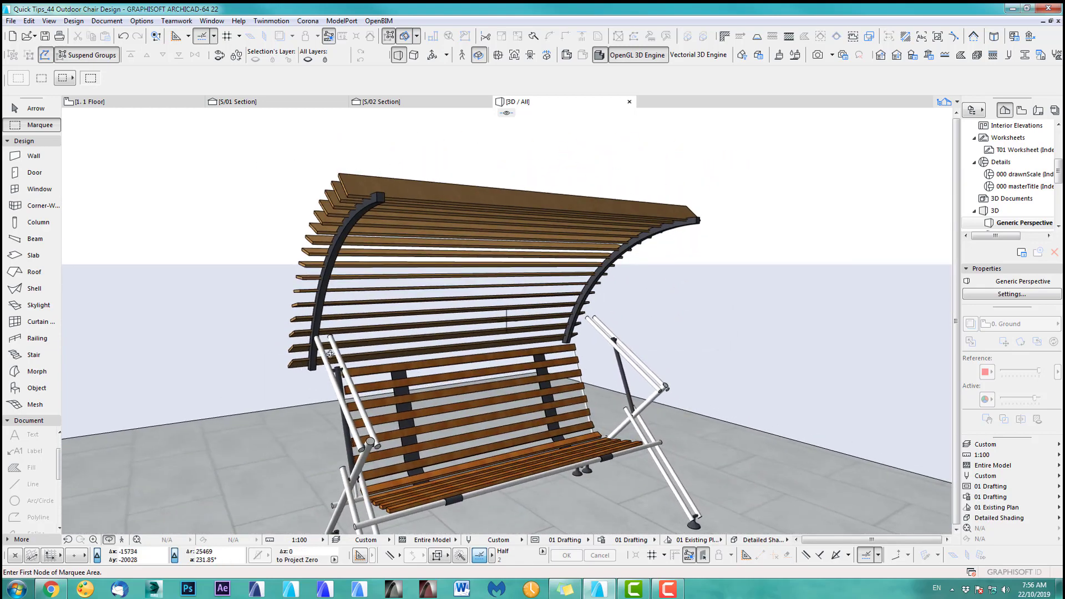
{"action": "middle_click_drag", "start_coordinate": [608, 361], "coordinate": [629, 355], "text": "shift"}
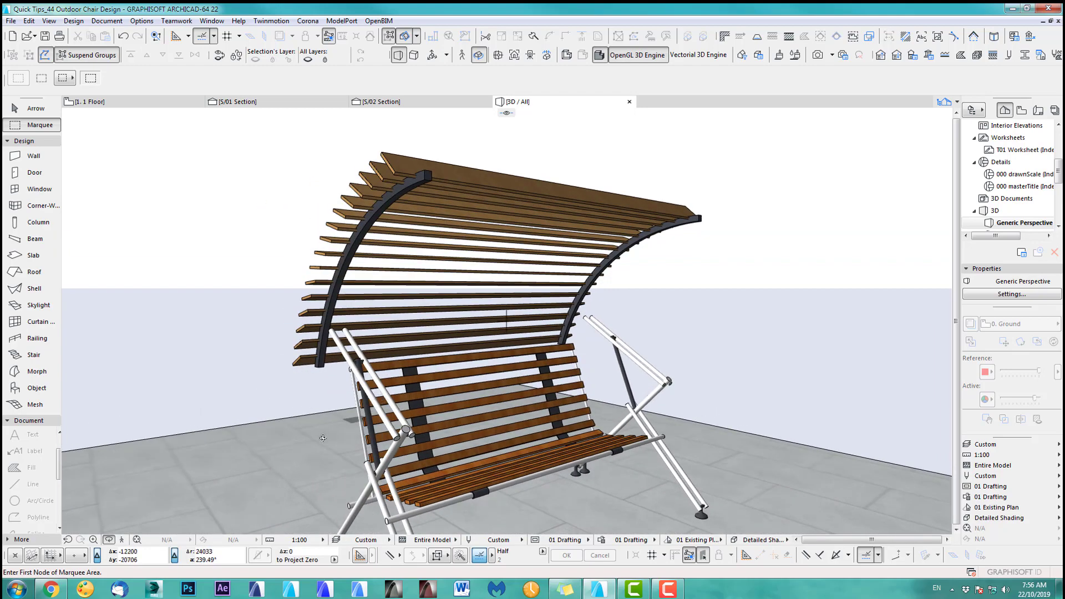
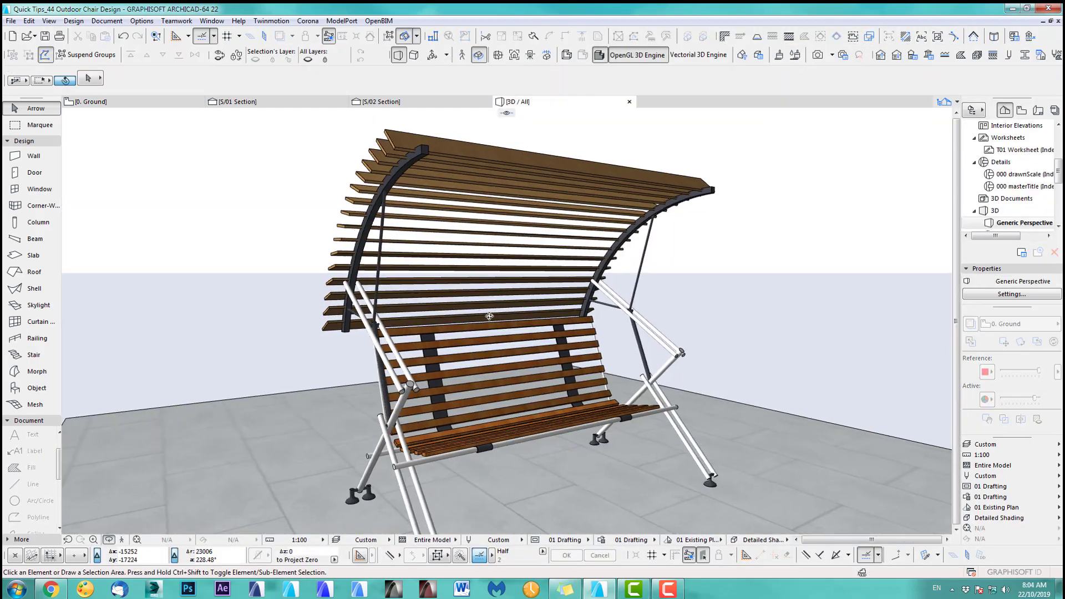
{"action": "left_click_drag", "start_coordinate": [490, 316], "coordinate": [610, 174]}
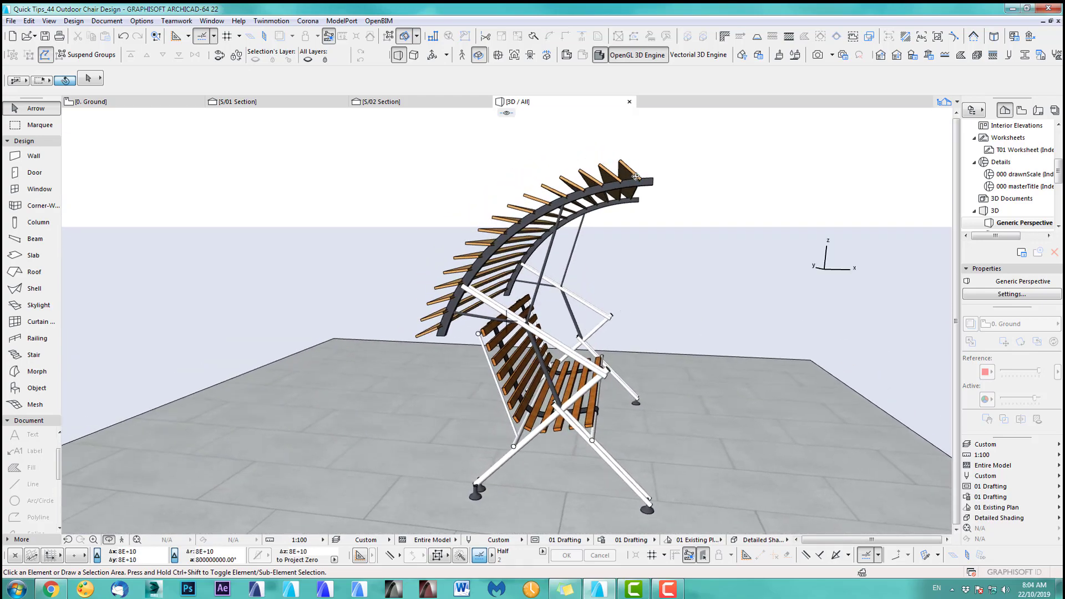
In the S/01 section, delete all oak canopy slats except the lowest one, with groups suspended.
{"action": "left_click", "coordinate": [308, 102]}
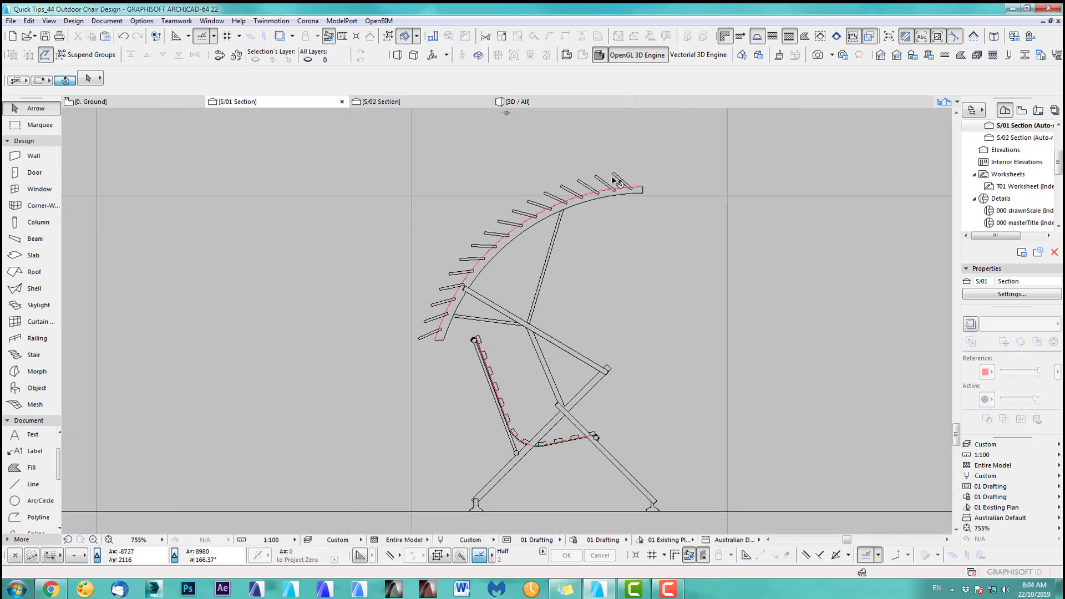
{"action": "left_click", "coordinate": [621, 182]}
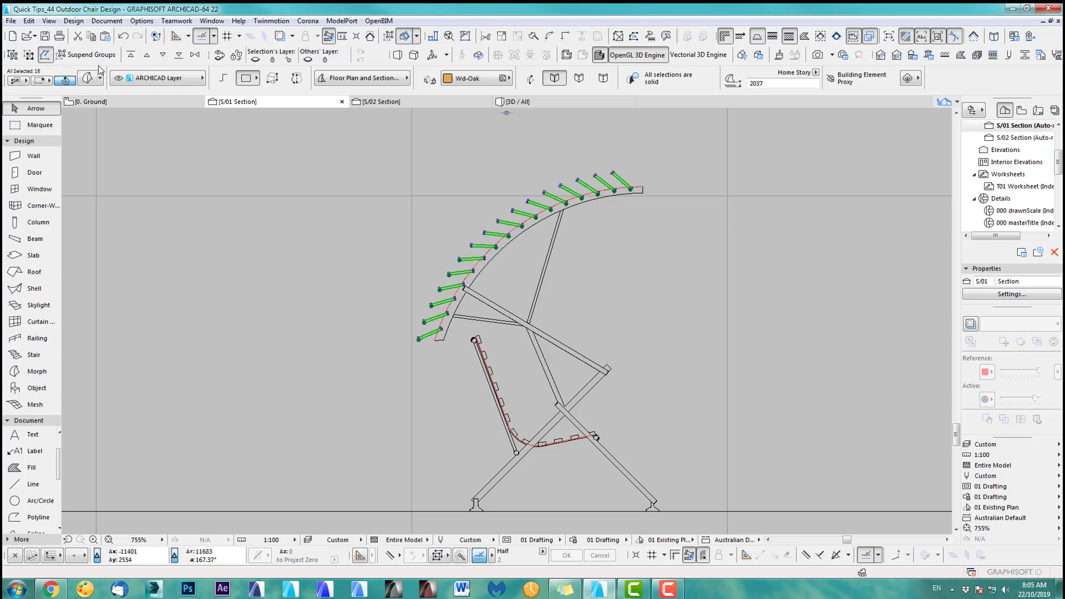
{"action": "key", "text": "alt+g"}
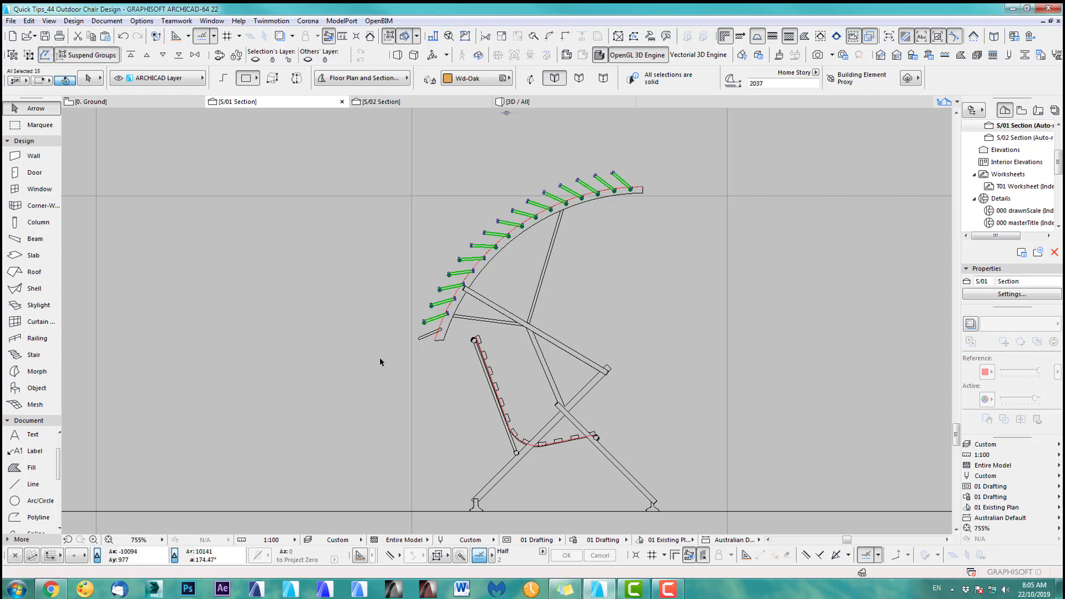
{"action": "key", "text": "Delete"}
Rotate the remaining slat about its inner lower corner so its outer end tilts further down.
{"action": "scroll", "coordinate": [417, 339], "scroll_direction": "up", "scroll_amount": 4}
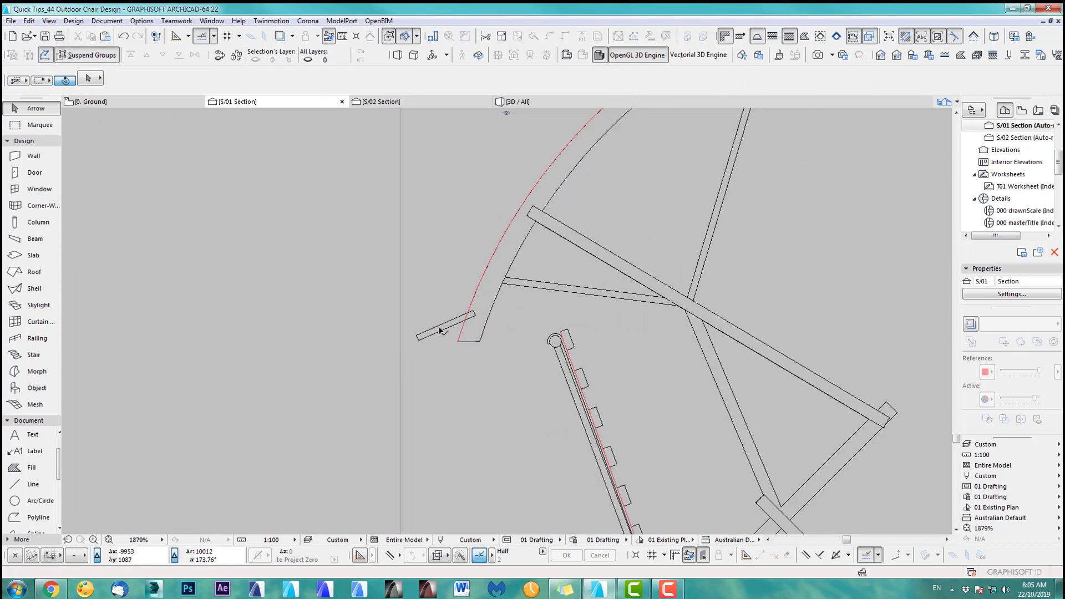
{"action": "left_click", "coordinate": [445, 329]}
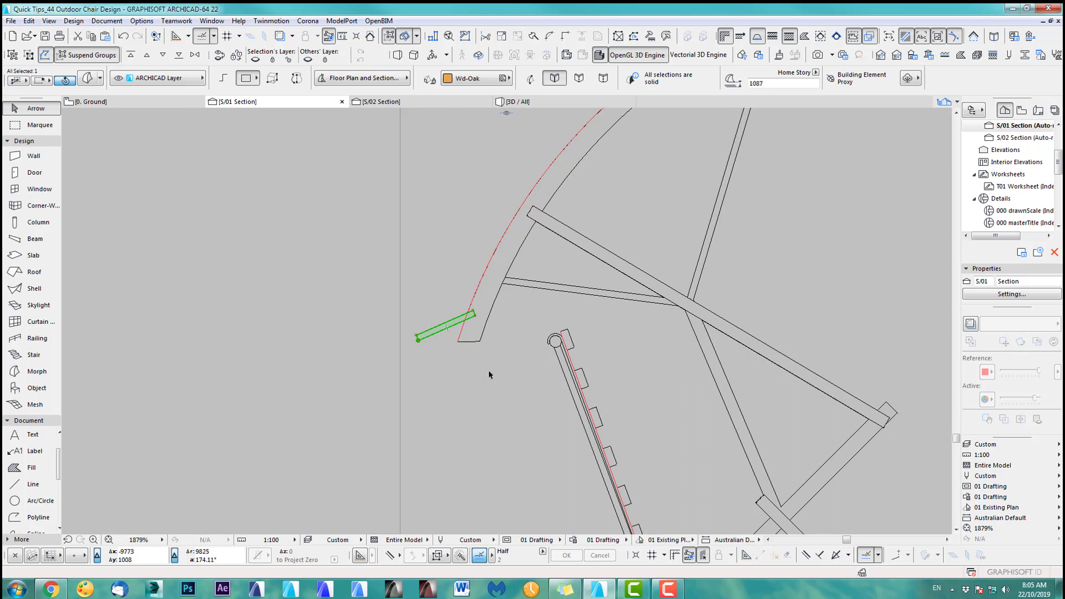
{"action": "key", "text": "ctrl+e"}
{"action": "left_click", "coordinate": [474, 315]}
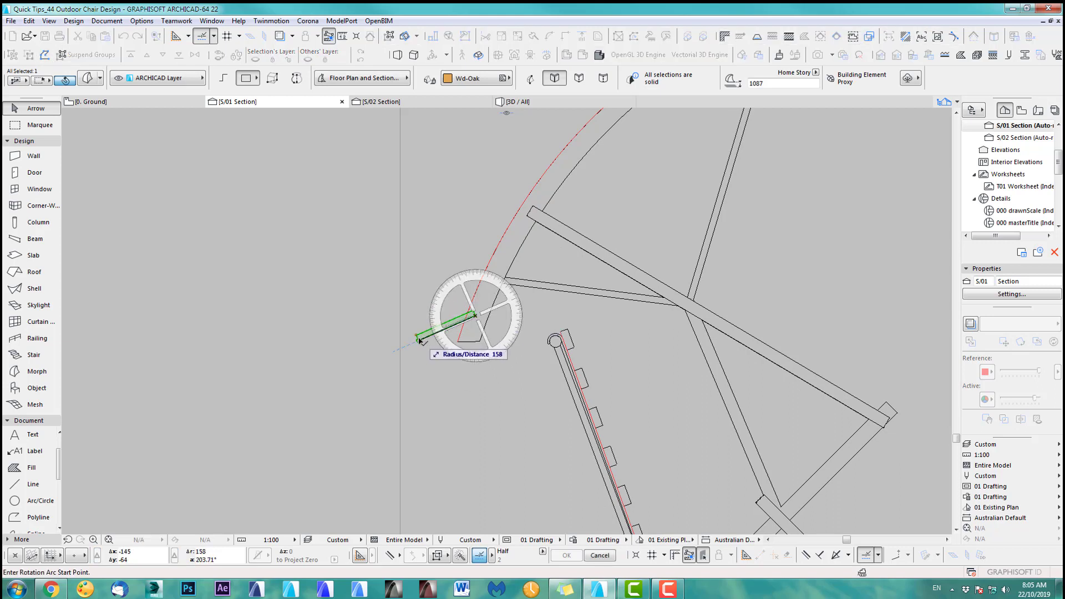
{"action": "left_click", "coordinate": [419, 339]}
{"action": "left_click", "coordinate": [426, 355]}
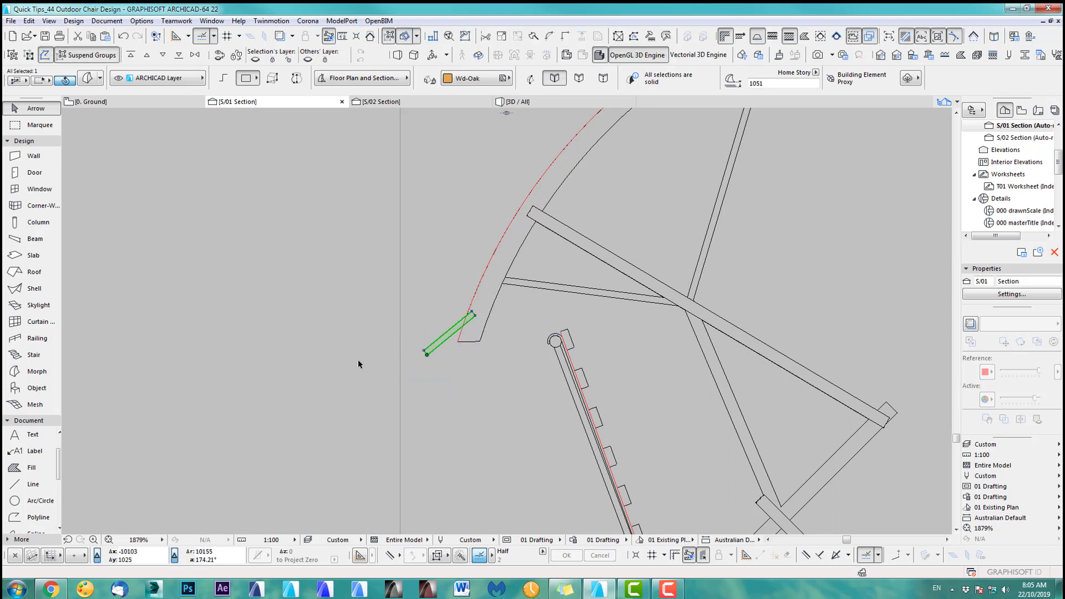
Multiply the slat into 15 distributed copies along the iron profile's outer arc, rotated to the path, up to the profile's far end.
{"action": "scroll", "coordinate": [353, 364], "scroll_direction": "down", "scroll_amount": 3}
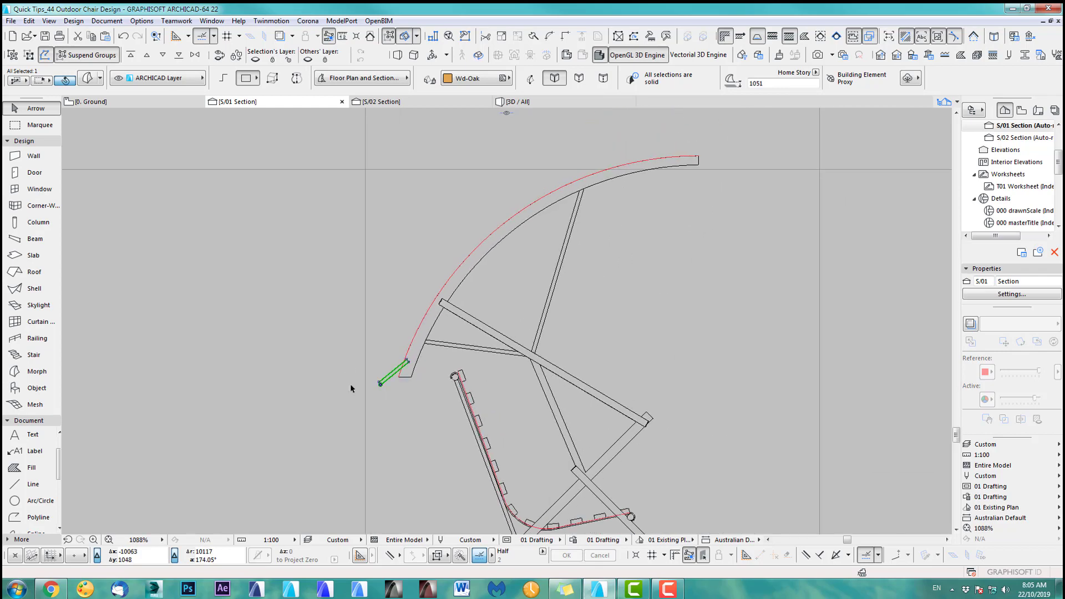
{"action": "key", "text": "ctrl+u"}
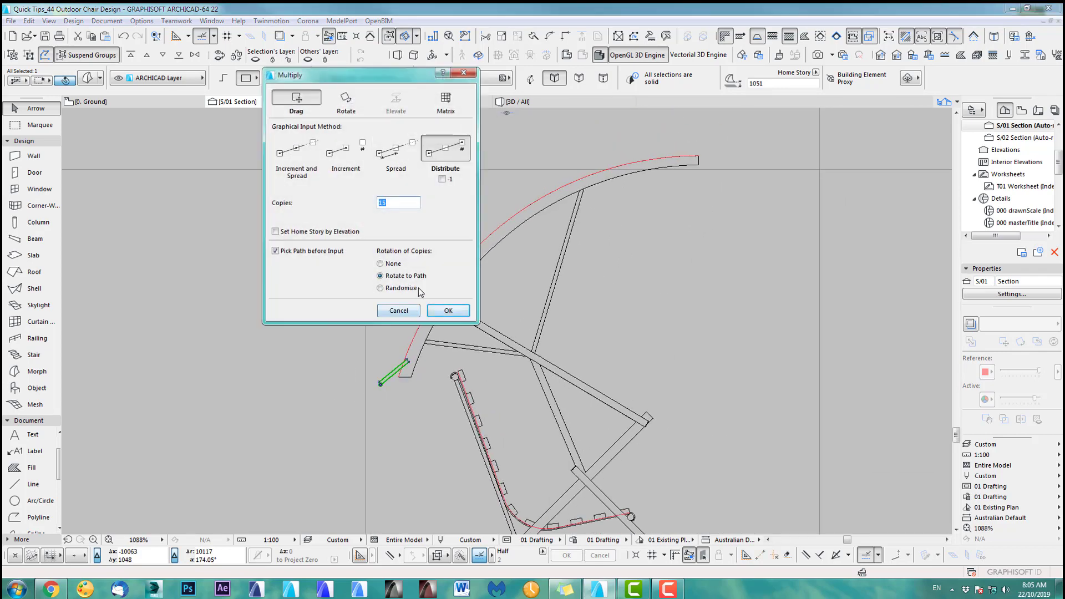
{"action": "left_click", "coordinate": [442, 308]}
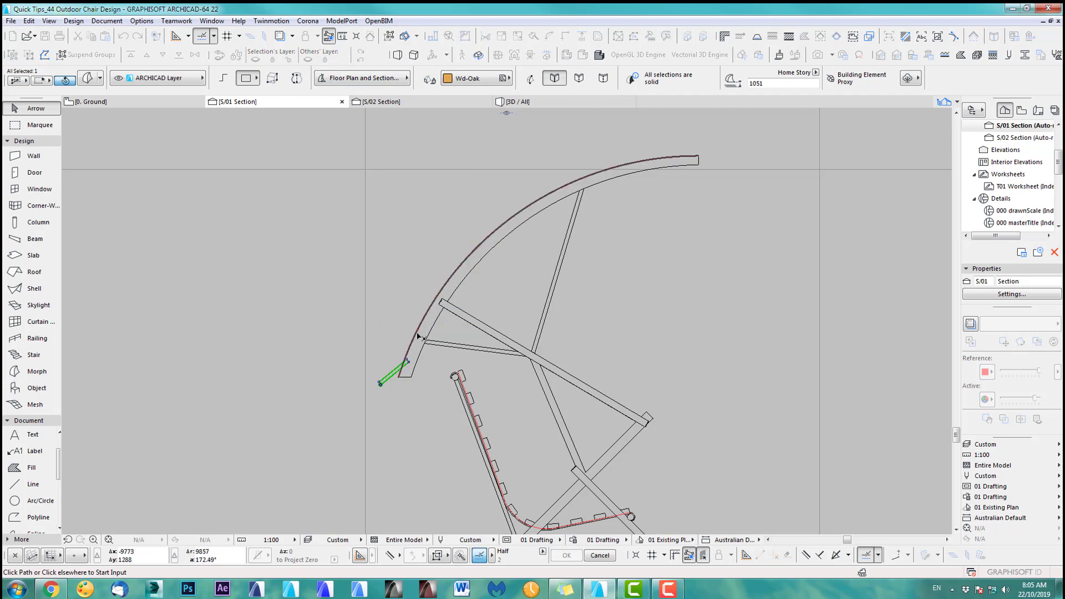
{"action": "left_click", "coordinate": [420, 337]}
{"action": "scroll", "coordinate": [419, 380], "scroll_direction": "up", "scroll_amount": 2}
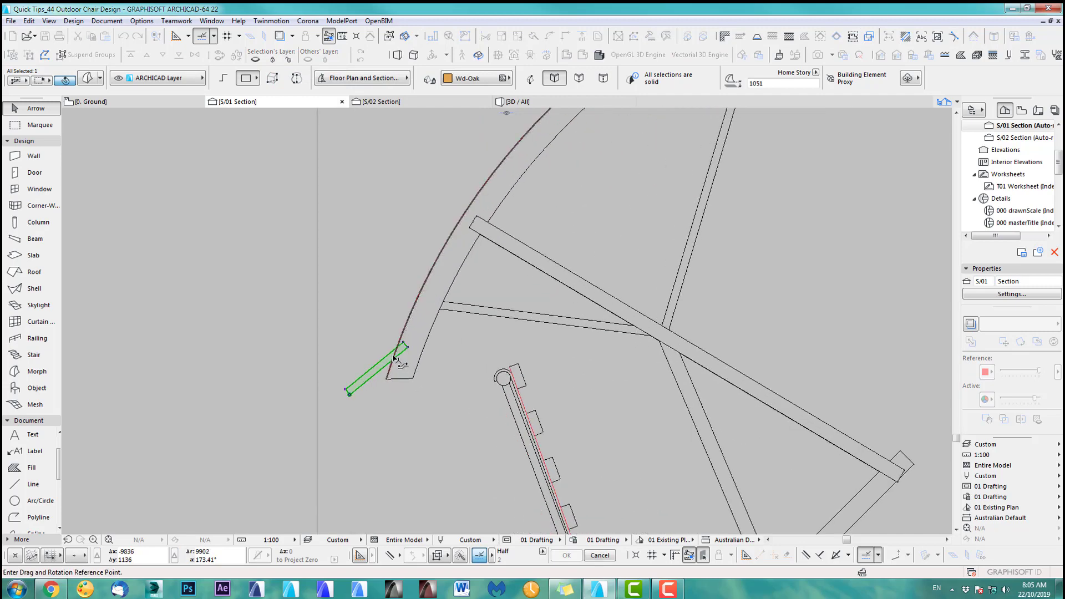
{"action": "left_click", "coordinate": [393, 358]}
{"action": "scroll", "coordinate": [408, 390], "scroll_direction": "up", "scroll_amount": 5}
{"action": "scroll", "coordinate": [371, 422], "scroll_direction": "down", "scroll_amount": 6}
{"action": "scroll", "coordinate": [628, 159], "scroll_direction": "down", "scroll_amount": 4}
{"action": "middle_click_drag", "start_coordinate": [540, 240], "coordinate": [413, 358]}
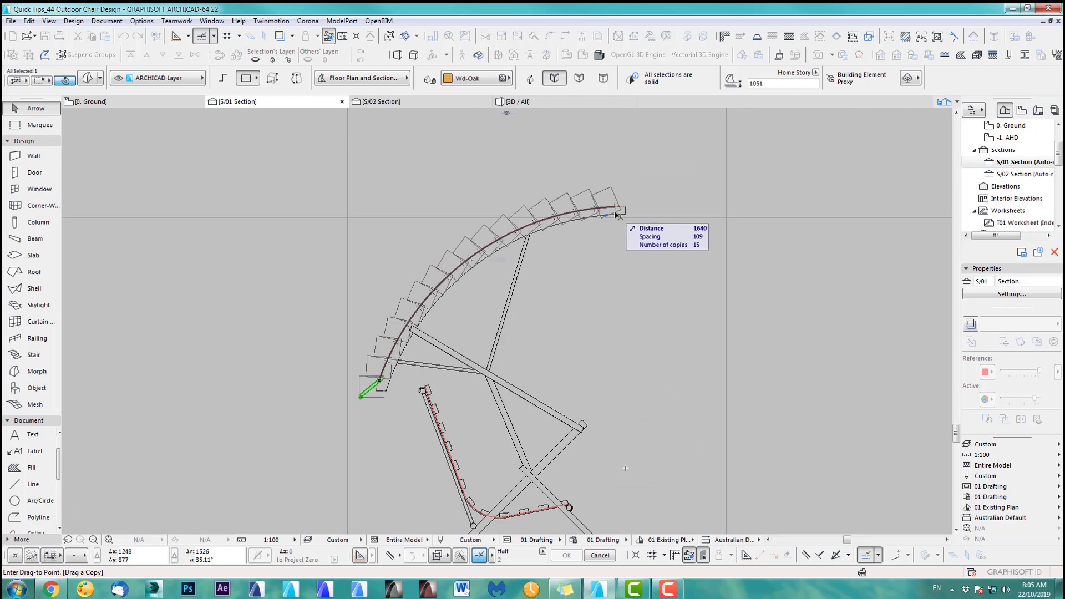
{"action": "left_click", "coordinate": [615, 214]}
{"action": "left_click", "coordinate": [610, 233]}
Examine the re-angled canopy slats in 3D from both sides of the chair.
{"action": "key", "text": "F3"}
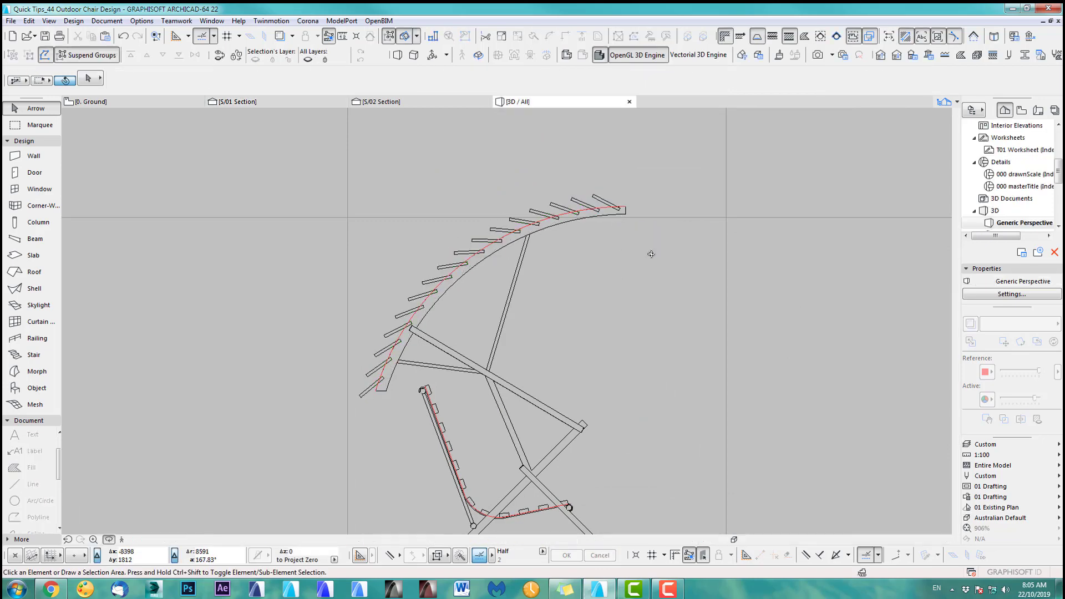
{"action": "mouse_move", "coordinate": [540, 278]}
{"action": "left_mouse_down"}
{"action": "mouse_move", "coordinate": [598, 331]}
{"action": "mouse_move", "coordinate": [267, 311]}
{"action": "mouse_move", "coordinate": [185, 347]}
{"action": "mouse_move", "coordinate": [144, 343]}
{"action": "mouse_move", "coordinate": [759, 352]}
{"action": "mouse_move", "coordinate": [580, 358]}
{"action": "mouse_move", "coordinate": [535, 336]}
{"action": "left_mouse_up"}
{"action": "scroll", "coordinate": [532, 336], "scroll_direction": "up", "scroll_amount": 3}
{"action": "middle_click_drag", "start_coordinate": [525, 336], "coordinate": [604, 337]}
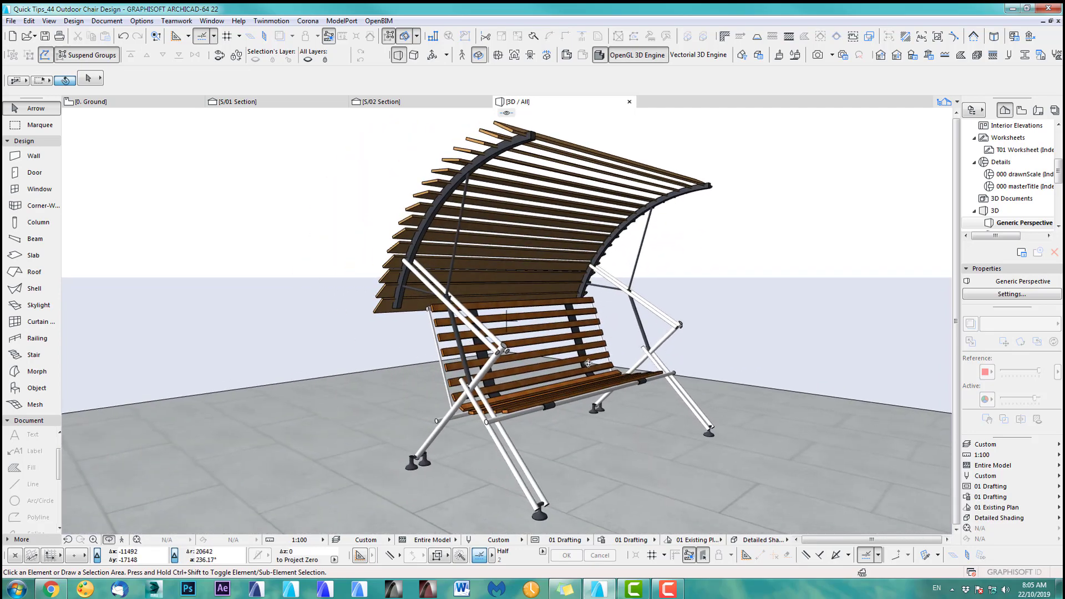
{"action": "left_click_drag", "start_coordinate": [623, 368], "coordinate": [405, 402]}
{"action": "mouse_move", "coordinate": [484, 408]}
{"action": "left_mouse_down"}
{"action": "mouse_move", "coordinate": [467, 412]}
{"action": "mouse_move", "coordinate": [486, 408]}
{"action": "left_mouse_up"}
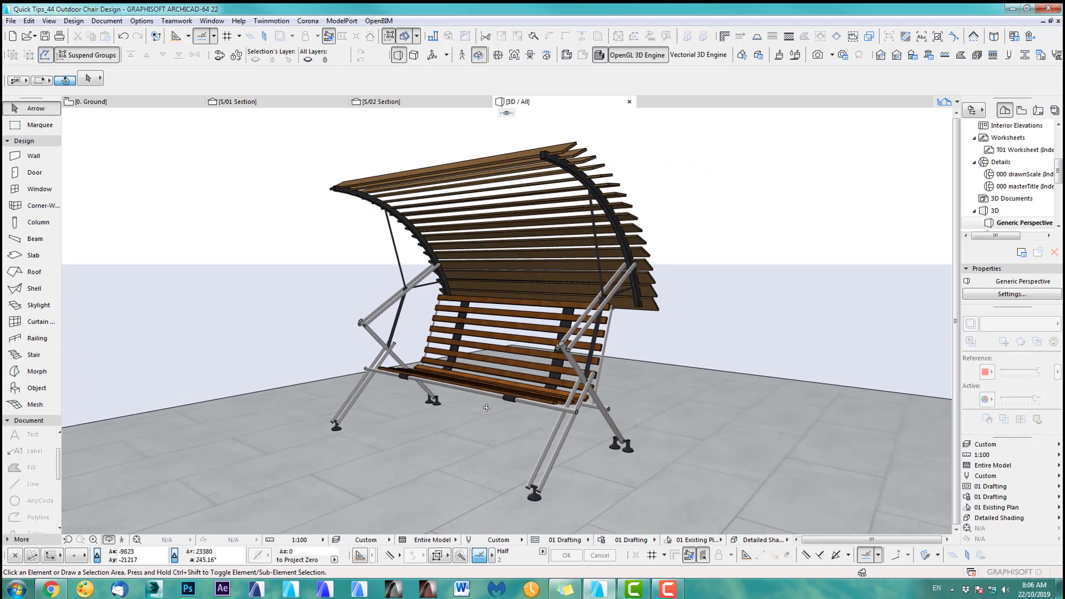